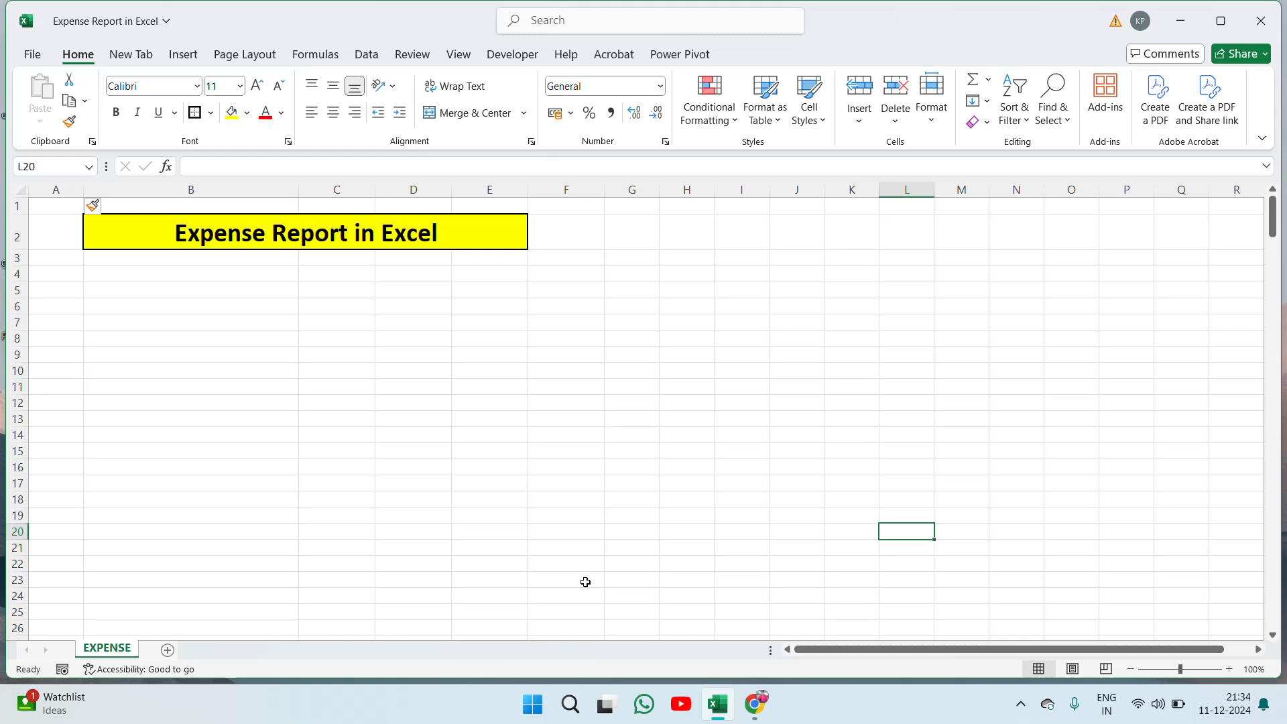
# Step: Enter the company name Ramesh & Co. in cell B4
pyautogui.click(169, 271)
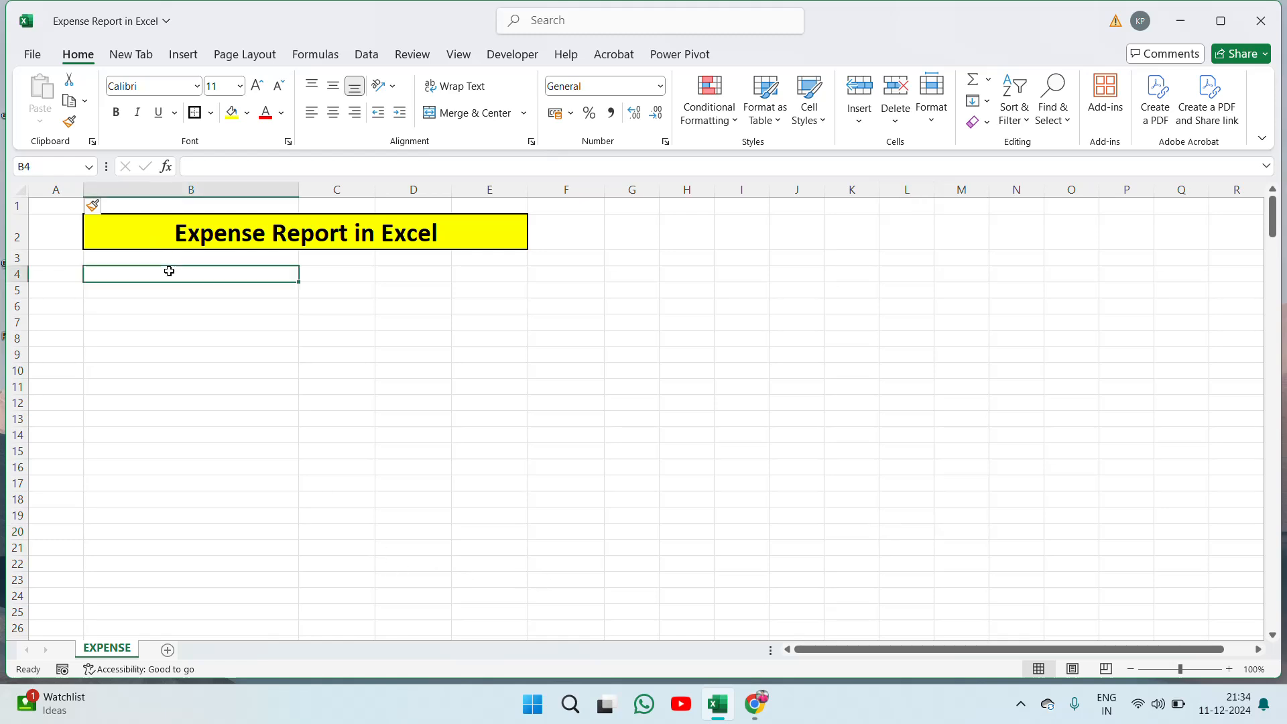
pyautogui.write('Ra')
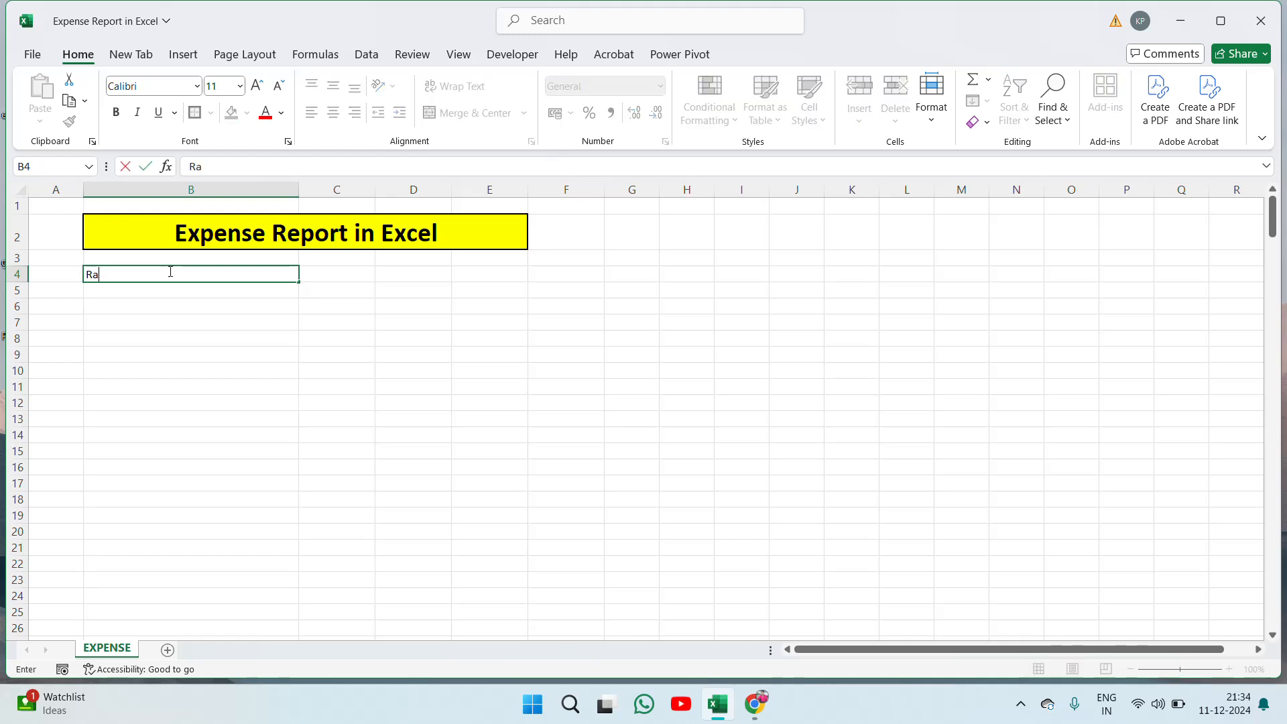
pyautogui.write('mesh & Co.')
pyautogui.press('Return')
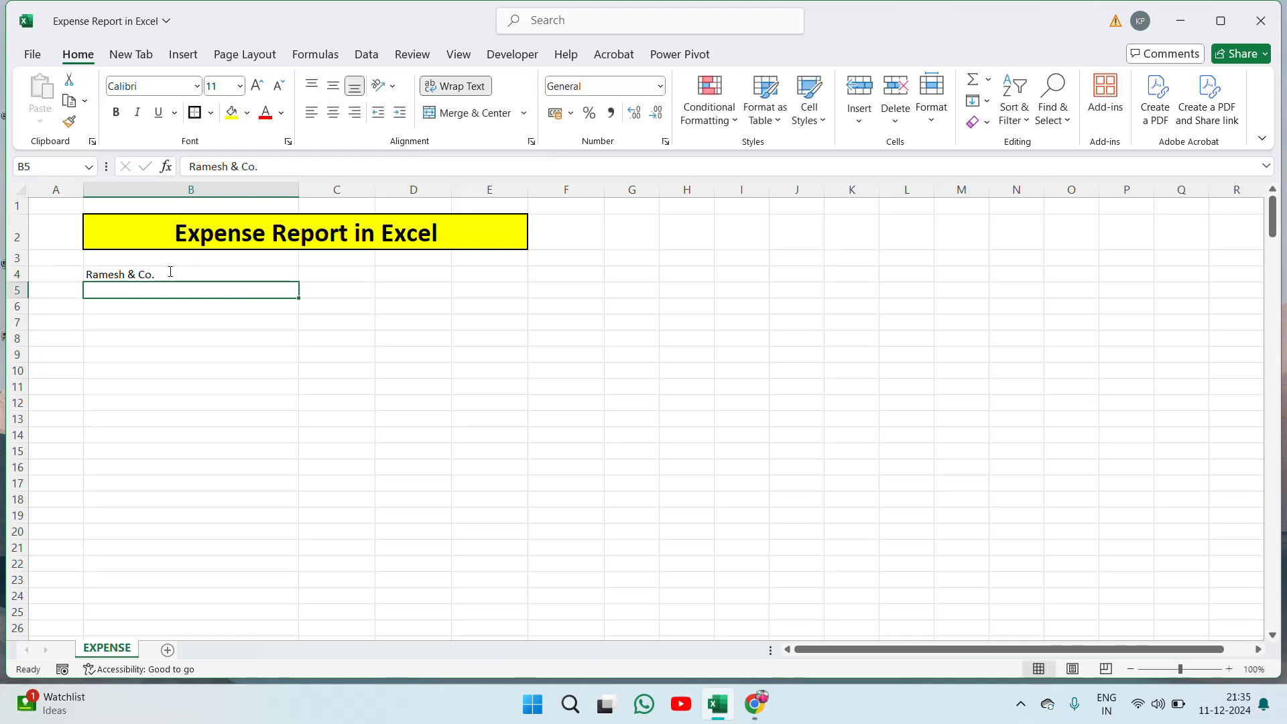
# Step: Move the company name Ramesh & Co. from cell B4 to cell D4
pyautogui.click(169, 271)
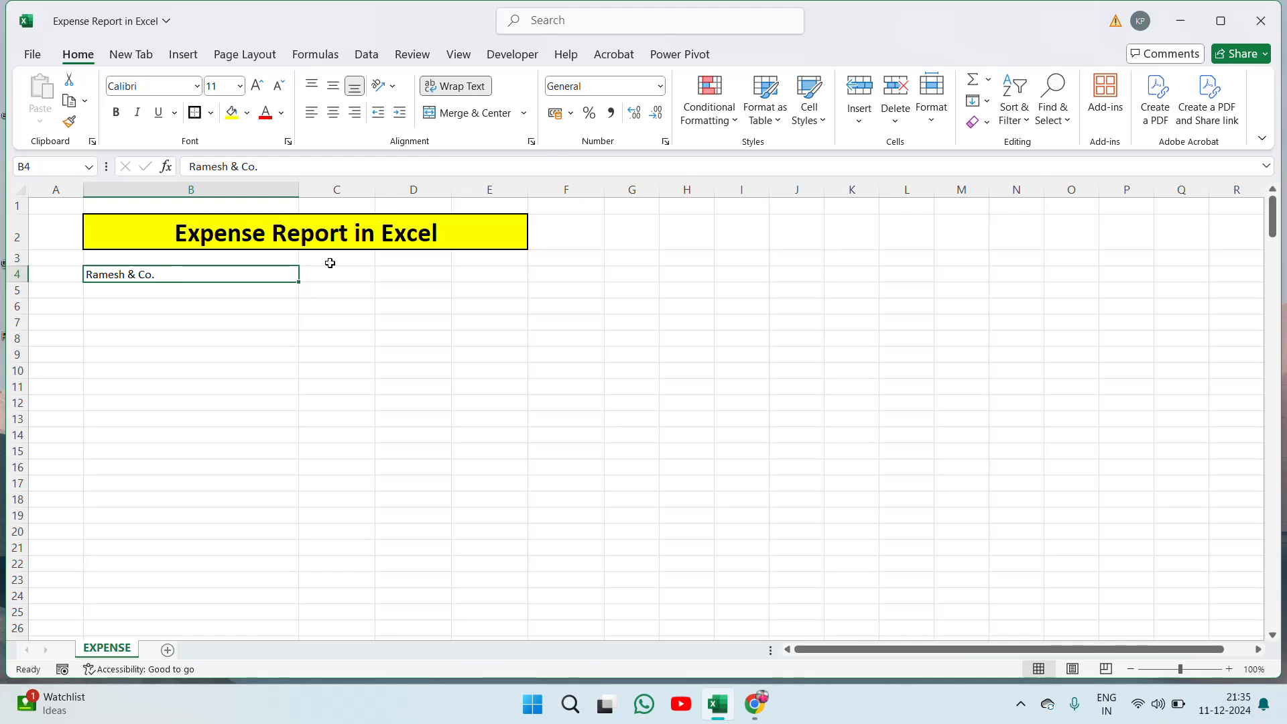
pyautogui.click(330, 287)
pyautogui.press('Up')
pyautogui.press('Home')
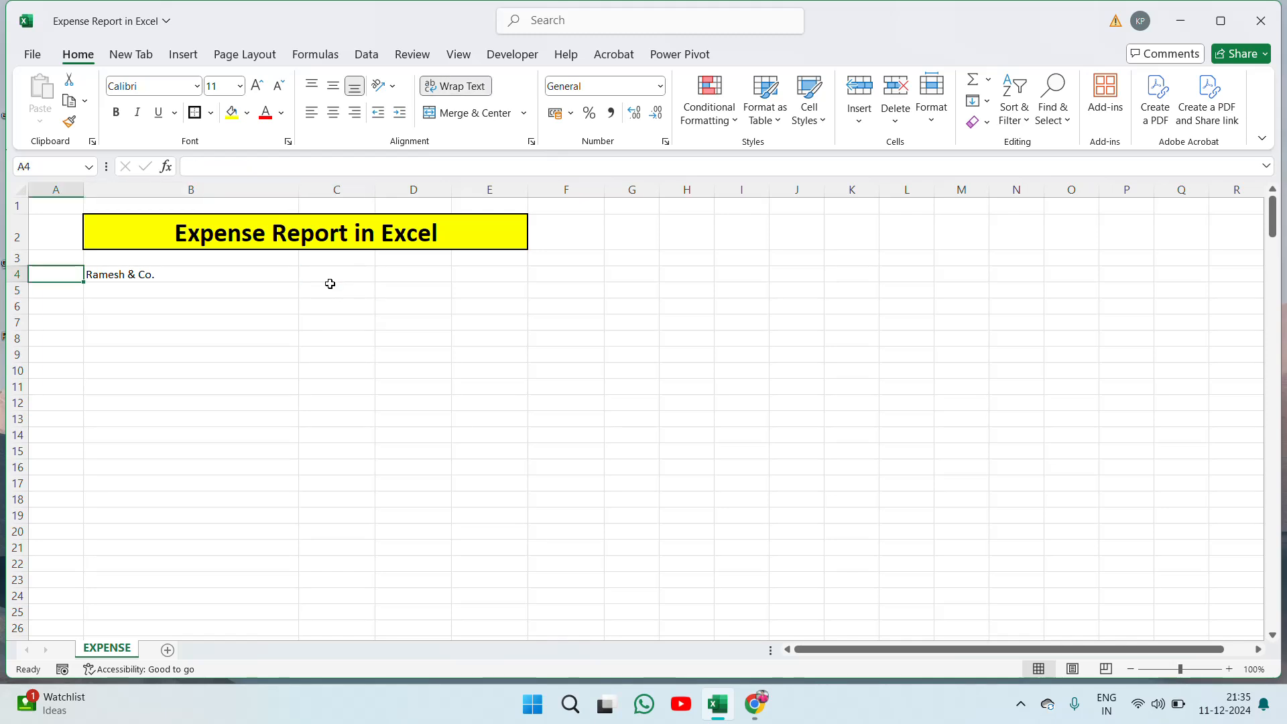
pyautogui.press('Right')
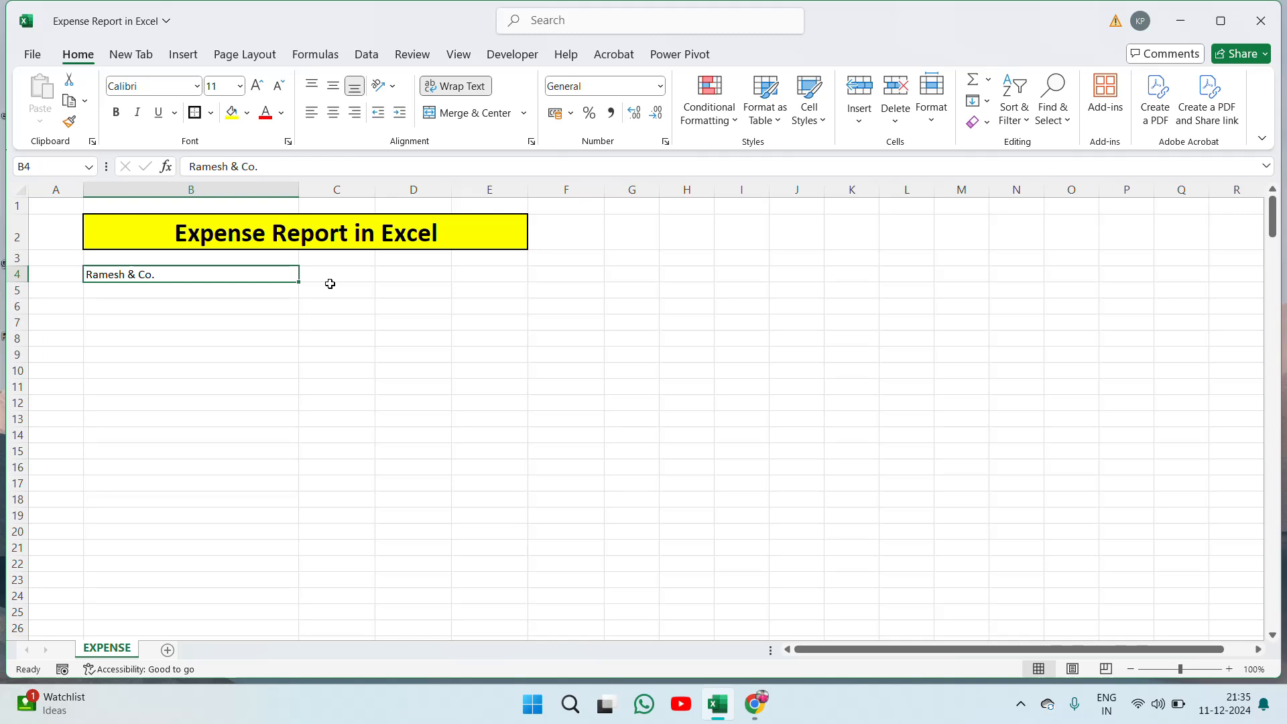
pyautogui.hotkey('ctrl', 'c')
pyautogui.press('Right')
pyautogui.press('Right')
pyautogui.press('Return')
# Step: Enter the label Company in cell B4
pyautogui.press('Left')
pyautogui.press('Left')
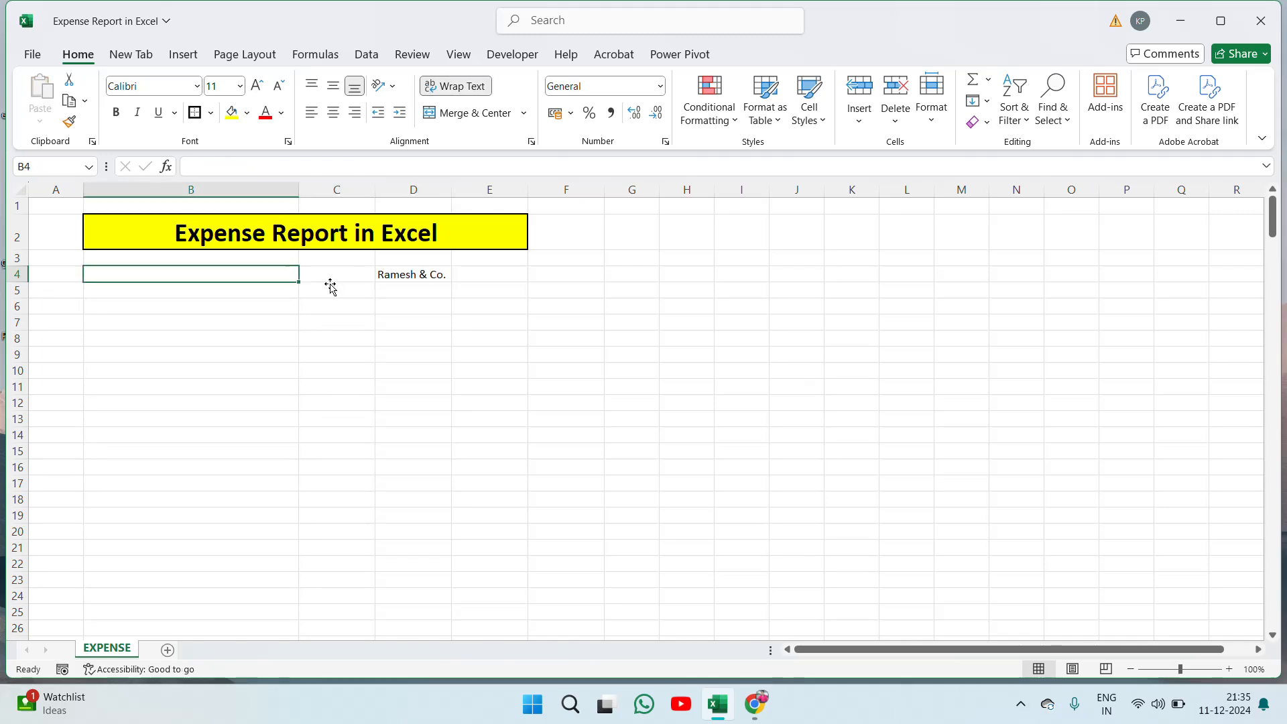
pyautogui.write('Co')
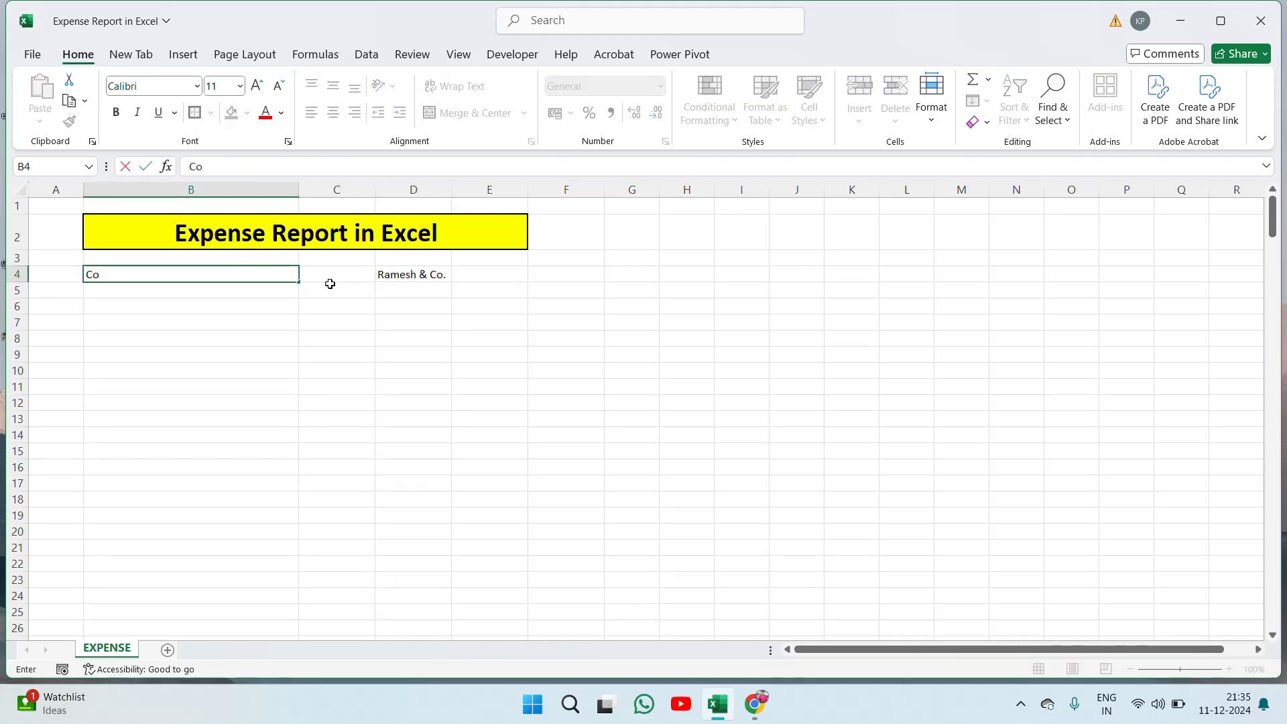
pyautogui.write('mpany')
pyautogui.press('Tab')
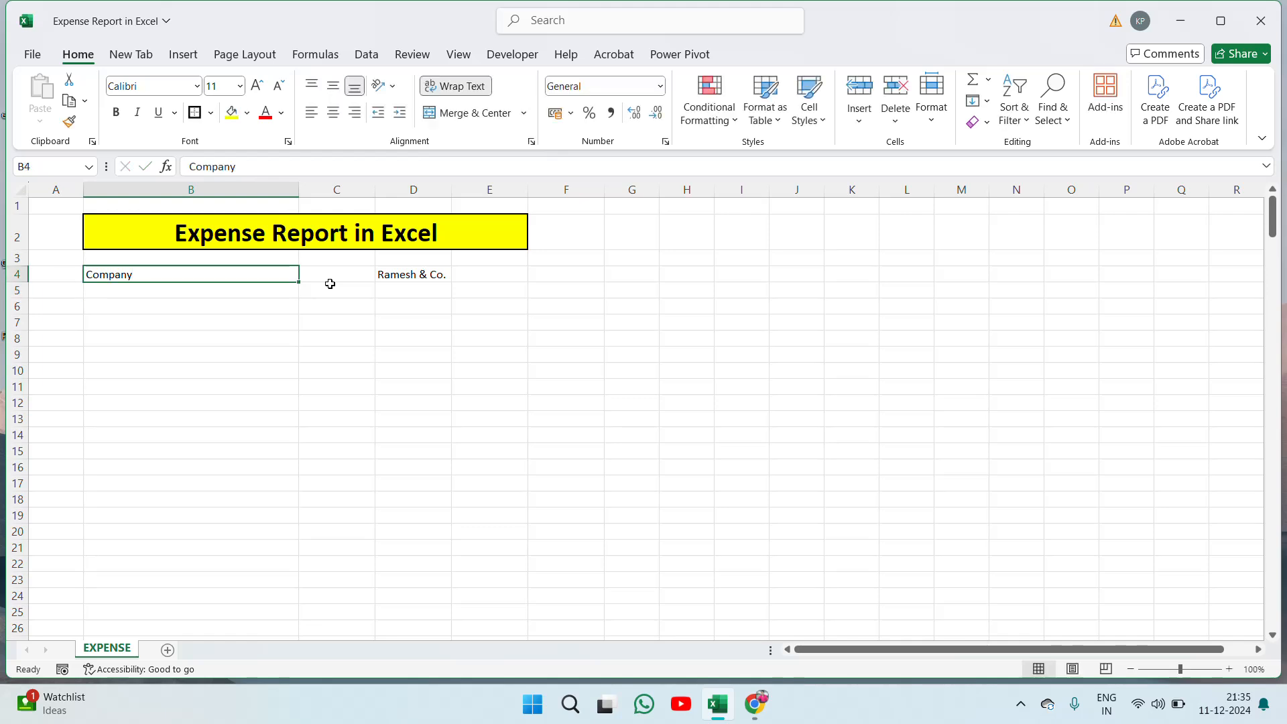
# Step: Merge and center the Company label across B4:C4 and the company name across D4:E4
pyautogui.press('Left')
pyautogui.keyDown('shift'); pyautogui.click(328, 278); pyautogui.keyUp('shift')
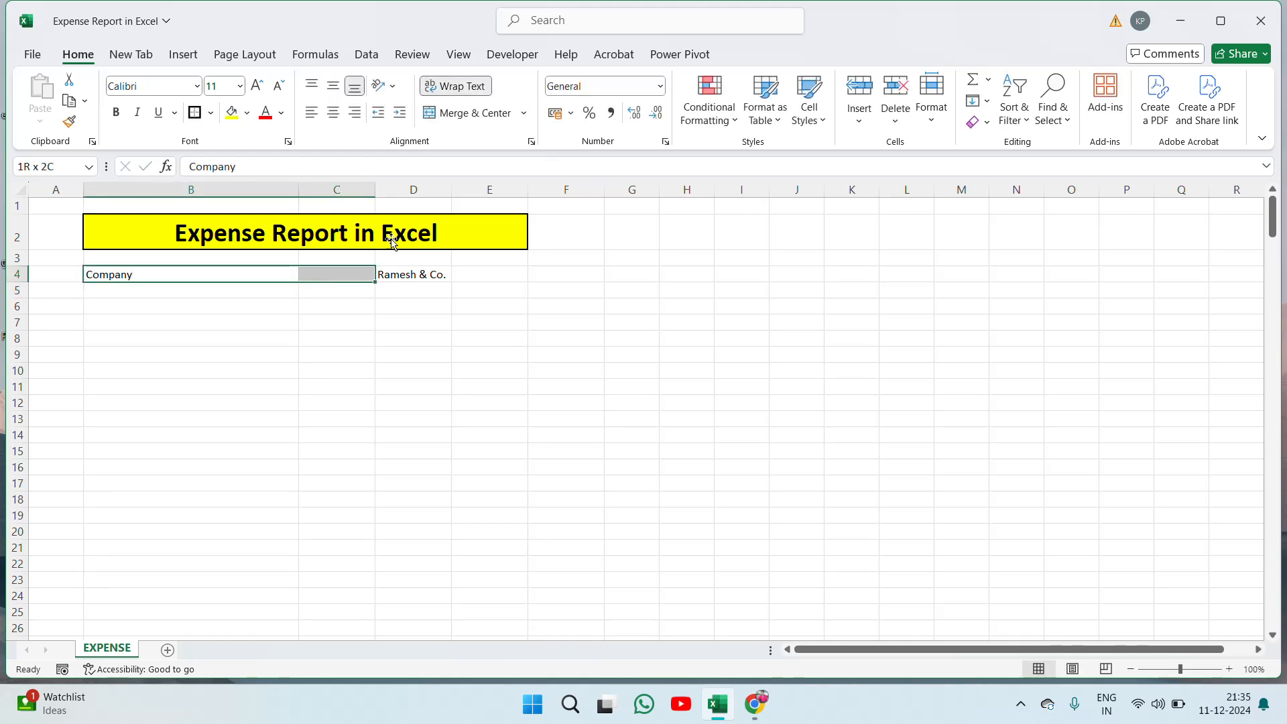
pyautogui.click(509, 113)
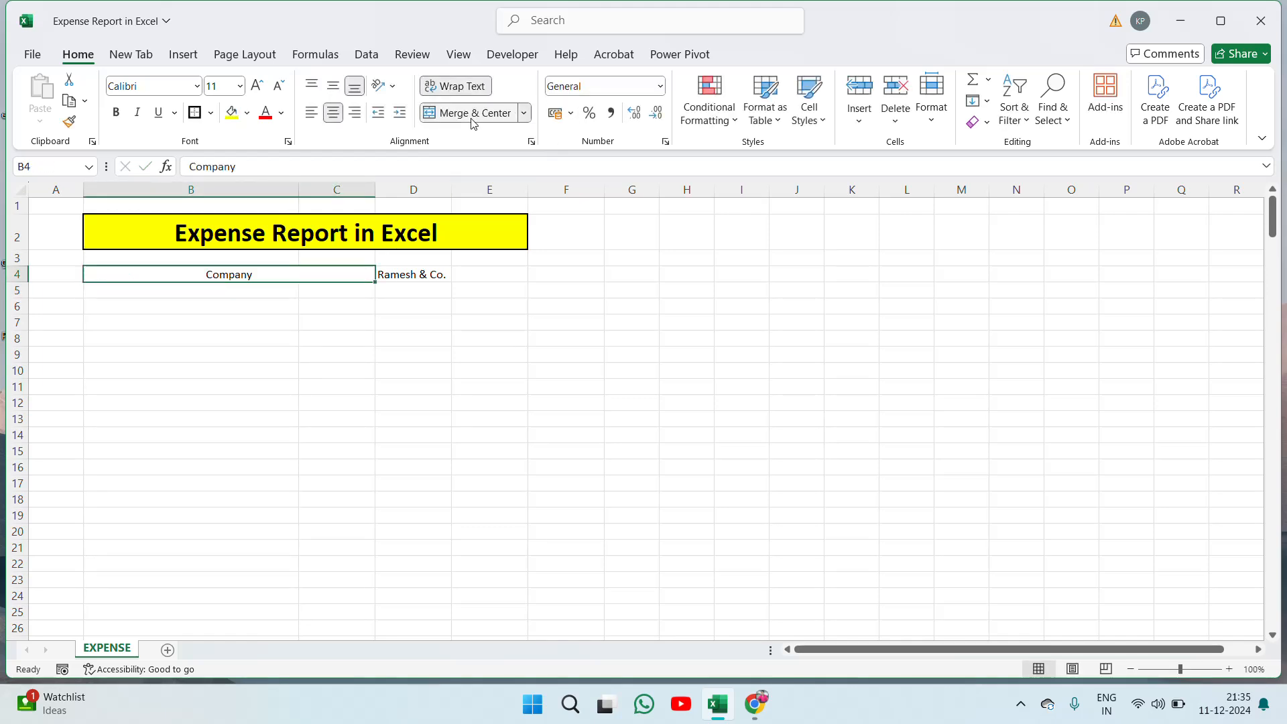
pyautogui.click(429, 270)
pyautogui.hotkey('shift', 'Right')
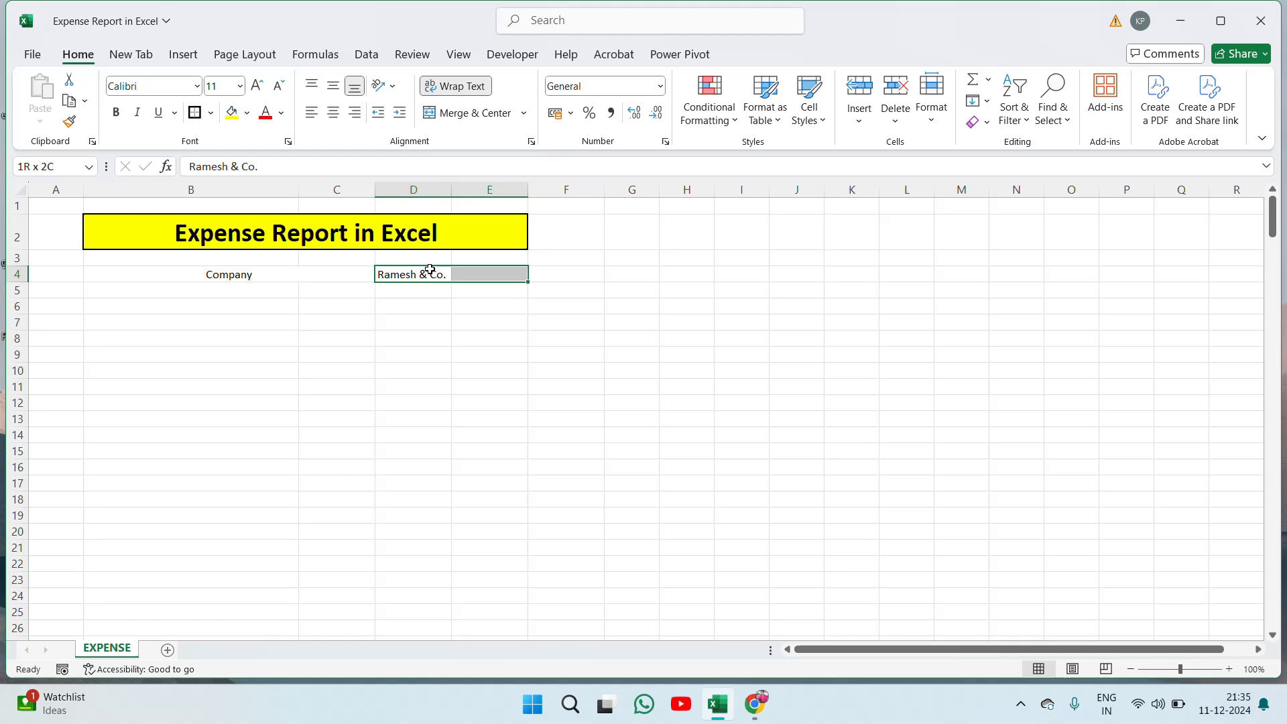
pyautogui.click(482, 118)
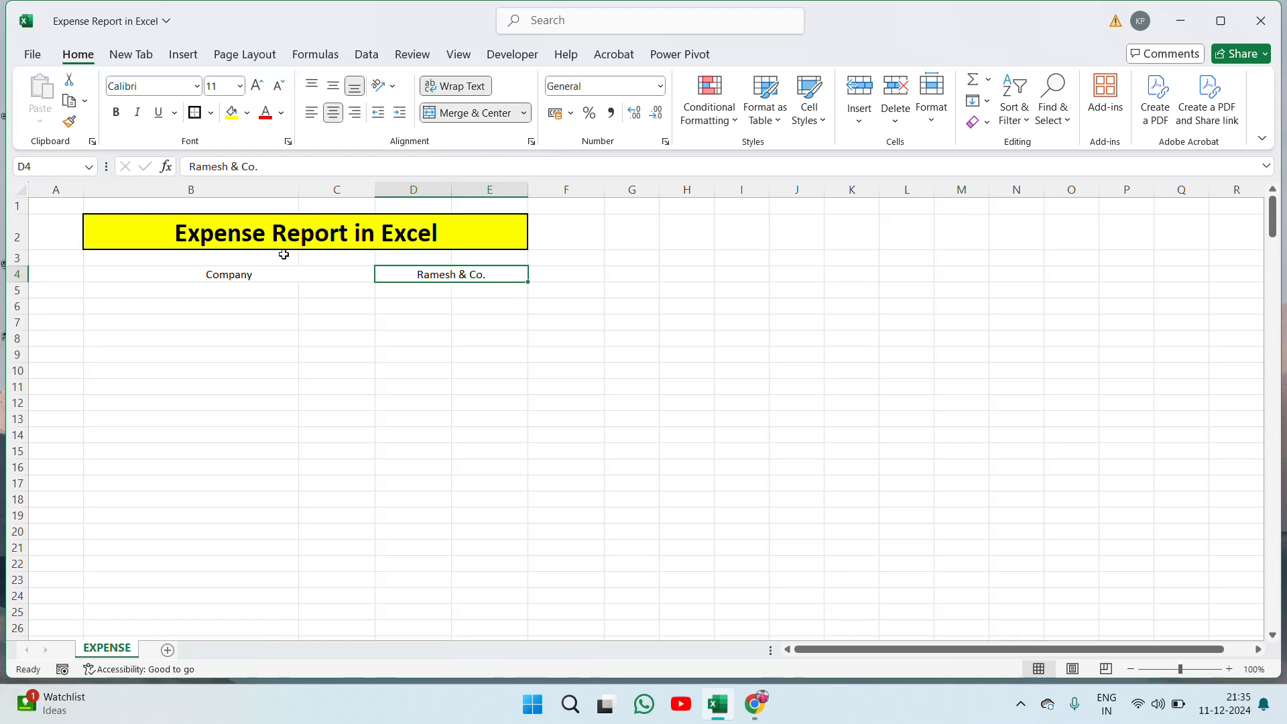
# Step: Set the font size of the range B4:E20 to 16
pyautogui.click(254, 276)
pyautogui.hotkey('shift', 'Right')
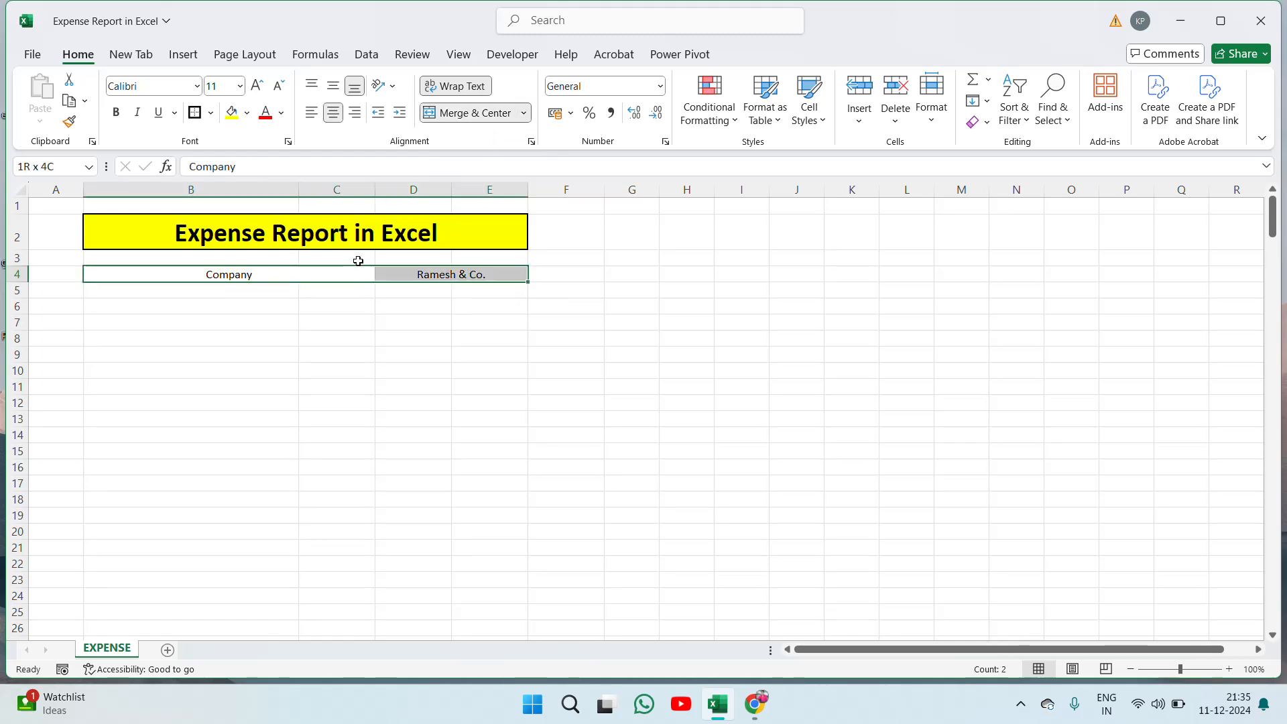
pyautogui.hotkey('shift', 'Down')
pyautogui.hotkey('shift', 'Down')
pyautogui.hotkey('shift', 'Down')
pyautogui.hotkey('shift', 'Down')
pyautogui.hotkey('shift', 'Down')
pyautogui.hotkey('shift', 'Down')
pyautogui.hotkey('shift', 'Down')
pyautogui.hotkey('shift', 'Down')
pyautogui.hotkey('shift', 'Down')
pyautogui.hotkey('shift', 'Down')
pyautogui.hotkey('shift', 'Down')
pyautogui.hotkey('shift', 'Down')
pyautogui.hotkey('shift', 'Down')
pyautogui.hotkey('shift', 'Down')
pyautogui.hotkey('shift', 'Down')
pyautogui.hotkey('shift', 'Down')
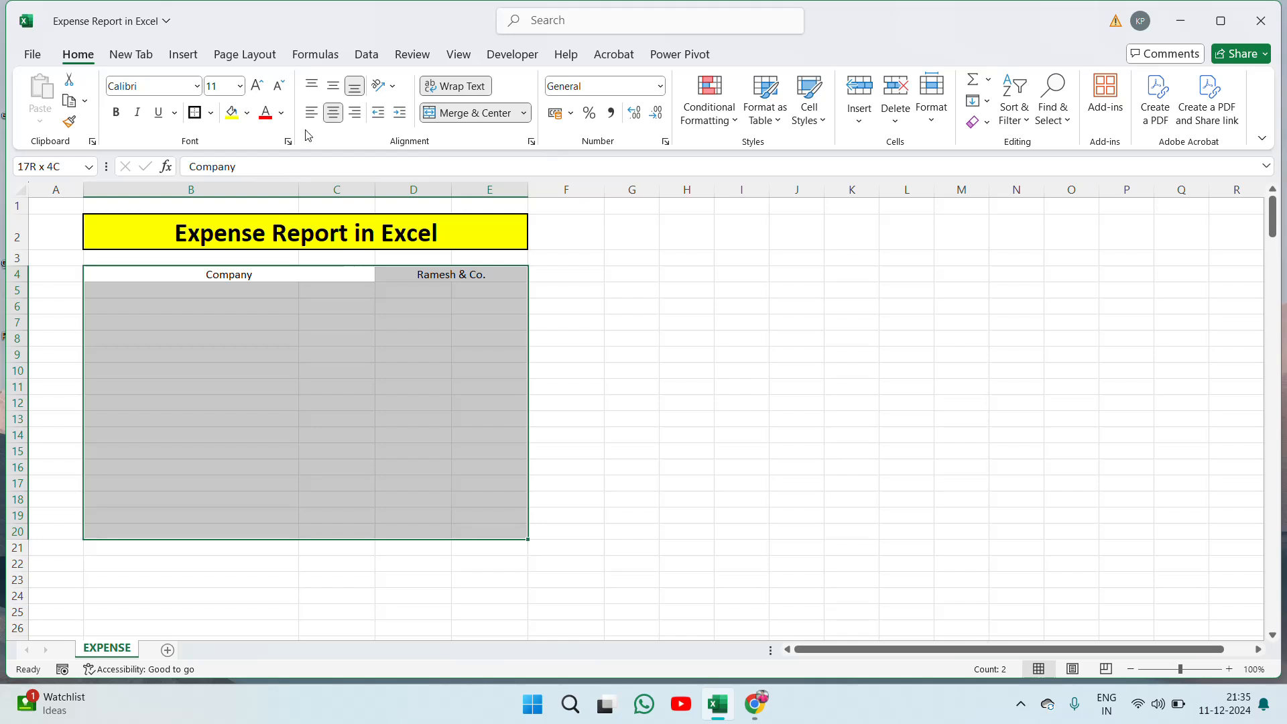
pyautogui.click(229, 85)
pyautogui.write('16')
pyautogui.press('Return')
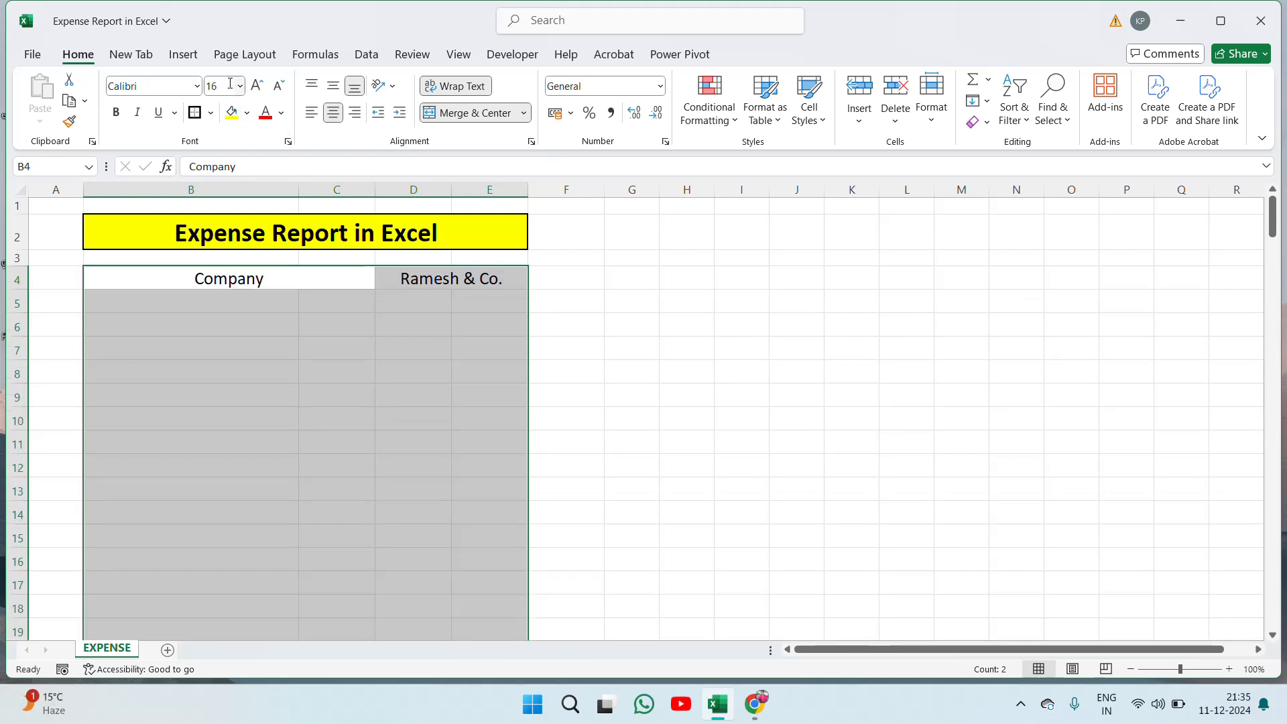
# Step: Make the company name in the merged cell D4 bold
pyautogui.click(506, 275)
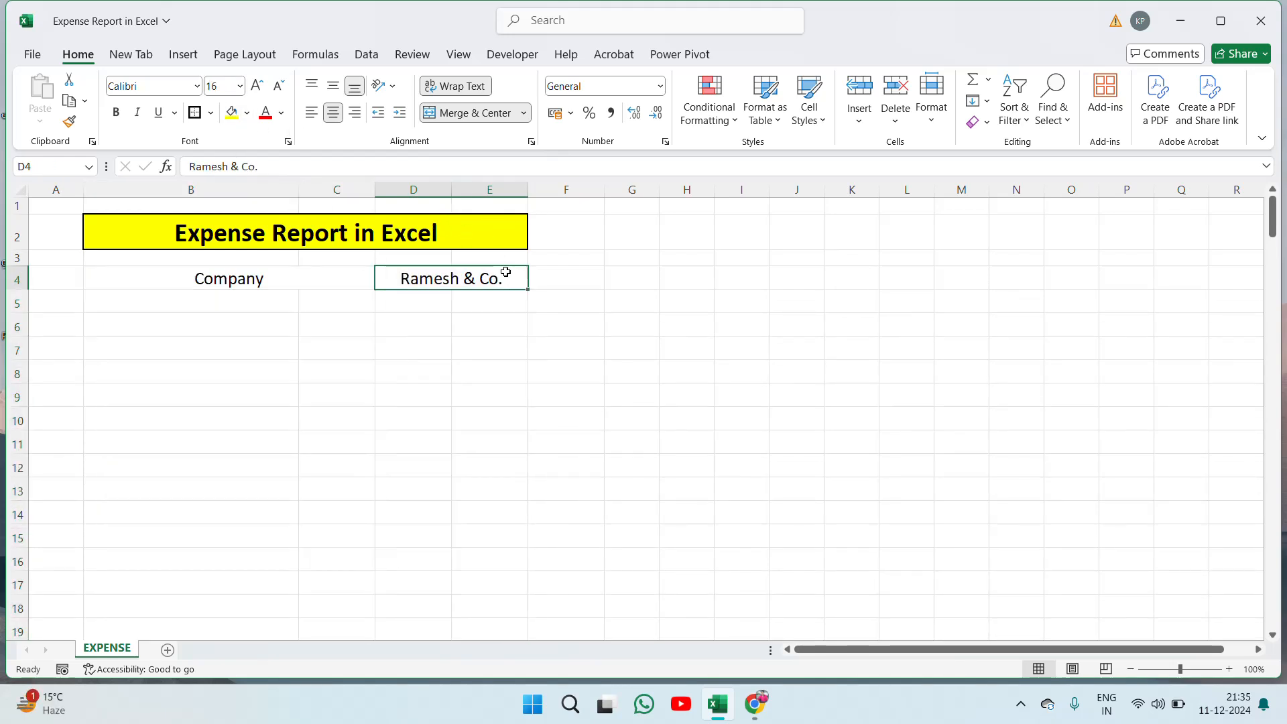
pyautogui.click(242, 275)
pyautogui.press('Right')
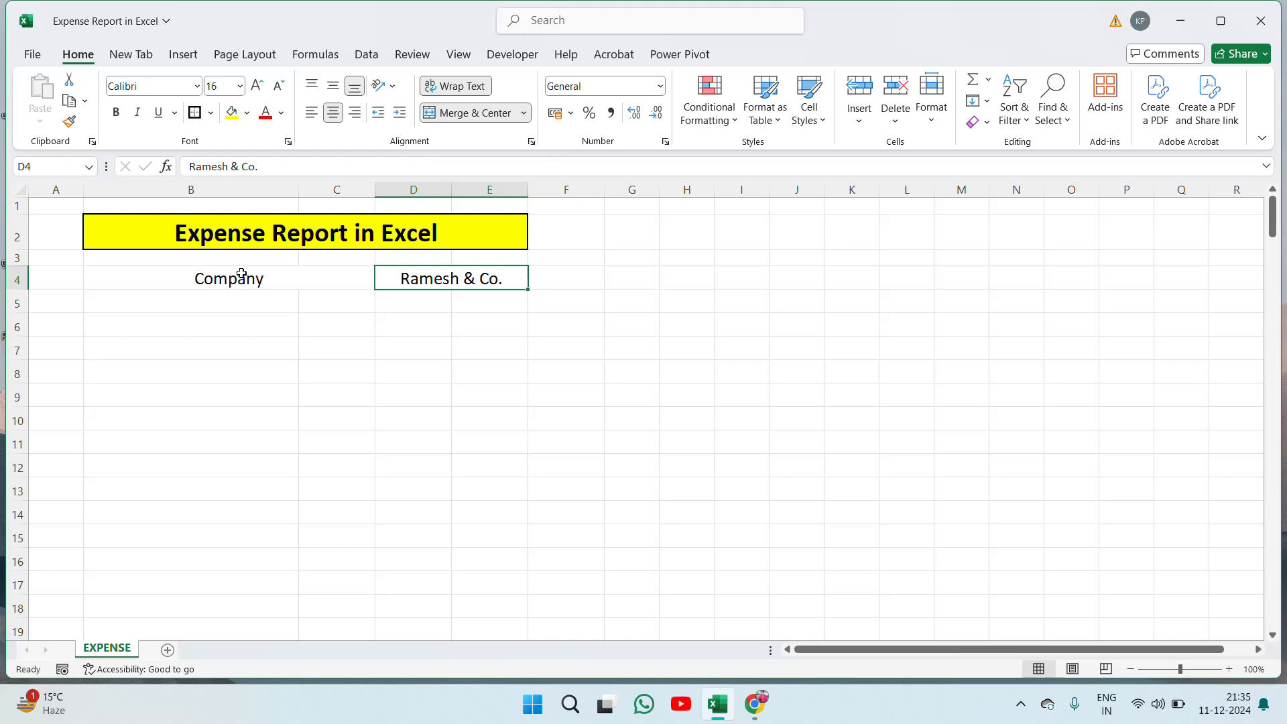
pyautogui.hotkey('ctrl', 'b')
pyautogui.press('Down')
pyautogui.press('Left')
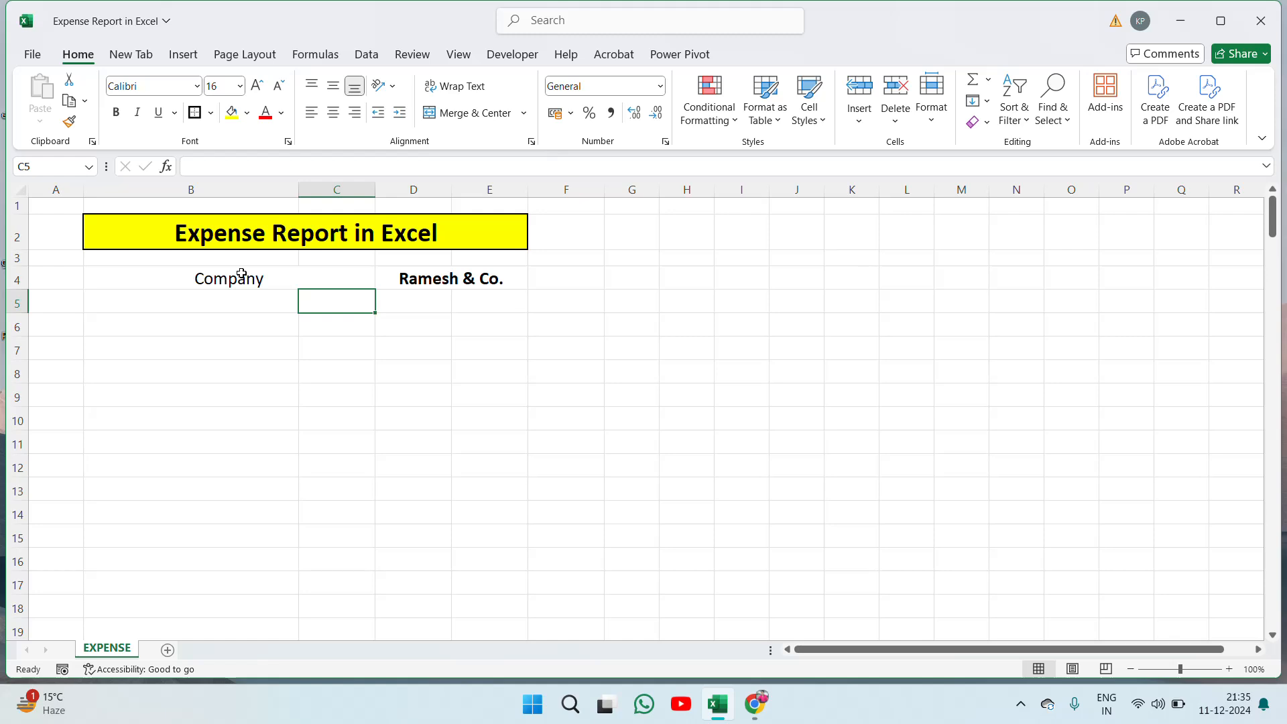
pyautogui.press('Left')
pyautogui.press('Up')
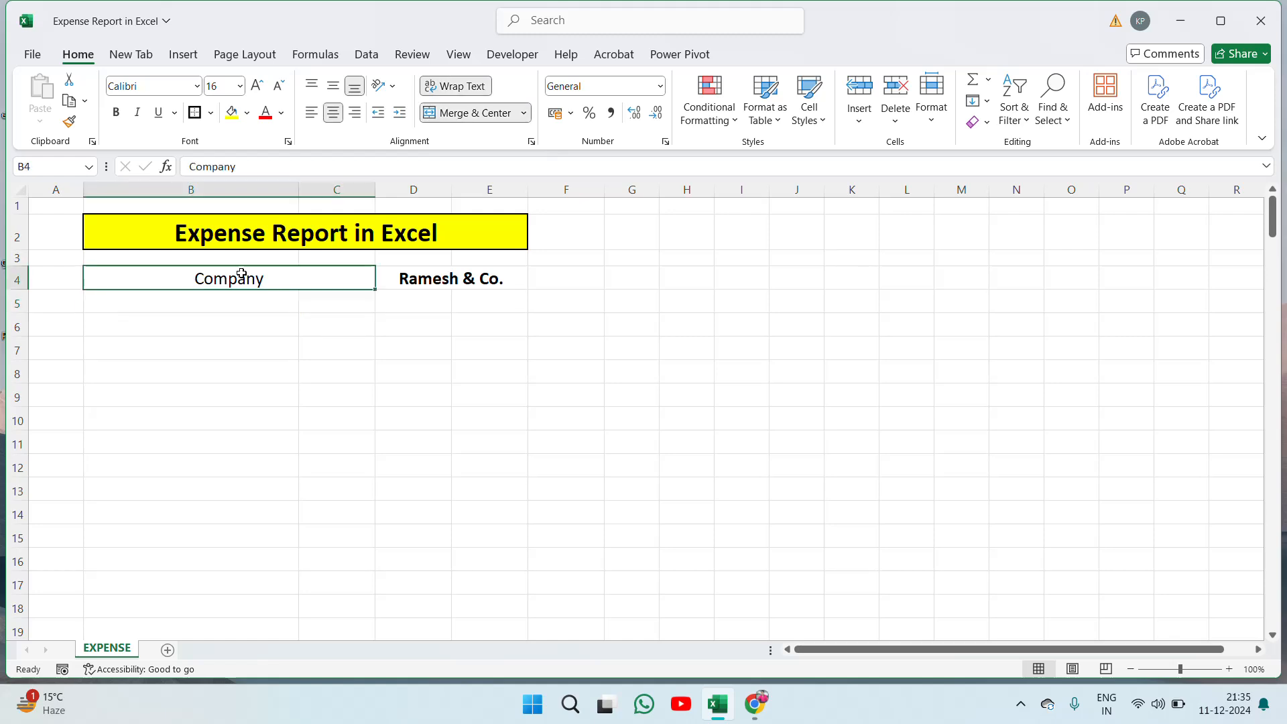
pyautogui.hotkey('shift', 'Right')
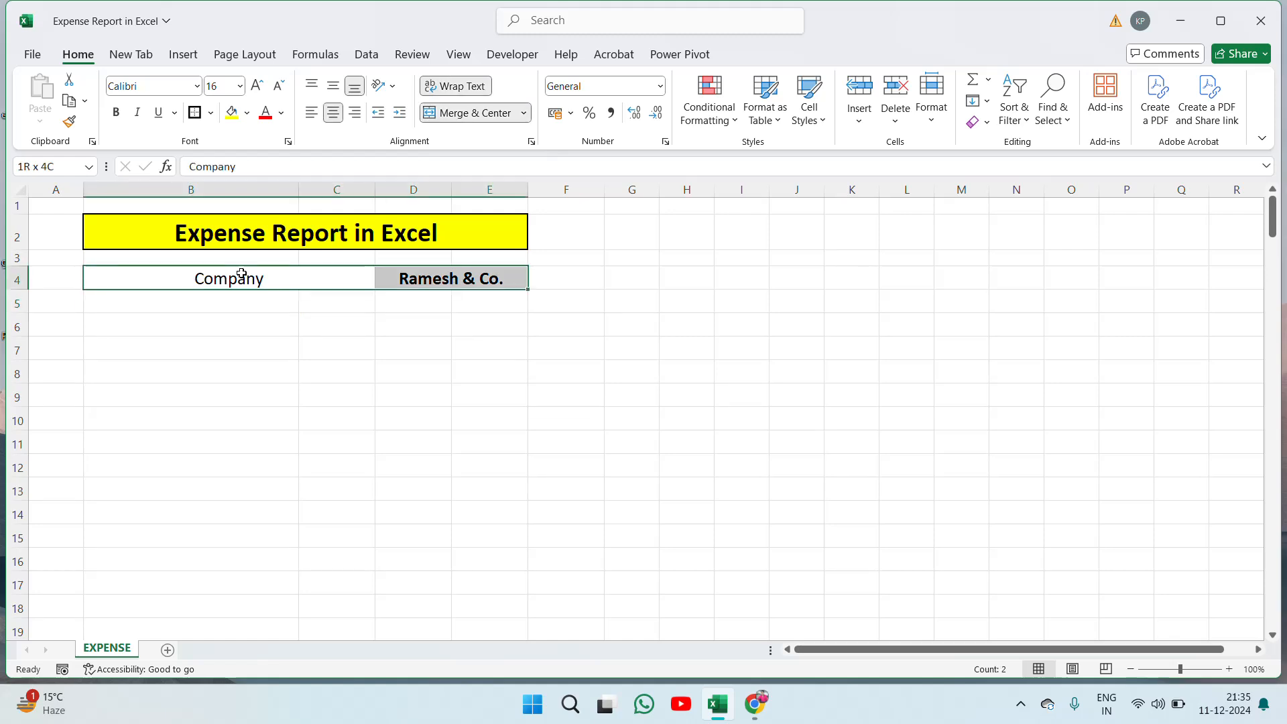
# Step: Enter the label Month in cell B6 and center it horizontally
pyautogui.press('Down')
pyautogui.press('Down')
pyautogui.write('Month')
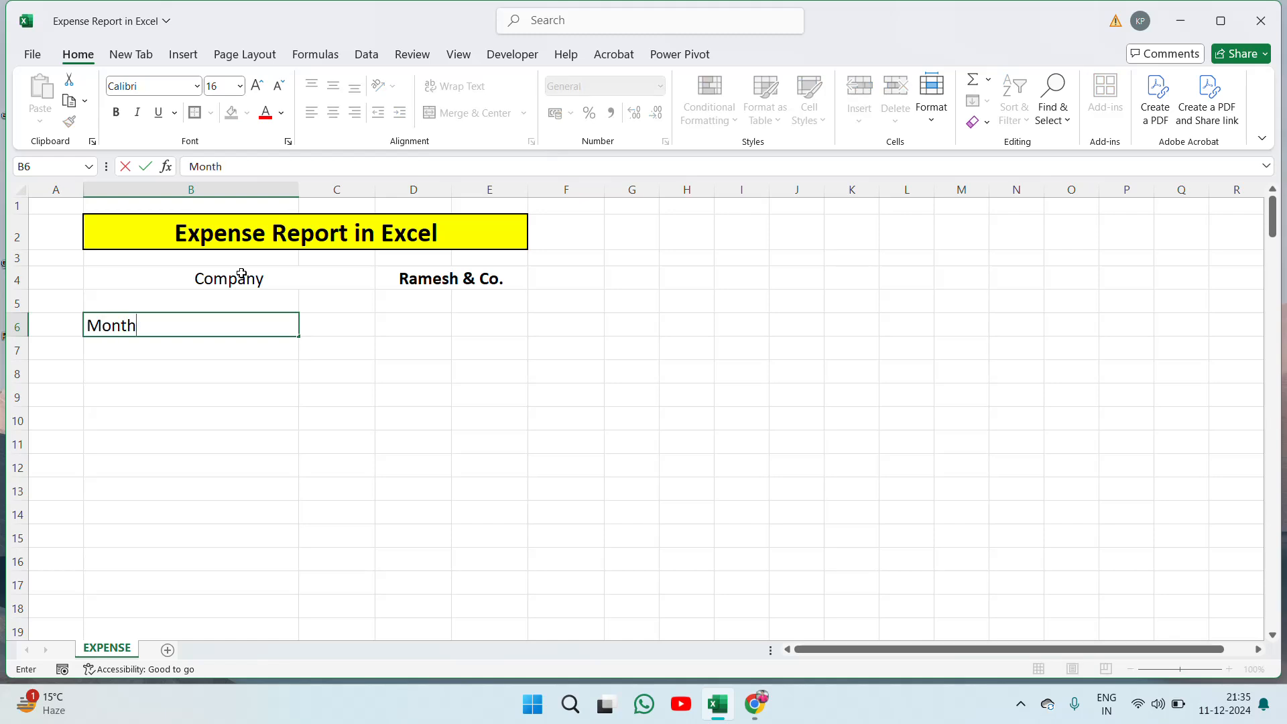
pyautogui.hotkey('ctrl', 'Return')
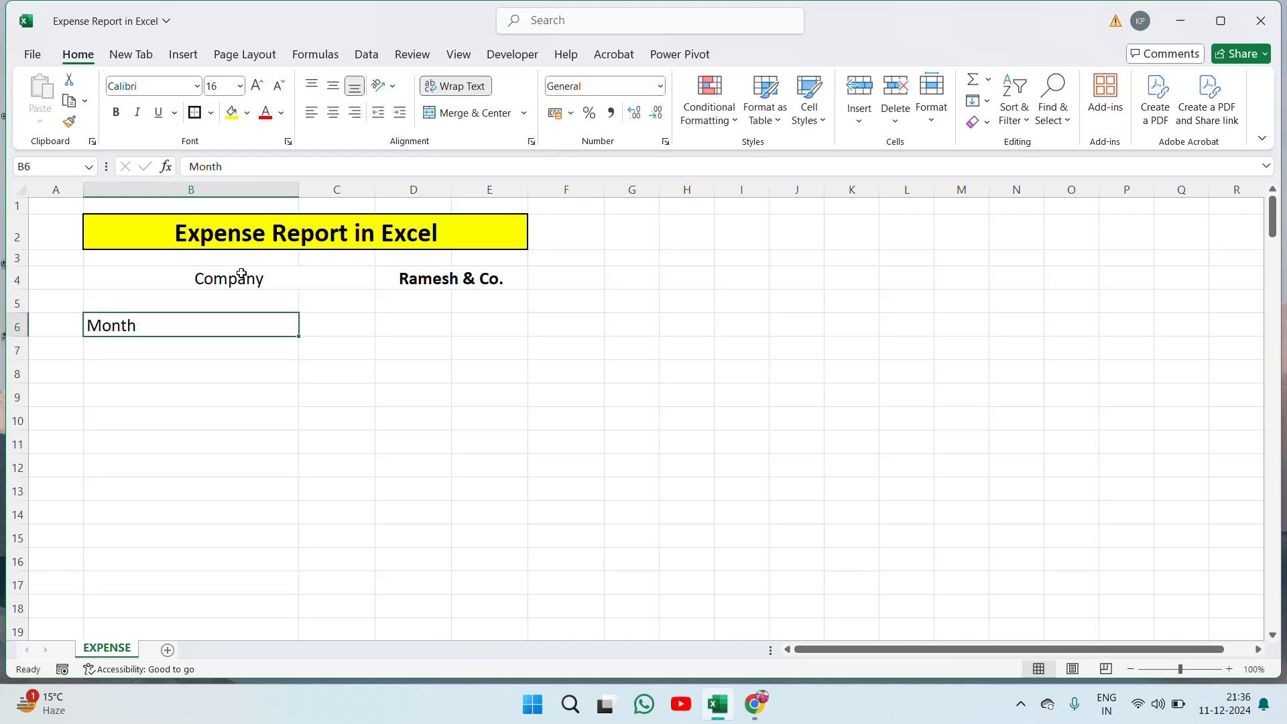
pyautogui.click(333, 112)
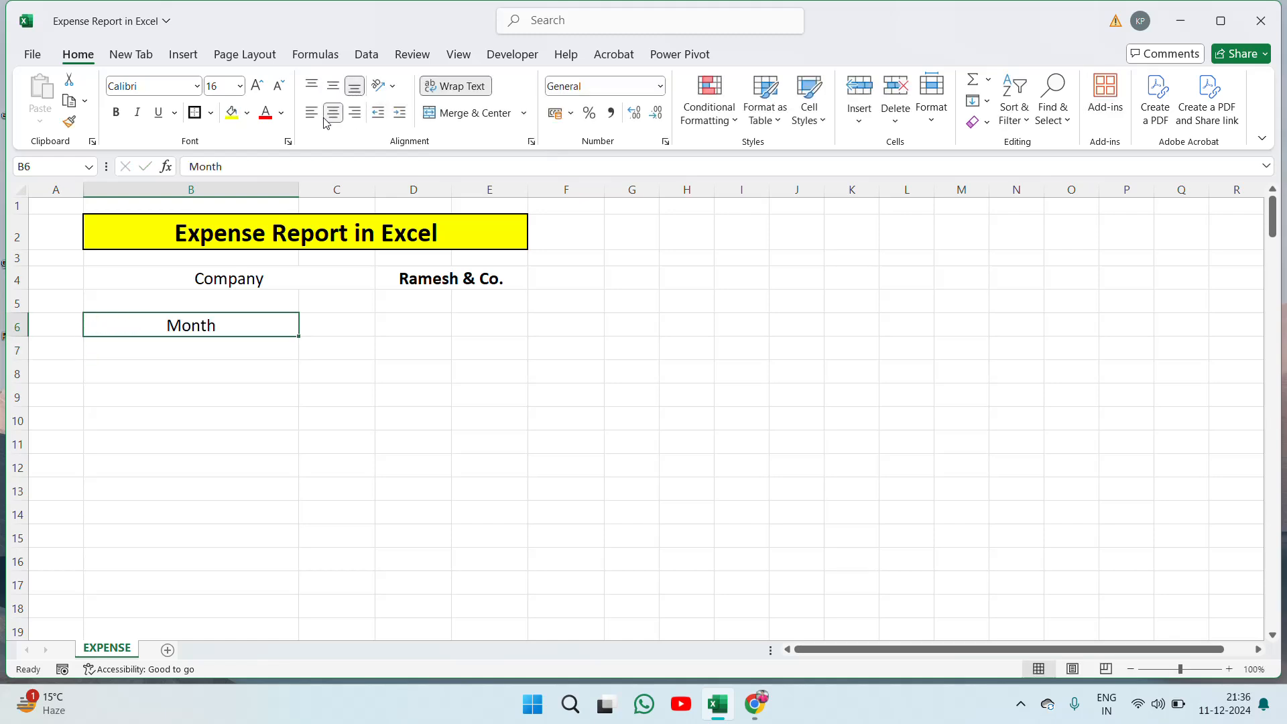
# Step: Enter December in cell D6 as the report month
pyautogui.click(379, 326)
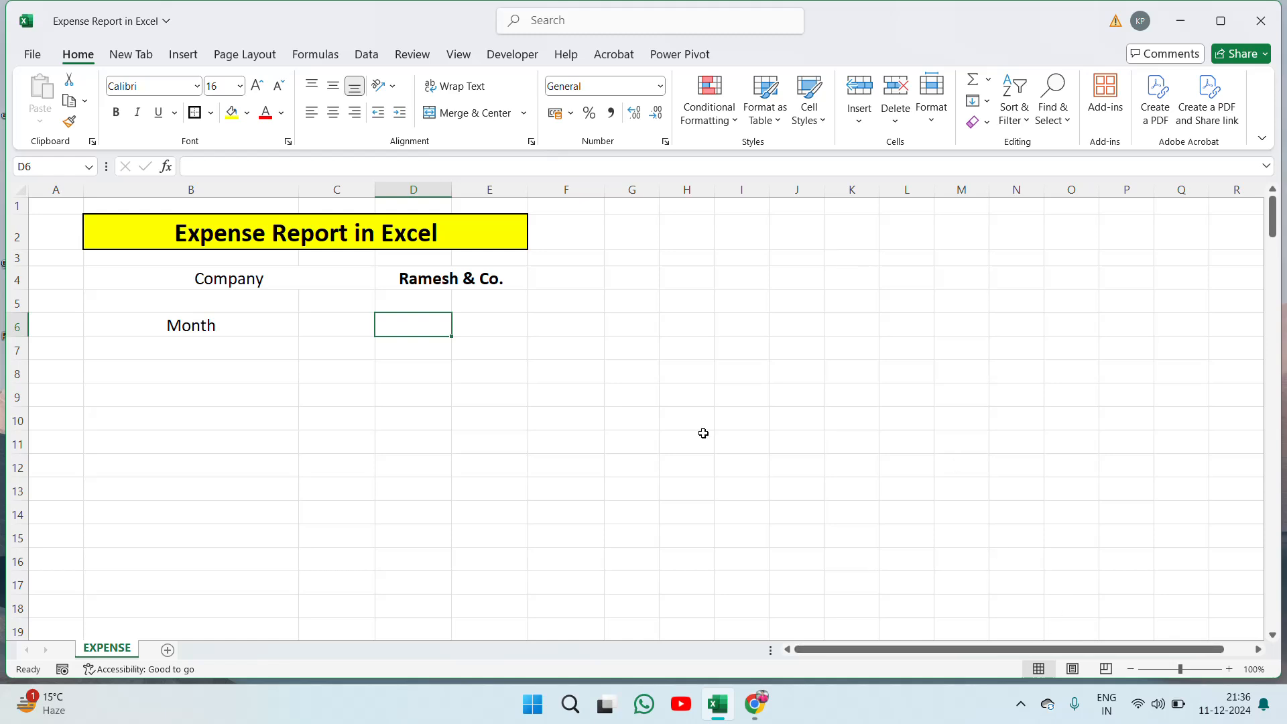
pyautogui.write('Dec')
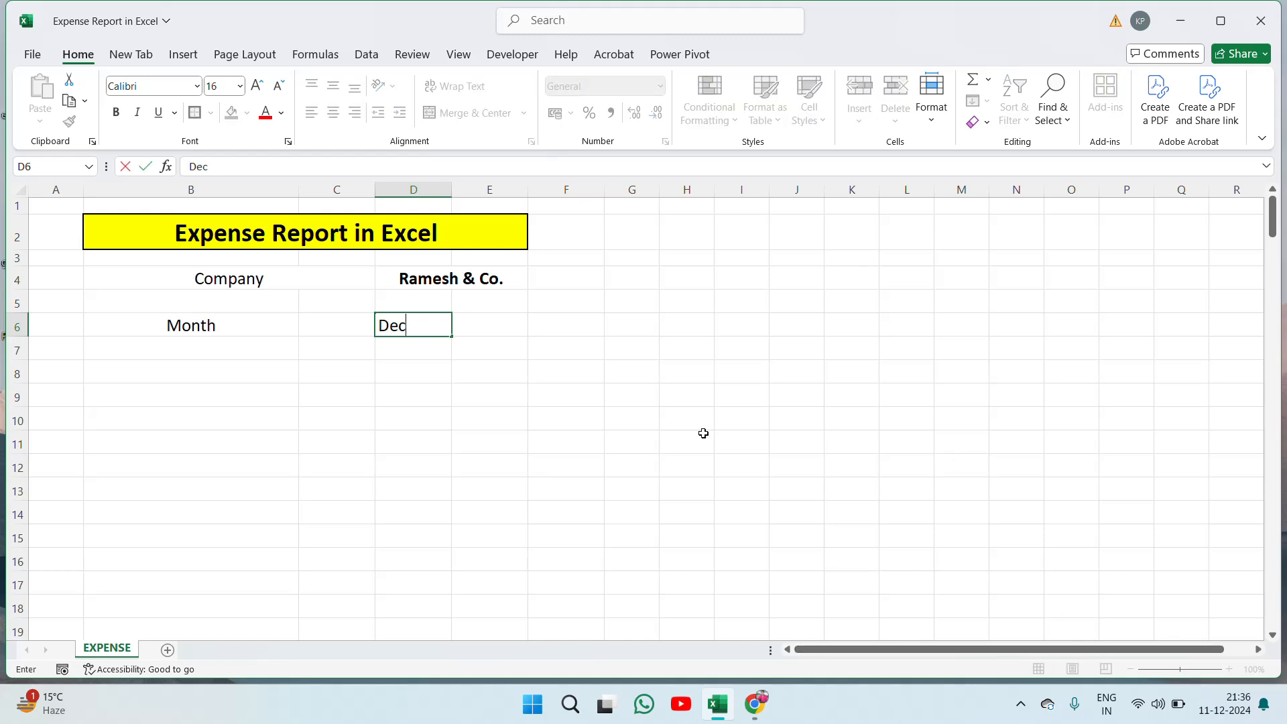
pyautogui.write('ember')
pyautogui.press('Return')
pyautogui.press('Up')
pyautogui.press('Left')
pyautogui.press('Left')
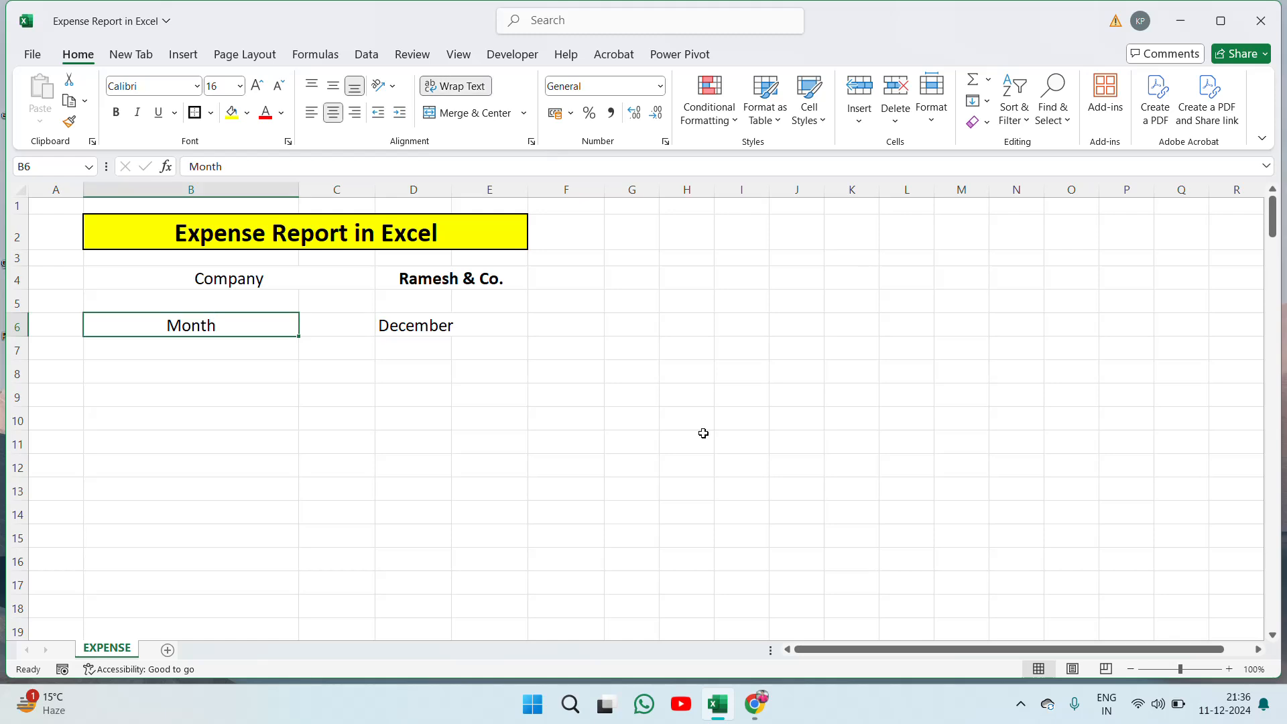
pyautogui.press('Up')
pyautogui.press('Up')
pyautogui.hotkey('shift', 'Right')
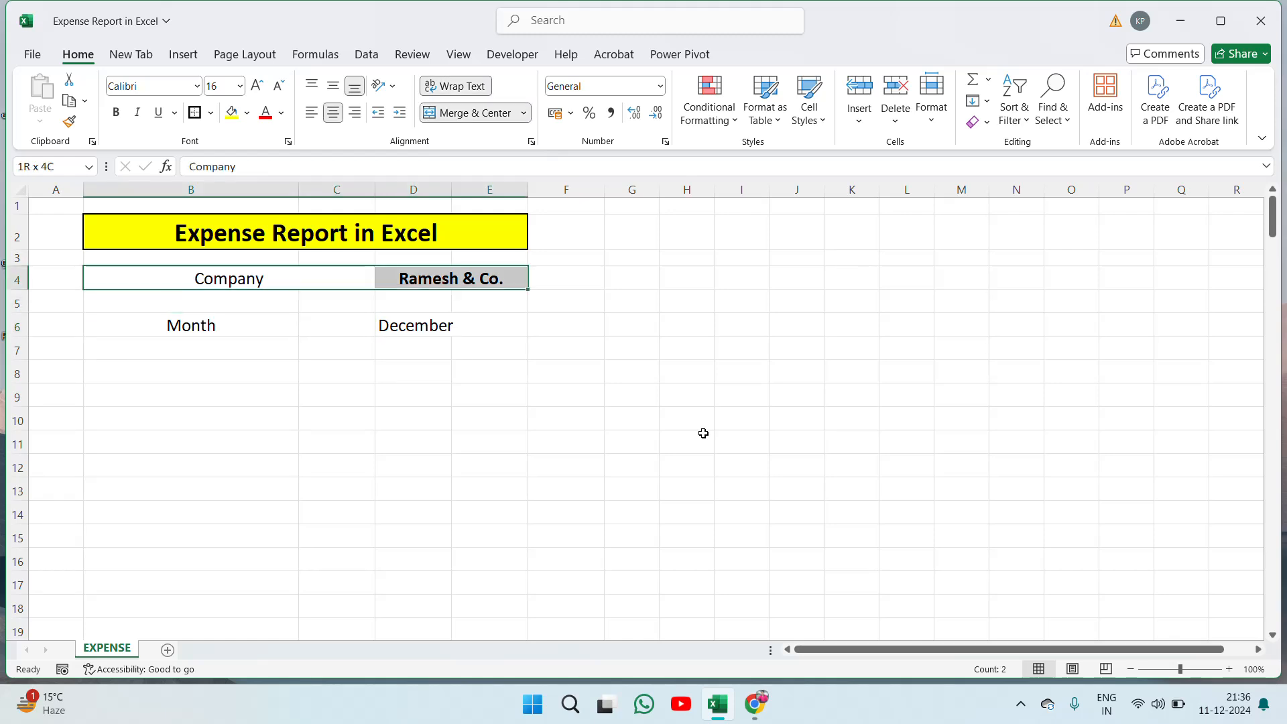
pyautogui.press('Right')
pyautogui.press('Left')
pyautogui.press('Down')
pyautogui.press('Right')
pyautogui.press('Right')
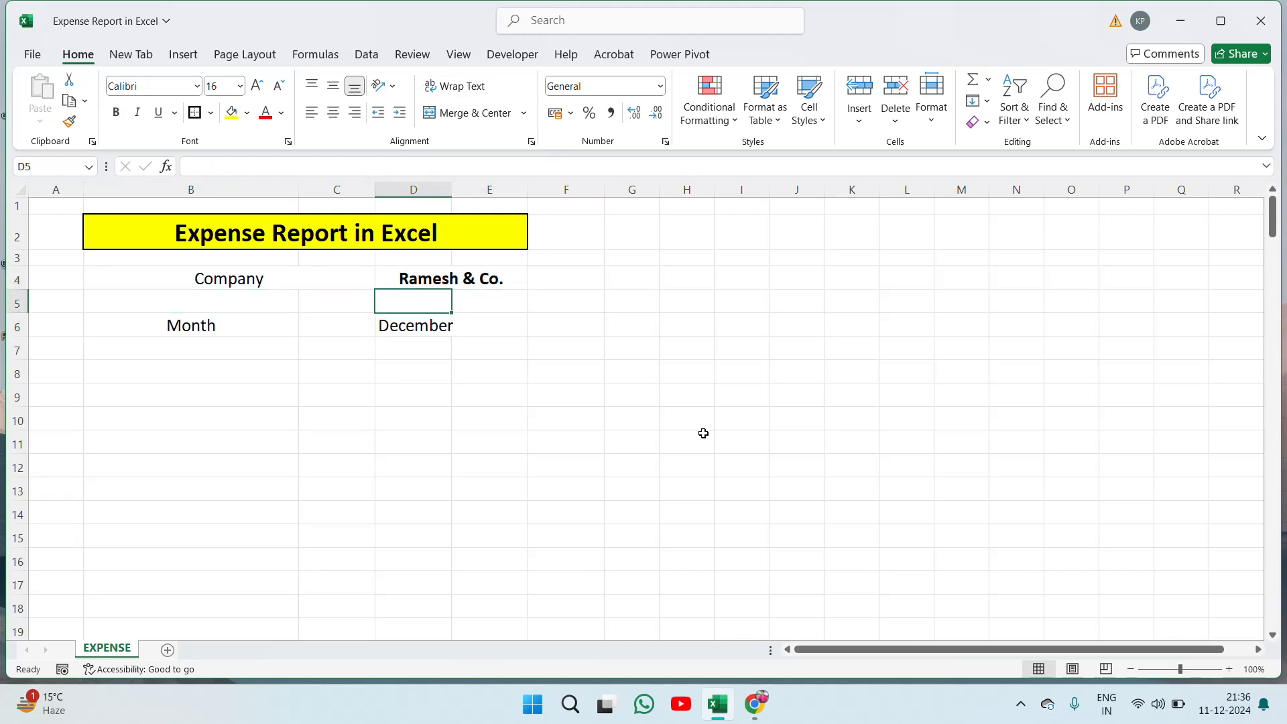
pyautogui.press('Left')
pyautogui.press('Left')
pyautogui.press('Down')
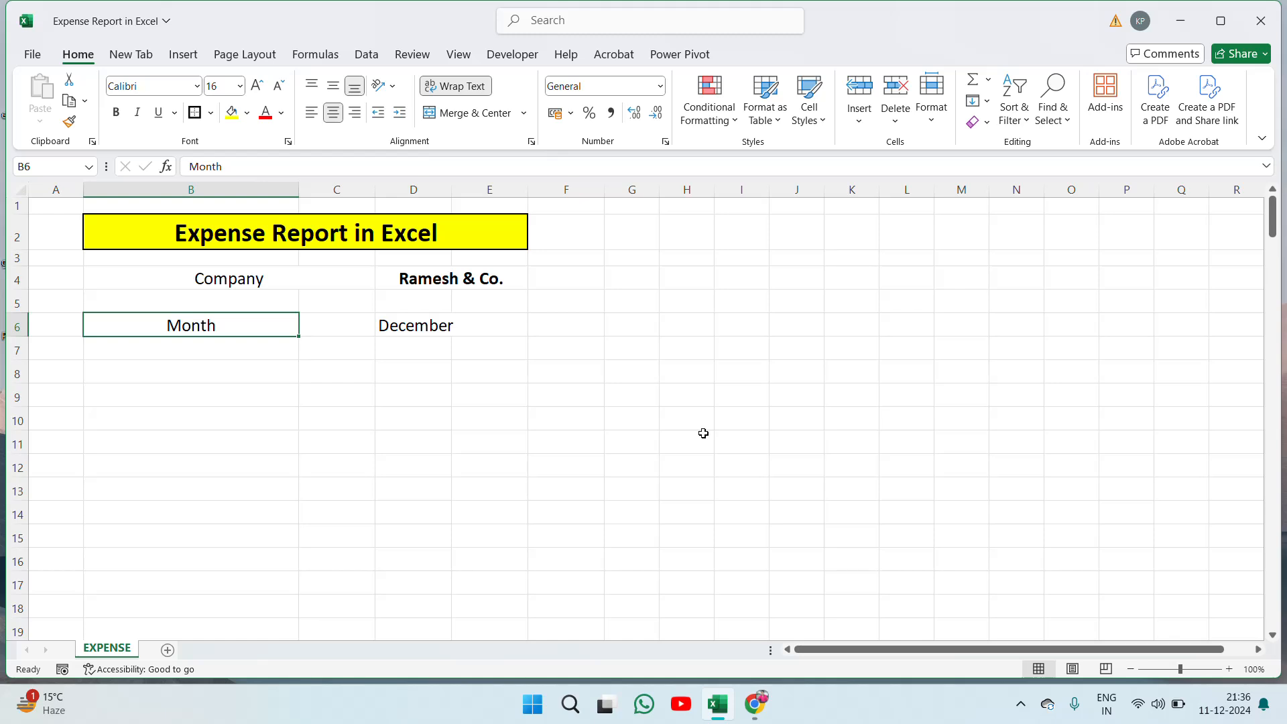
# Step: Extend the month in cell D6 to read December'2024 and autofit the width of column D
pyautogui.press('Right')
pyautogui.press('Right')
pyautogui.press('F2')
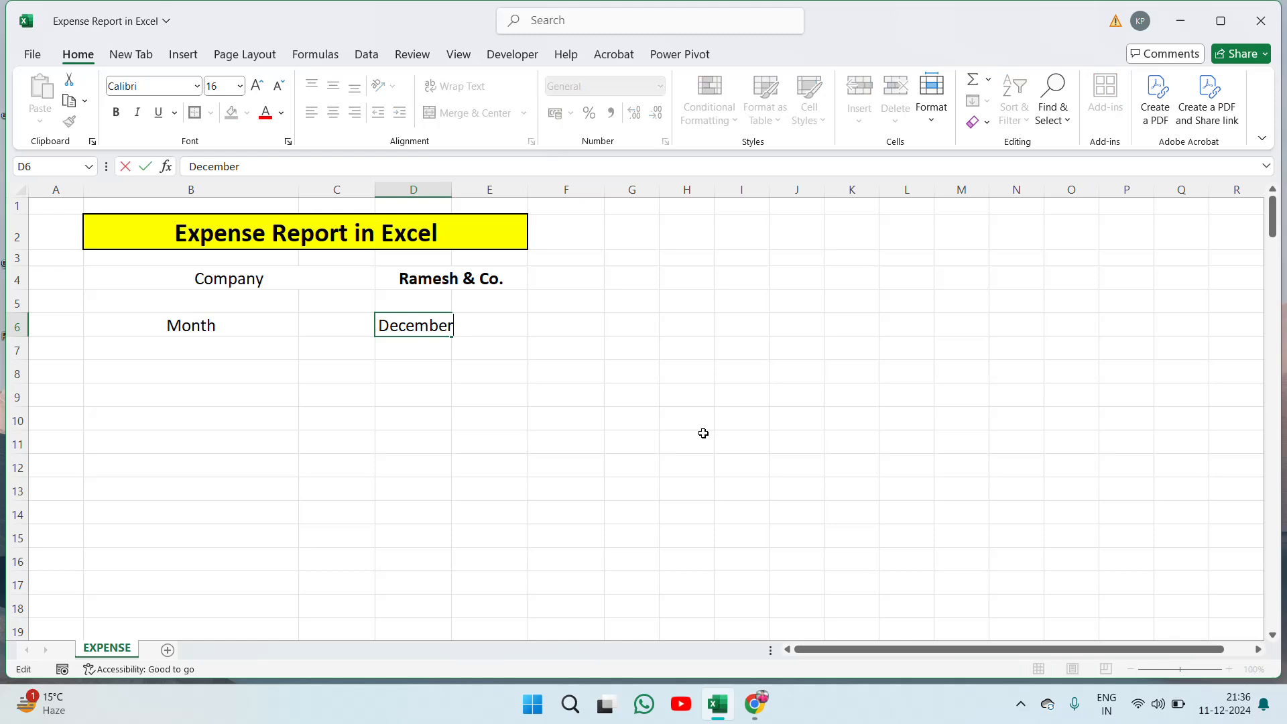
pyautogui.write("'2024")
pyautogui.hotkey('ctrl', 'Return')
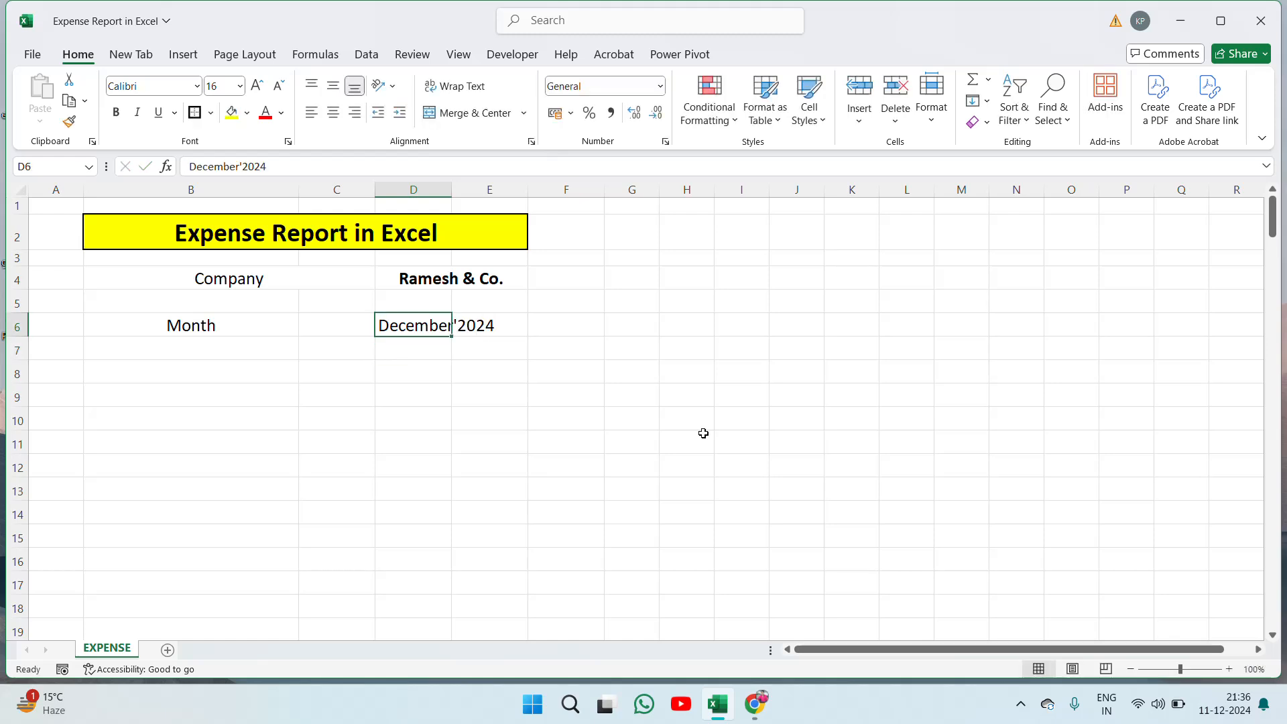
pyautogui.doubleClick(451, 190)
# Step: Remove the bold formatting from the company name in cell D4
pyautogui.click(232, 325)
pyautogui.press('Up')
pyautogui.press('Up')
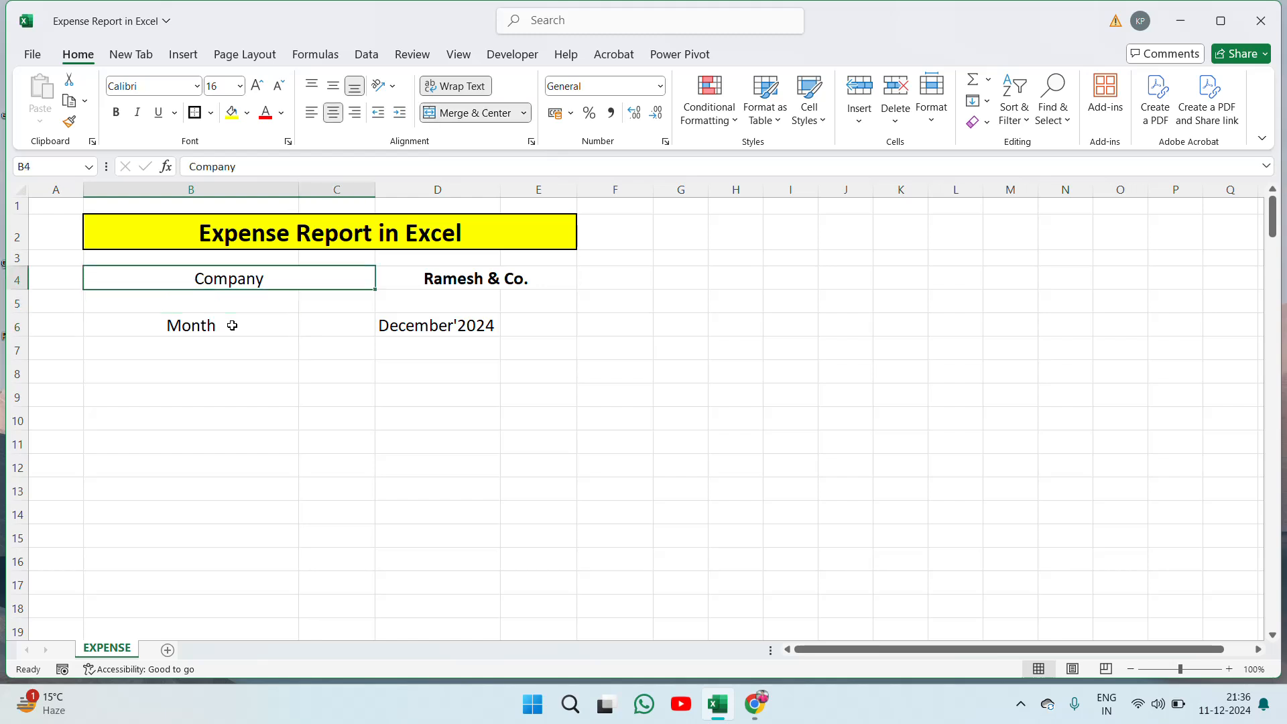
pyautogui.click(476, 278)
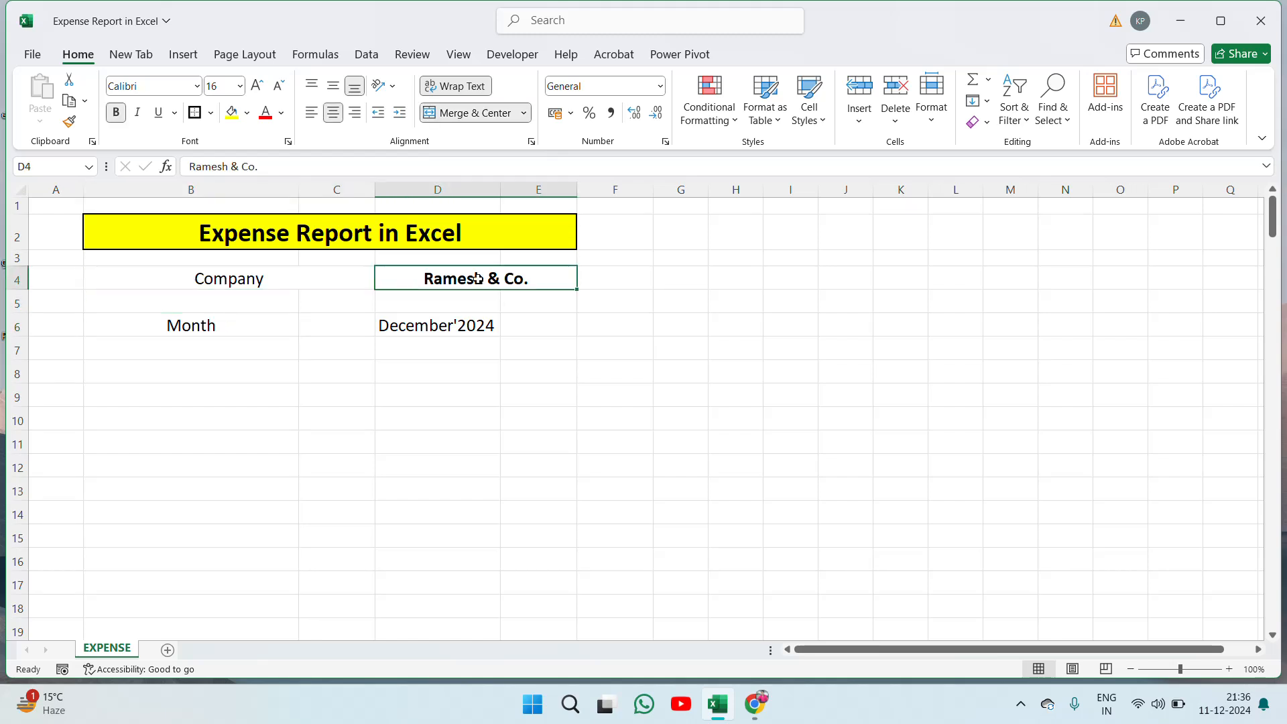
pyautogui.hotkey('ctrl', 'b')
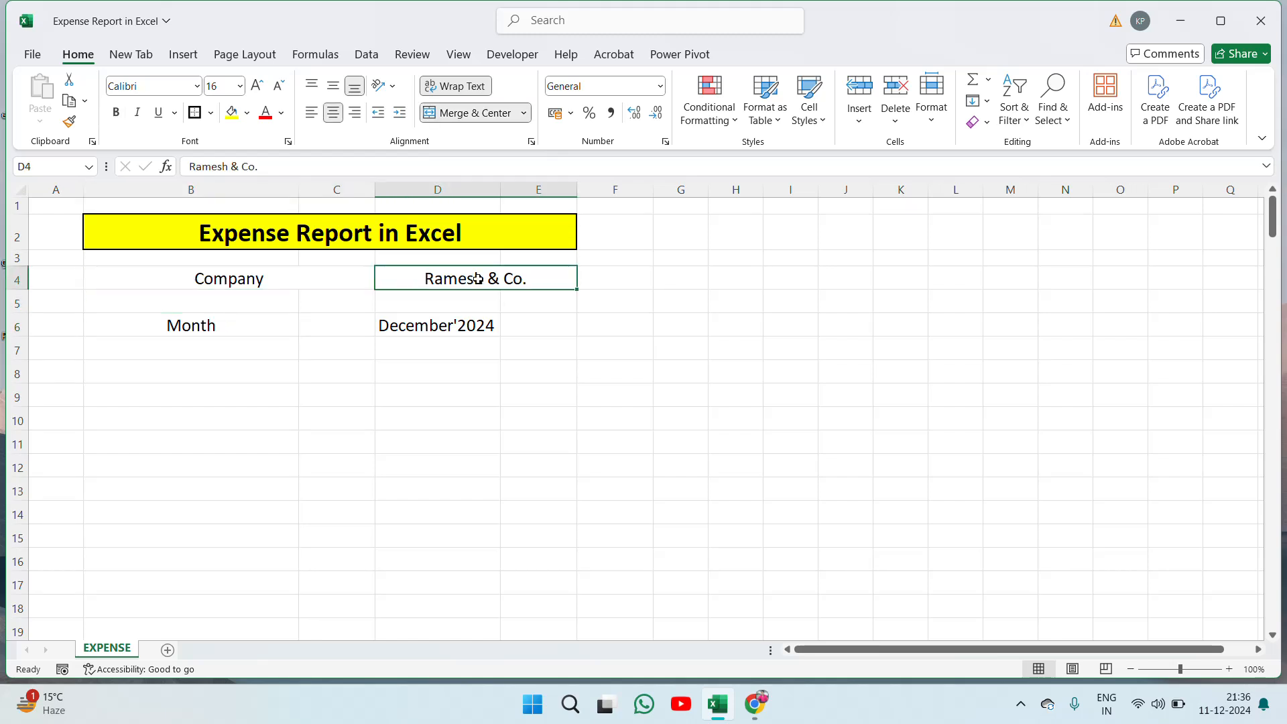
# Step: Merge and center the month value December'2024 across cells D6:E6
pyautogui.click(458, 327)
pyautogui.hotkey('shift', 'Right')
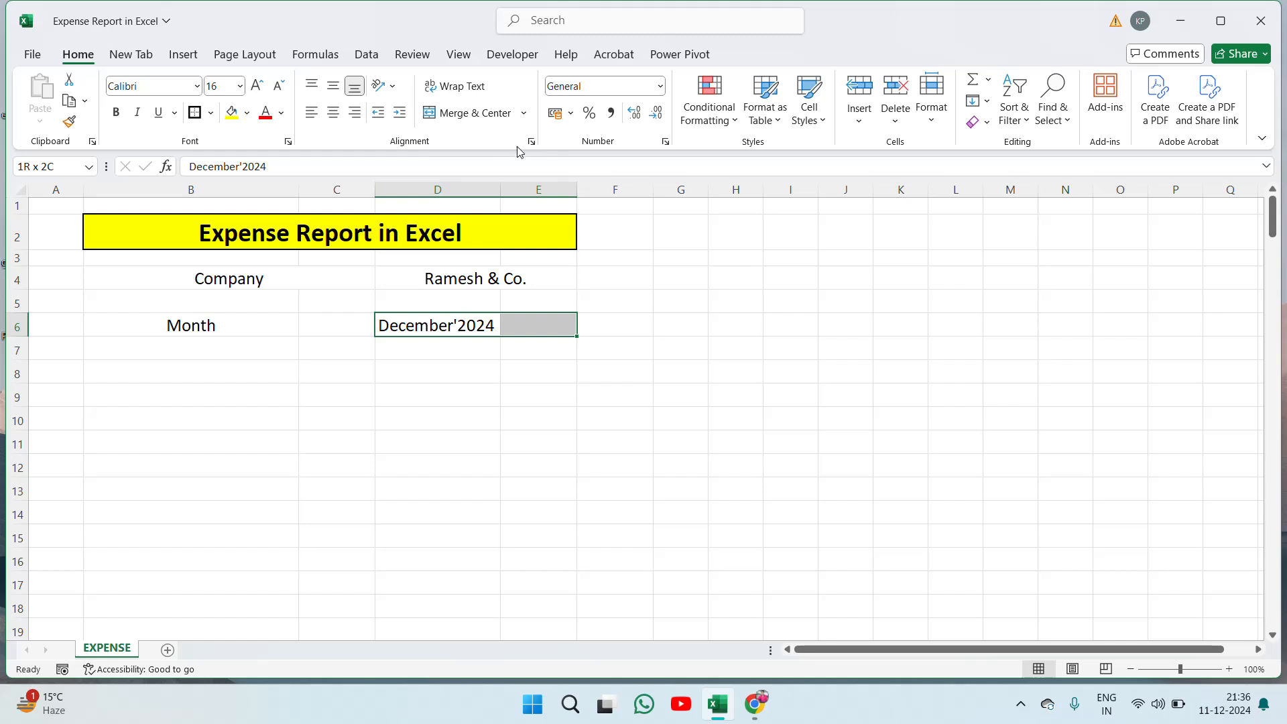
pyautogui.click(492, 125)
# Step: Left-align the Company label in cell B4 and the Month label in cell B6
pyautogui.click(211, 280)
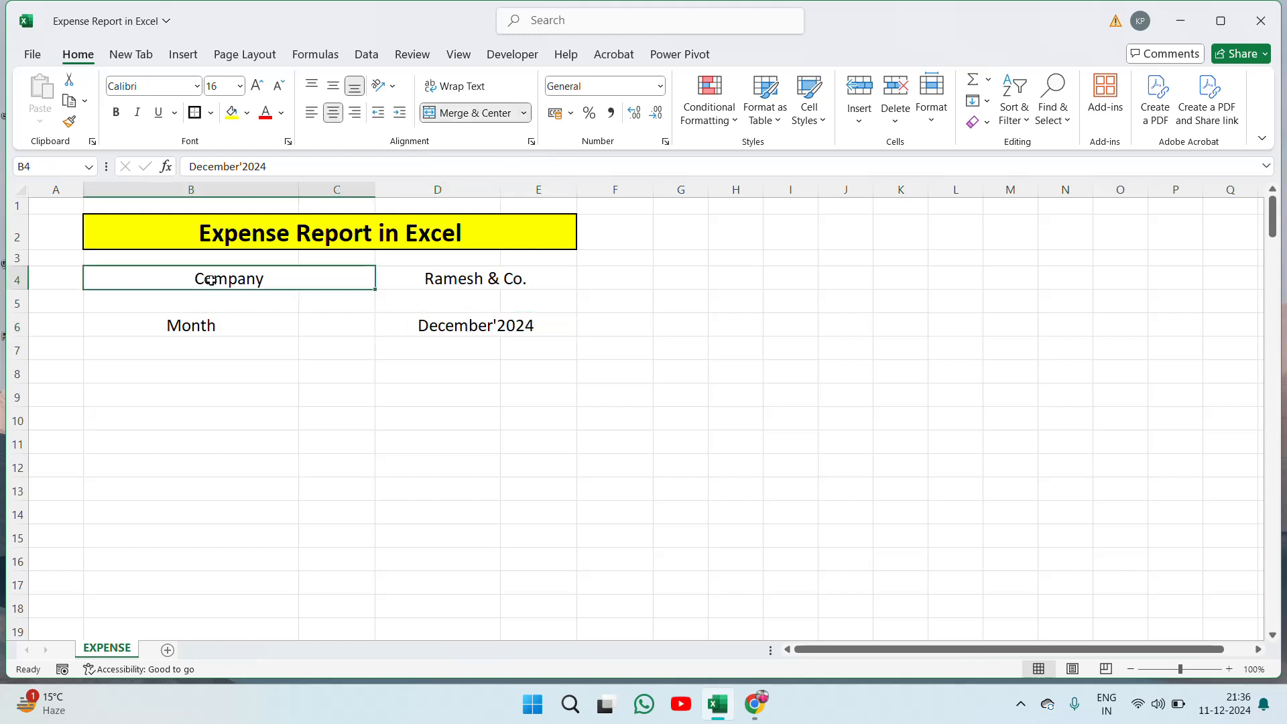
pyautogui.click(312, 112)
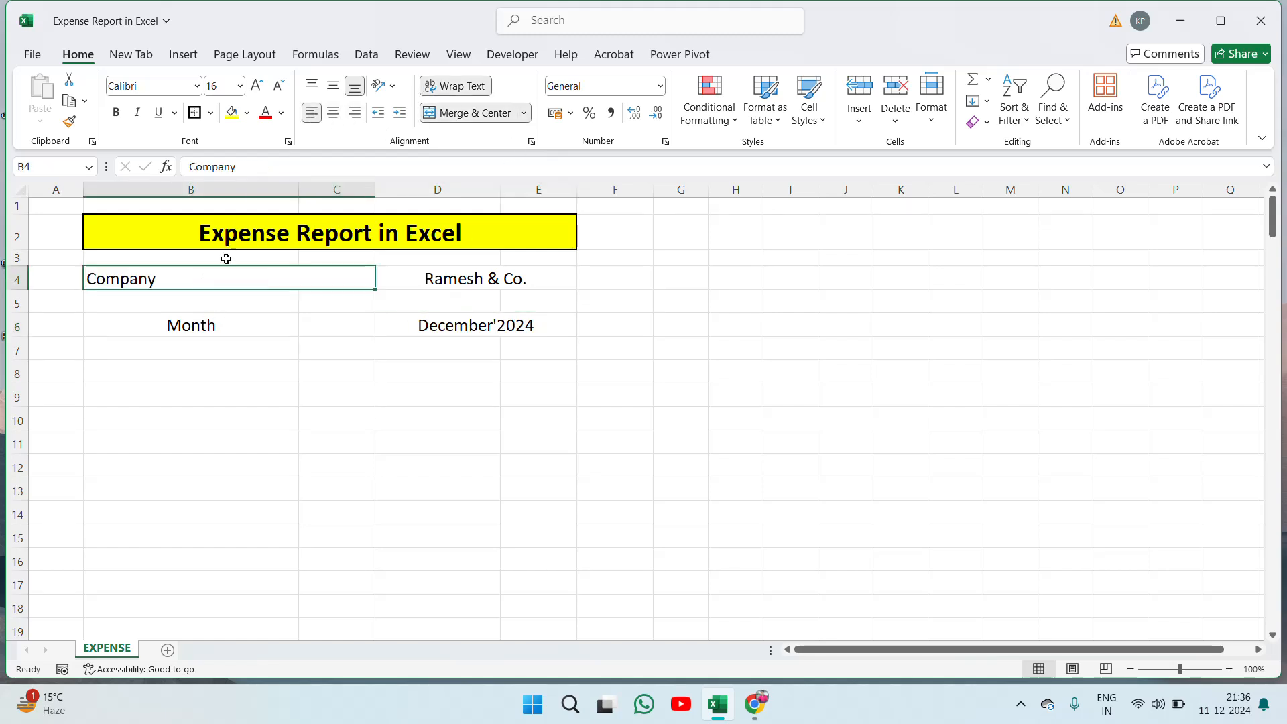
pyautogui.click(173, 333)
pyautogui.click(312, 112)
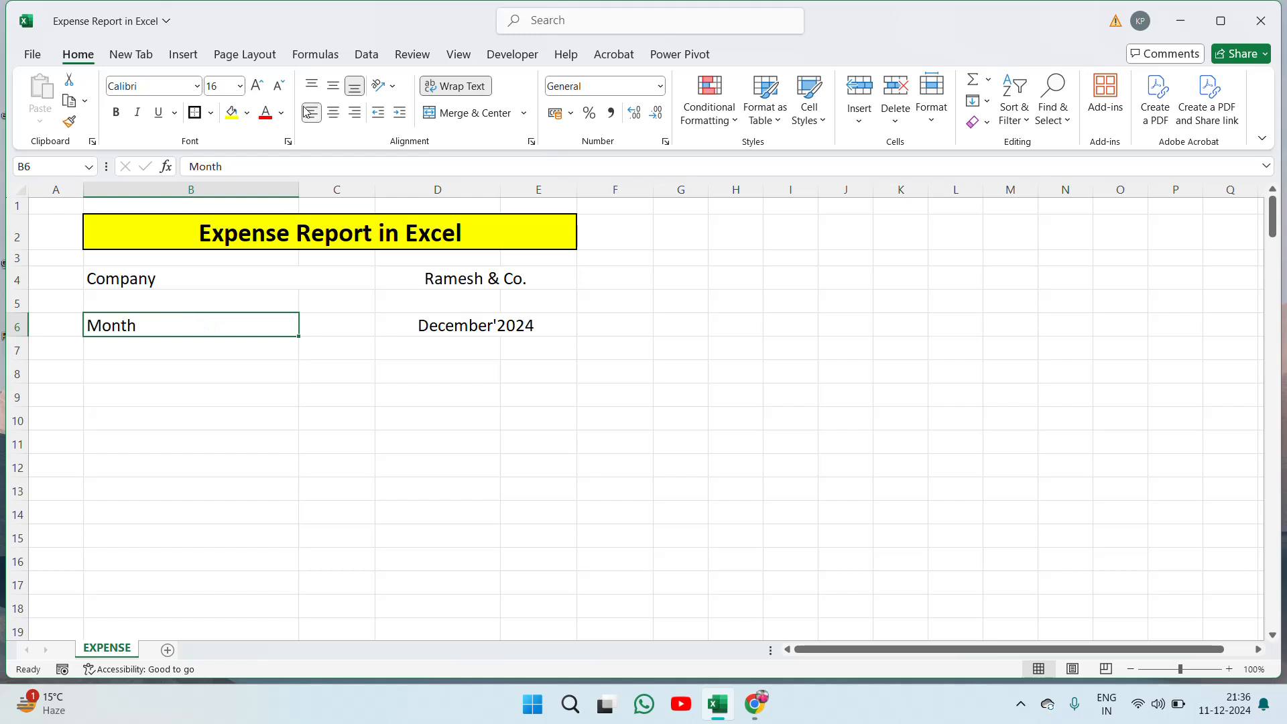
# Step: Make the Company and Month labels in B4:C6 bold
pyautogui.click(137, 277)
pyautogui.hotkey('shift', 'Down')
pyautogui.hotkey('shift', 'Down')
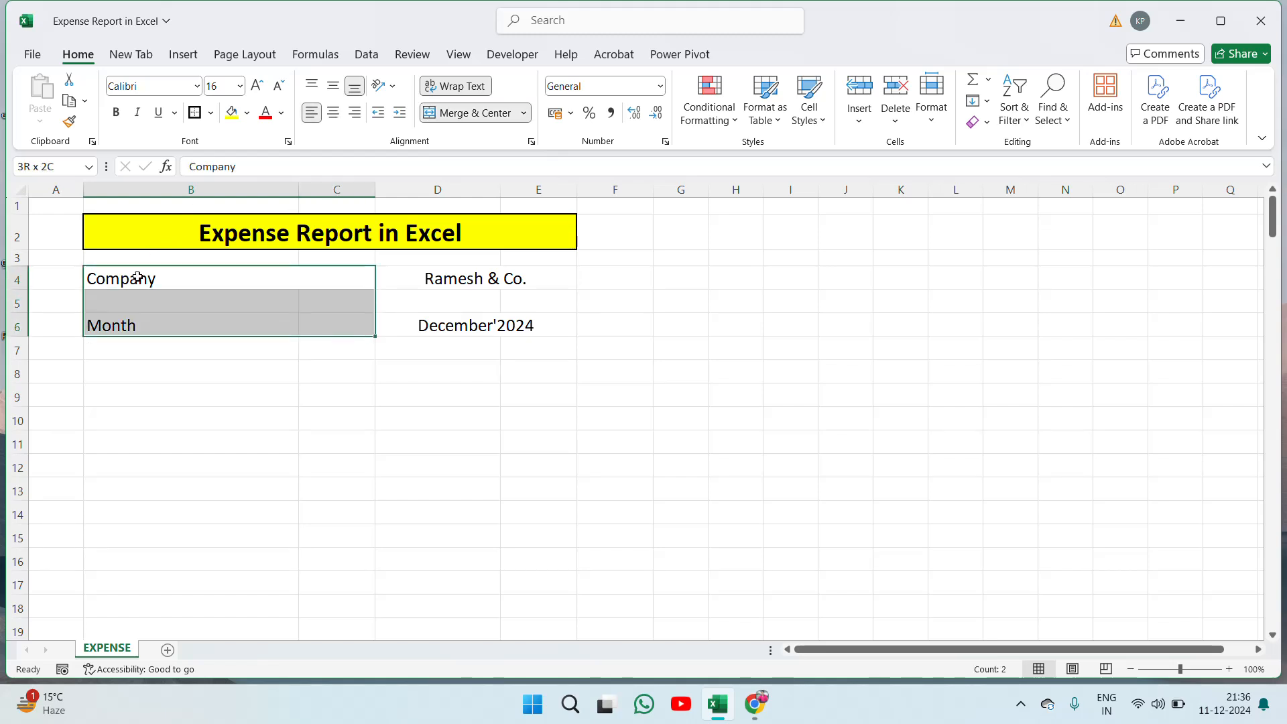
pyautogui.hotkey('ctrl', 'b')
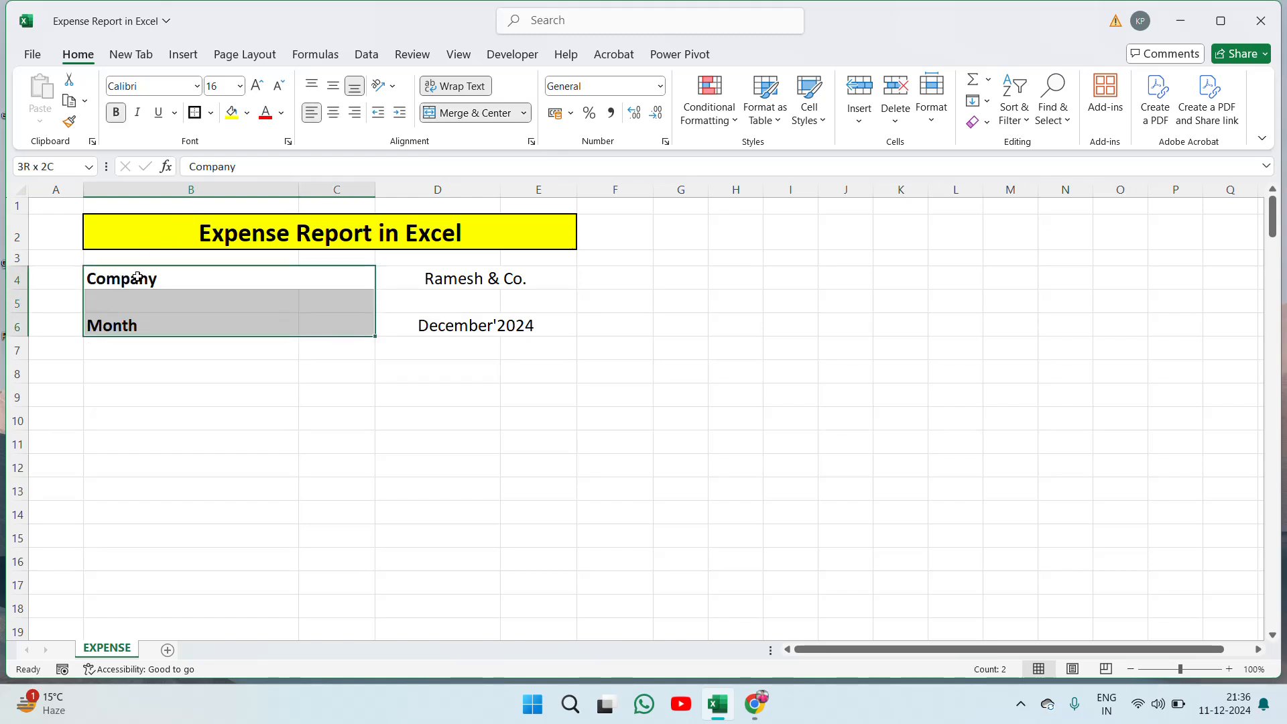
pyautogui.press('Down')
pyautogui.press('Down')
pyautogui.press('Up')
pyautogui.press('Up')
pyautogui.press('Right')
pyautogui.press('Right')
pyautogui.press('Left')
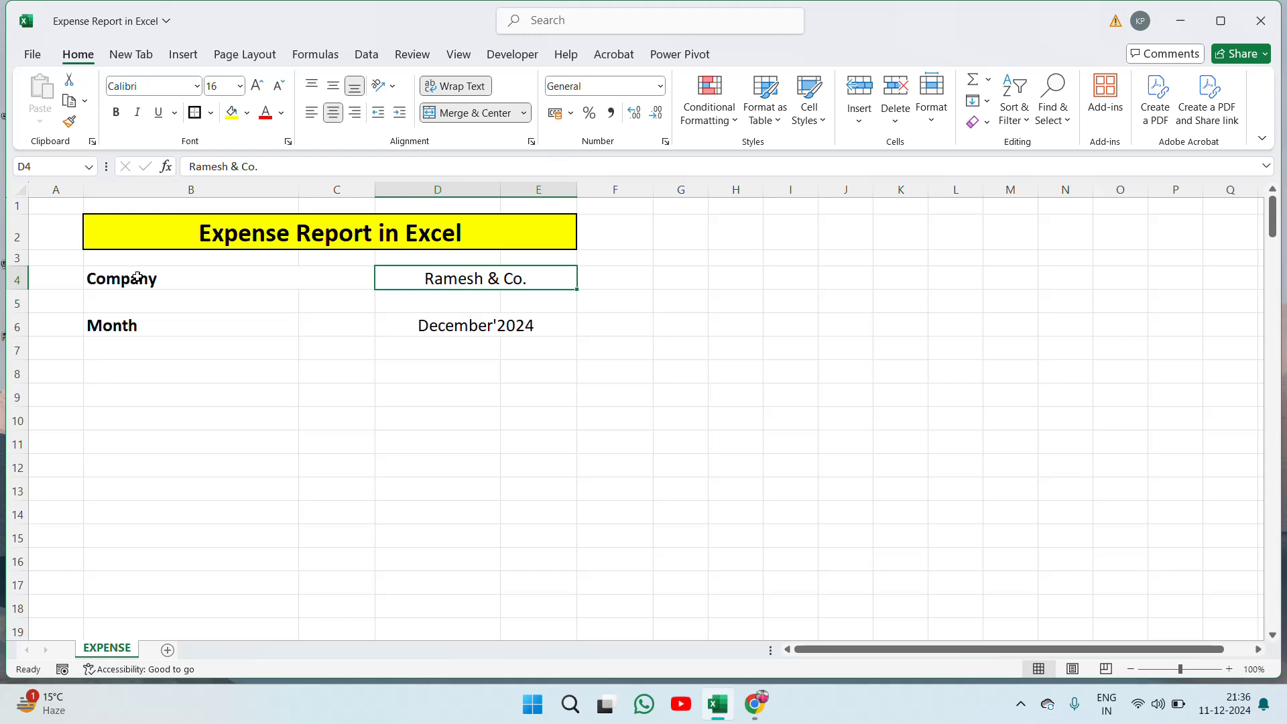
# Step: Enter the column header Date in cell B8
pyautogui.press('Down')
pyautogui.press('Down')
pyautogui.press('Down')
pyautogui.press('Down')
pyautogui.press('Left')
pyautogui.press('Left')
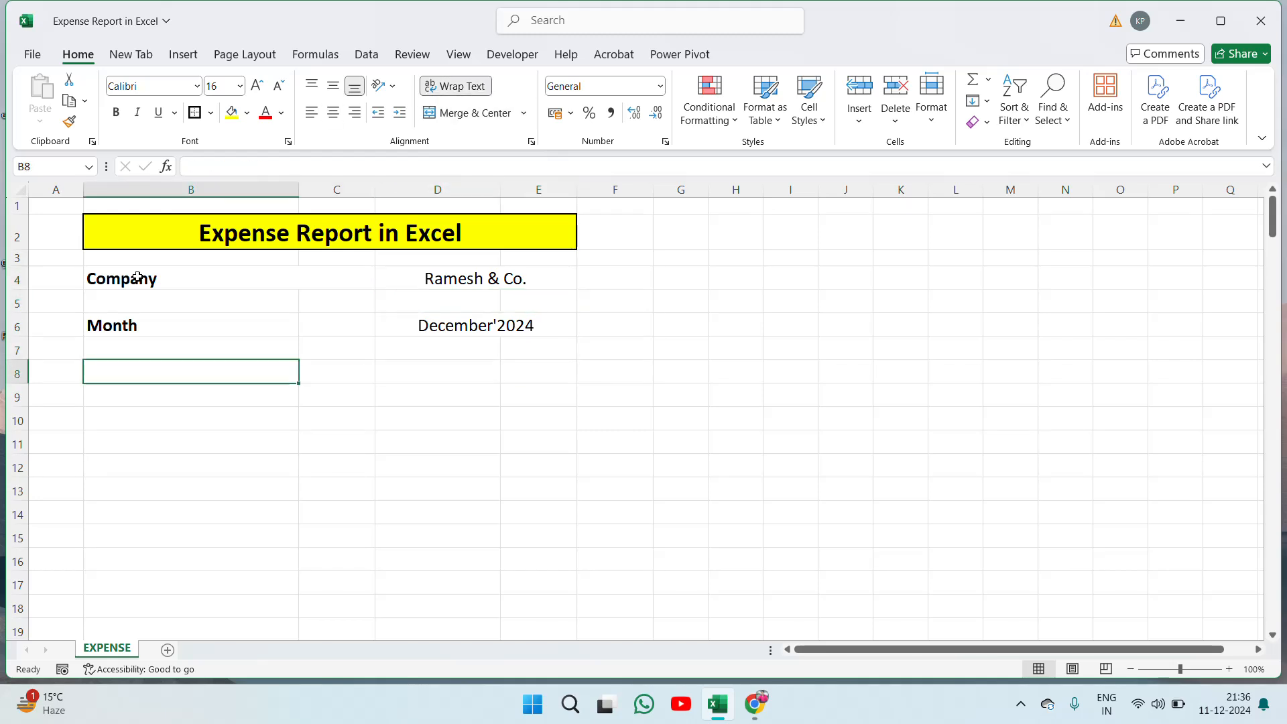
pyautogui.write('Date')
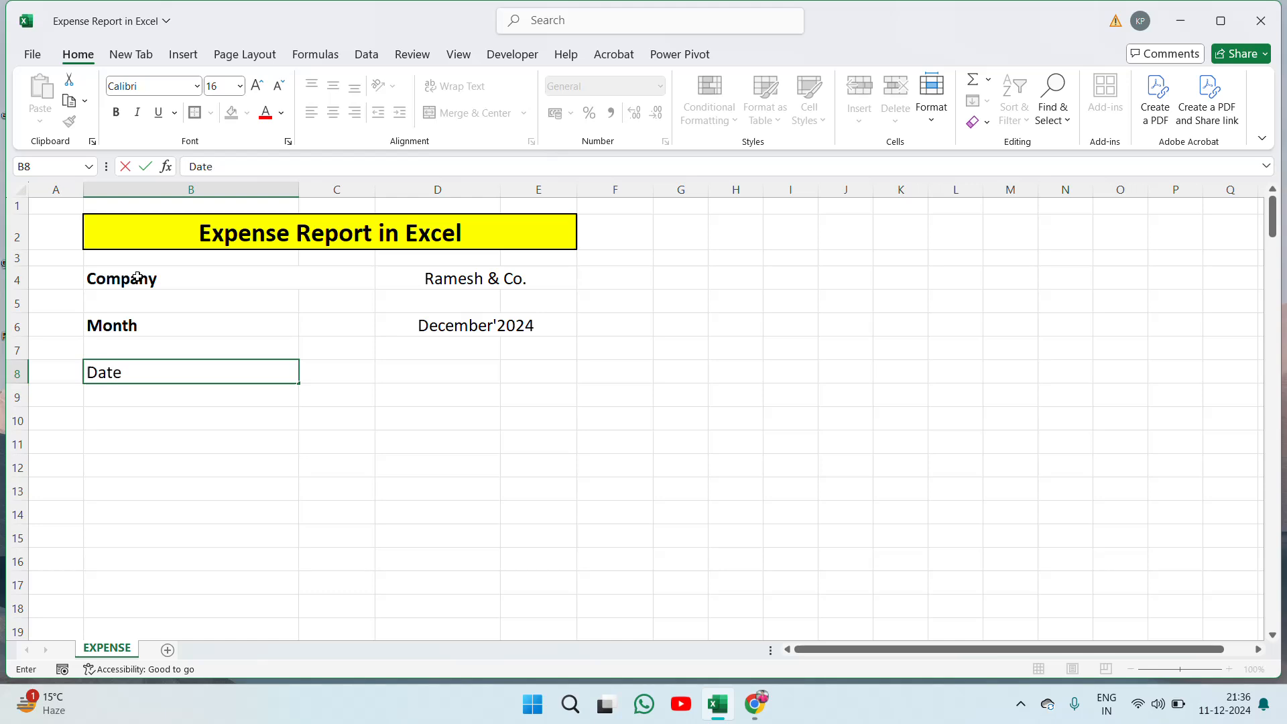
pyautogui.press('Right')
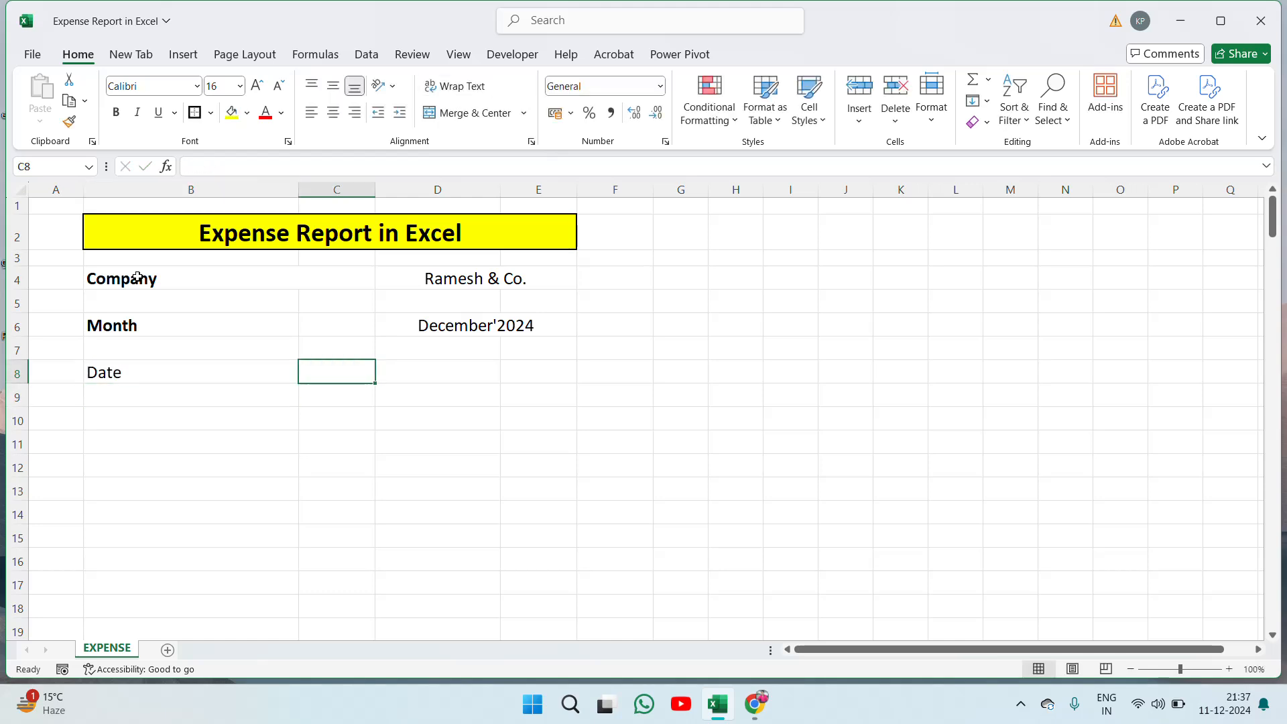
# Step: Enter the column header Description in cell C8, correcting its spelling, and autofit the width of column C
pyautogui.write('Descri')
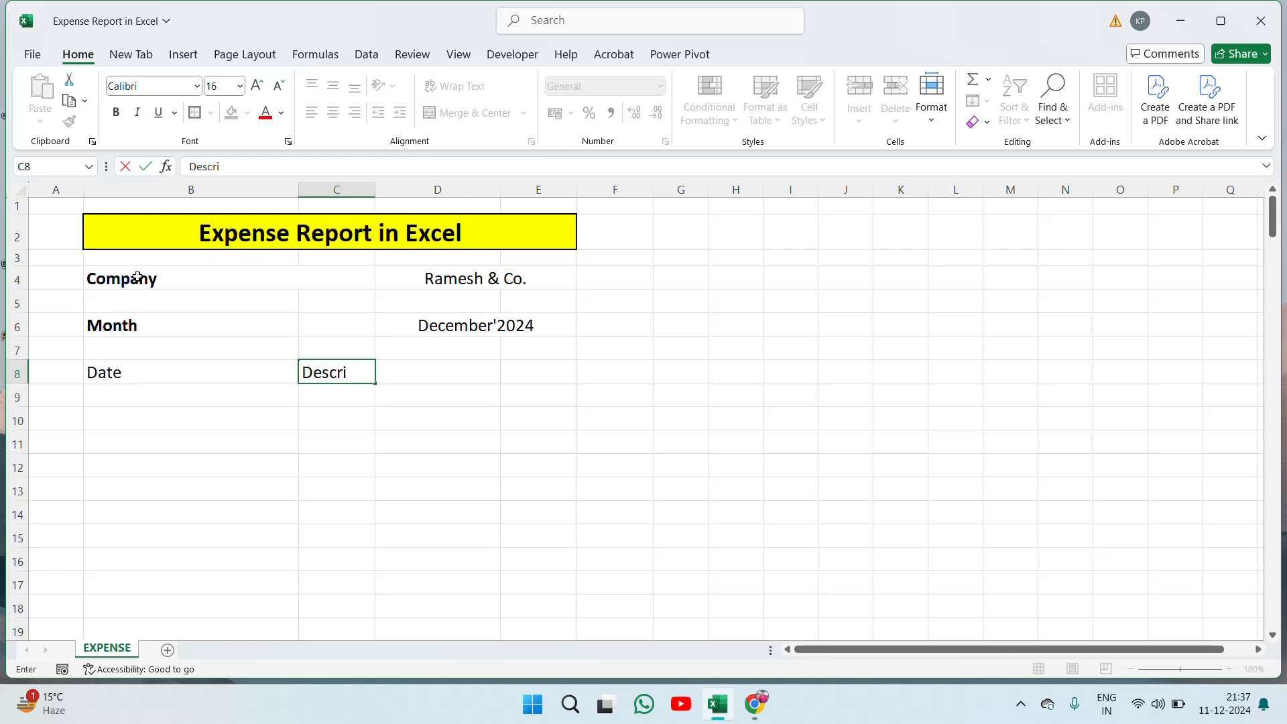
pyautogui.write('ptionss')
pyautogui.press('Up')
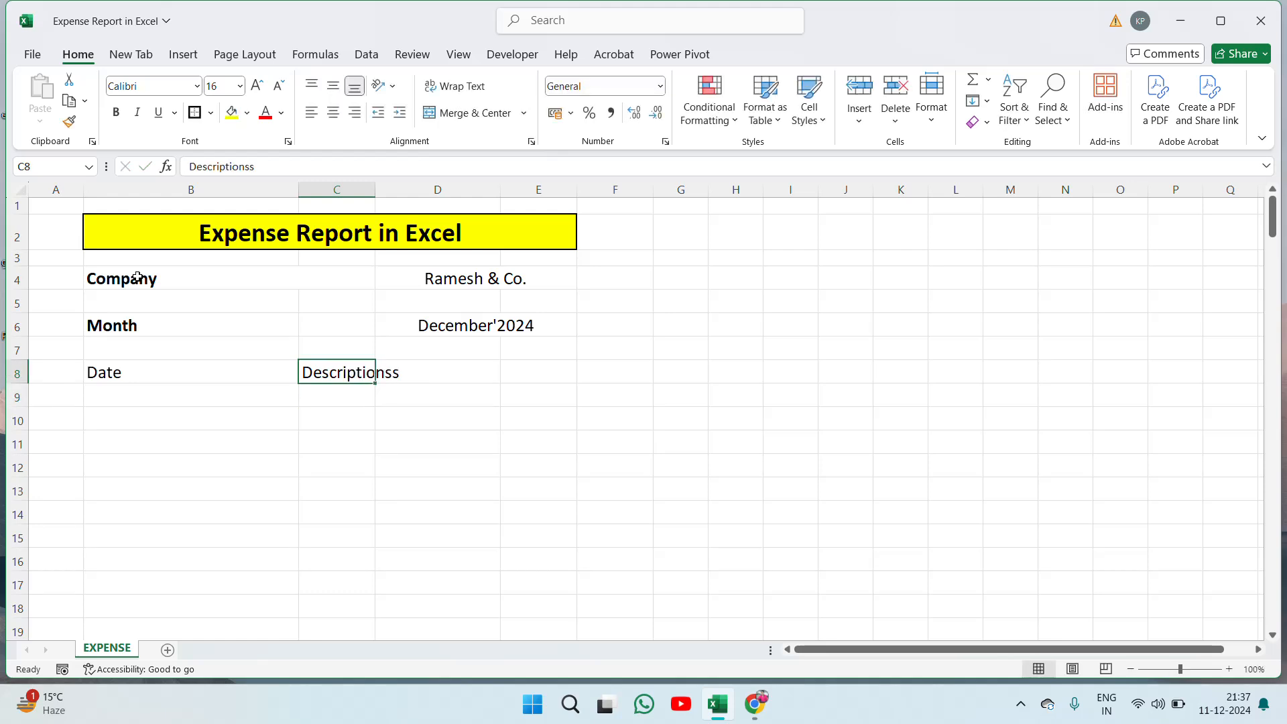
pyautogui.press('F2')
pyautogui.hotkey('shift', 'Left')
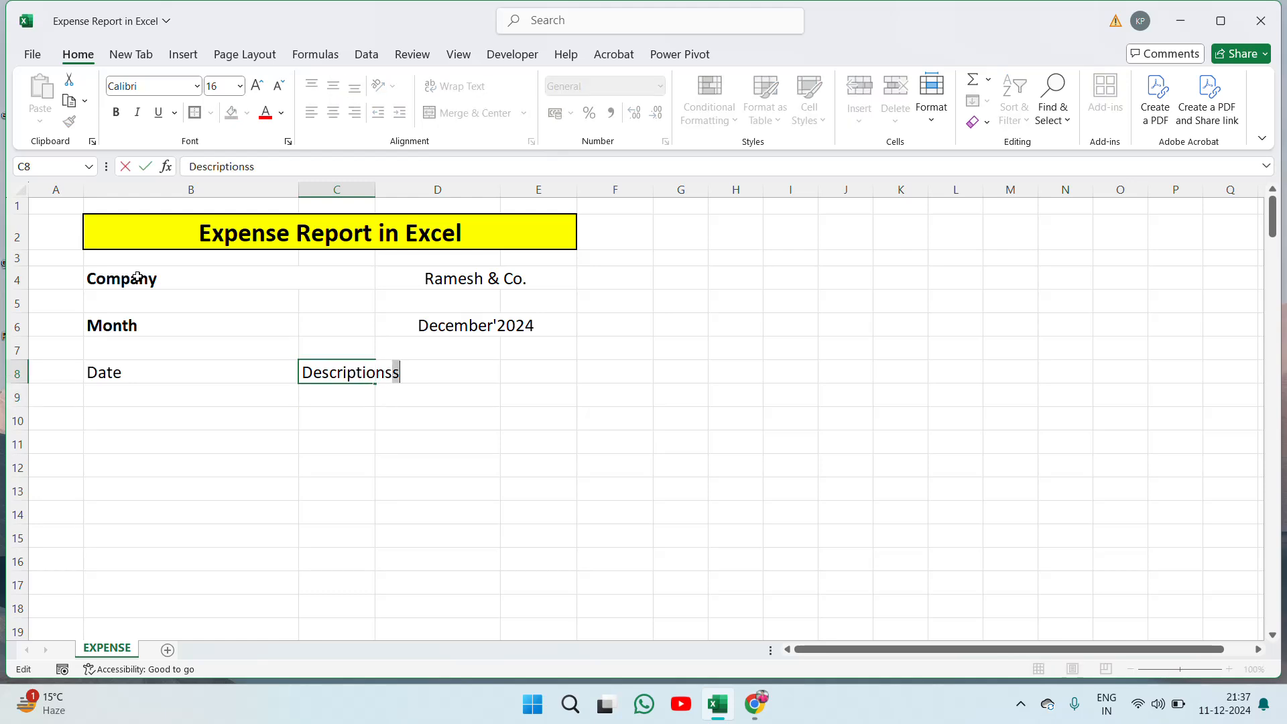
pyautogui.press('BackSpace')
pyautogui.press('BackSpace')
pyautogui.press('BackSpace')
pyautogui.write('b')
pyautogui.press('Return')
pyautogui.press('Up')
pyautogui.press('F2')
pyautogui.hotkey('shift', 'Left')
pyautogui.write('n')
pyautogui.hotkey('shift', 'Return')
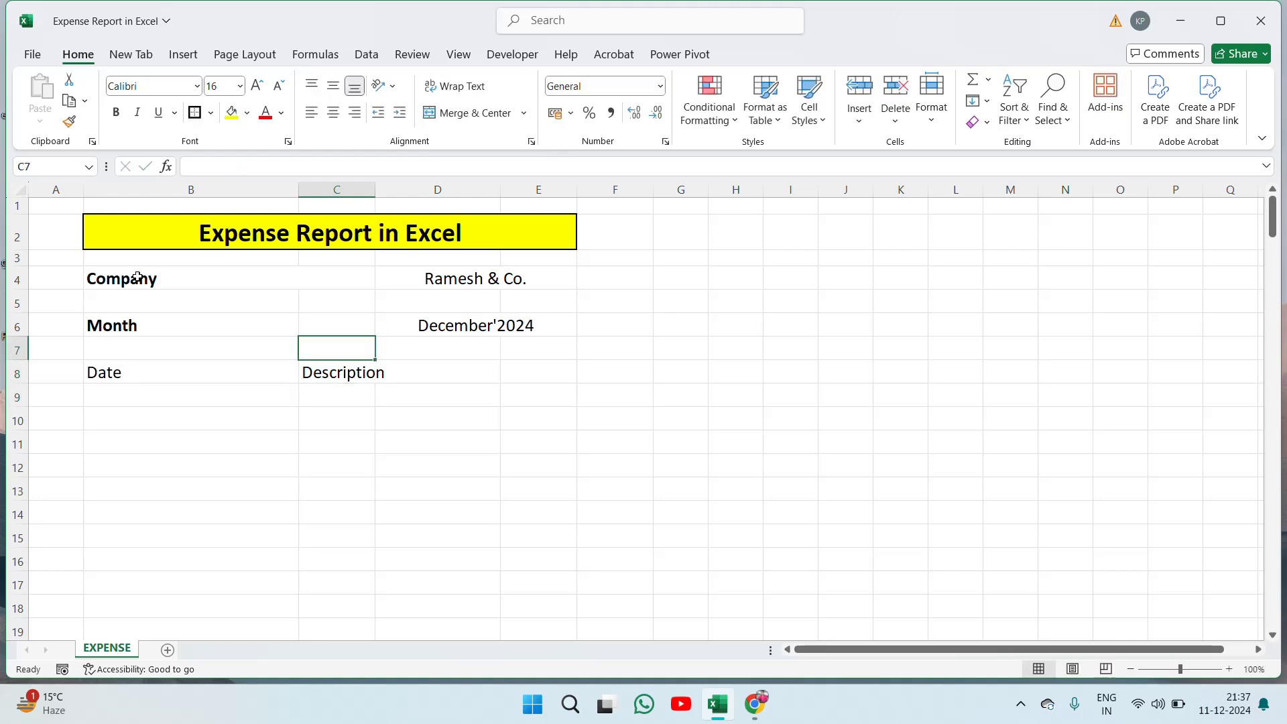
pyautogui.doubleClick(372, 193)
# Step: Enter the column headers In Cash in cell D8 and Out in cell E8
pyautogui.click(443, 380)
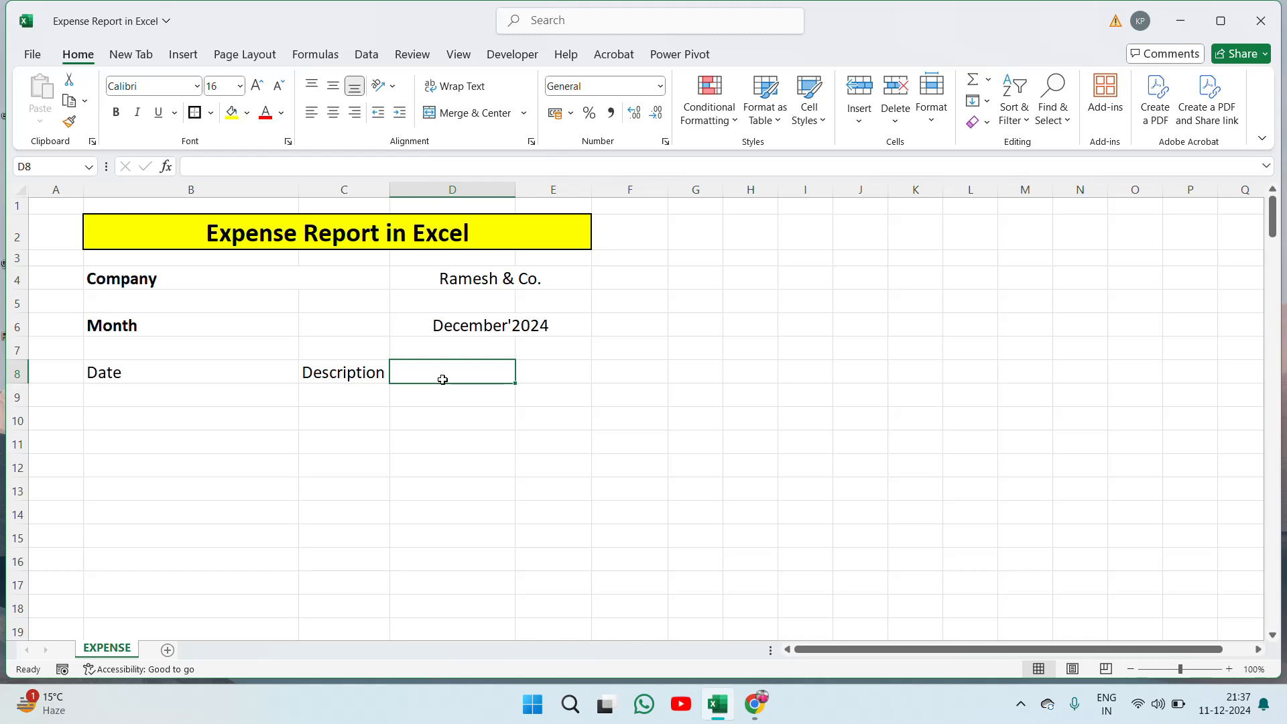
pyautogui.write('In Ca')
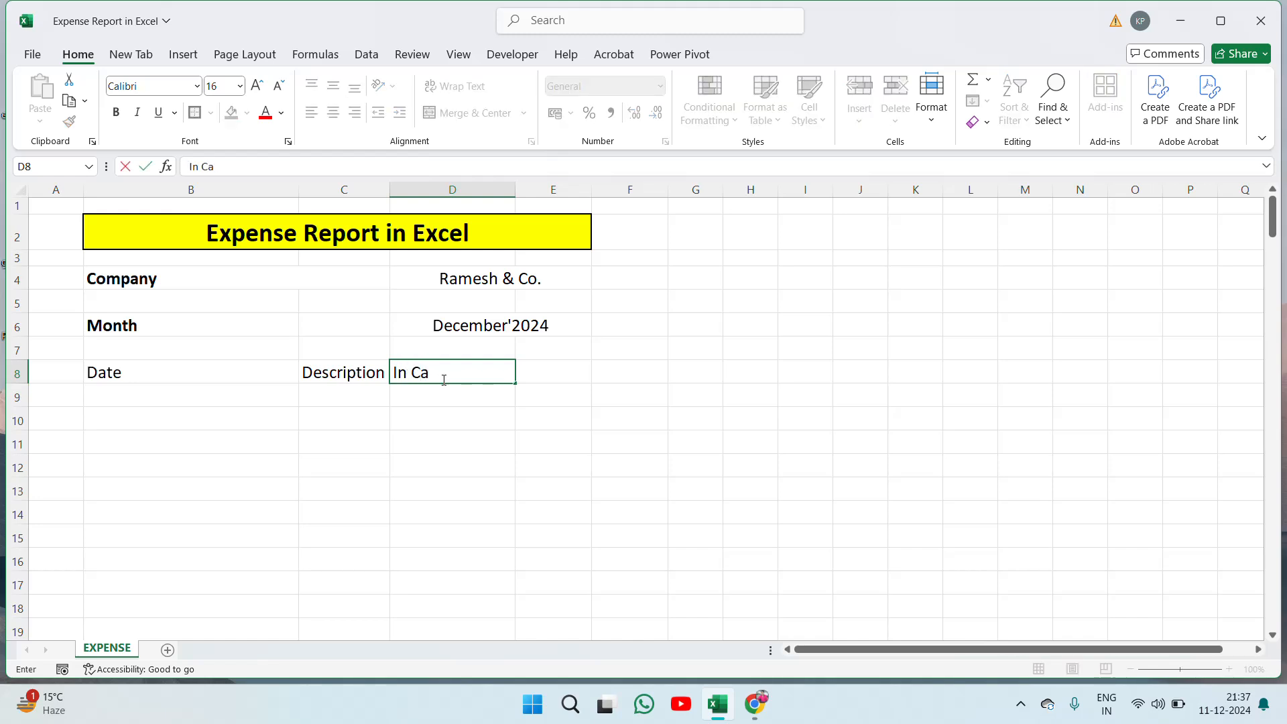
pyautogui.write('sh')
pyautogui.press('Tab')
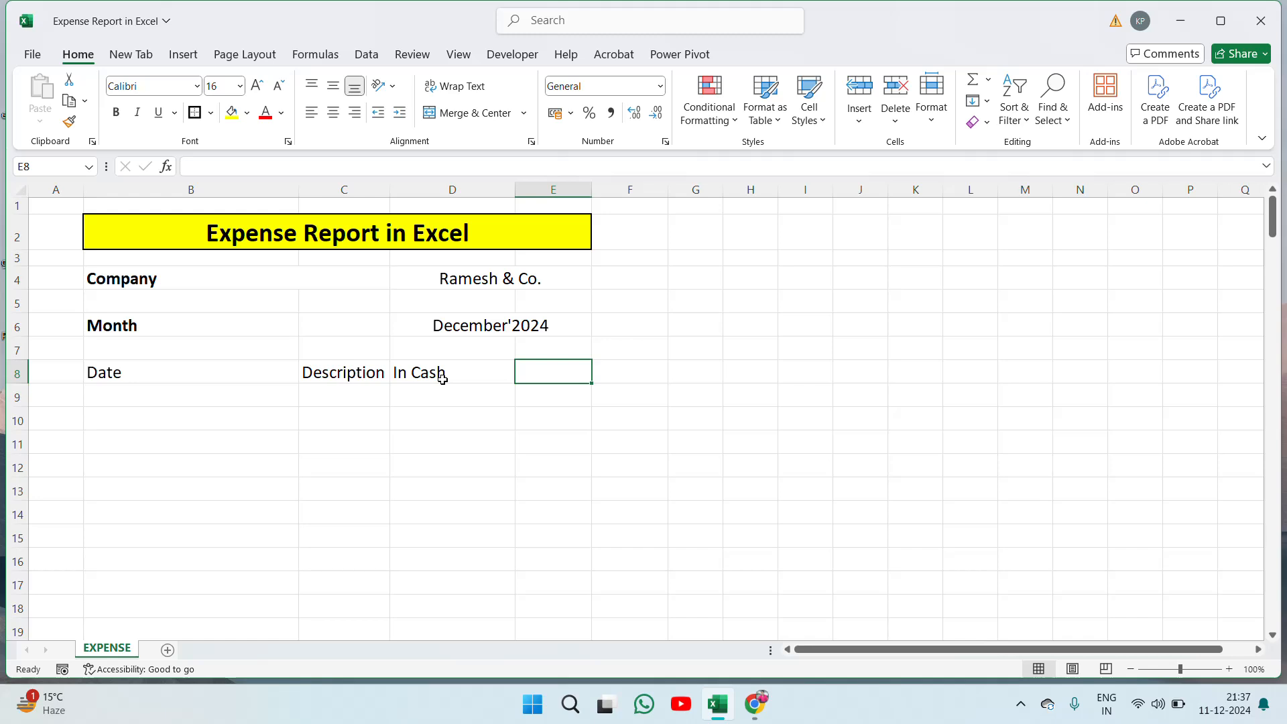
pyautogui.write('Out')
pyautogui.press('Return')
pyautogui.click(442, 379)
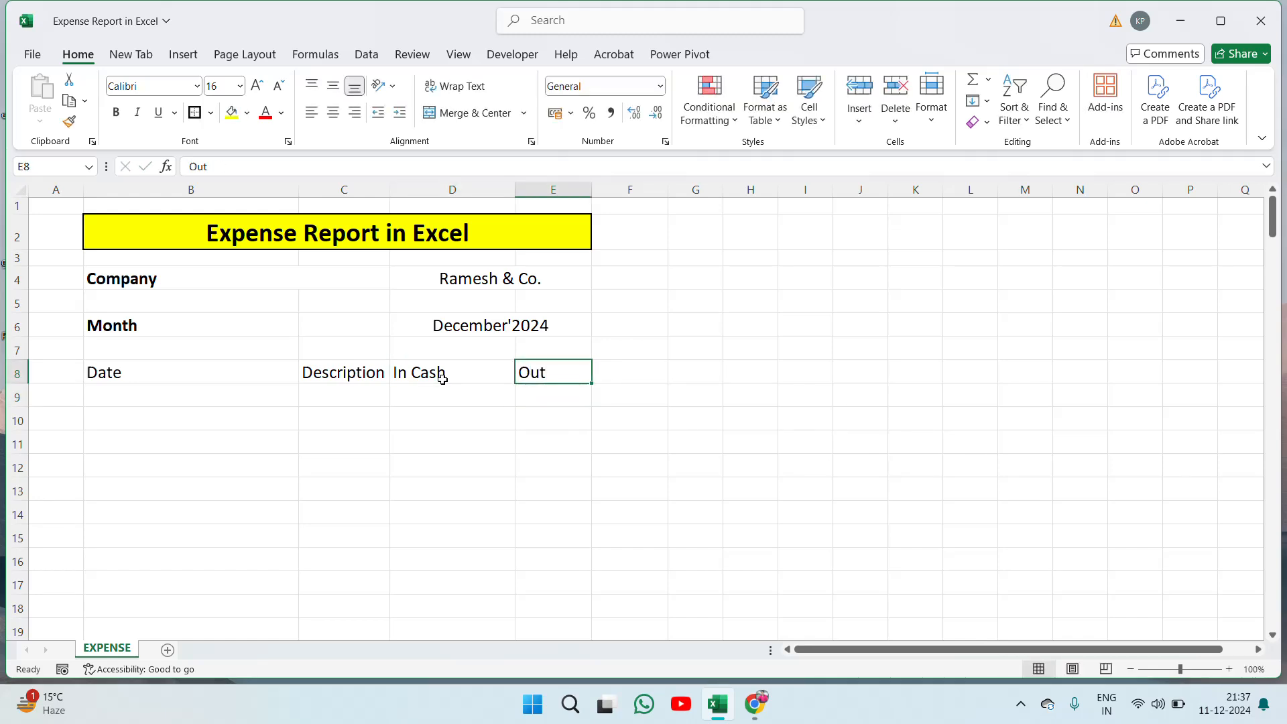
pyautogui.press('Return')
pyautogui.click(443, 379)
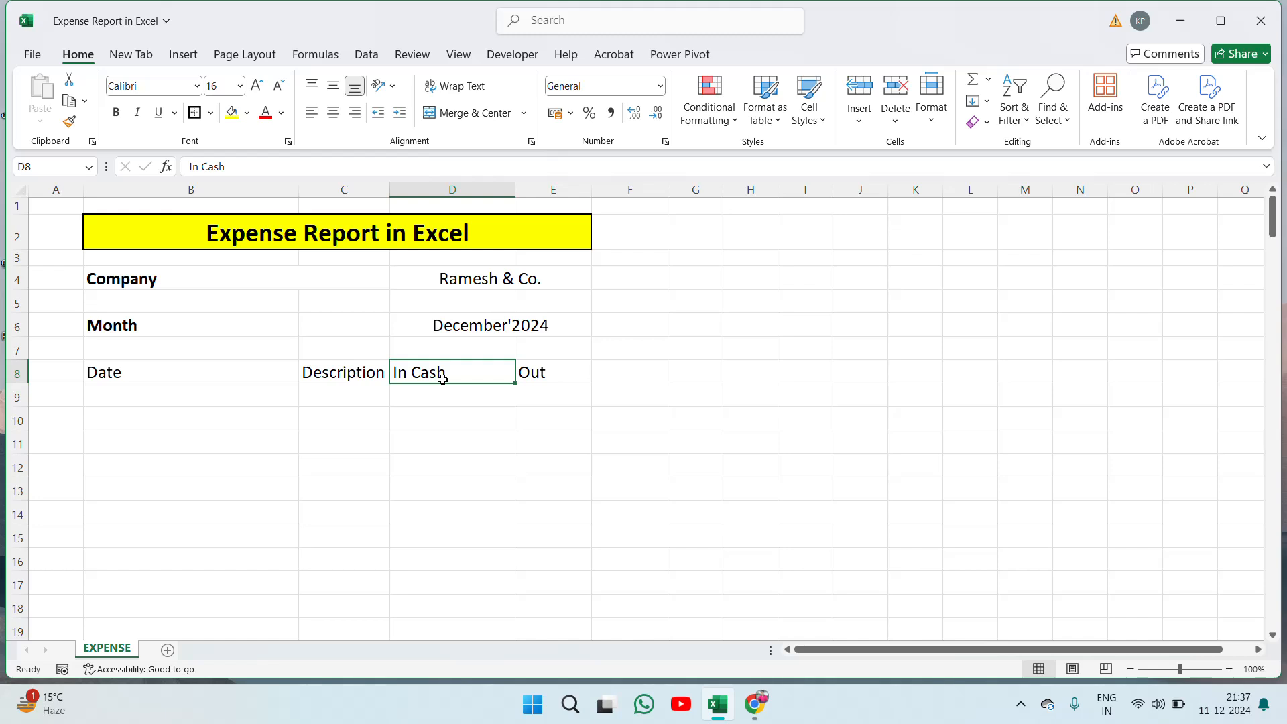
pyautogui.press('Right')
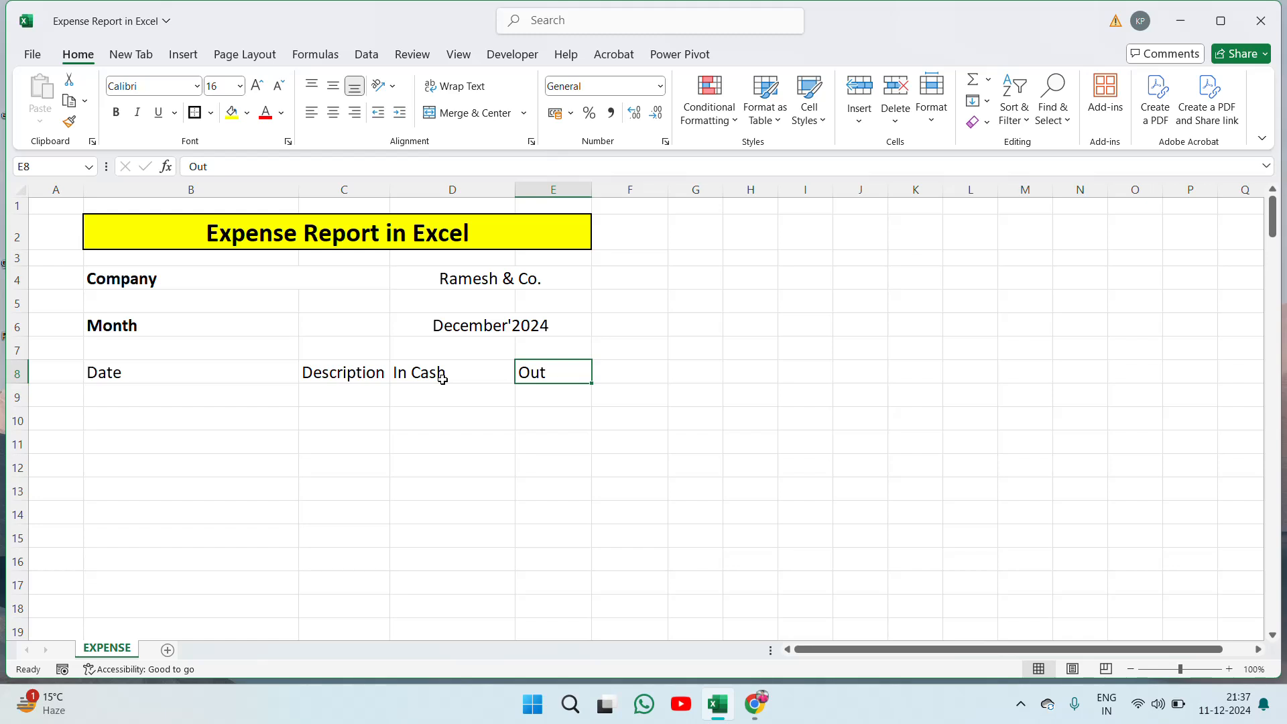
pyautogui.press('Right')
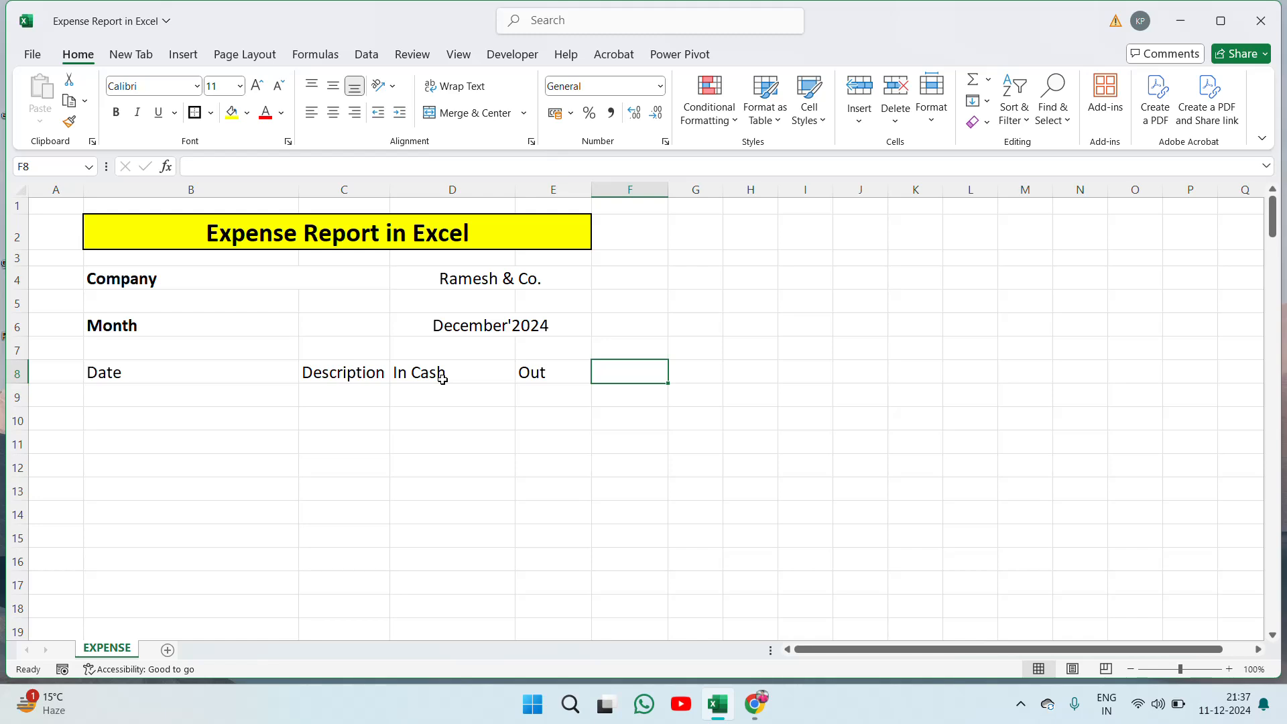
pyautogui.write('B')
pyautogui.press('Escape')
pyautogui.press('Left')
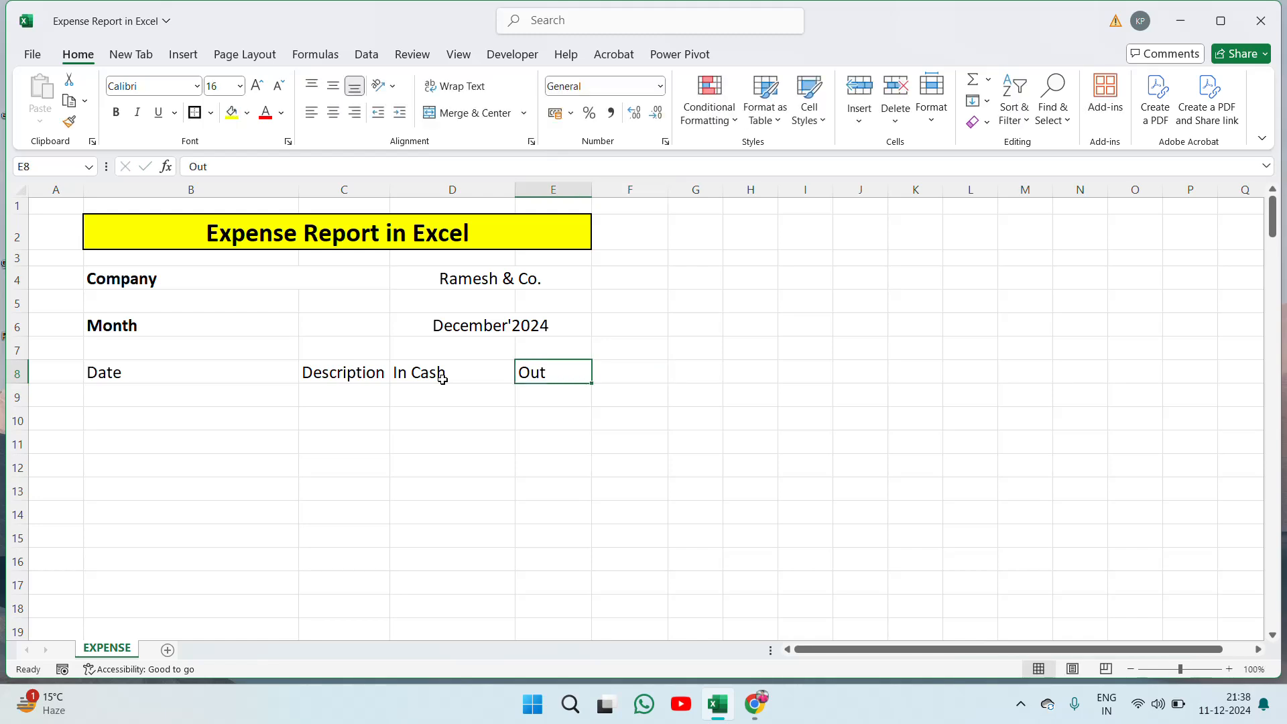
# Step: Copy the Out header cell to F8 to reuse its formatting and replace its text with Balance
pyautogui.hotkey('ctrl', 'c')
pyautogui.press('Right')
pyautogui.hotkey('ctrl', 'v')
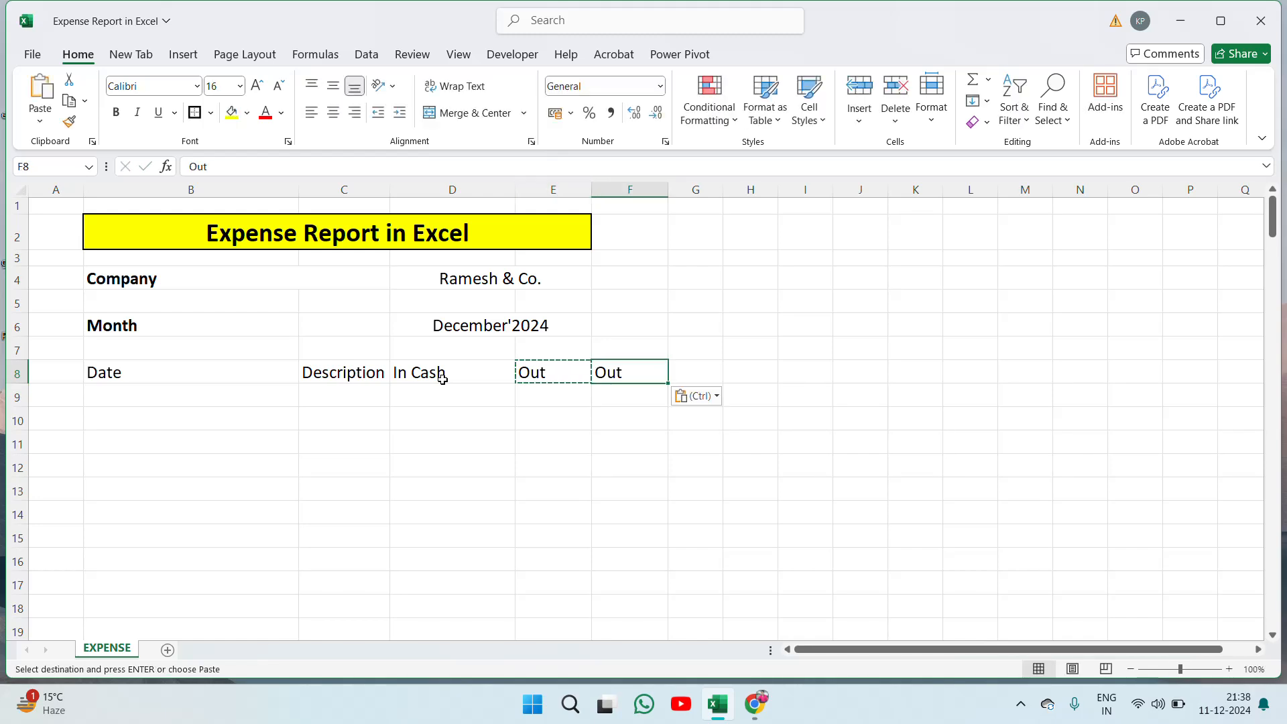
pyautogui.write('B')
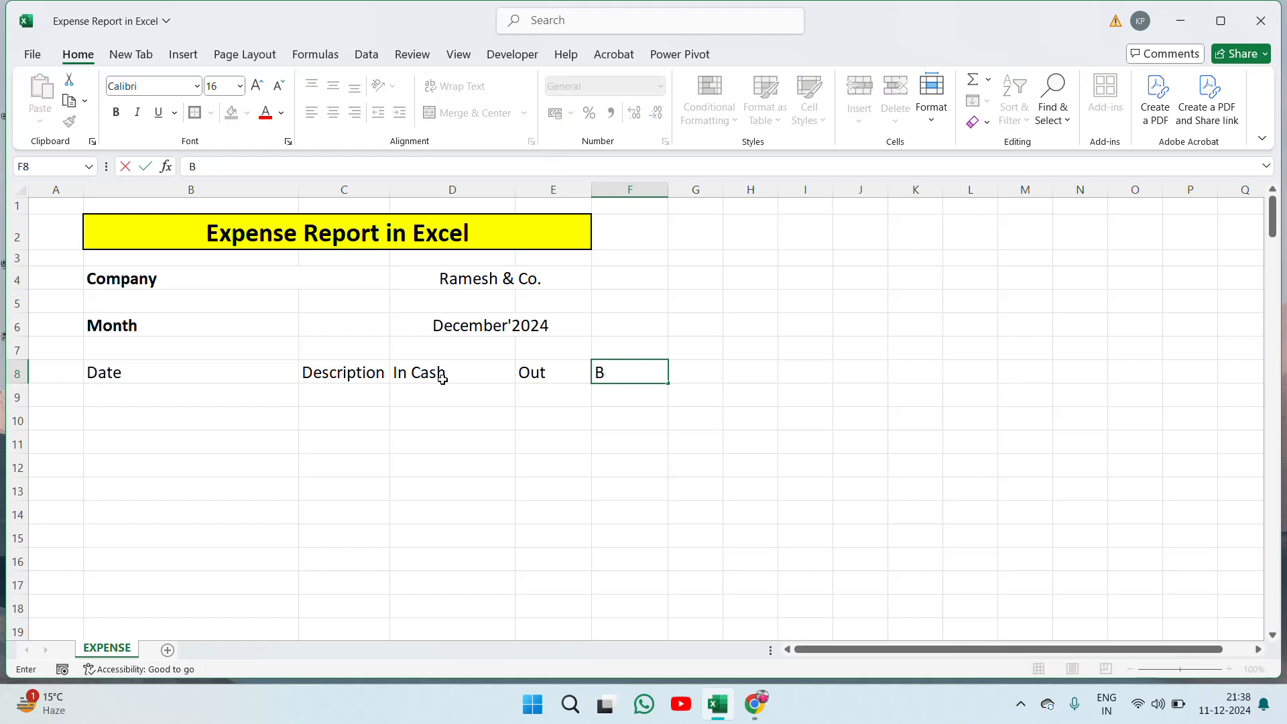
pyautogui.write('alab')
pyautogui.press('BackSpace')
pyautogui.press('BackSpace')
pyautogui.press('BackSpace')
pyautogui.write('nc')
pyautogui.hotkey('ctrl', 'Return')
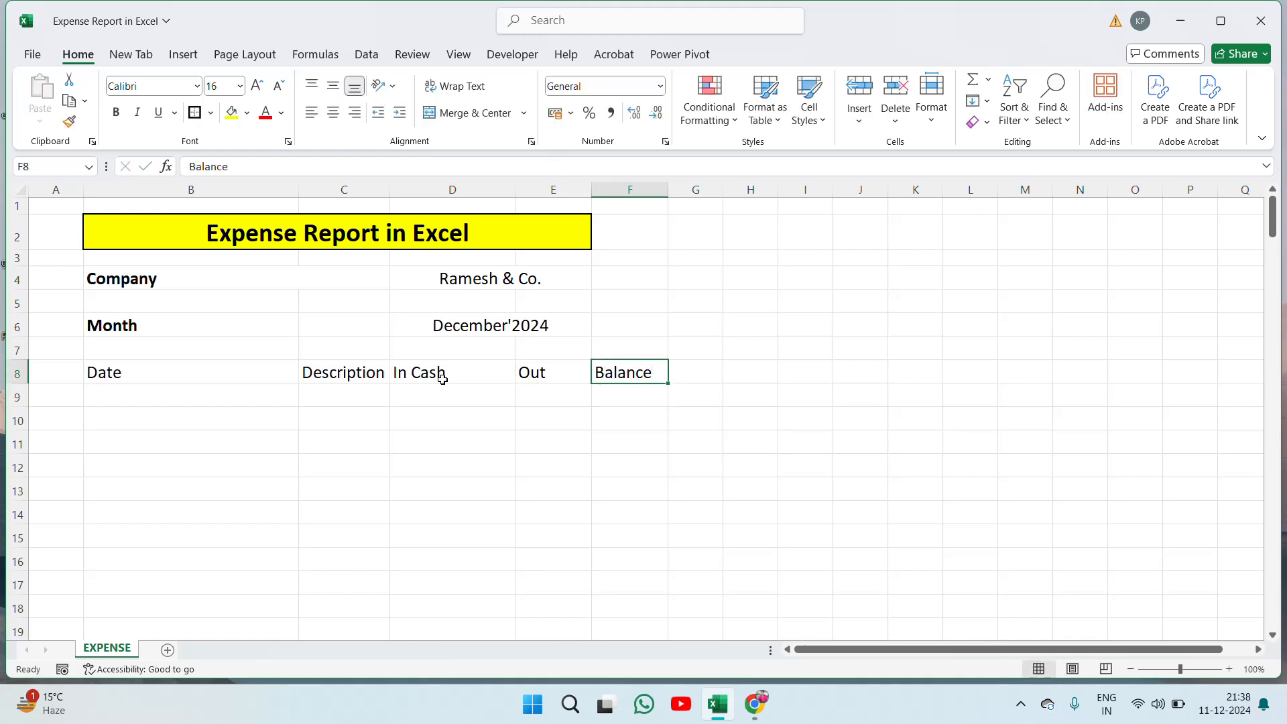
# Step: Review the column headers in row 8 from Description to Balance
pyautogui.press('Left')
pyautogui.press('Left')
pyautogui.press('Left')
pyautogui.press('Left')
pyautogui.press('Right')
pyautogui.press('Right')
pyautogui.press('Right')
pyautogui.press('Right')
pyautogui.press('Left')
pyautogui.press('Left')
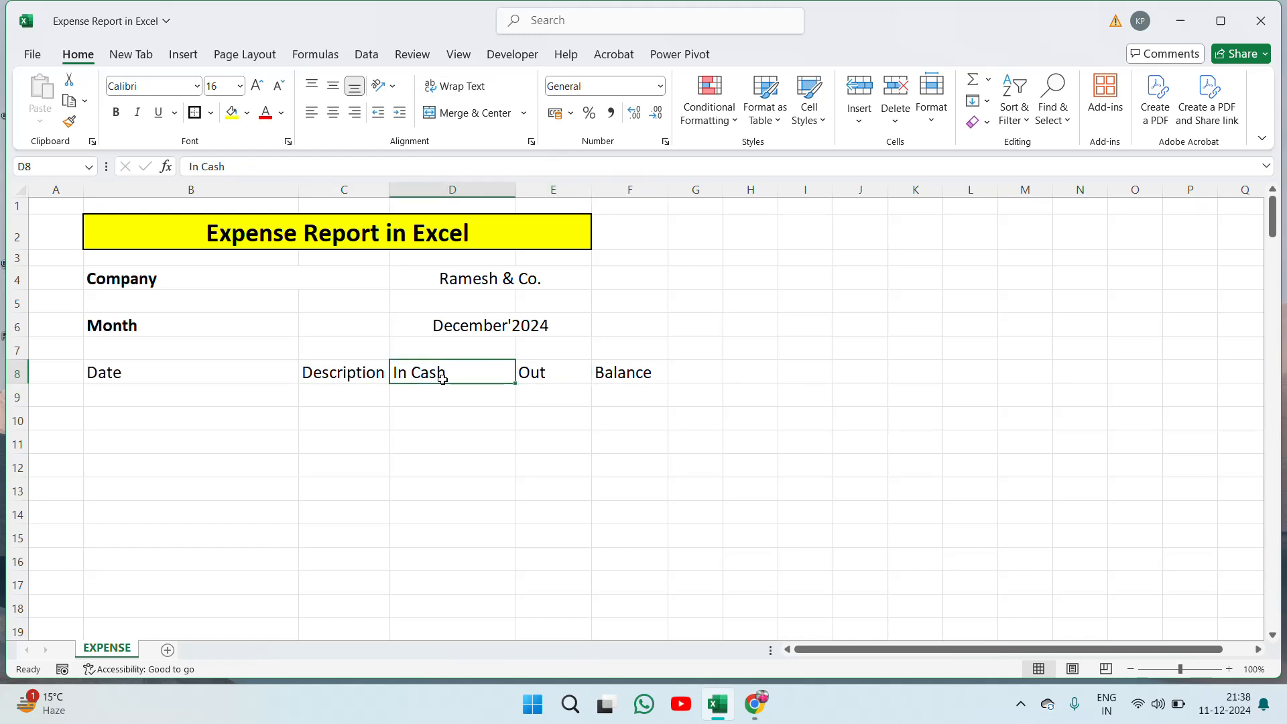
# Step: Move the Month label from cell B6 to B7 and merge and center it across B7:C7
pyautogui.press('Left')
pyautogui.press('Left')
pyautogui.press('Left')
pyautogui.press('Up')
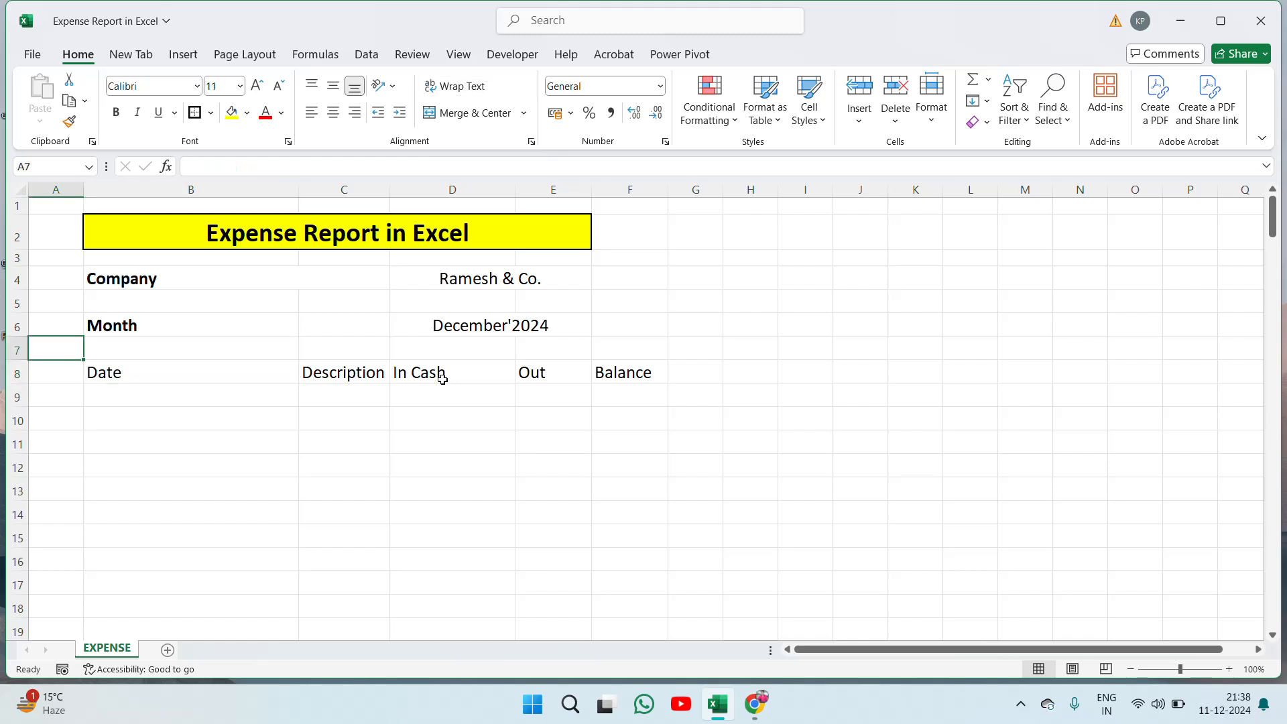
pyautogui.press('Up')
pyautogui.press('Right')
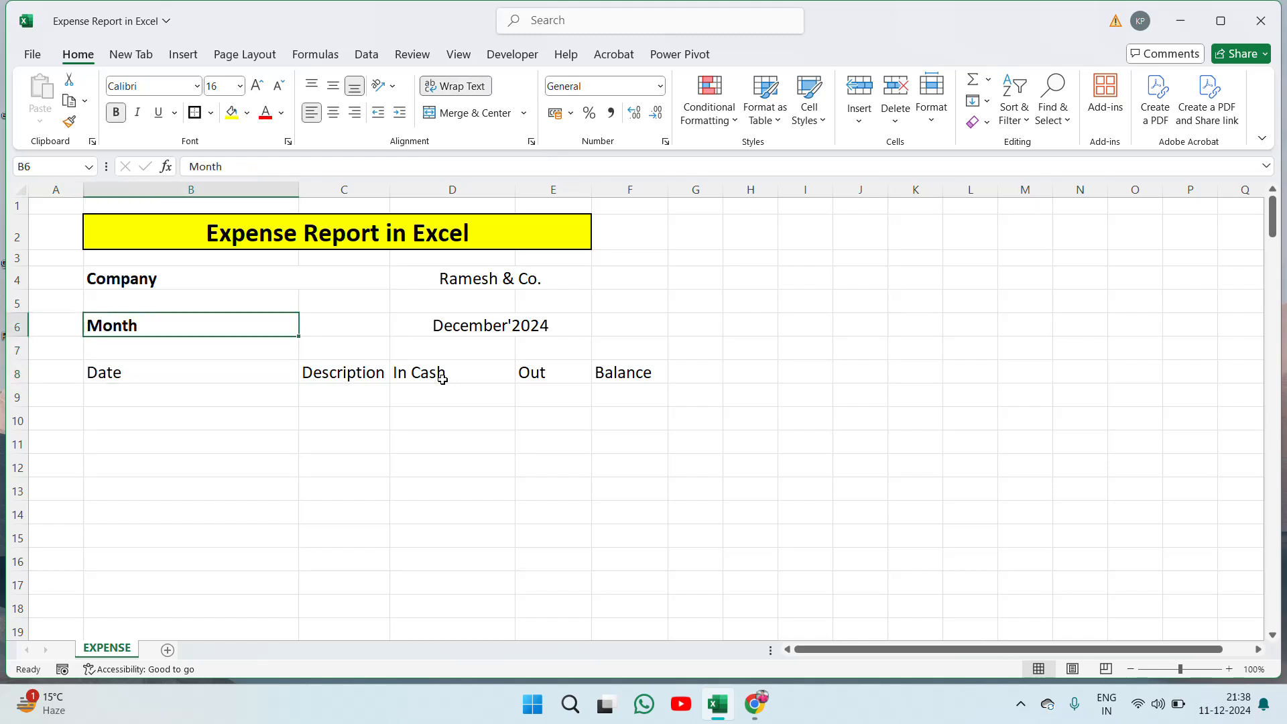
pyautogui.press('Down')
pyautogui.press('Up')
pyautogui.hotkey('ctrl', 'c')
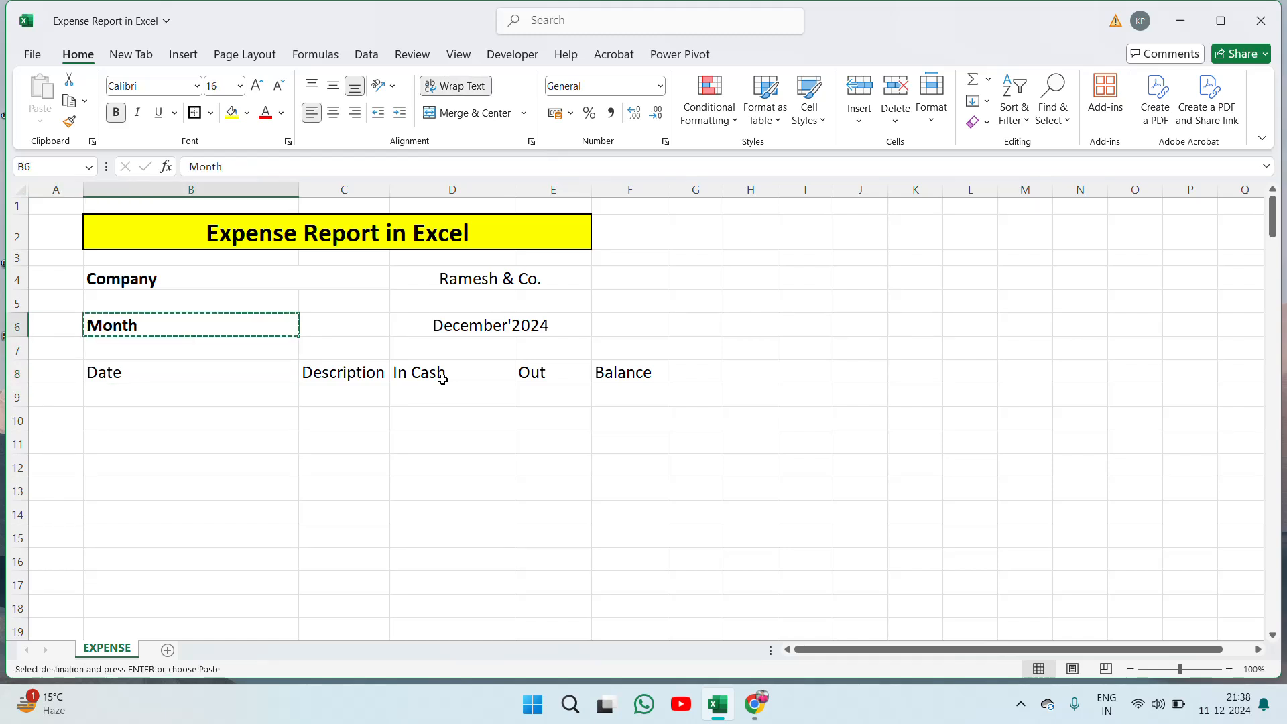
pyautogui.press('Down')
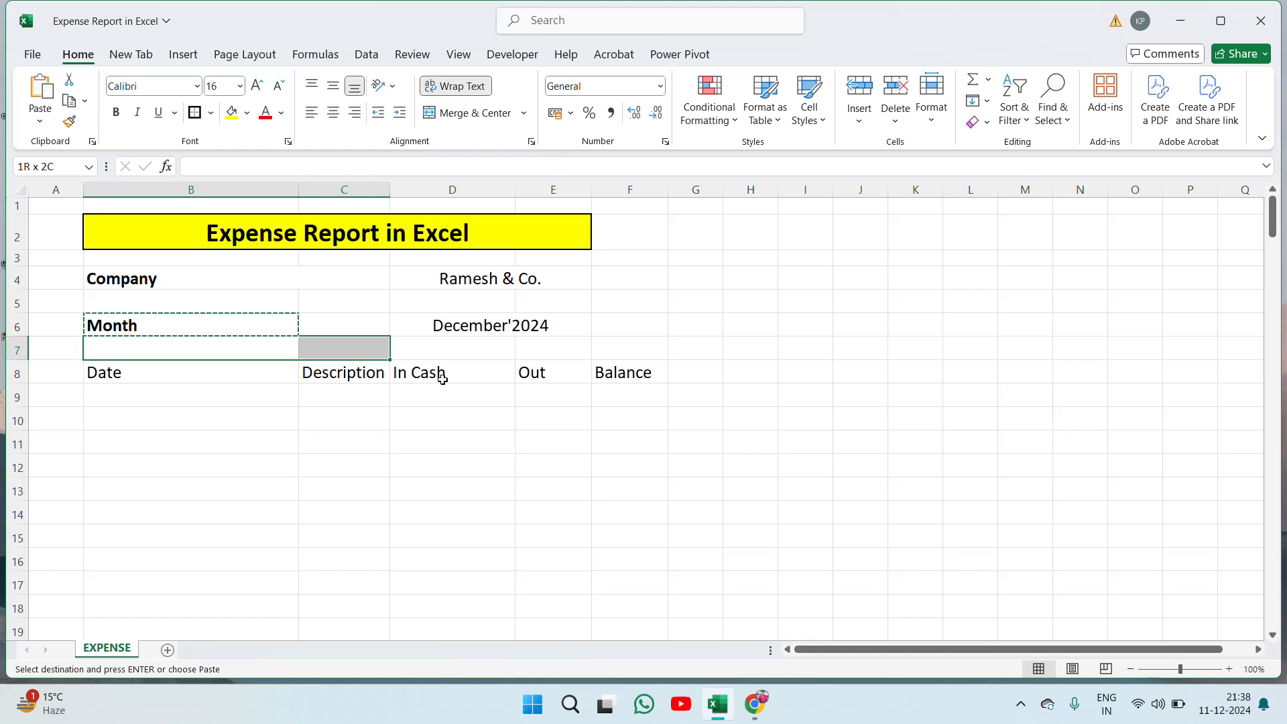
pyautogui.hotkey('ctrl', 'v')
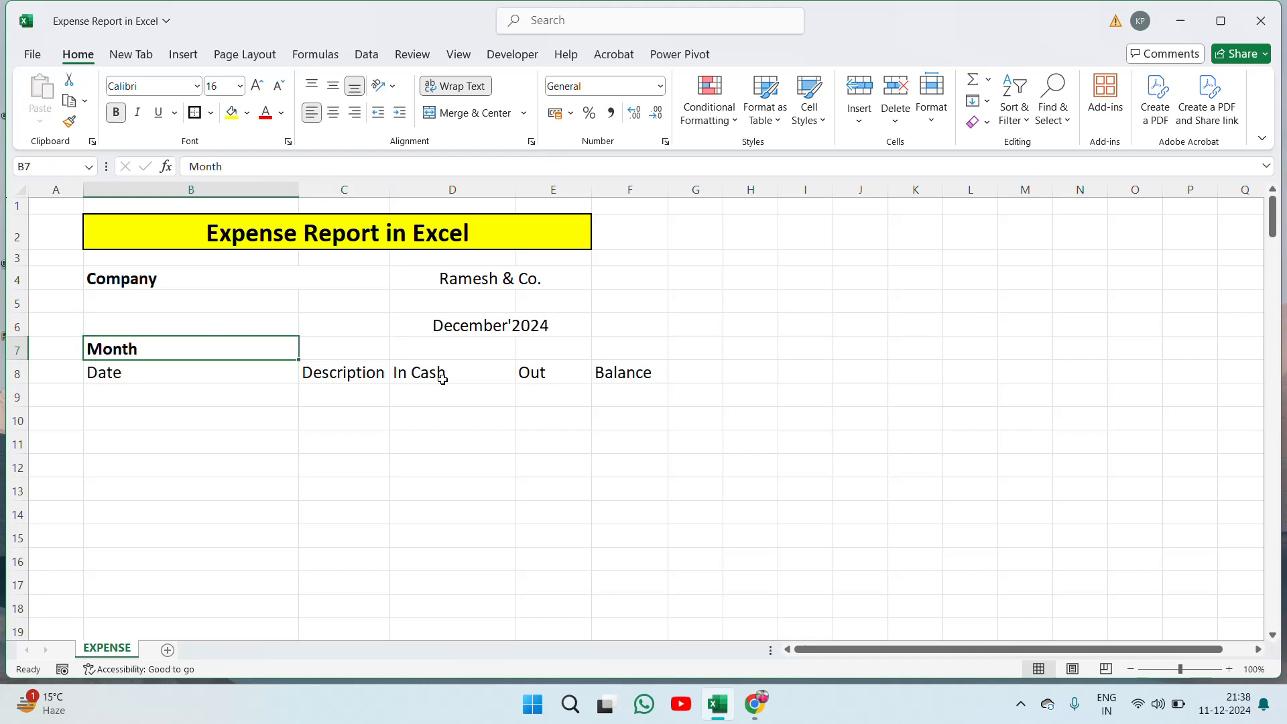
pyautogui.hotkey('shift', 'Right')
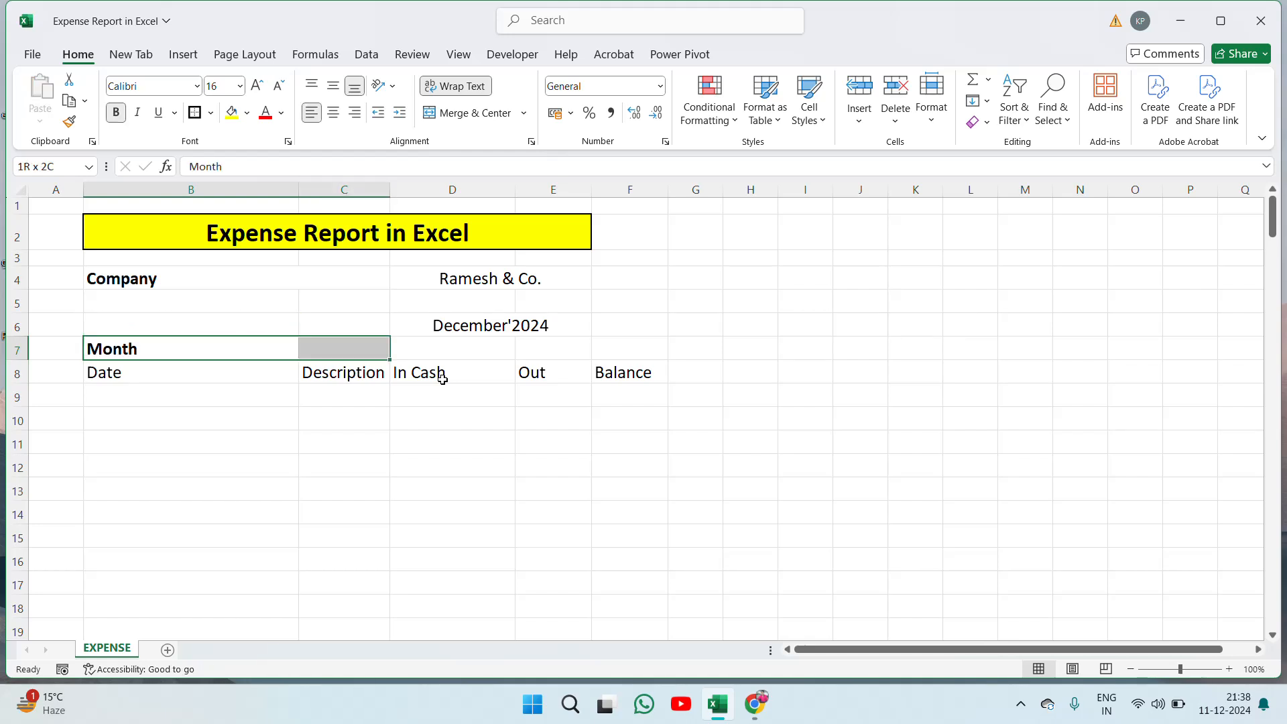
pyautogui.click(465, 113)
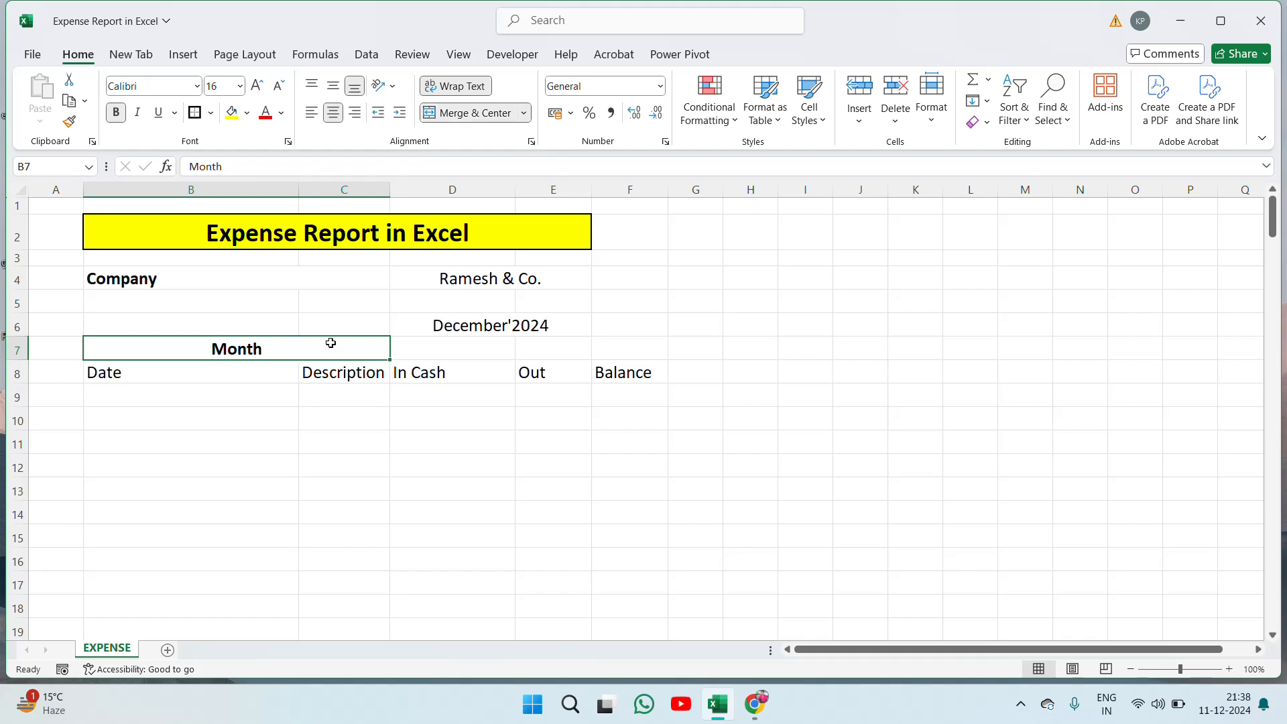
# Step: Move the merged December'2024 value from D6:E6 down to D7:E7, beside the Month label
pyautogui.click(461, 332)
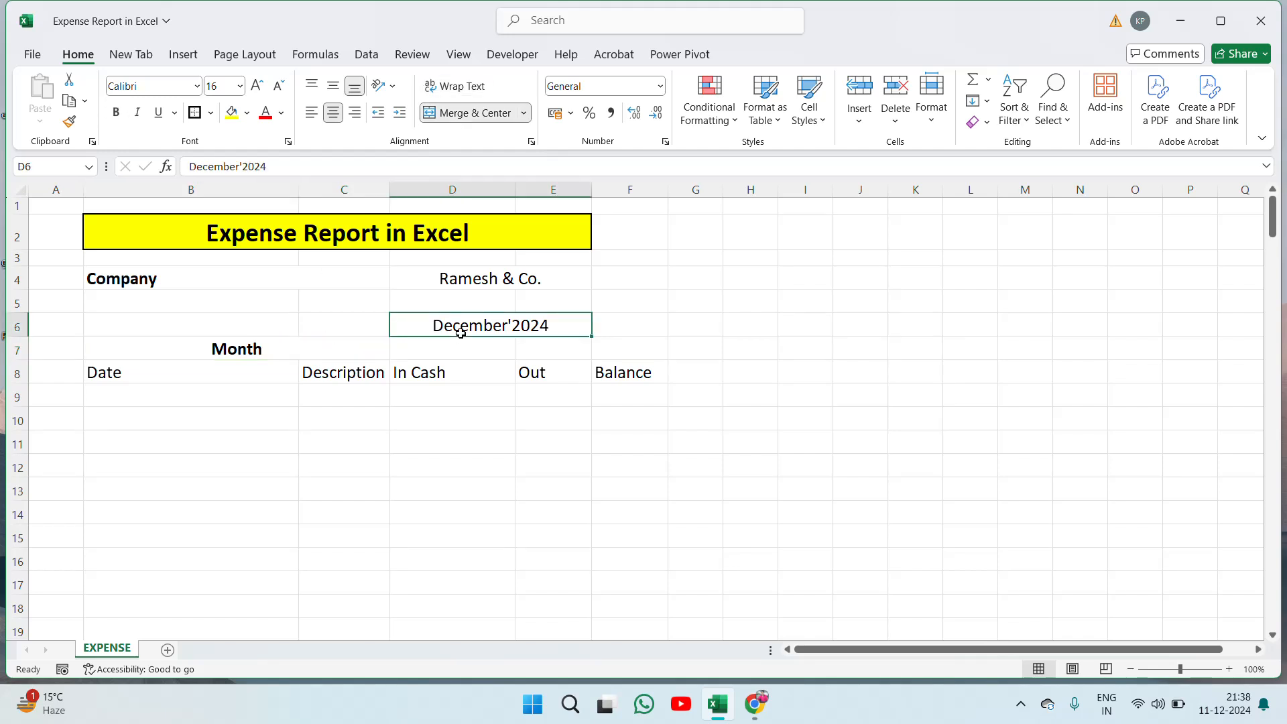
pyautogui.hotkey('ctrl', 'c')
pyautogui.click(462, 340)
pyautogui.hotkey('ctrl', 'v')
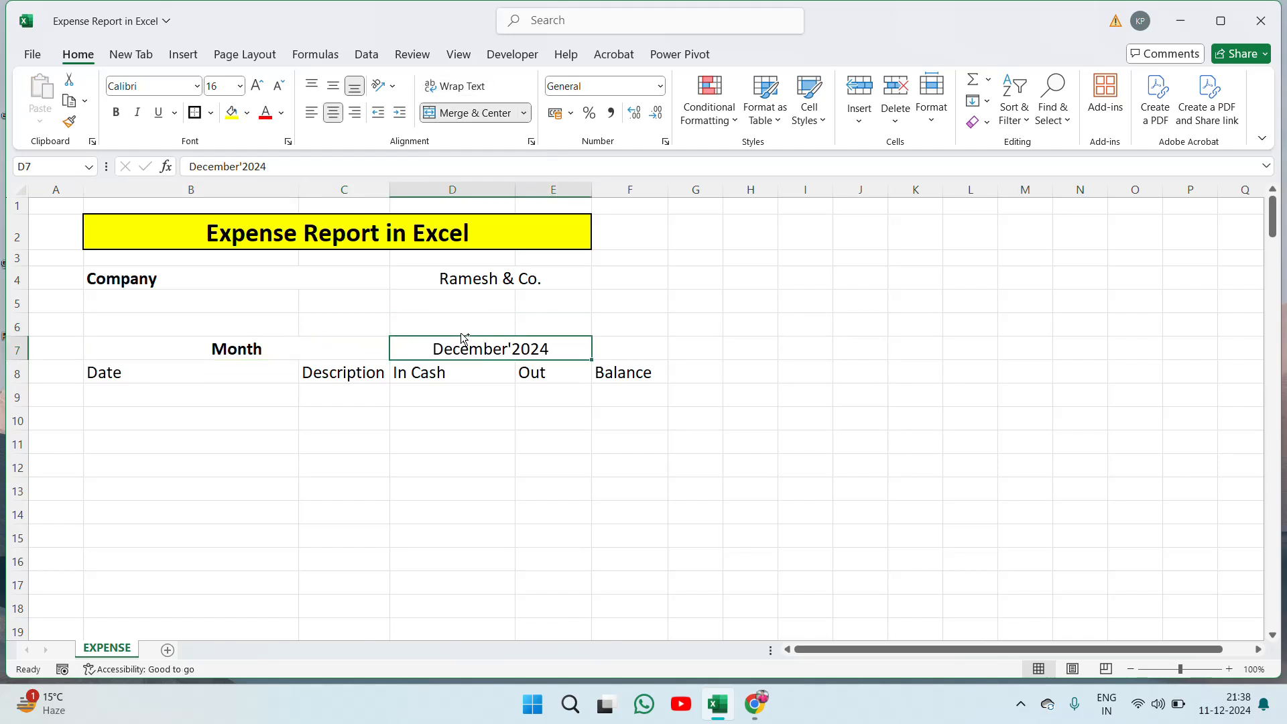
# Step: Re-merge and center the December'2024 value so it spans D7:F7
pyautogui.hotkey('shift', 'Right')
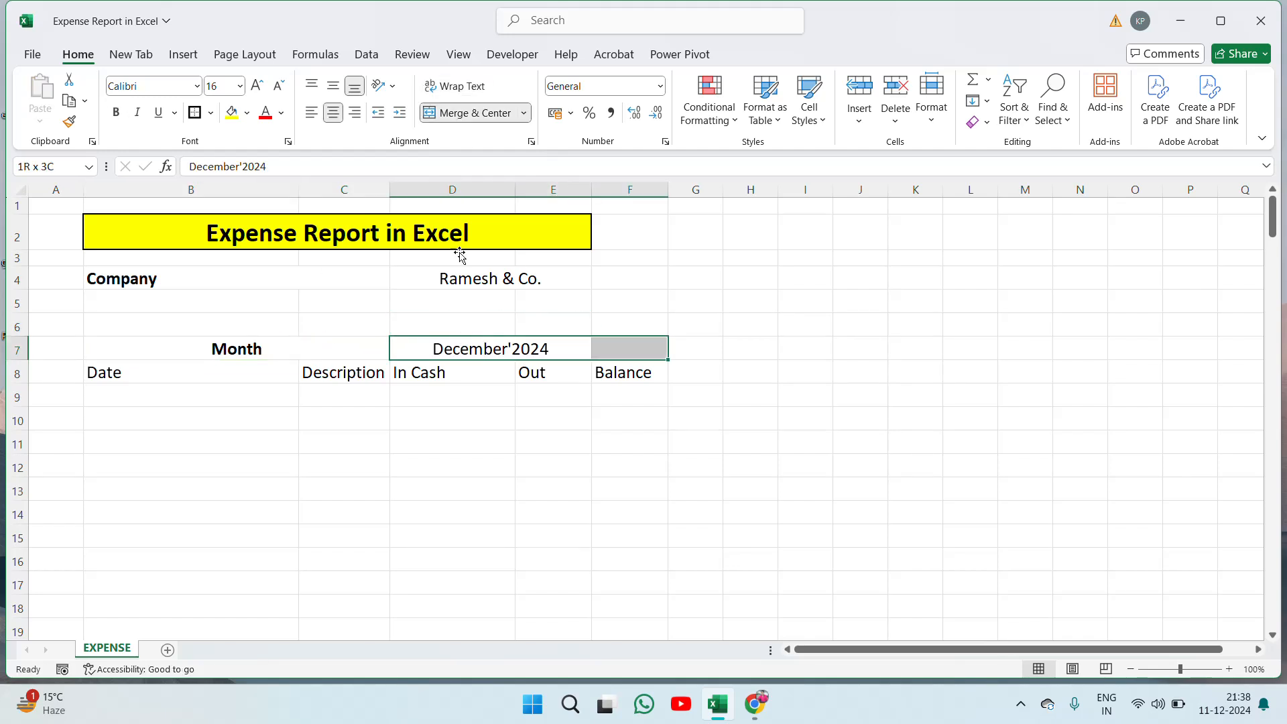
pyautogui.click(477, 113)
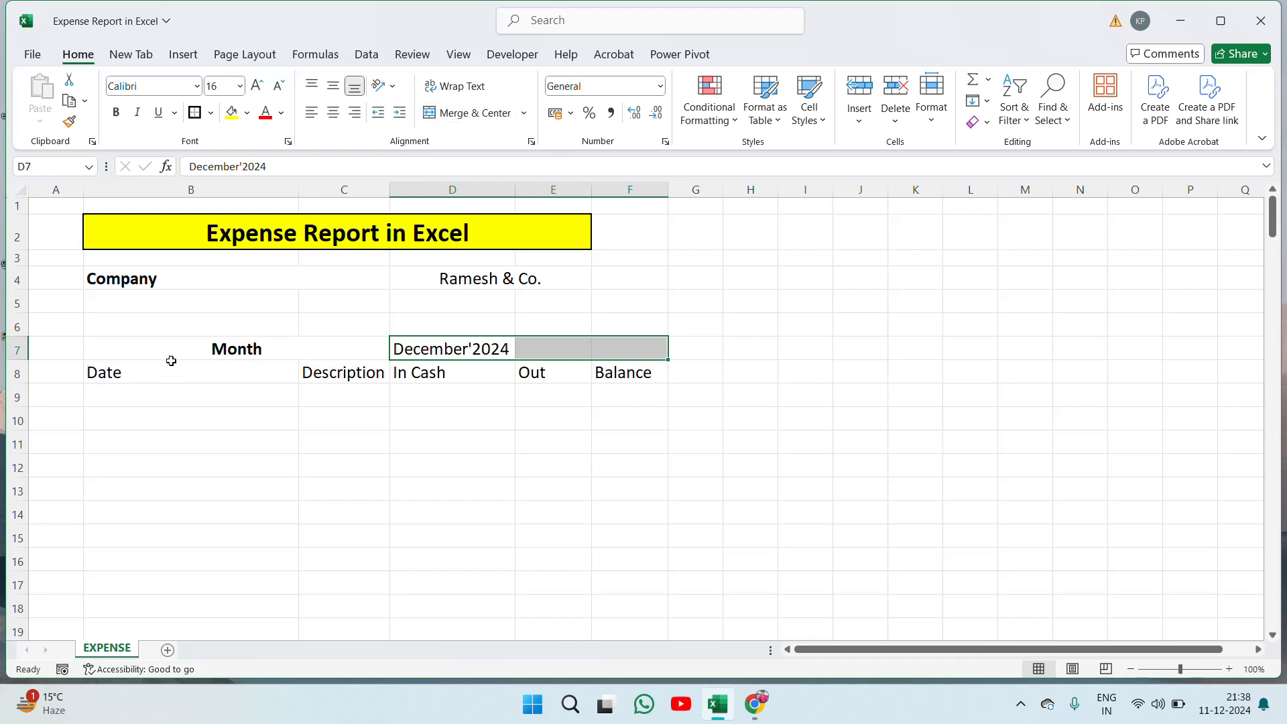
pyautogui.click(474, 112)
# Step: Apply All Borders to the Month row and the column header row, B7:F8
pyautogui.press('Left')
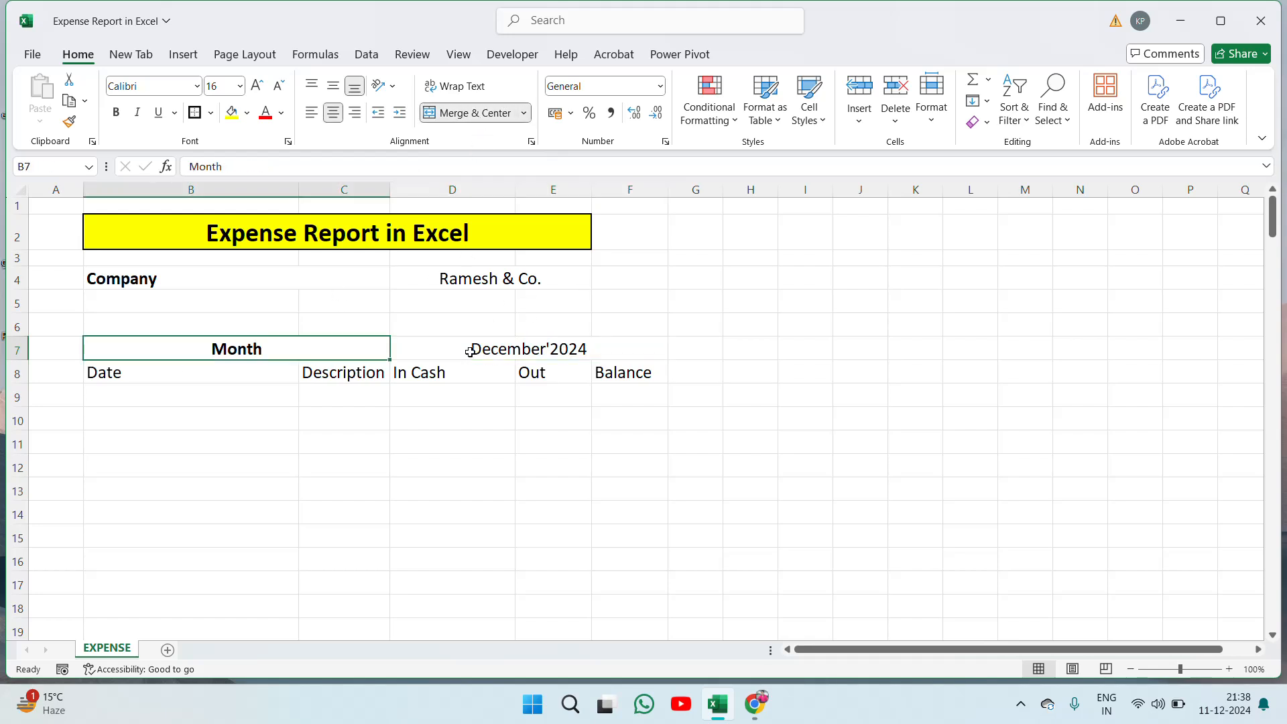
pyautogui.hotkey('shift', 'Right')
pyautogui.hotkey('shift', 'Down')
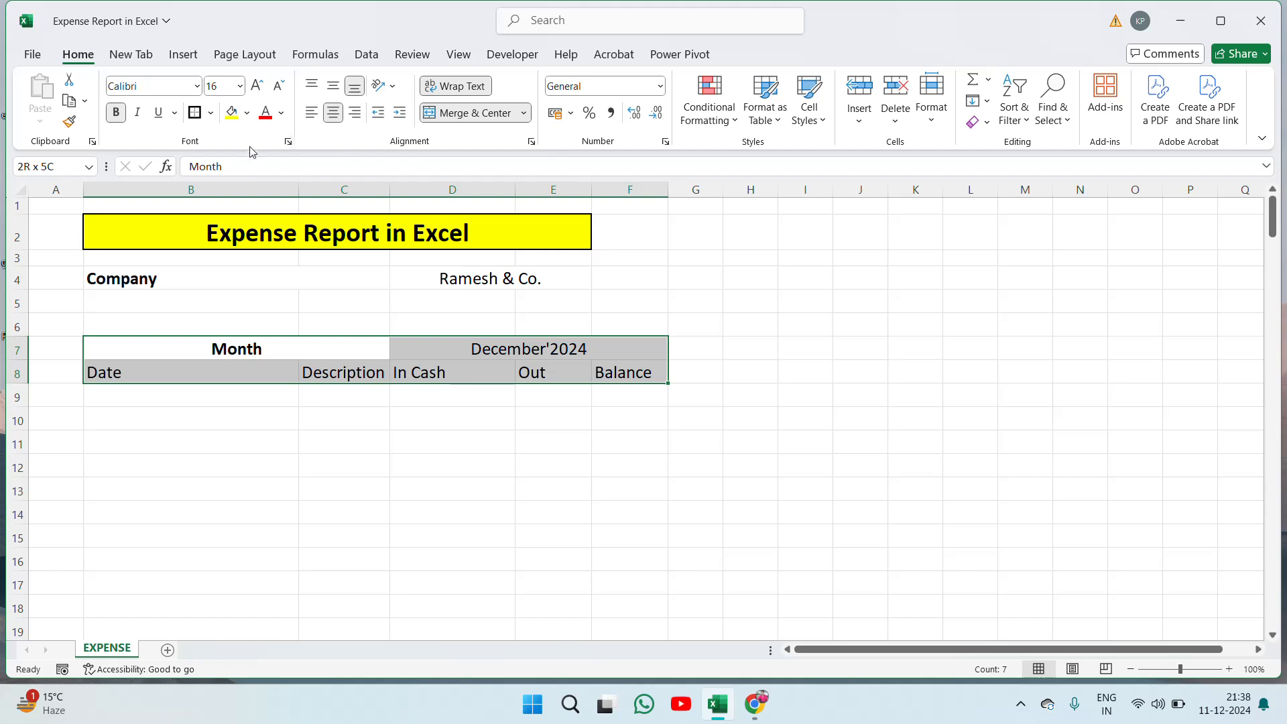
pyautogui.click(211, 112)
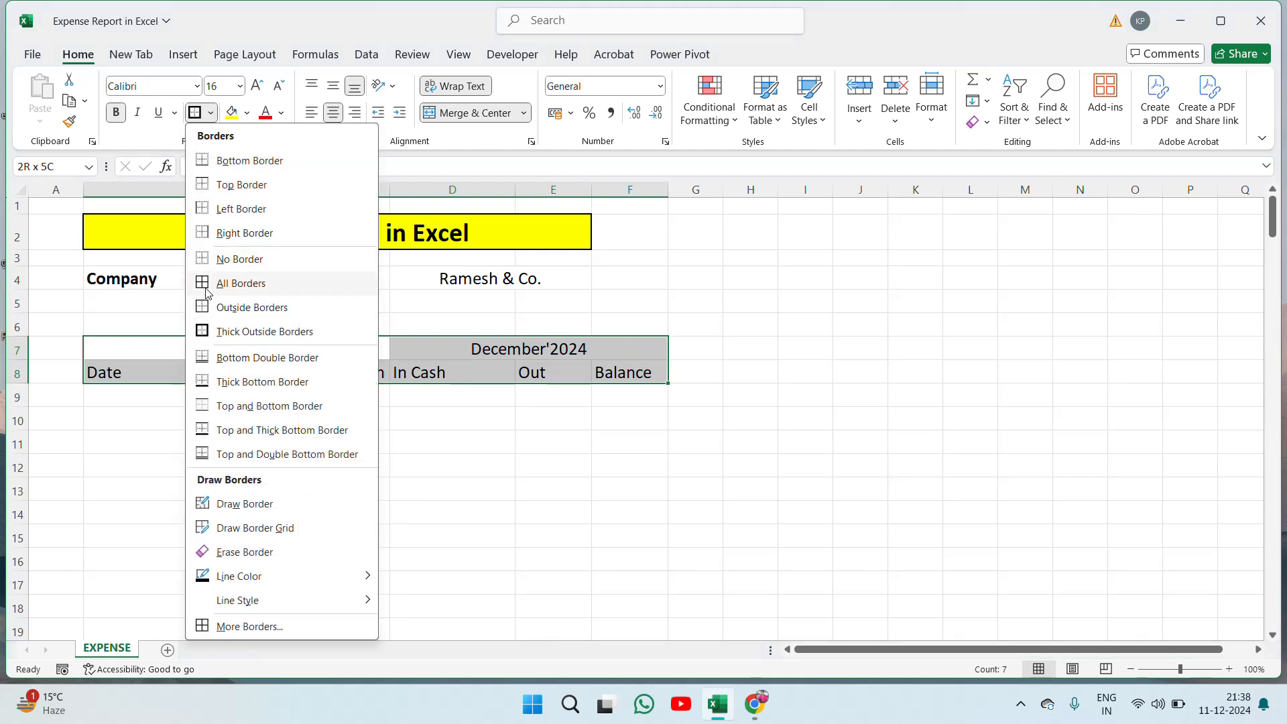
pyautogui.click(208, 282)
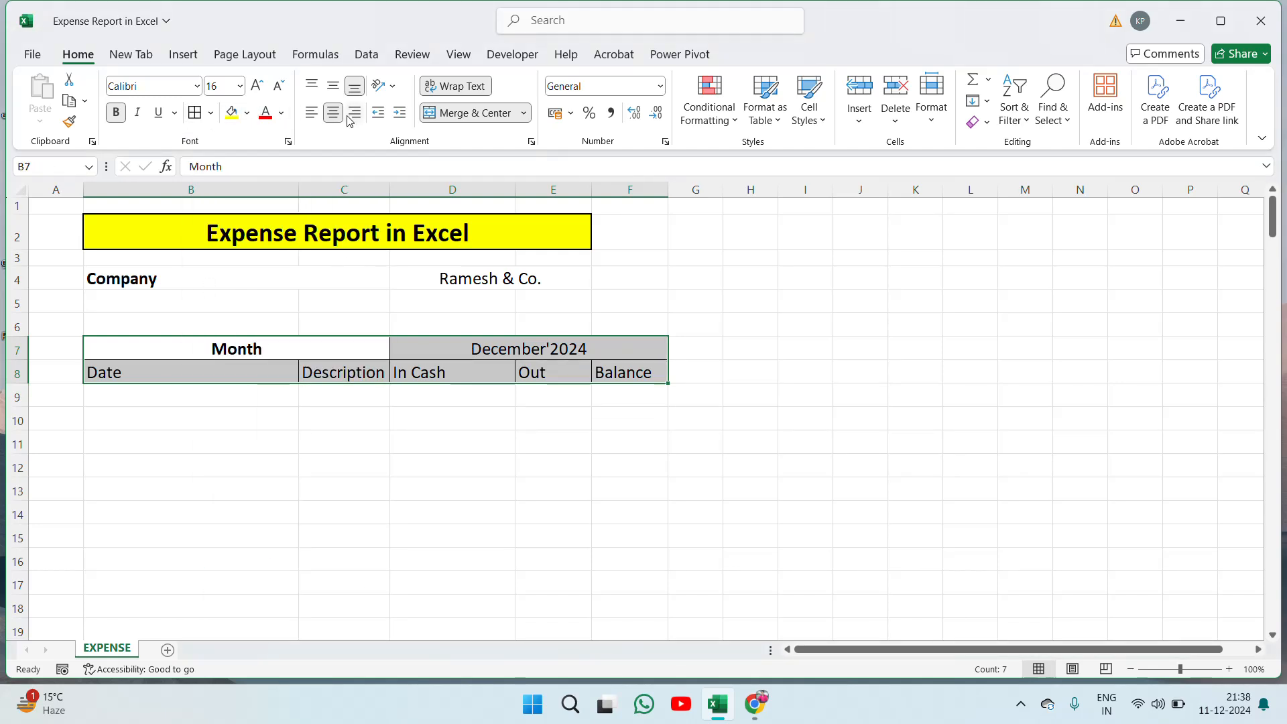
# Step: Middle-align and center the text in B7:F8, and left-align the Date header in B8
pyautogui.click(334, 87)
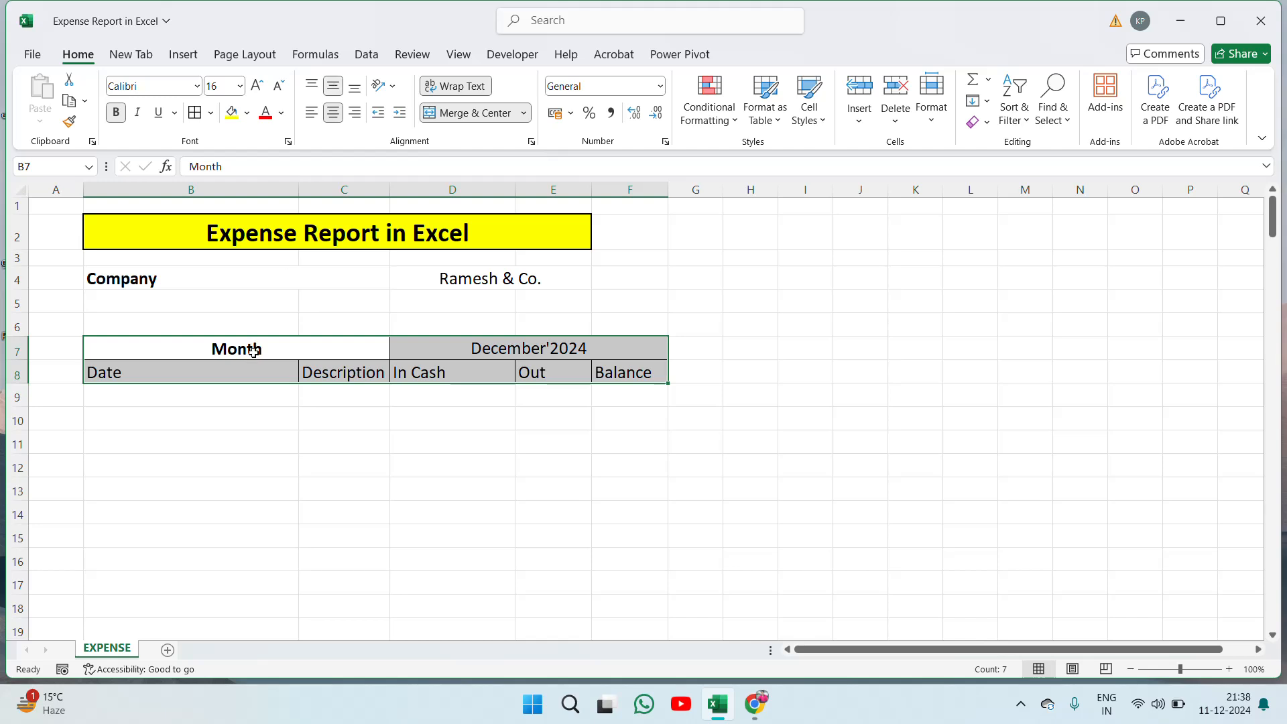
pyautogui.click(330, 118)
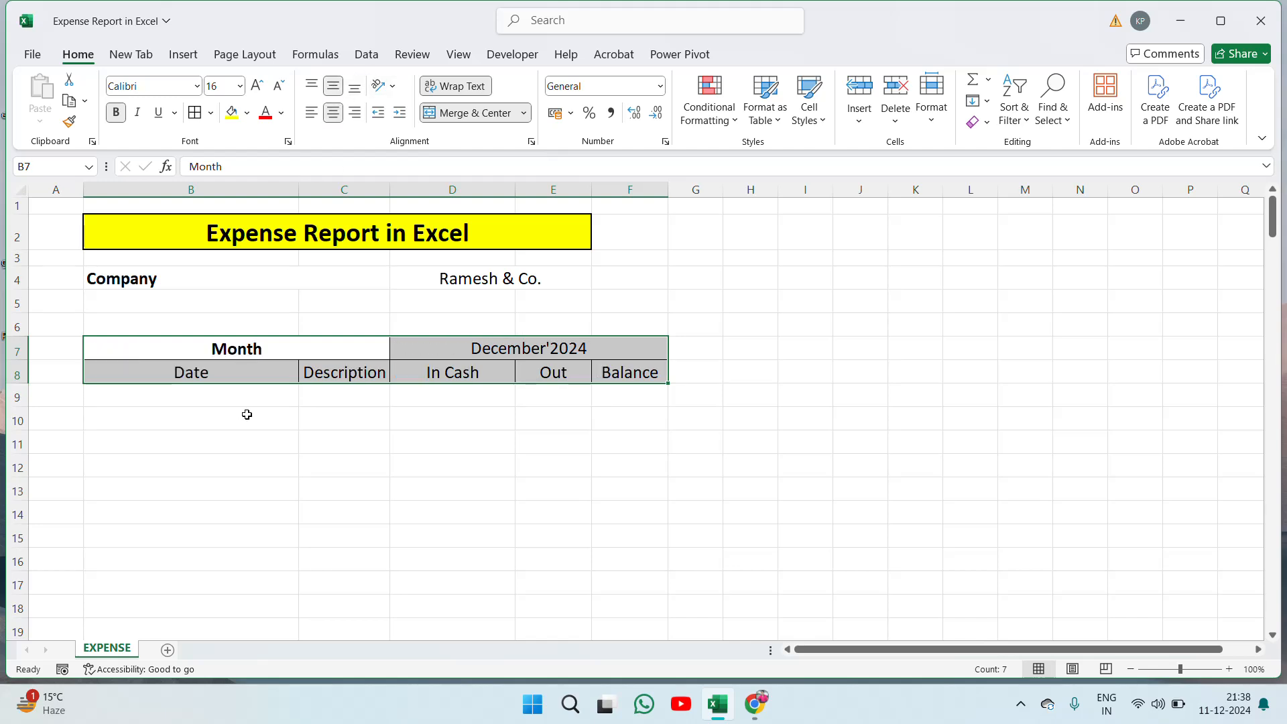
pyautogui.click(162, 371)
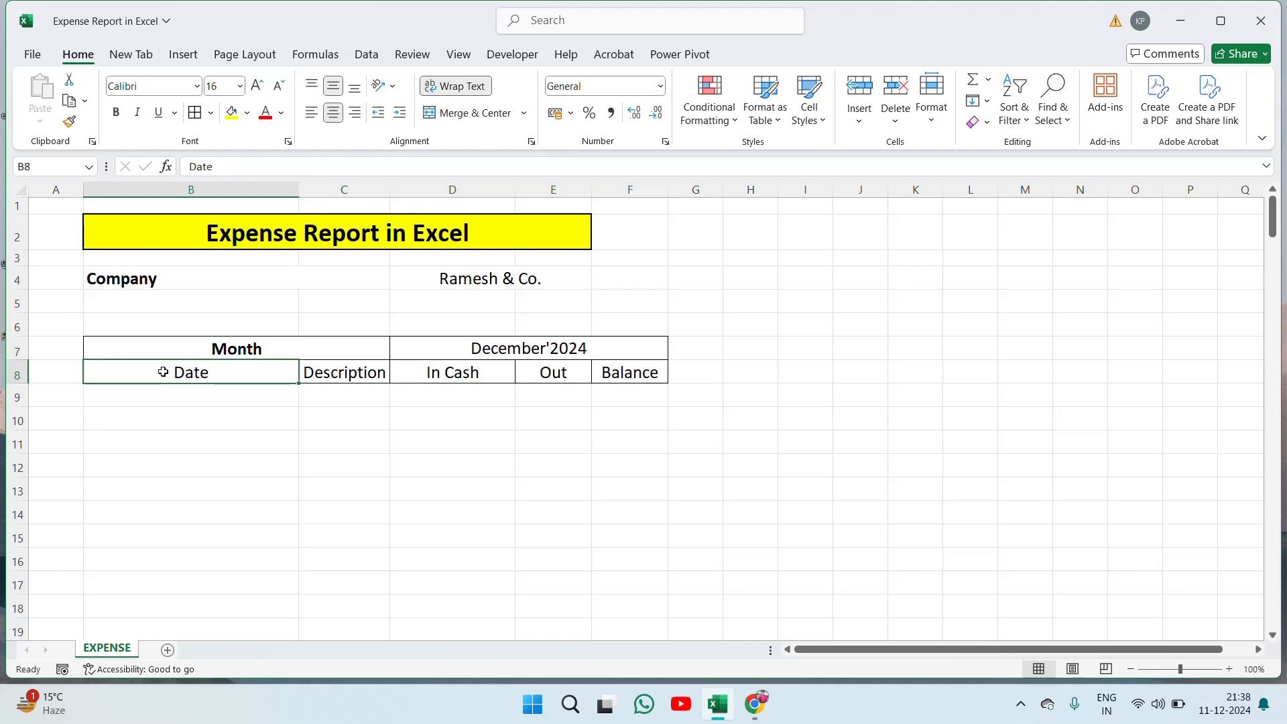
pyautogui.click(311, 112)
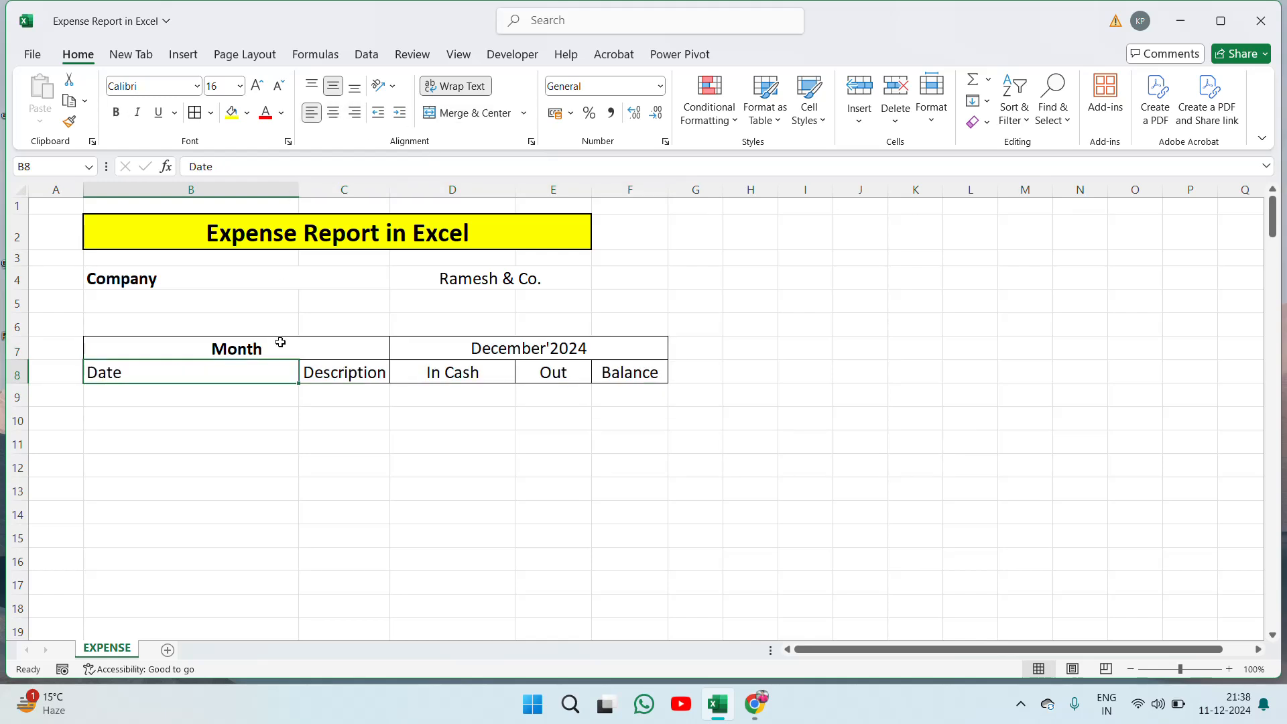
# Step: Re-merge and center the company name Ramesh & Co. across D4:F4
pyautogui.click(281, 392)
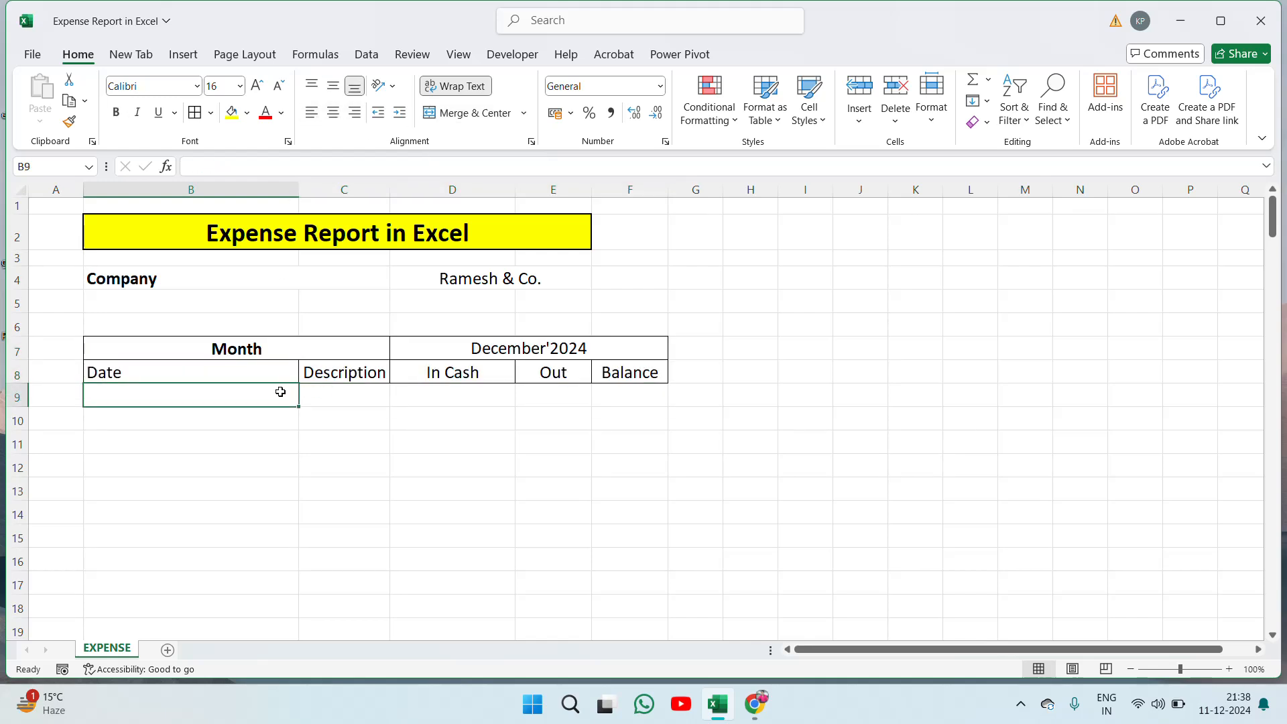
pyautogui.press('Up')
pyautogui.press('Up')
pyautogui.press('Up')
pyautogui.press('Up')
pyautogui.press('Up')
pyautogui.hotkey('shift', 'Down')
pyautogui.hotkey('shift', 'Down')
pyautogui.hotkey('shift', 'Right')
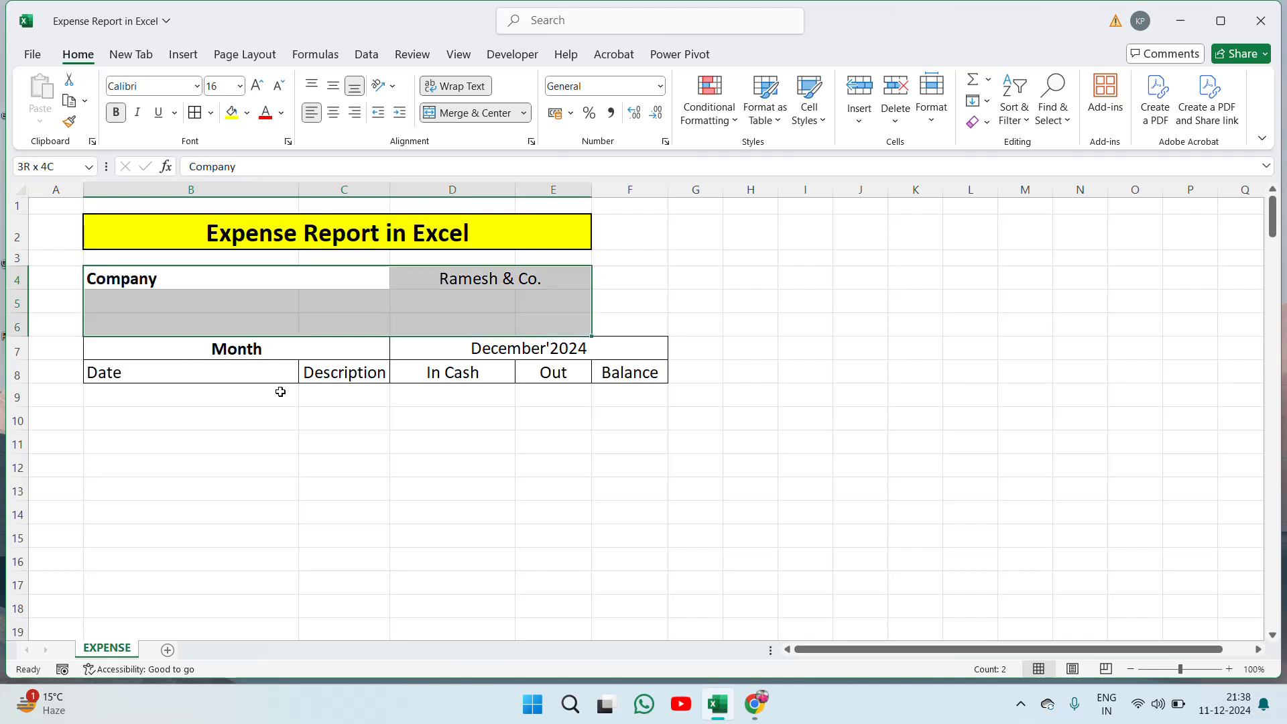
pyautogui.hotkey('shift', 'Right')
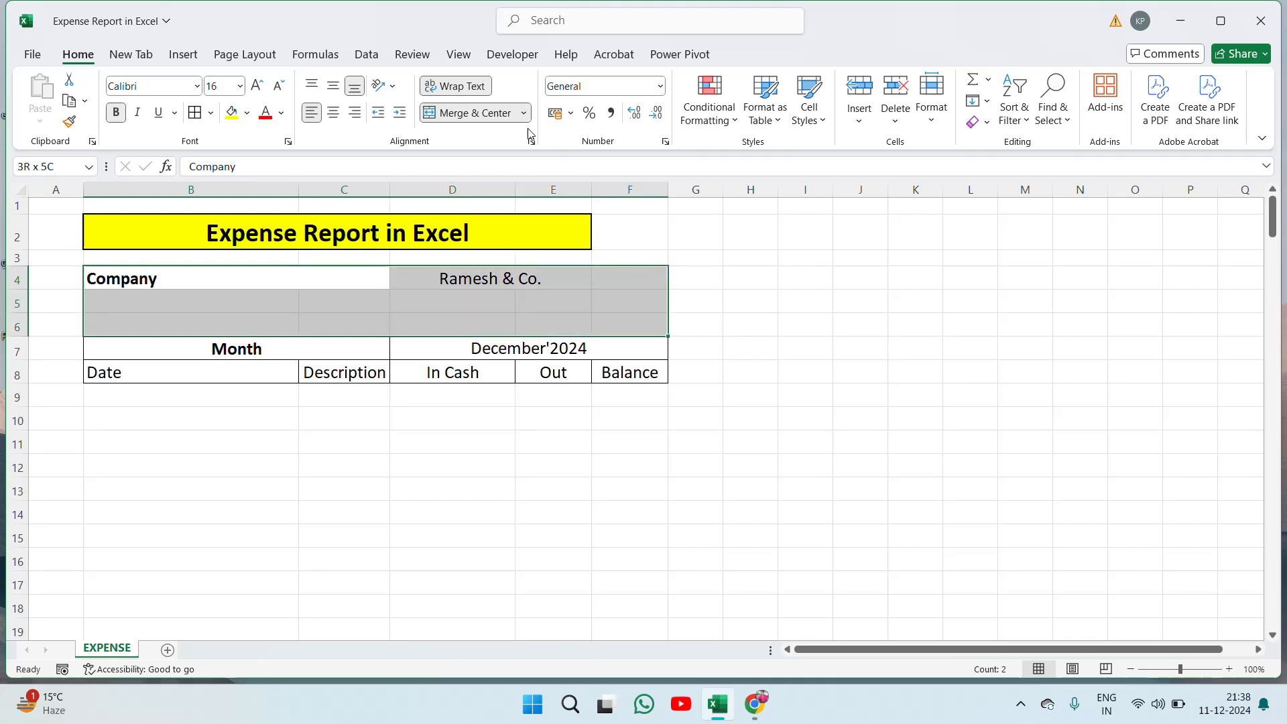
pyautogui.click(376, 278)
pyautogui.press('Right')
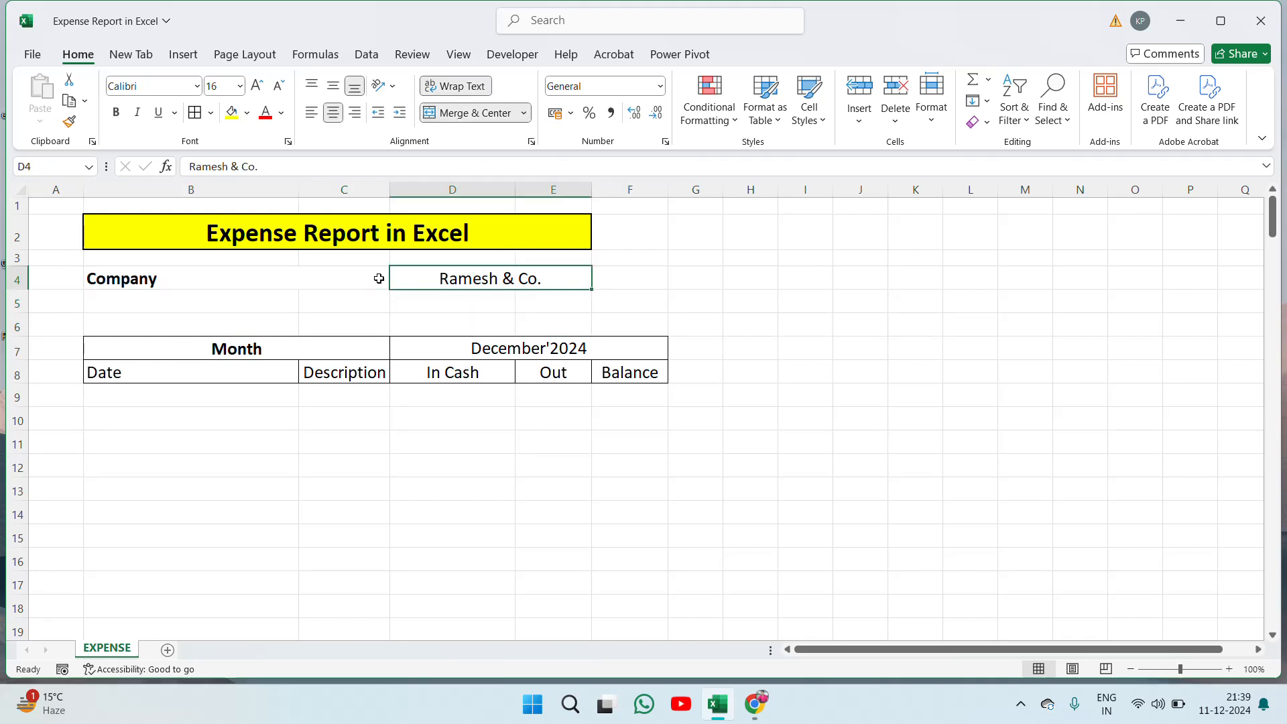
pyautogui.hotkey('shift', 'Right')
pyautogui.click(491, 124)
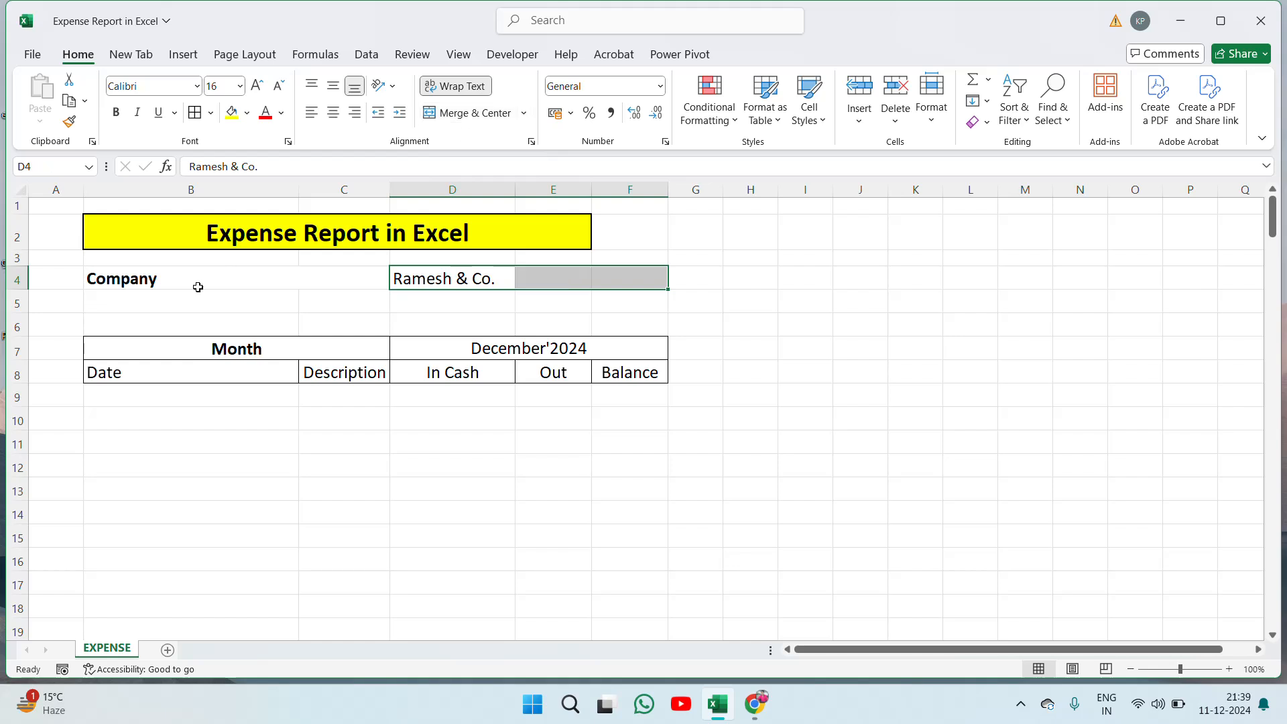
pyautogui.click(478, 118)
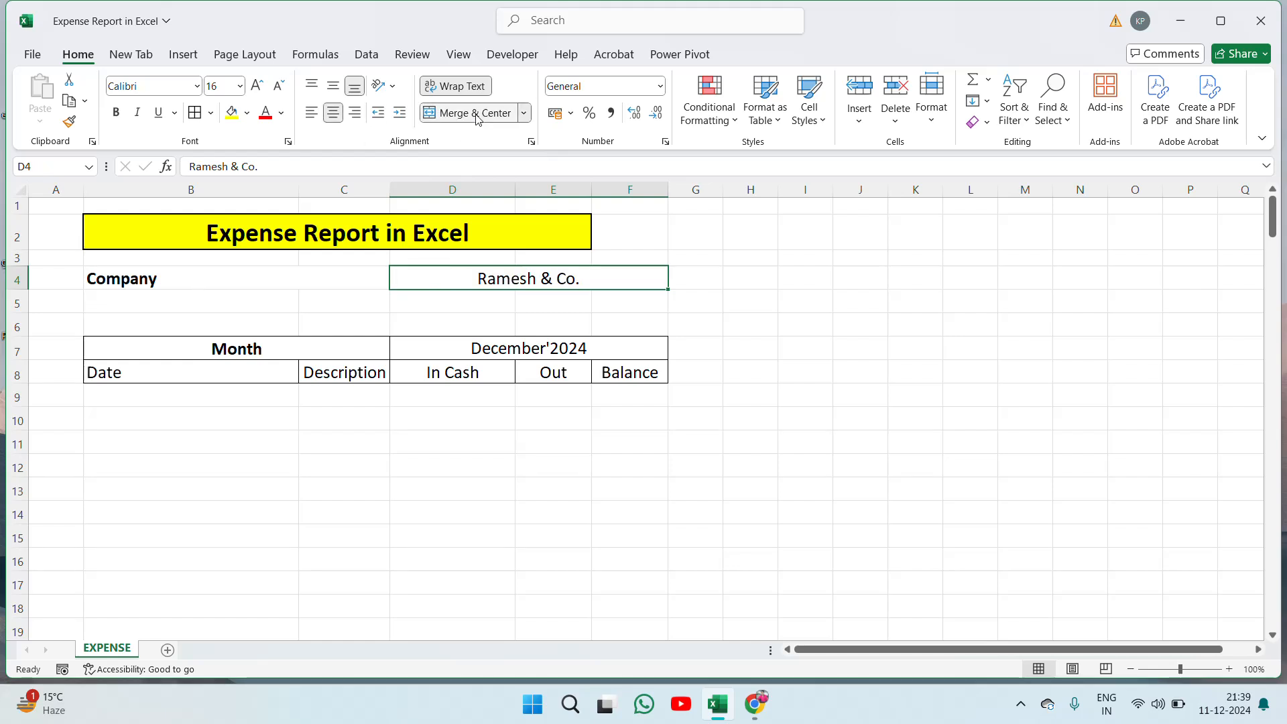
pyautogui.click(173, 281)
pyautogui.press('Down')
pyautogui.hotkey('shift', 'Down')
pyautogui.hotkey('shift', 'Right')
pyautogui.hotkey('shift', 'Right')
pyautogui.hotkey('shift', 'Right')
pyautogui.hotkey('shift', 'Right')
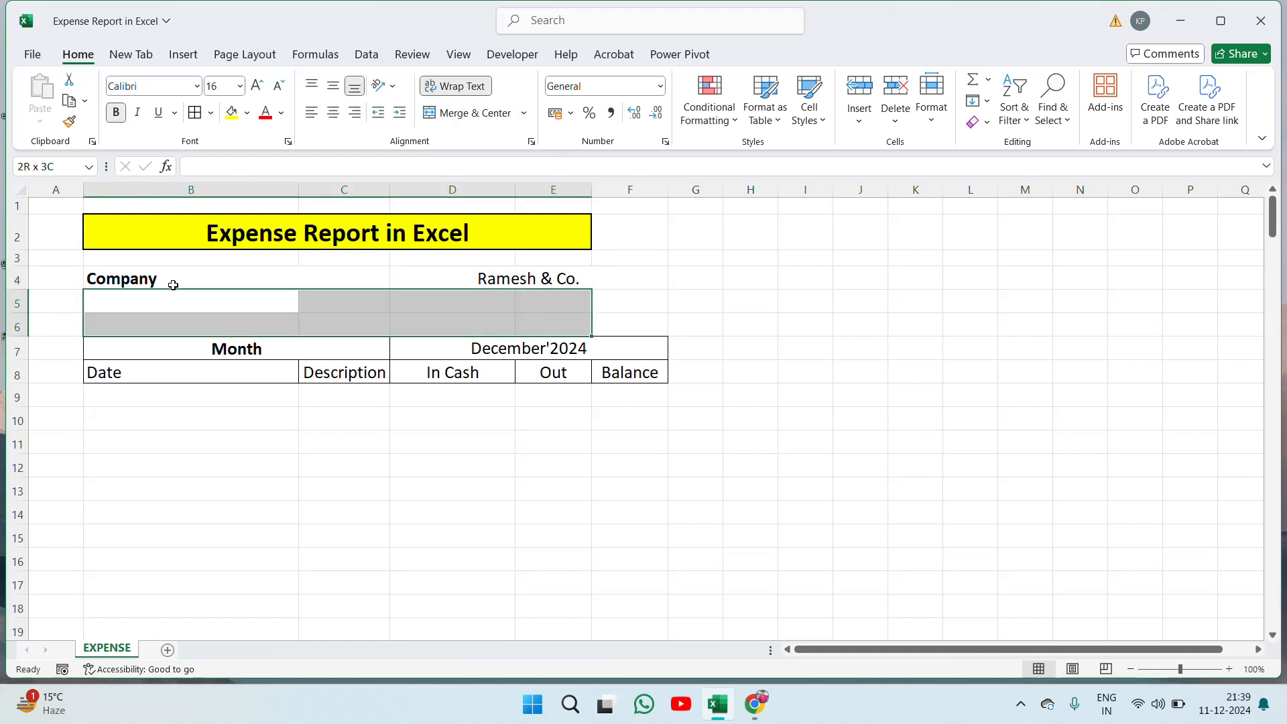
pyautogui.press('Left')
pyautogui.press('Up')
pyautogui.press('Right')
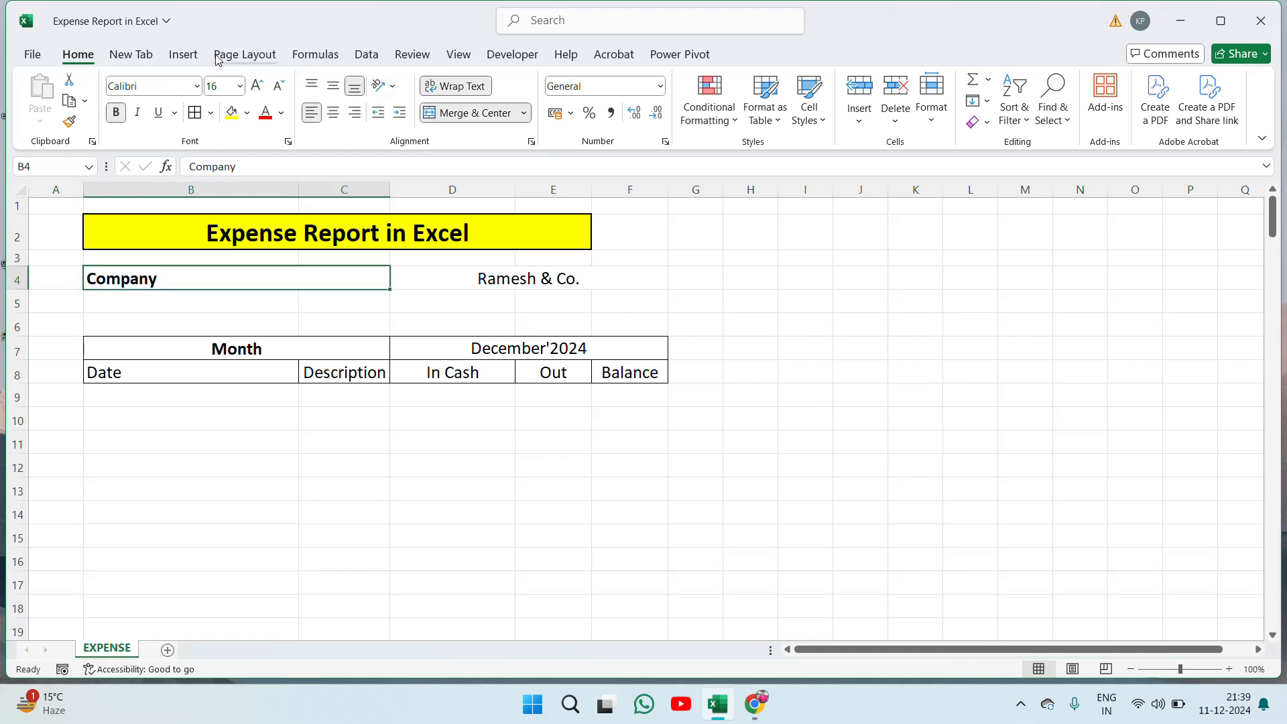
# Step: Hide the worksheet gridlines
pyautogui.click(456, 56)
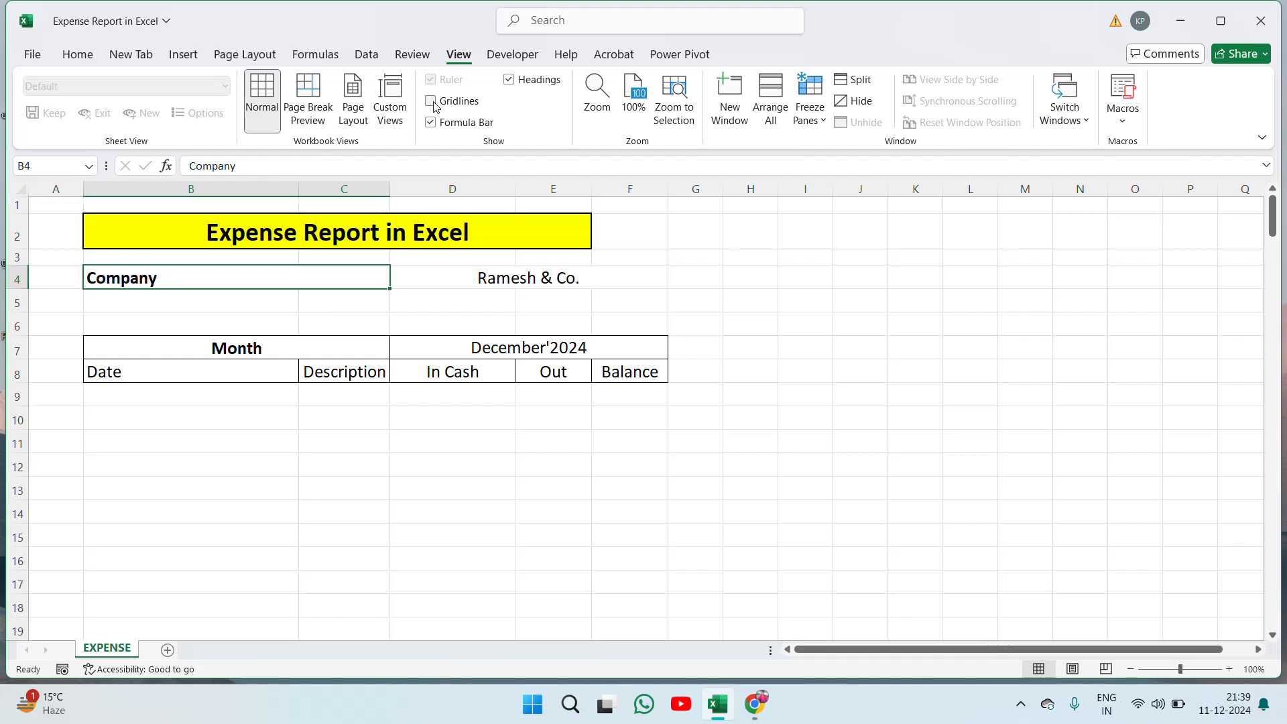
pyautogui.click(469, 306)
# Step: Add a thick outside border around the company block B4:F6
pyautogui.press('Up')
pyautogui.press('Left')
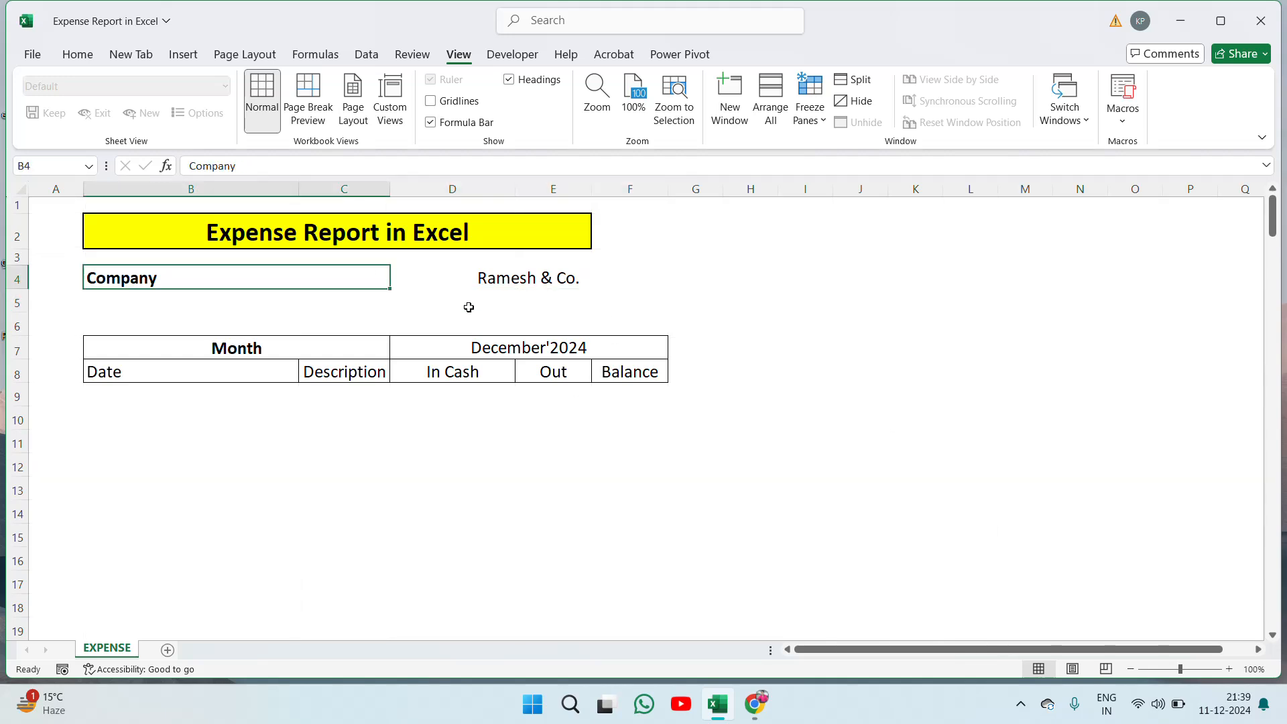
pyautogui.hotkey('shift', 'Down')
pyautogui.hotkey('shift', 'Down')
pyautogui.hotkey('shift', 'Right')
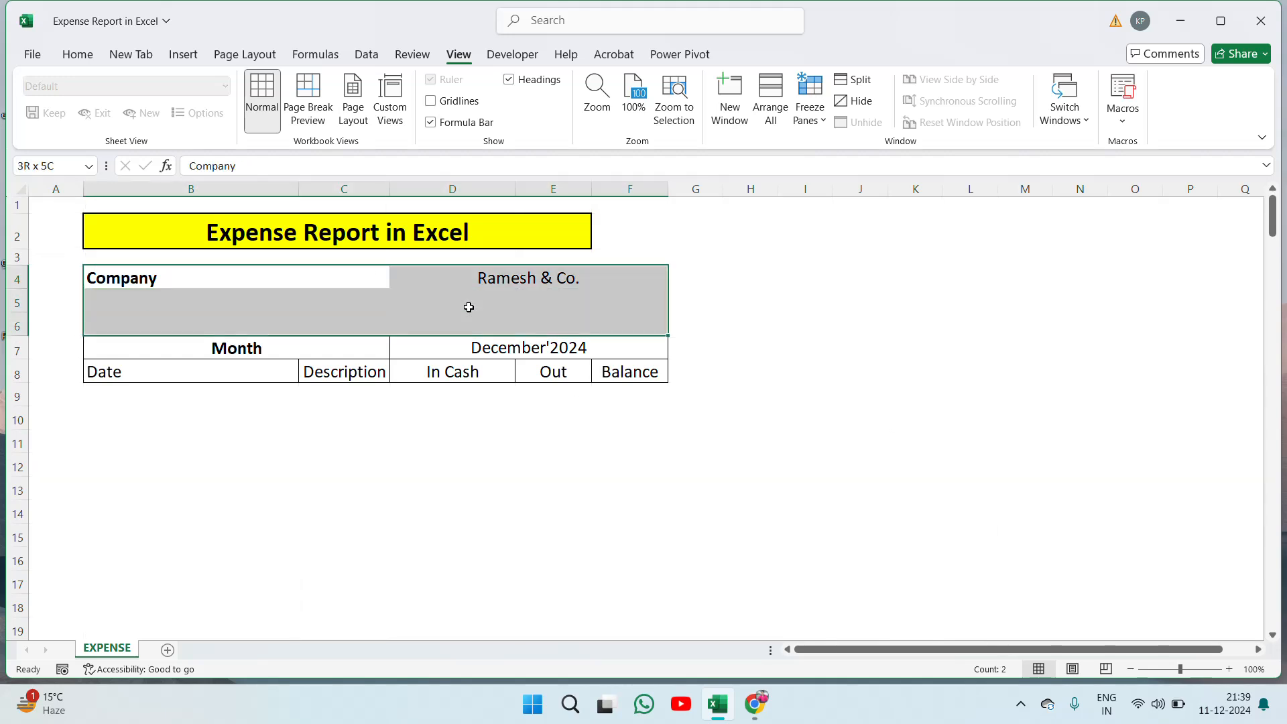
pyautogui.click(78, 52)
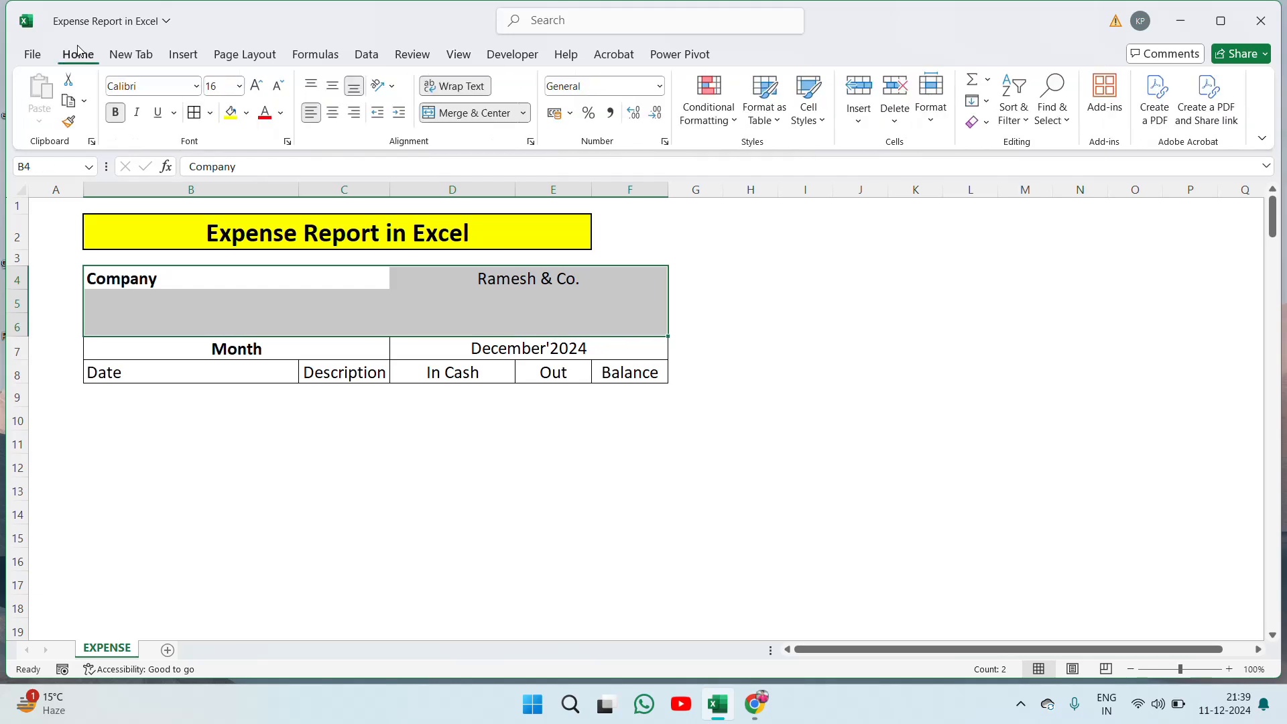
pyautogui.click(209, 112)
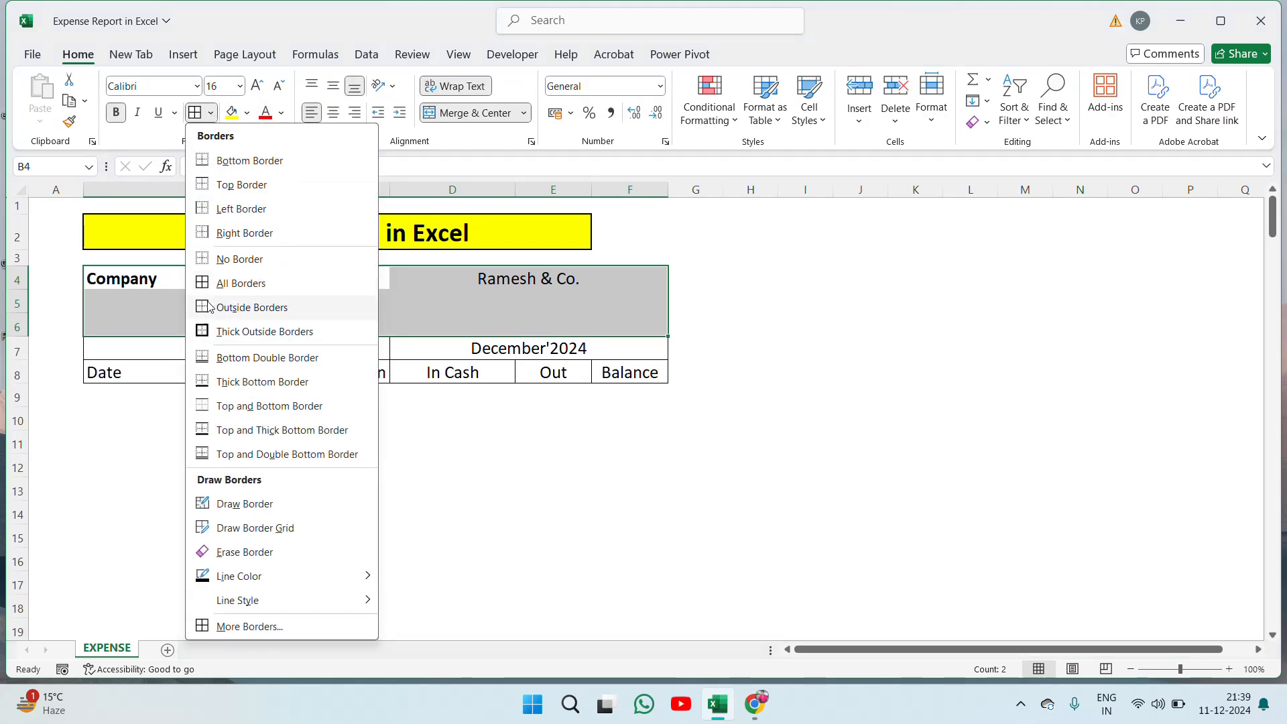
pyautogui.click(209, 331)
pyautogui.click(532, 288)
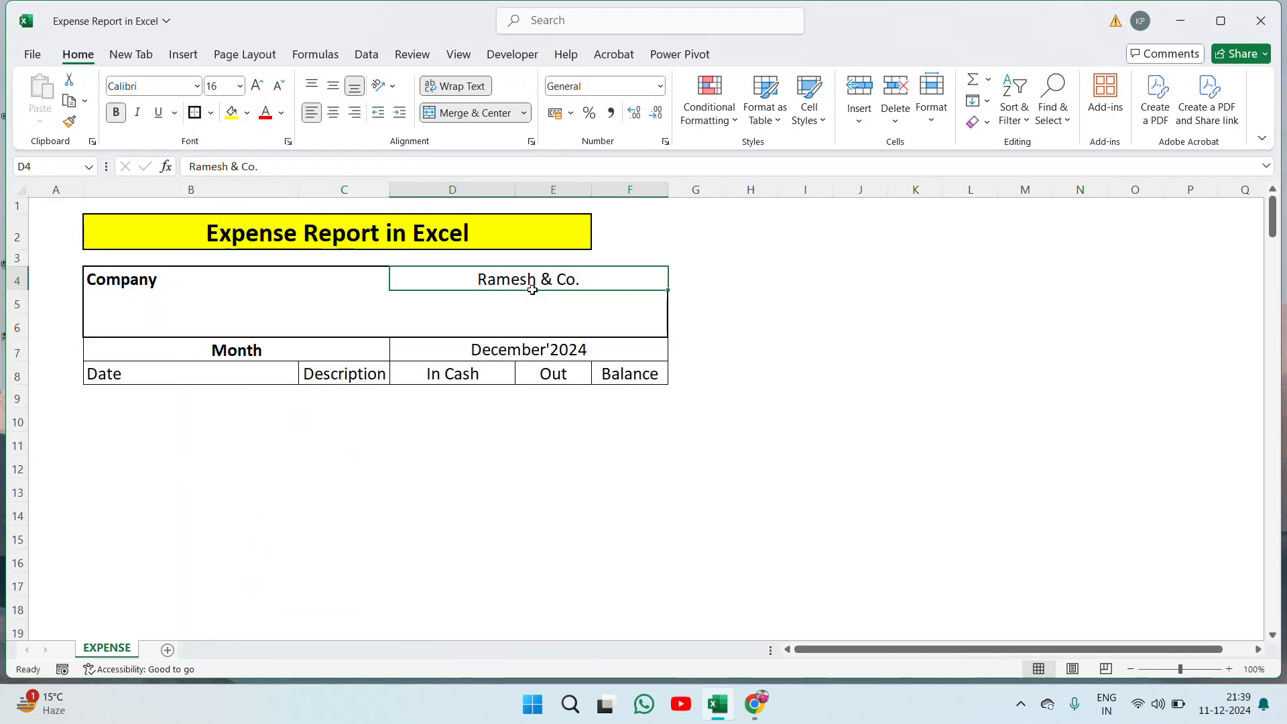
pyautogui.press('Left')
pyautogui.press('Right')
pyautogui.press('Left')
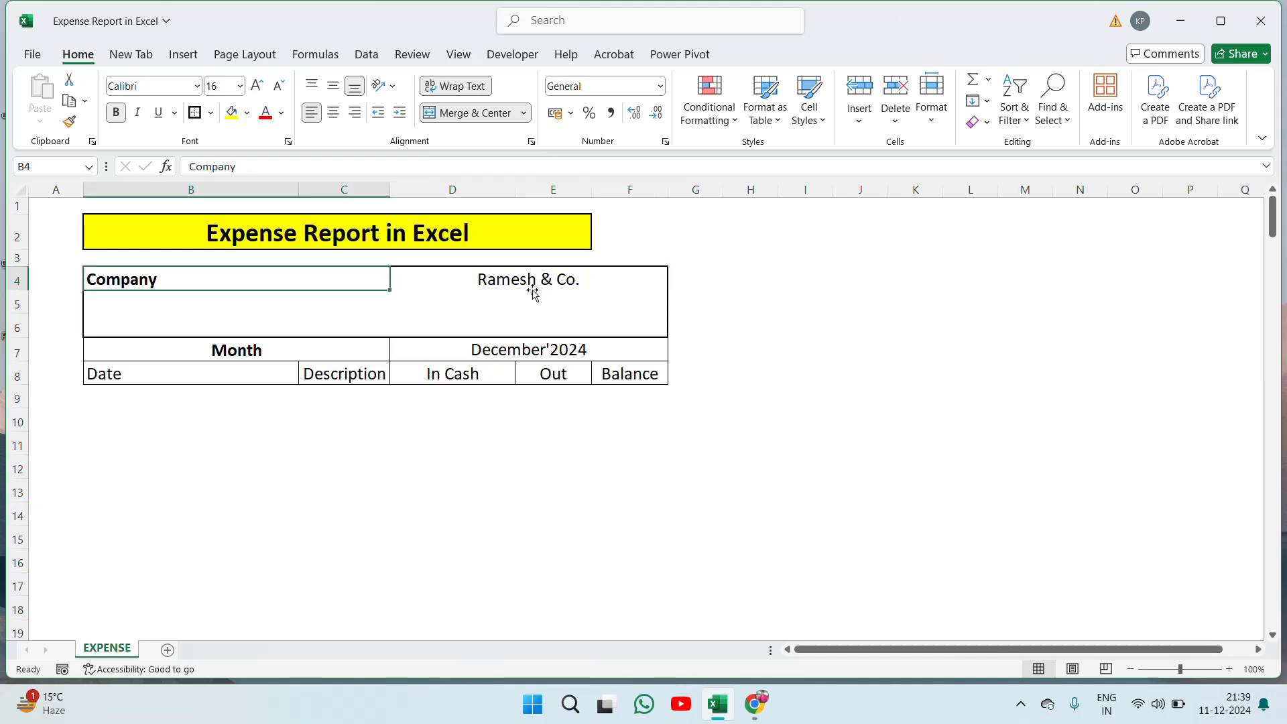
pyautogui.press('Right')
pyautogui.press('Left')
# Step: Try a thick outside border around the empty cells B5:F6 below the company row, and undo it
pyautogui.press('Down')
pyautogui.hotkey('shift', 'Down')
pyautogui.hotkey('shift', 'Right')
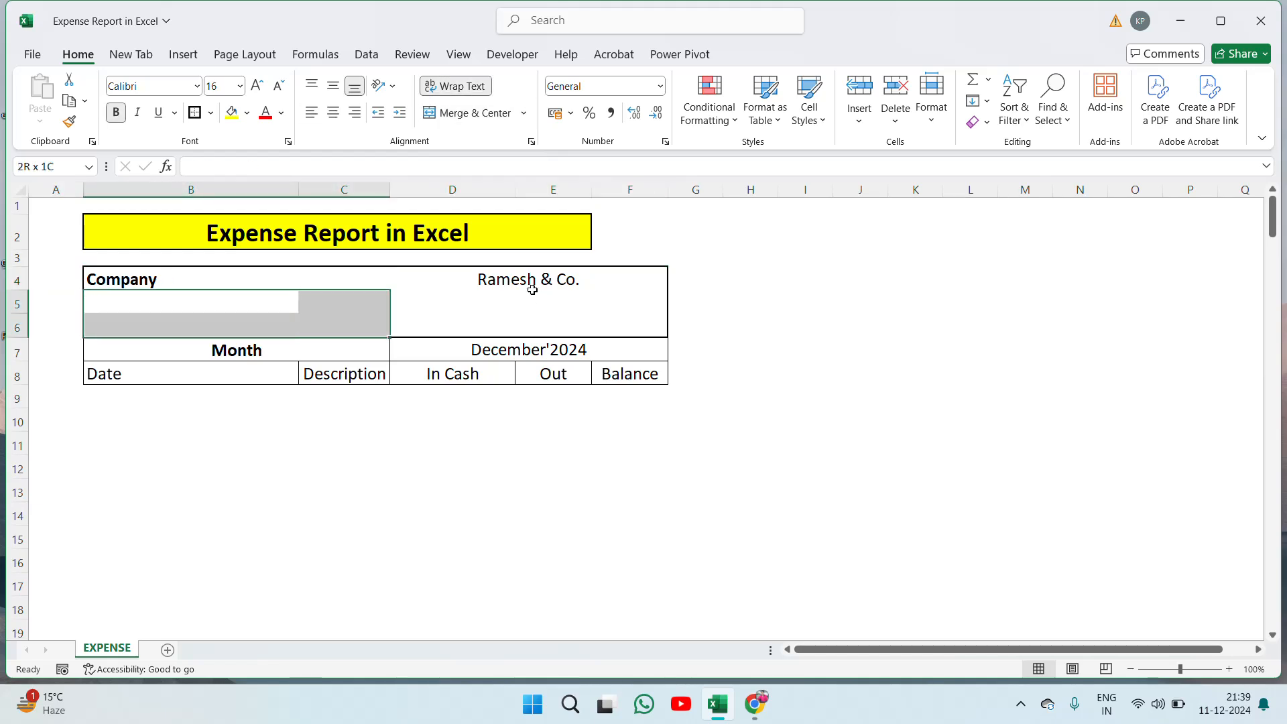
pyautogui.hotkey('shift', 'Right')
pyautogui.hotkey('shift', 'Right')
pyautogui.hotkey('shift', 'Right')
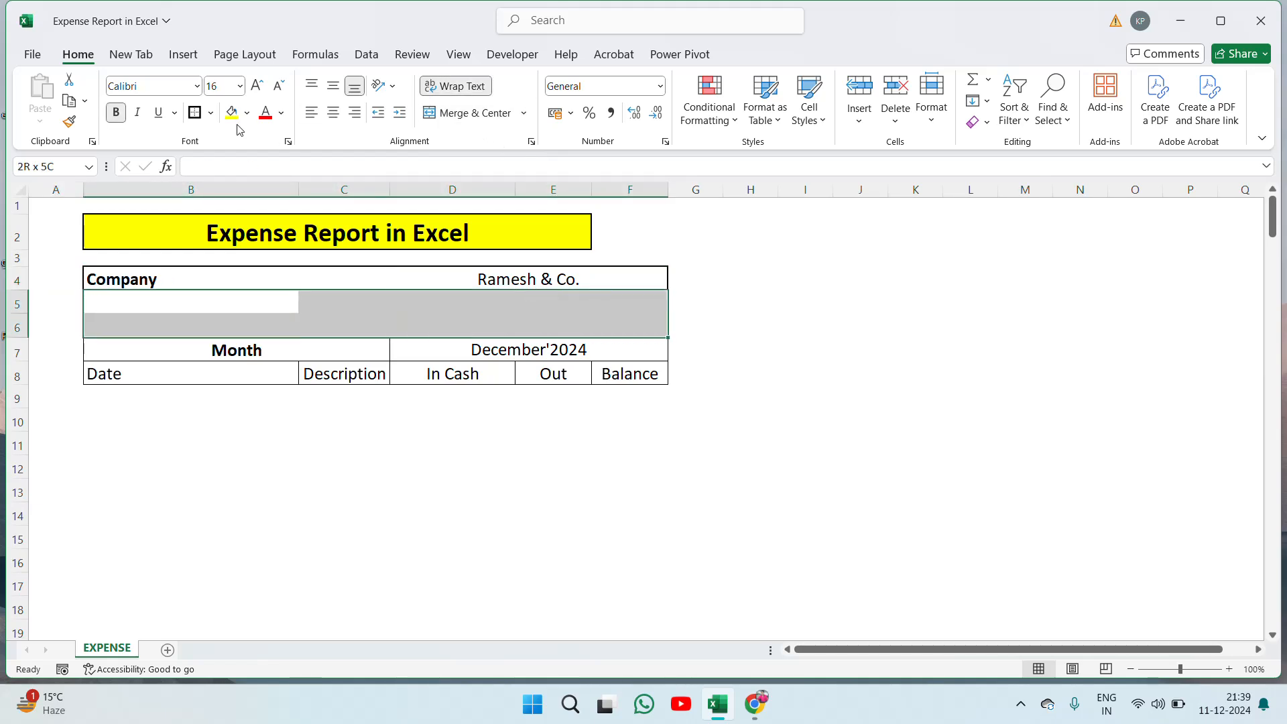
pyautogui.click(195, 113)
pyautogui.click(1046, 349)
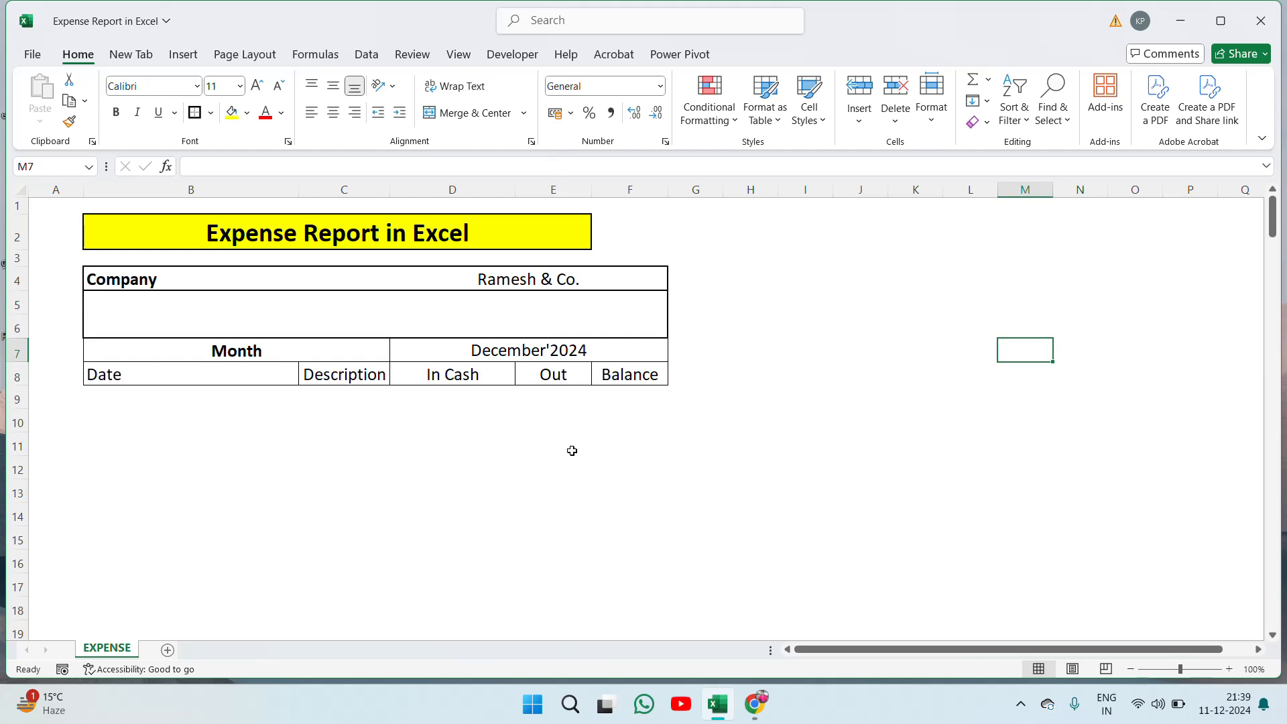
pyautogui.hotkey('ctrl', 'z')
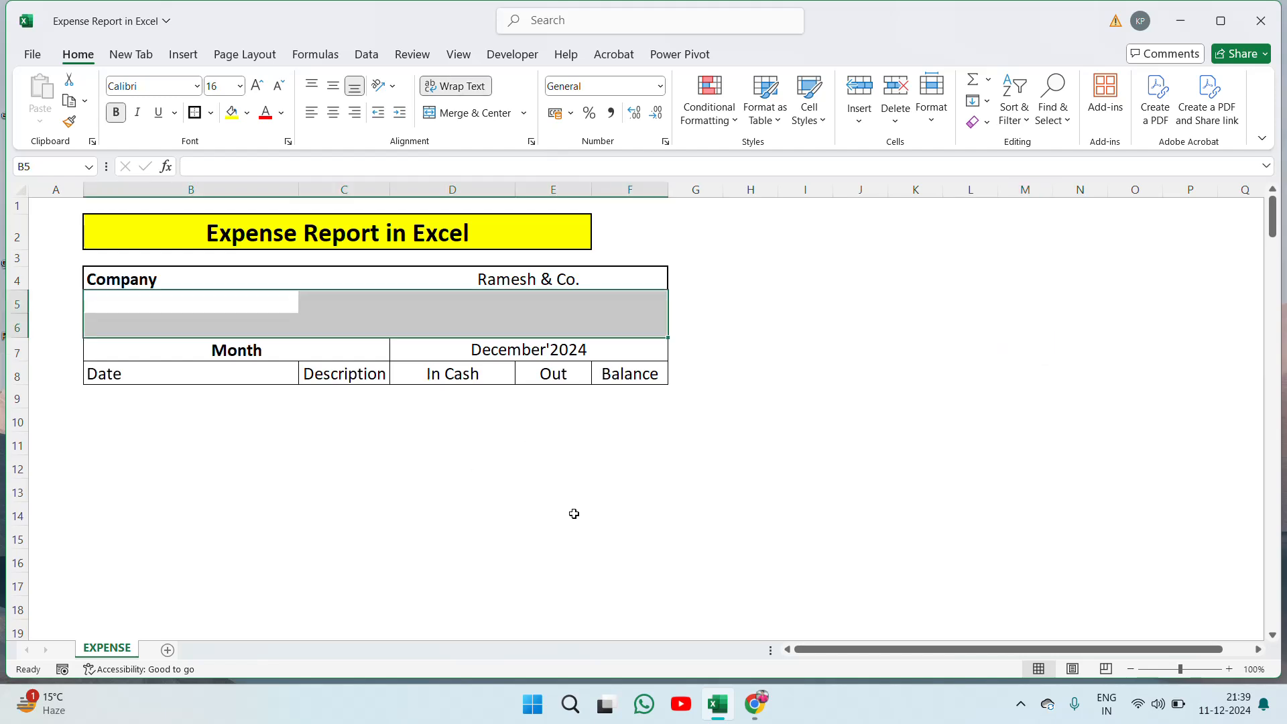
pyautogui.click(573, 513)
# Step: Apply All Borders to the expense table range B8:F21, from the header row down through the empty entry rows
pyautogui.click(215, 385)
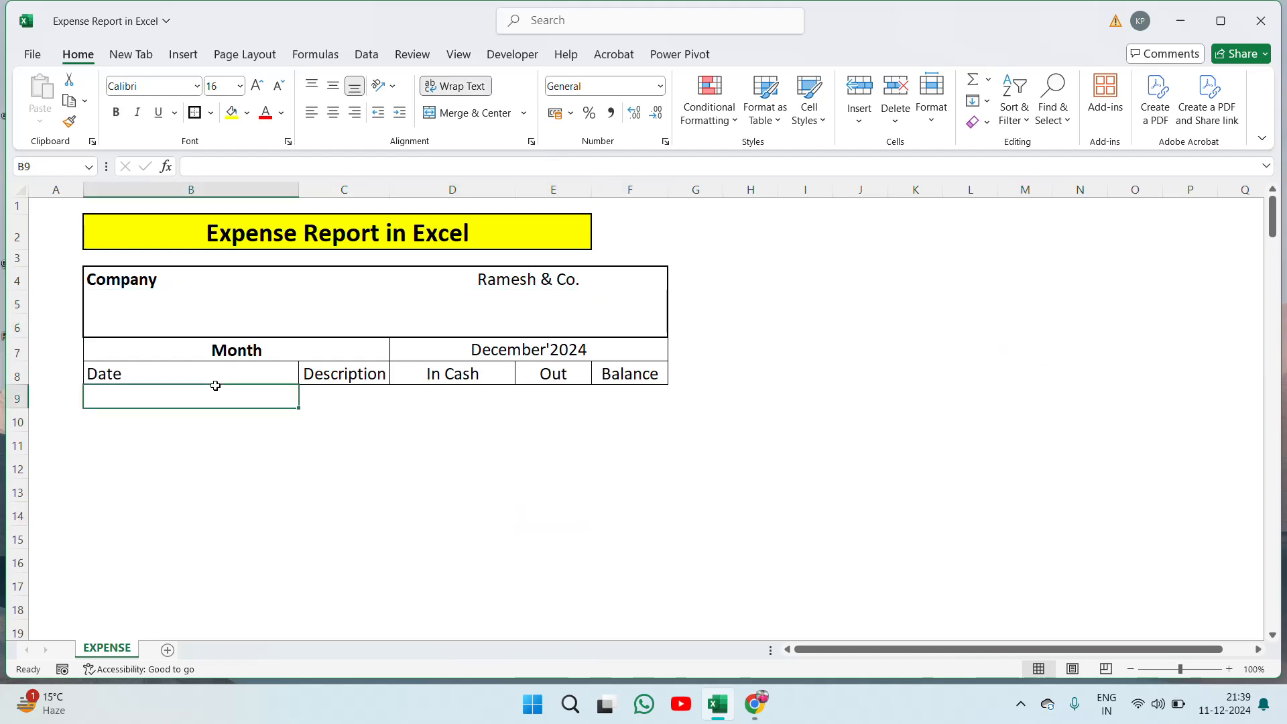
pyautogui.press('Up')
pyautogui.hotkey('shift', 'Right')
pyautogui.hotkey('shift', 'Right')
pyautogui.hotkey('shift', 'Right')
pyautogui.hotkey('shift', 'Right')
pyautogui.hotkey('shift', 'Down')
pyautogui.hotkey('shift', 'Down')
pyautogui.hotkey('shift', 'Down')
pyautogui.hotkey('shift', 'Down')
pyautogui.hotkey('shift', 'Down')
pyautogui.hotkey('shift', 'Down')
pyautogui.hotkey('shift', 'Down')
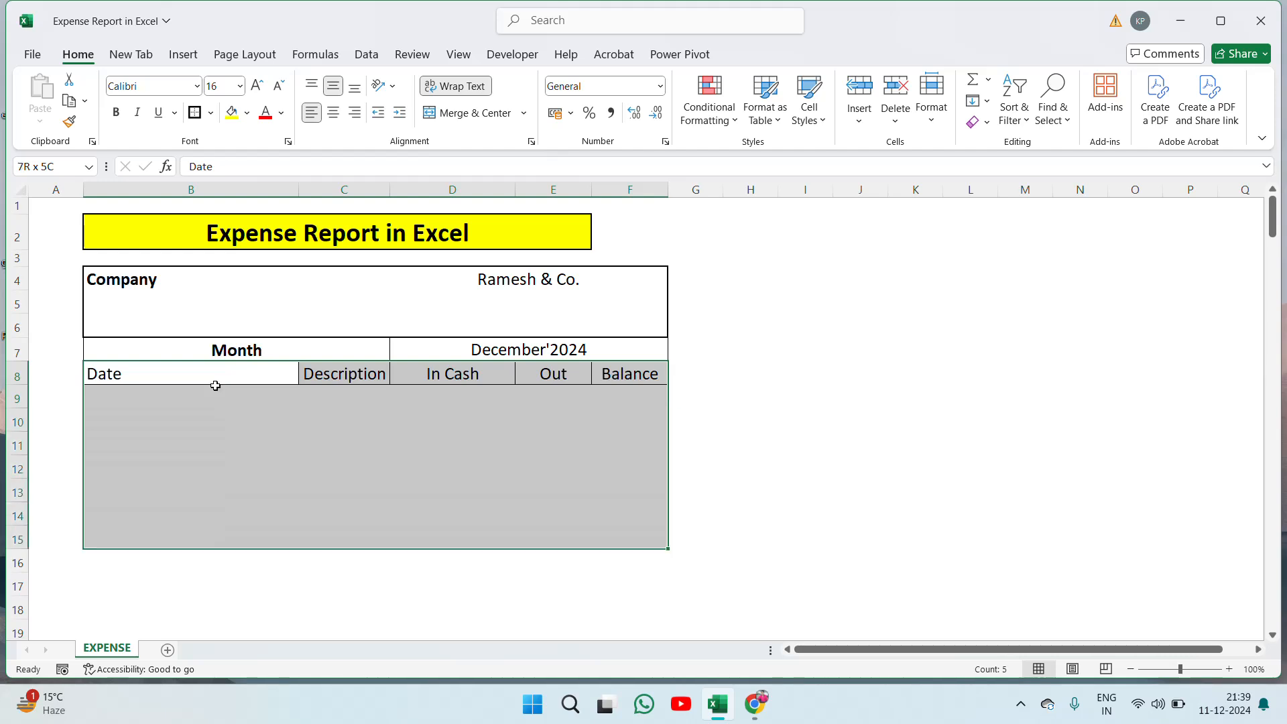
pyautogui.hotkey('shift', 'Down')
pyautogui.hotkey('shift', 'Down')
pyautogui.hotkey('shift', 'Down')
pyautogui.hotkey('shift', 'Down')
pyautogui.hotkey('shift', 'Down')
pyautogui.hotkey('shift', 'Down')
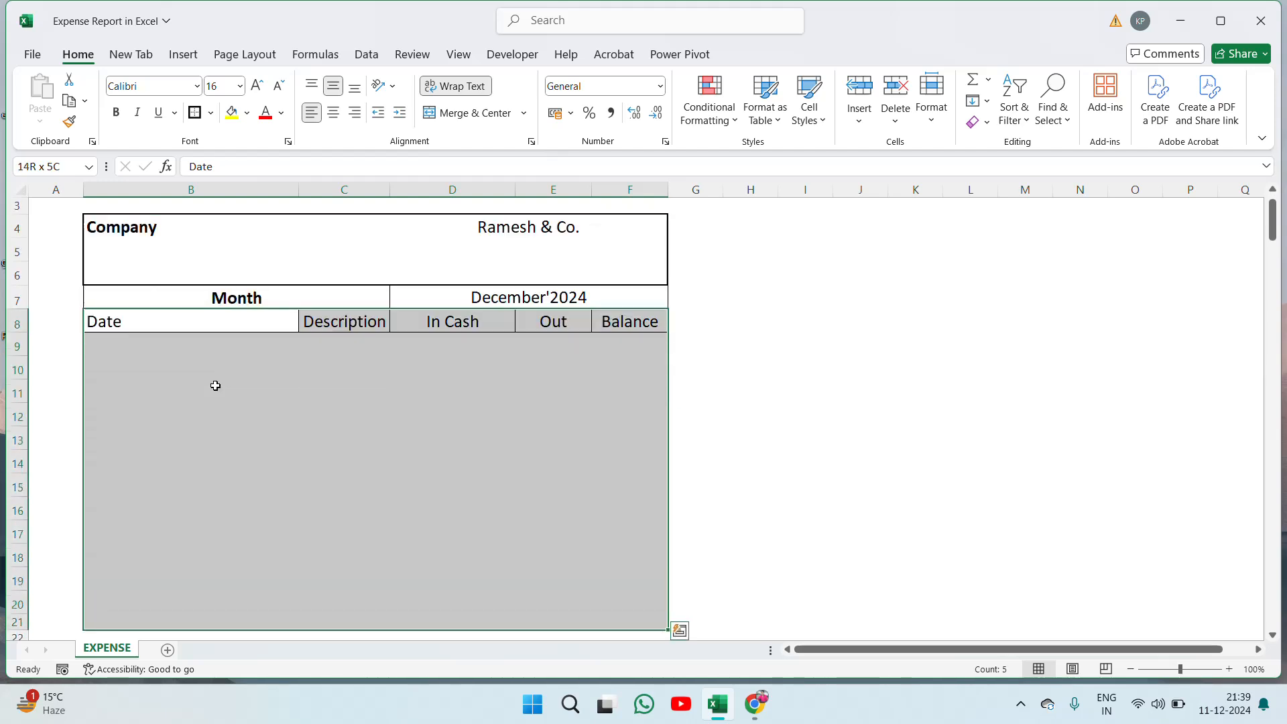
pyautogui.click(211, 112)
pyautogui.click(208, 284)
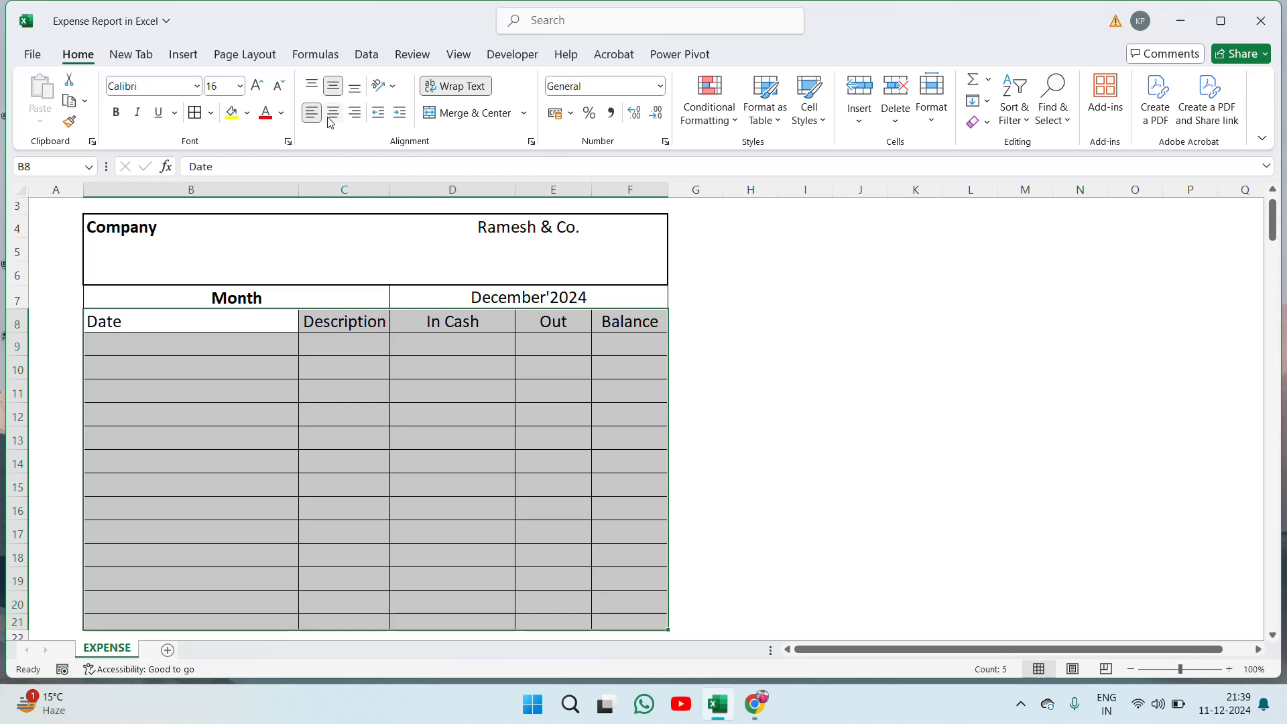
pyautogui.click(357, 313)
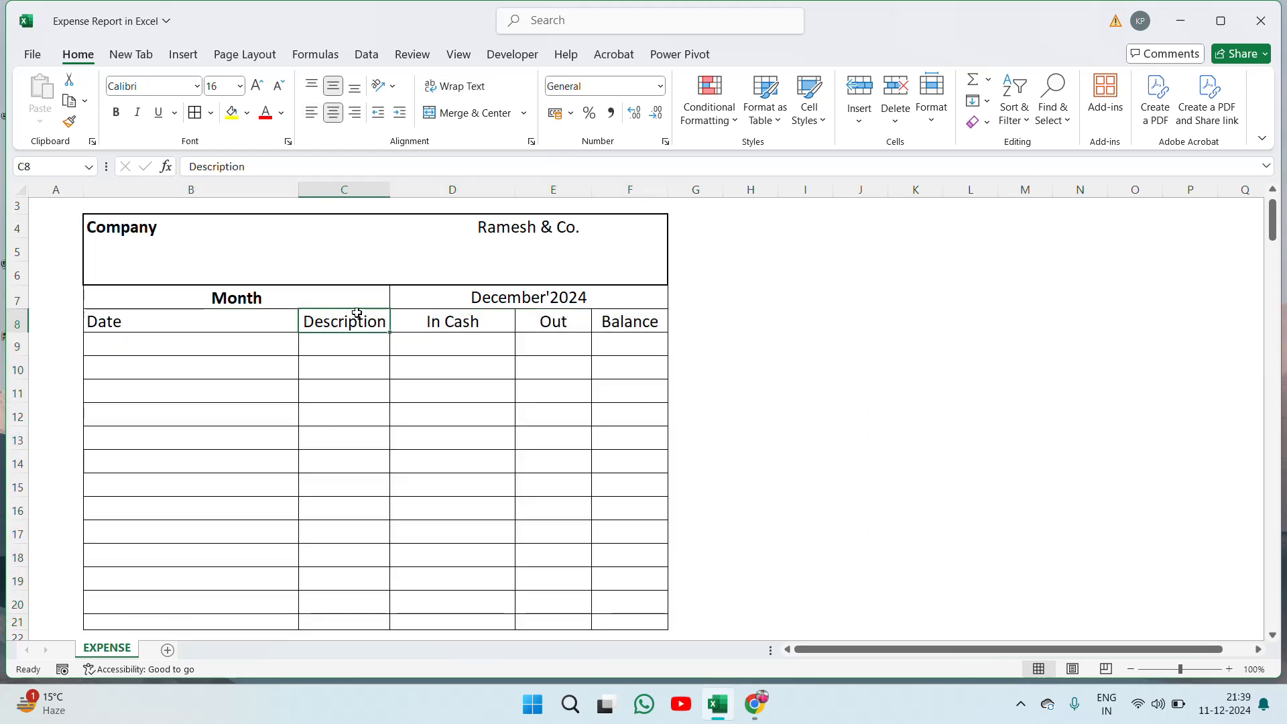
pyautogui.click(459, 322)
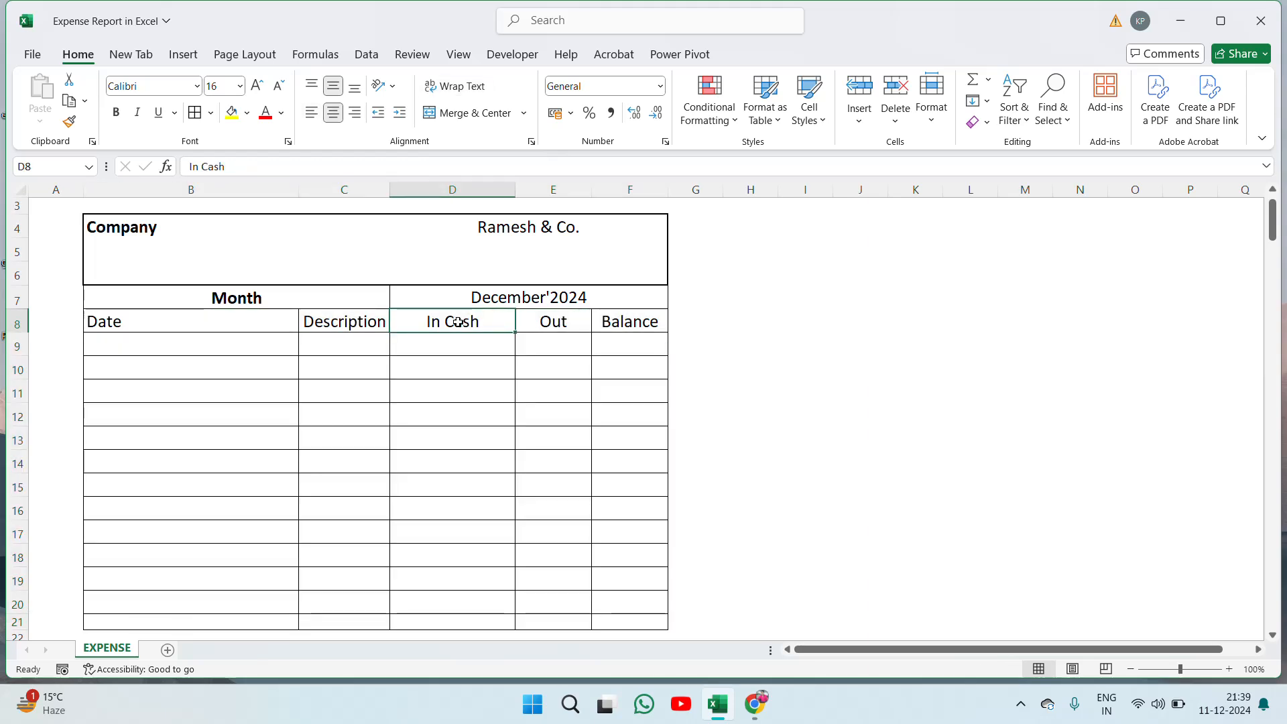
# Step: Enter the date 1-Dec in B9, the first entry row of the Date column
pyautogui.press('Down')
pyautogui.press('Left')
pyautogui.press('Left')
pyautogui.press('Left')
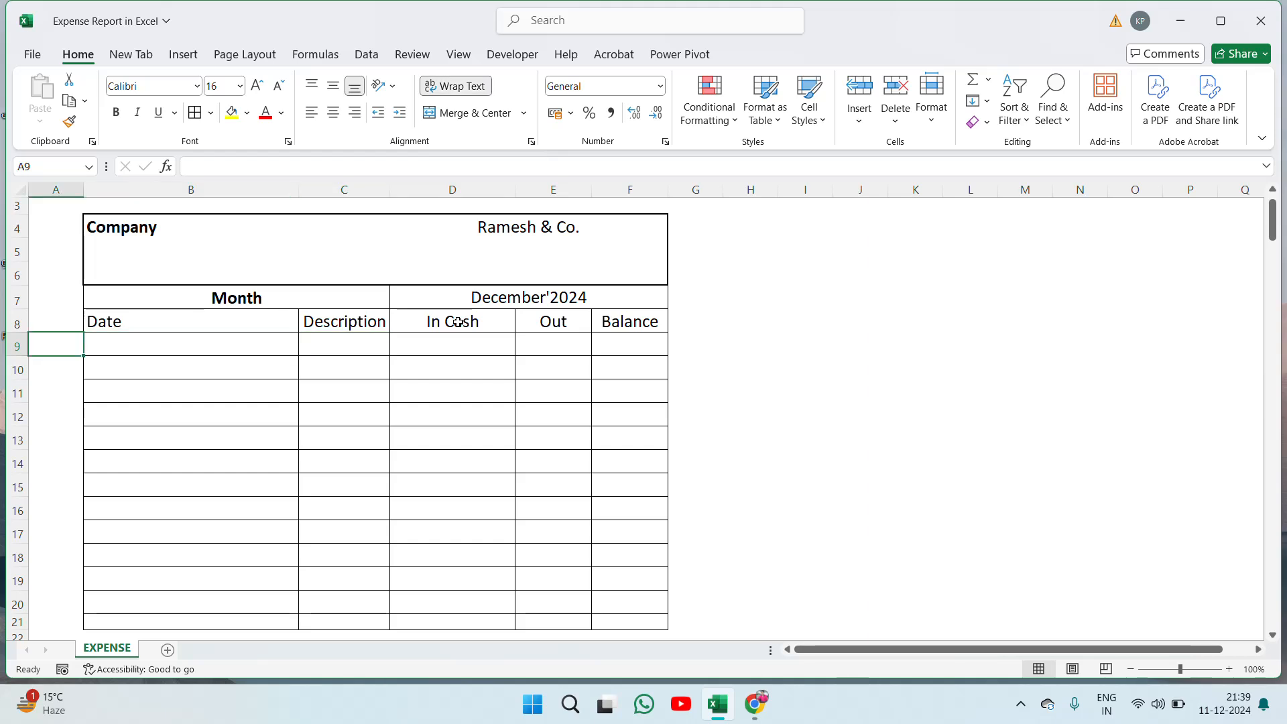
pyautogui.press('Right')
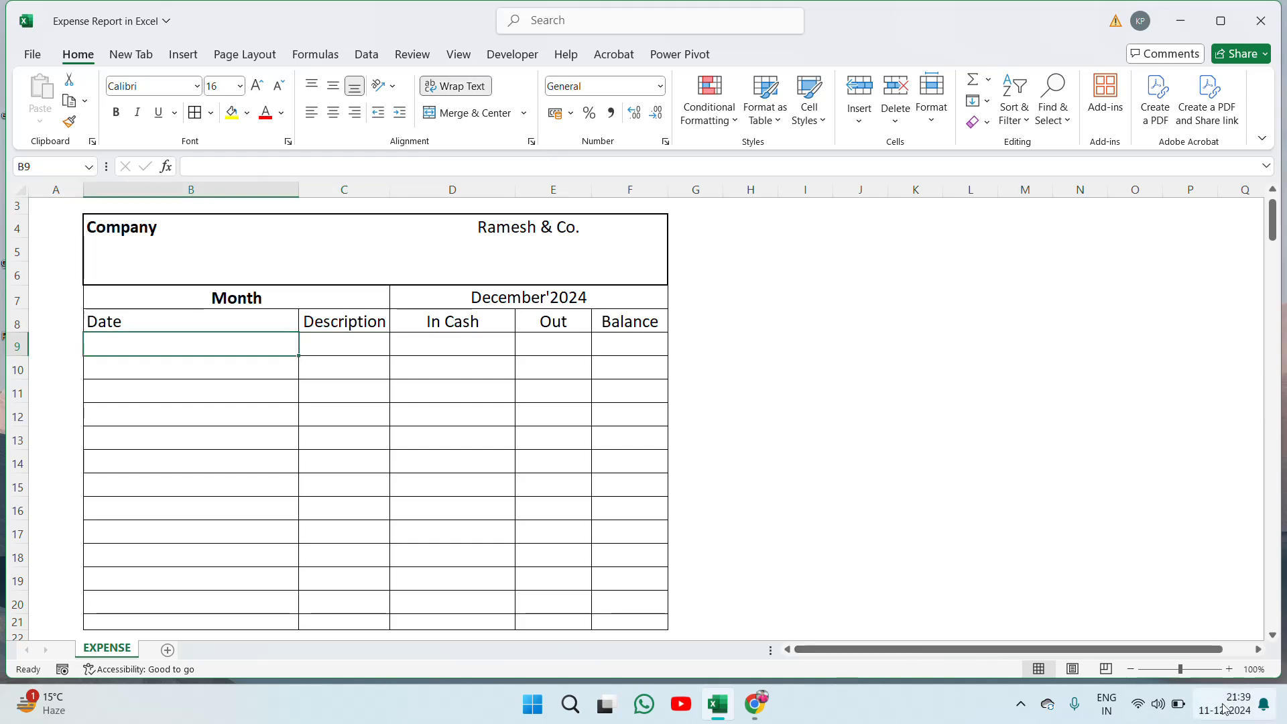
pyautogui.moveTo(1180, 670); pyautogui.dragTo(1187, 672)
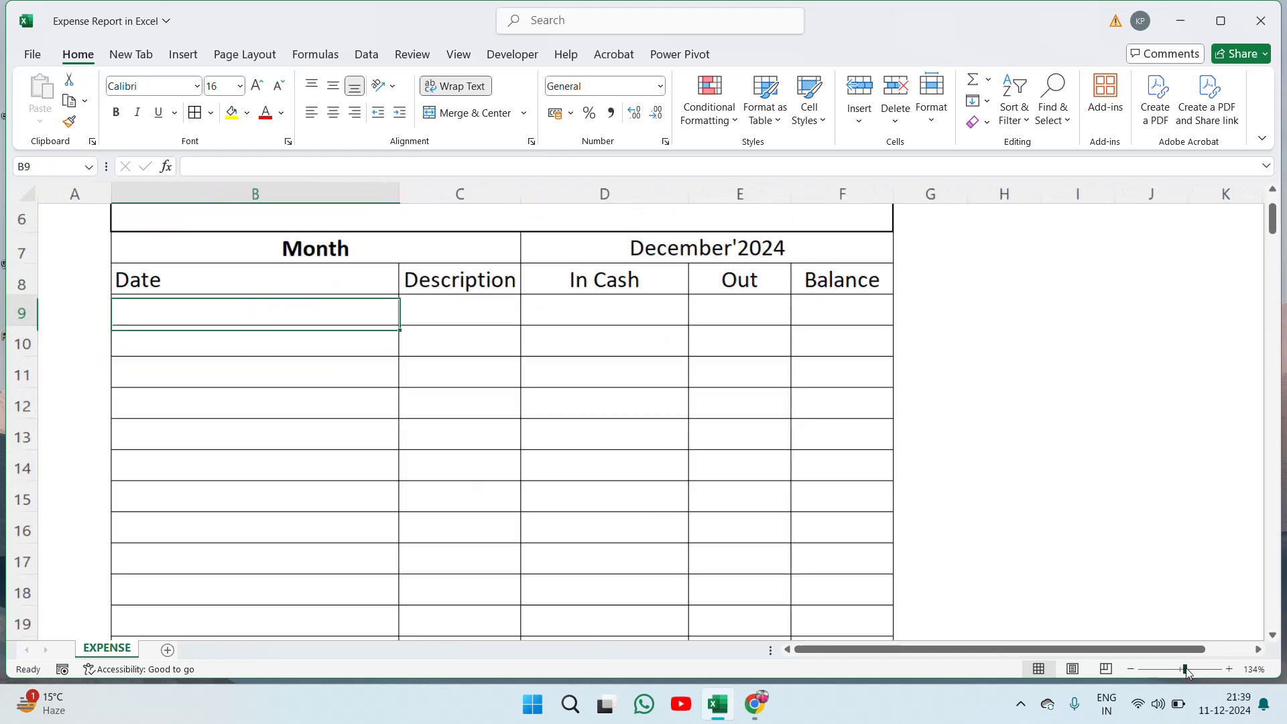
pyautogui.press('Up')
pyautogui.press('Up')
pyautogui.press('Up')
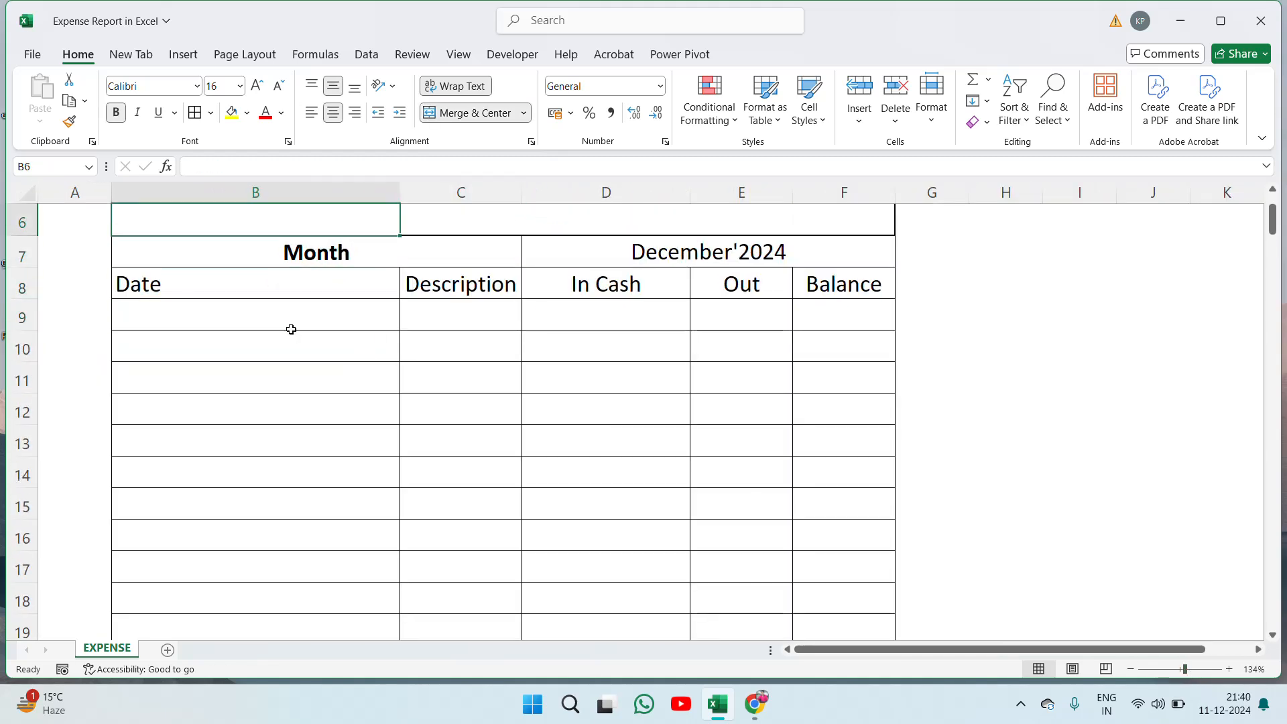
pyautogui.press('Up')
pyautogui.press('Down')
pyautogui.press('Down')
pyautogui.press('Down')
pyautogui.press('Down')
pyautogui.write('1')
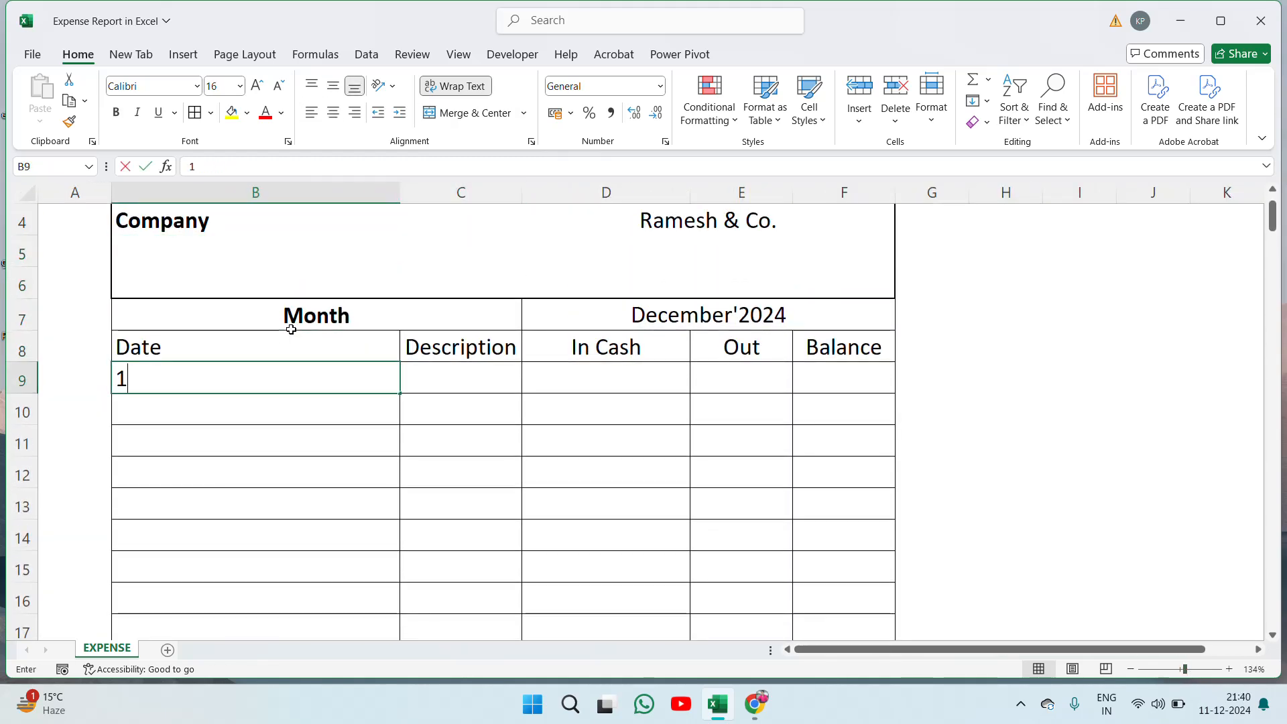
pyautogui.write('-De')
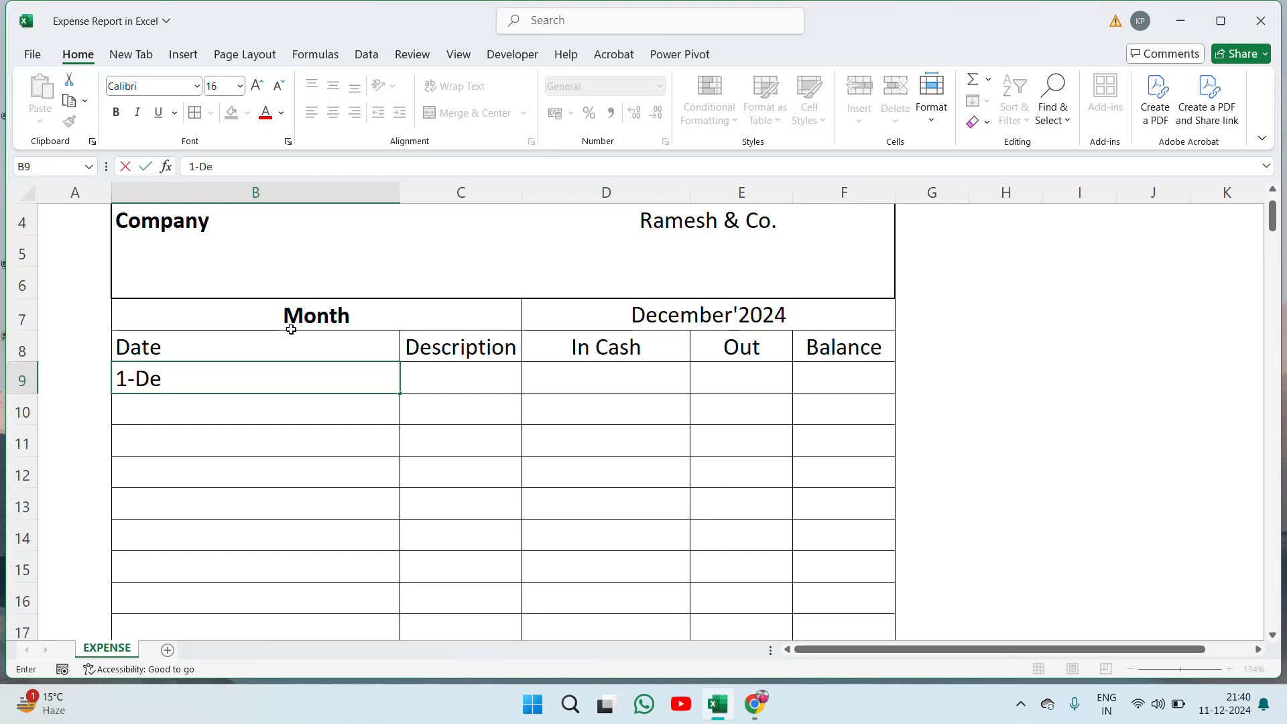
pyautogui.write('c')
pyautogui.press('Tab')
pyautogui.press('Left')
pyautogui.press('Left')
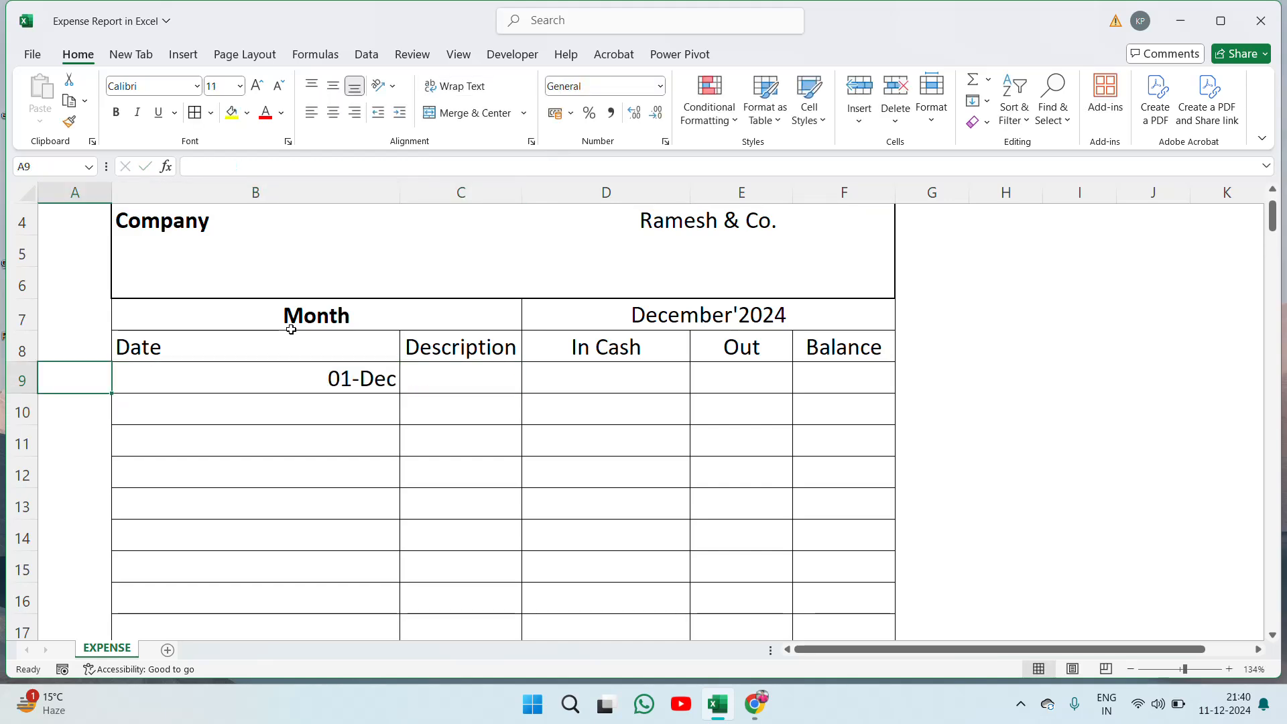
pyautogui.press('Right')
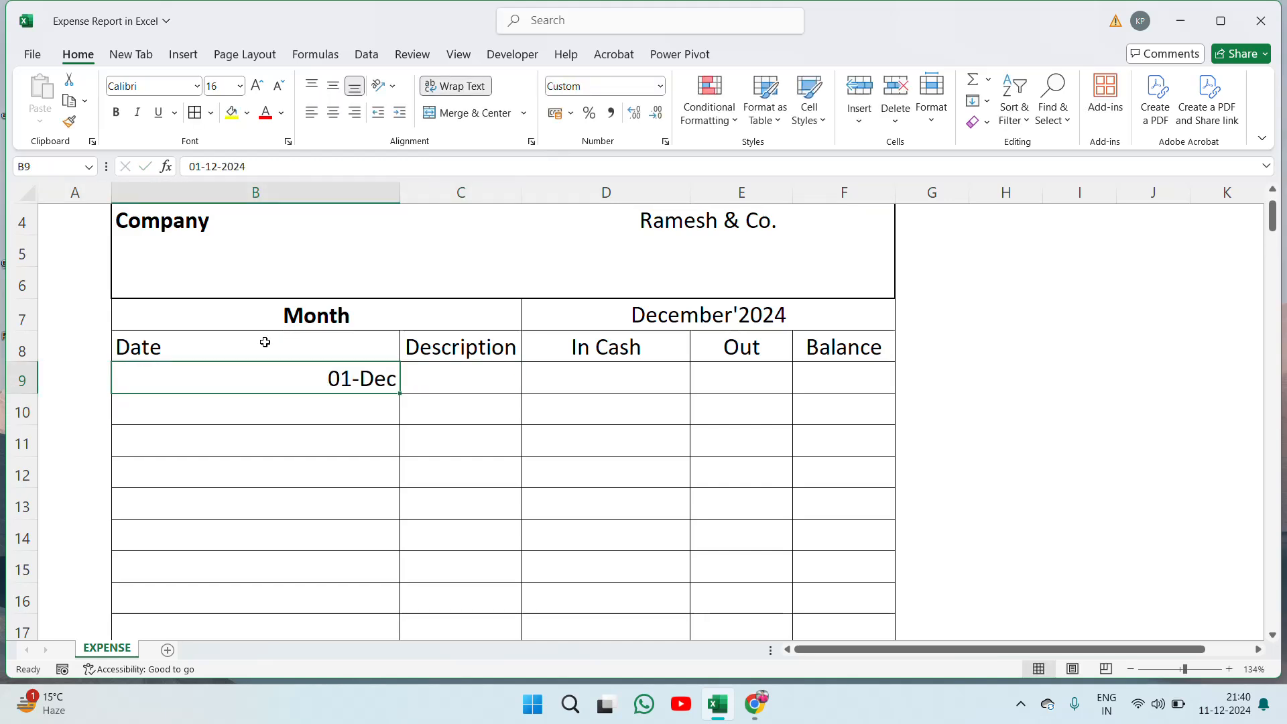
# Step: Enter 10000 in F9 as the balance of the first entry row
pyautogui.click(829, 382)
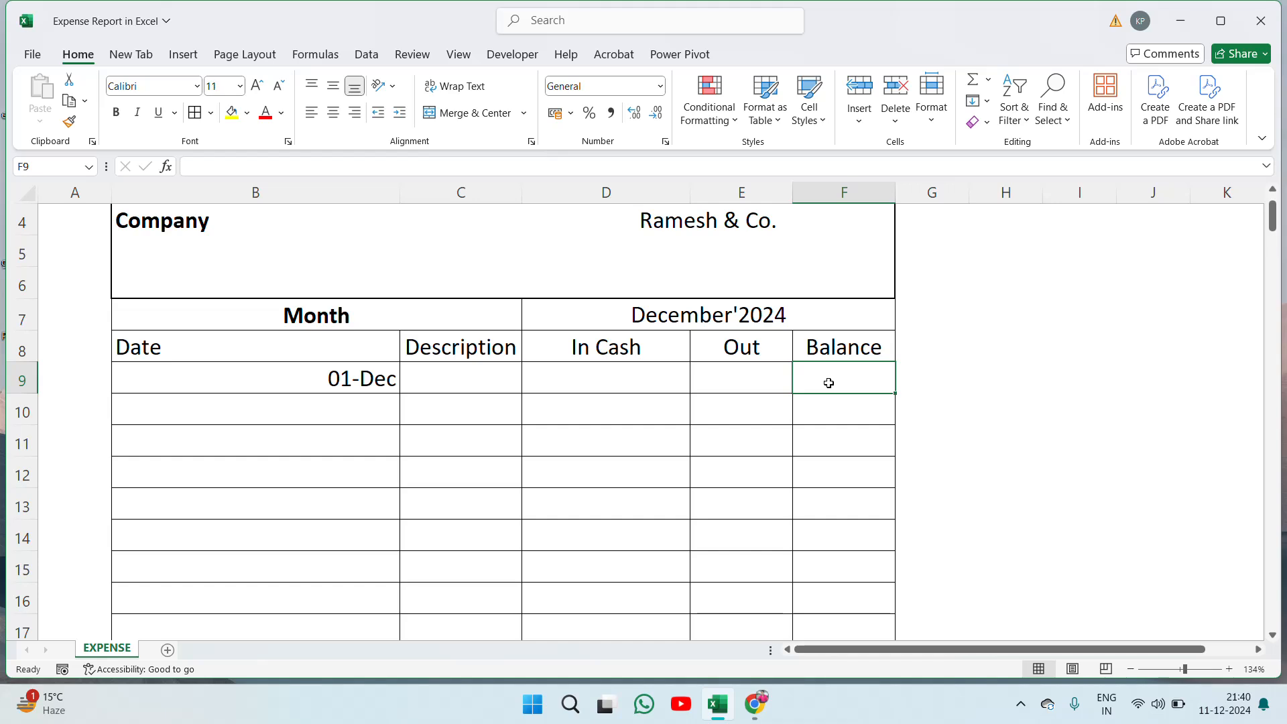
pyautogui.click(298, 372)
pyautogui.click(617, 380)
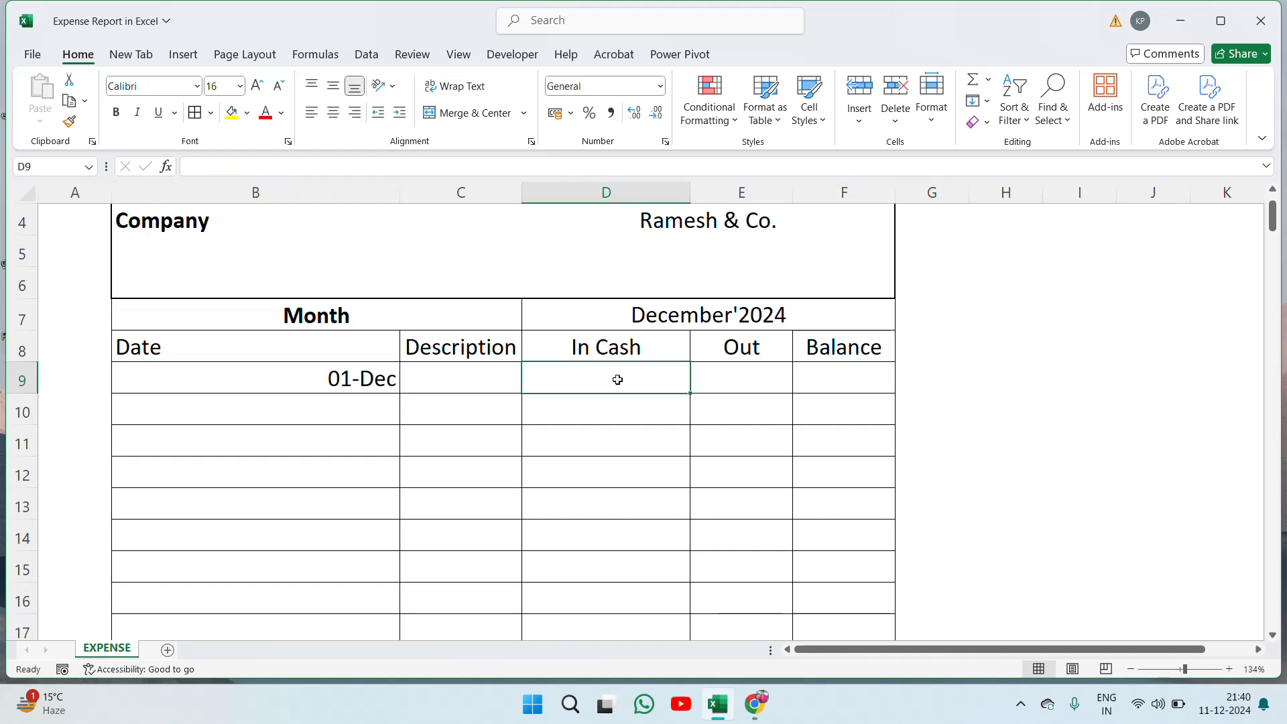
pyautogui.click(831, 386)
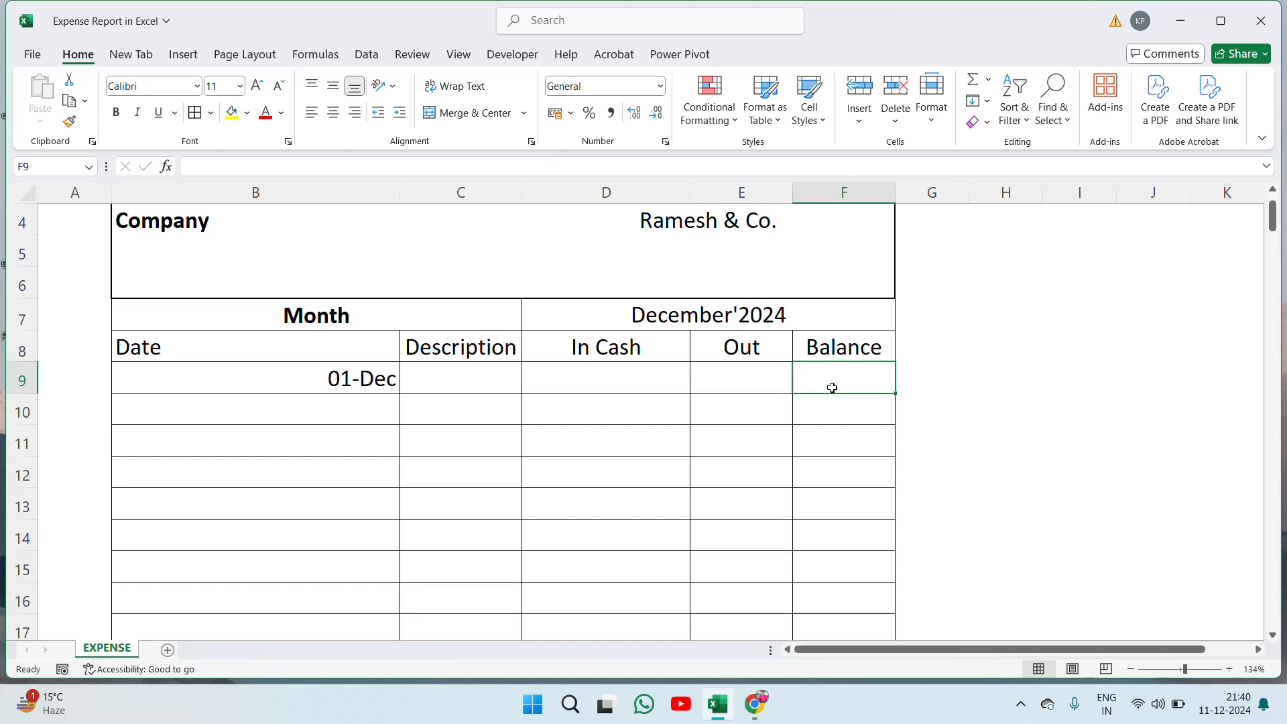
pyautogui.write('500')
pyautogui.press('Escape')
pyautogui.write('10000')
pyautogui.press('Return')
pyautogui.click(832, 387)
# Step: Change the Balance column header in F8 to "Opening Balance"
pyautogui.click(850, 355)
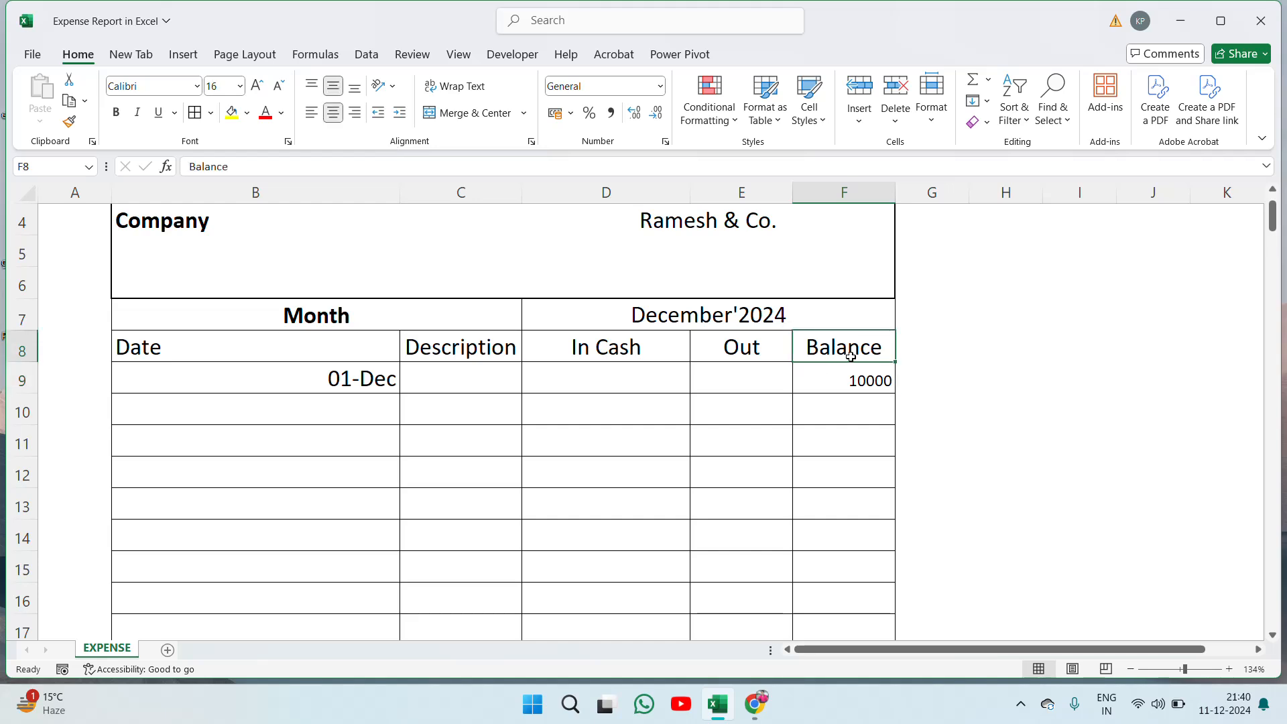
pyautogui.press('F2')
pyautogui.write('2')
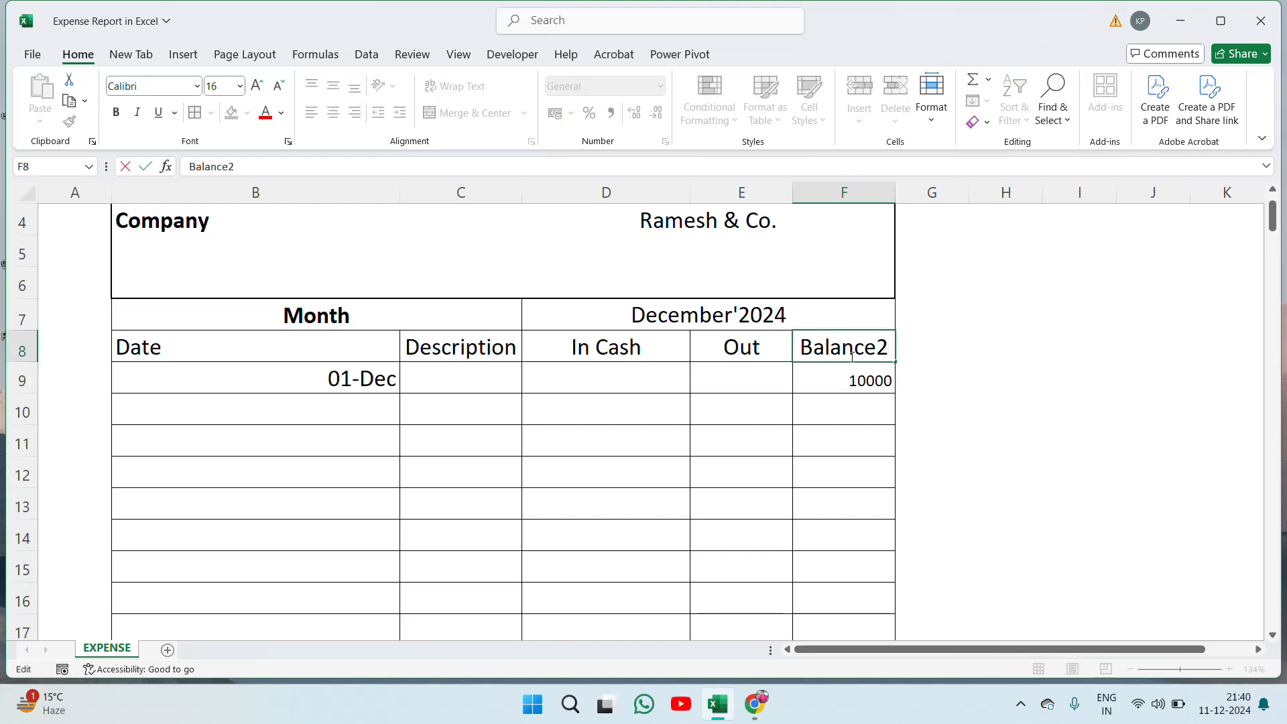
pyautogui.hotkey('shift', 'Left')
pyautogui.press('BackSpace')
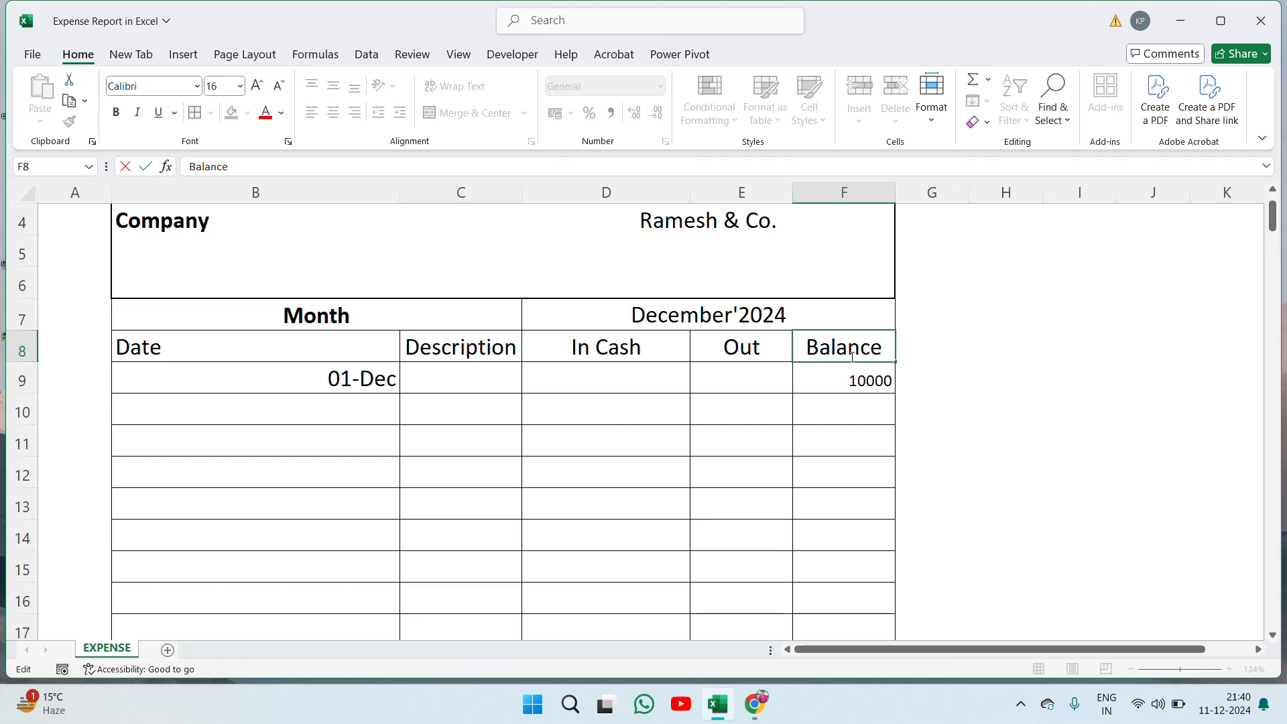
pyautogui.press('Home')
pyautogui.write('Opening')
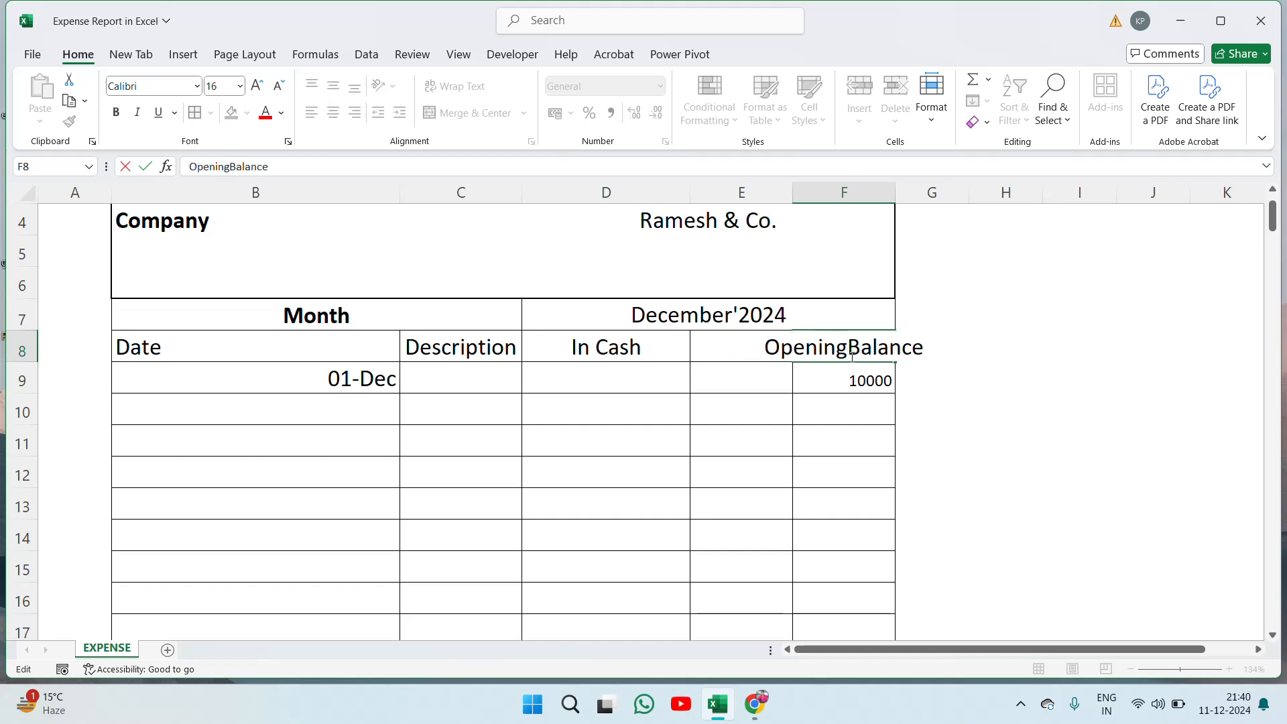
pyautogui.hotkey('ctrl', 'Return')
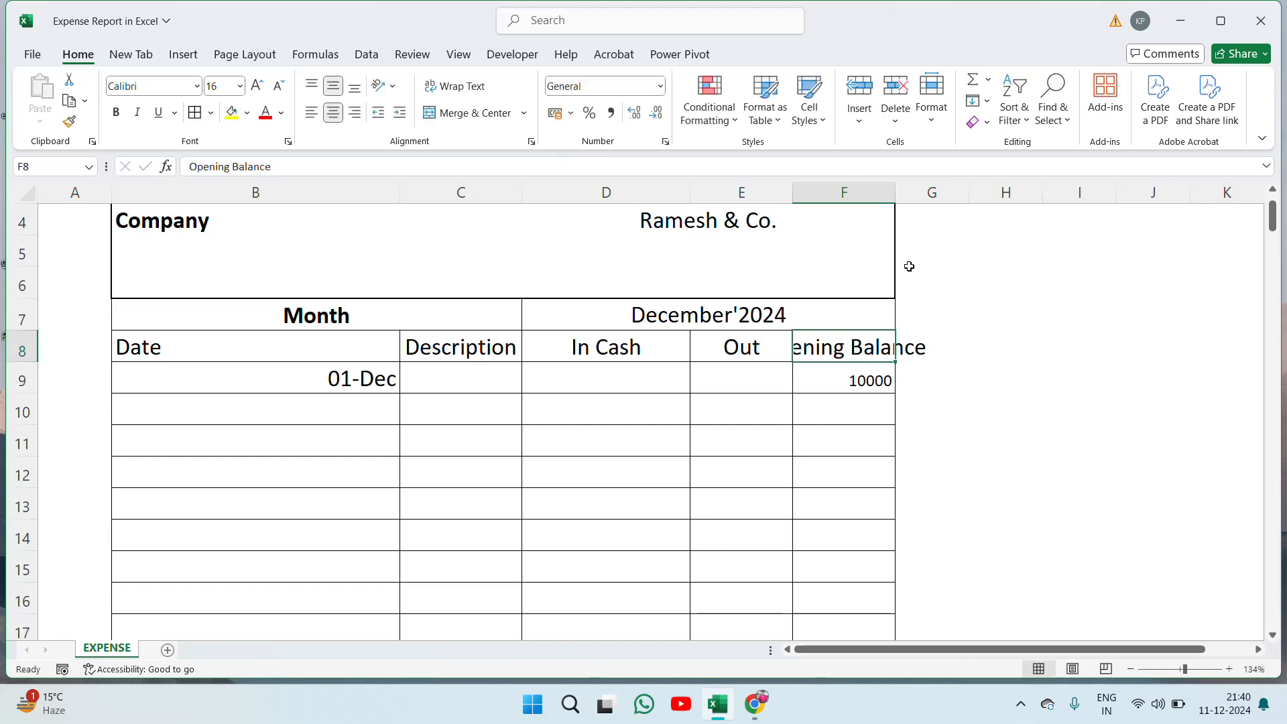
# Step: Split the Opening Balance header in F8 onto two lines before "Balance" and widen column F
pyautogui.press('F2')
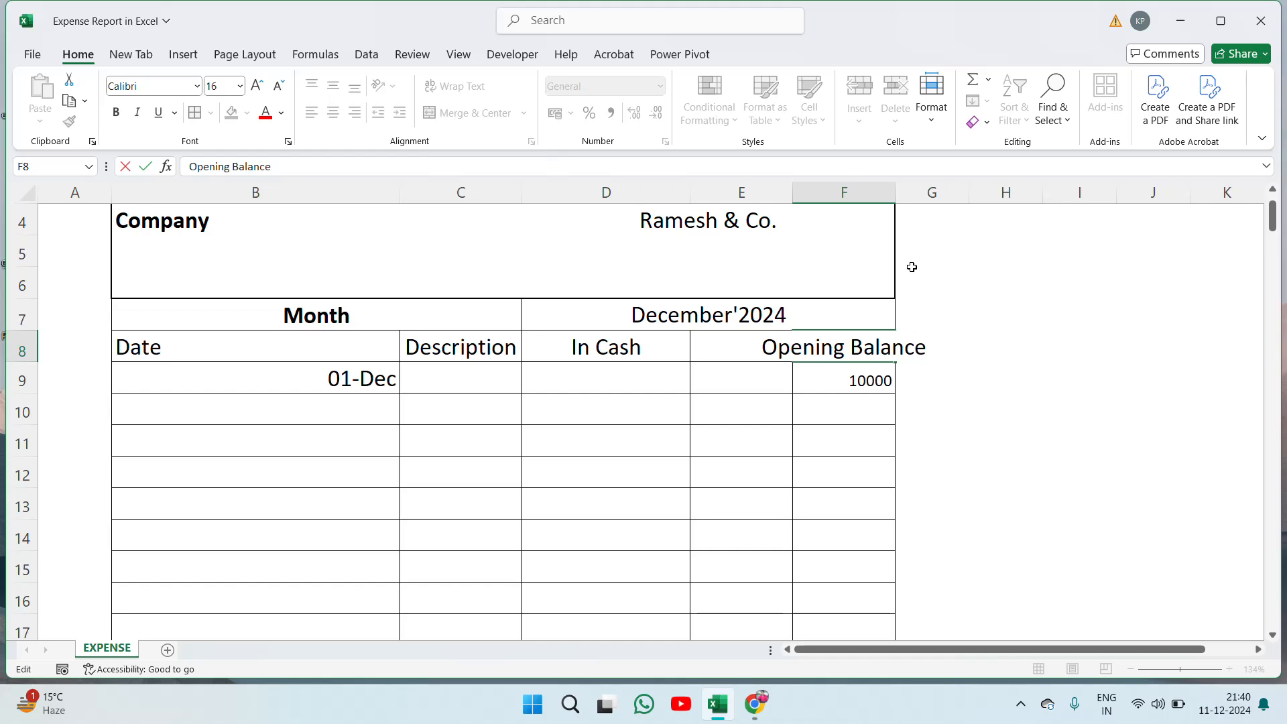
pyautogui.press('Left')
pyautogui.press('Left')
pyautogui.press('Left')
pyautogui.press('Left')
pyautogui.press('Left')
pyautogui.press('Left')
pyautogui.press('Left')
pyautogui.hotkey('alt', 'Return')
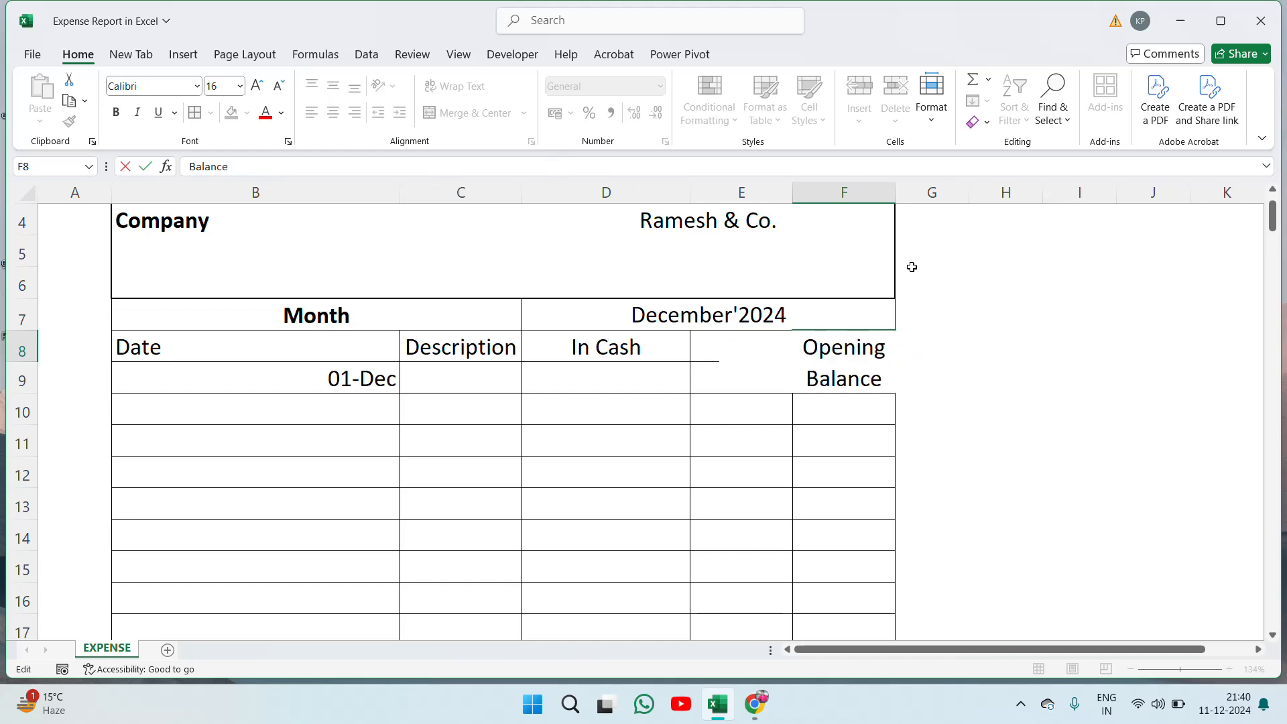
pyautogui.hotkey('ctrl', 'Return')
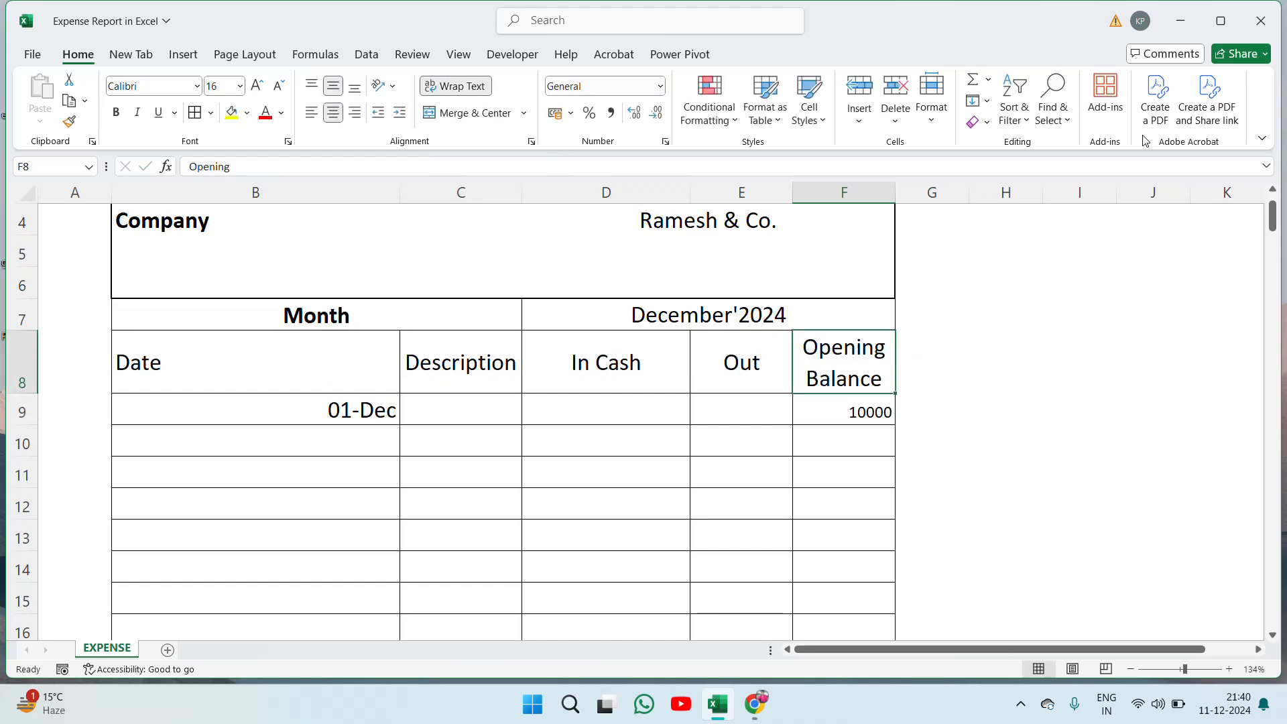
pyautogui.moveTo(896, 192); pyautogui.dragTo(952, 192)
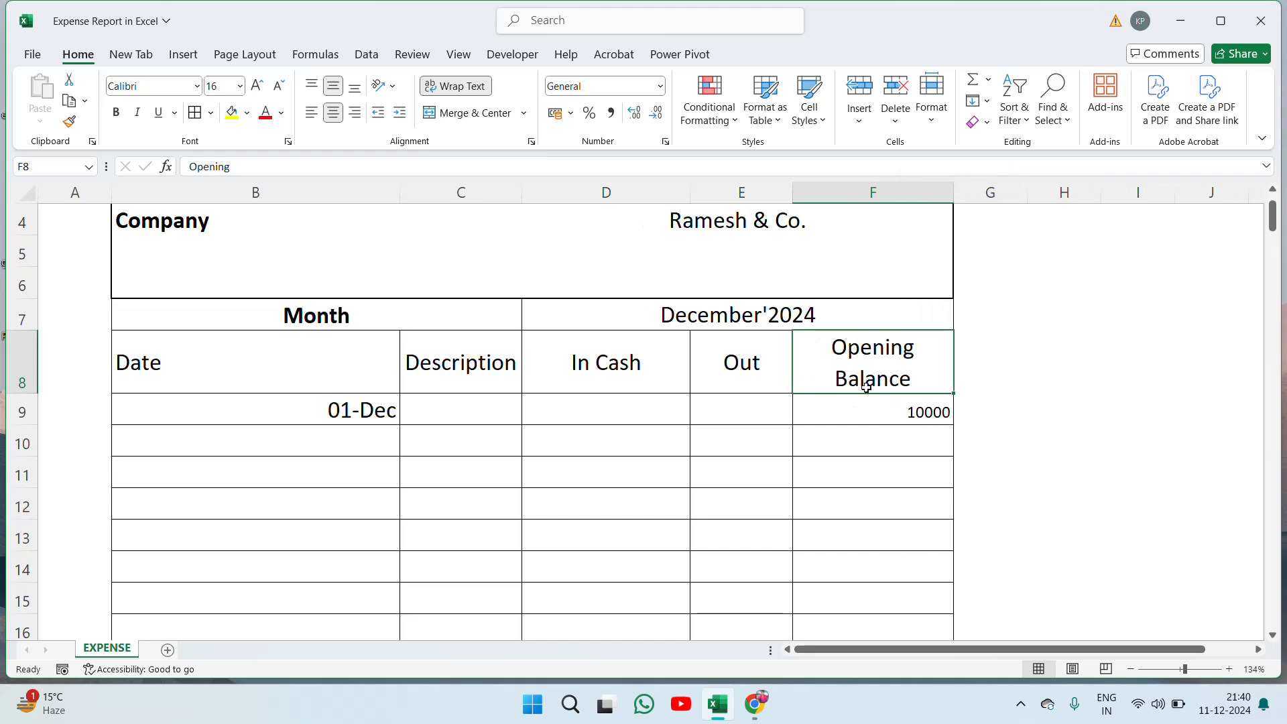
# Step: Center the opening balance amount in F9 and set its font size to 16
pyautogui.click(882, 421)
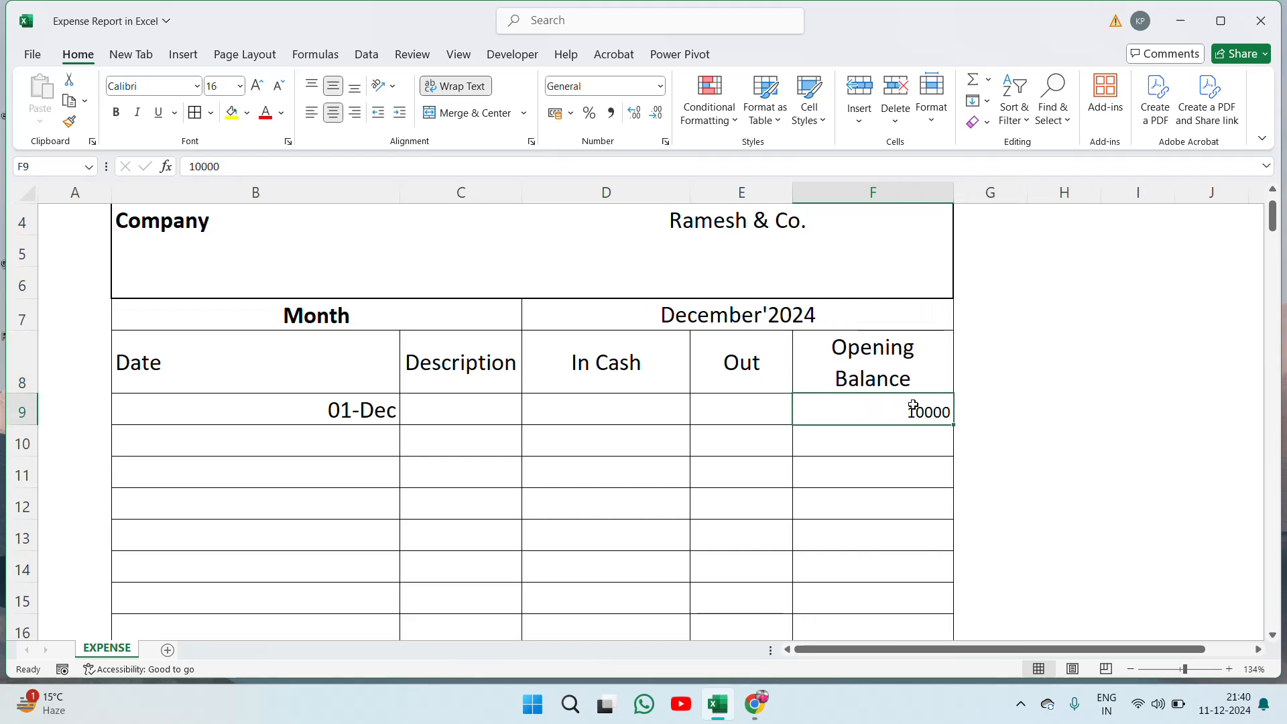
pyautogui.click(333, 112)
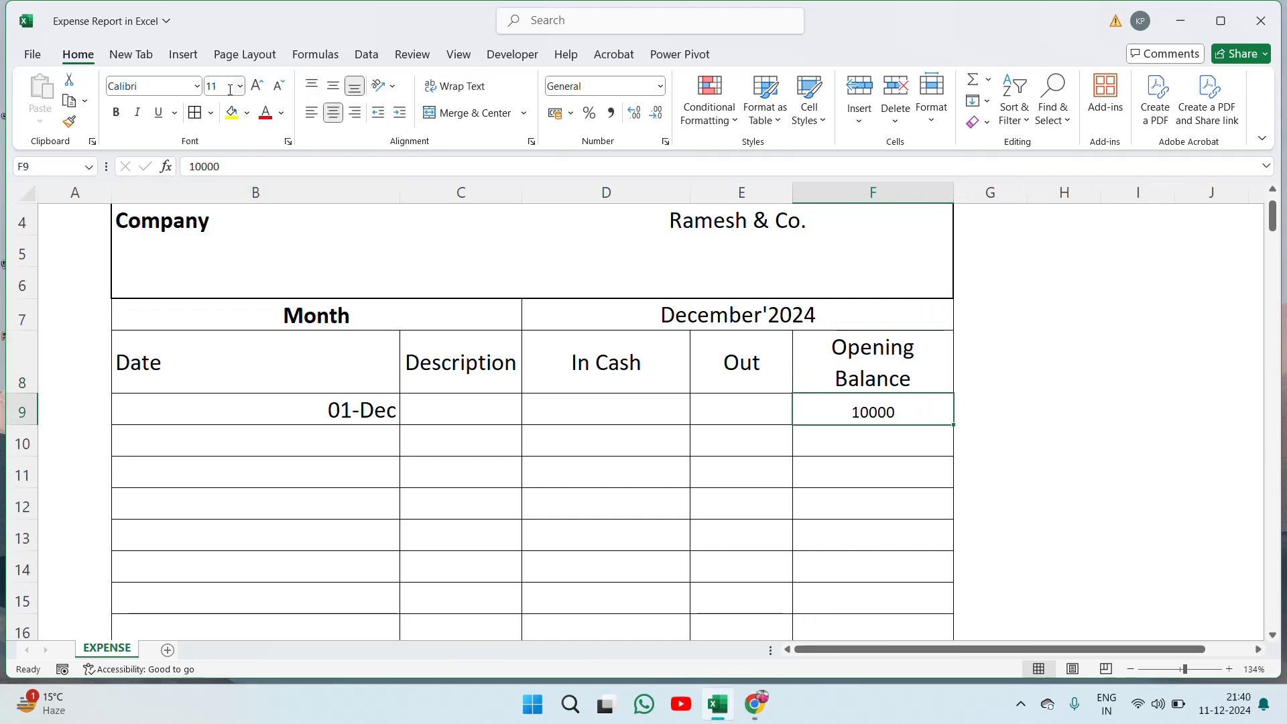
pyautogui.press('Return')
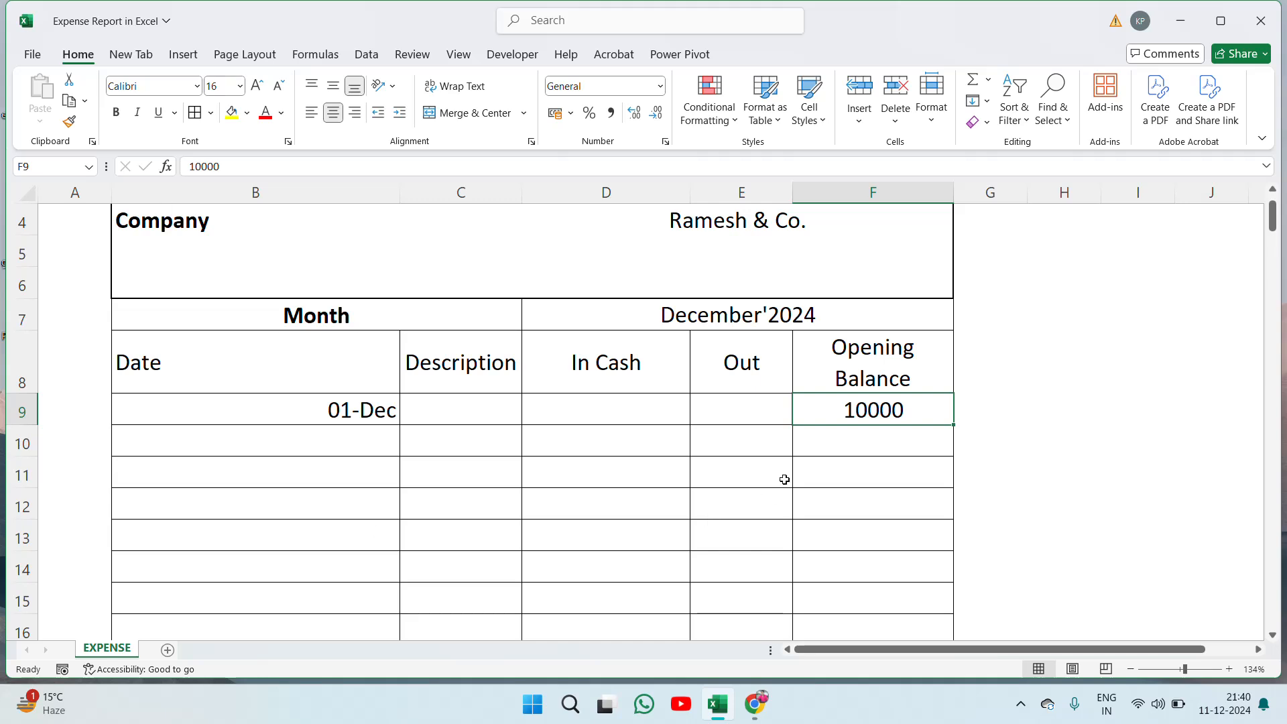
pyautogui.press('Left')
pyautogui.press('Left')
pyautogui.press('Left')
pyautogui.press('Left')
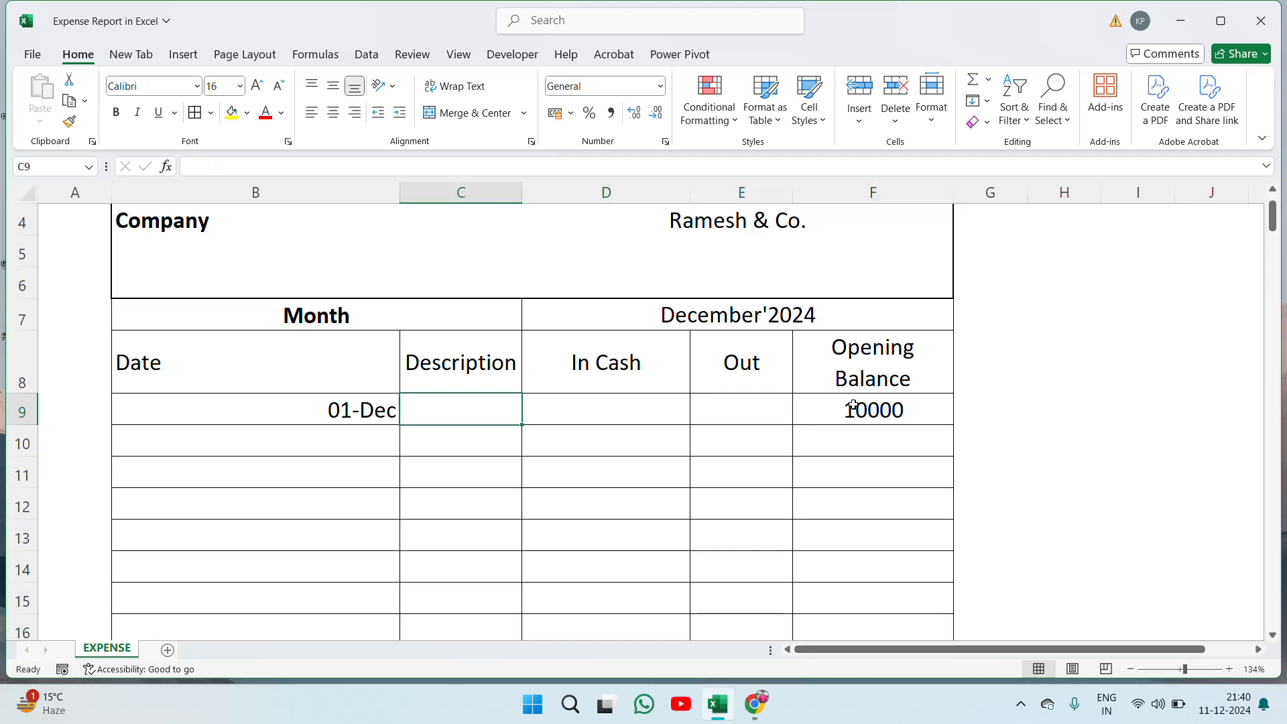
pyautogui.hotkey('shift', 'Right')
pyautogui.hotkey('shift', 'Right')
pyautogui.hotkey('shift', 'Right')
pyautogui.hotkey('shift', 'Right')
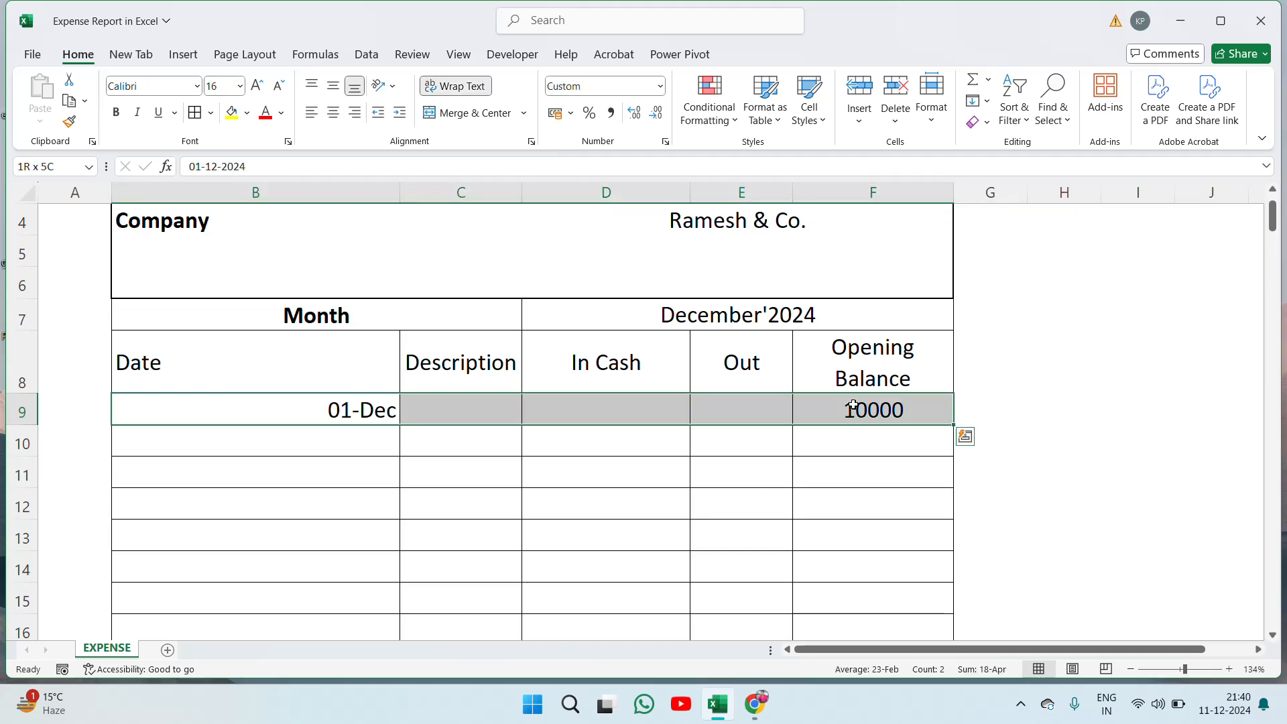
pyautogui.click(891, 451)
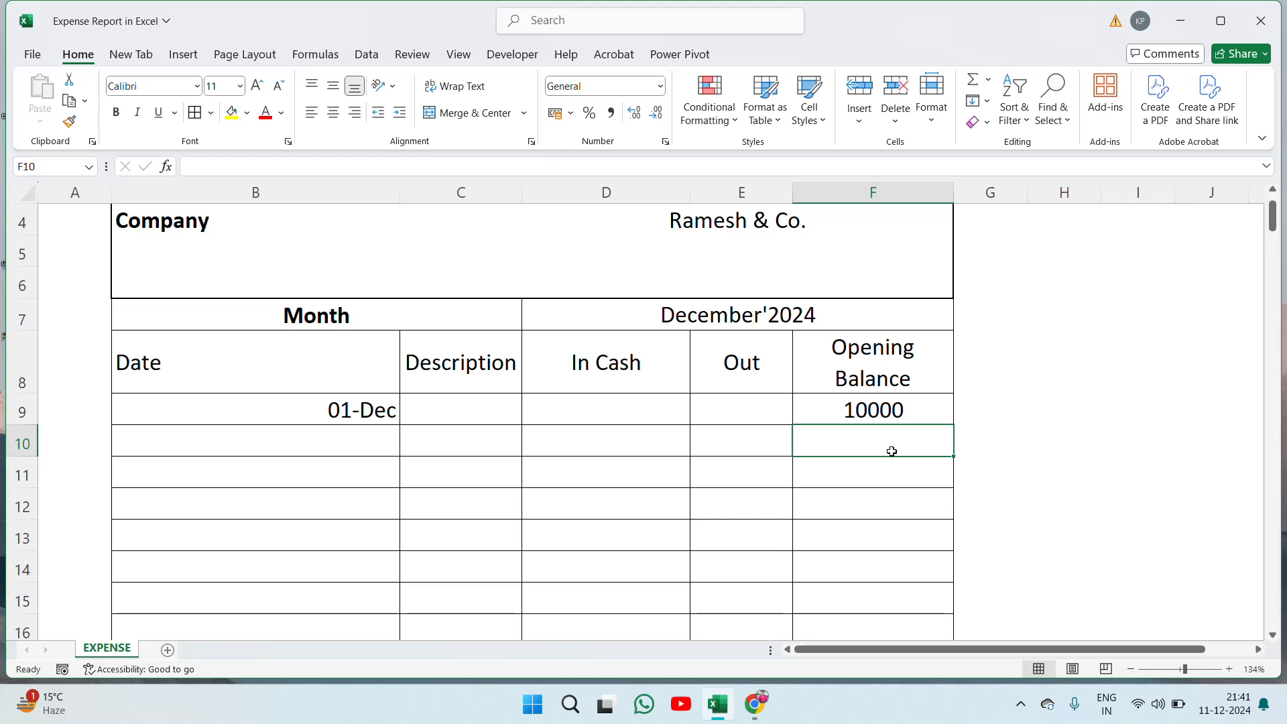
# Step: Enter "Mobile Bill" in B10, below the first date
pyautogui.click(311, 442)
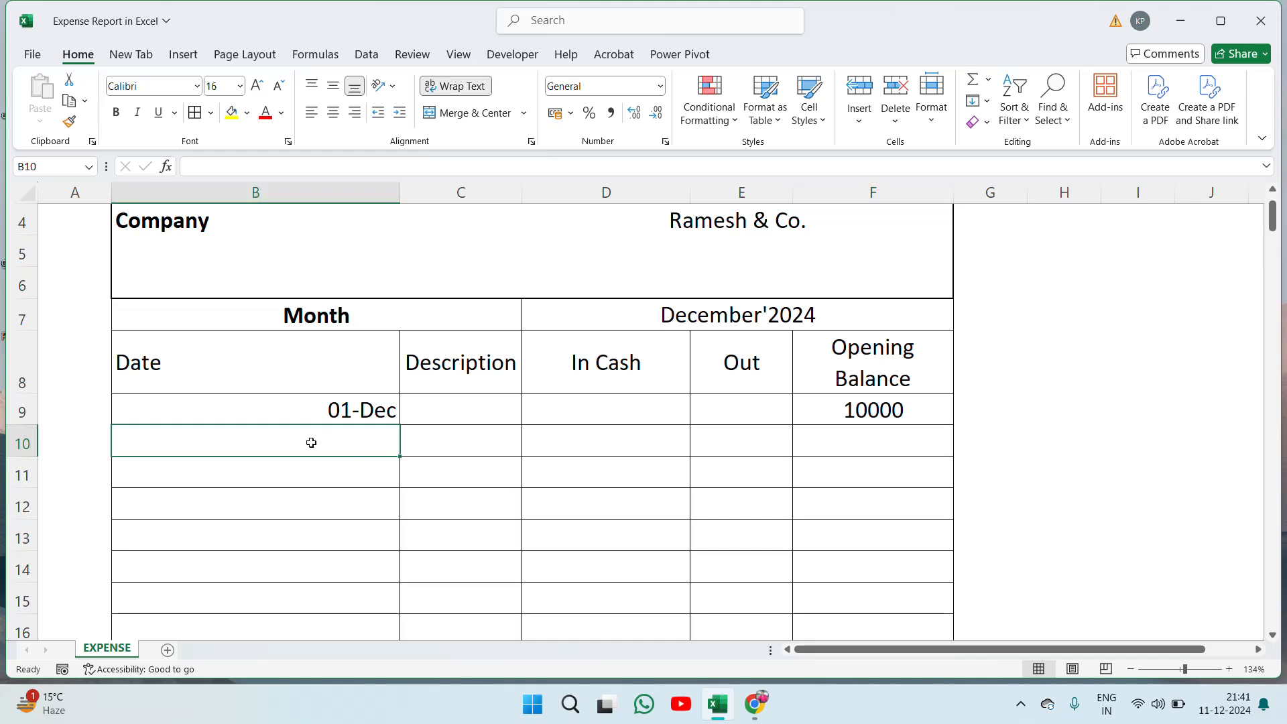
pyautogui.write('Mobibe')
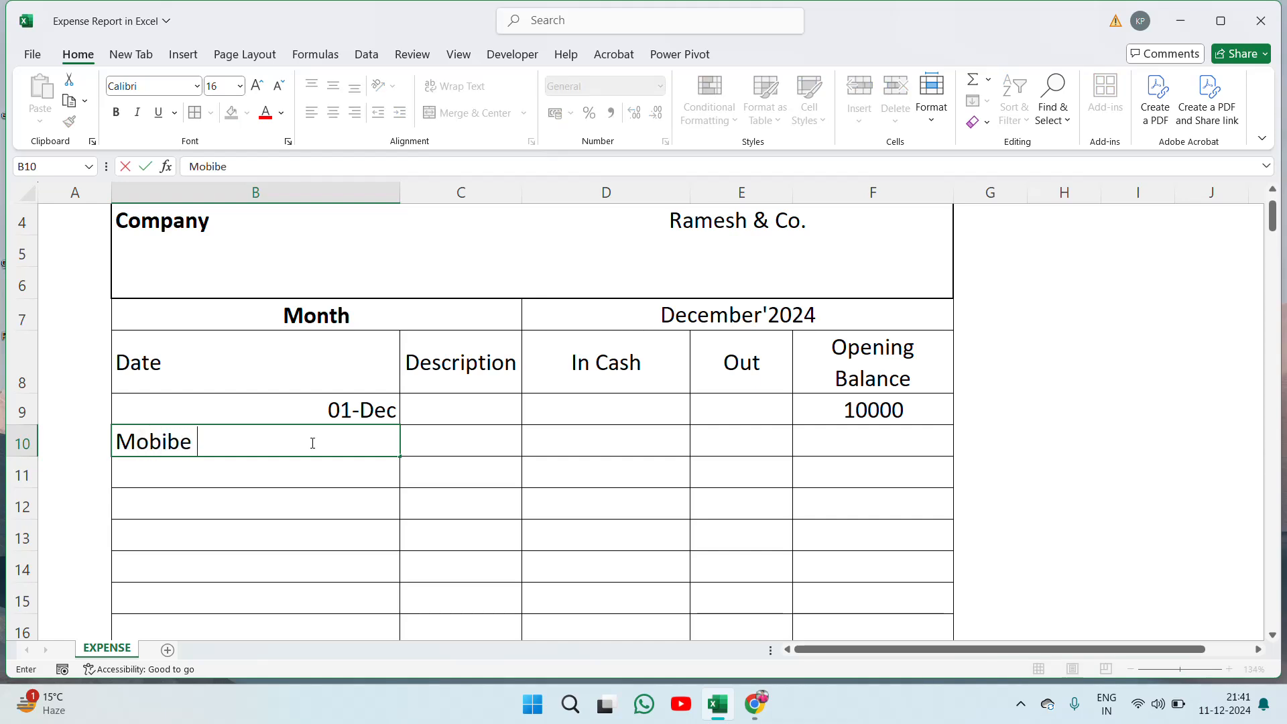
pyautogui.press('BackSpace')
pyautogui.press('BackSpace')
pyautogui.write('le Vill')
pyautogui.press('BackSpace')
pyautogui.press('BackSpace')
pyautogui.press('BackSpace')
pyautogui.press('BackSpace')
pyautogui.press('BackSpace')
pyautogui.write('Bill')
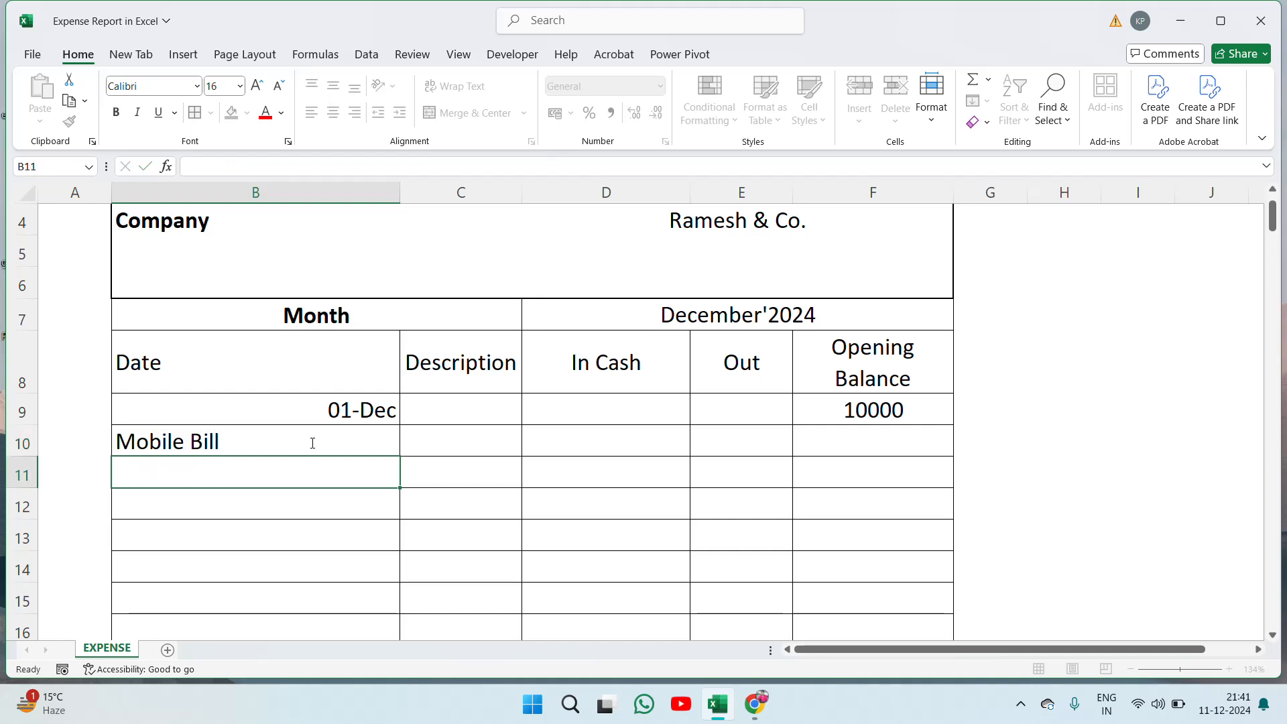
pyautogui.hotkey('ctrl', 'Return')
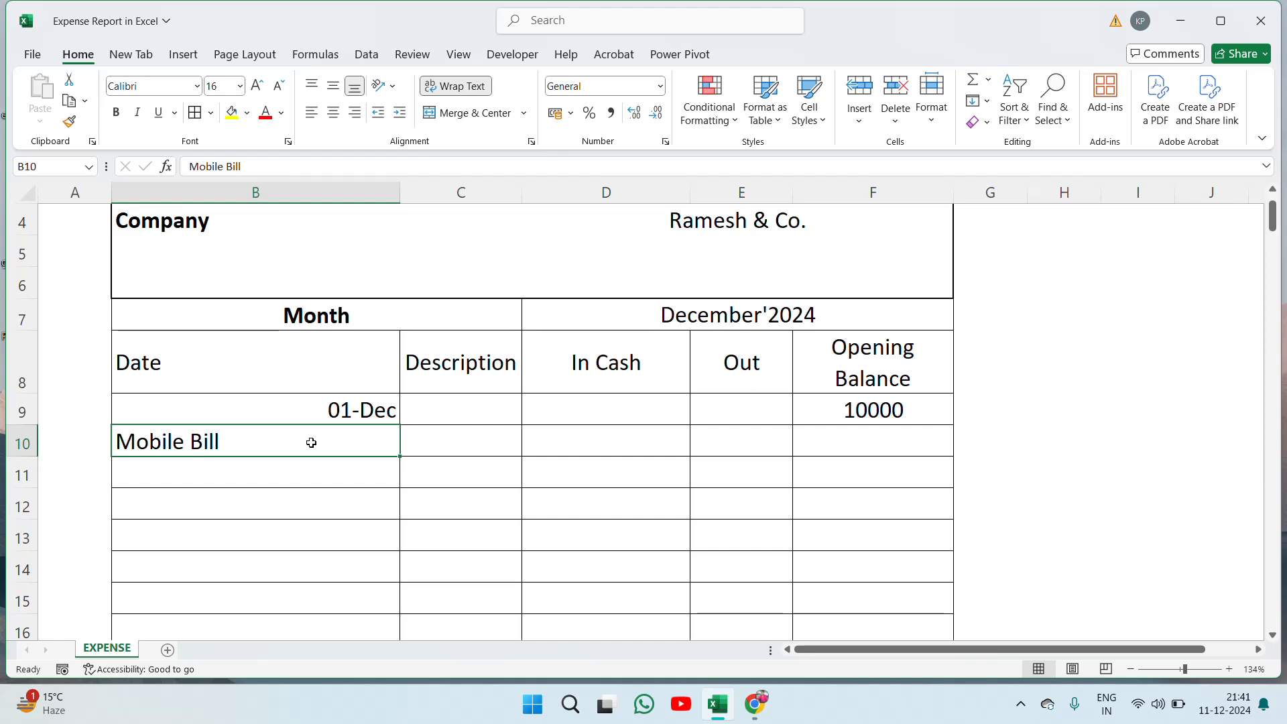
# Step: Insert a new column before the Description column and enter "Category" as its header in C8
pyautogui.click(456, 191)
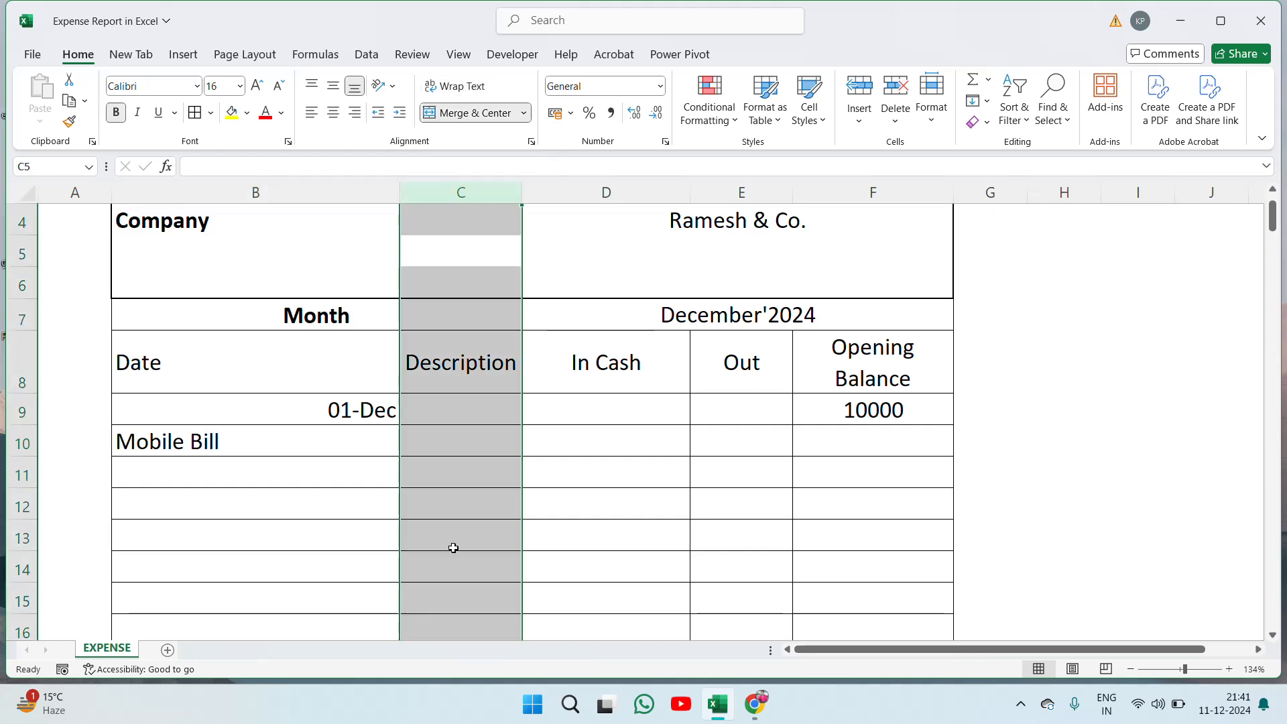
pyautogui.rightClick(451, 548)
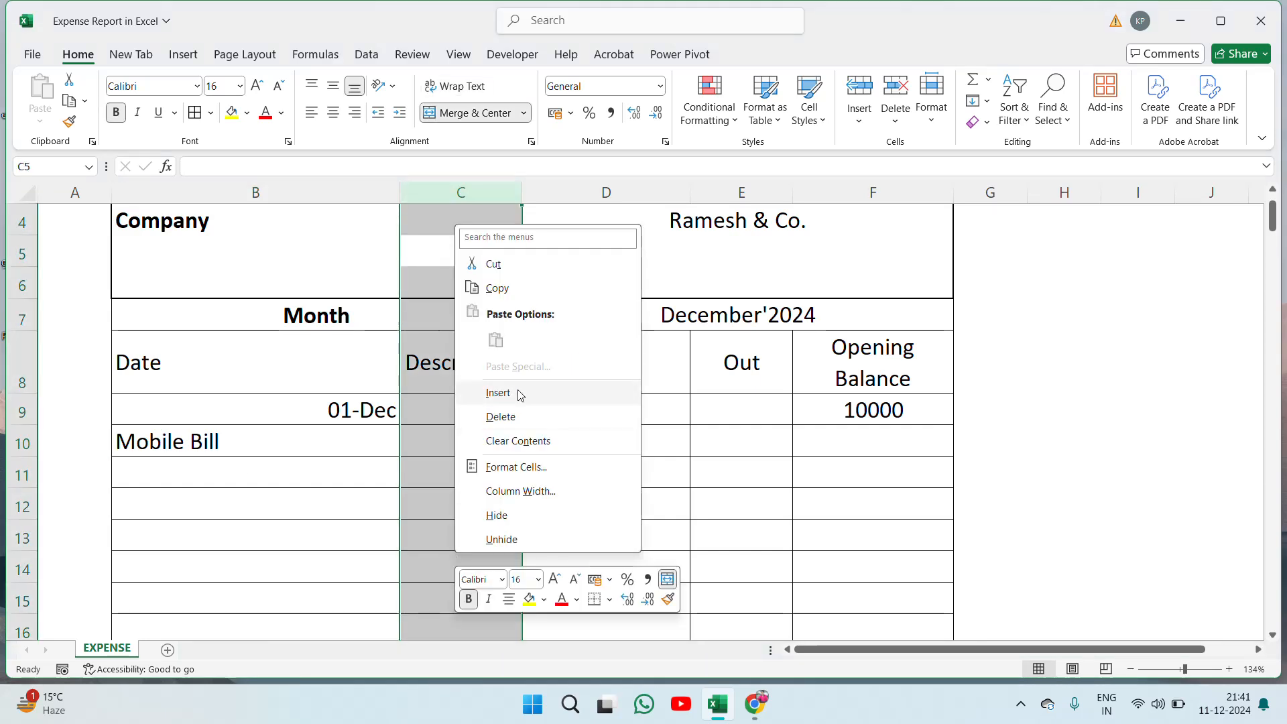
pyautogui.click(496, 392)
pyautogui.click(526, 368)
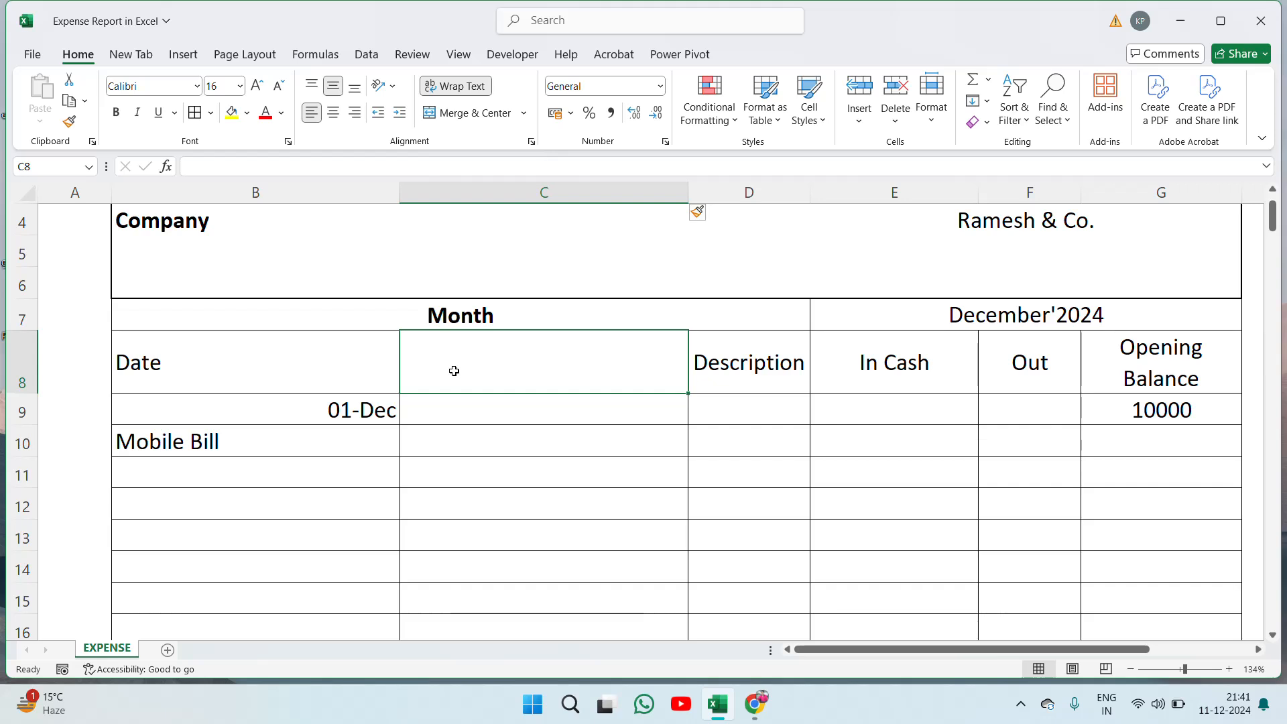
pyautogui.write('Category')
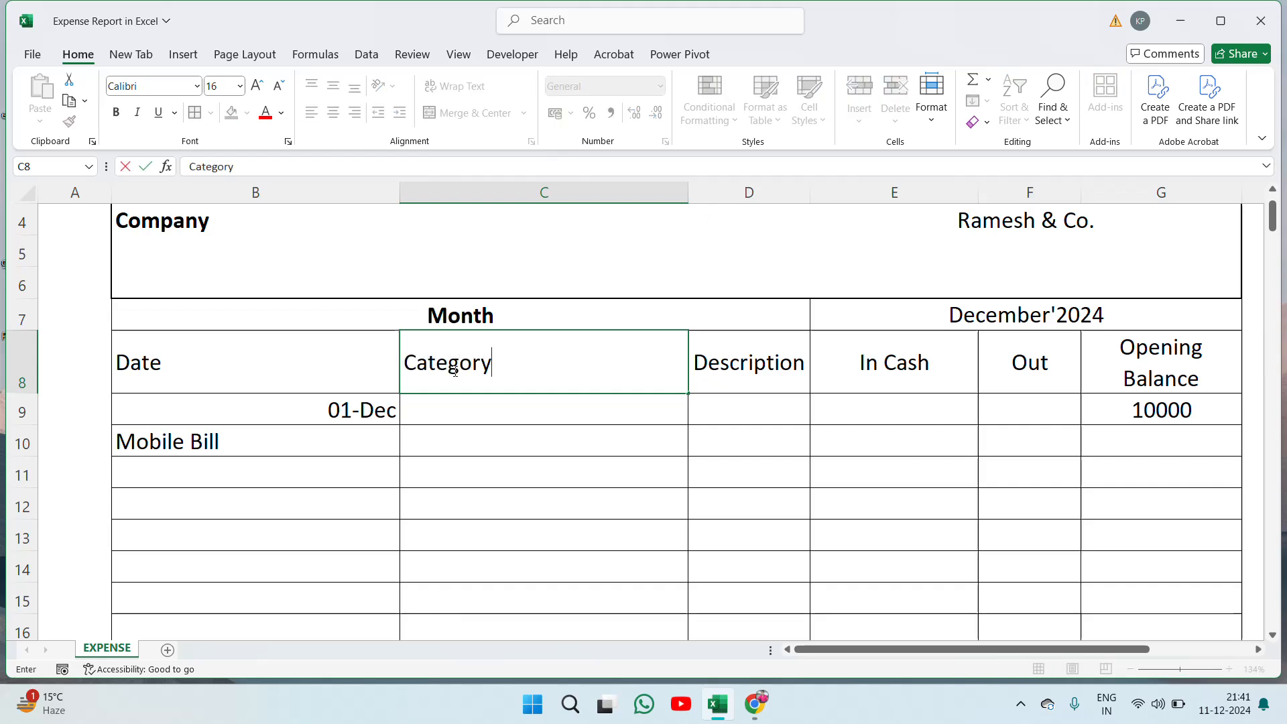
pyautogui.press('Return')
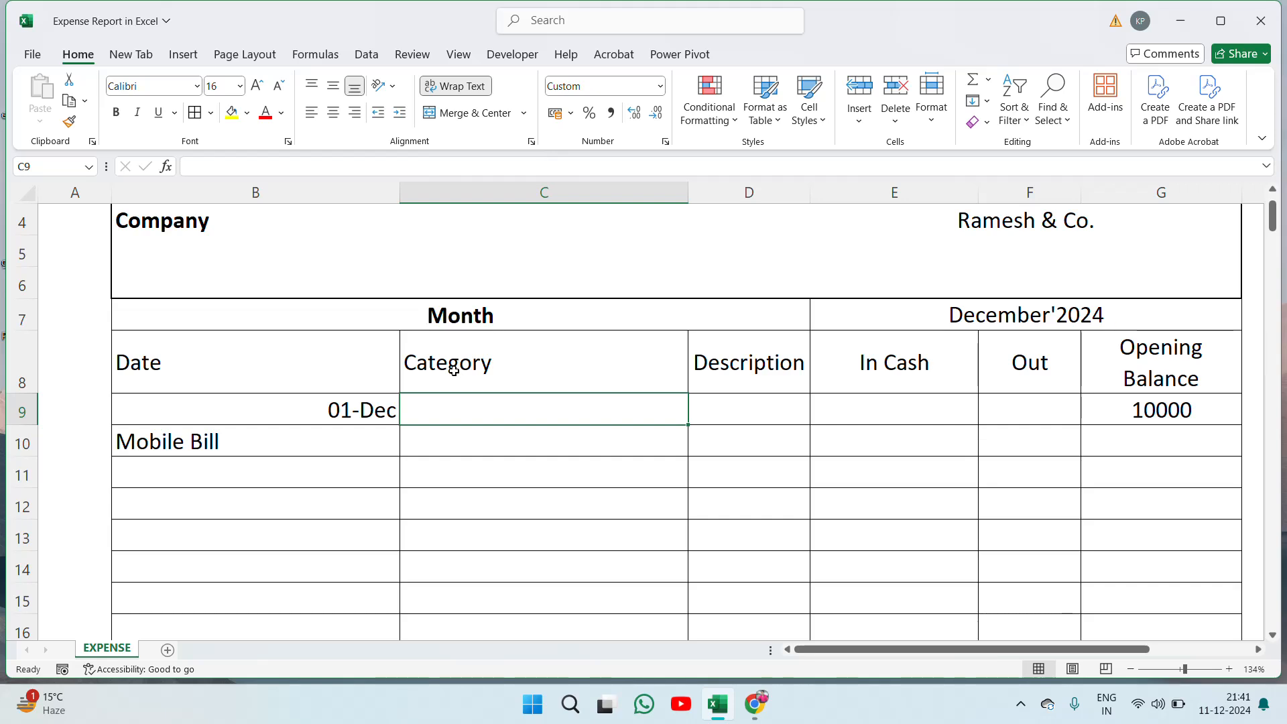
# Step: Enter "Office Expense" in C10 as the category of the Mobile Bill row
pyautogui.press('Left')
pyautogui.press('Down')
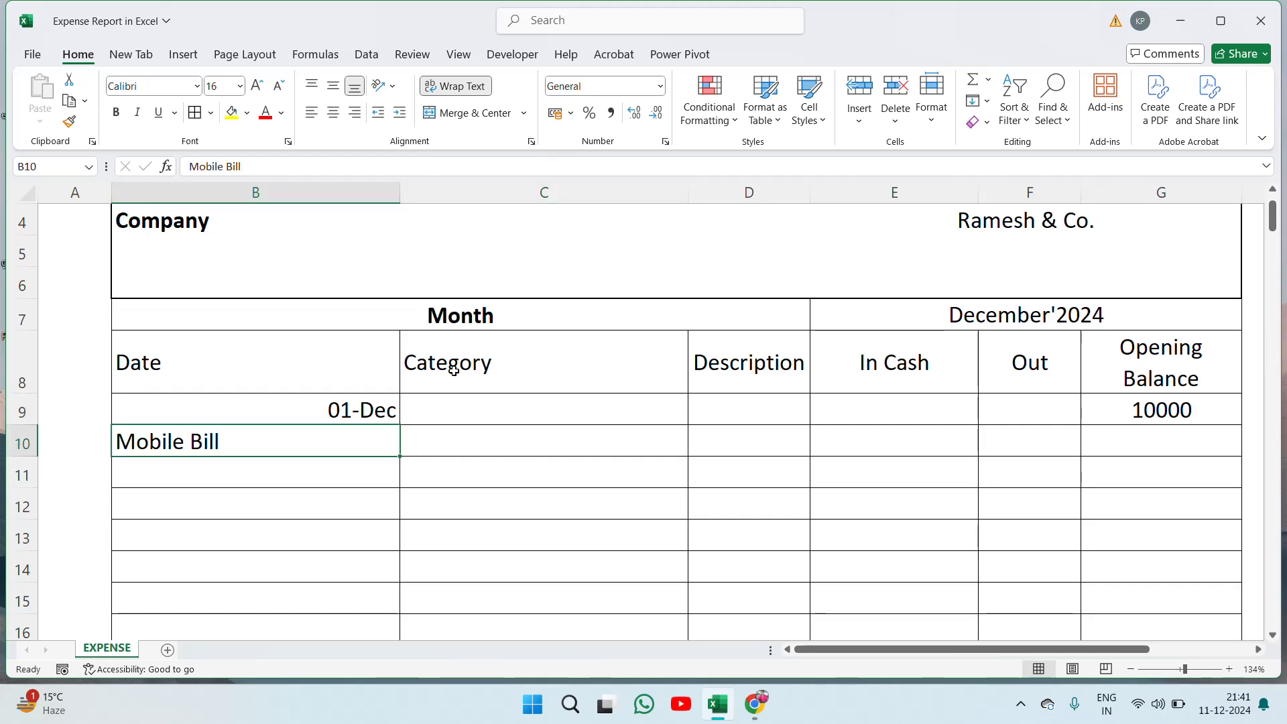
pyautogui.press('Right')
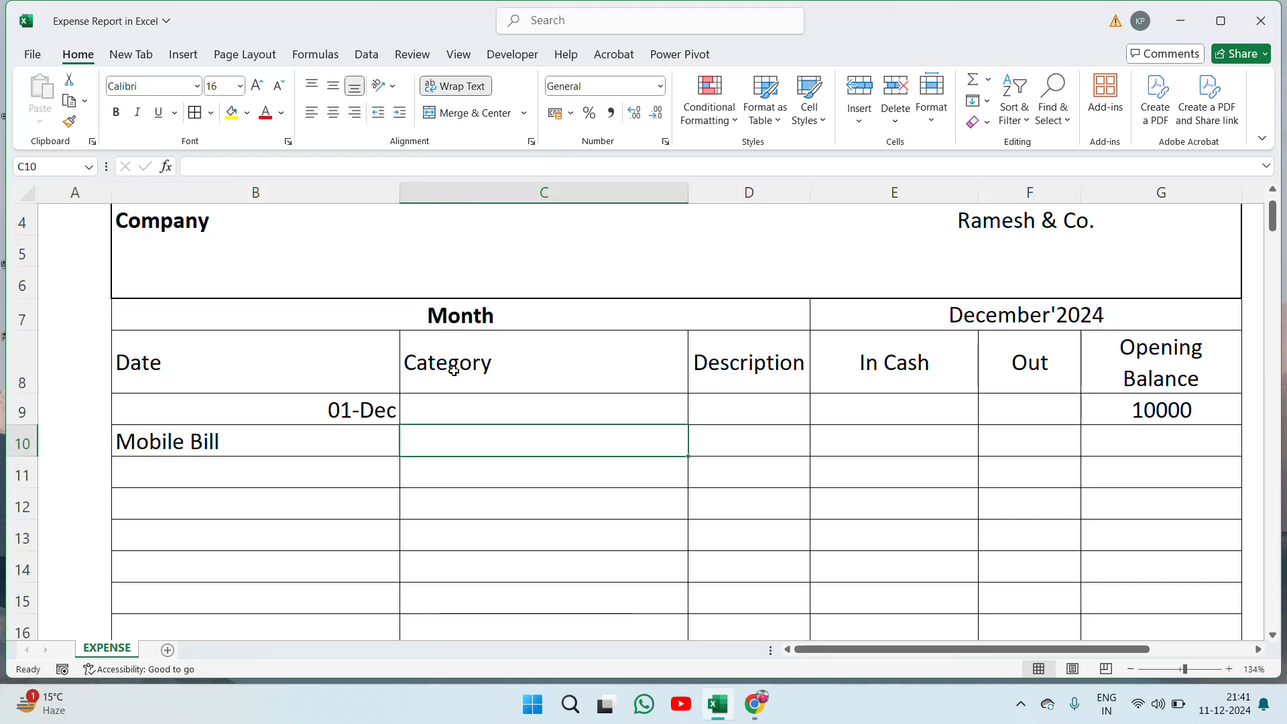
pyautogui.write('Offic')
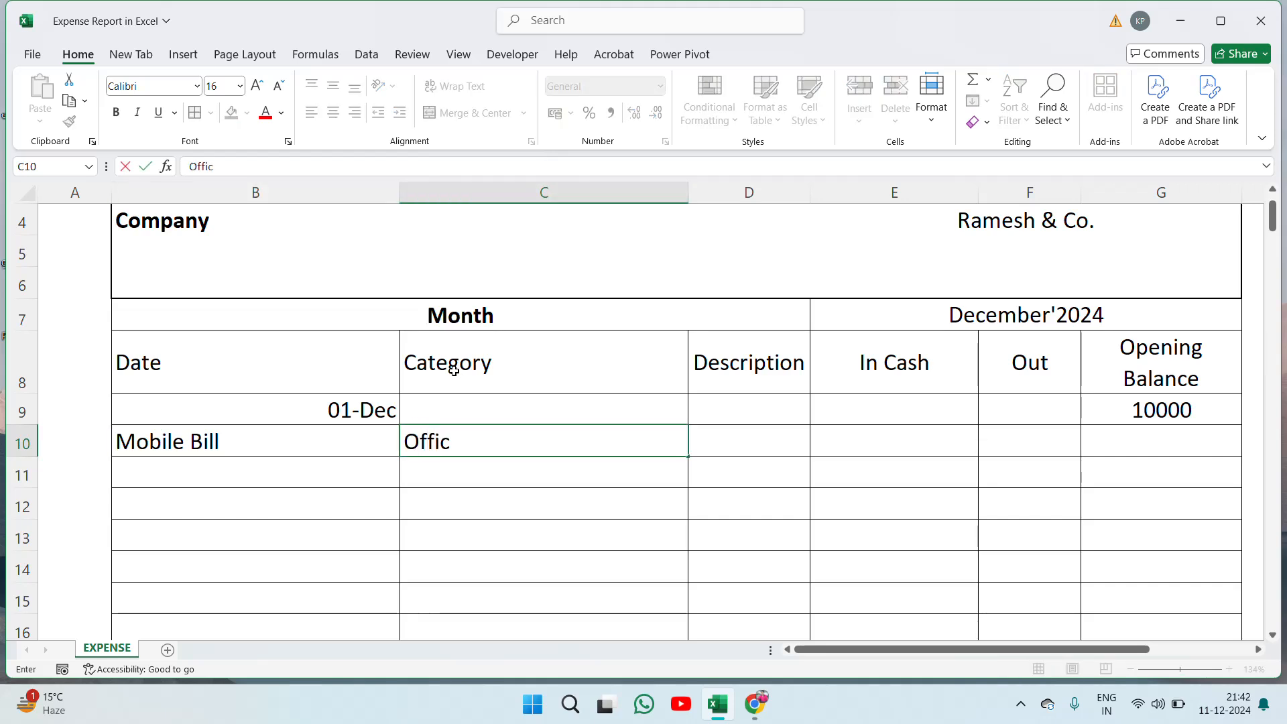
pyautogui.write('e Expebse')
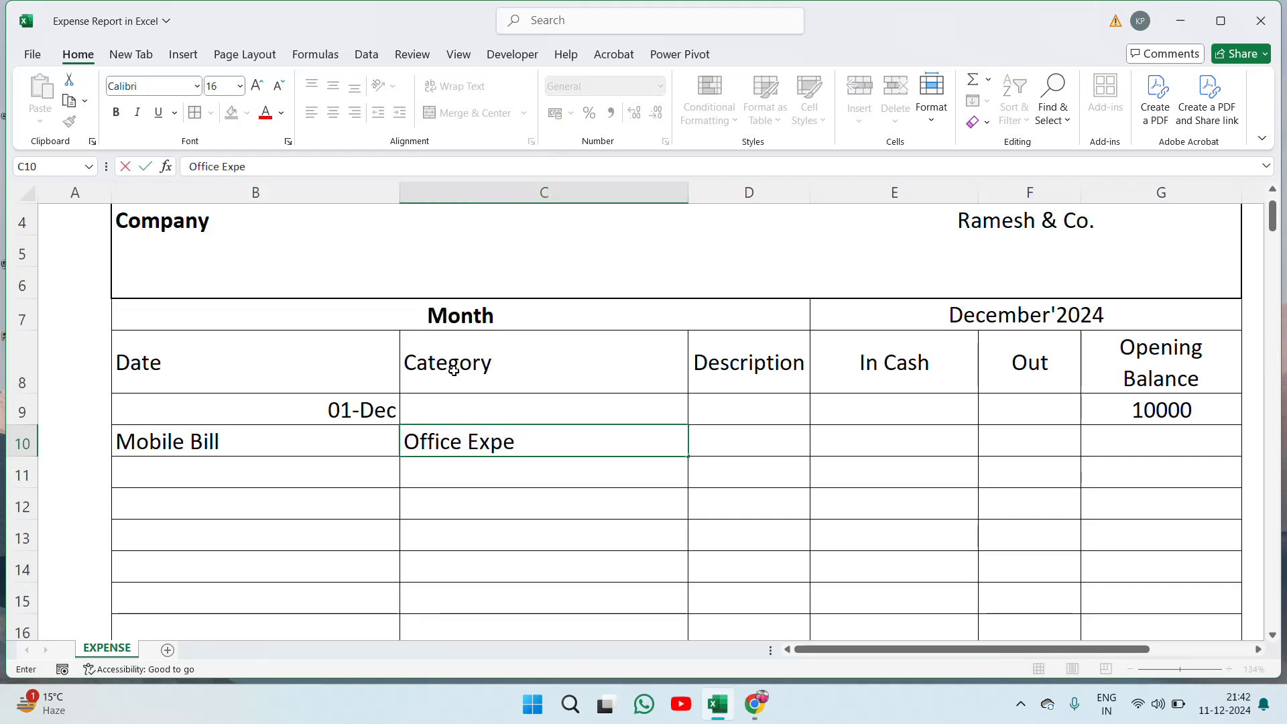
pyautogui.press('BackSpace')
pyautogui.press('BackSpace')
pyautogui.press('BackSpace')
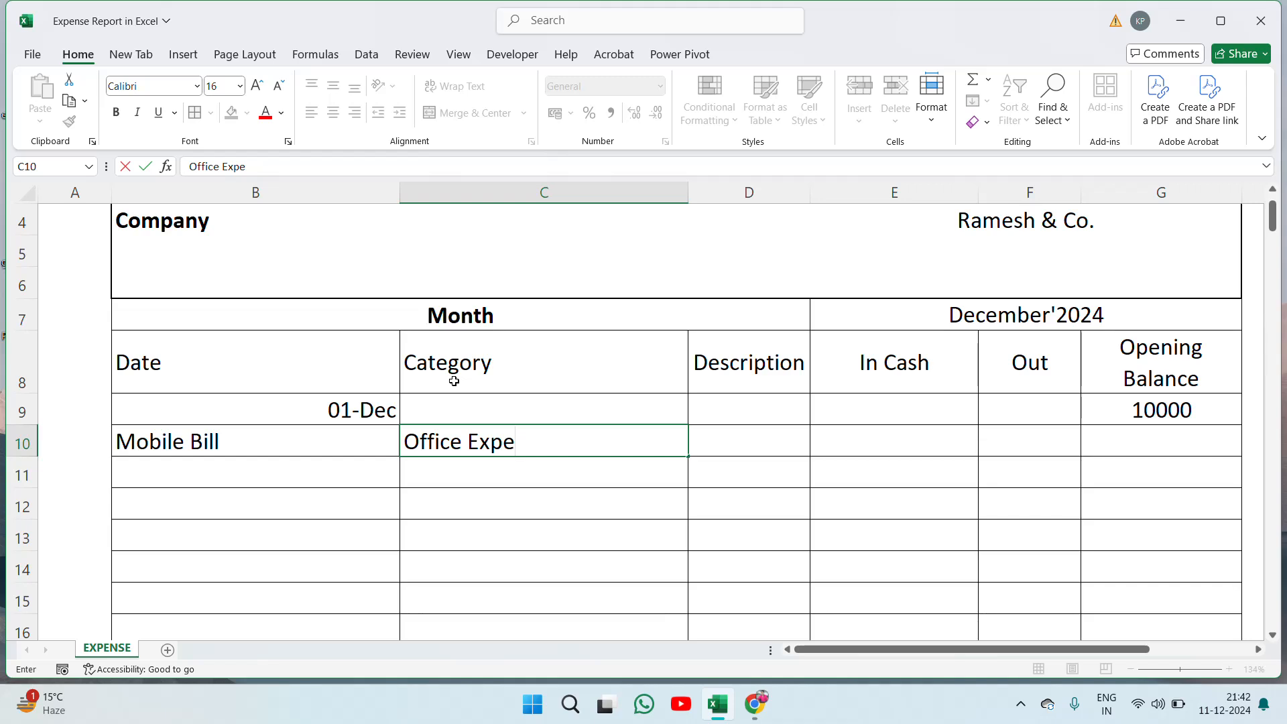
pyautogui.write('nse')
pyautogui.hotkey('ctrl', 'Return')
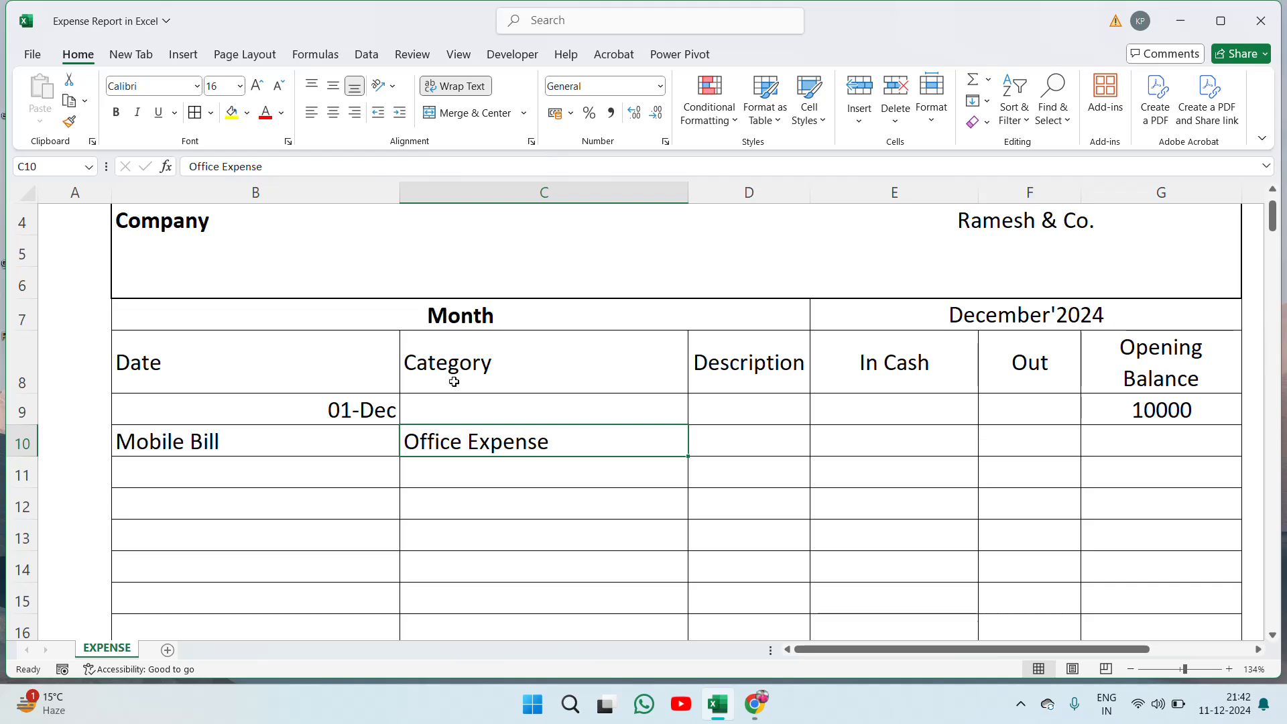
# Step: Enter 700 in F10 as the cash out amount for the Mobile Bill row
pyautogui.press('Right')
pyautogui.press('Right')
pyautogui.press('Right')
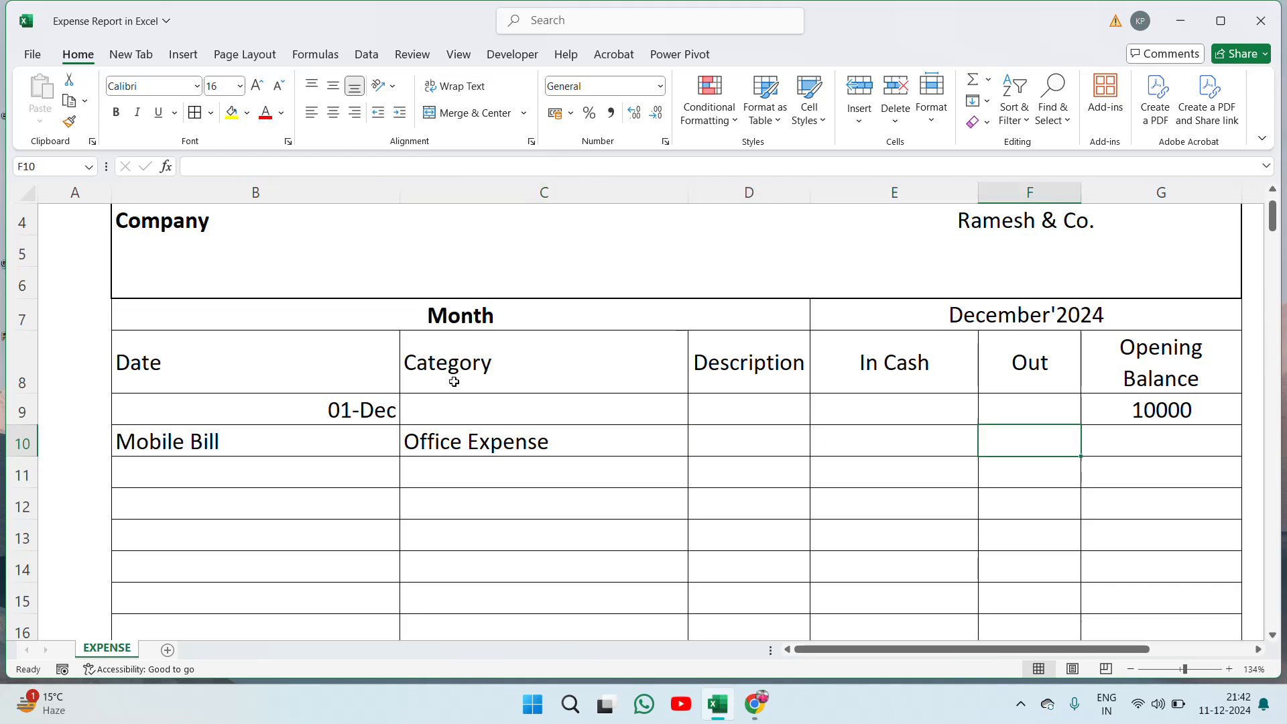
pyautogui.write('7000')
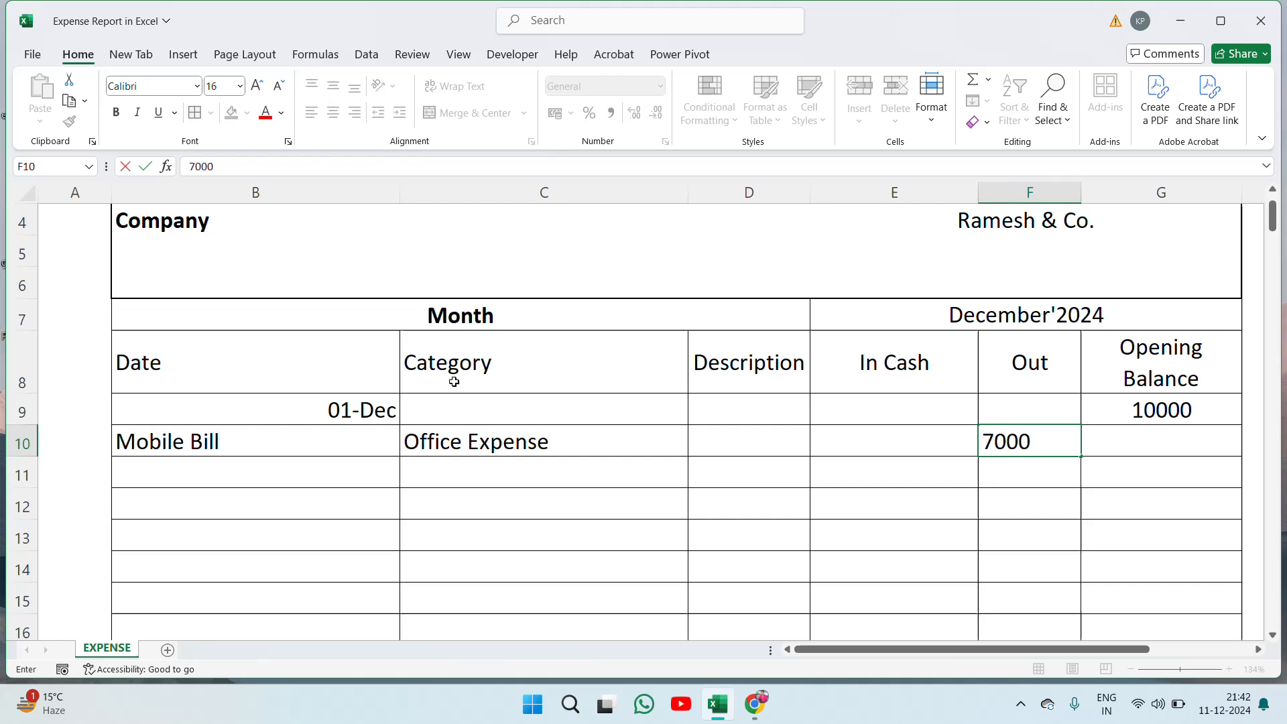
pyautogui.press('BackSpace')
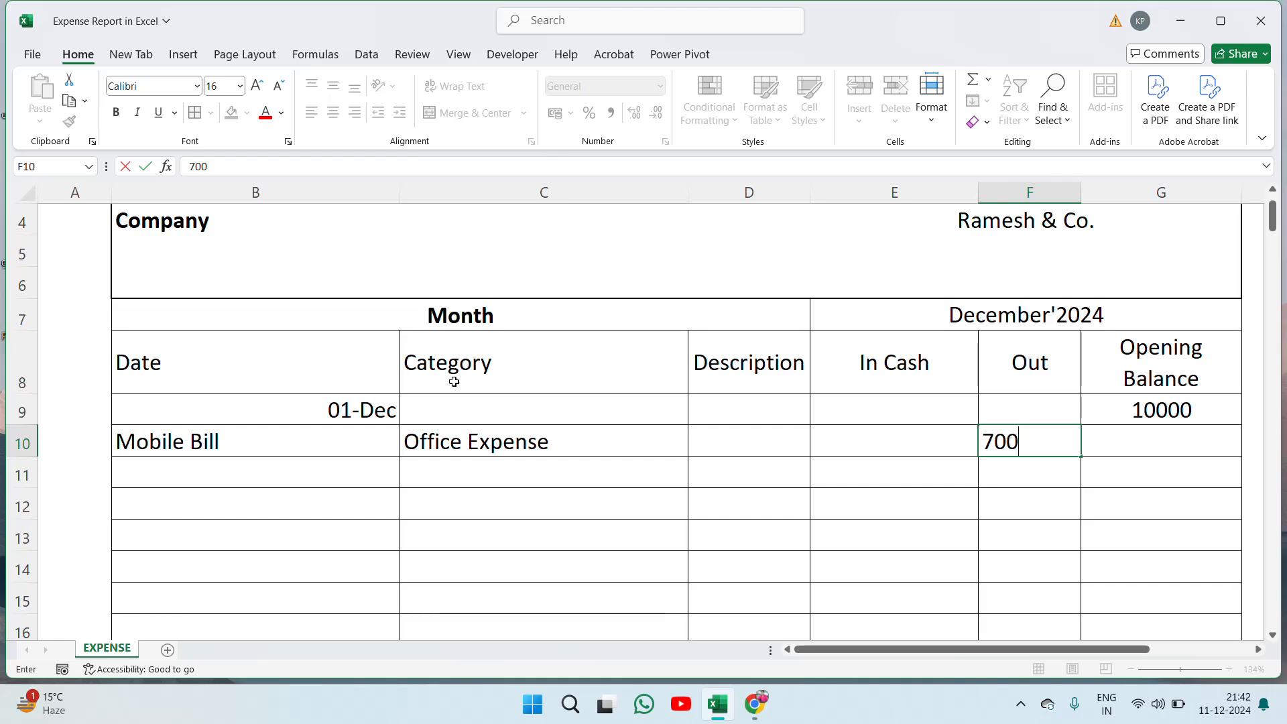
pyautogui.press('Return')
# Step: Calculate the remaining balance in G10 with the formula =G9-F10 and center the result
pyautogui.press('Up')
pyautogui.press('Right')
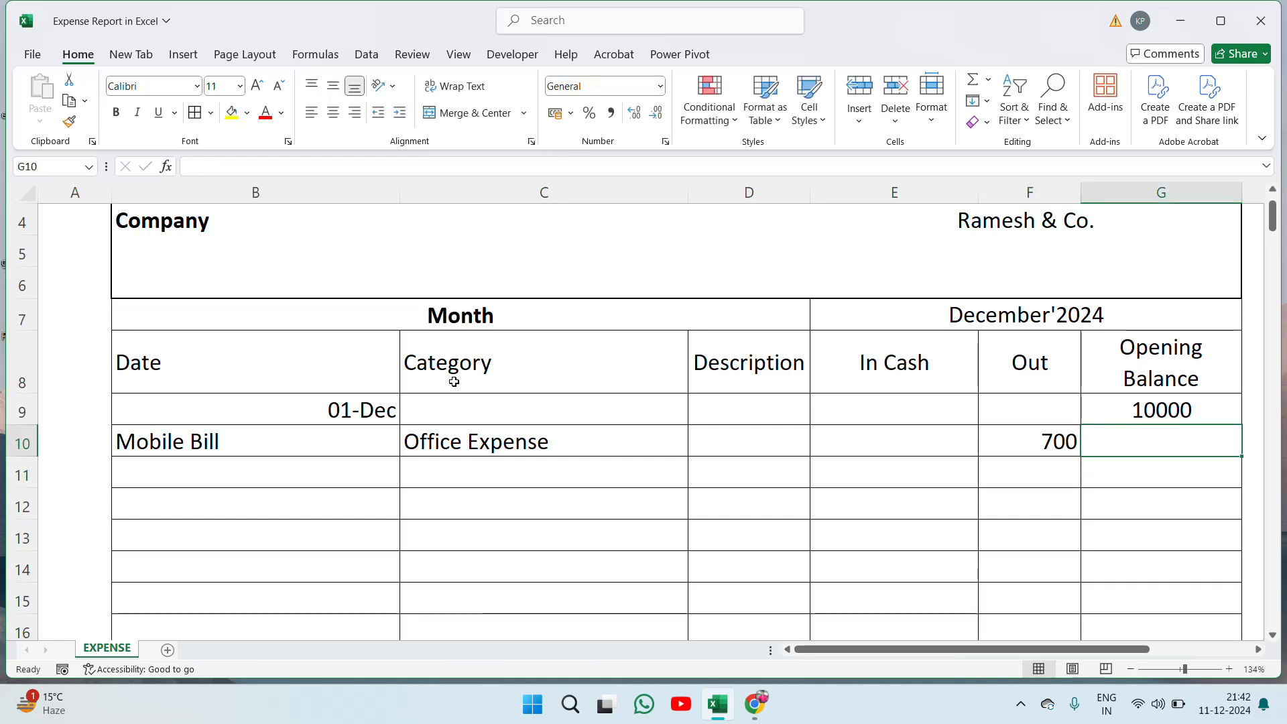
pyautogui.write('=')
pyautogui.press('Up')
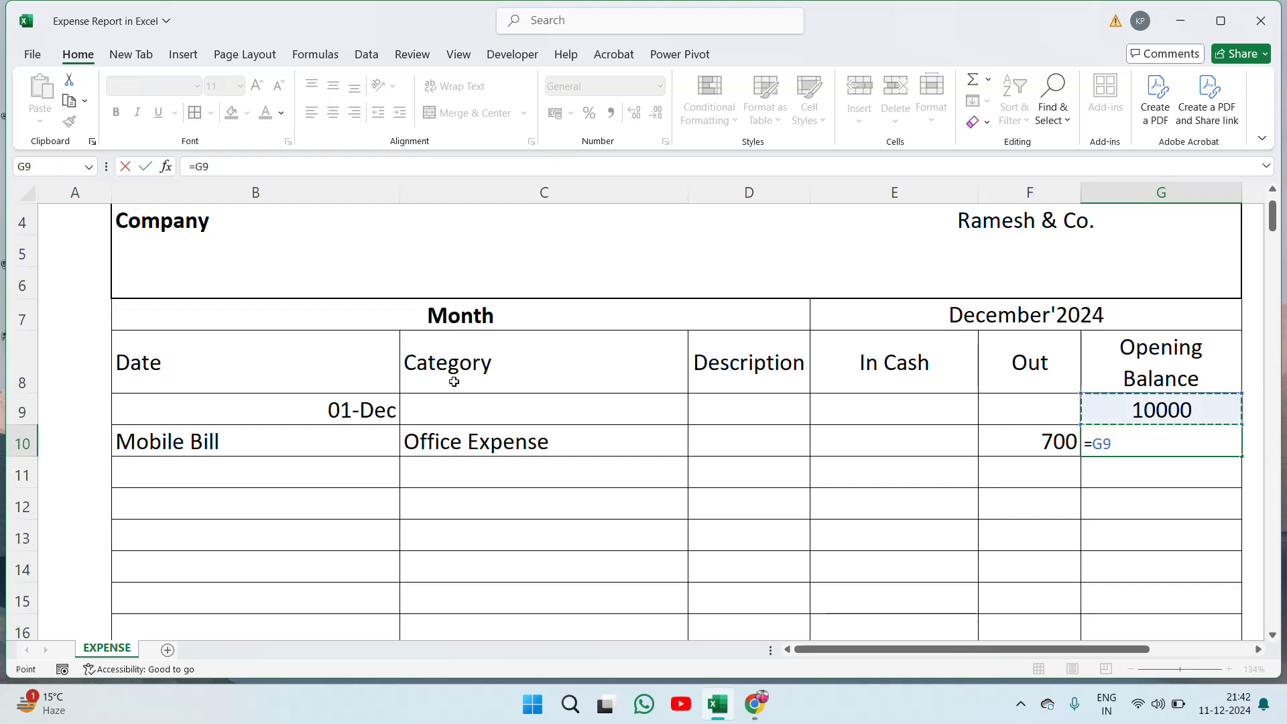
pyautogui.write('-')
pyautogui.press('Left')
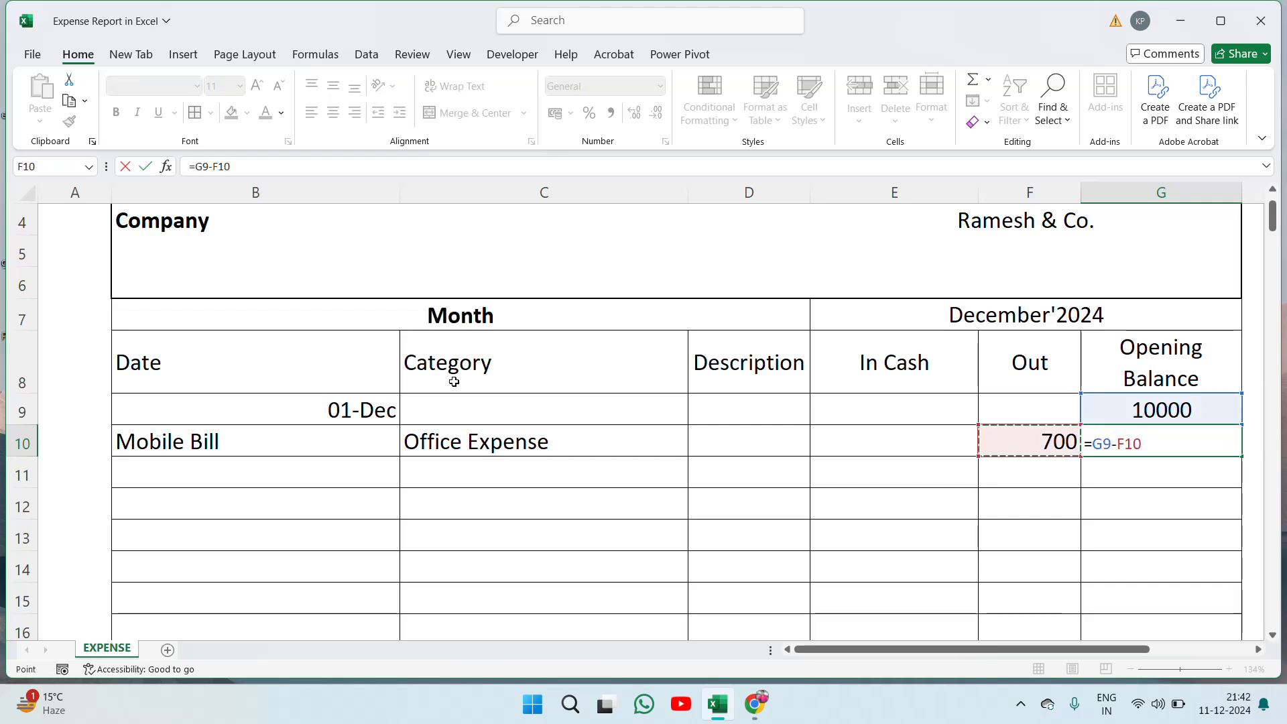
pyautogui.press('Return')
pyautogui.press('Up')
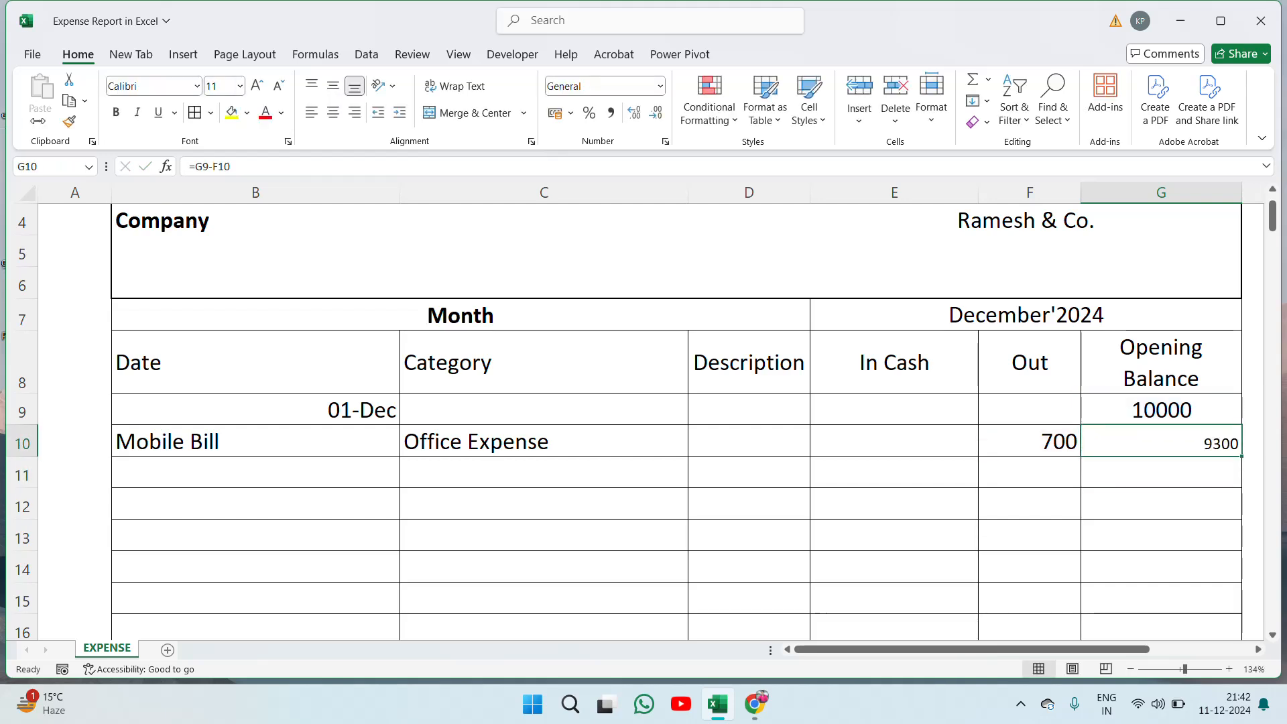
pyautogui.click(334, 118)
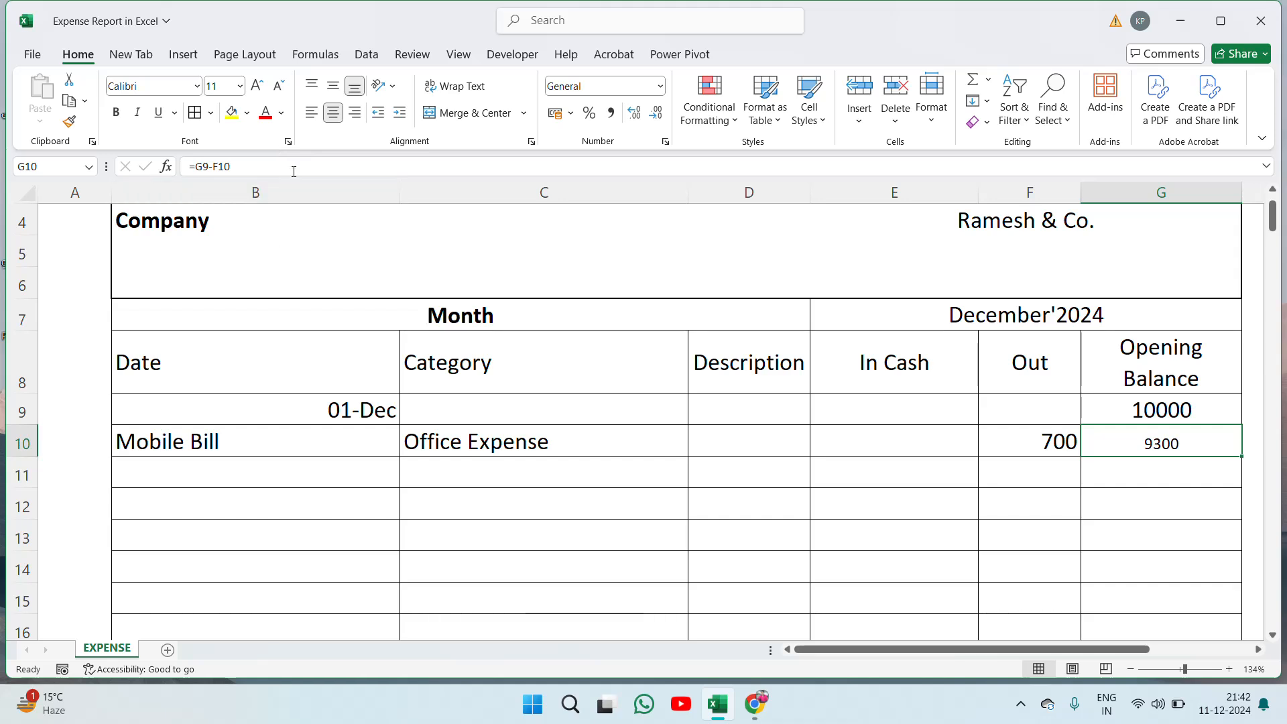
# Step: Set the font size of the whole table range B8:G21 to 16
pyautogui.click(504, 367)
pyautogui.press('Left')
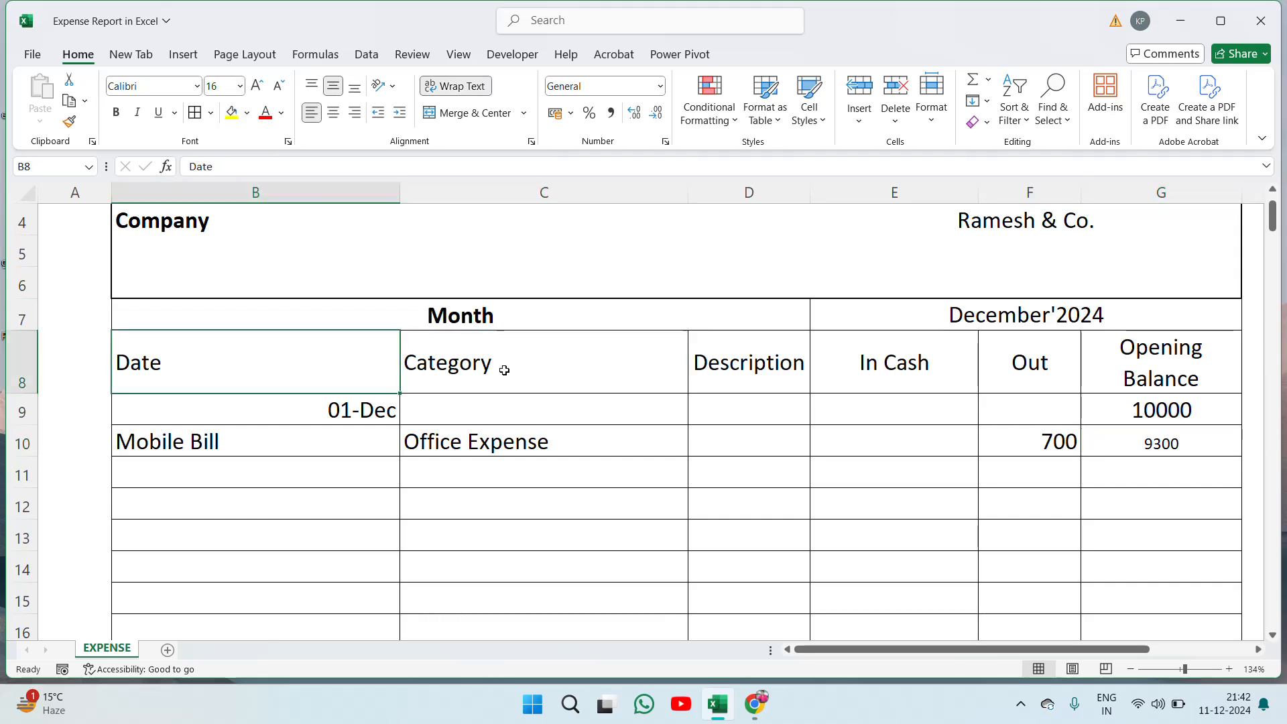
pyautogui.hotkey('shift', 'Down')
pyautogui.hotkey('shift', 'Down')
pyautogui.hotkey('shift', 'Down')
pyautogui.hotkey('shift', 'Down')
pyautogui.hotkey('shift', 'Down')
pyautogui.hotkey('shift', 'Down')
pyautogui.hotkey('shift', 'Down')
pyautogui.hotkey('shift', 'Down')
pyautogui.hotkey('shift', 'Down')
pyautogui.hotkey('shift', 'Down')
pyautogui.hotkey('shift', 'Down')
pyautogui.hotkey('shift', 'Down')
pyautogui.hotkey('shift', 'Down')
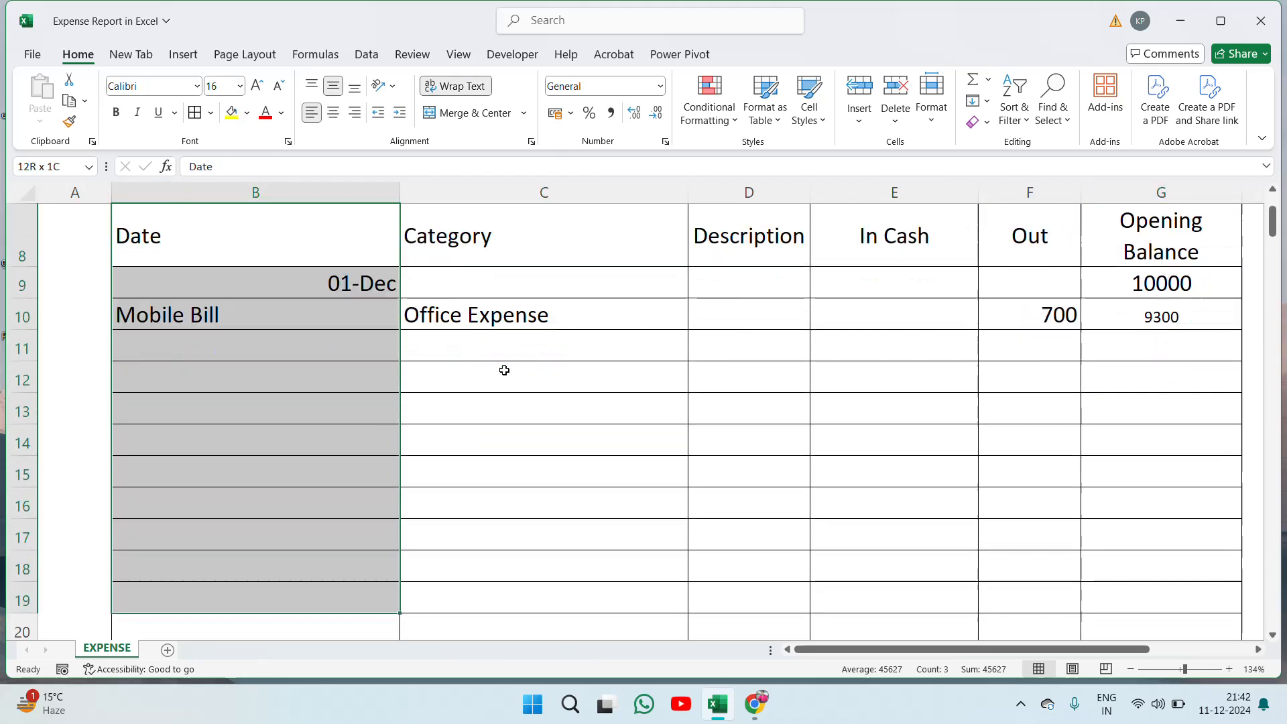
pyautogui.hotkey('shift', 'Right')
pyautogui.hotkey('shift', 'Right')
pyautogui.hotkey('shift', 'Right')
pyautogui.hotkey('shift', 'Right')
pyautogui.hotkey('shift', 'Right')
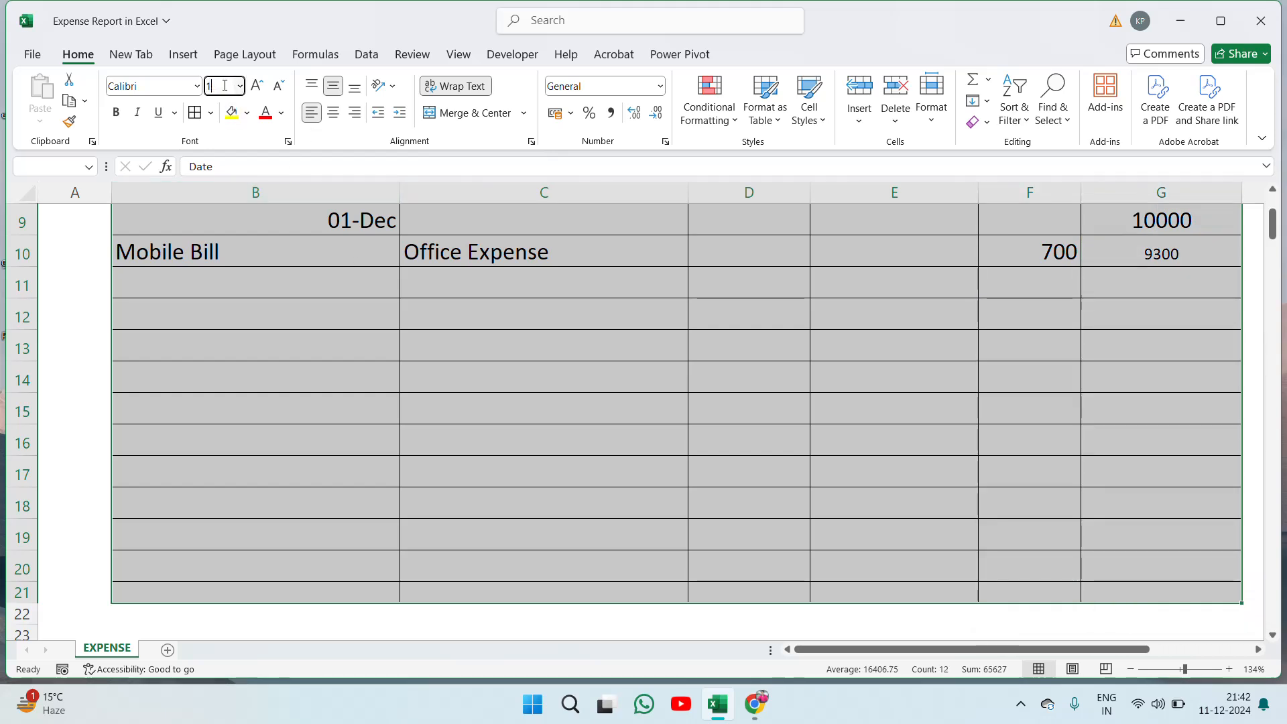
pyautogui.scroll(3, 249, 116)
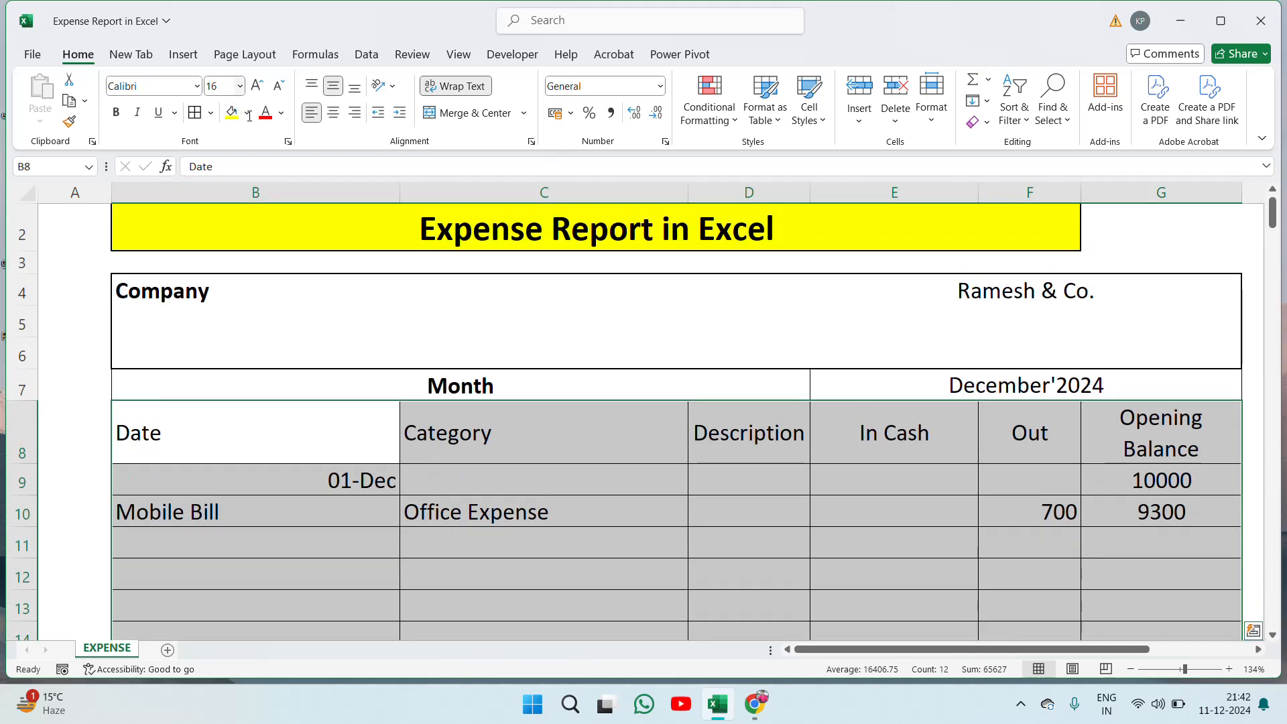
pyautogui.click(1140, 480)
pyautogui.press('Down')
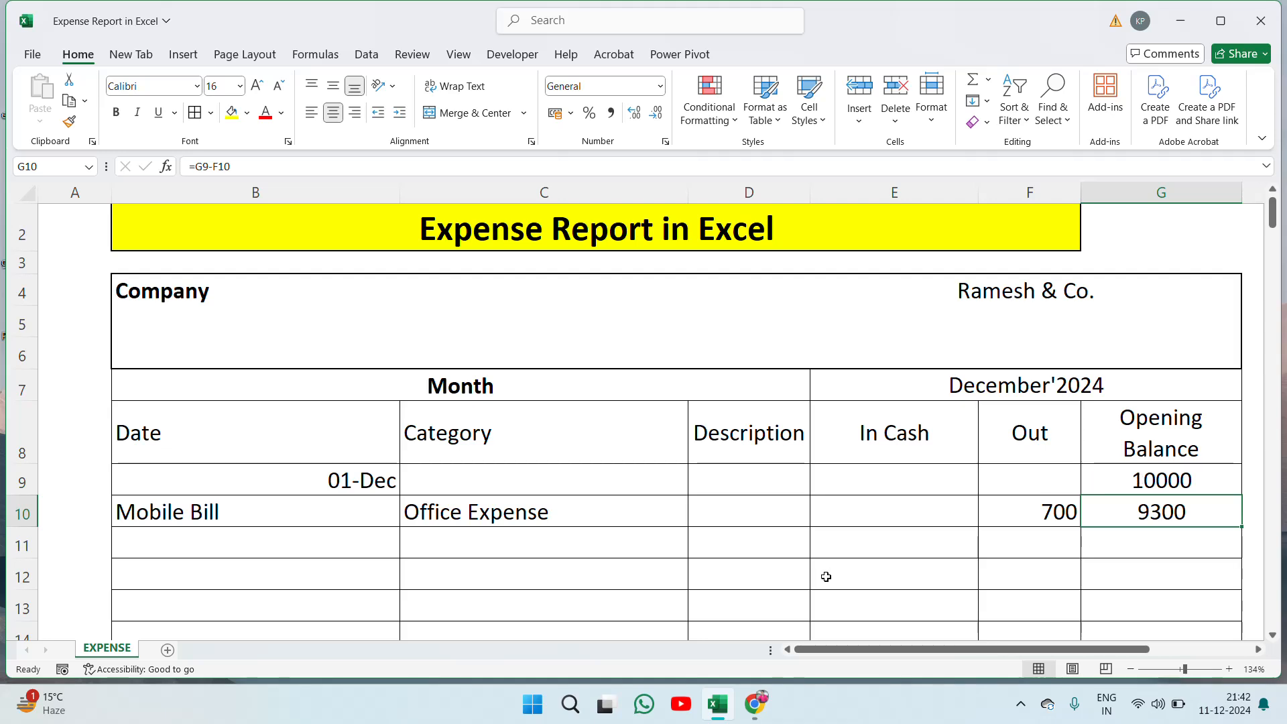
pyautogui.click(530, 462)
pyautogui.press('Left')
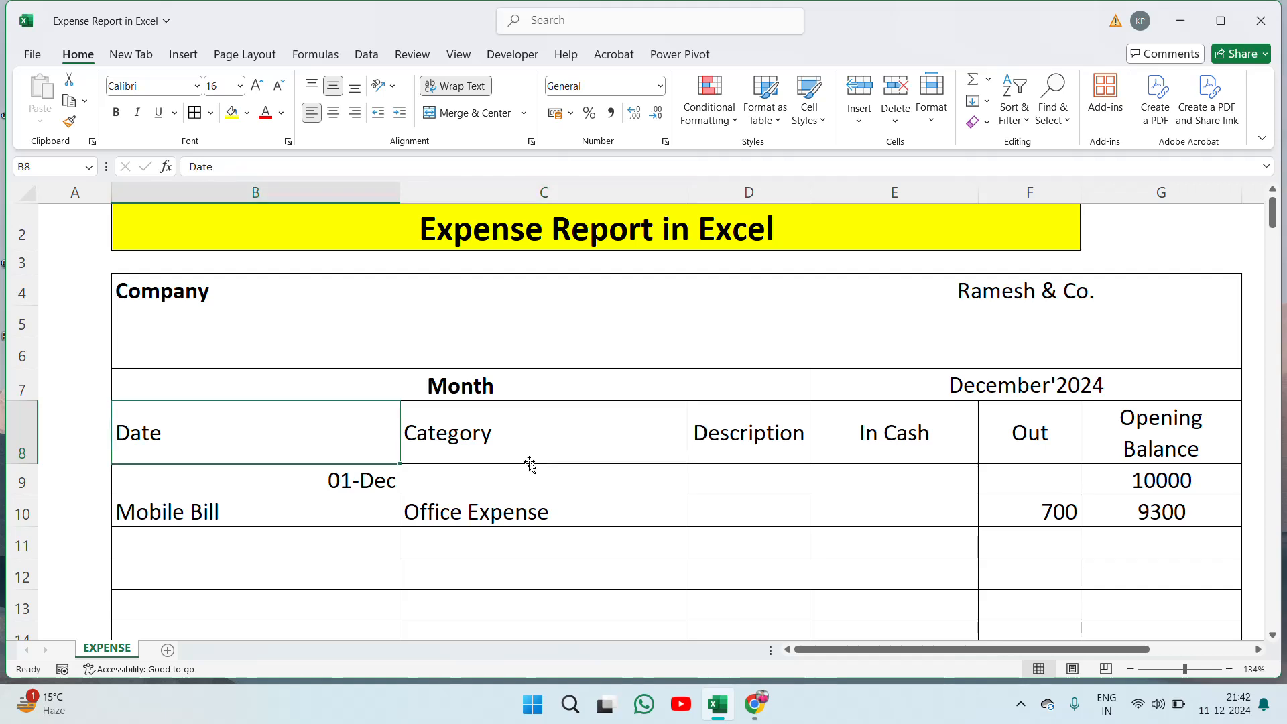
pyautogui.press('Right')
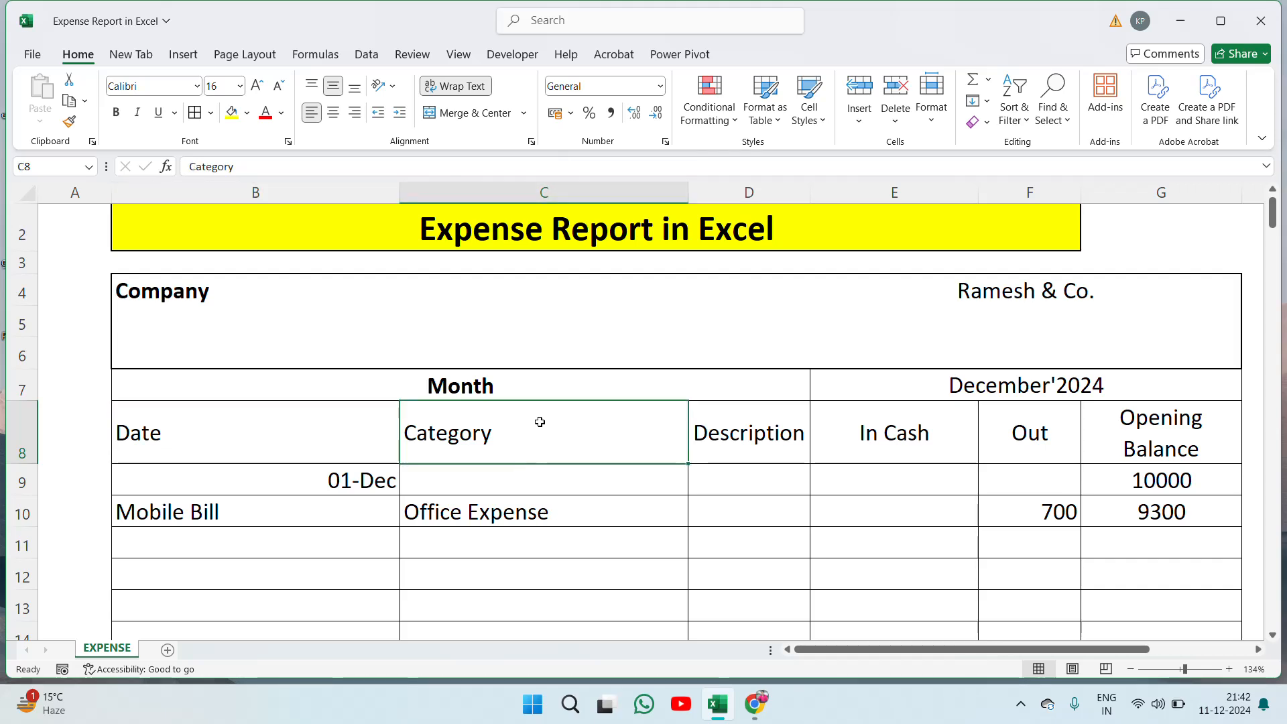
# Step: Insert a new column between the Description and In Cash columns
pyautogui.click(860, 205)
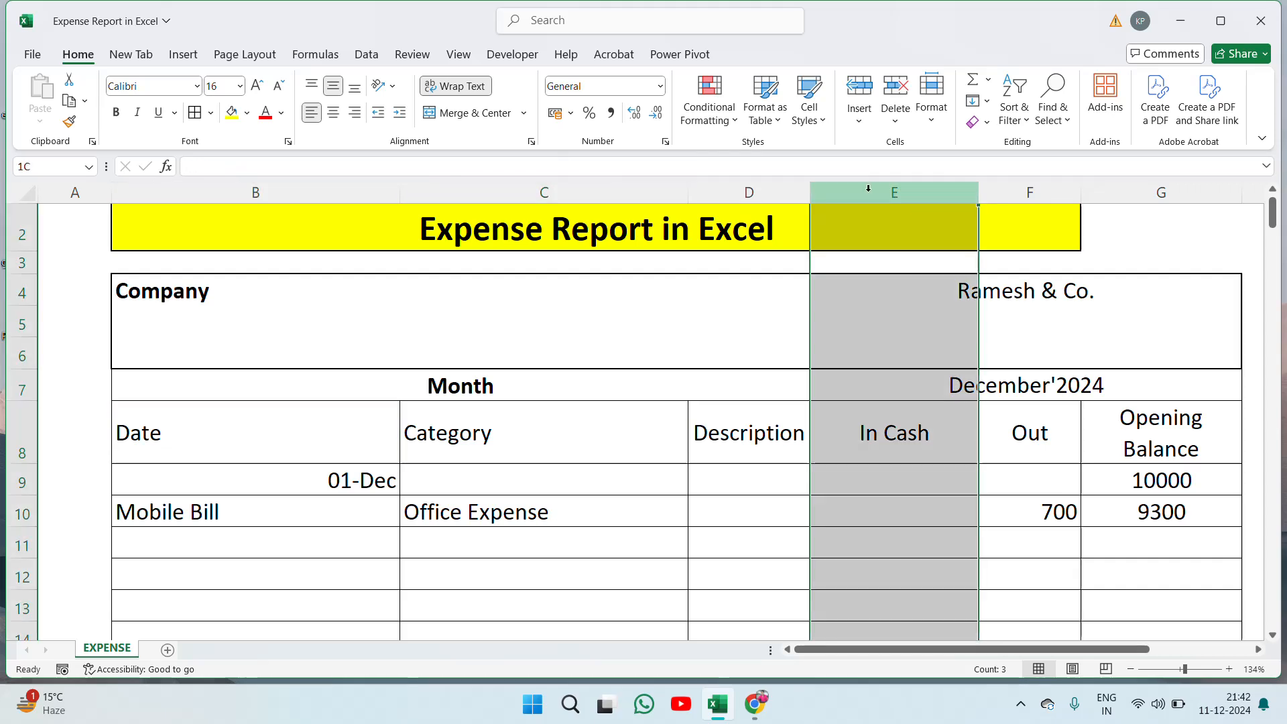
pyautogui.rightClick(837, 528)
pyautogui.click(879, 366)
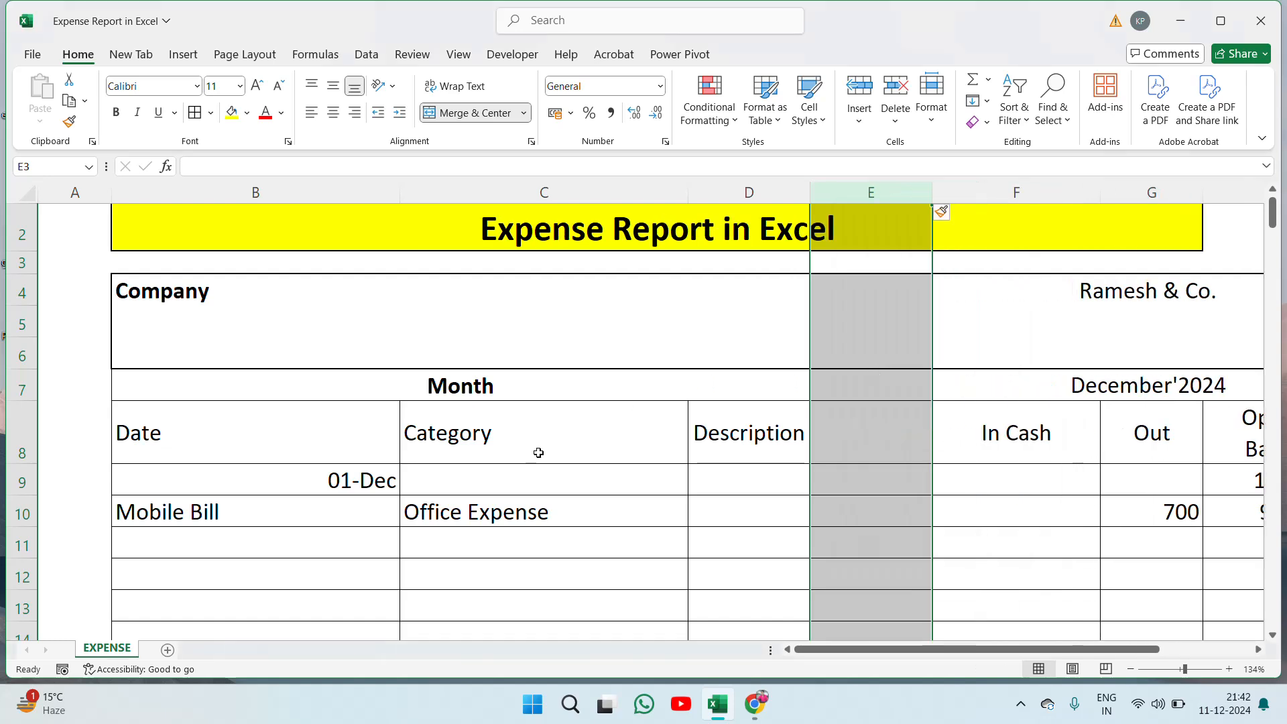
# Step: Move the Category header and its entries from C8:C10 to E8:E10, and delete the emptied column C
pyautogui.click(483, 433)
pyautogui.hotkey('shift', 'Down')
pyautogui.hotkey('shift', 'Down')
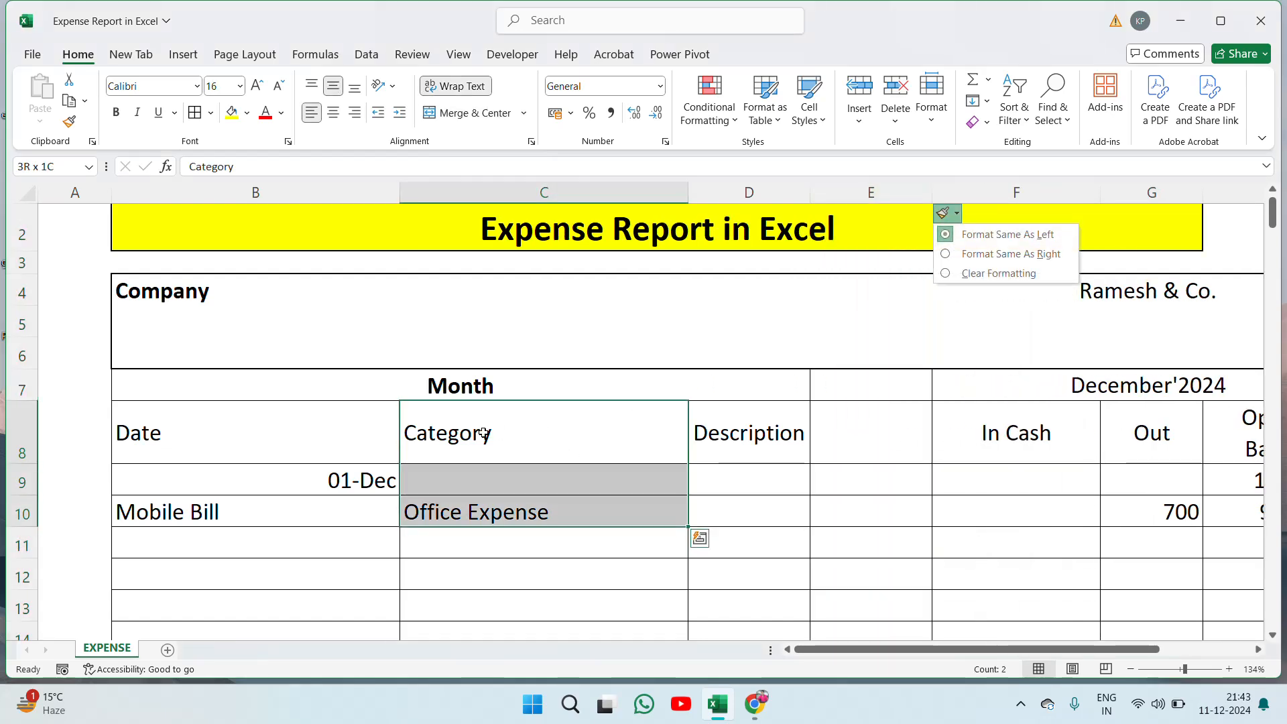
pyautogui.press('Escape')
pyautogui.press('Right')
pyautogui.press('Left')
pyautogui.hotkey('shift', 'Down')
pyautogui.hotkey('shift', 'Down')
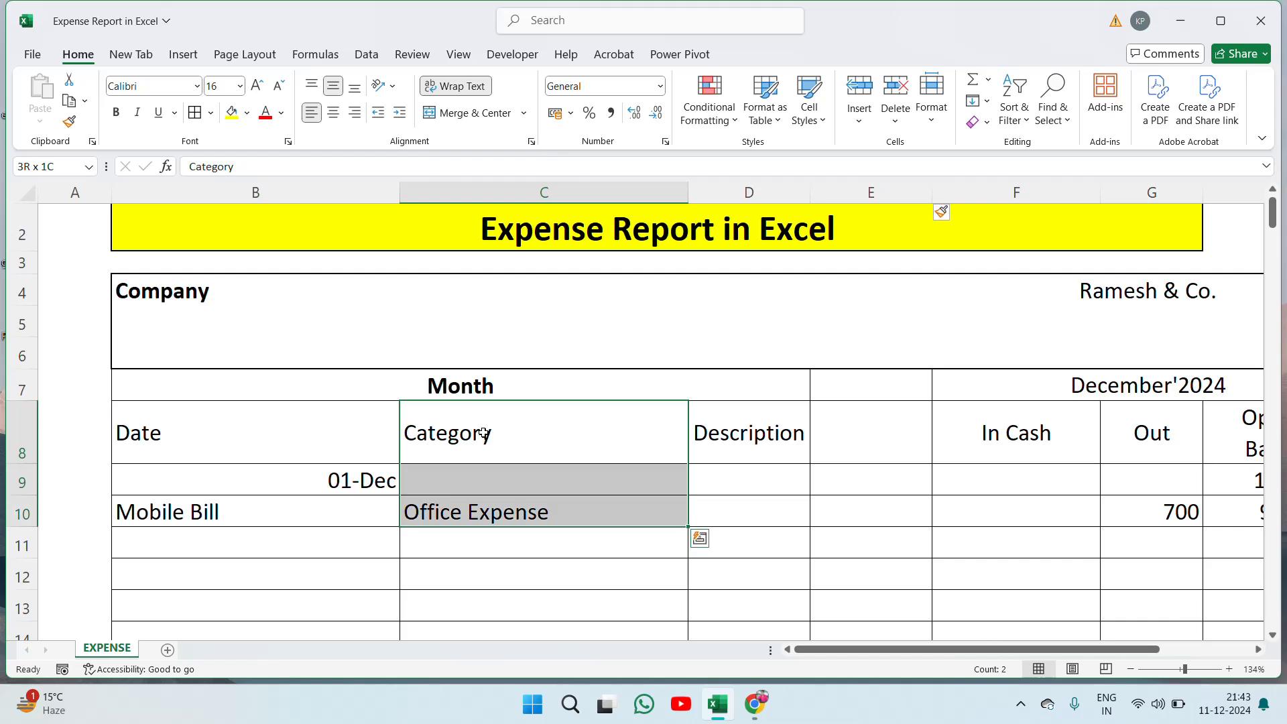
pyautogui.hotkey('ctrl', 'c')
pyautogui.press('Right')
pyautogui.press('Right')
pyautogui.hotkey('ctrl', 'v')
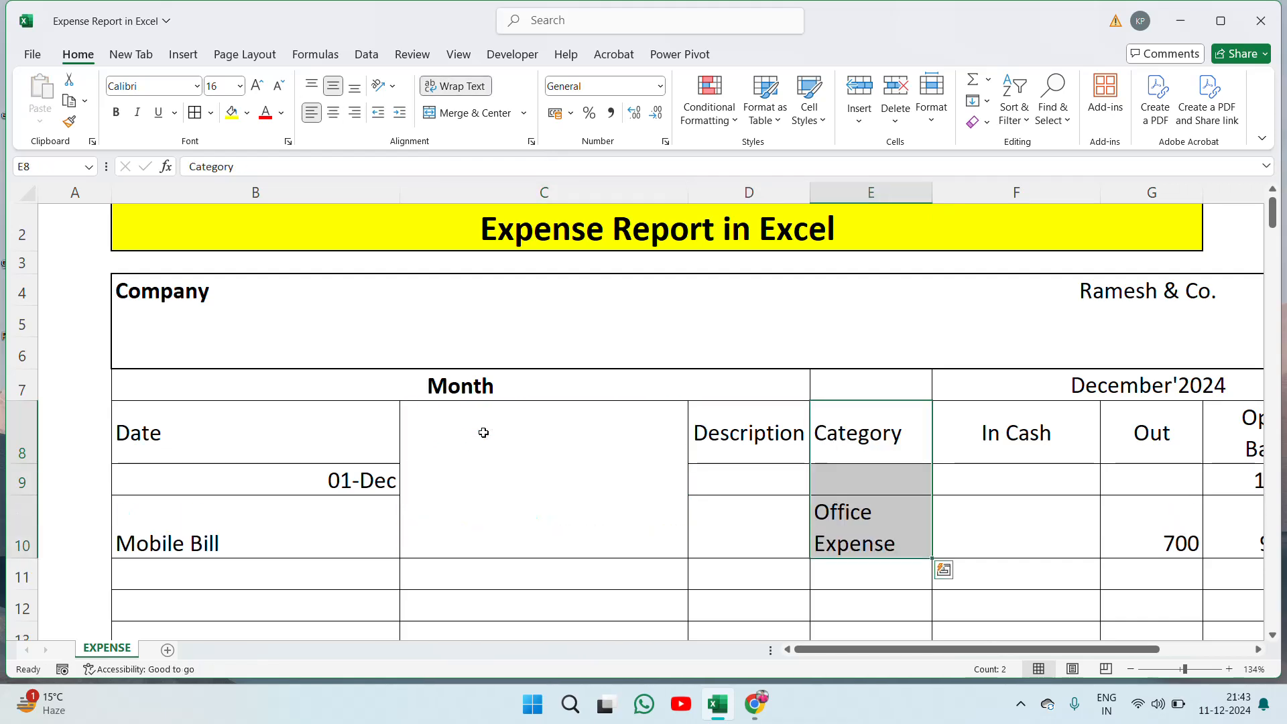
pyautogui.click(517, 190)
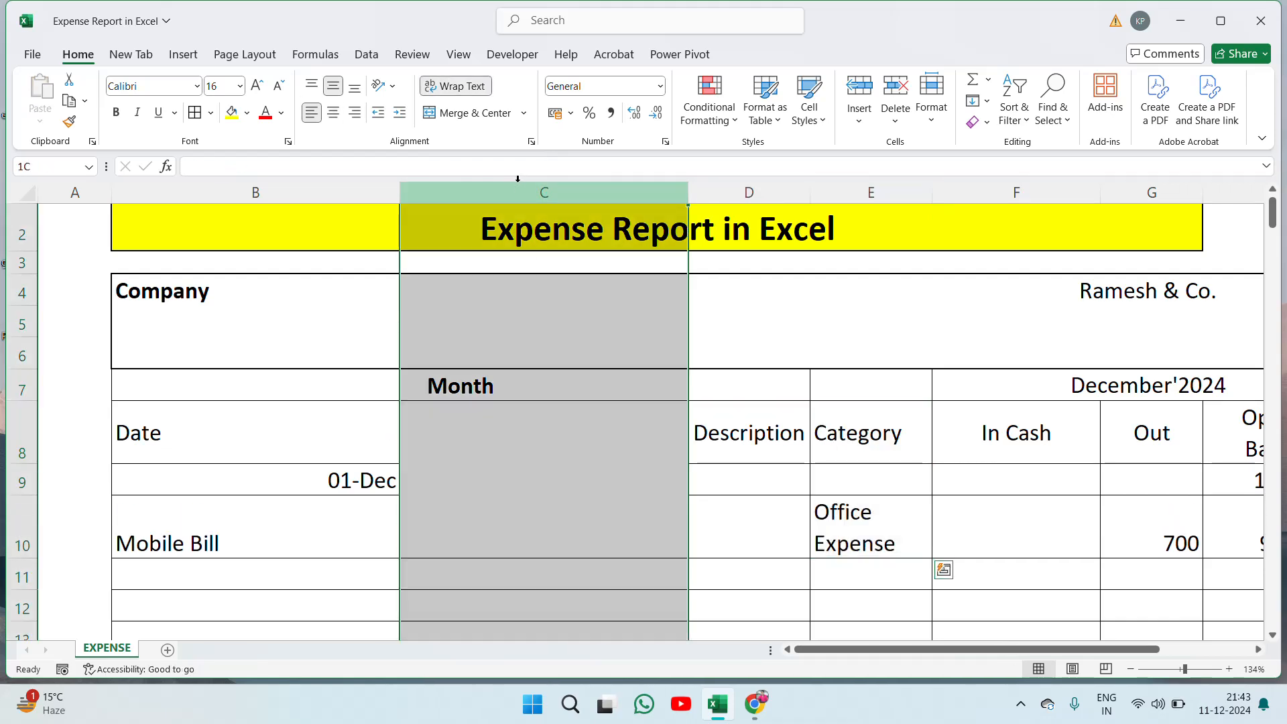
pyautogui.hotkey('ctrl', '-')
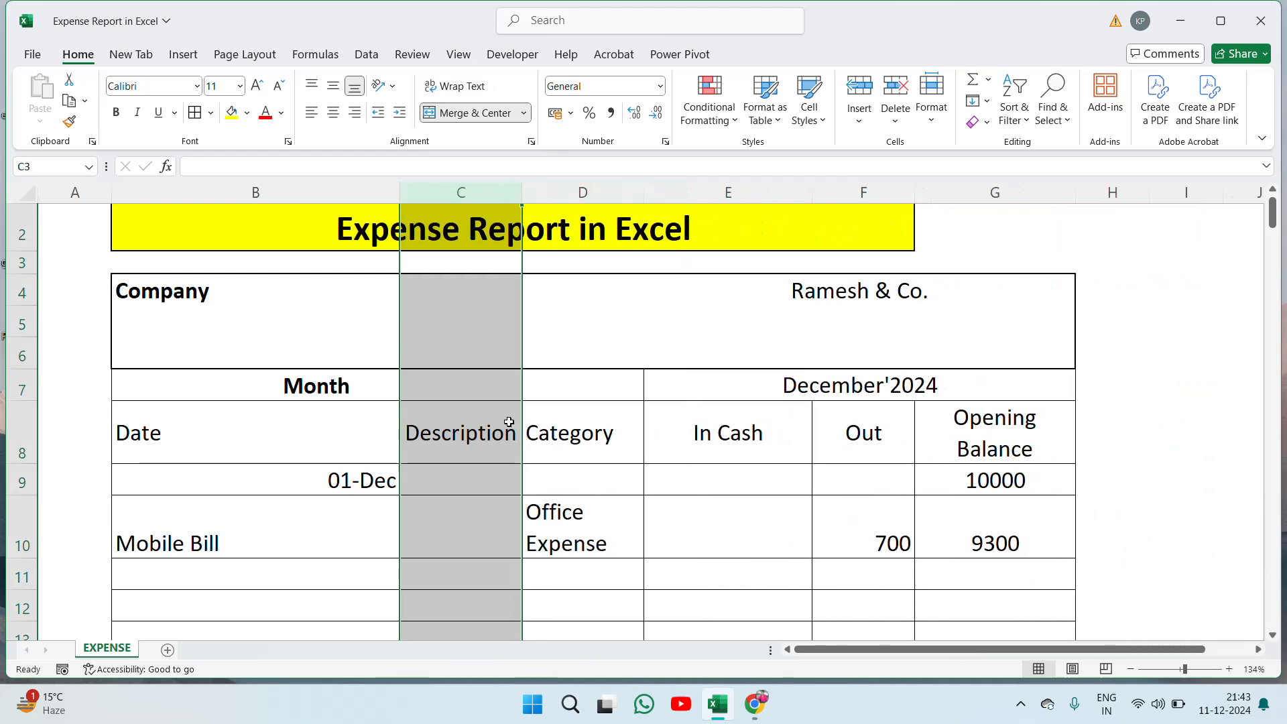
# Step: Move "Mobile Bill" from B10 to C10 under the Description header
pyautogui.click(488, 485)
pyautogui.press('Up')
pyautogui.press('Down')
pyautogui.press('Down')
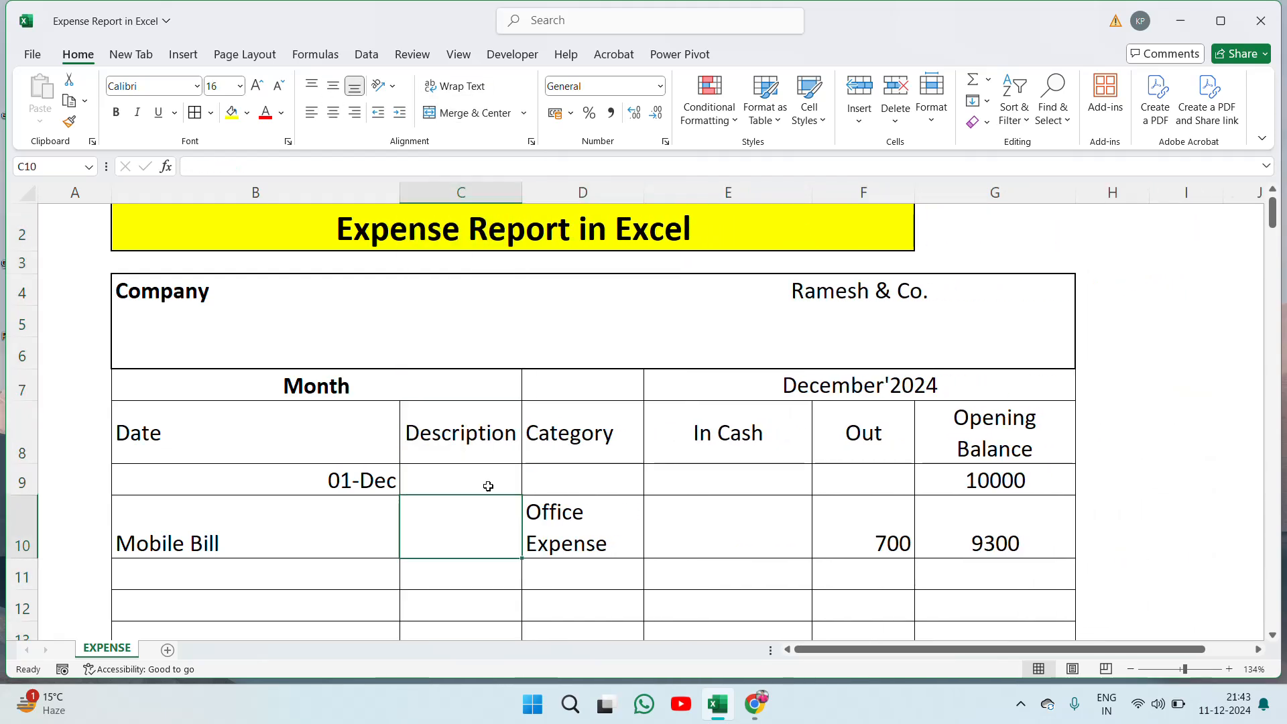
pyautogui.press('Left')
pyautogui.hotkey('ctrl', 'x')
pyautogui.press('Right')
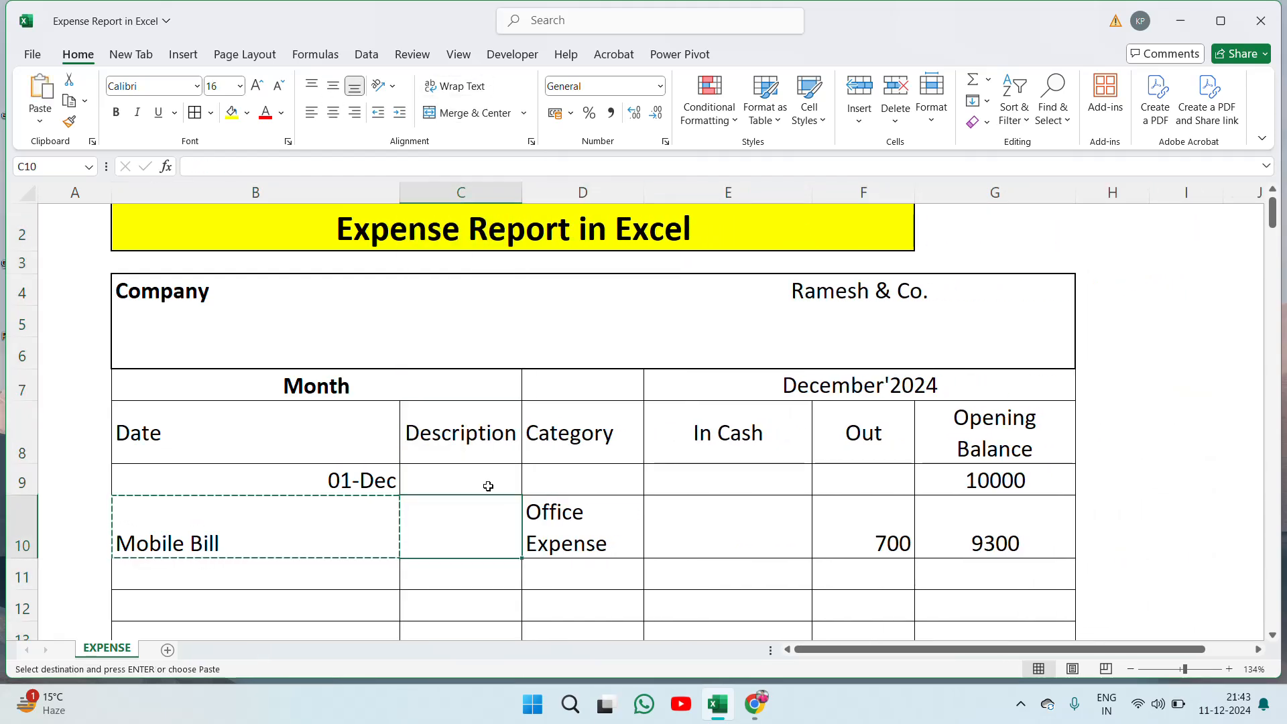
pyautogui.hotkey('ctrl', 'v')
# Step: Enter the date 3-Dec in B10 for the Mobile Bill row
pyautogui.press('Left')
pyautogui.press('Up')
pyautogui.press('Down')
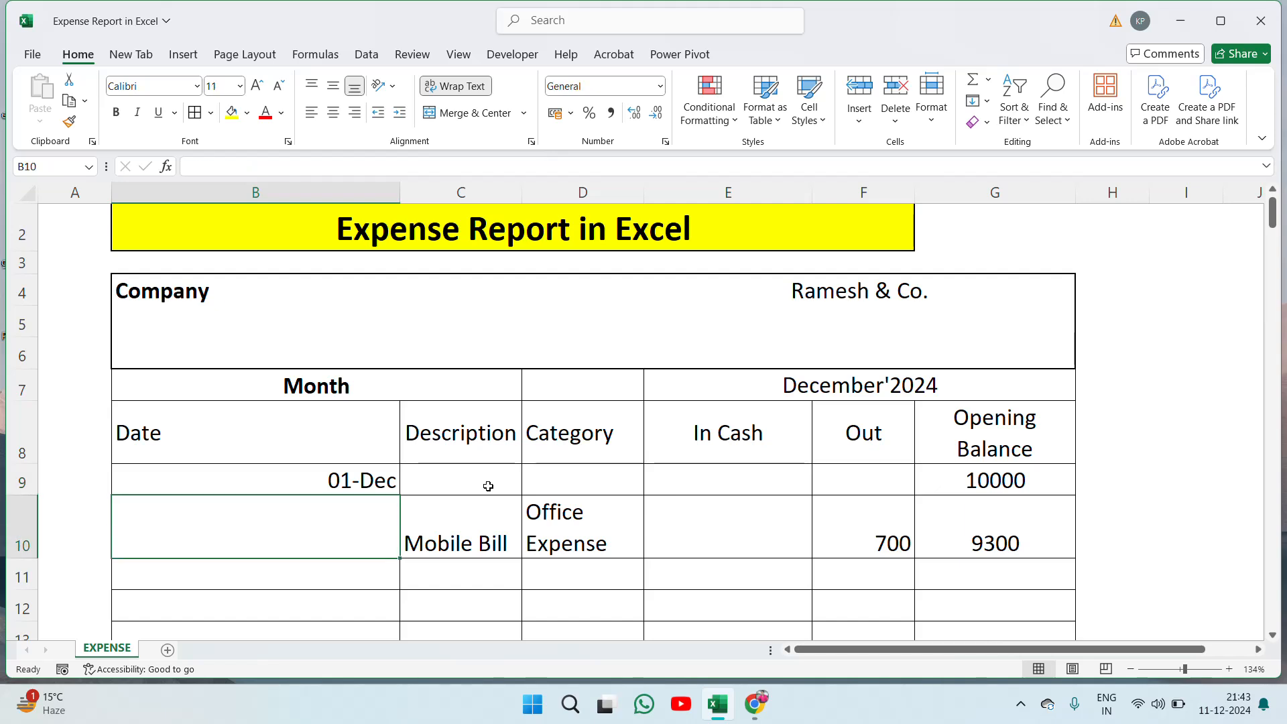
pyautogui.write('3')
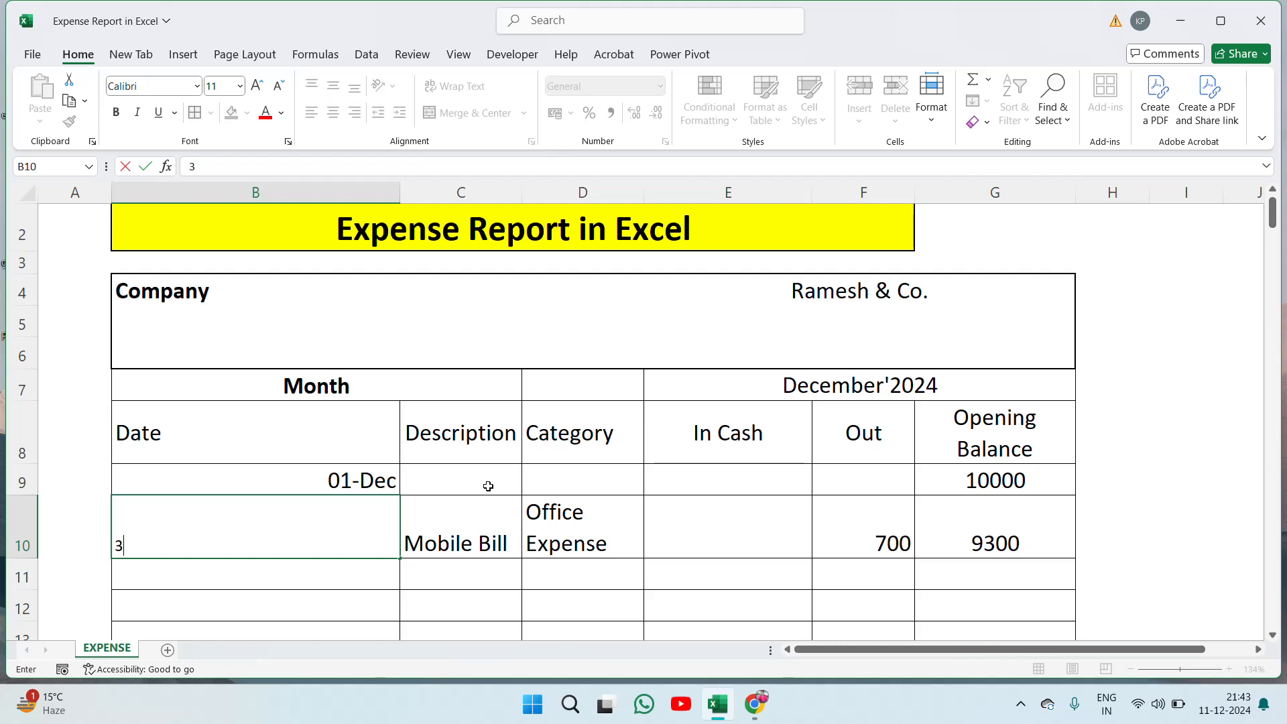
pyautogui.press('Escape')
pyautogui.press('Up')
pyautogui.press('Down')
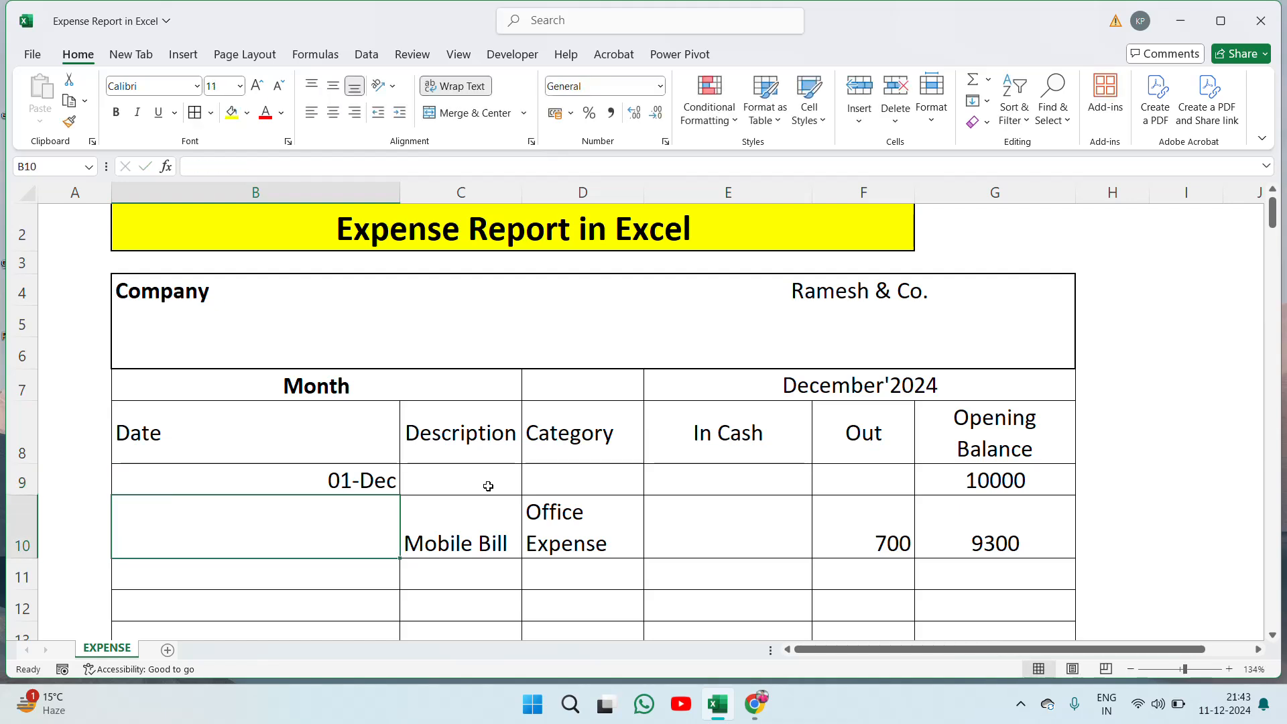
pyautogui.write('3')
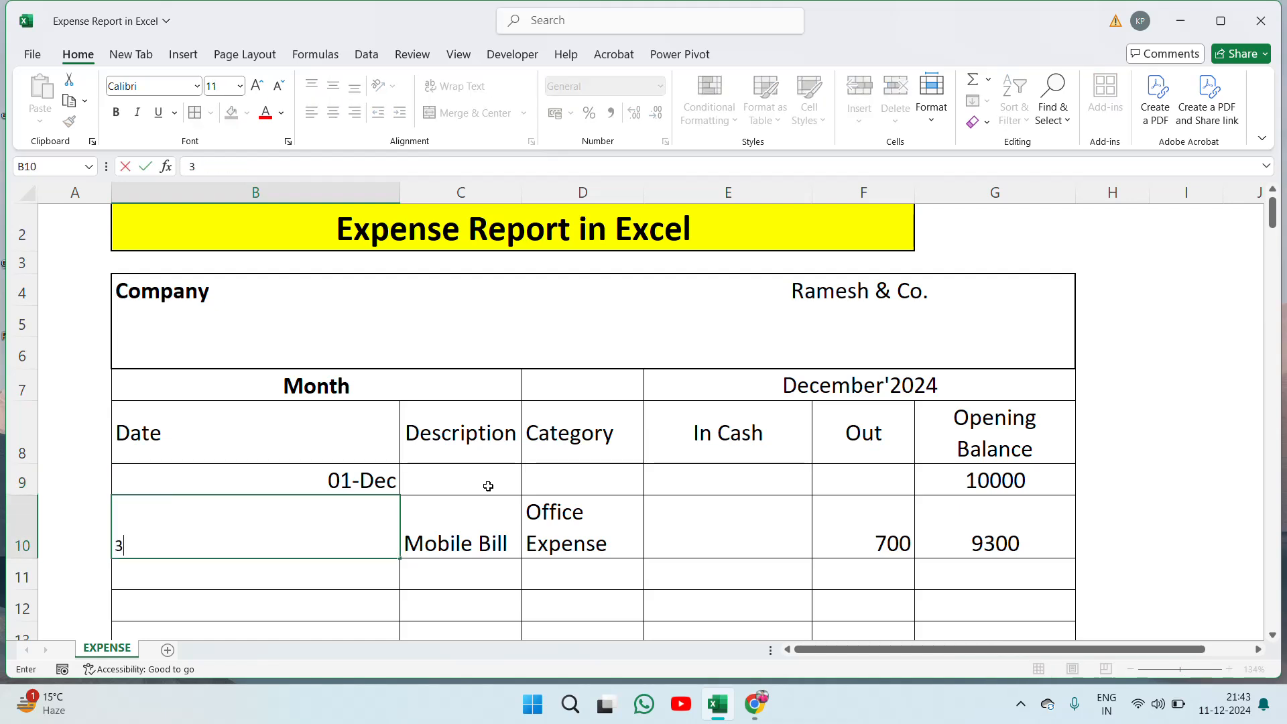
pyautogui.write('-Dec')
pyautogui.hotkey('ctrl', 'Return')
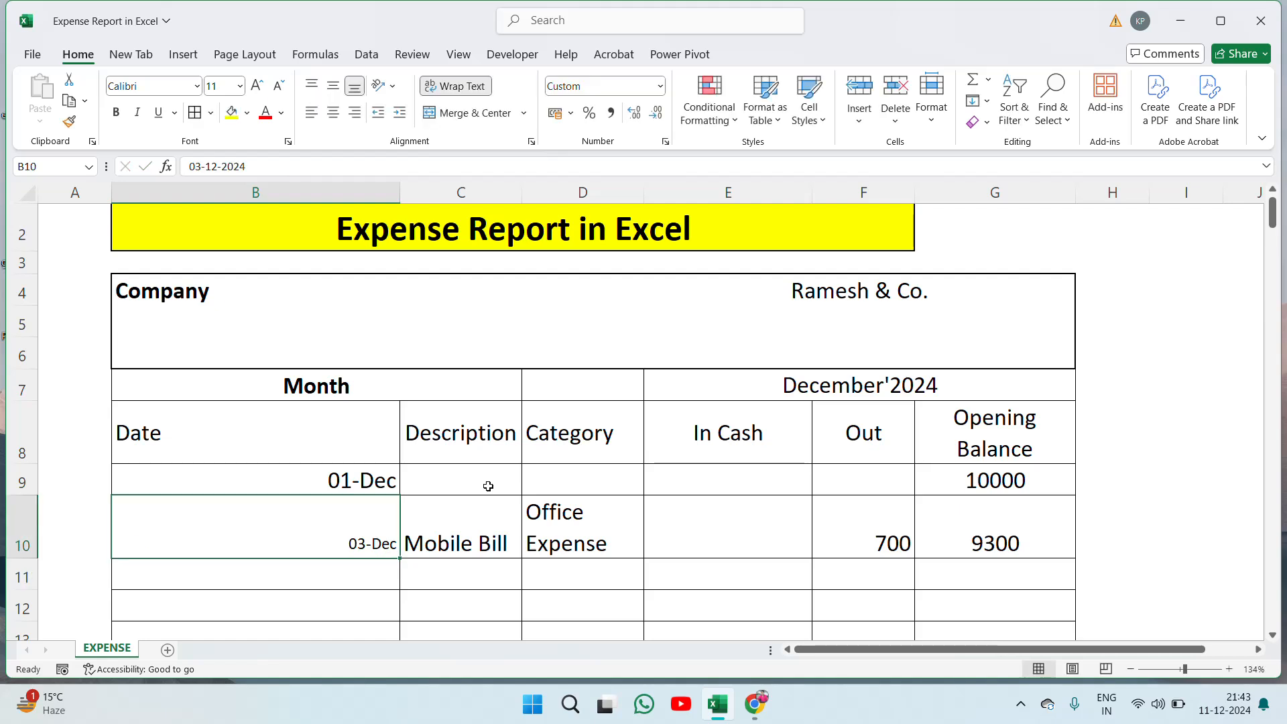
# Step: Review the Mobile Bill row's entries from the date in B10 across to the balance formula in G10
pyautogui.press('Right')
pyautogui.press('Left')
pyautogui.press('Right')
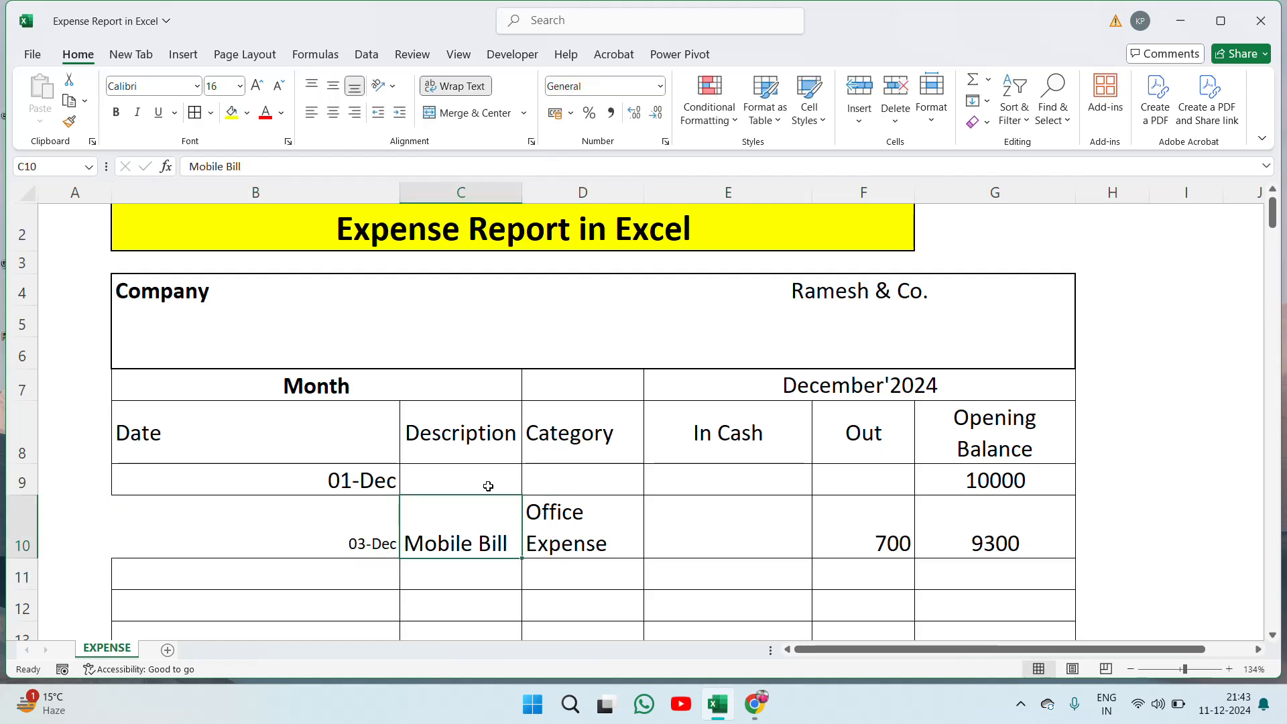
pyautogui.press('Right')
pyautogui.press('Right')
pyautogui.press('Right')
pyautogui.press('Right')
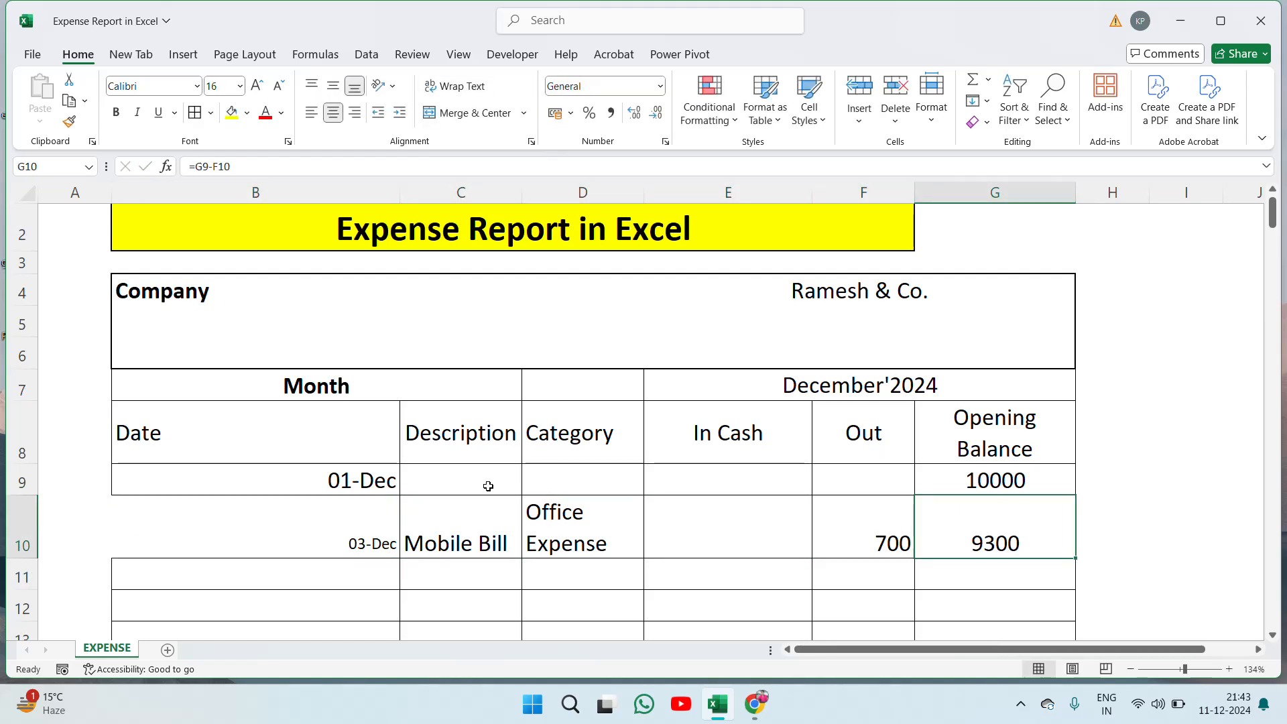
pyautogui.press('Left')
pyautogui.press('Right')
pyautogui.press('Left')
pyautogui.press('Left')
pyautogui.press('Left')
pyautogui.press('Left')
pyautogui.press('Left')
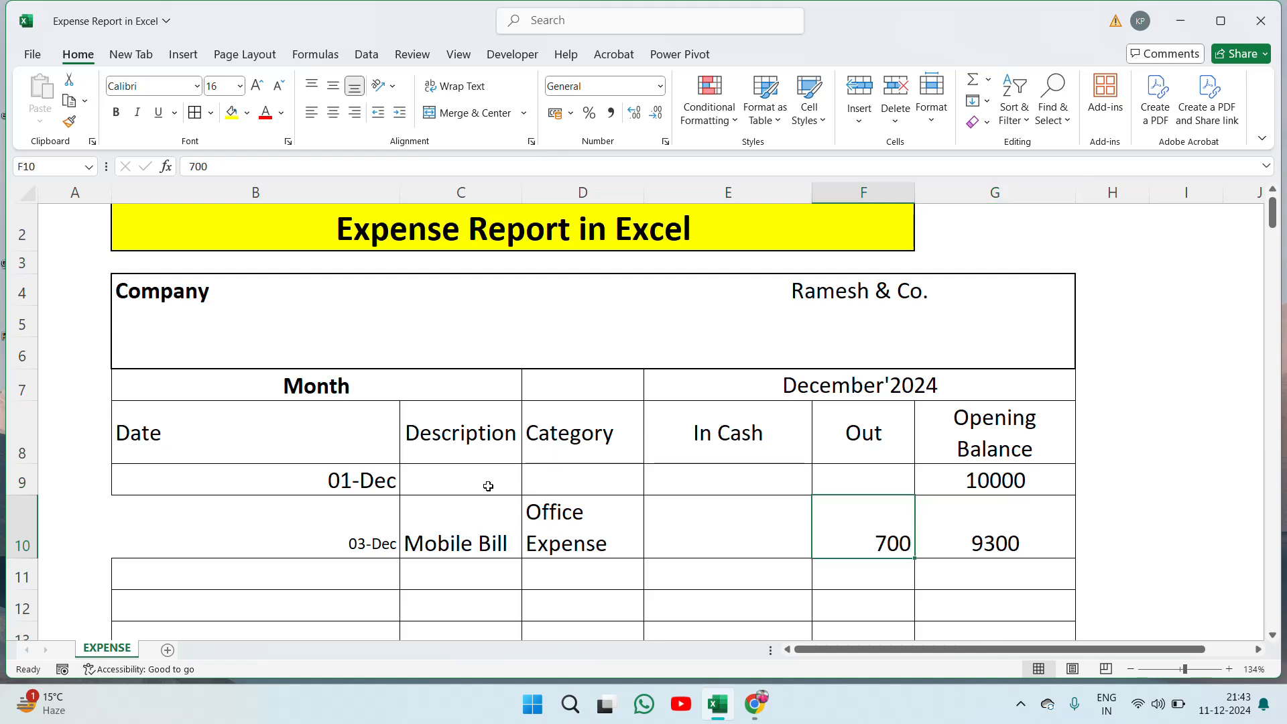
# Step: Enter "Wifi Bill" in B11 and move it to C11 under the Description header
pyautogui.press('Down')
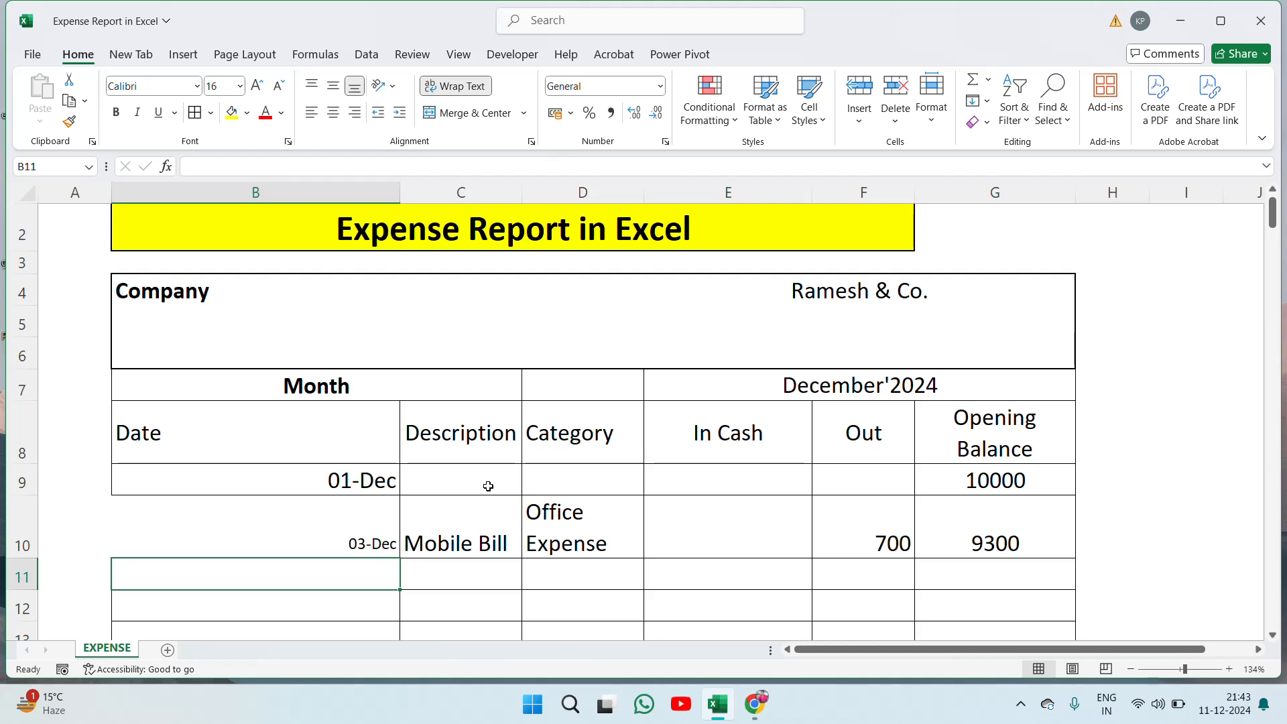
pyautogui.write('Wifi Bill')
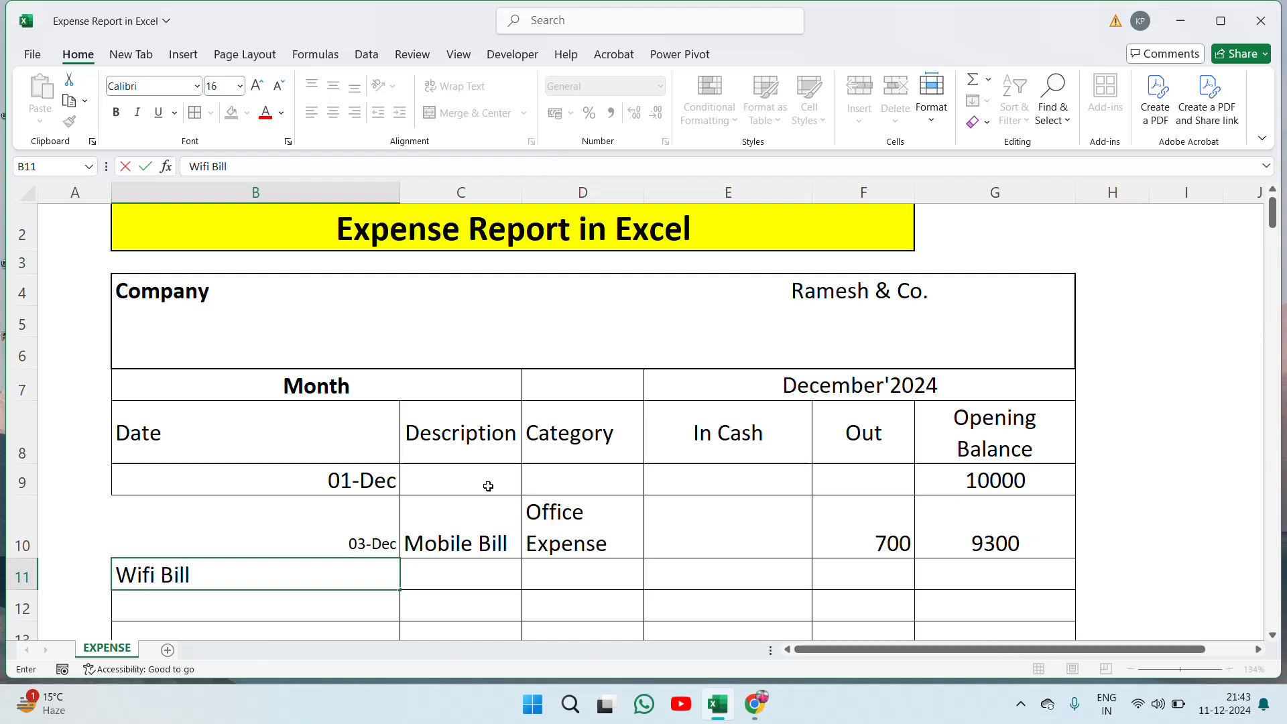
pyautogui.press('Return')
pyautogui.press('Up')
pyautogui.hotkey('ctrl', 'c')
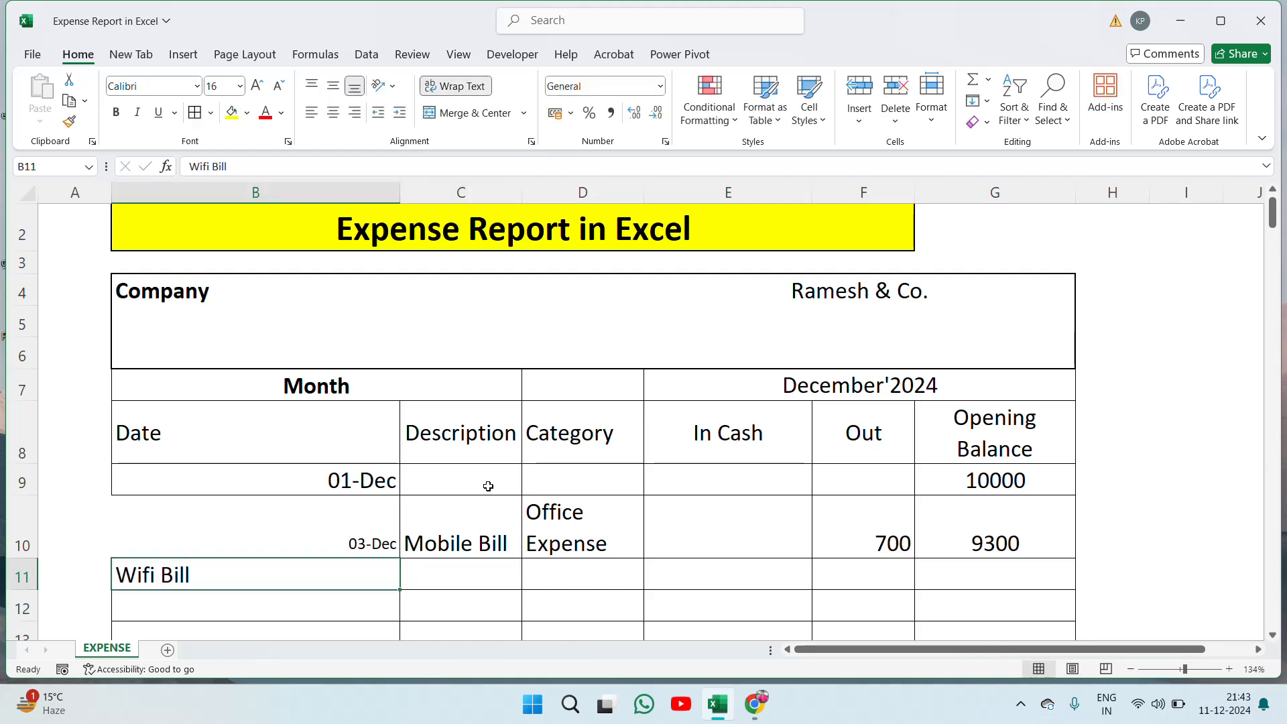
pyautogui.press('Right')
pyautogui.hotkey('ctrl', 'v')
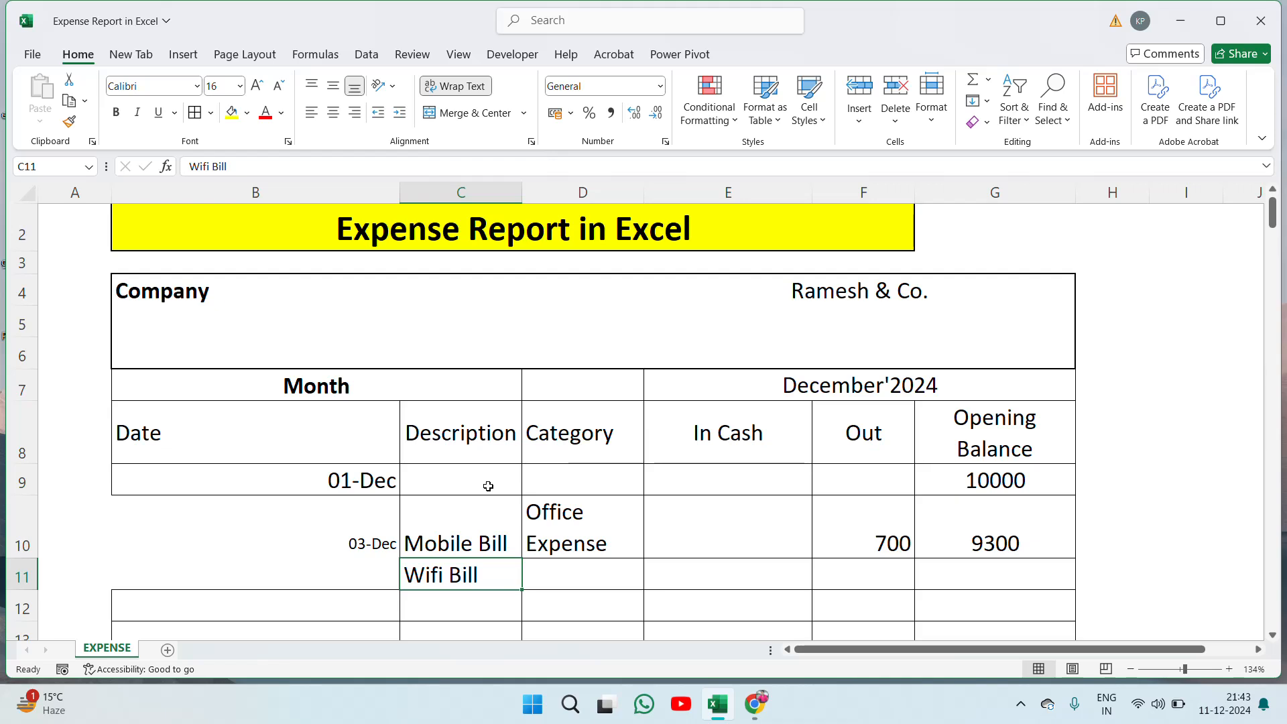
# Step: Enter the date 5-Dec in B11 for the Wifi Bill row
pyautogui.press('Left')
pyautogui.write('5')
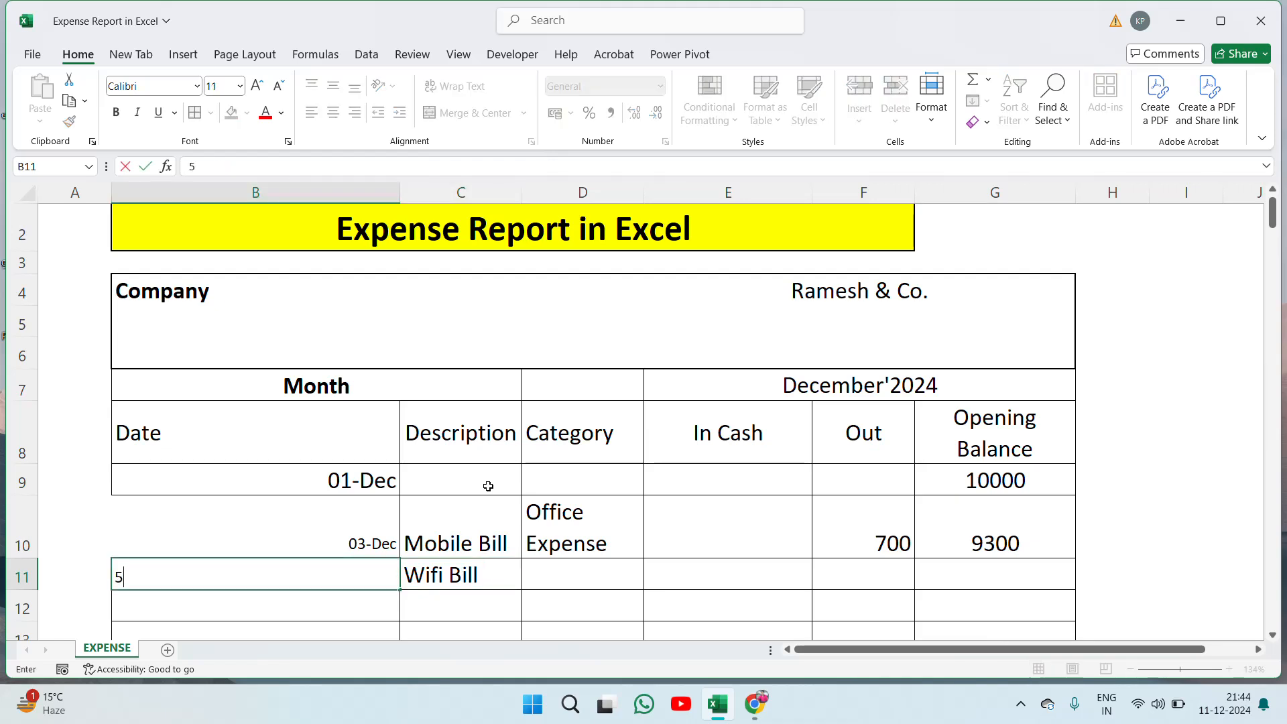
pyautogui.write('-Dec')
pyautogui.press('Return')
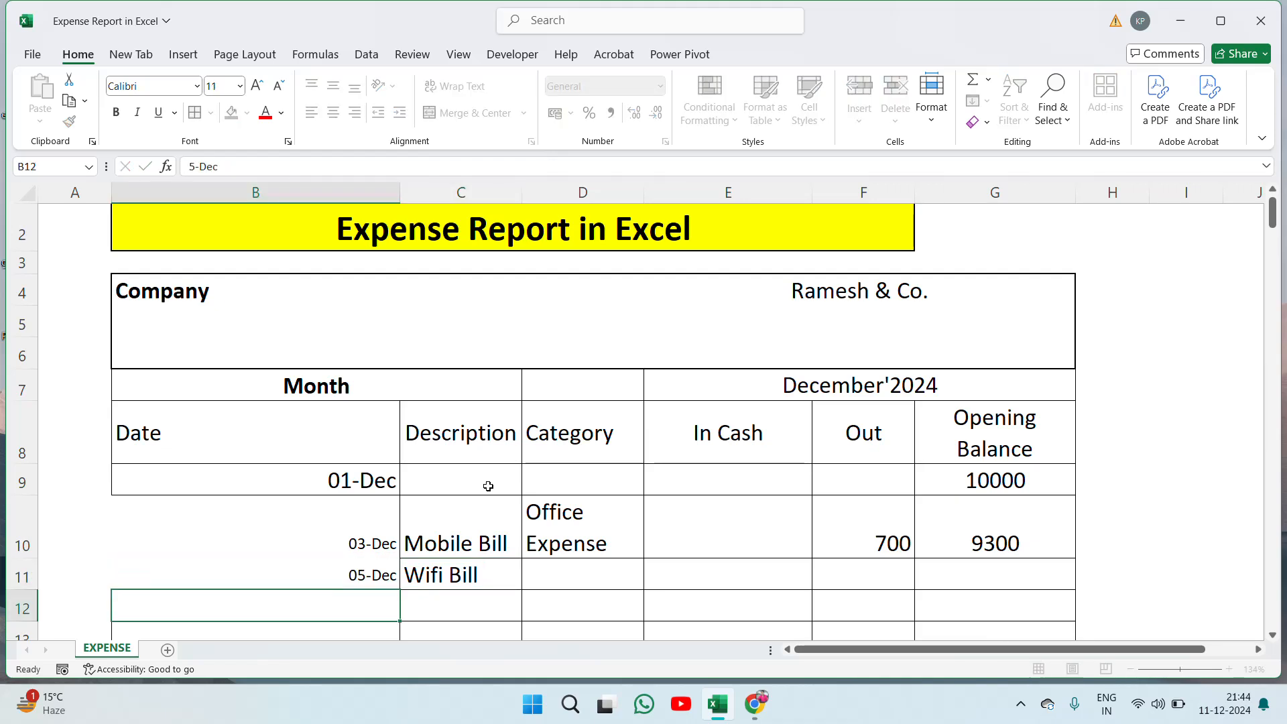
# Step: Copy the "Office Expense" category from D10 to D11 for the Wifi Bill row
pyautogui.press('Up')
pyautogui.press('Right')
pyautogui.press('Right')
pyautogui.press('Up')
pyautogui.hotkey('ctrl', 'c')
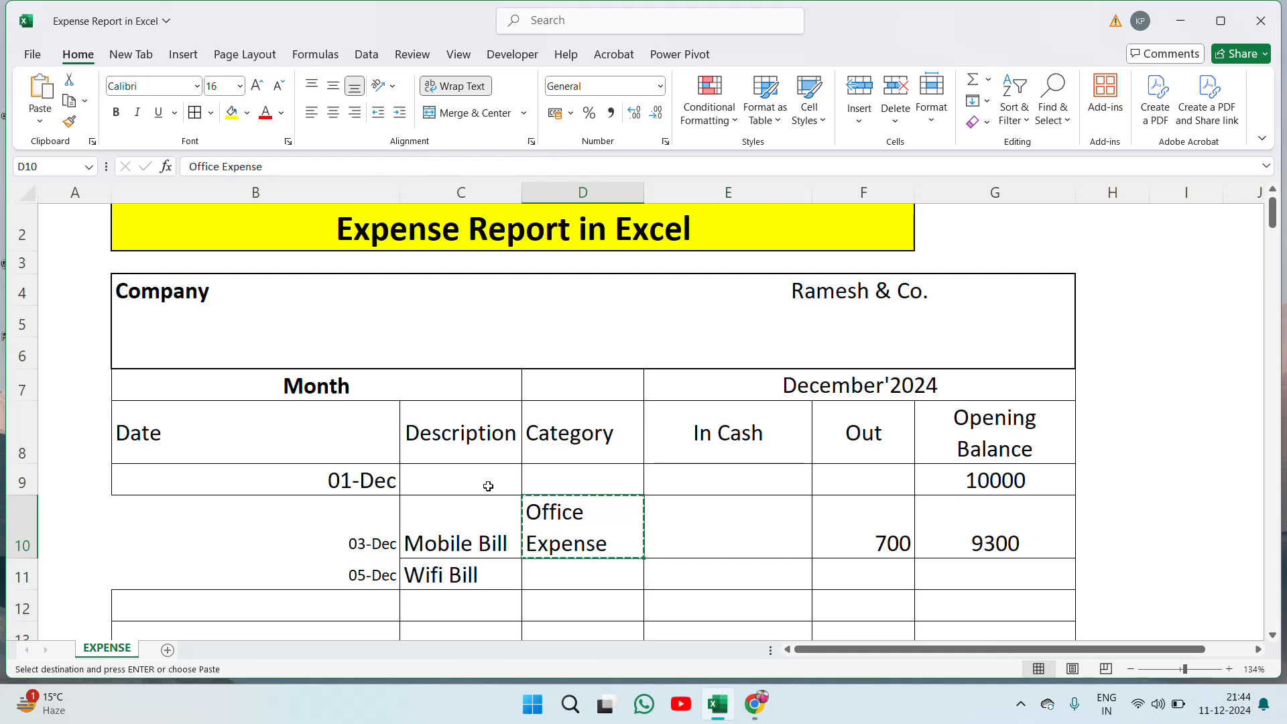
pyautogui.press('Down')
pyautogui.hotkey('ctrl', 'v')
pyautogui.press('Escape')
# Step: Enter 500 in F11 as the Out amount of the Wifi Bill row
pyautogui.press('Right')
pyautogui.press('Right')
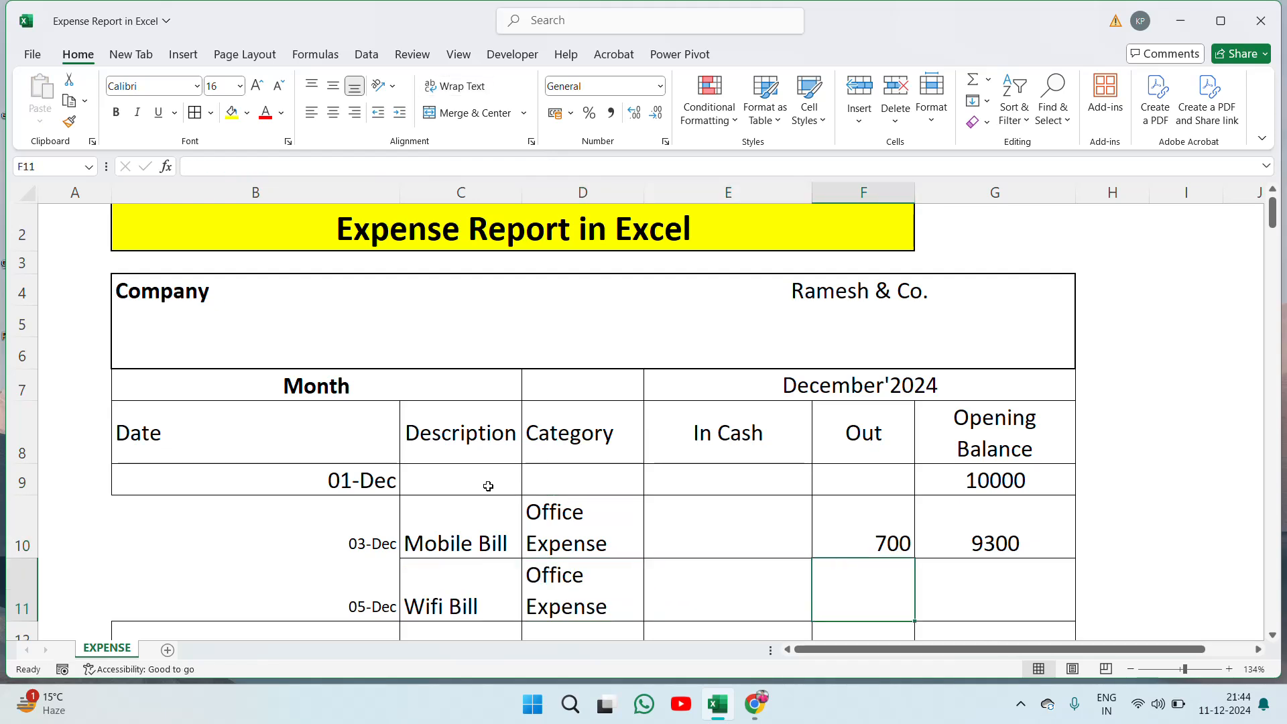
pyautogui.write('500')
pyautogui.press('Return')
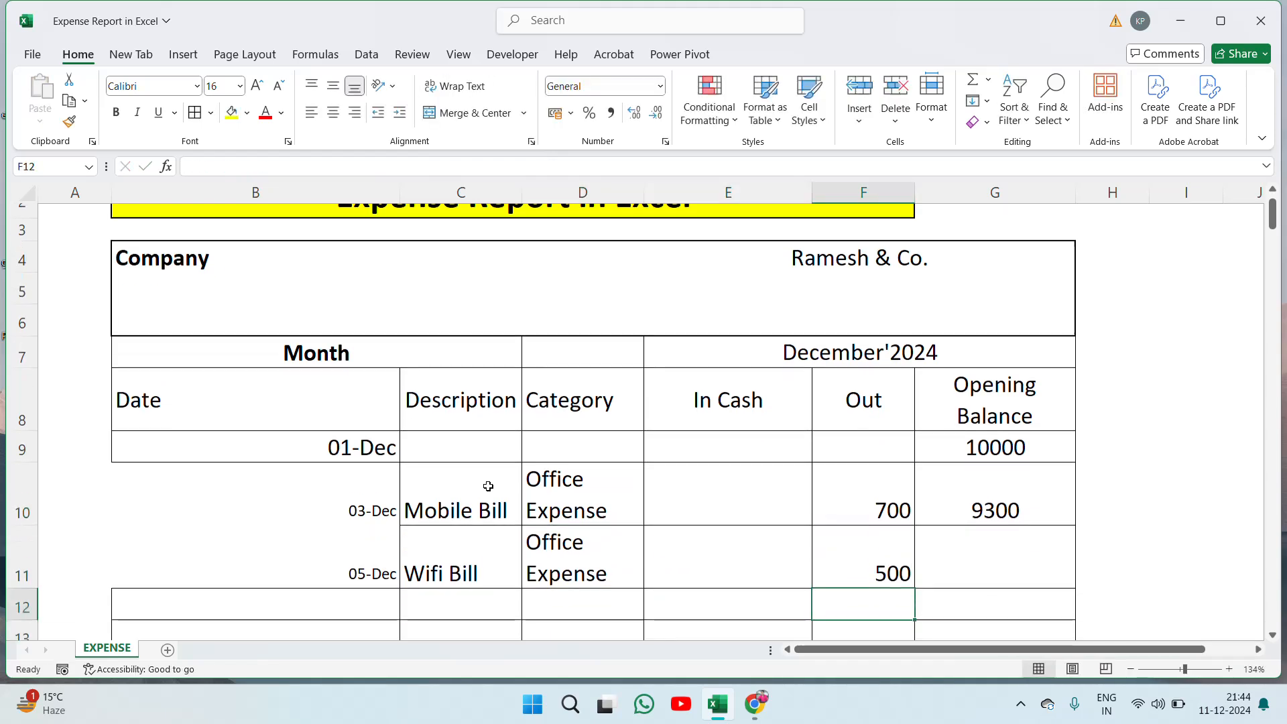
# Step: Copy the running balance formula from G10 down to G11
pyautogui.press('Up')
pyautogui.press('Right')
pyautogui.press('Up')
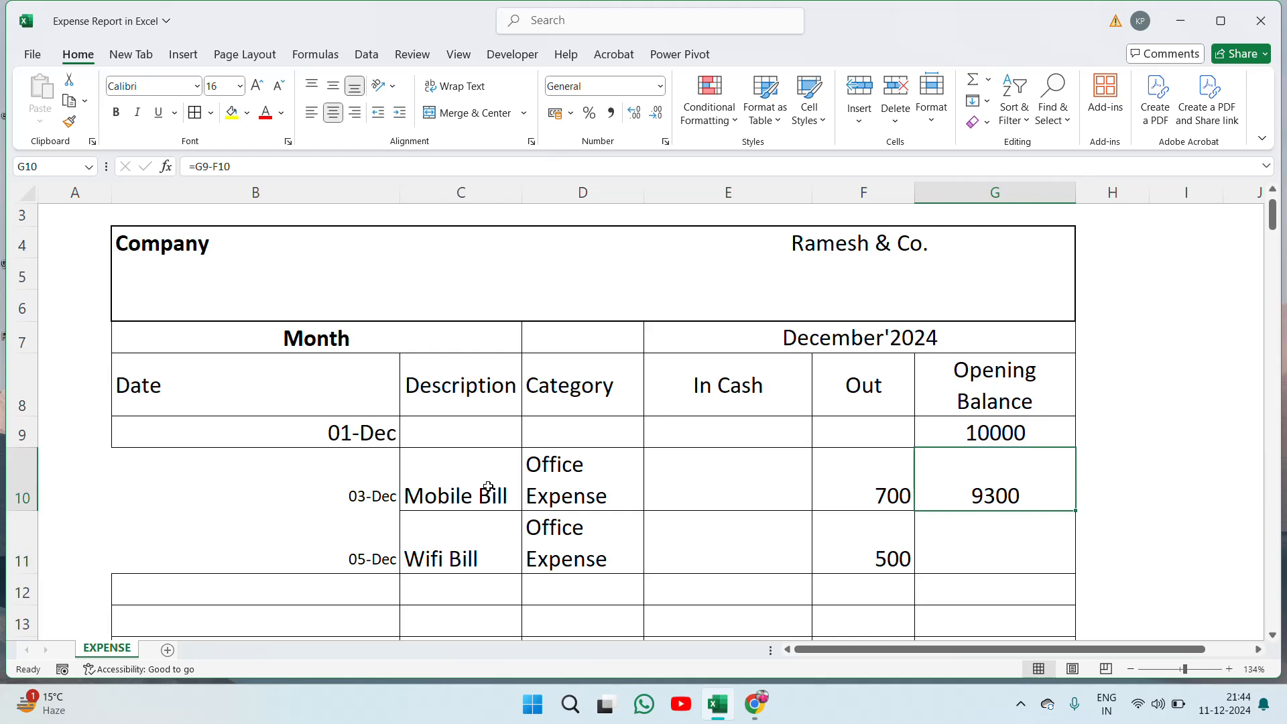
pyautogui.press('Down')
pyautogui.press('Up')
pyautogui.hotkey('ctrl', 'c')
pyautogui.hotkey('shift', 'Down')
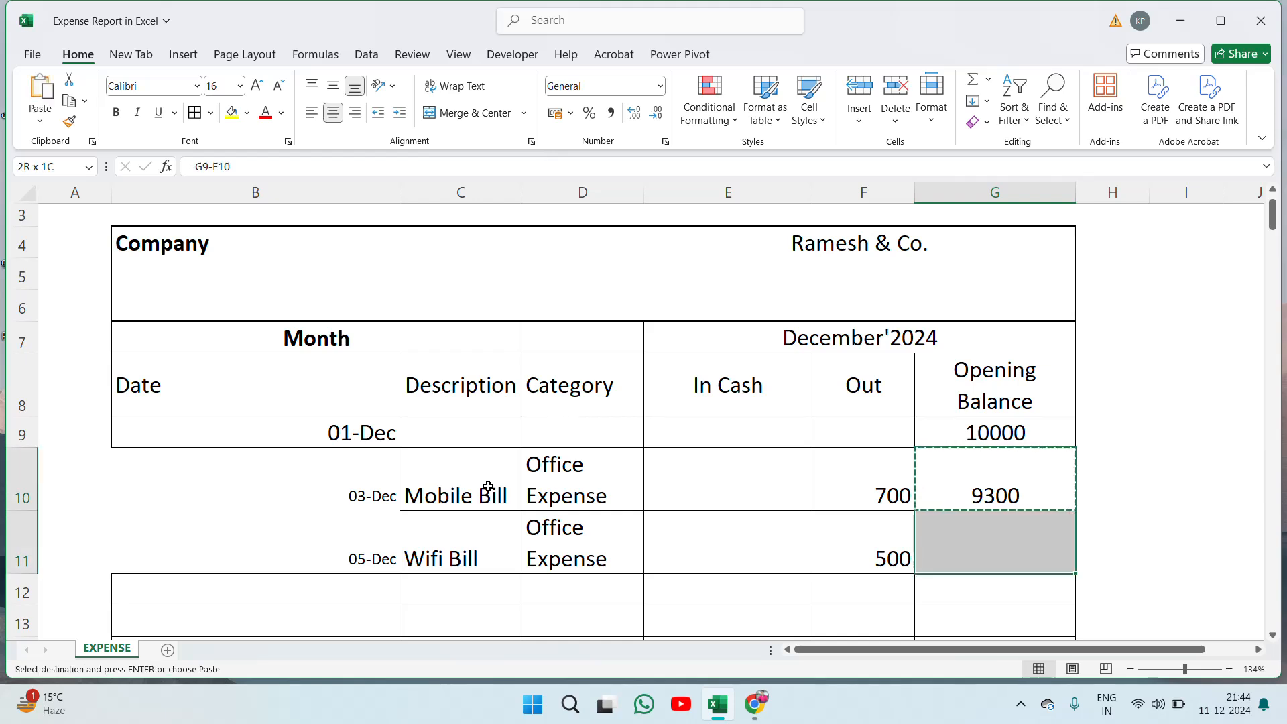
pyautogui.hotkey('ctrl', 'v')
pyautogui.press('Down')
pyautogui.press('Up')
pyautogui.press('Down')
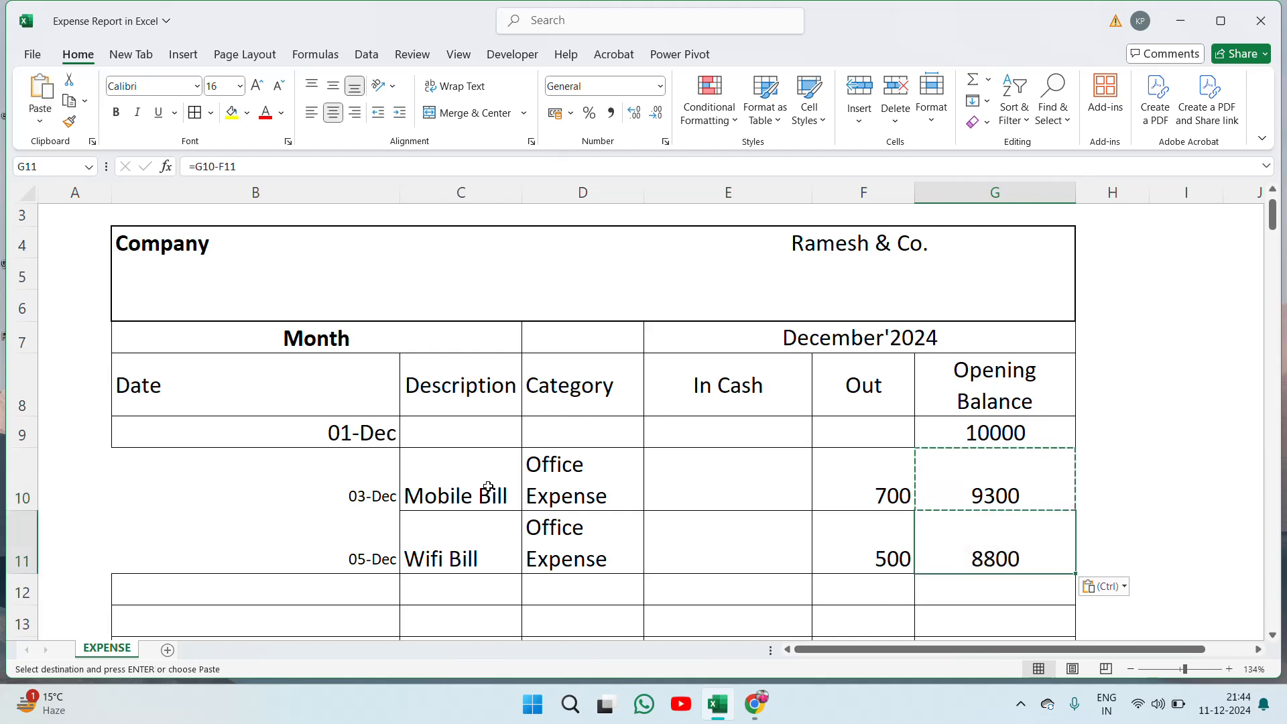
# Step: Review the dated expense rows, the balance column from G9 down and the empty row 12
pyautogui.press('Left')
pyautogui.press('Left')
pyautogui.press('Left')
pyautogui.press('Left')
pyautogui.press('Left')
pyautogui.press('Left')
pyautogui.press('Right')
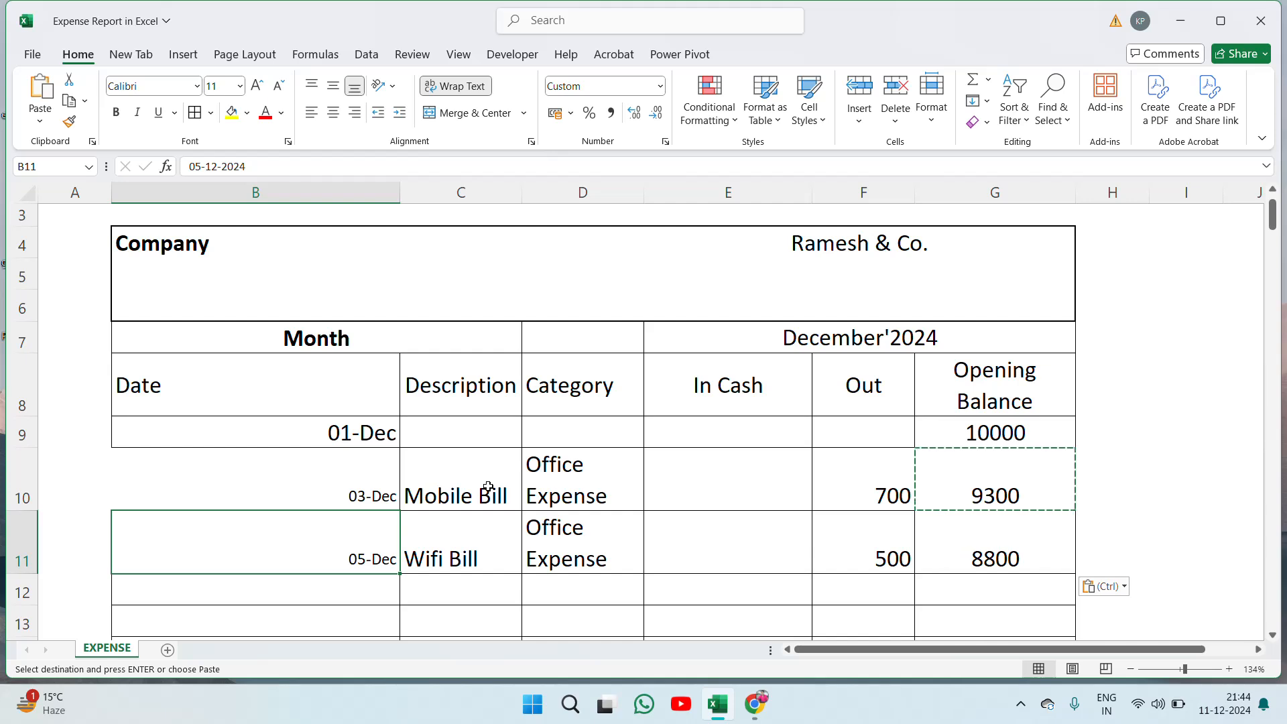
pyautogui.press('Down')
pyautogui.press('Down')
pyautogui.press('Down')
pyautogui.press('Down')
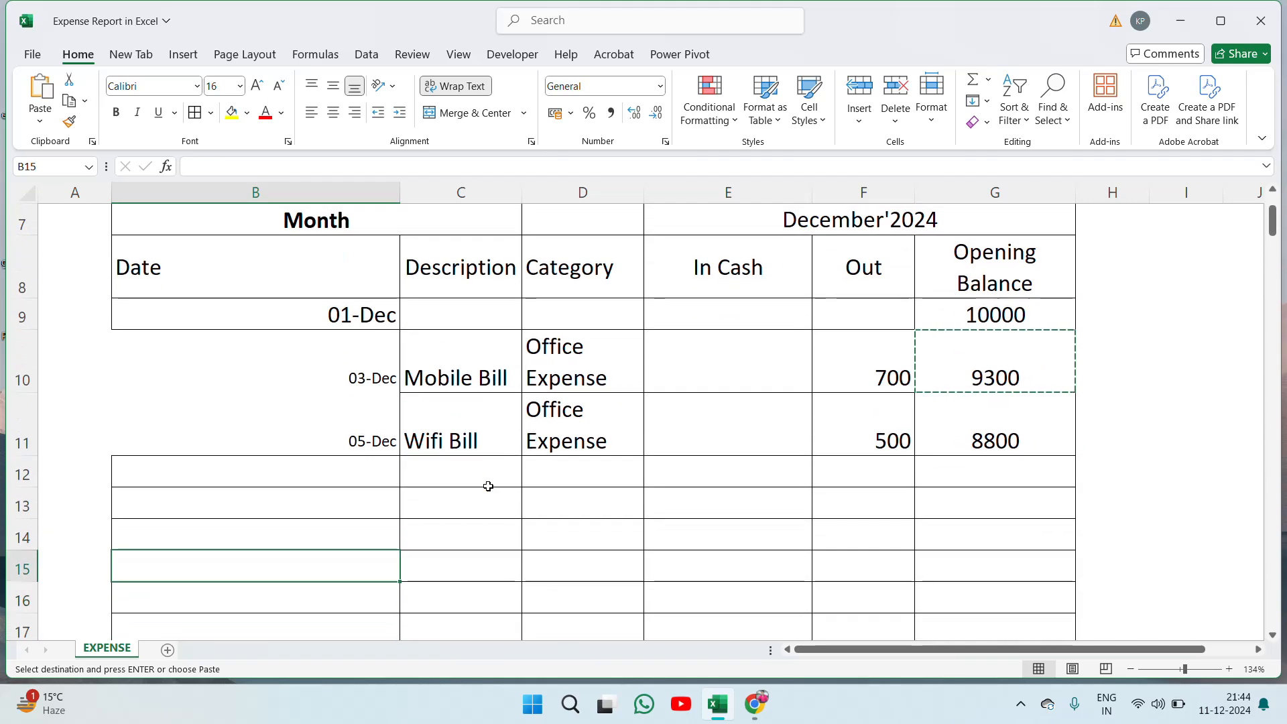
pyautogui.press('Up')
pyautogui.press('Up')
pyautogui.press('Up')
pyautogui.press('Escape')
pyautogui.press('Right')
pyautogui.press('Right')
pyautogui.press('Right')
pyautogui.press('Right')
pyautogui.press('Right')
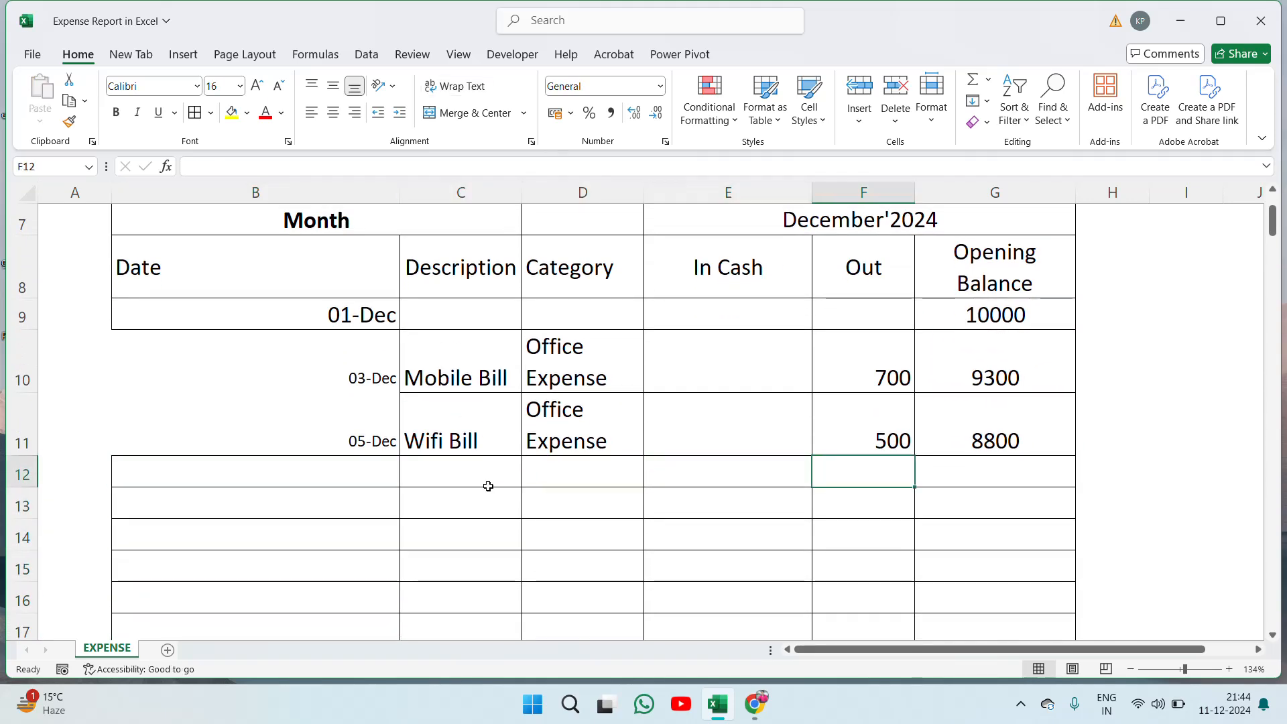
pyautogui.press('Up')
pyautogui.press('Up')
pyautogui.press('Up')
pyautogui.press('Up')
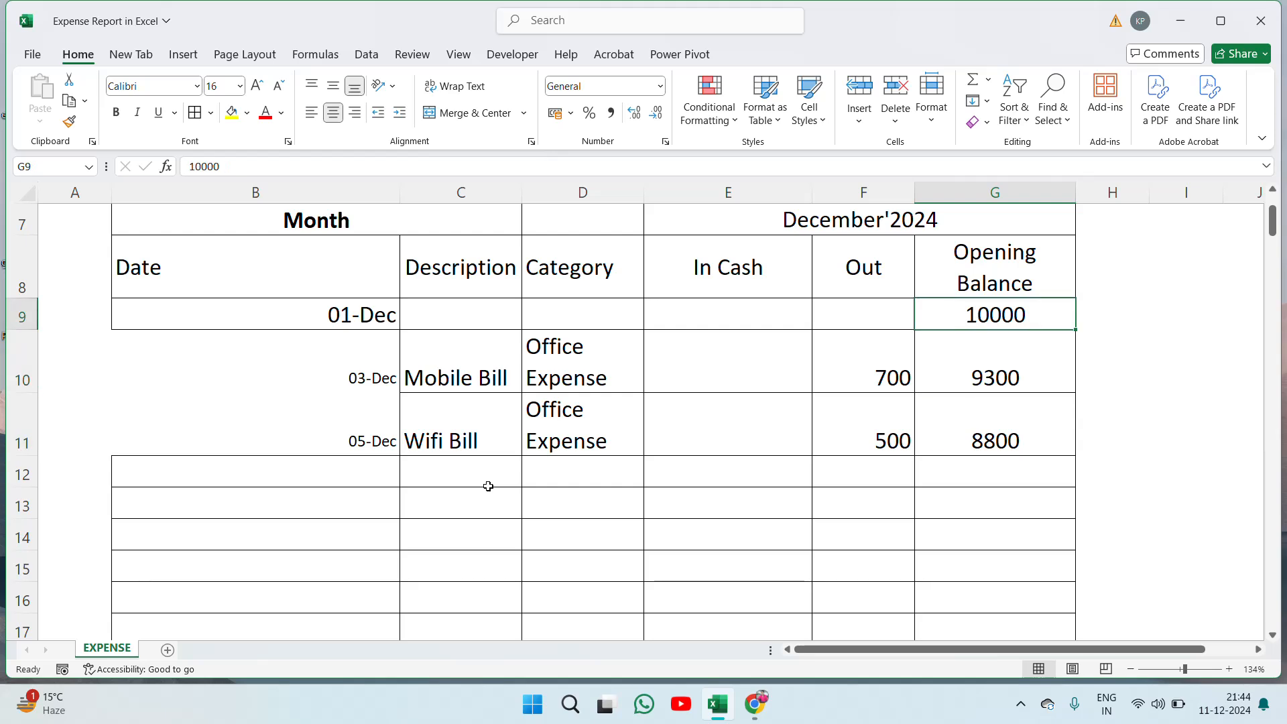
pyautogui.press('Down')
pyautogui.press('Down')
pyautogui.press('Down')
pyautogui.press('Down')
pyautogui.press('Left')
pyautogui.press('Left')
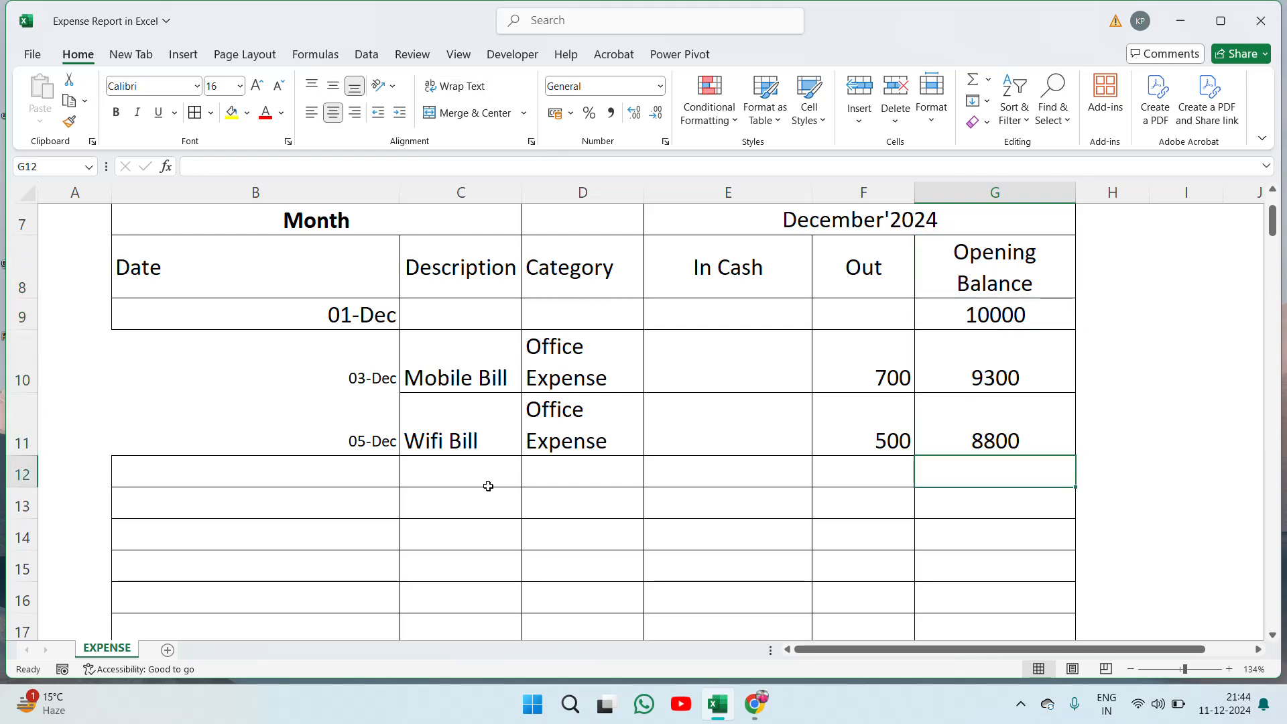
pyautogui.press('Left')
pyautogui.press('Left')
pyautogui.press('Left')
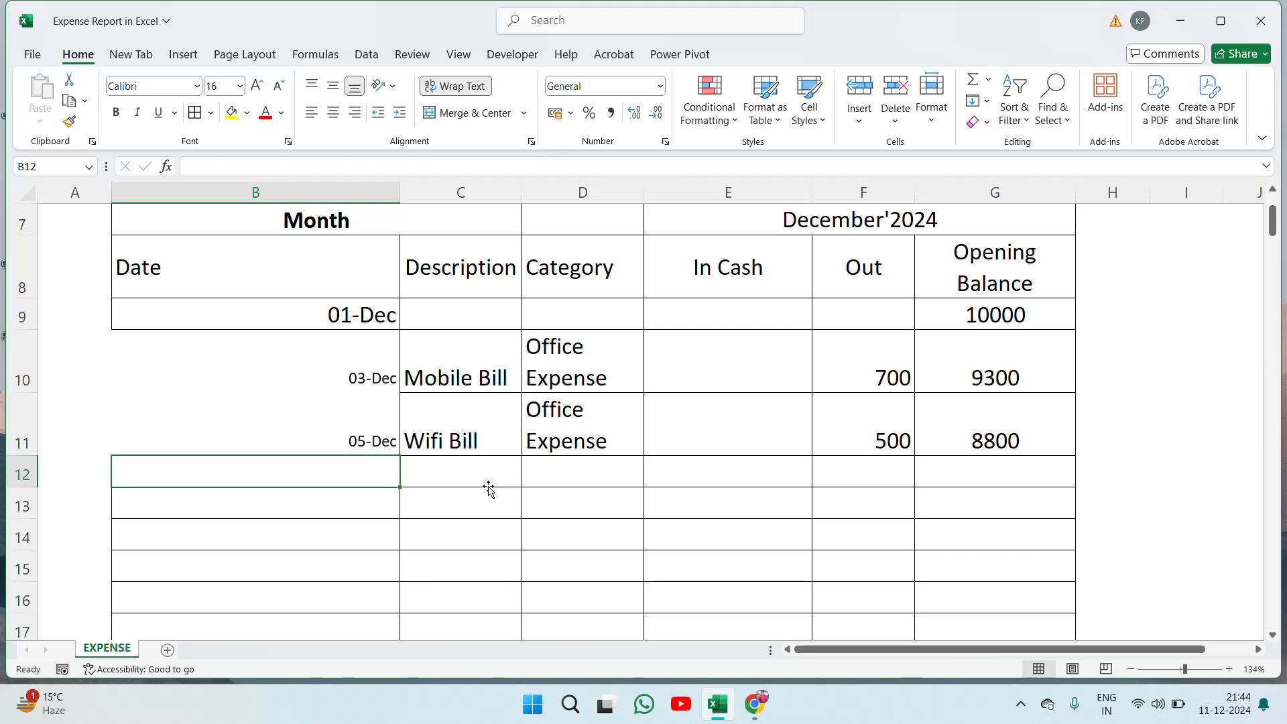
pyautogui.press('Right')
pyautogui.press('Right')
pyautogui.press('Right')
pyautogui.press('Right')
pyautogui.press('Right')
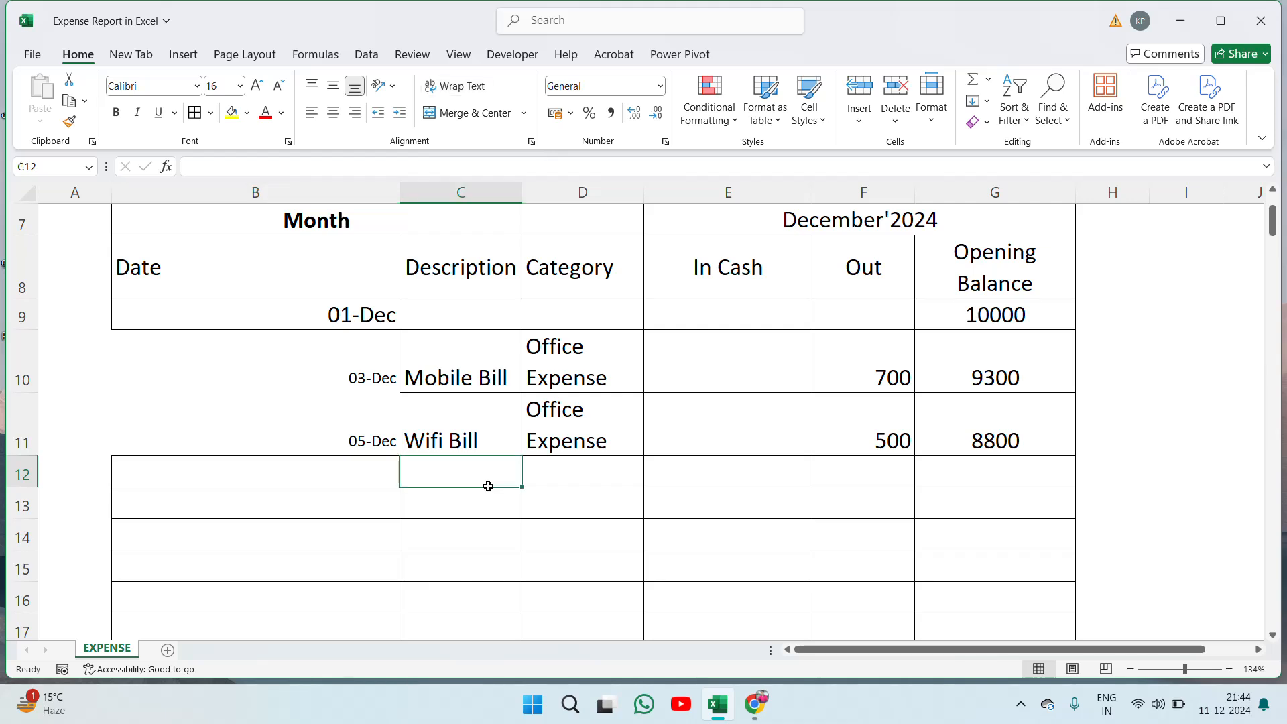
pyautogui.press('Up')
pyautogui.press('Down')
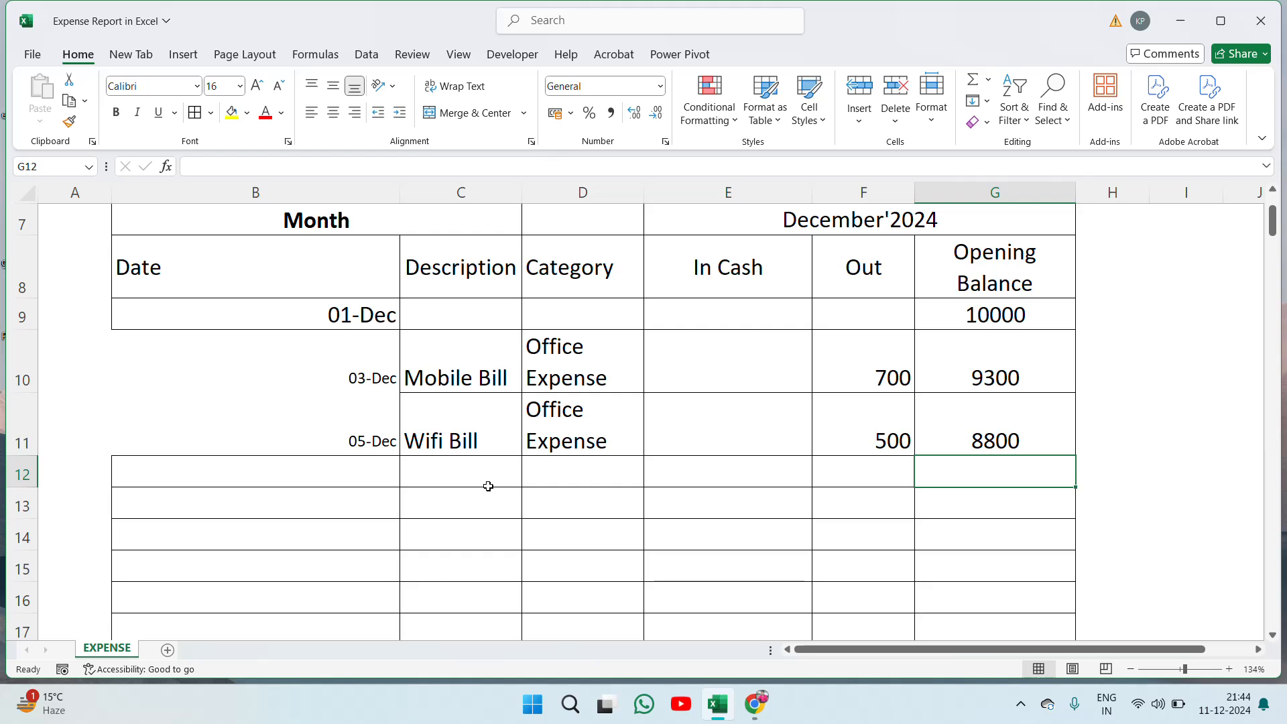
# Step: Enter "Office Rent" in B12 and move it to D12 under the Category header
pyautogui.press('Left')
pyautogui.press('Left')
pyautogui.press('Left')
pyautogui.press('Left')
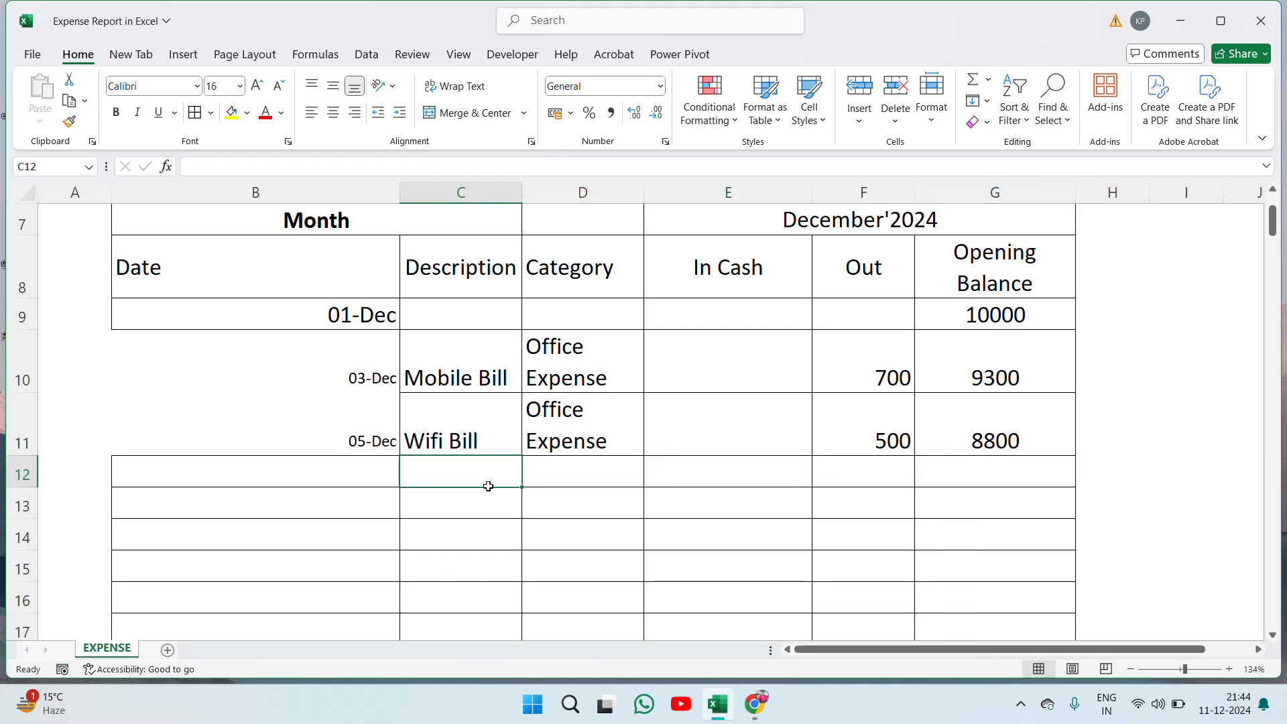
pyautogui.press('Left')
pyautogui.write('O')
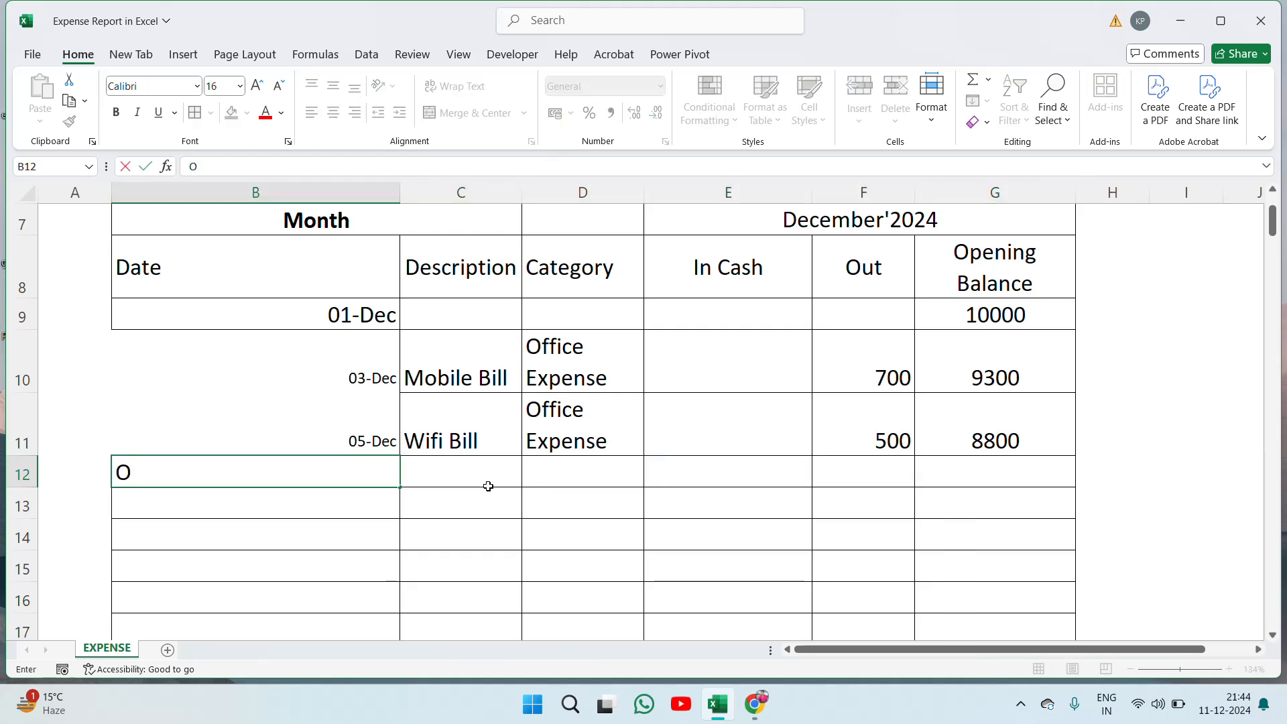
pyautogui.write('ffice Rr')
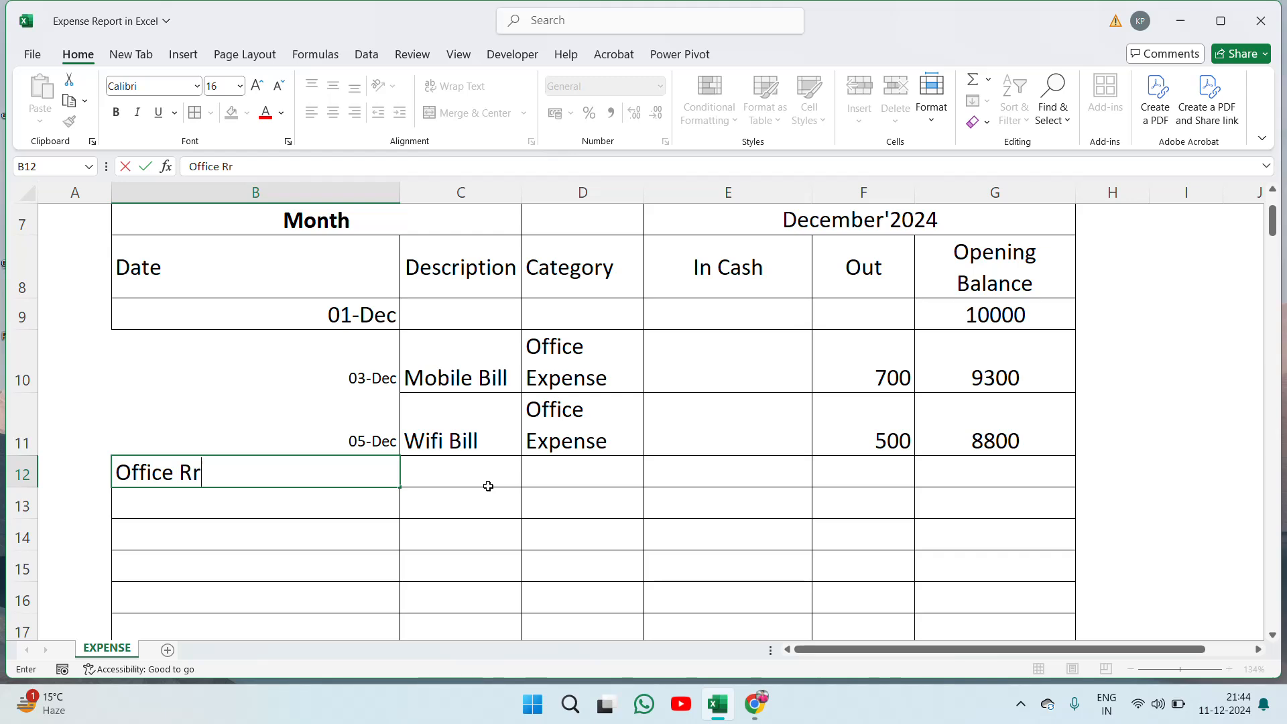
pyautogui.press('BackSpace')
pyautogui.write('ent')
pyautogui.hotkey('ctrl', 'Return')
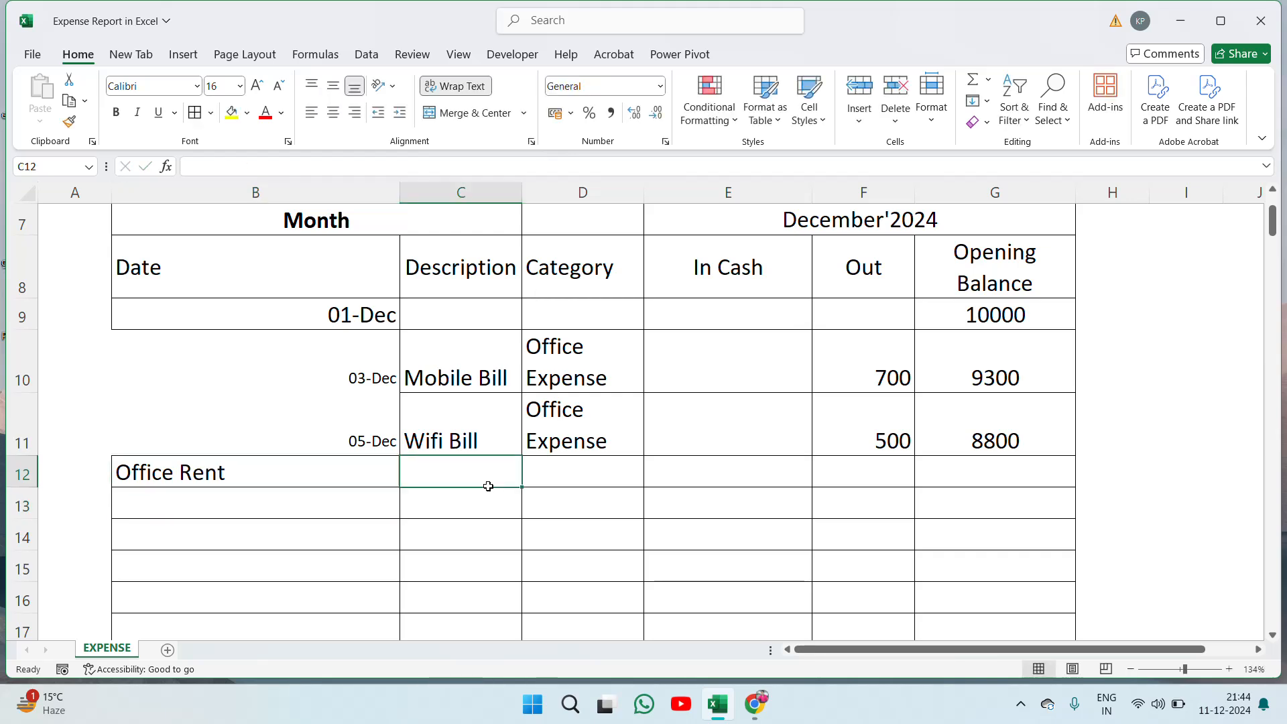
pyautogui.moveTo(489, 490); pyautogui.dragTo(488, 486)
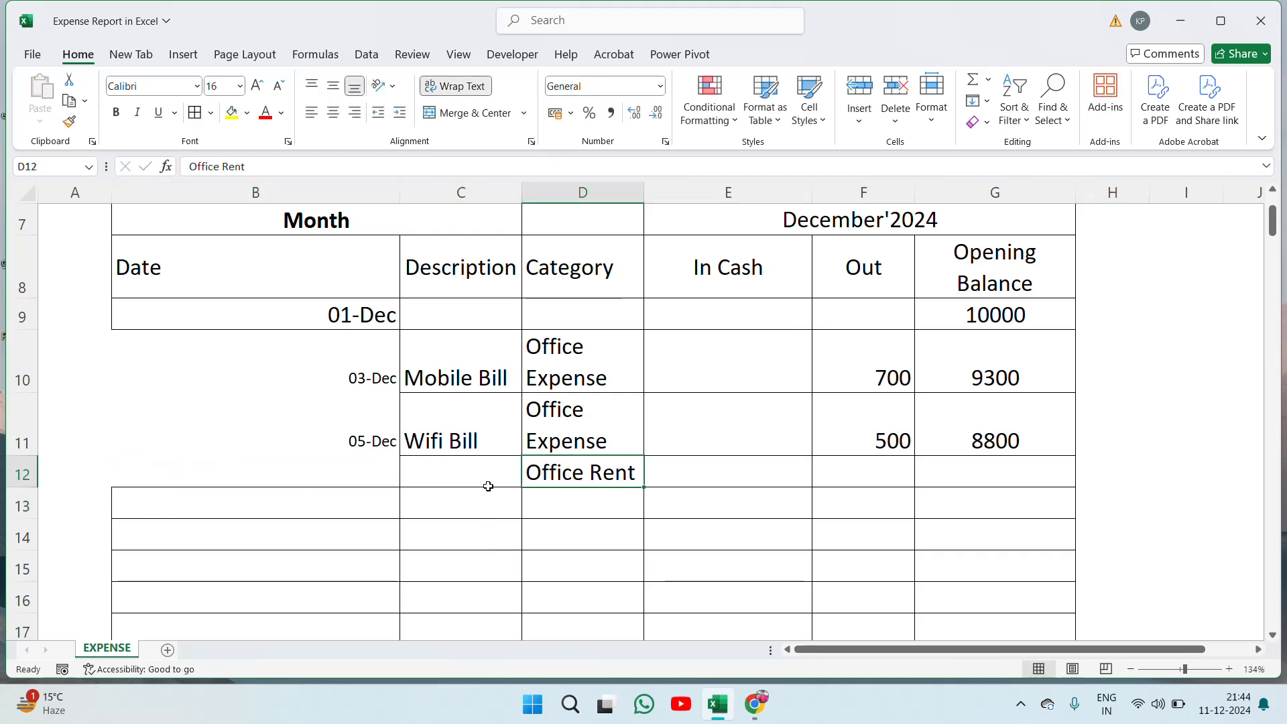
# Step: Enter the date 10-Dec in B12 for the Office Rent row
pyautogui.press('Left')
pyautogui.press('Left')
pyautogui.write('10')
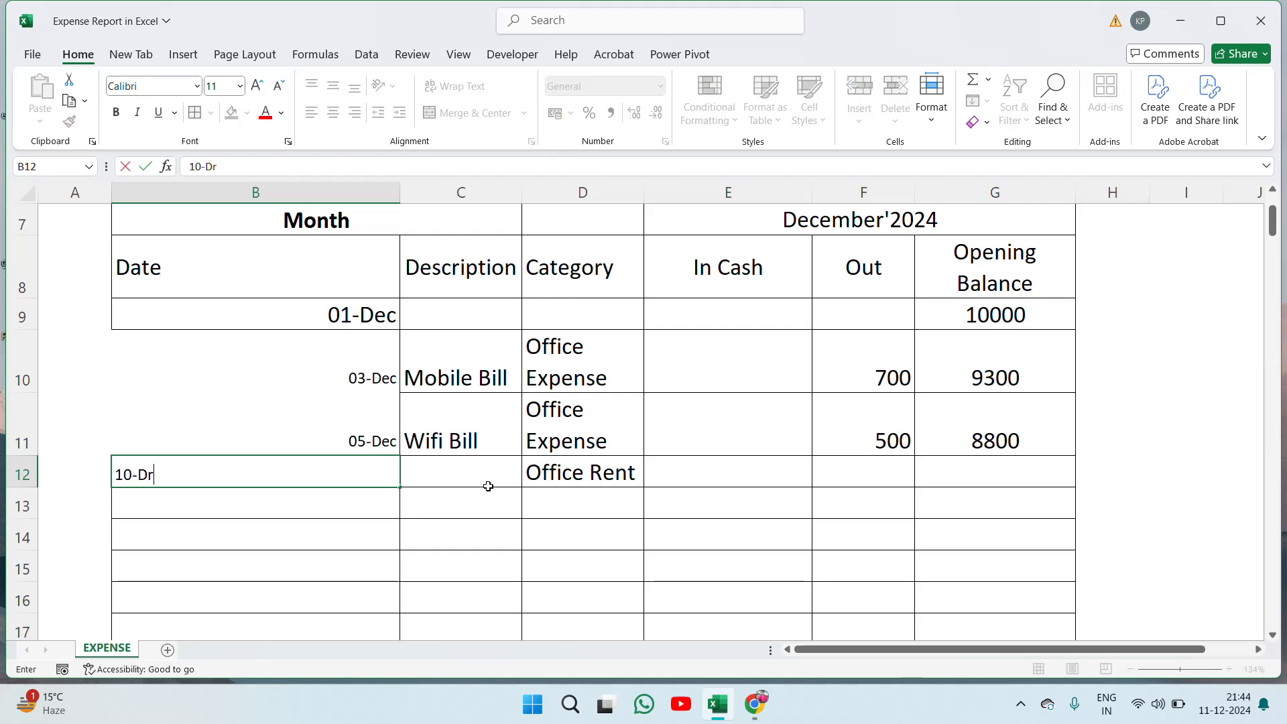
pyautogui.press('Return')
# Step: Enter 5000 in F12 as the Out amount of the Office Rent row
pyautogui.press('Up')
pyautogui.press('Right')
pyautogui.press('Right')
pyautogui.press('Right')
pyautogui.press('Right')
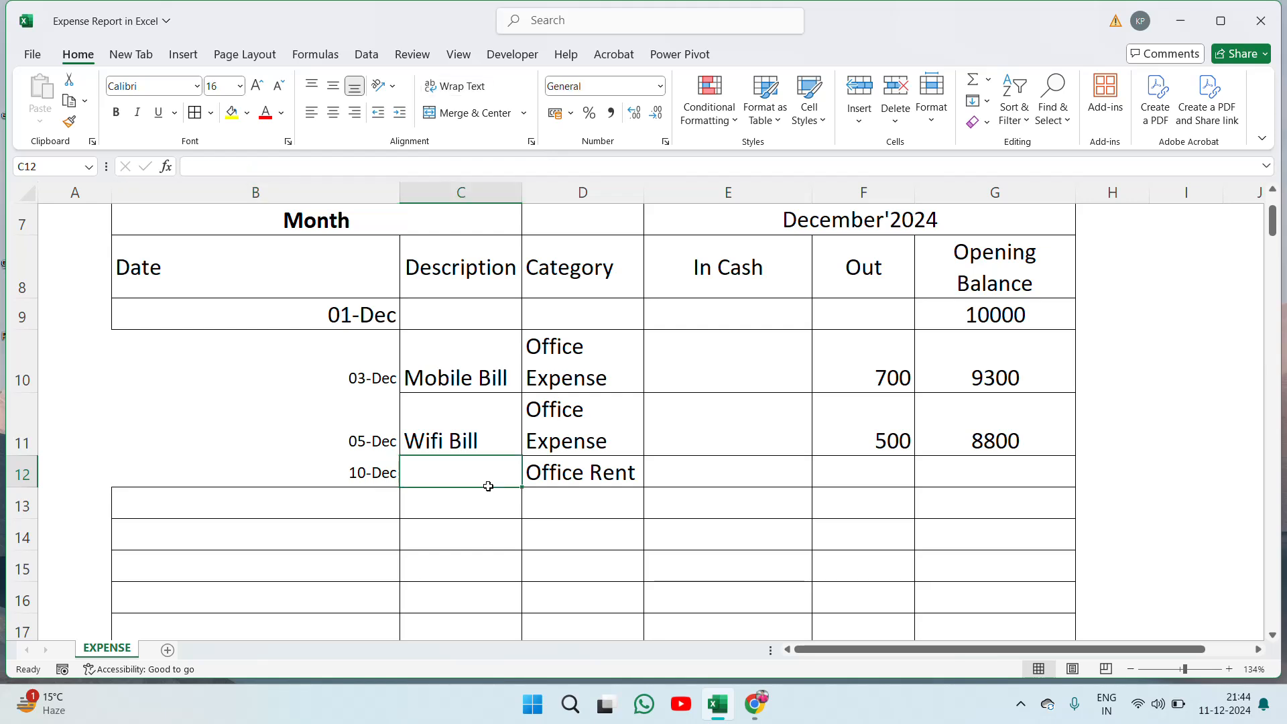
pyautogui.press('Left')
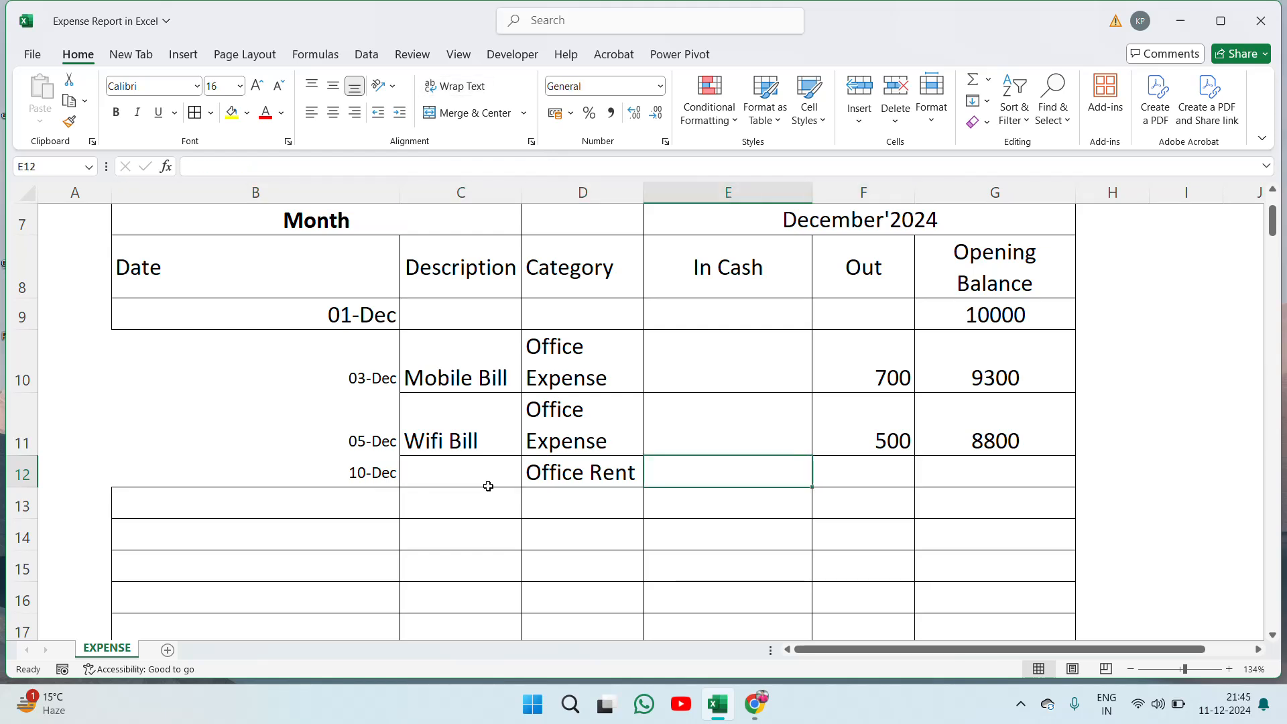
pyautogui.press('Right')
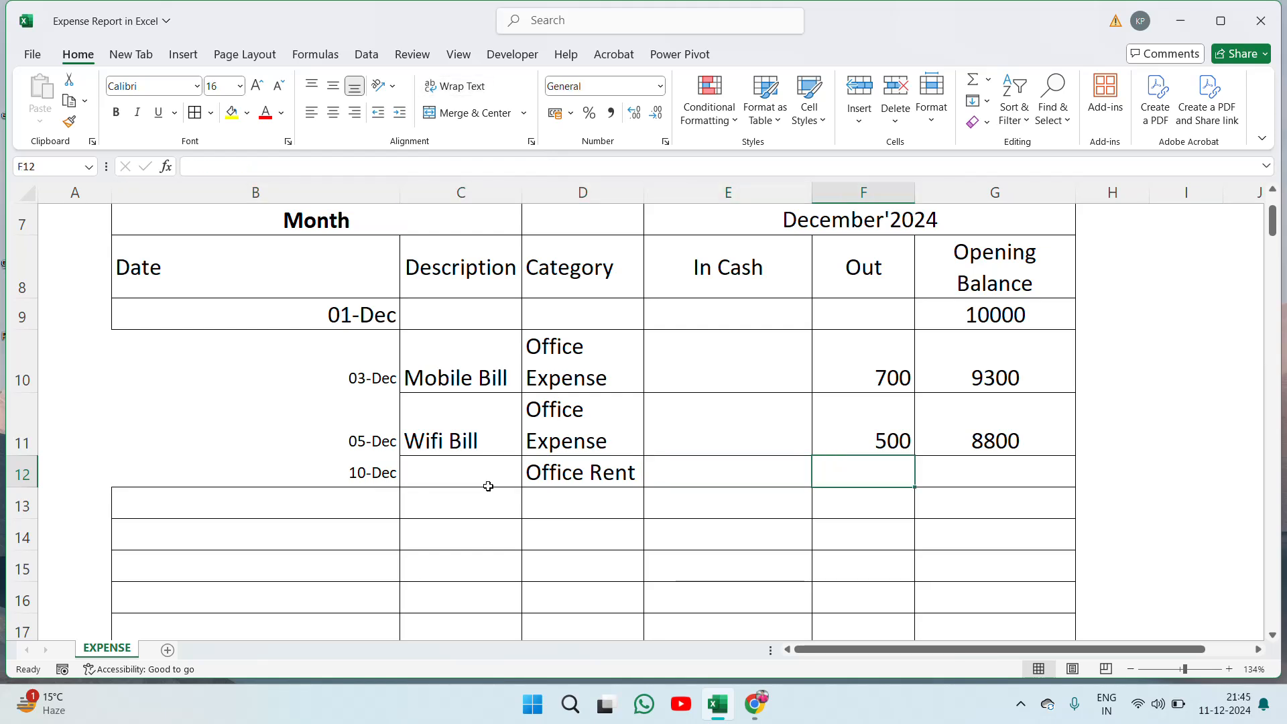
pyautogui.write('5000')
pyautogui.press('Return')
pyautogui.press('Up')
pyautogui.press('Right')
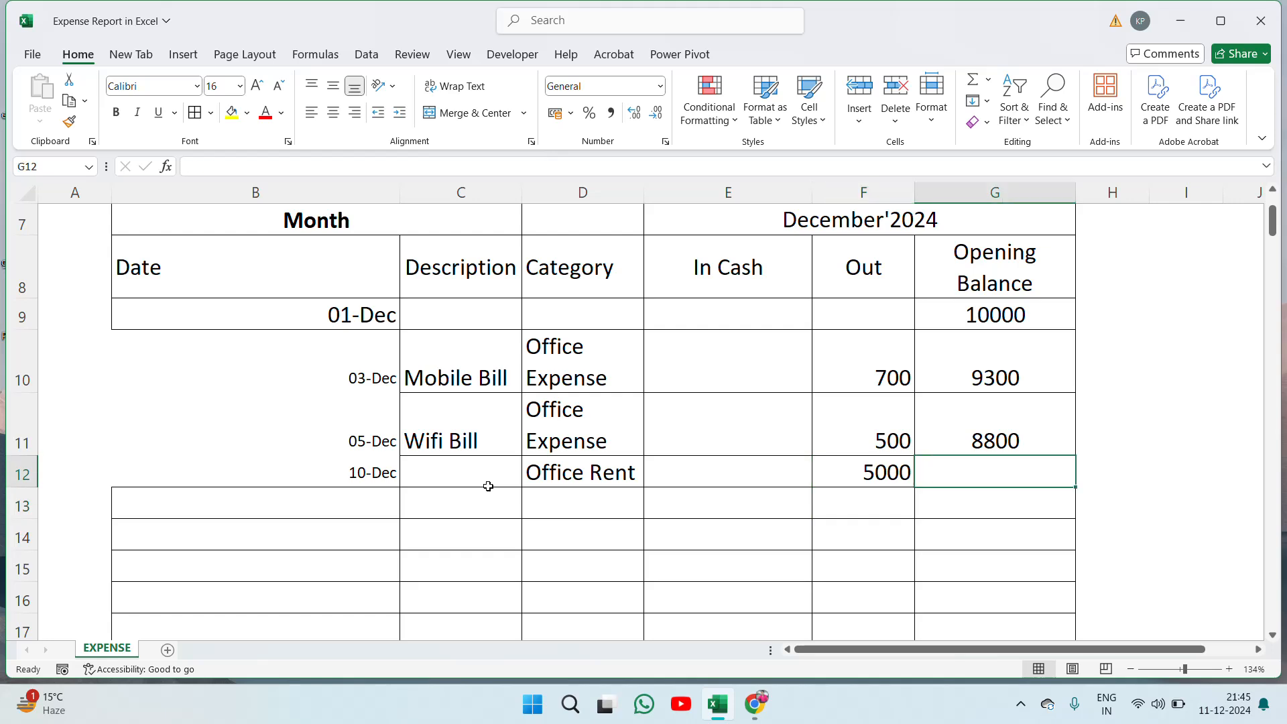
pyautogui.write('=')
pyautogui.press('Up')
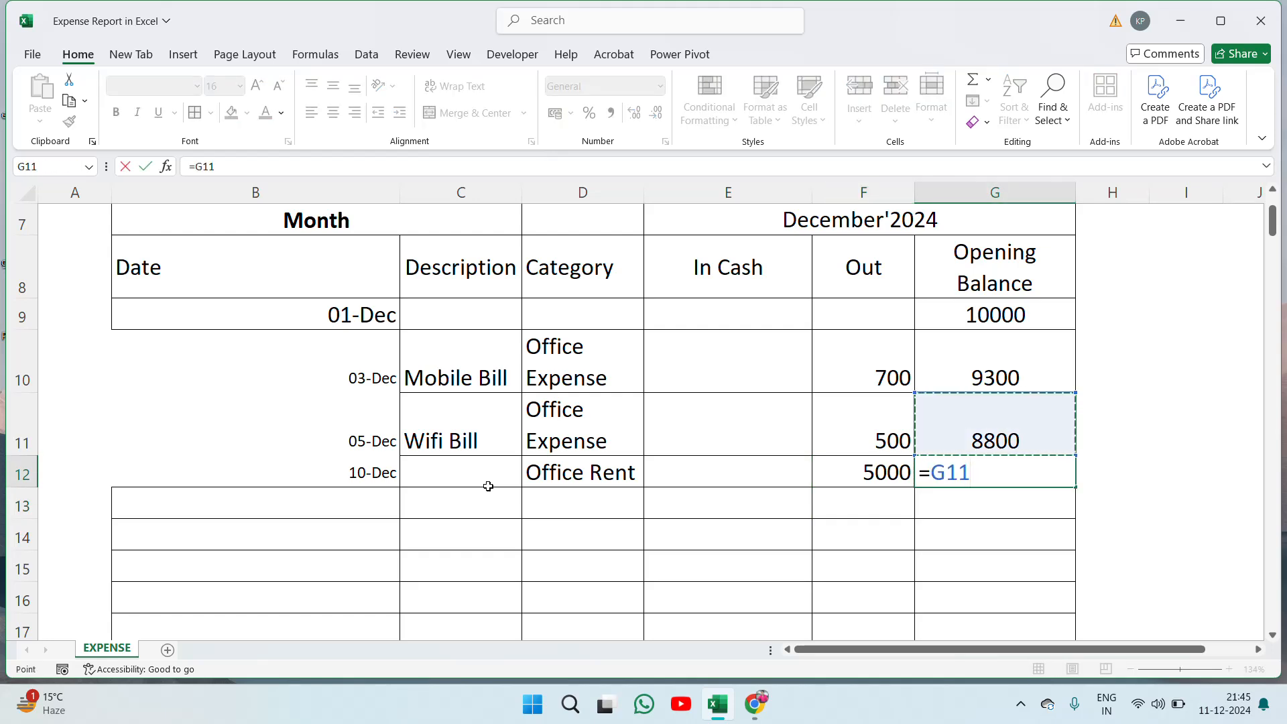
pyautogui.press('Escape')
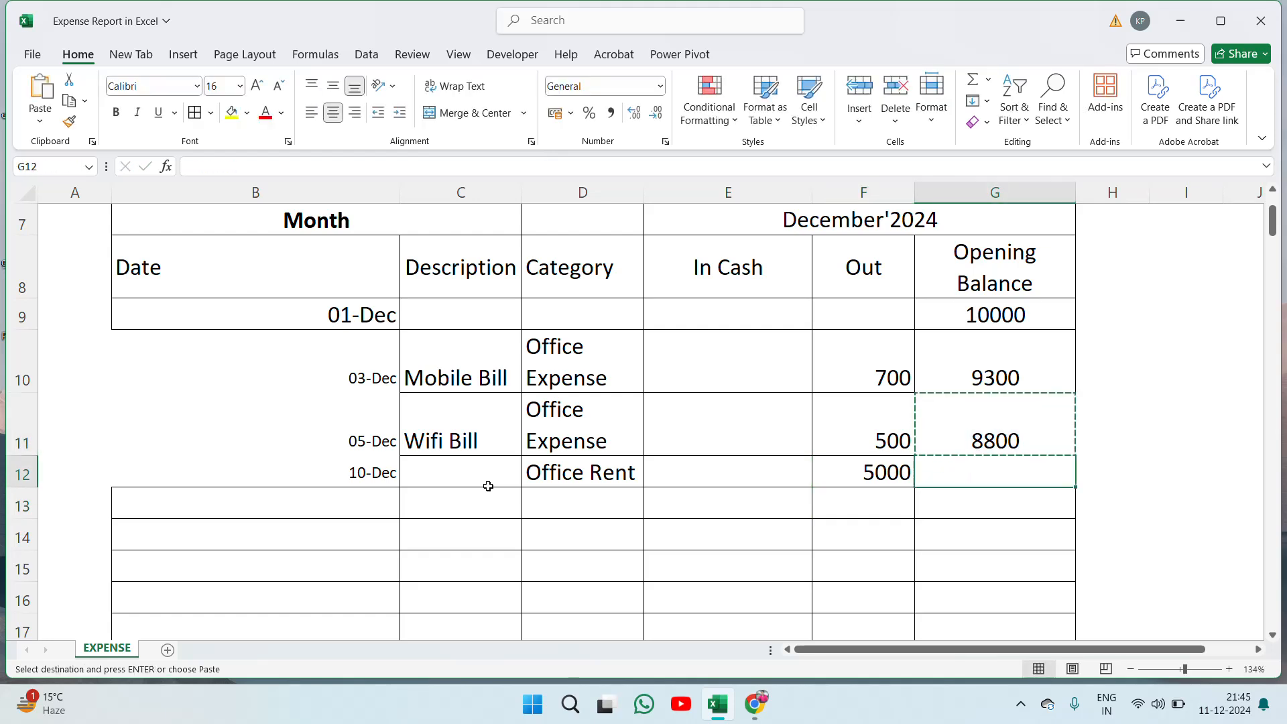
# Step: Copy the running balance formula from G11 into G12 for the Office Rent row
pyautogui.hotkey('ctrl', 'v')
pyautogui.press('Escape')
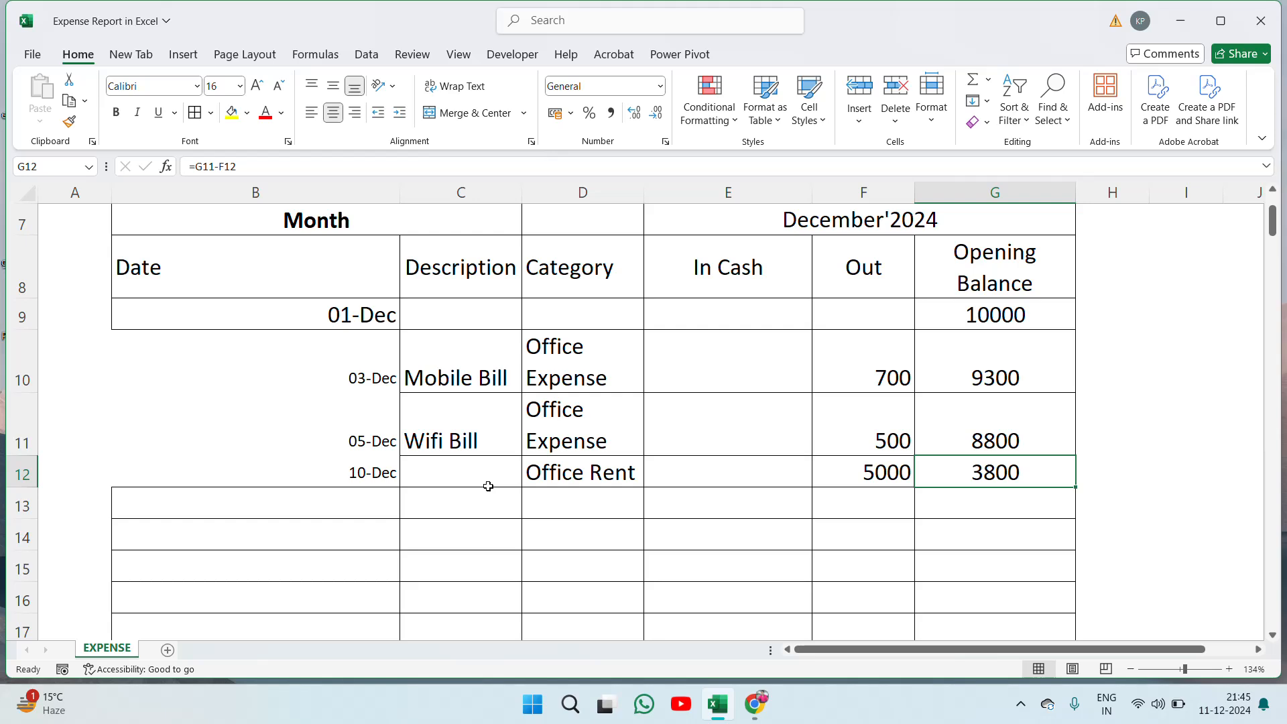
# Step: Review the expense entries in rows 9 to 12, including categories, cash amounts and the balance in G12
pyautogui.press('Down')
pyautogui.press('Left')
pyautogui.press('Left')
pyautogui.press('Left')
pyautogui.press('Up')
pyautogui.press('Up')
pyautogui.press('Up')
pyautogui.press('Up')
pyautogui.press('Right')
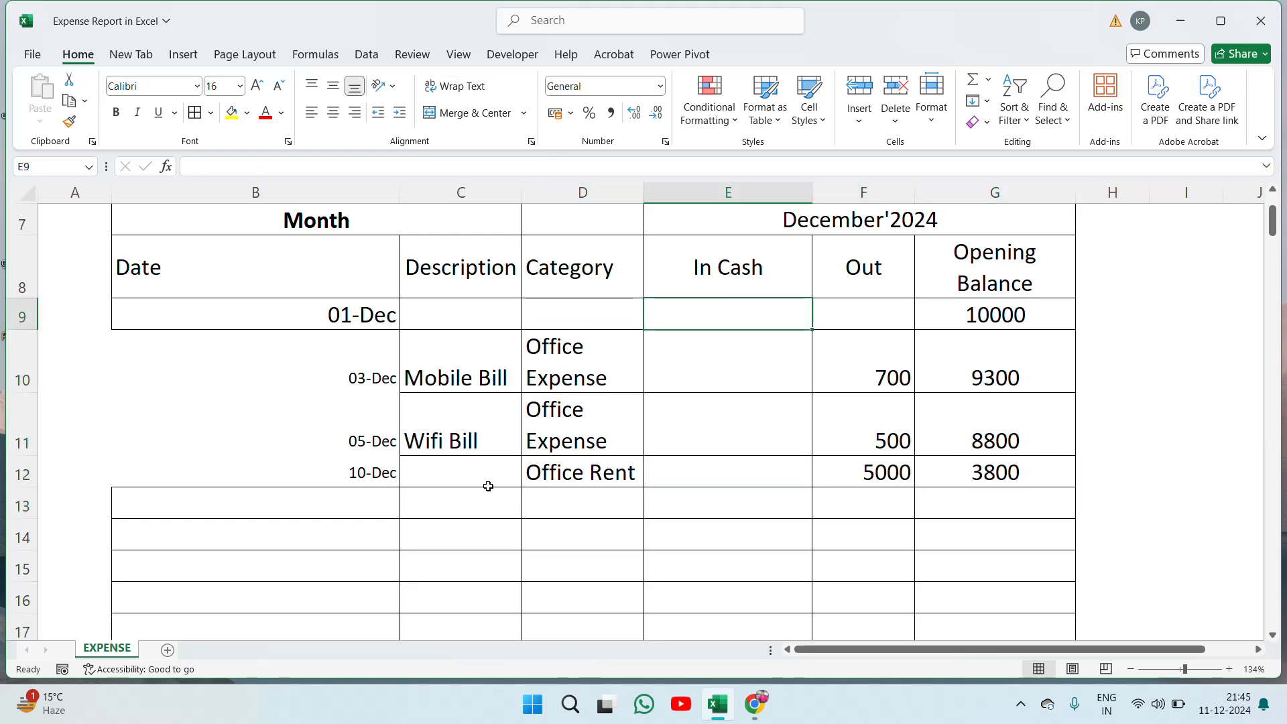
pyautogui.press('Right')
pyautogui.press('Right')
pyautogui.press('Down')
pyautogui.press('Down')
pyautogui.press('Left')
pyautogui.press('Left')
pyautogui.press('Left')
pyautogui.press('Up')
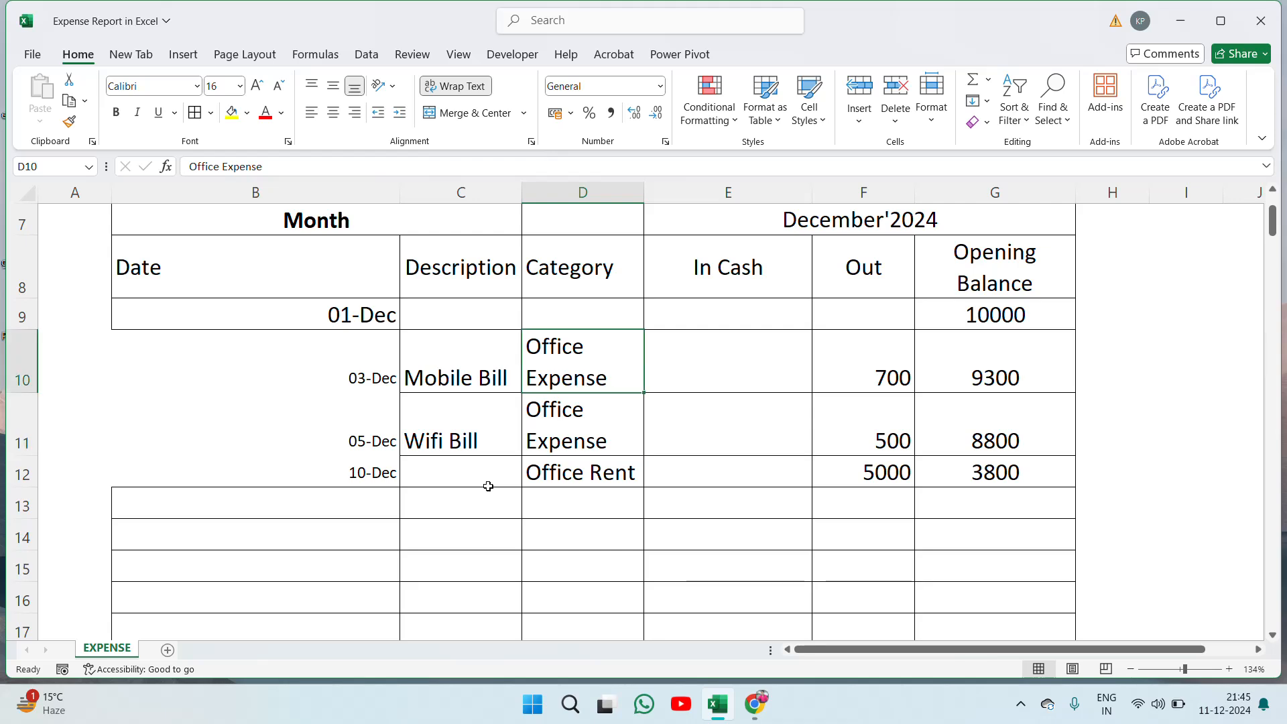
pyautogui.press('Down')
pyautogui.press('Down')
pyautogui.press('Down')
pyautogui.press('Up')
pyautogui.press('Right')
pyautogui.press('Right')
pyautogui.press('Right')
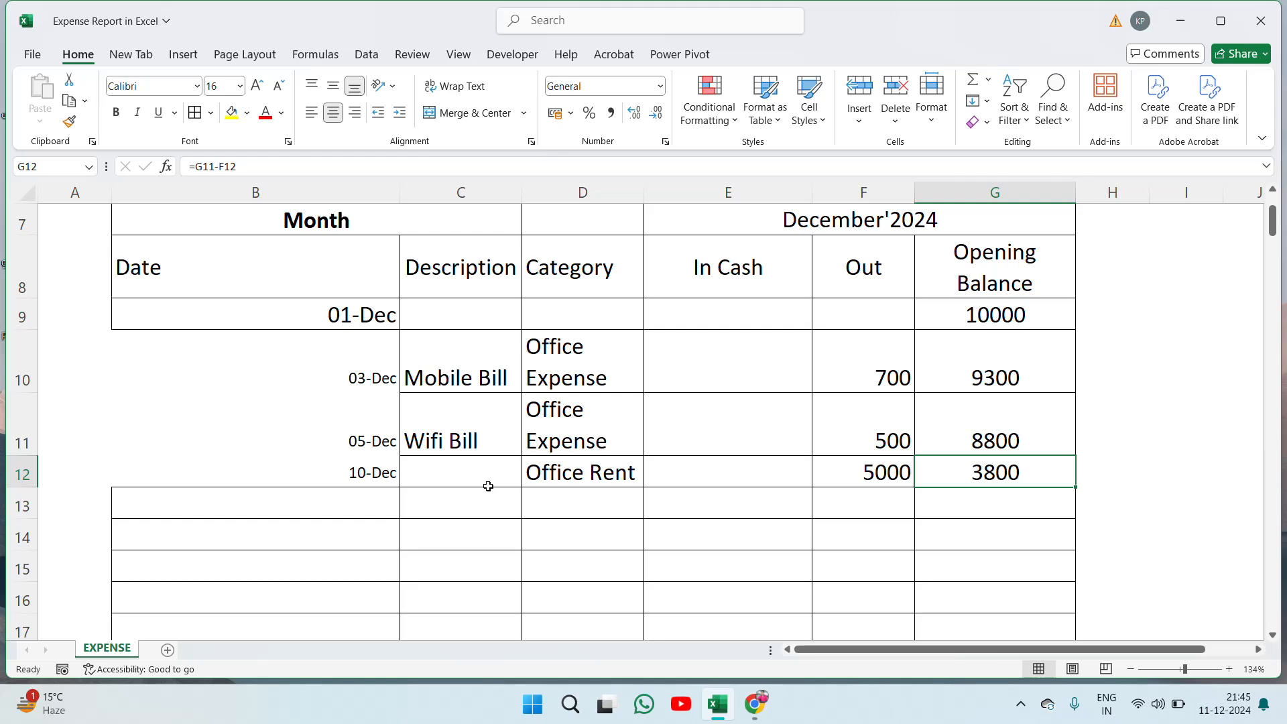
# Step: Enter "Cash Recd" in B13 below the Office Rent row's date
pyautogui.press('Left')
pyautogui.press('Left')
pyautogui.press('Left')
pyautogui.press('Down')
pyautogui.press('Left')
pyautogui.press('Left')
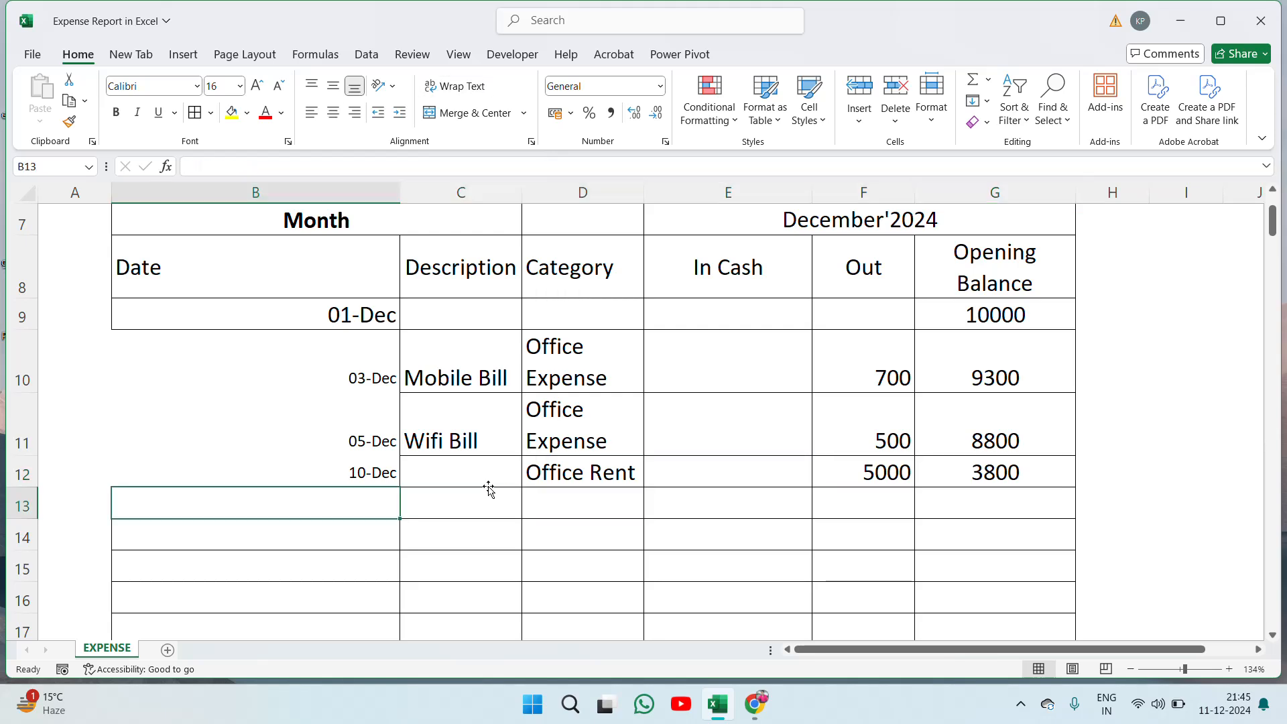
pyautogui.press('Left')
pyautogui.press('Right')
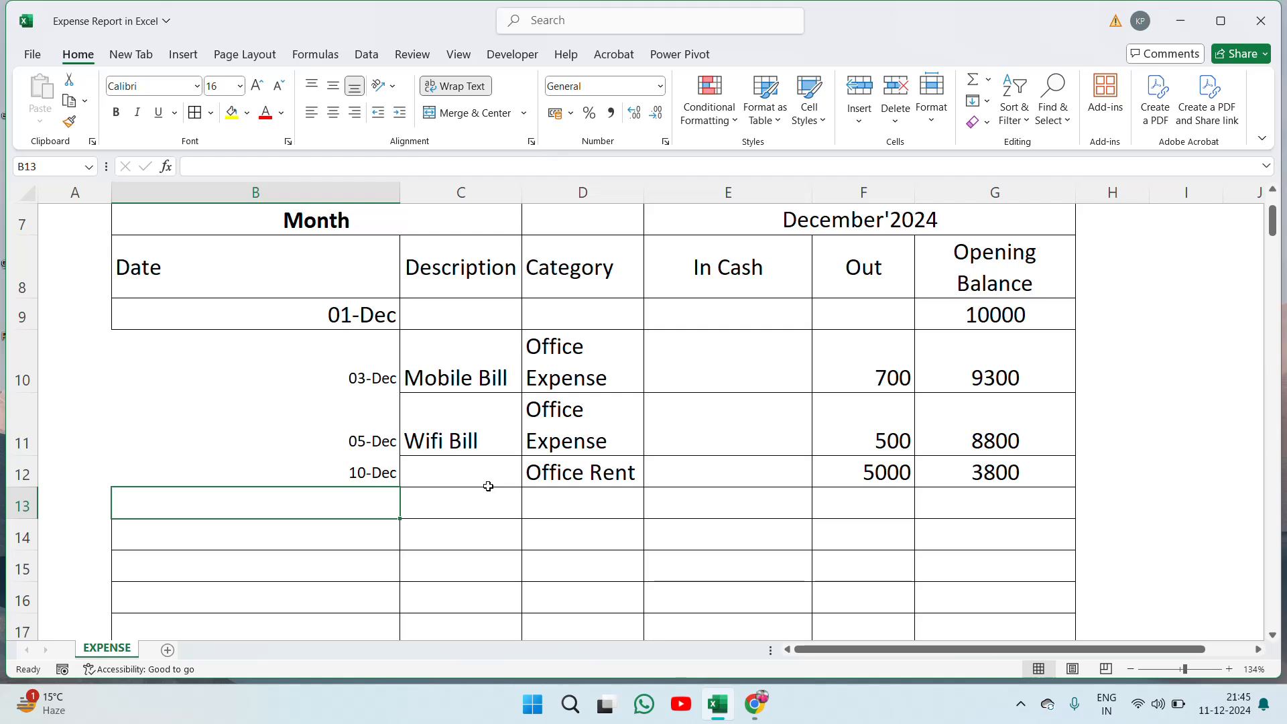
pyautogui.write('Cash')
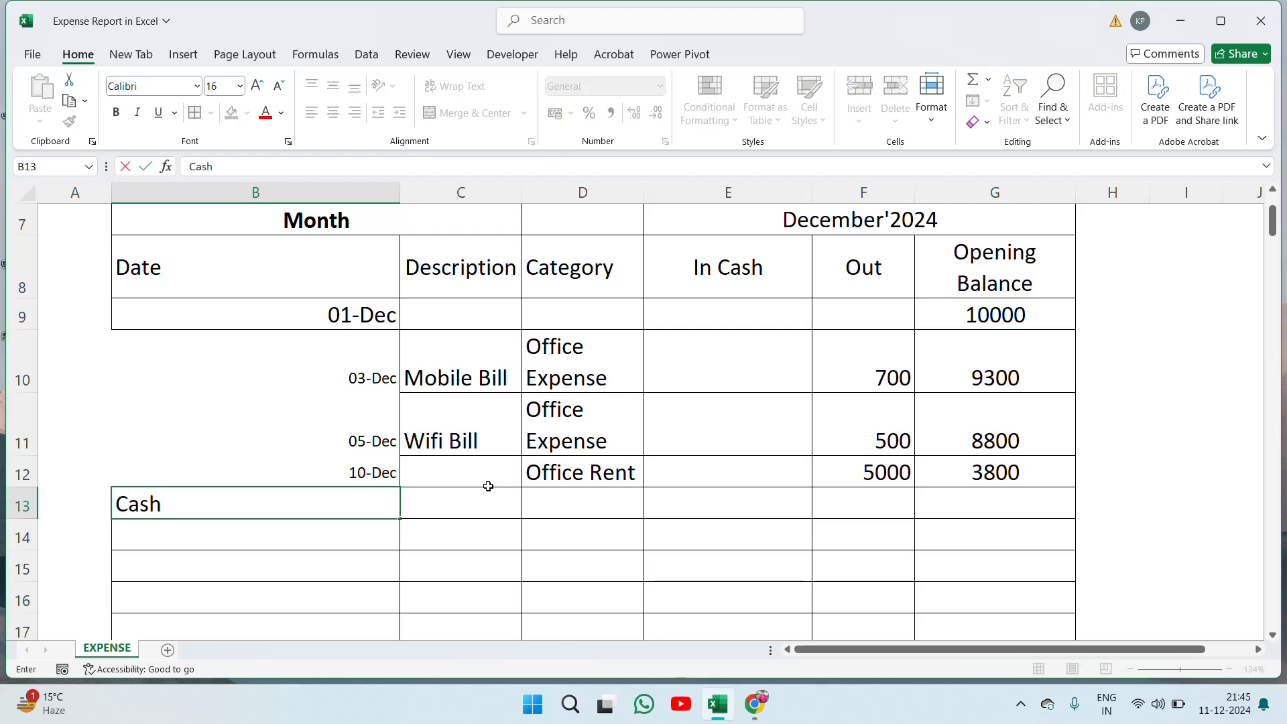
pyautogui.write(' Recd')
pyautogui.press('Return')
# Step: Review the balance column from G9 down to row 13 and the empty In Cash and Out cells beside Cash Recd
pyautogui.press('Up')
pyautogui.press('Right')
pyautogui.press('Right')
pyautogui.press('Right')
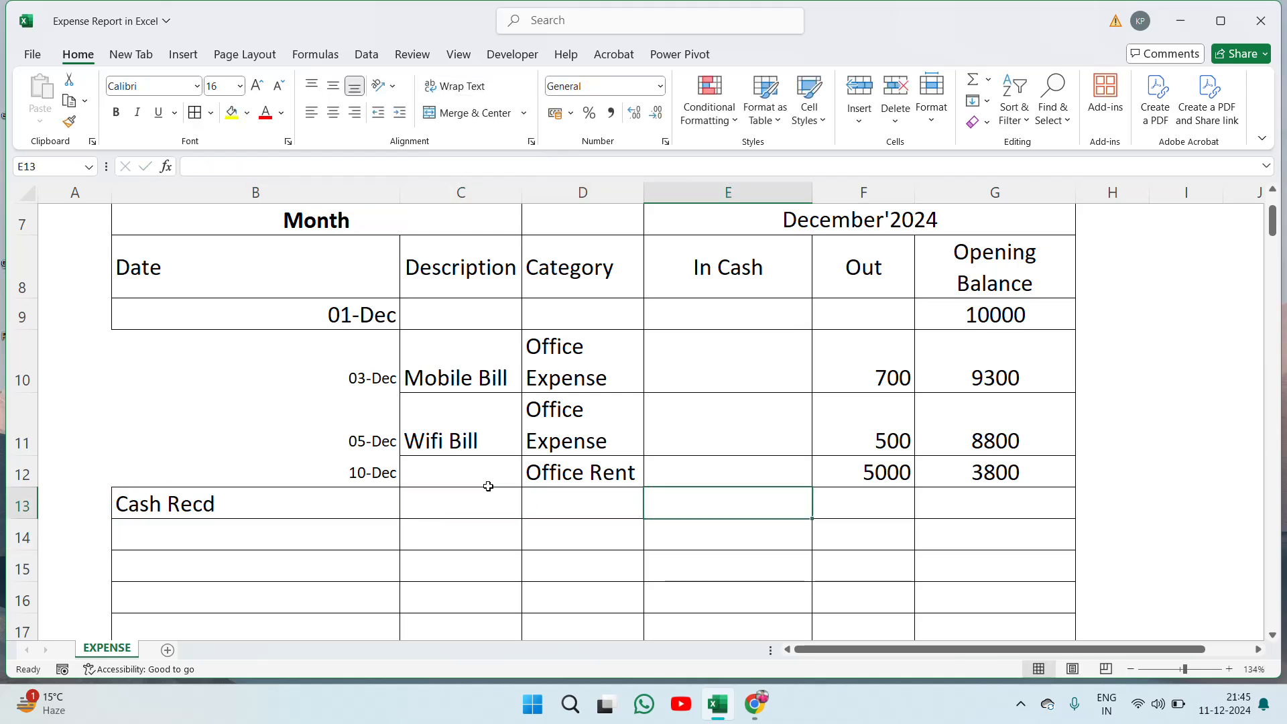
pyautogui.press('Right')
pyautogui.press('Right')
pyautogui.press('Up')
pyautogui.press('Up')
pyautogui.press('Up')
pyautogui.press('Up')
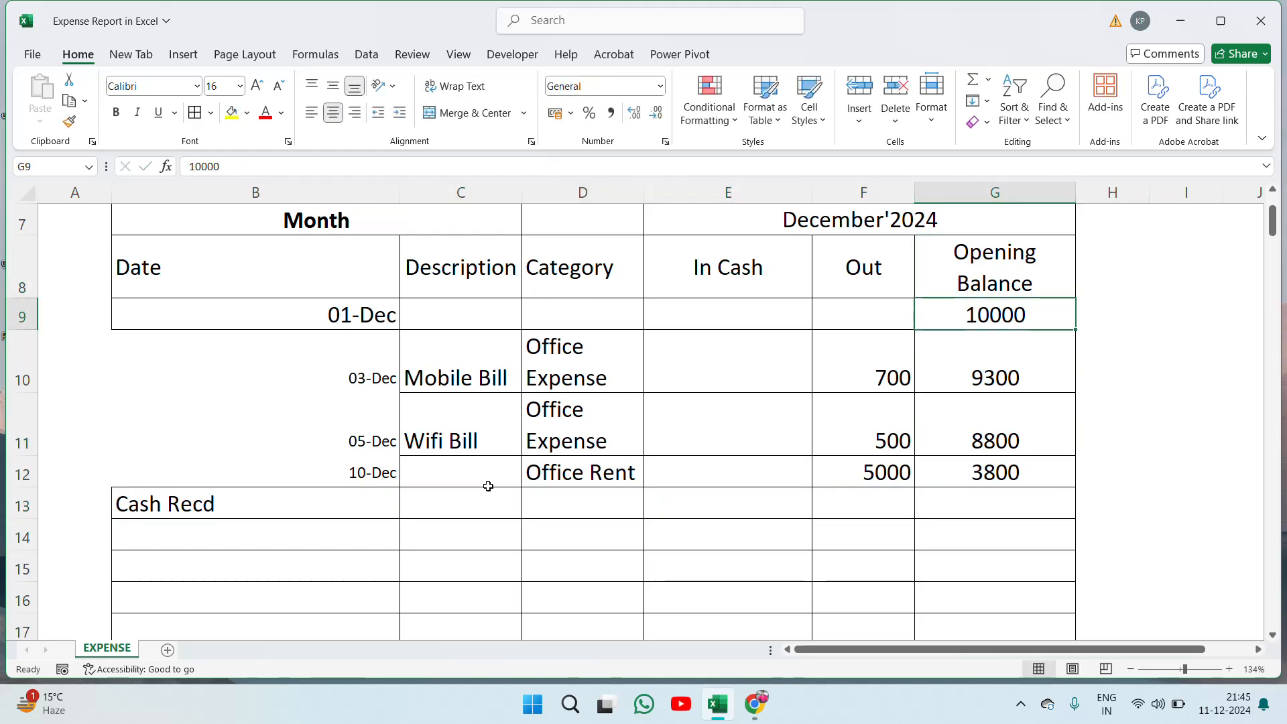
pyautogui.press('Down')
pyautogui.press('Down')
pyautogui.press('Down')
pyautogui.press('Down')
pyautogui.press('Left')
pyautogui.press('Left')
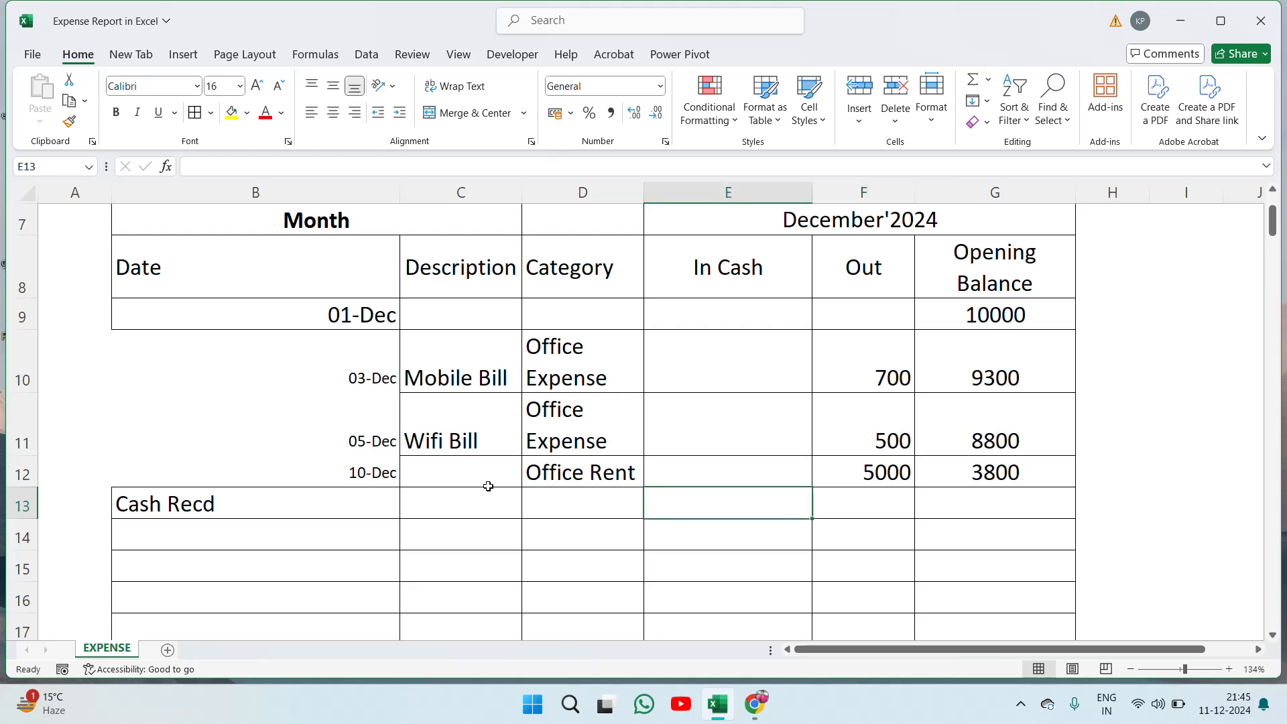
pyautogui.press('Right')
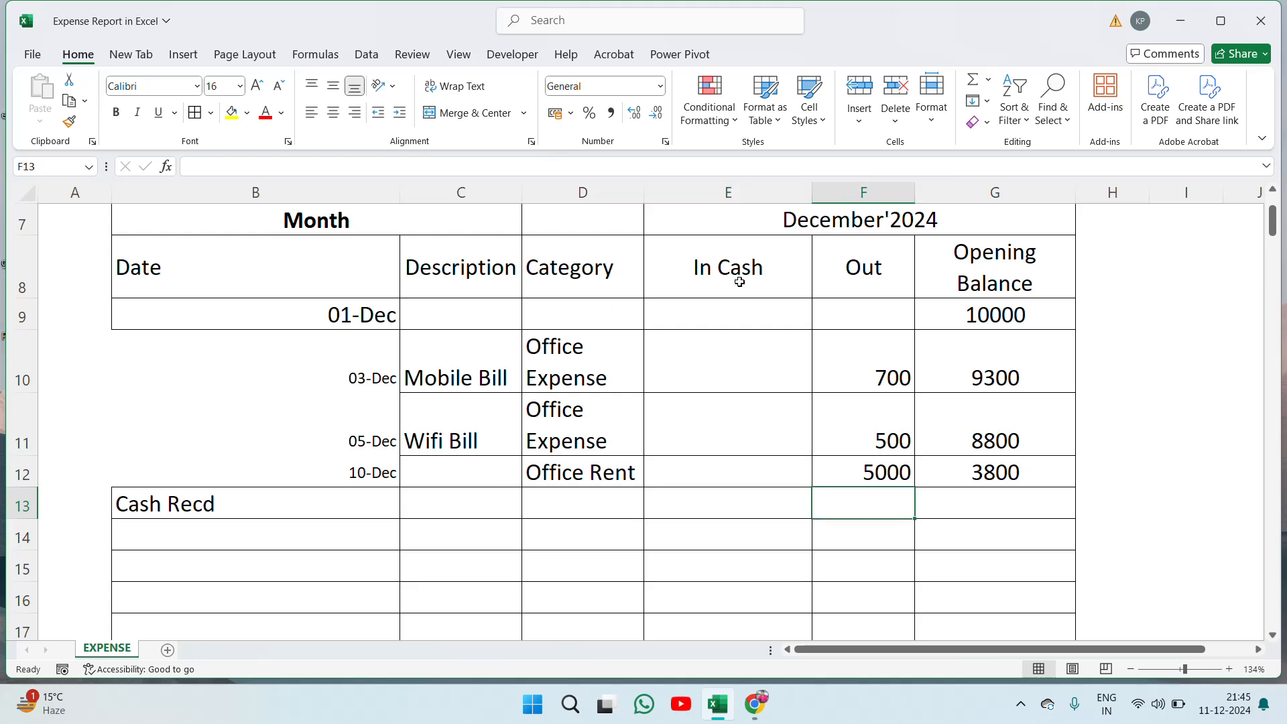
# Step: Enter 5000 in E13 as the In Cash amount of the Cash Recd row
pyautogui.click(729, 254)
pyautogui.press('Down')
pyautogui.press('Down')
pyautogui.press('Down')
pyautogui.press('Down')
pyautogui.press('Down')
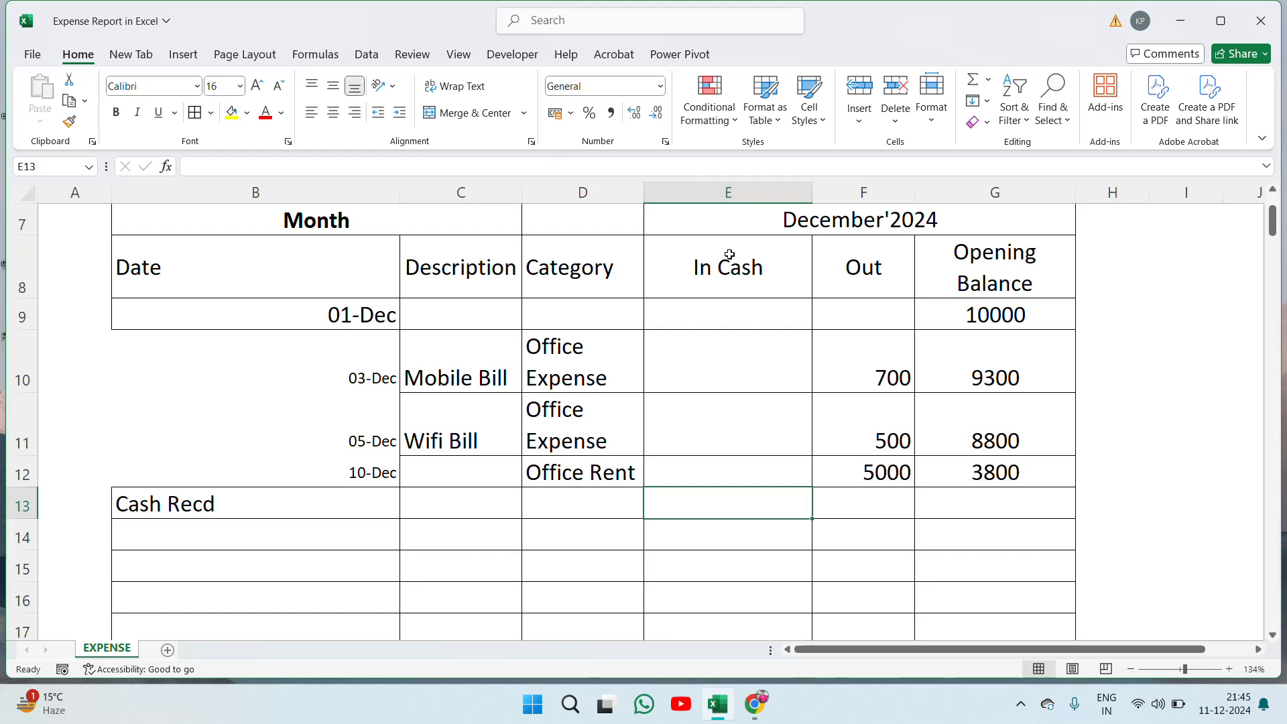
pyautogui.write('5000')
pyautogui.press('Return')
# Step: Enter the balance formula =G12+E13 in G13 and center the cell
pyautogui.press('Up')
pyautogui.press('Right')
pyautogui.press('Right')
pyautogui.write('=')
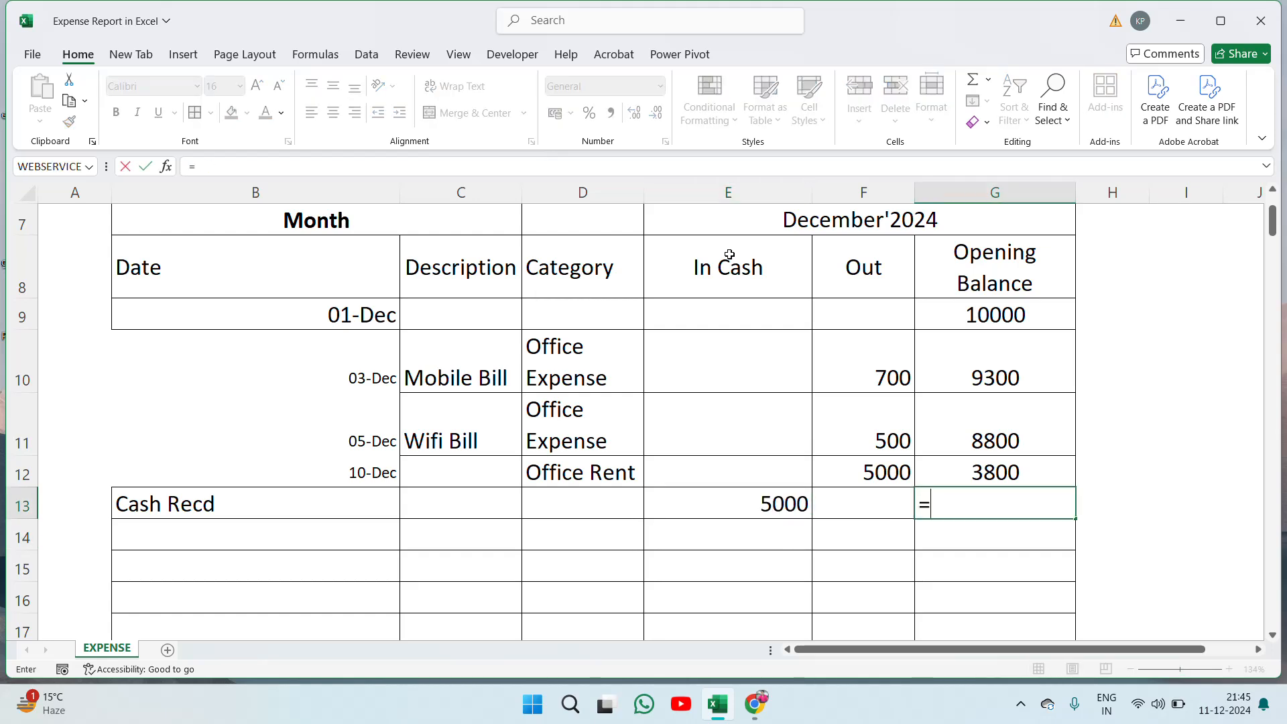
pyautogui.press('Up')
pyautogui.press('Up')
pyautogui.press('Down')
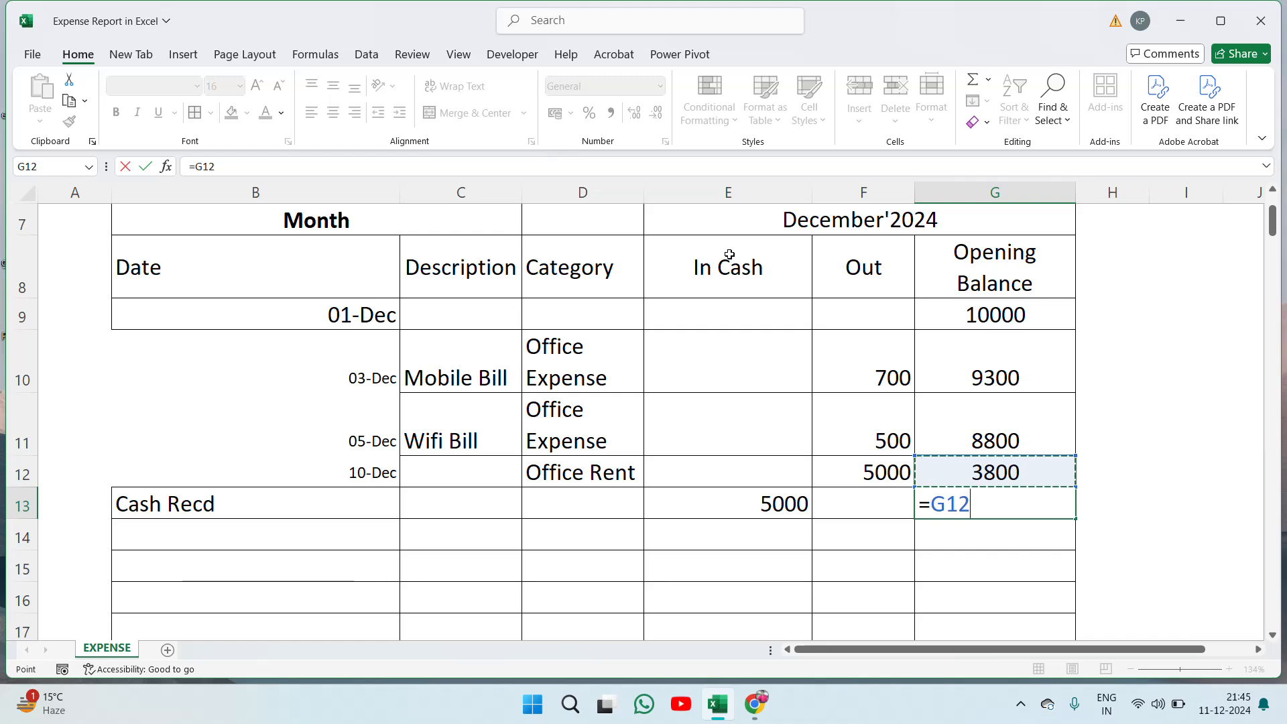
pyautogui.write('+')
pyautogui.press('Left')
pyautogui.press('Left')
pyautogui.press('Return')
pyautogui.press('Up')
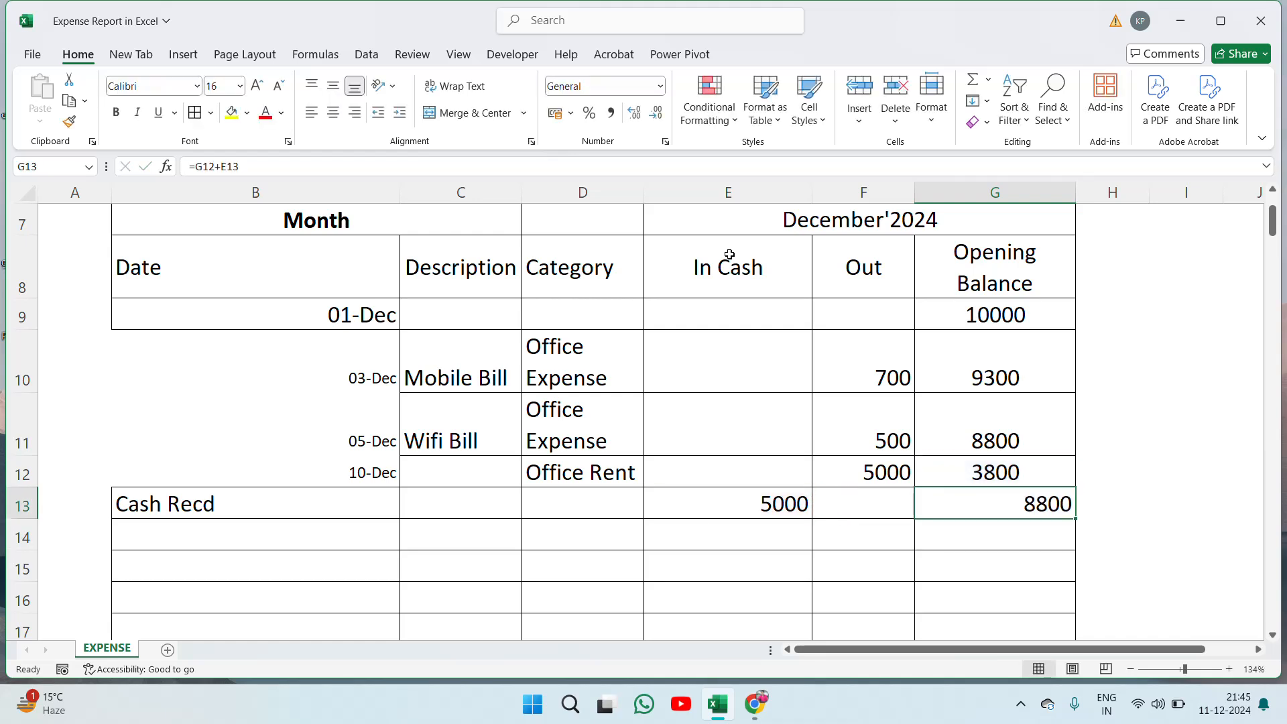
pyautogui.click(333, 113)
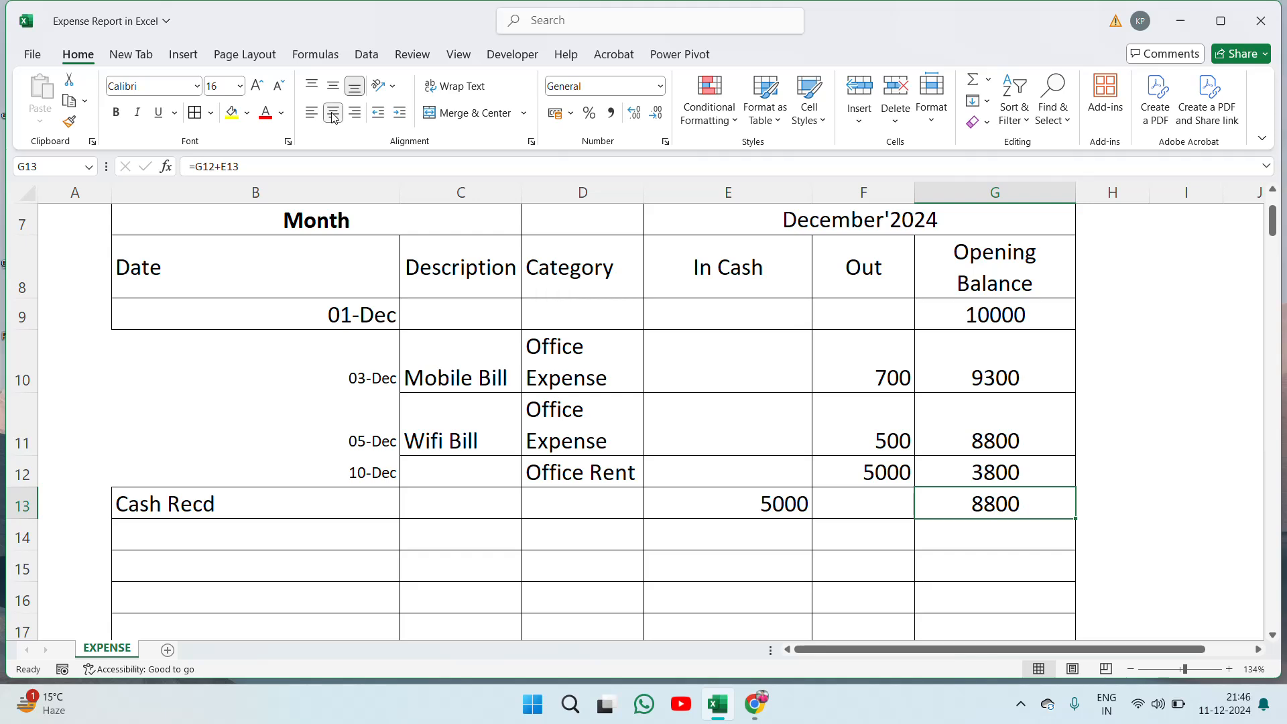
# Step: Move "Cash Recd" from B13 to C13 under the Description header
pyautogui.press('Left')
pyautogui.press('Left')
pyautogui.press('Left')
pyautogui.press('Left')
pyautogui.press('Left')
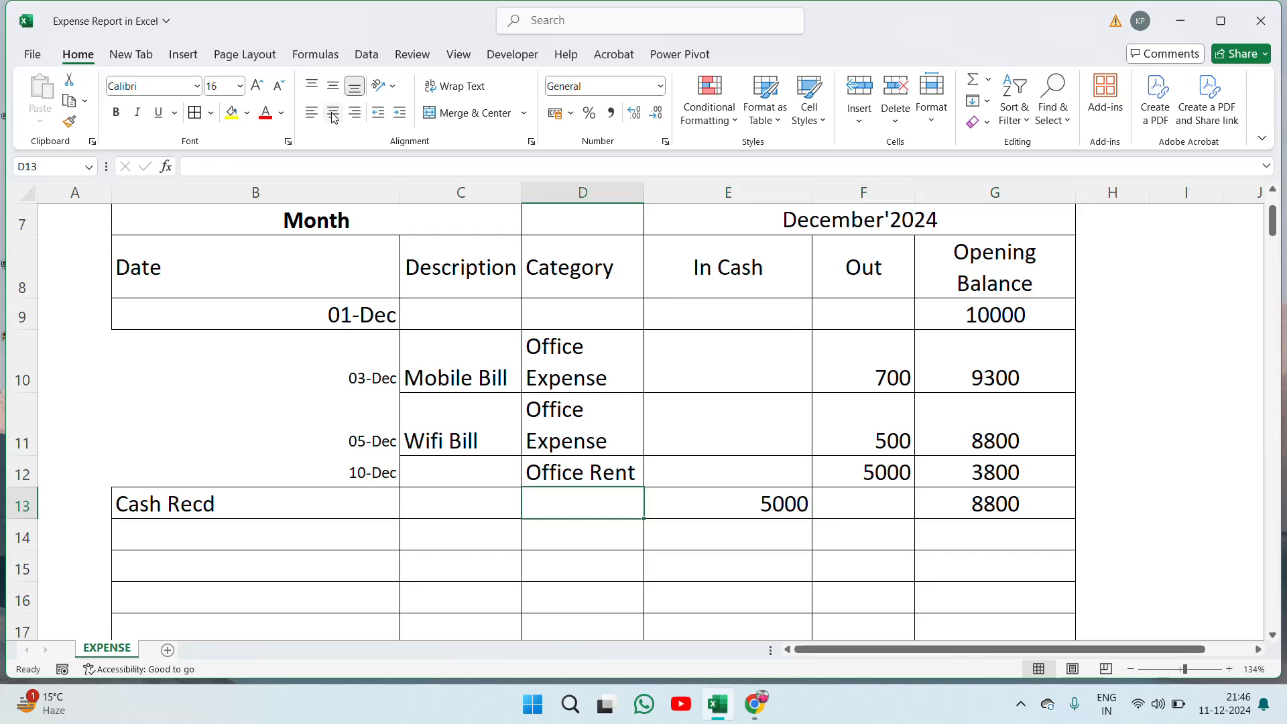
pyautogui.hotkey('ctrl', 'c')
pyautogui.press('Right')
pyautogui.press('Right')
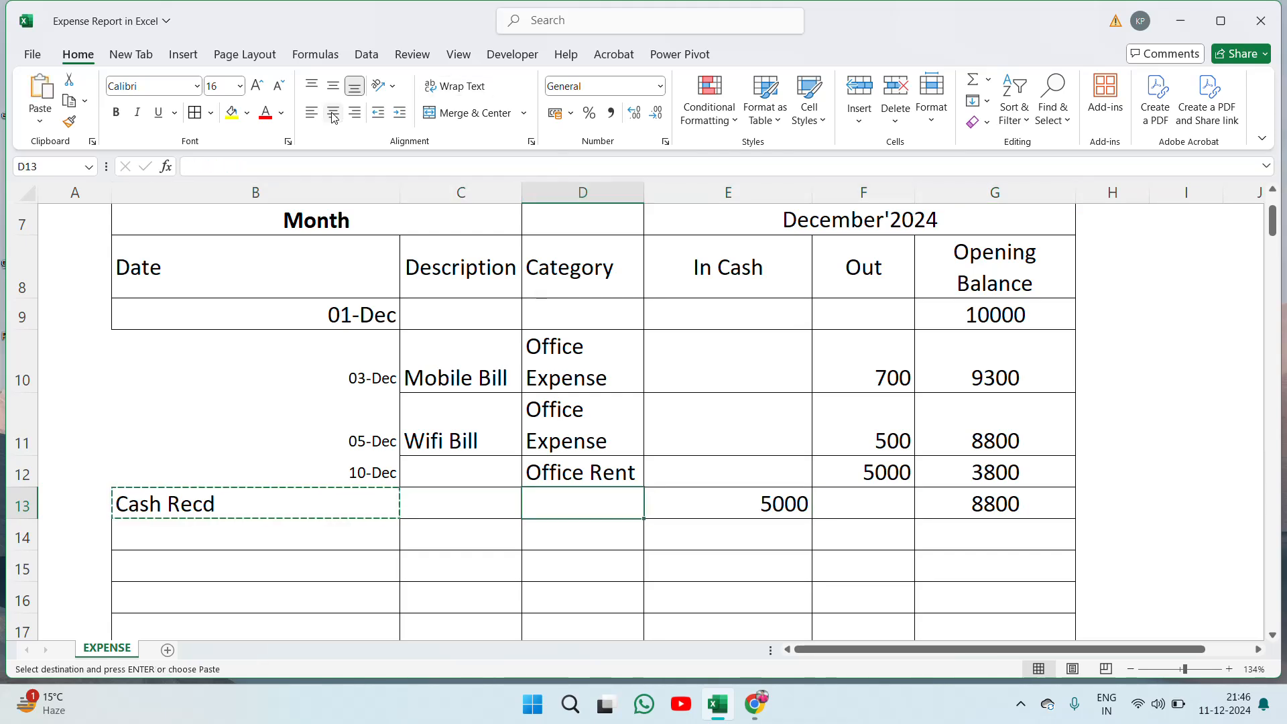
pyautogui.press('Left')
pyautogui.hotkey('ctrl', 'v')
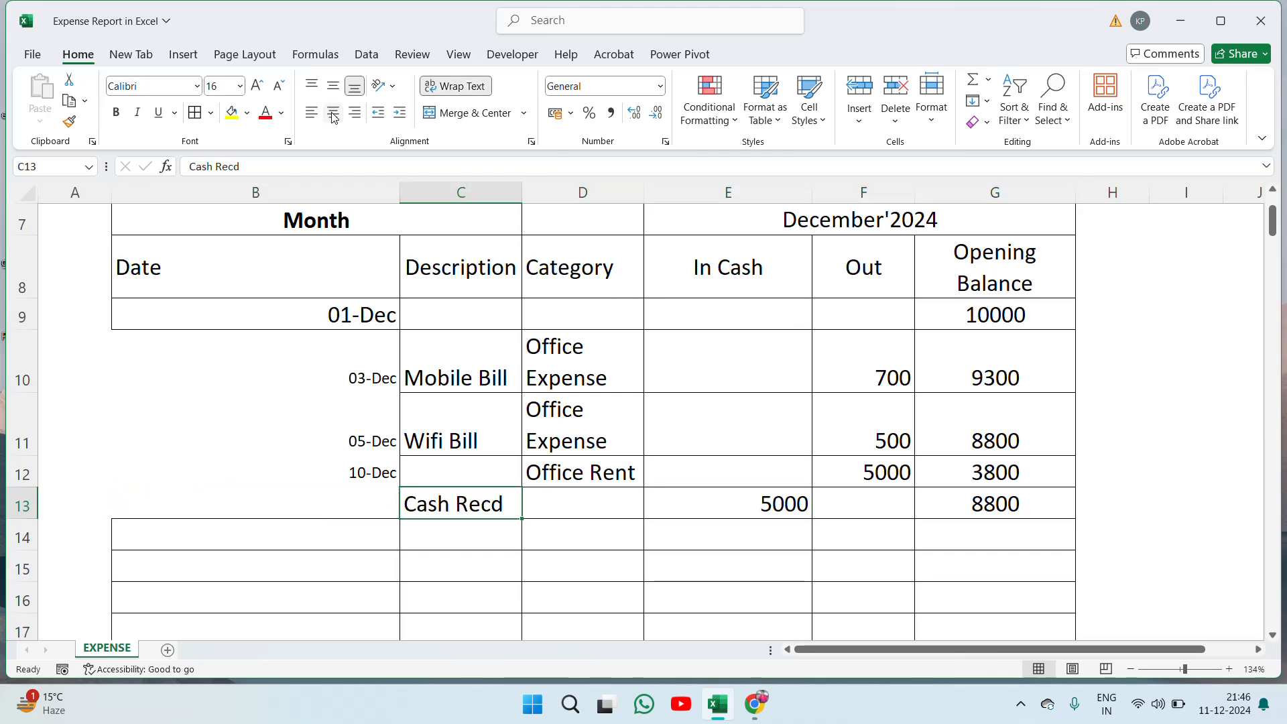
# Step: Enter the date 12-Dec in B13 for the Cash Recd row
pyautogui.press('Right')
pyautogui.press('Left')
pyautogui.press('Left')
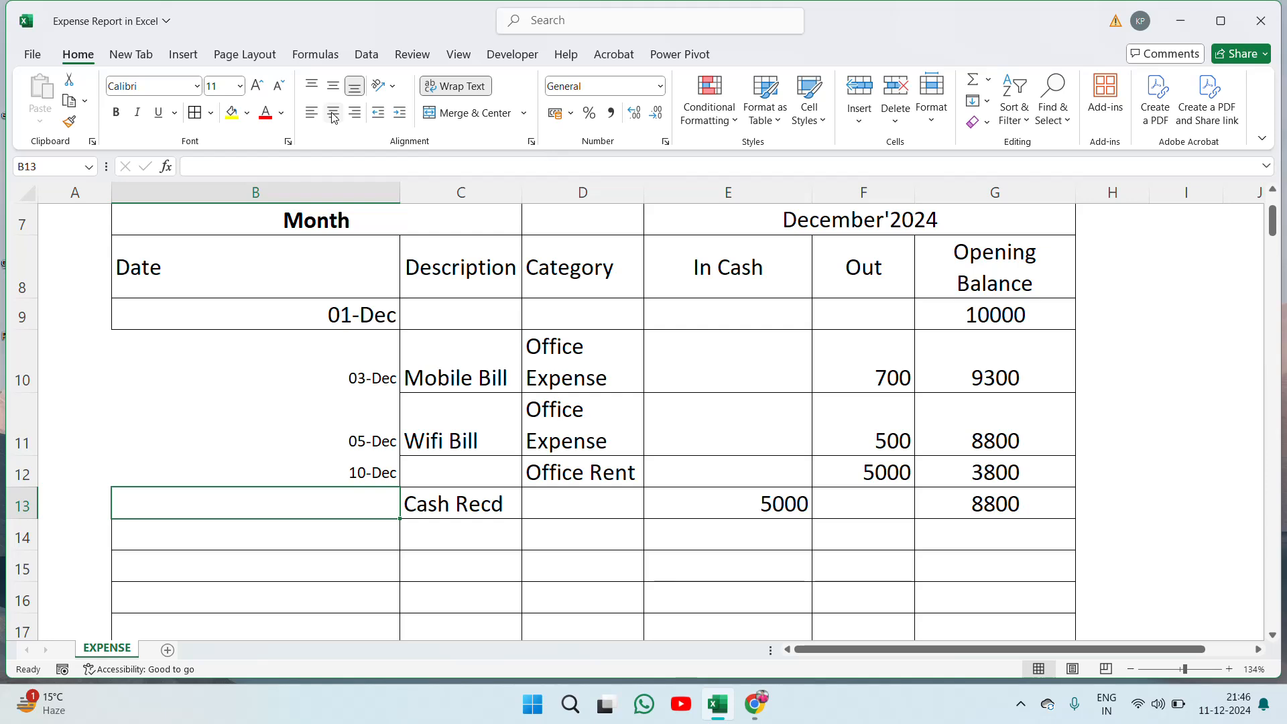
pyautogui.write('12-D')
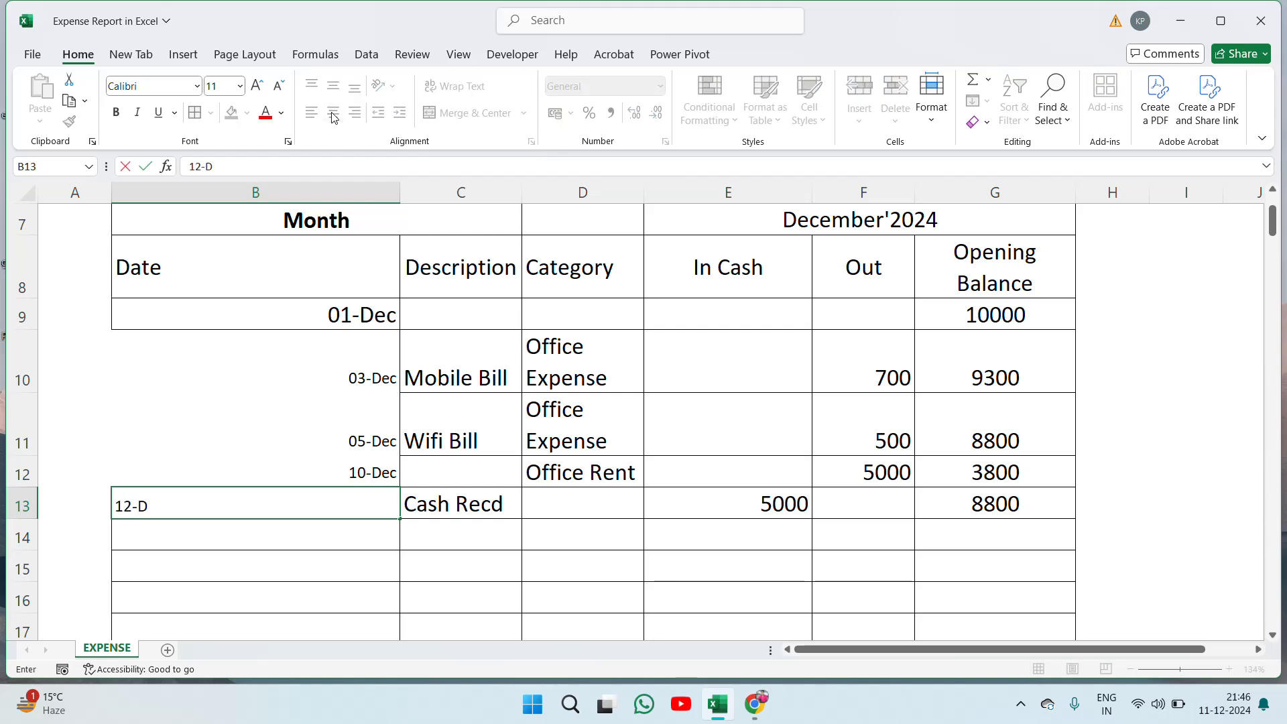
pyautogui.write('ec')
pyautogui.press('Right')
# Step: Review the Cash Recd row's description, In Cash amount and balance formula in row 13
pyautogui.press('Right')
pyautogui.press('Right')
pyautogui.press('Right')
pyautogui.press('Right')
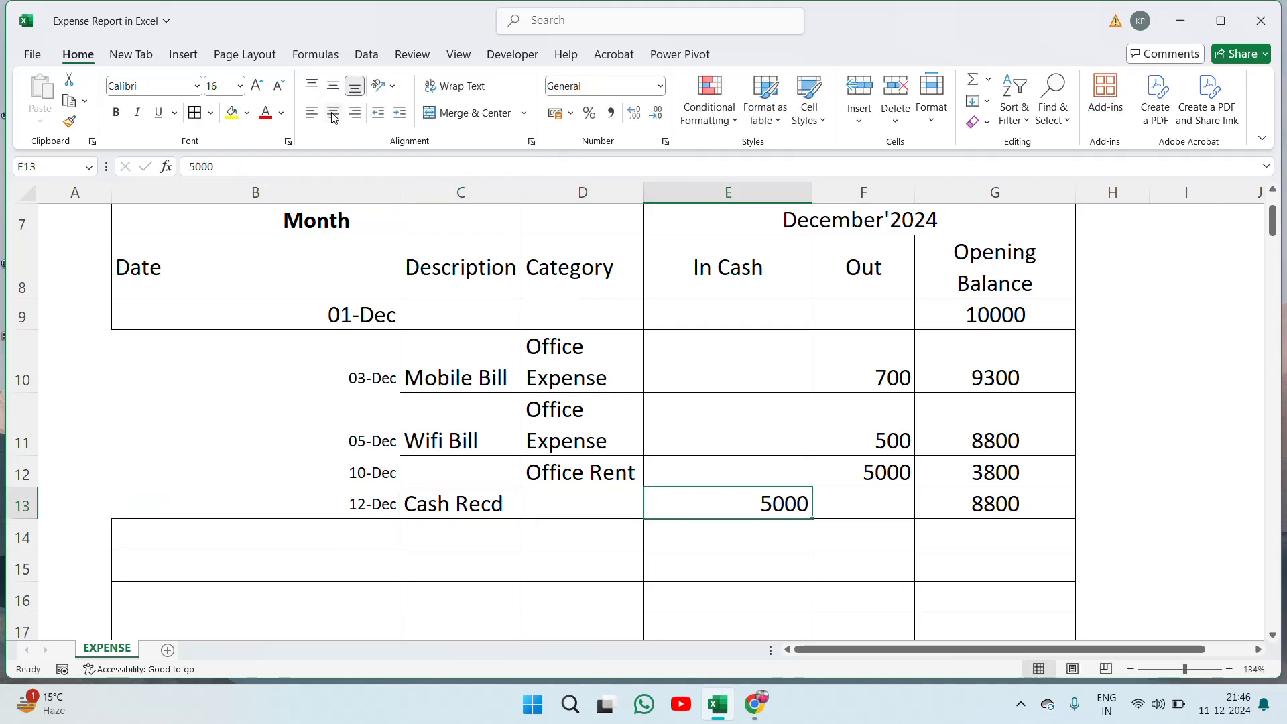
pyautogui.press('Left')
pyautogui.press('Left')
pyautogui.press('Right')
pyautogui.press('Right')
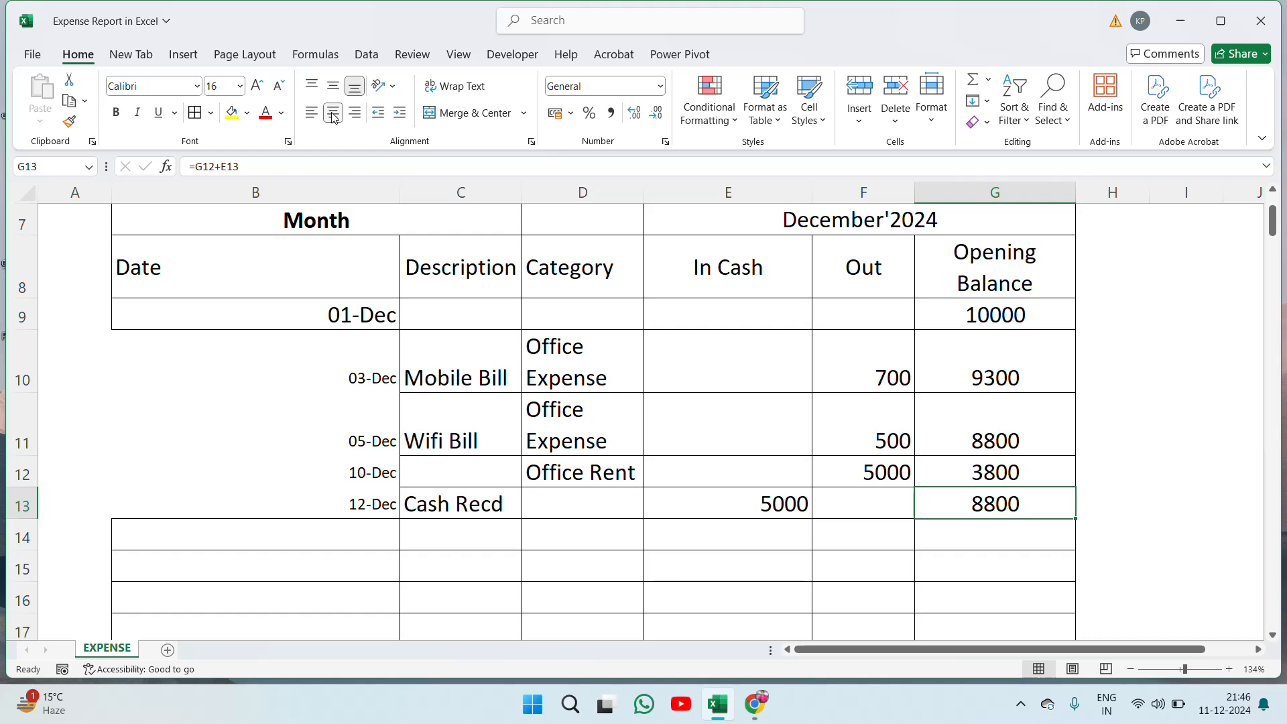
pyautogui.press('Left')
pyautogui.press('Left')
pyautogui.press('Left')
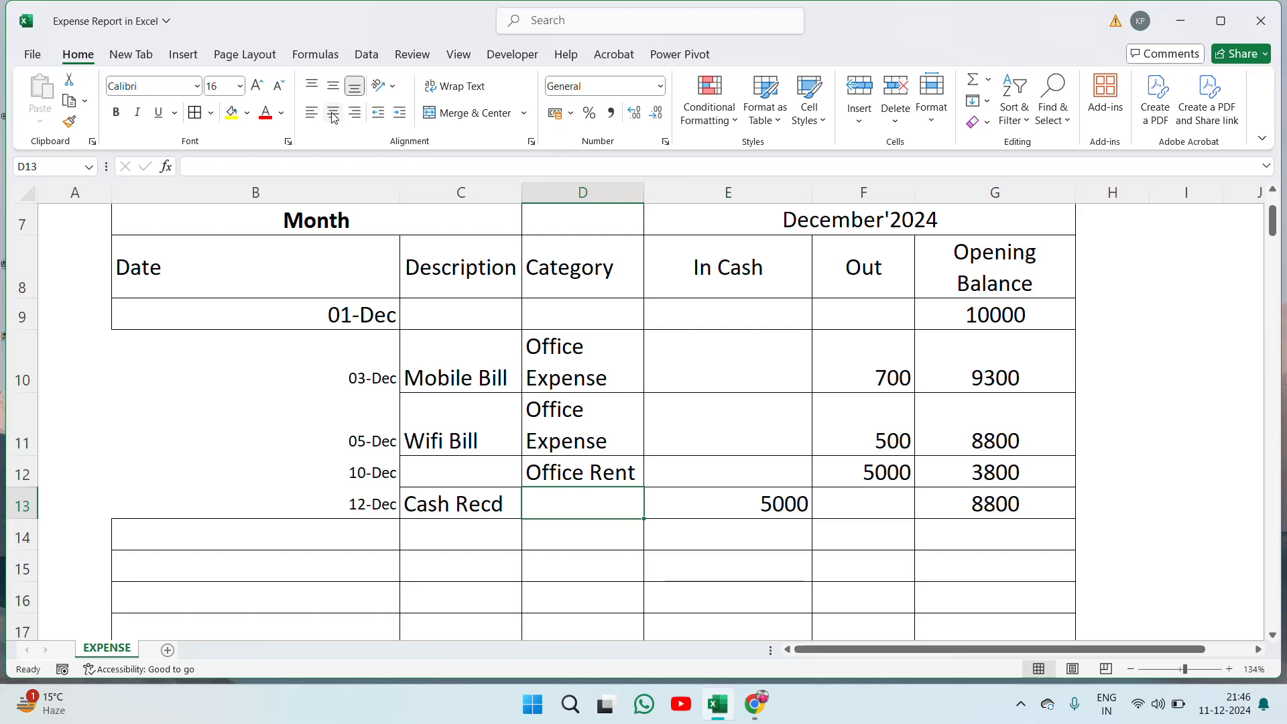
# Step: Enter the date 15-Dec in B14 to start the next expense row
pyautogui.press('Left')
pyautogui.press('Left')
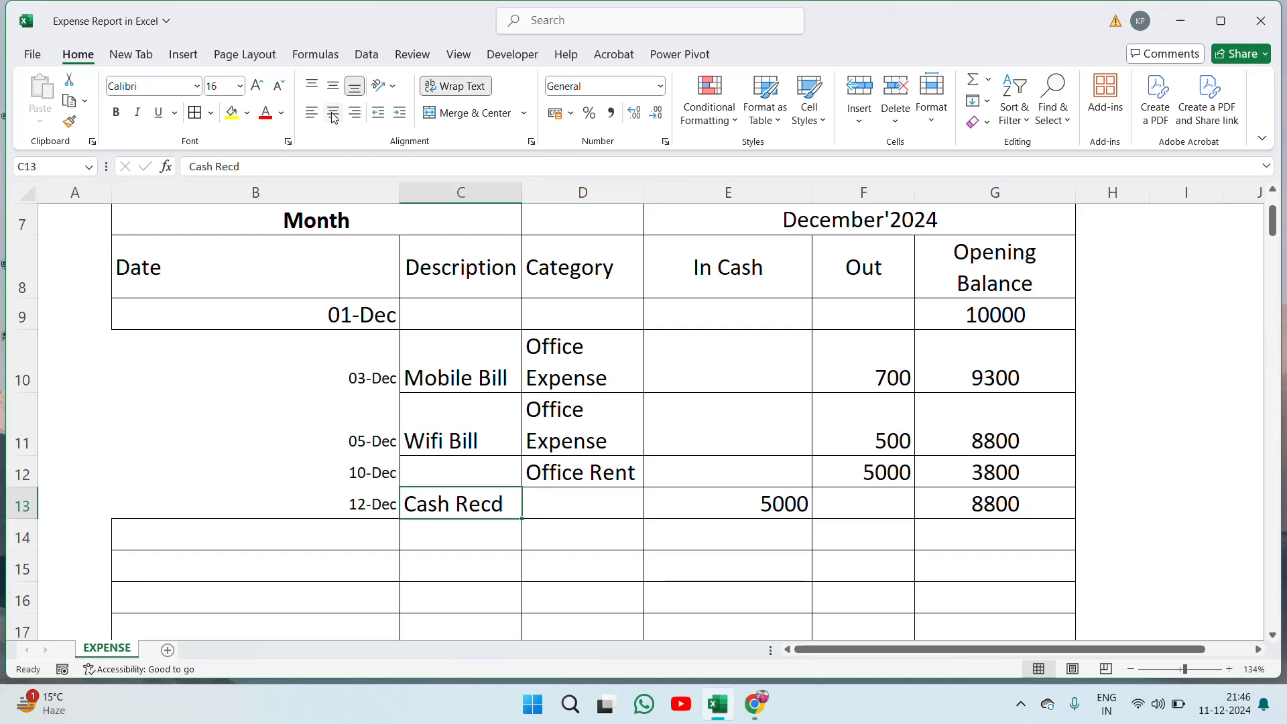
pyautogui.press('Down')
pyautogui.write('15')
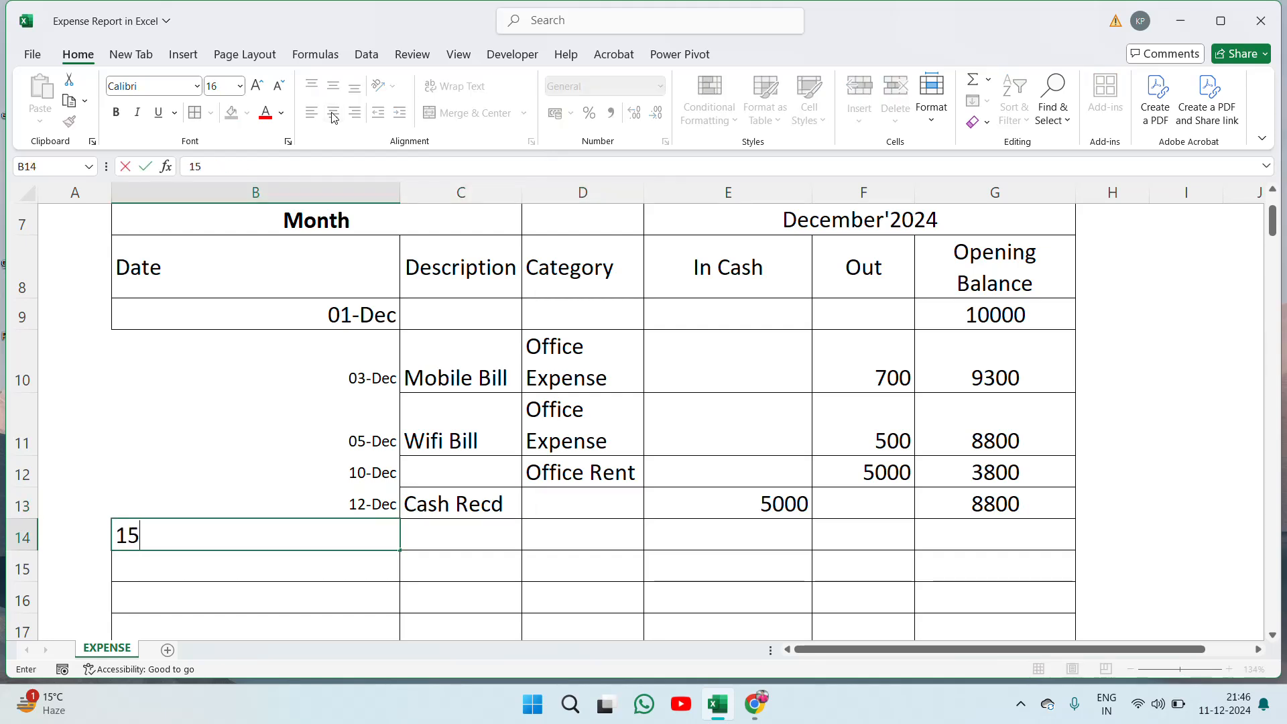
pyautogui.write('-Dec')
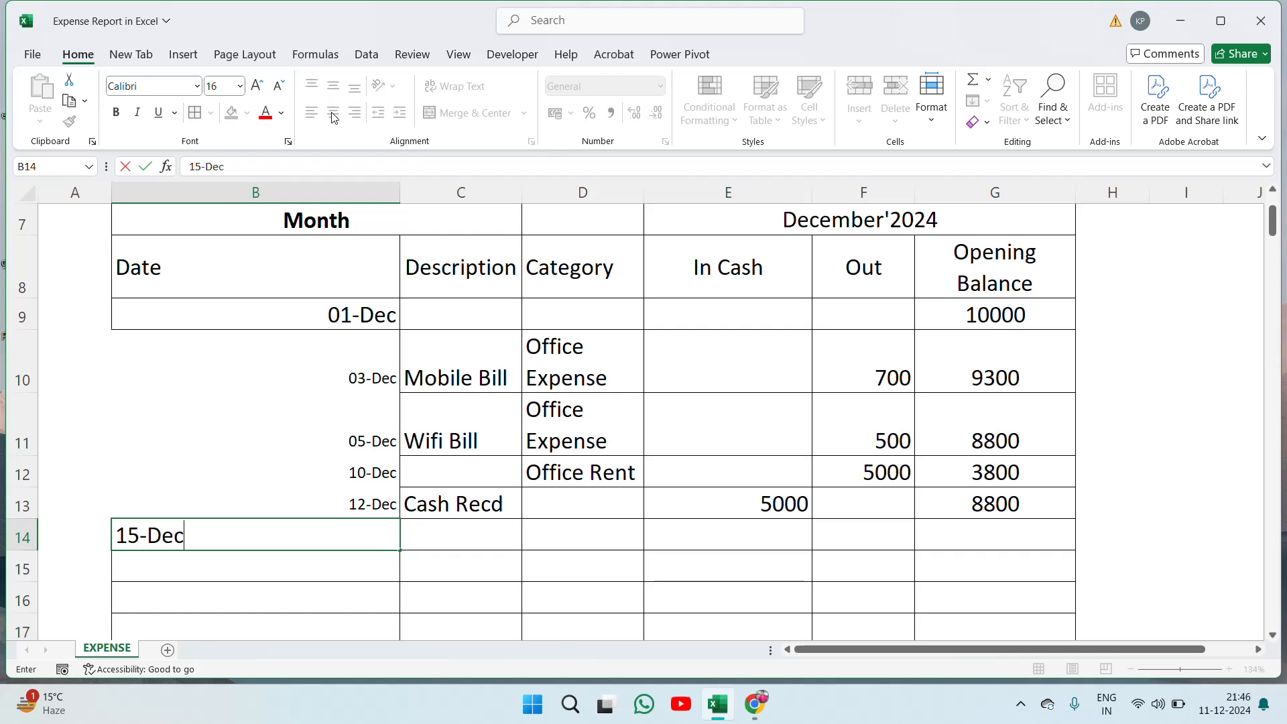
pyautogui.press('Tab')
pyautogui.press('Tab')
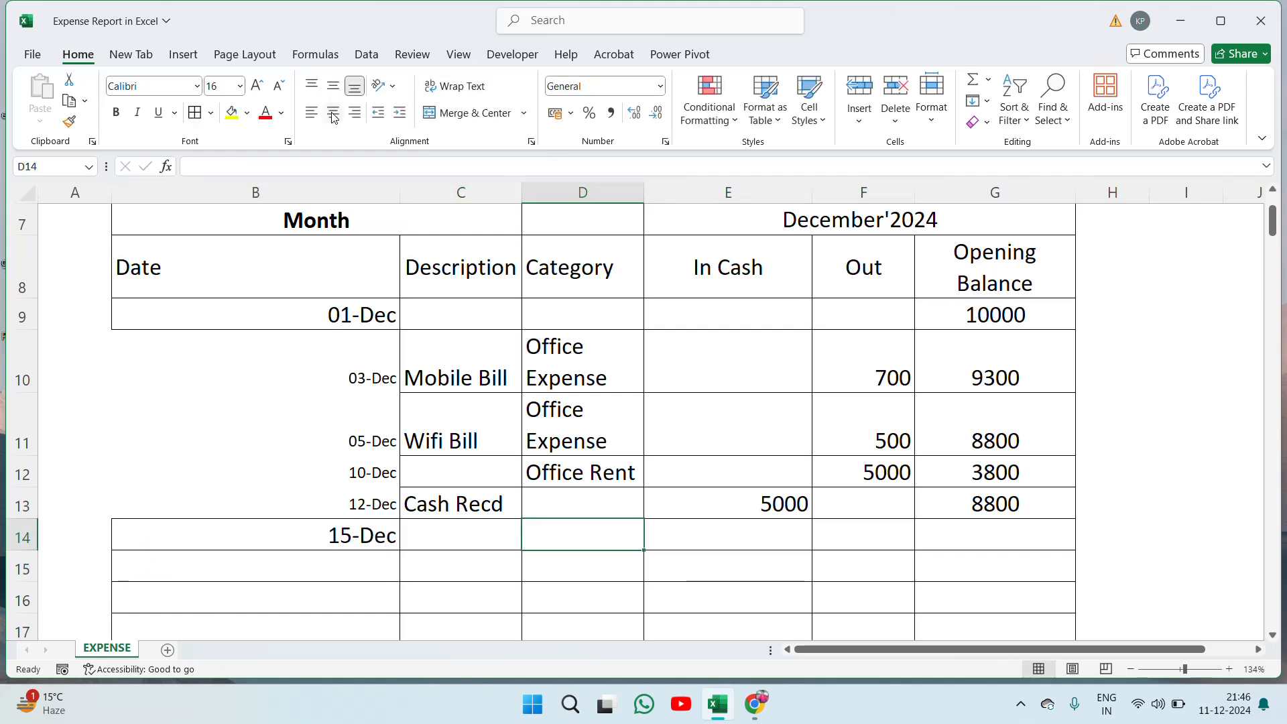
# Step: Enter "Electricity Bill" in C14 as the description and autofit column C to the text
pyautogui.press('Left')
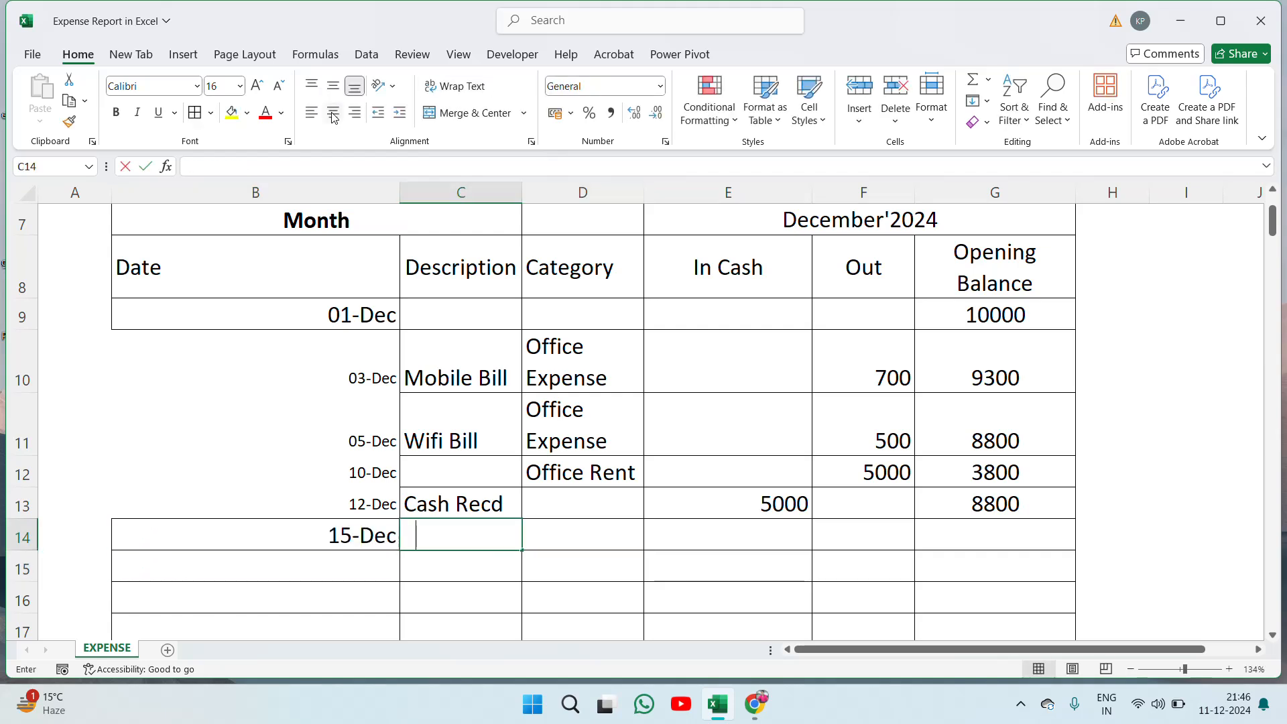
pyautogui.write('El')
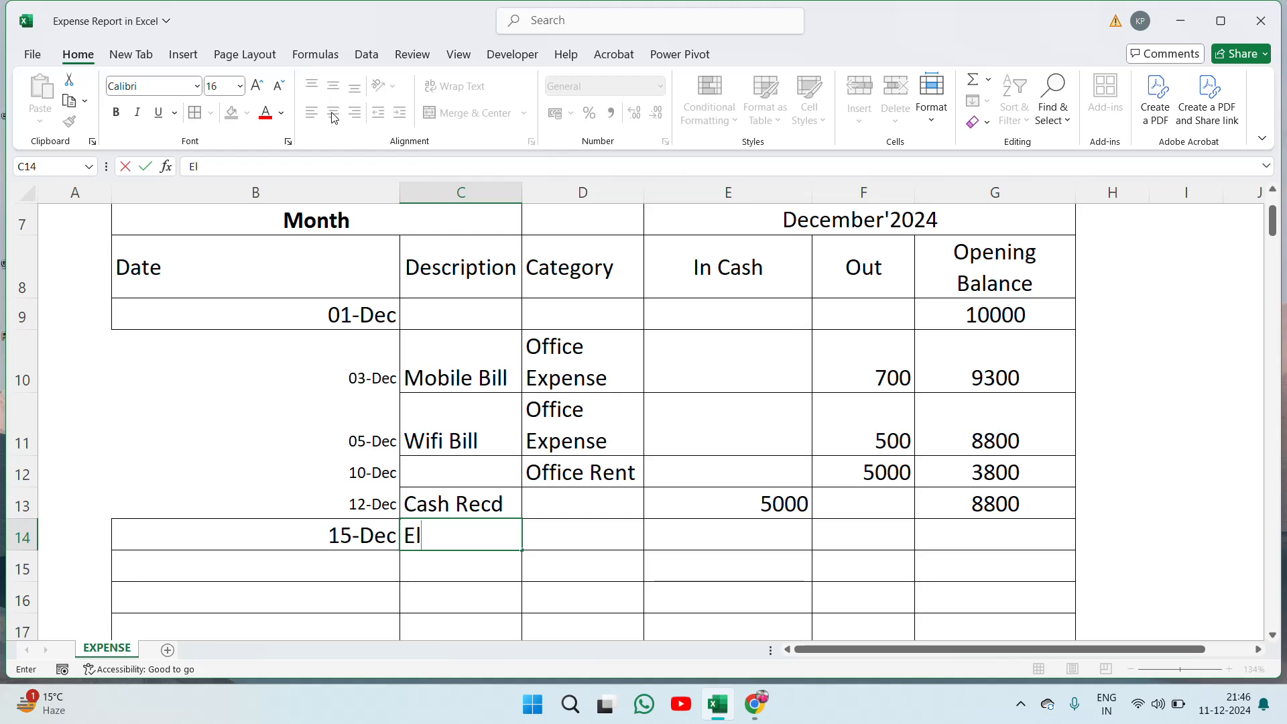
pyautogui.write('ectricity')
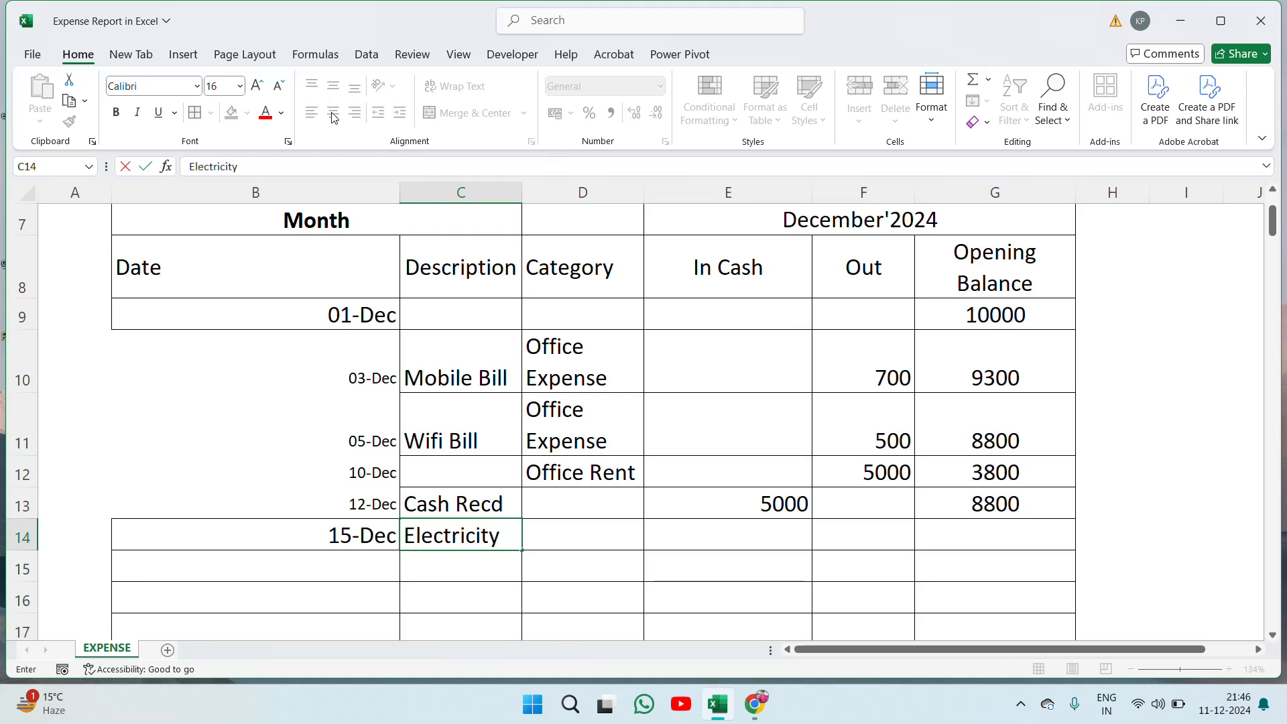
pyautogui.write(' Bill')
pyautogui.press('Return')
pyautogui.press('Up')
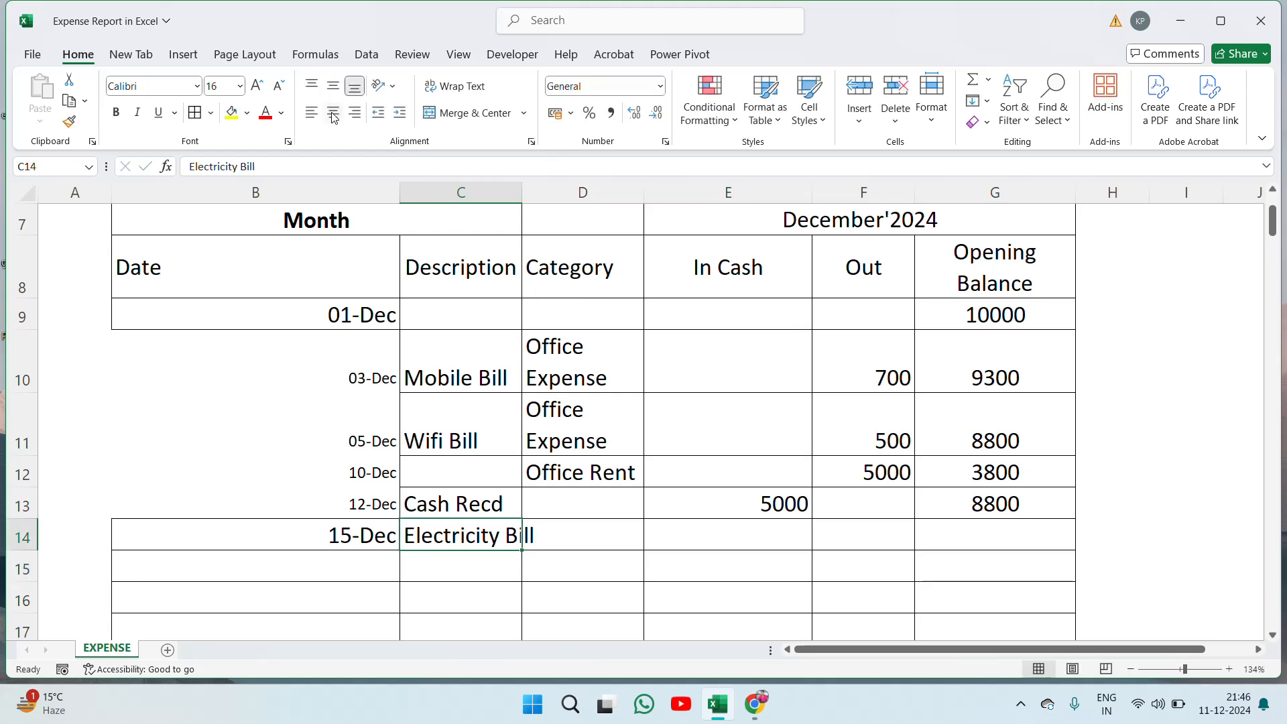
pyautogui.doubleClick(514, 192)
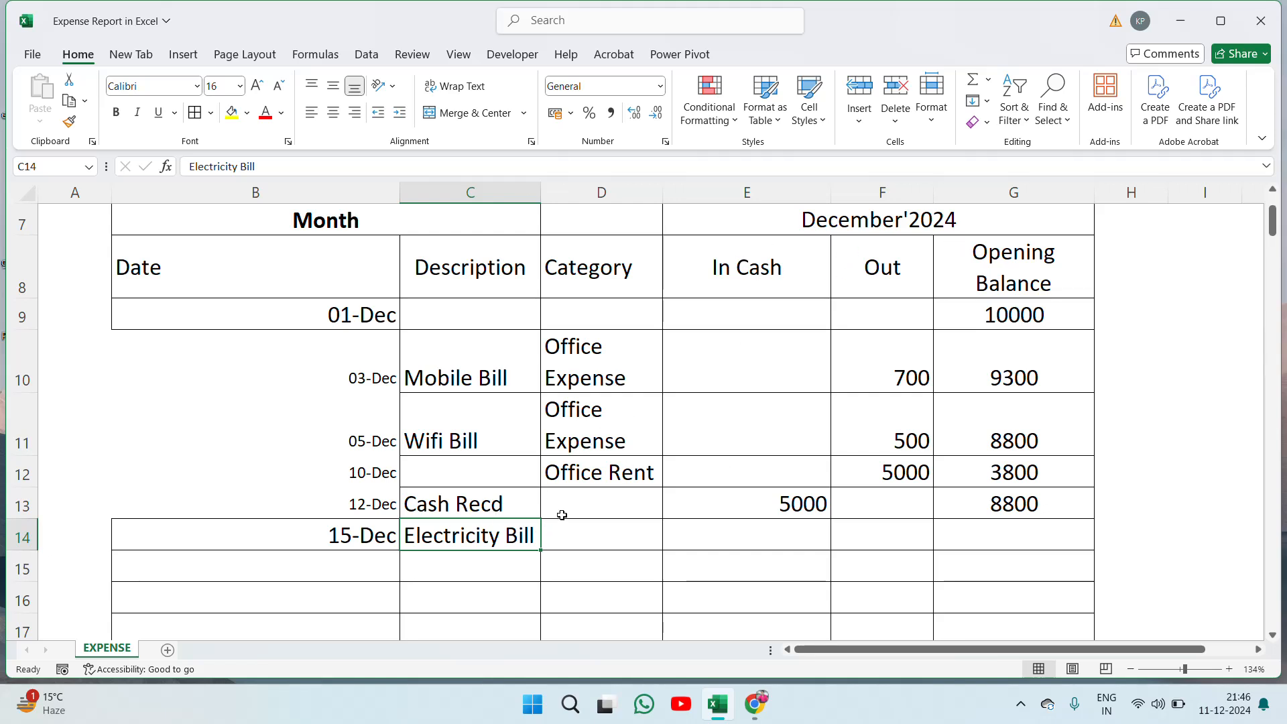
# Step: Enter 1000 in F14 as the Out amount of the Electricity Bill row
pyautogui.click(874, 542)
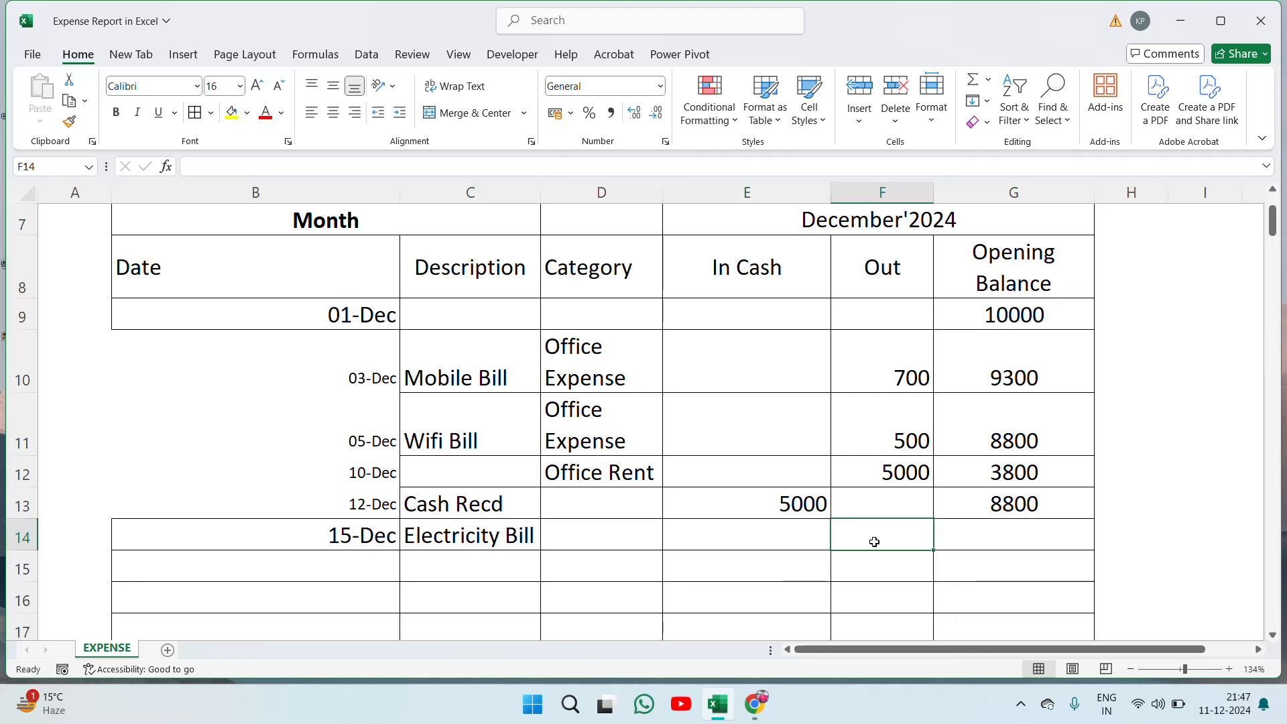
pyautogui.write('1000')
pyautogui.press('Tab')
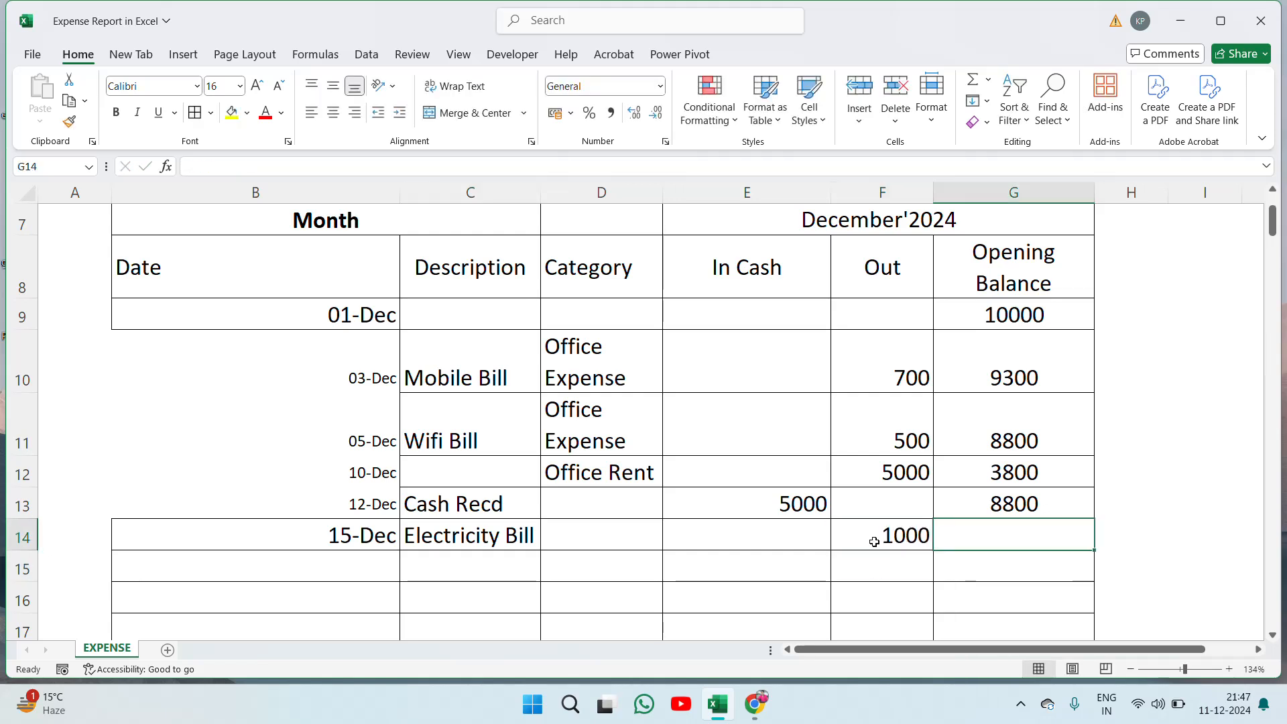
# Step: Calculate the Electricity Bill row's balance in G14 with the formula =G13-F14
pyautogui.write('=')
pyautogui.press('Up')
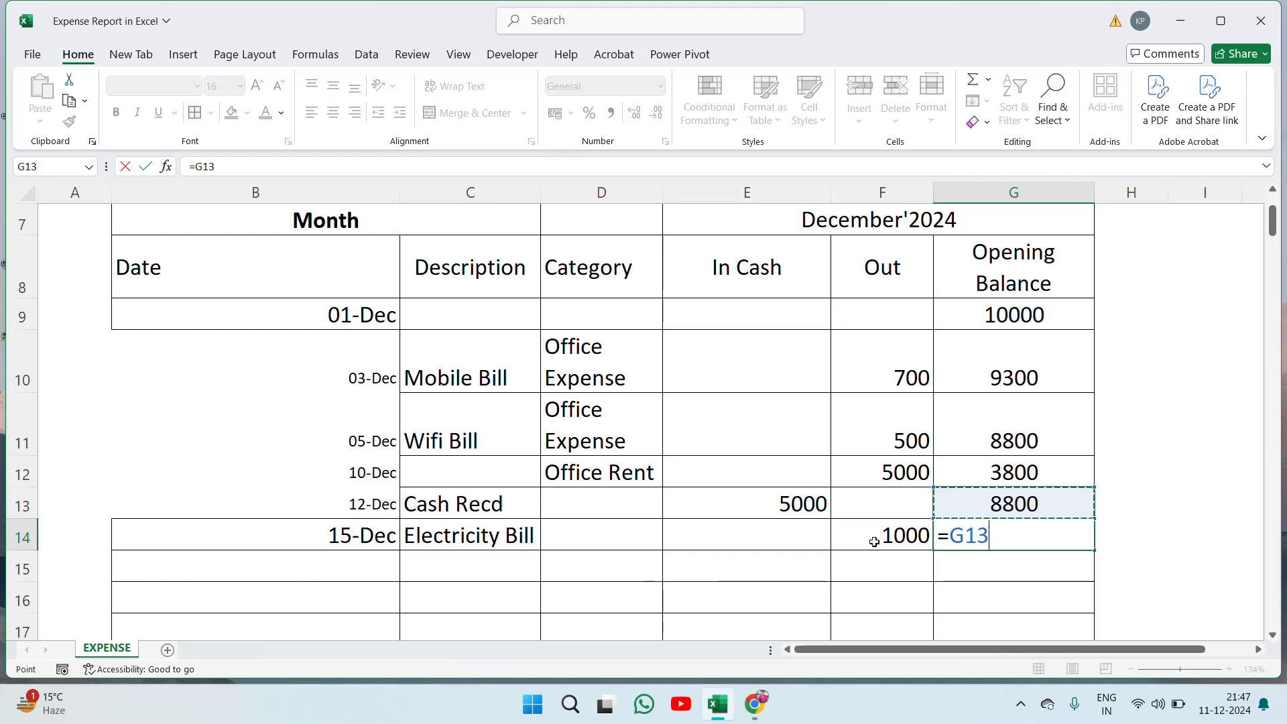
pyautogui.write('-')
pyautogui.press('Left')
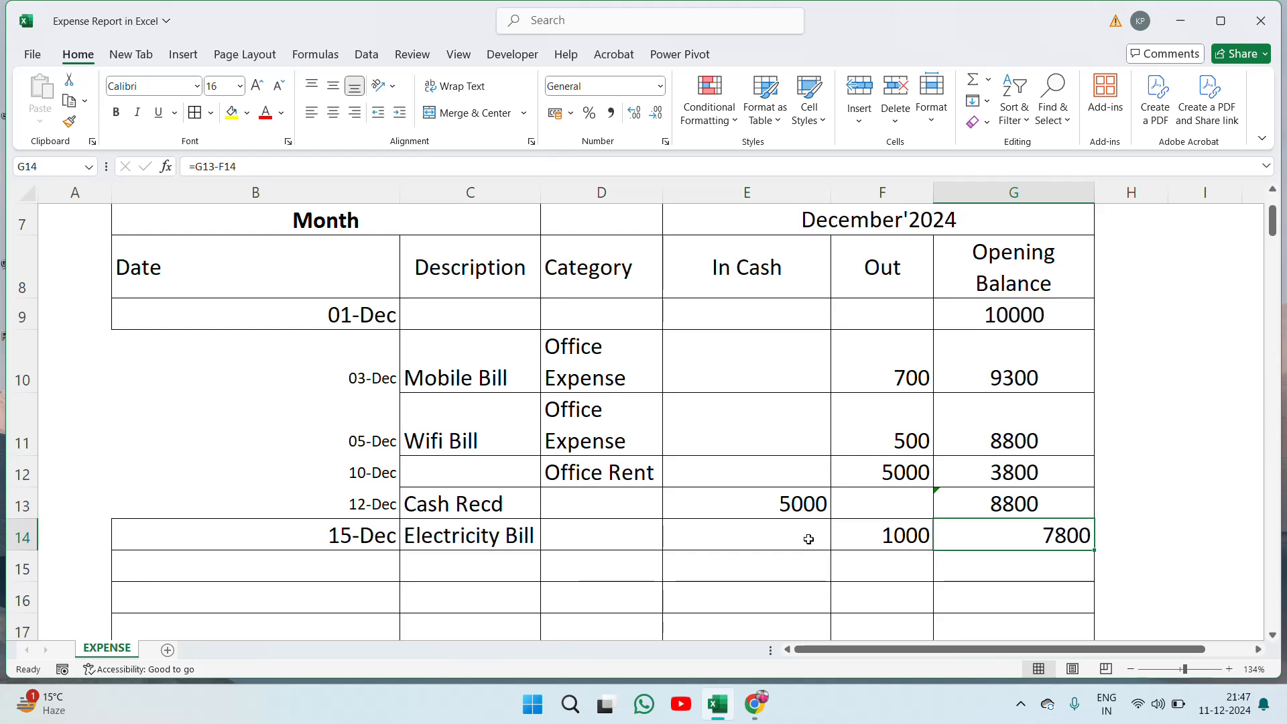
# Step: Enter "Office Cash" in D13 as the Cash Recd row's category and select that row's balance cell G13
pyautogui.click(770, 544)
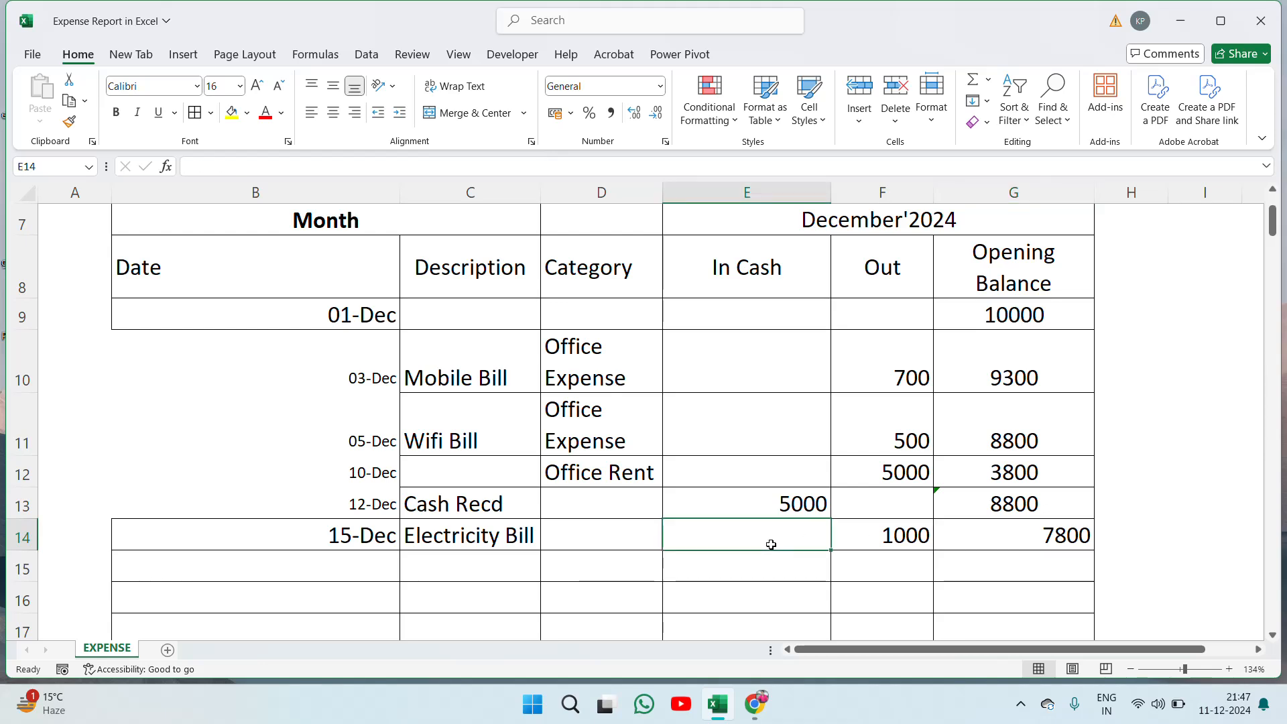
pyautogui.press('Up')
pyautogui.press('Left')
pyautogui.press('Left')
pyautogui.press('Right')
pyautogui.press('Right')
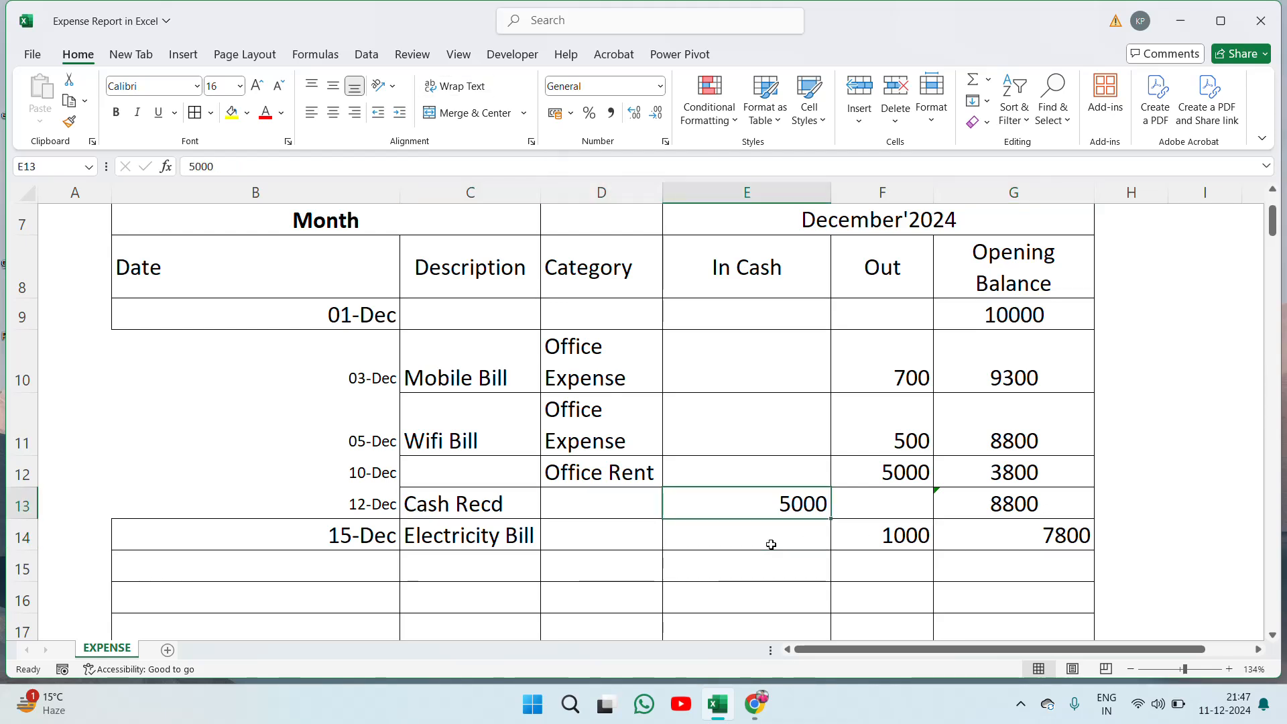
pyautogui.press('Left')
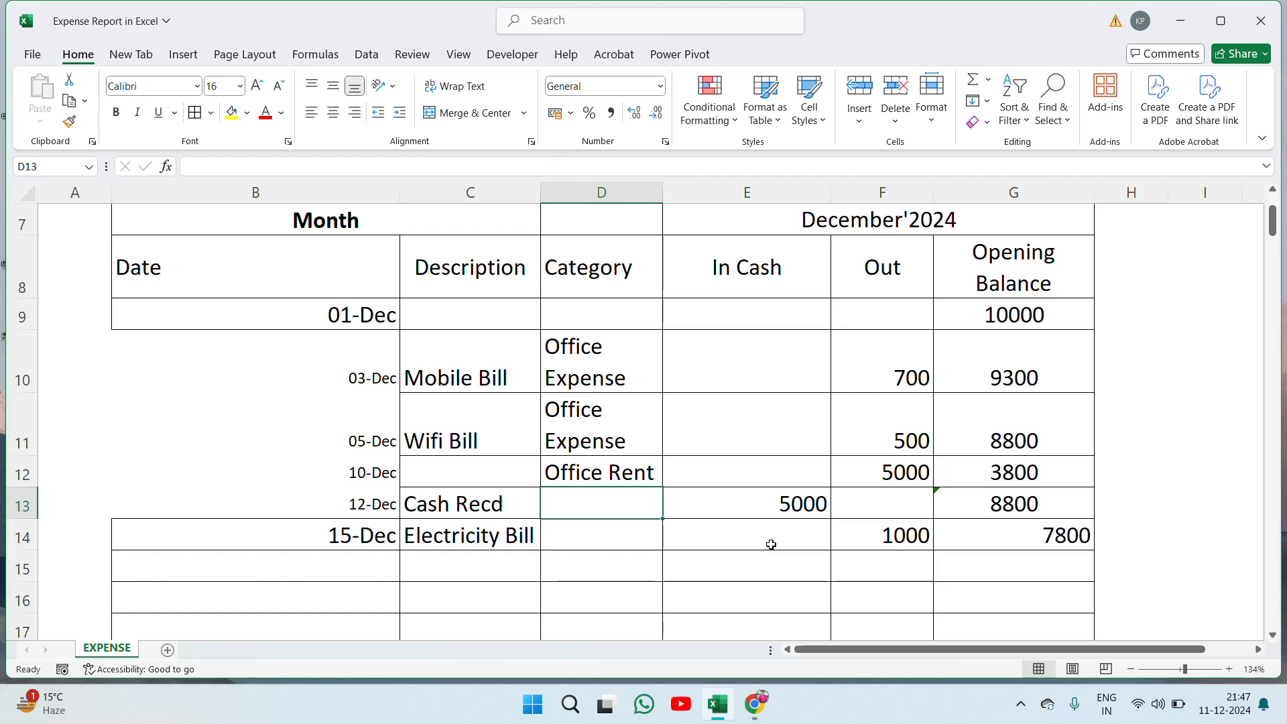
pyautogui.write('O')
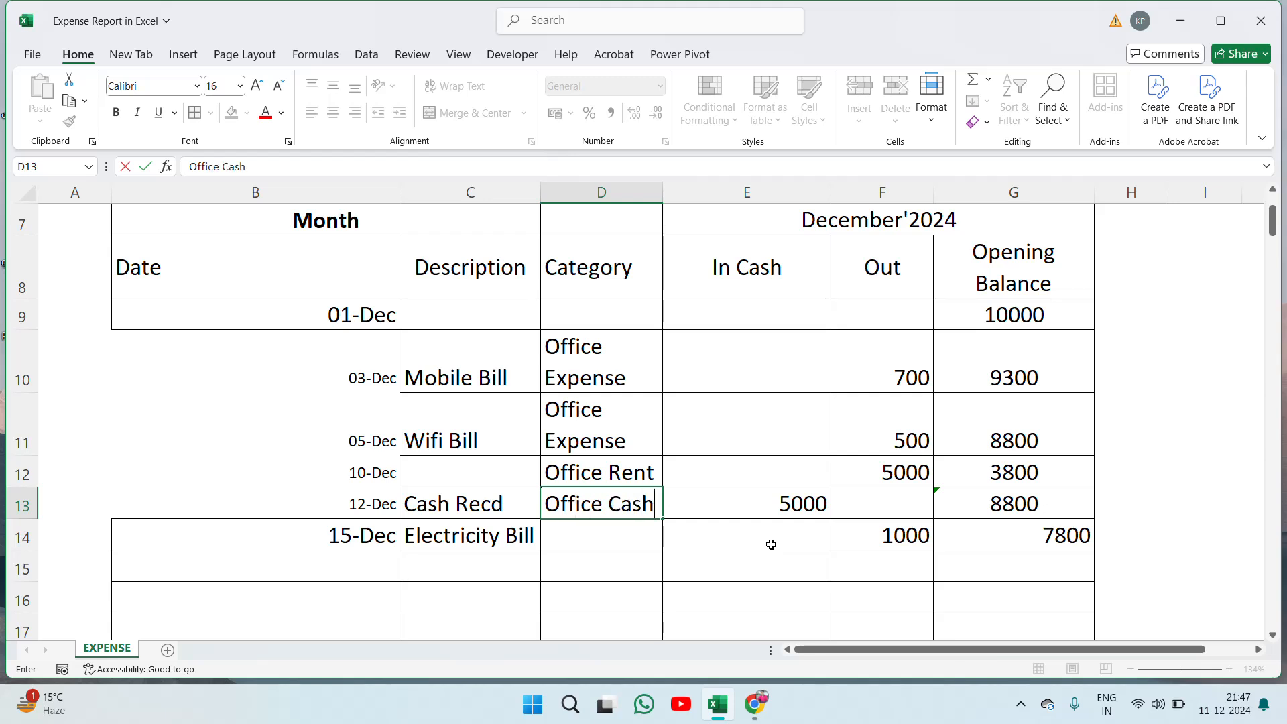
pyautogui.write('ffice Cash')
pyautogui.press('Return')
pyautogui.press('Up')
pyautogui.press('Right')
pyautogui.press('Right')
pyautogui.press('Right')
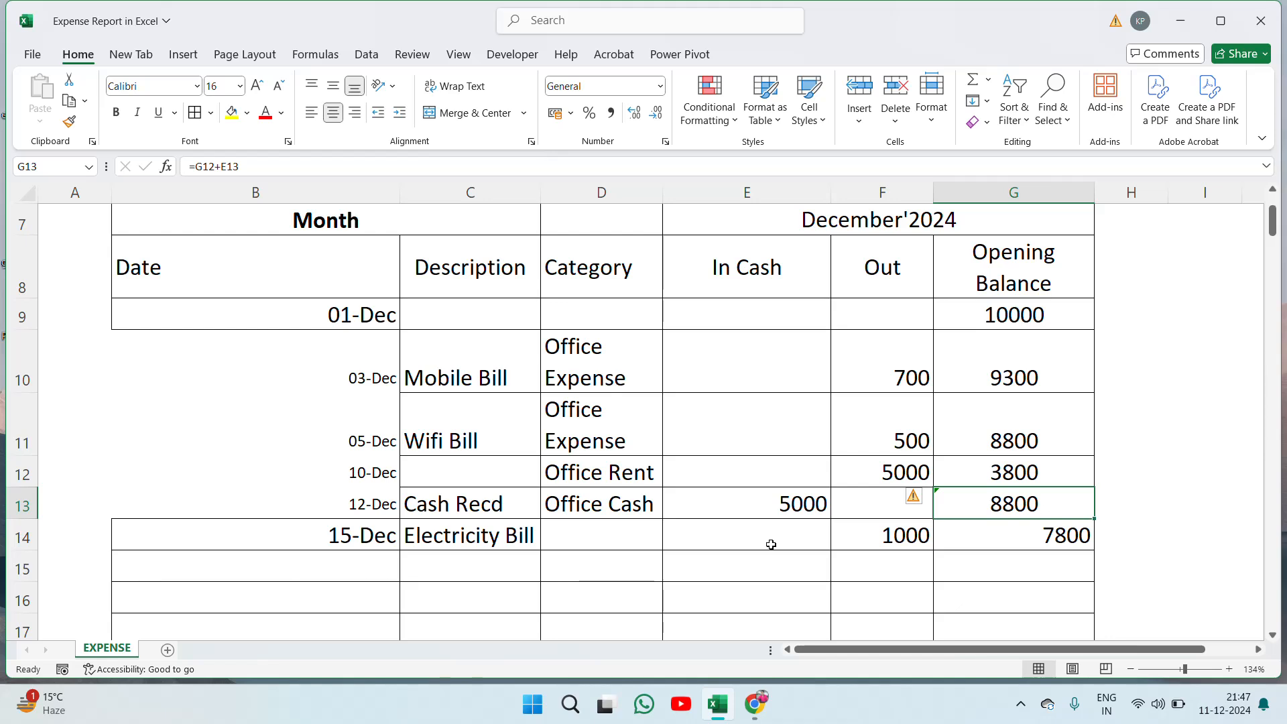
# Step: Examine the balance formulas in the 12-Dec and 15-Dec rows and the 15-Dec Out amount
pyautogui.press('Left')
pyautogui.press('Left')
pyautogui.press('Right')
pyautogui.press('Right')
pyautogui.press('Down')
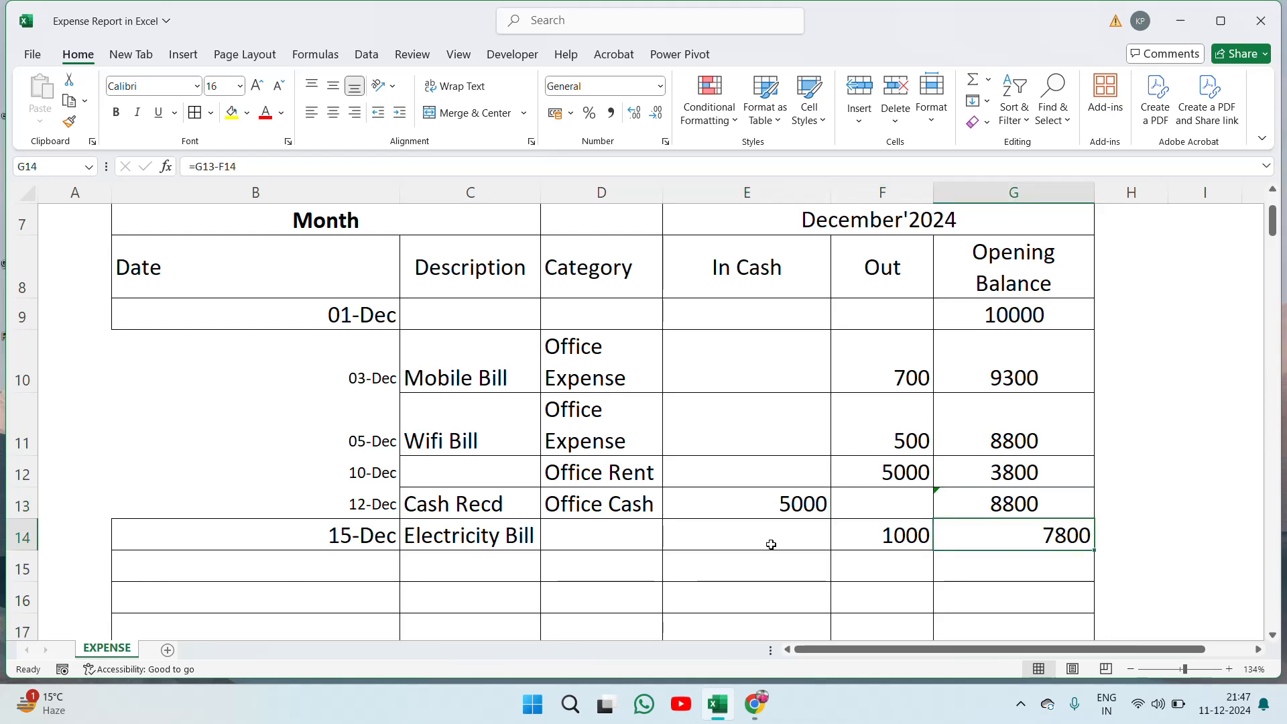
pyautogui.press('Up')
pyautogui.press('Down')
pyautogui.press('Left')
pyautogui.press('Right')
pyautogui.press('Left')
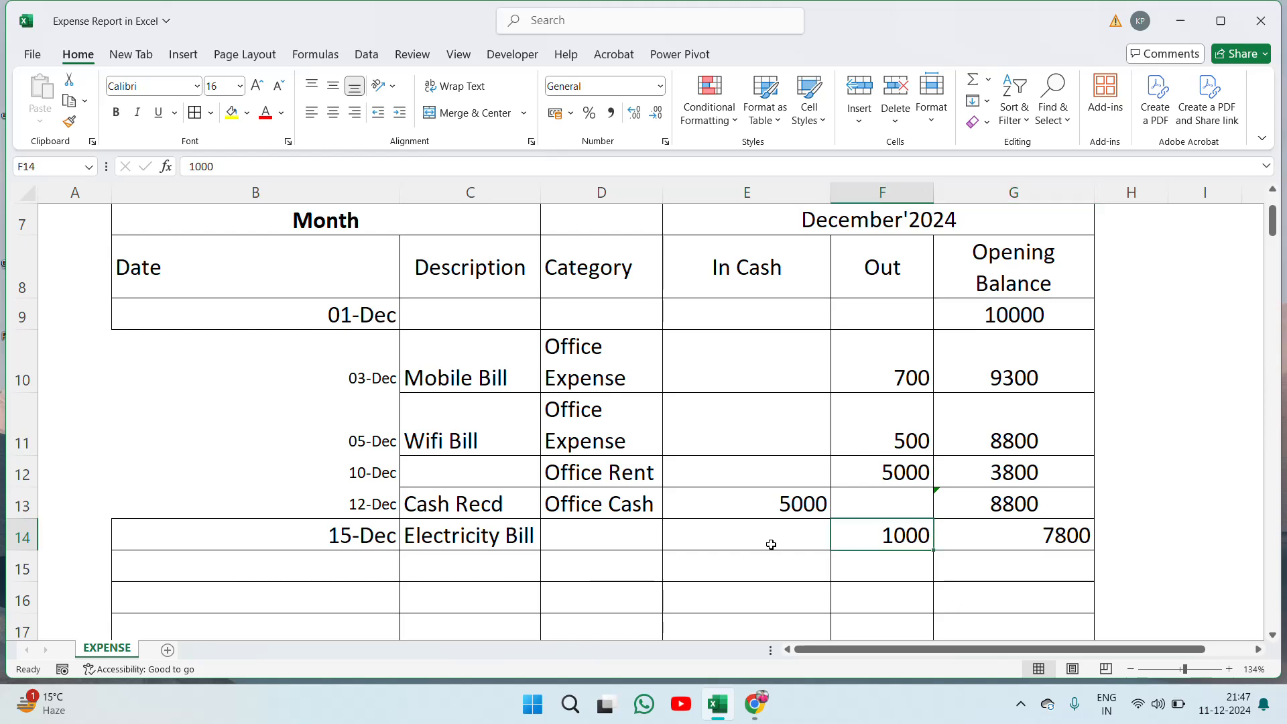
# Step: Set the font size of the expense table B8:G14 to 16 and centre its contents horizontally
pyautogui.press('Left')
pyautogui.press('Left')
pyautogui.press('Left')
pyautogui.press('Left')
pyautogui.press('Up')
pyautogui.press('Up')
pyautogui.press('Up')
pyautogui.press('Up')
pyautogui.press('Up')
pyautogui.press('Up')
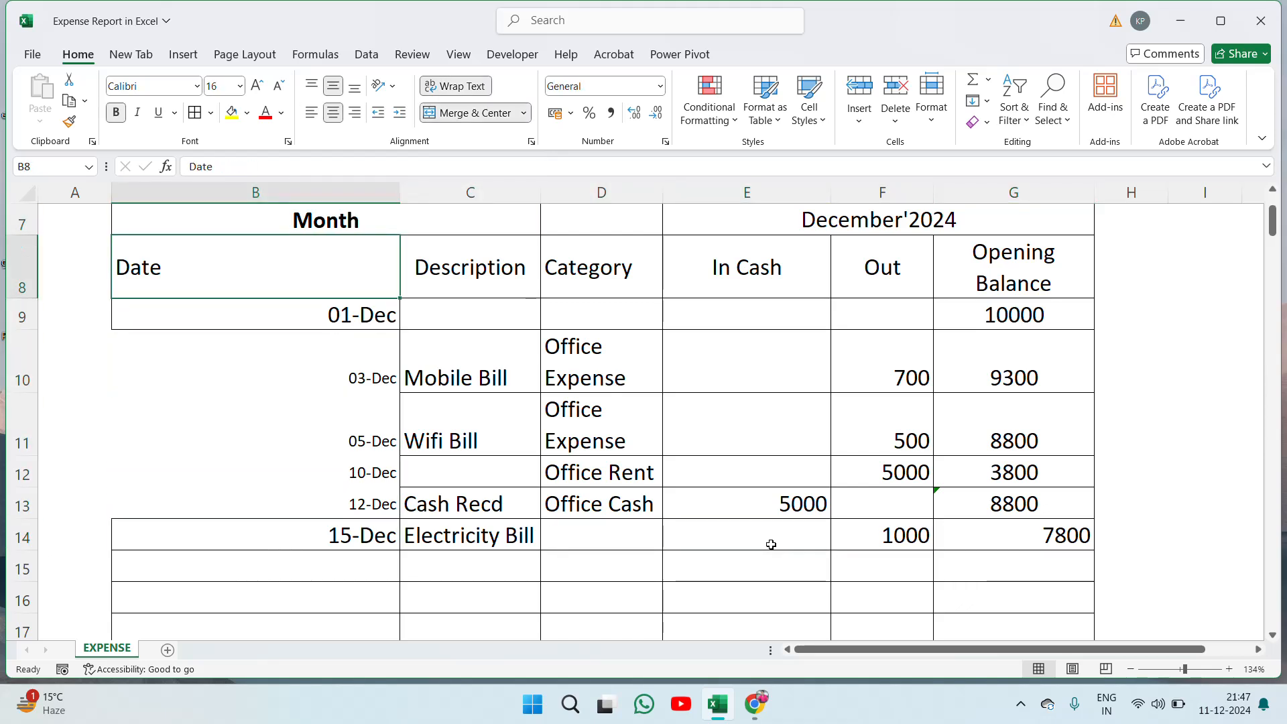
pyautogui.hotkey('shift', 'Down')
pyautogui.hotkey('shift', 'Down')
pyautogui.hotkey('shift', 'Down')
pyautogui.hotkey('shift', 'Down')
pyautogui.hotkey('shift', 'Down')
pyautogui.hotkey('shift', 'Down')
pyautogui.hotkey('shift', 'Right')
pyautogui.hotkey('shift', 'Right')
pyautogui.hotkey('shift', 'Right')
pyautogui.hotkey('shift', 'Right')
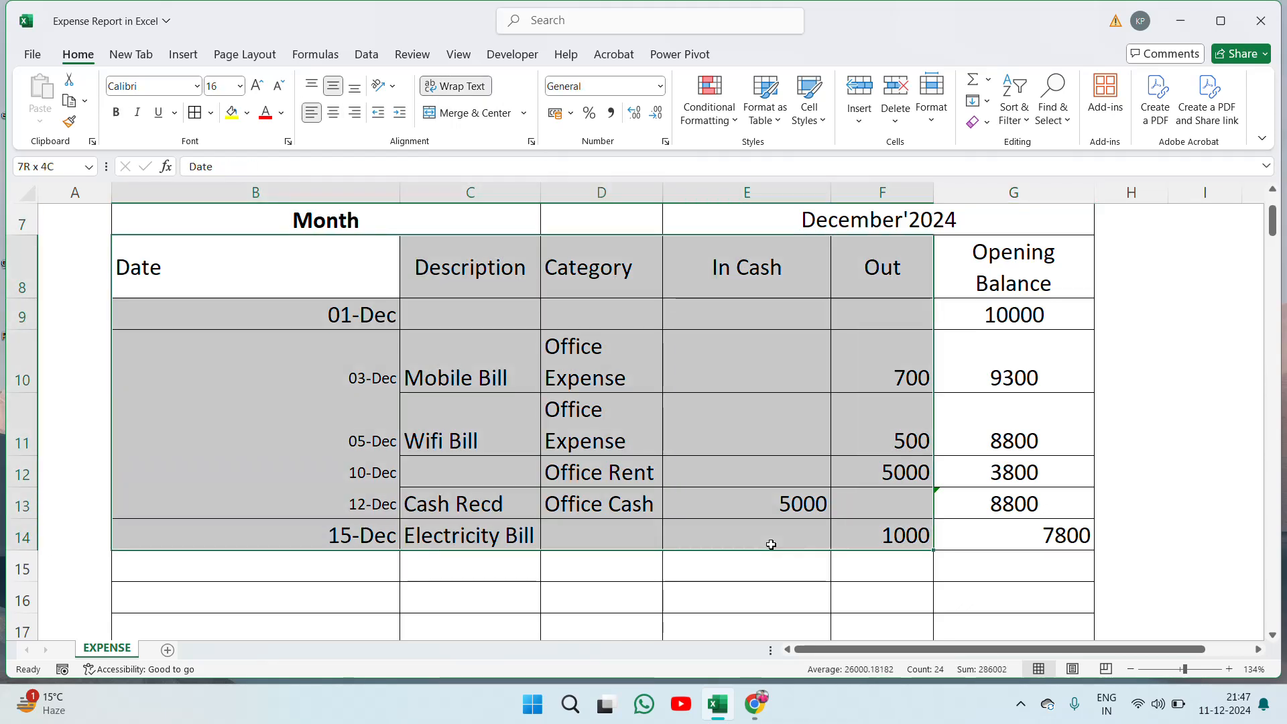
pyautogui.hotkey('shift', 'Right')
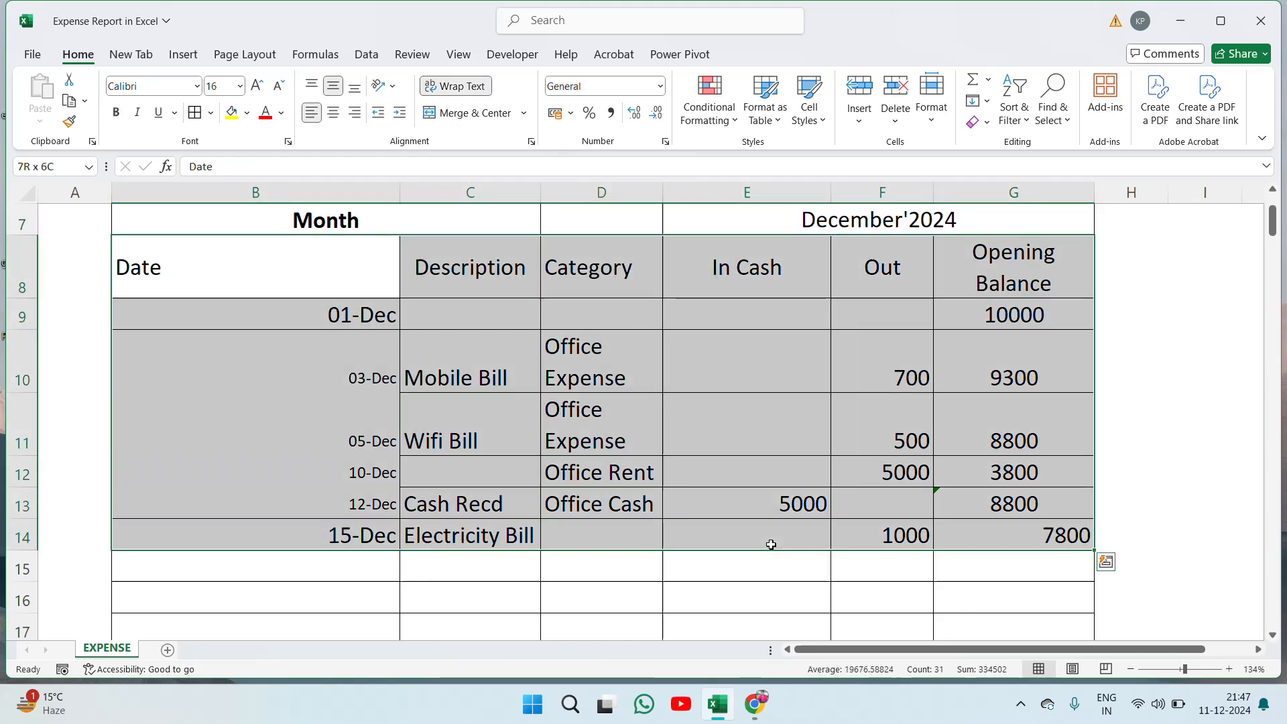
pyautogui.click(231, 85)
pyautogui.press('Return')
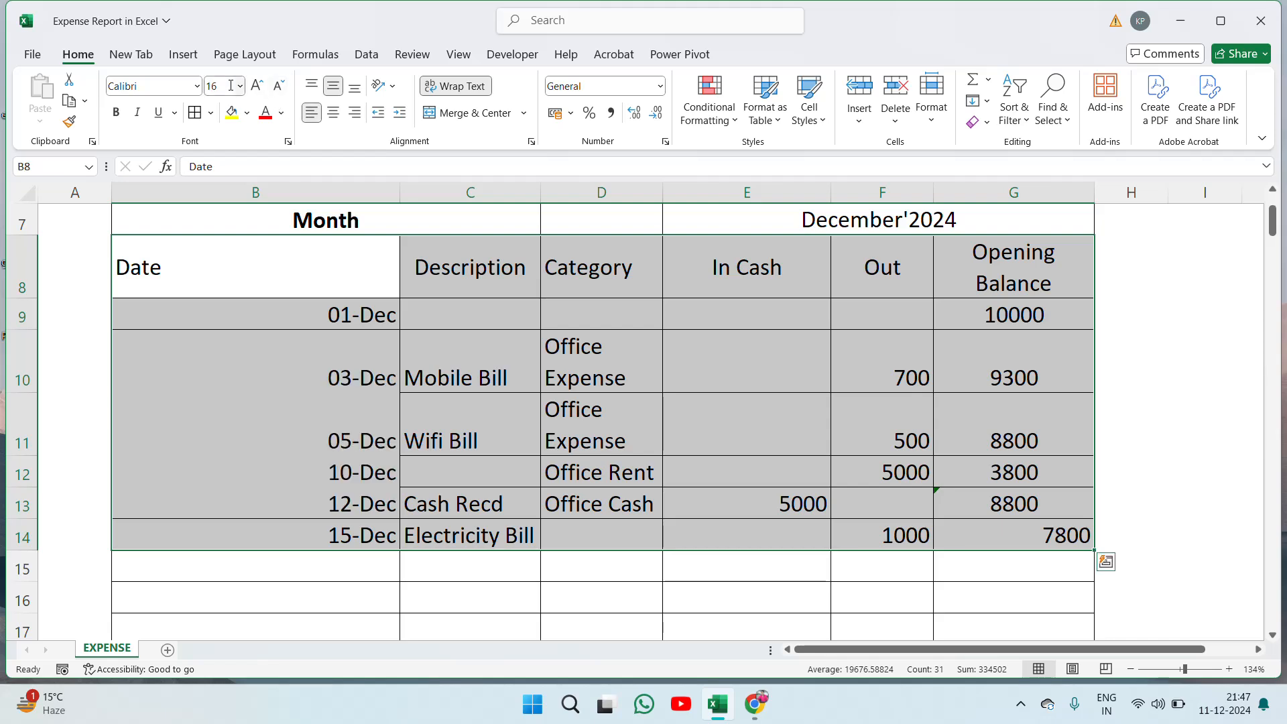
pyautogui.click(332, 114)
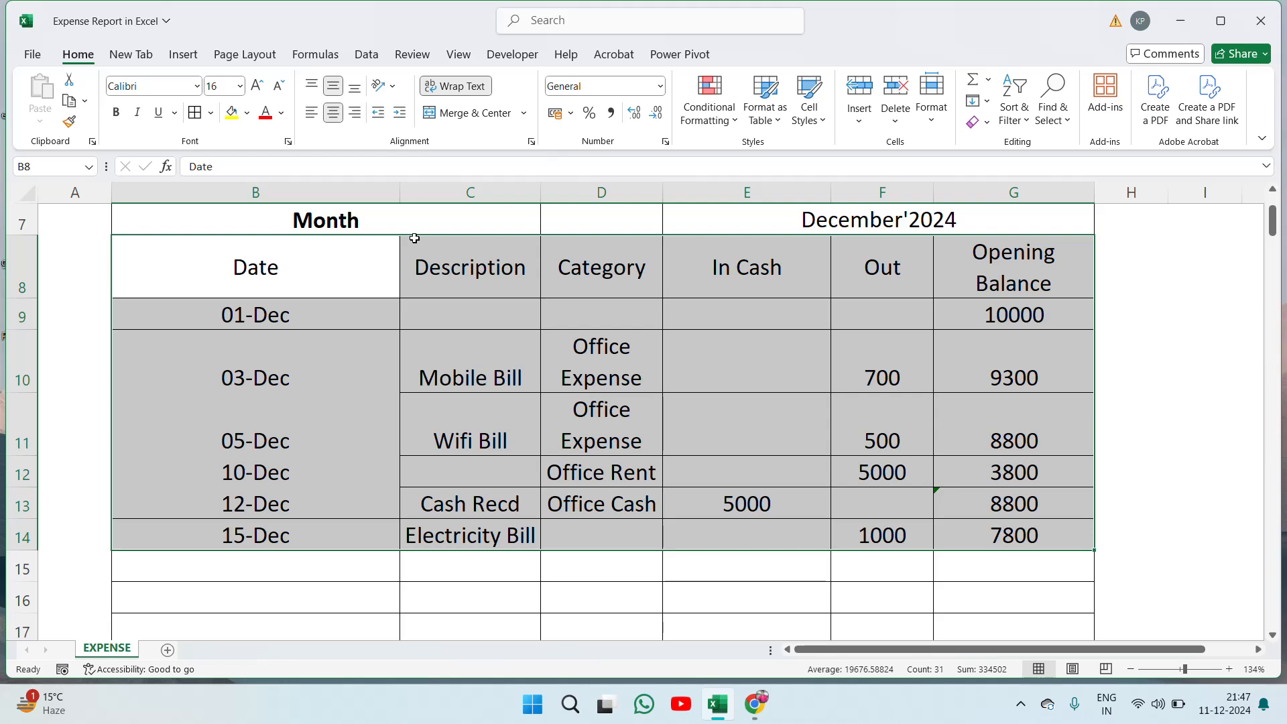
# Step: AutoFit the width of all columns in the sheet to their contents
pyautogui.hotkey('ctrl', 'q')
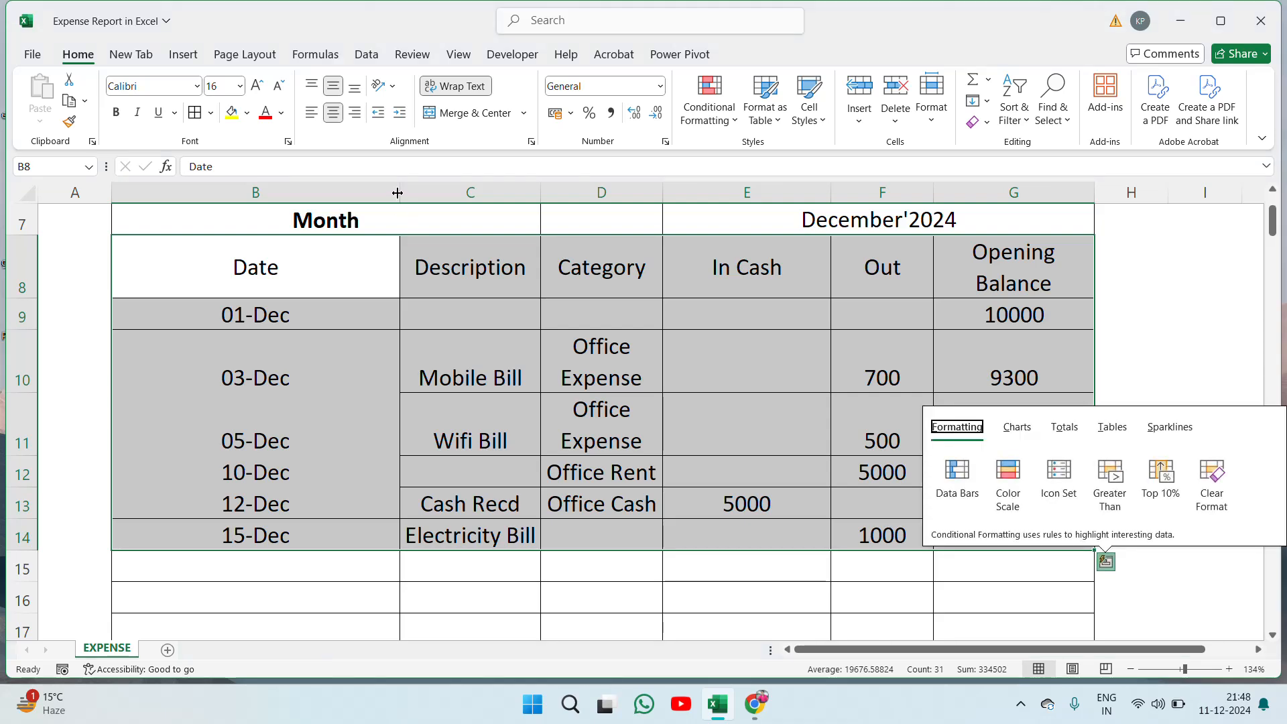
pyautogui.click(353, 361)
pyautogui.hotkey('ctrl', 'a')
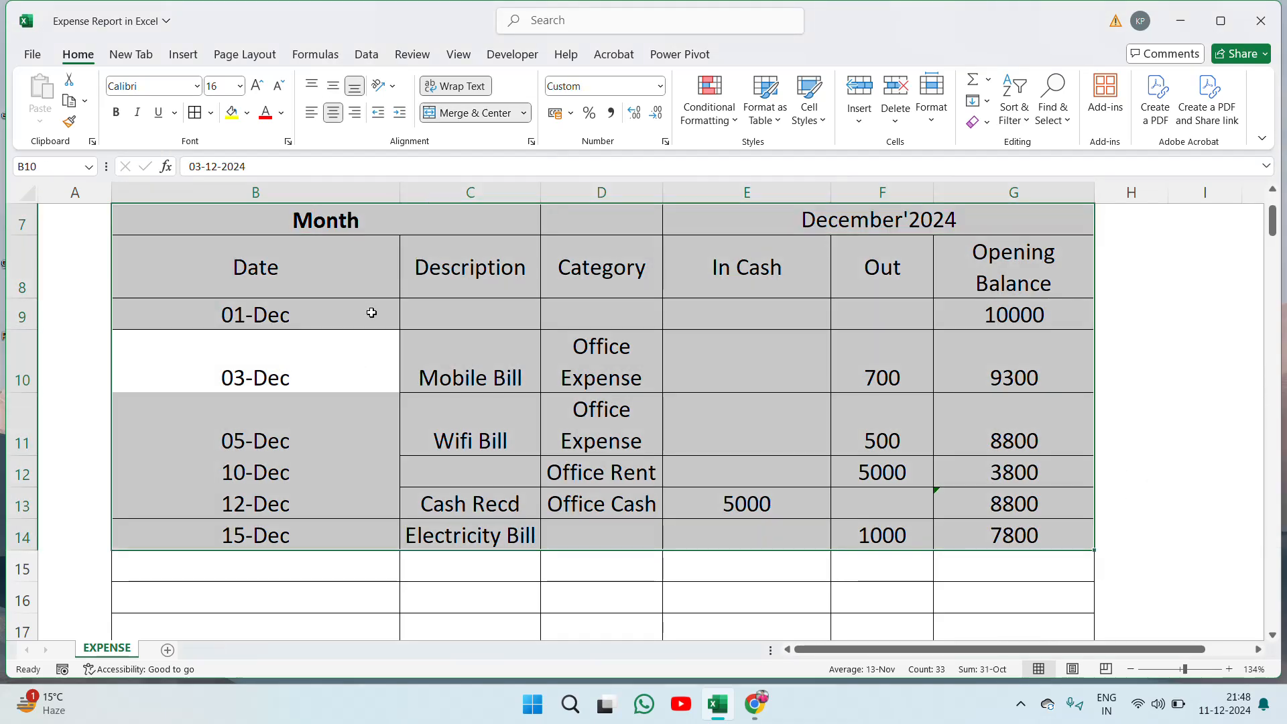
pyautogui.hotkey('ctrl', 'a')
pyautogui.doubleClick(400, 190)
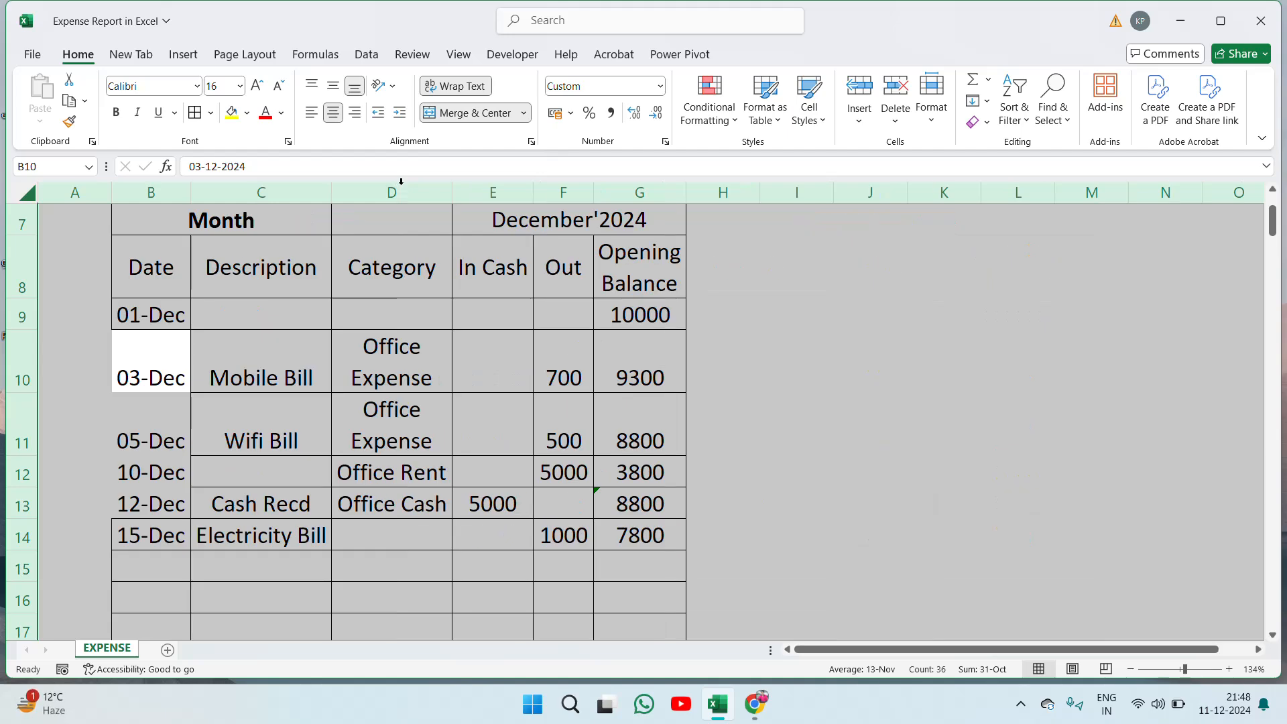
pyautogui.click(303, 364)
# Step: Widen the Description, In Cash, Out and Opening Balance columns
pyautogui.press('Up')
pyautogui.press('Up')
pyautogui.press('Up')
pyautogui.press('Up')
pyautogui.press('Up')
pyautogui.press('Up')
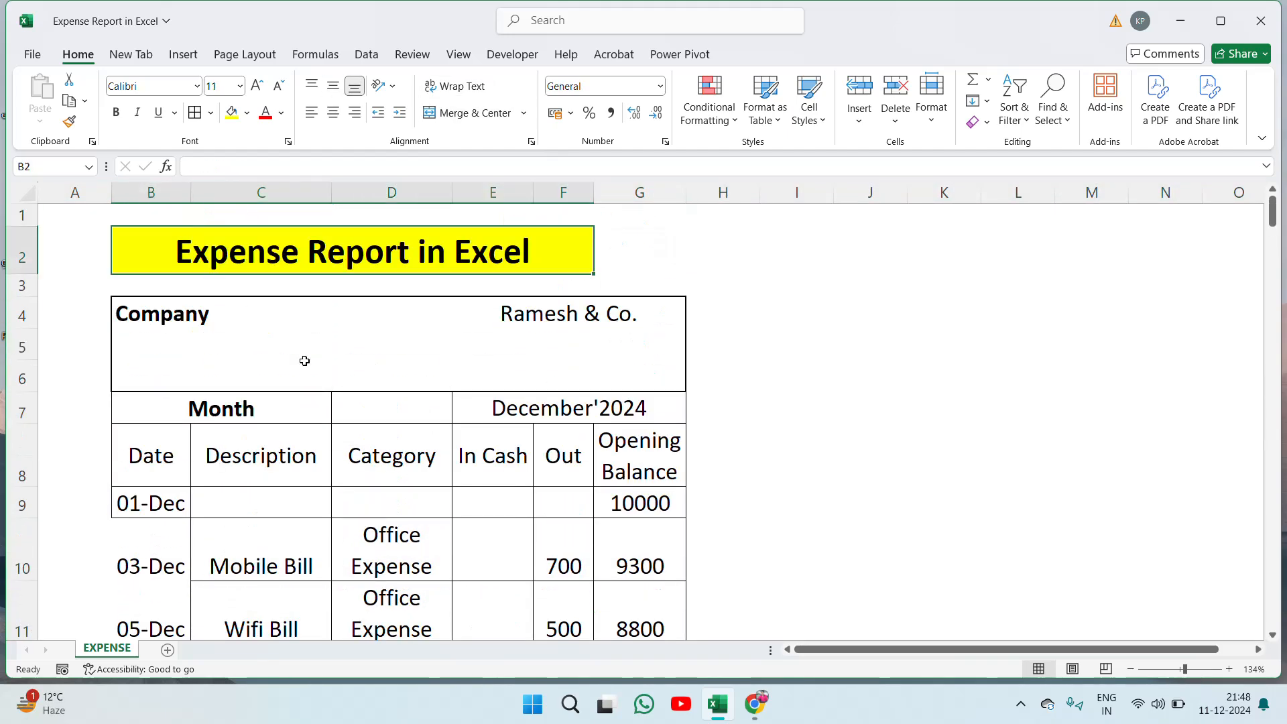
pyautogui.click(305, 359)
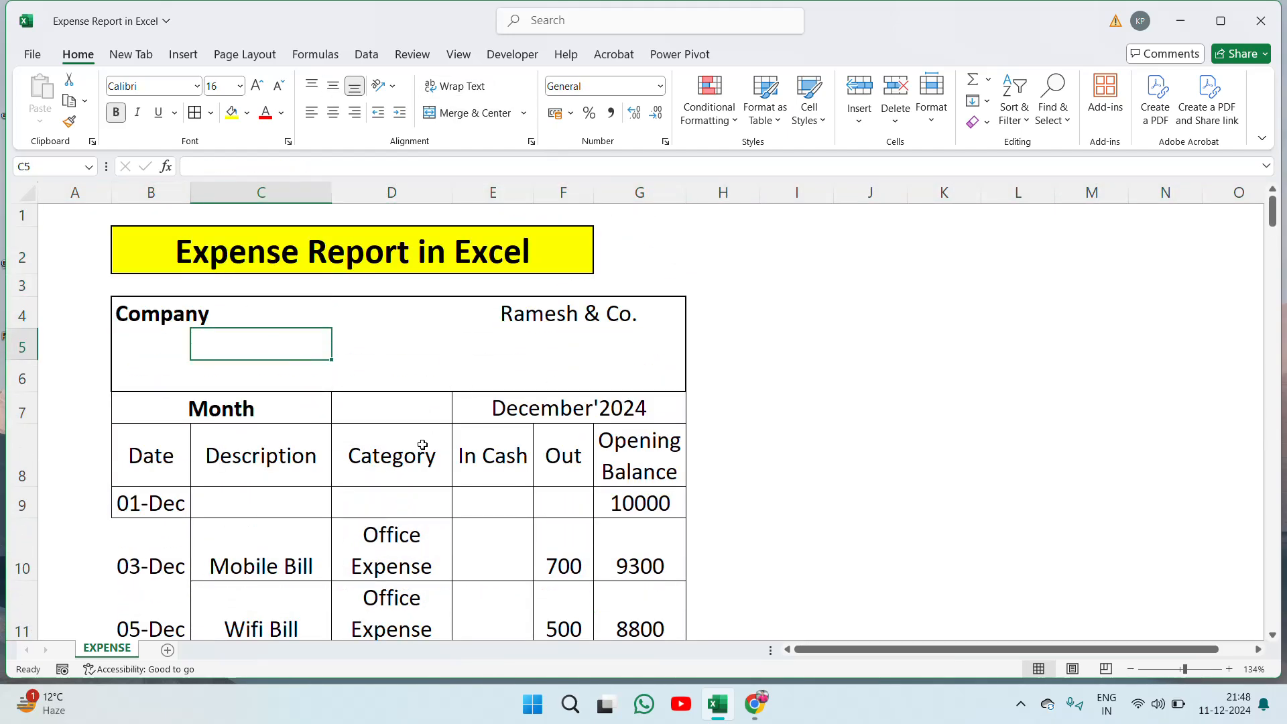
pyautogui.moveTo(337, 199); pyautogui.dragTo(427, 187)
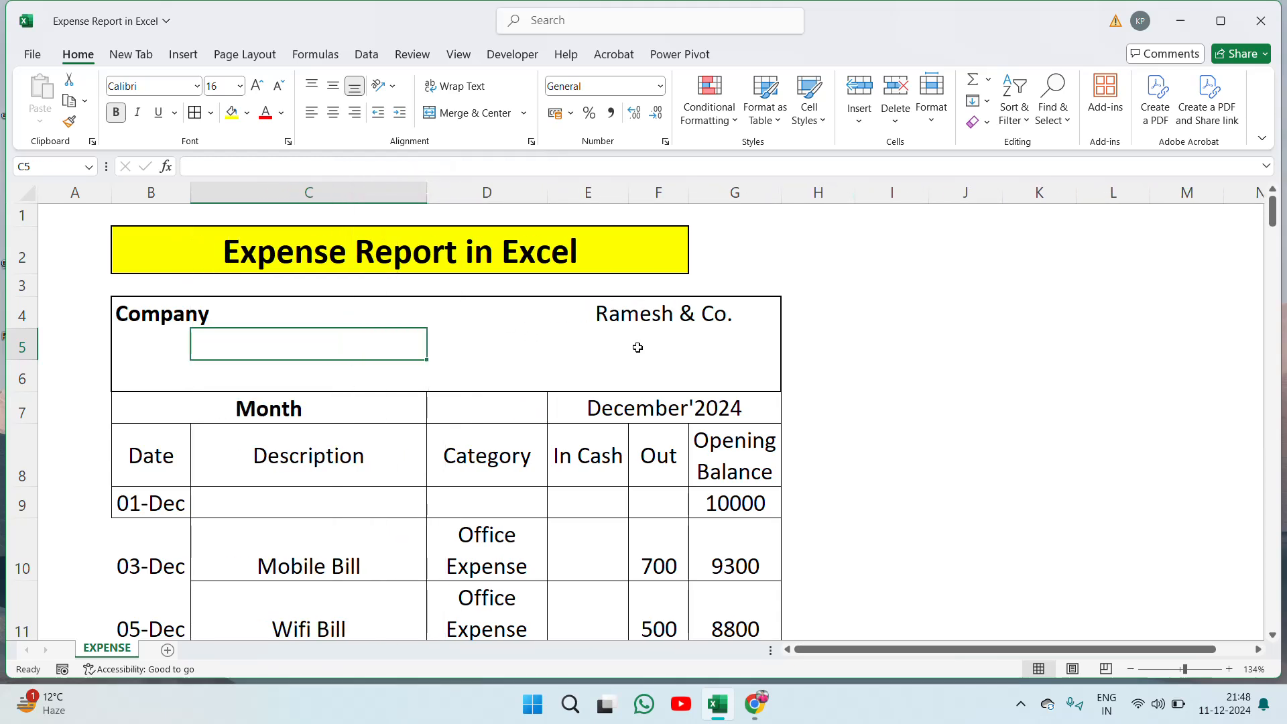
pyautogui.moveTo(628, 192); pyautogui.dragTo(757, 194)
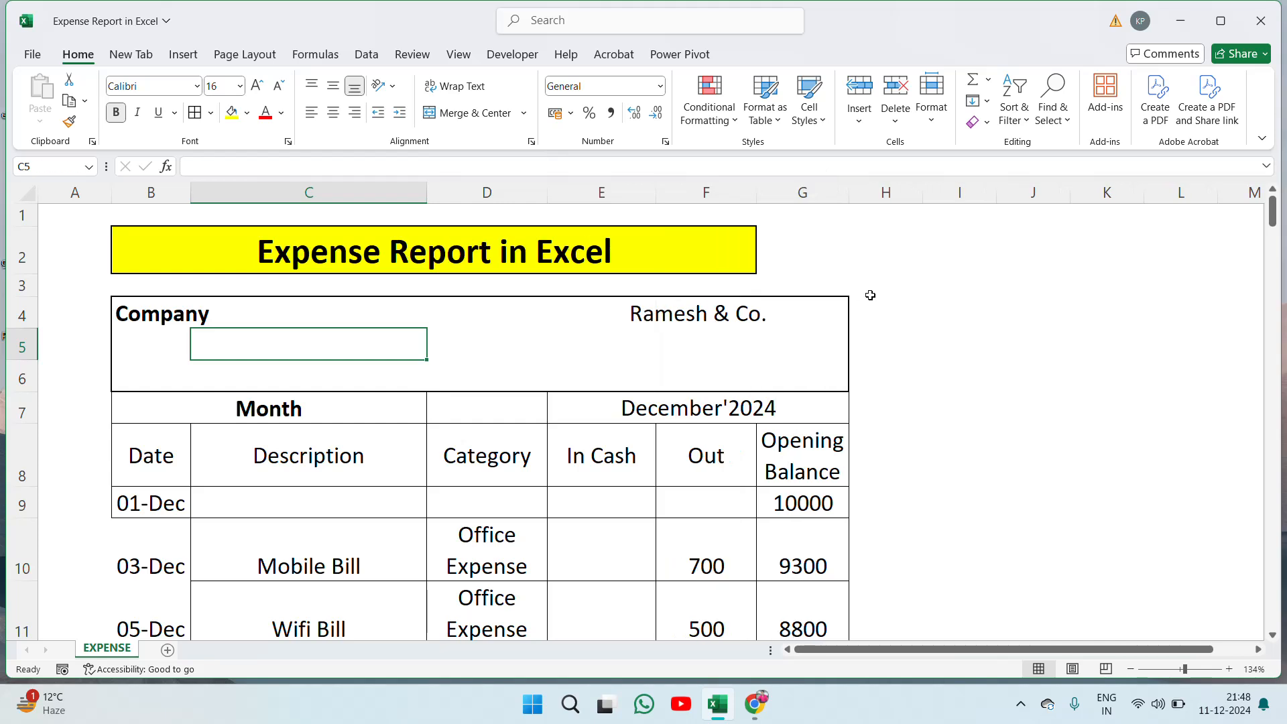
pyautogui.moveTo(849, 192); pyautogui.dragTo(888, 192)
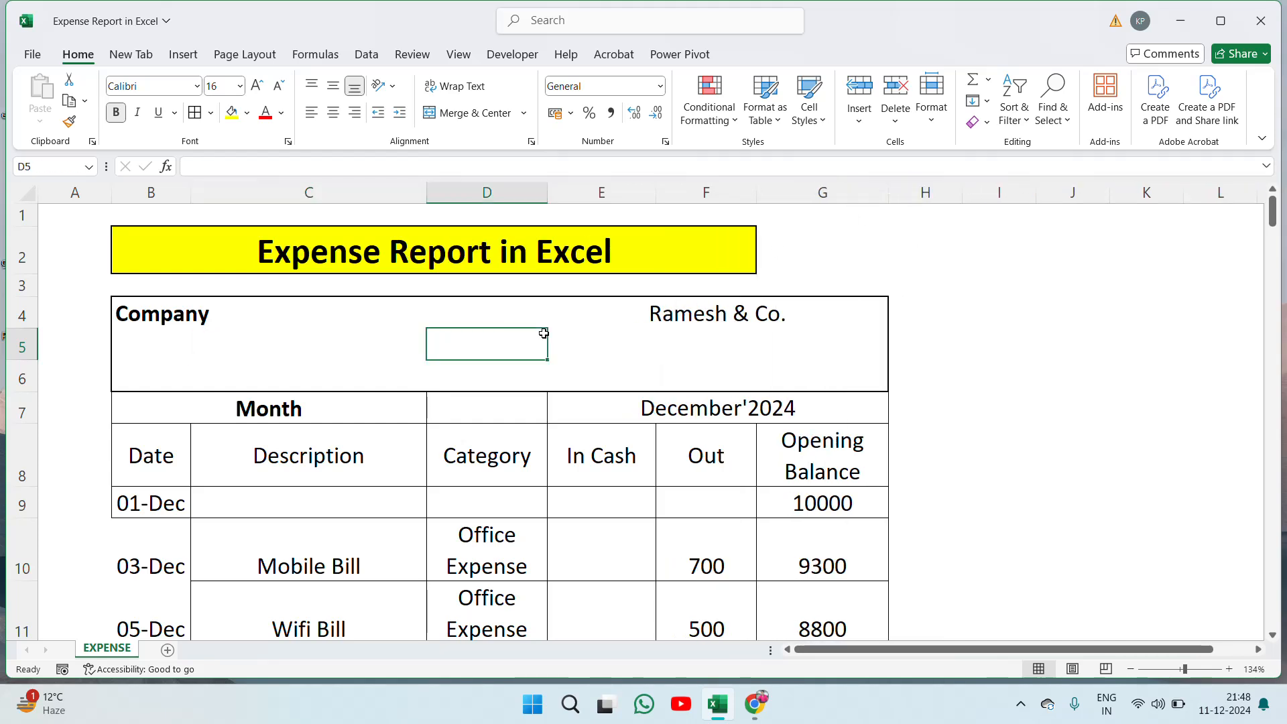
# Step: Fill the Month row B7:G7 with the lightest aqua-blue theme colour
pyautogui.press('Down')
pyautogui.press('Down')
pyautogui.hotkey('shift', 'Right')
pyautogui.hotkey('shift', 'Right')
pyautogui.hotkey('shift', 'Right')
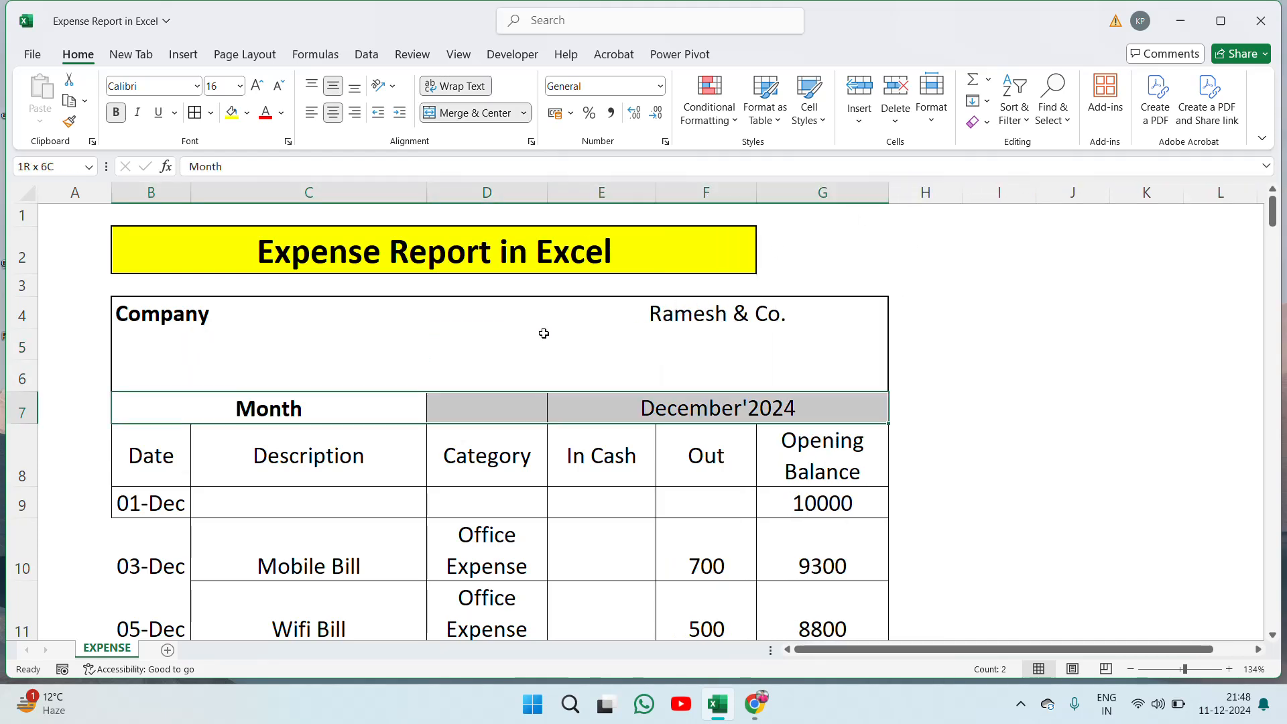
pyautogui.hotkey('shift', 'Left')
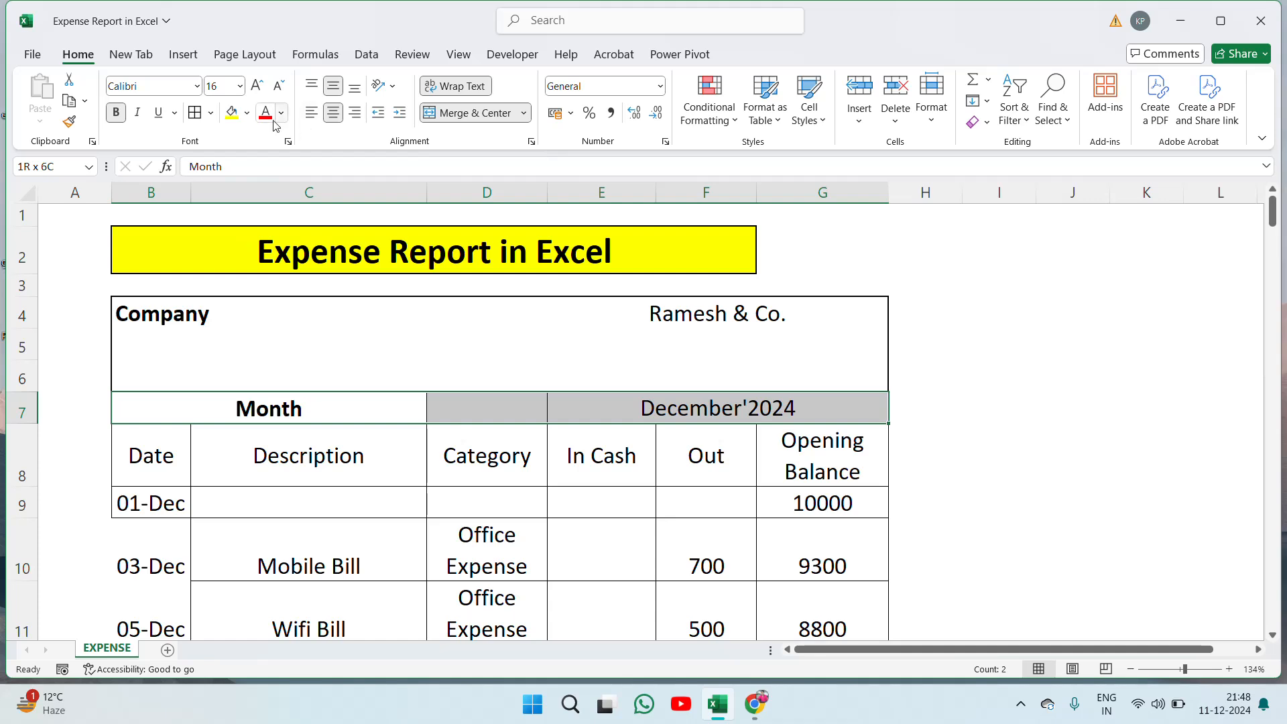
pyautogui.click(247, 114)
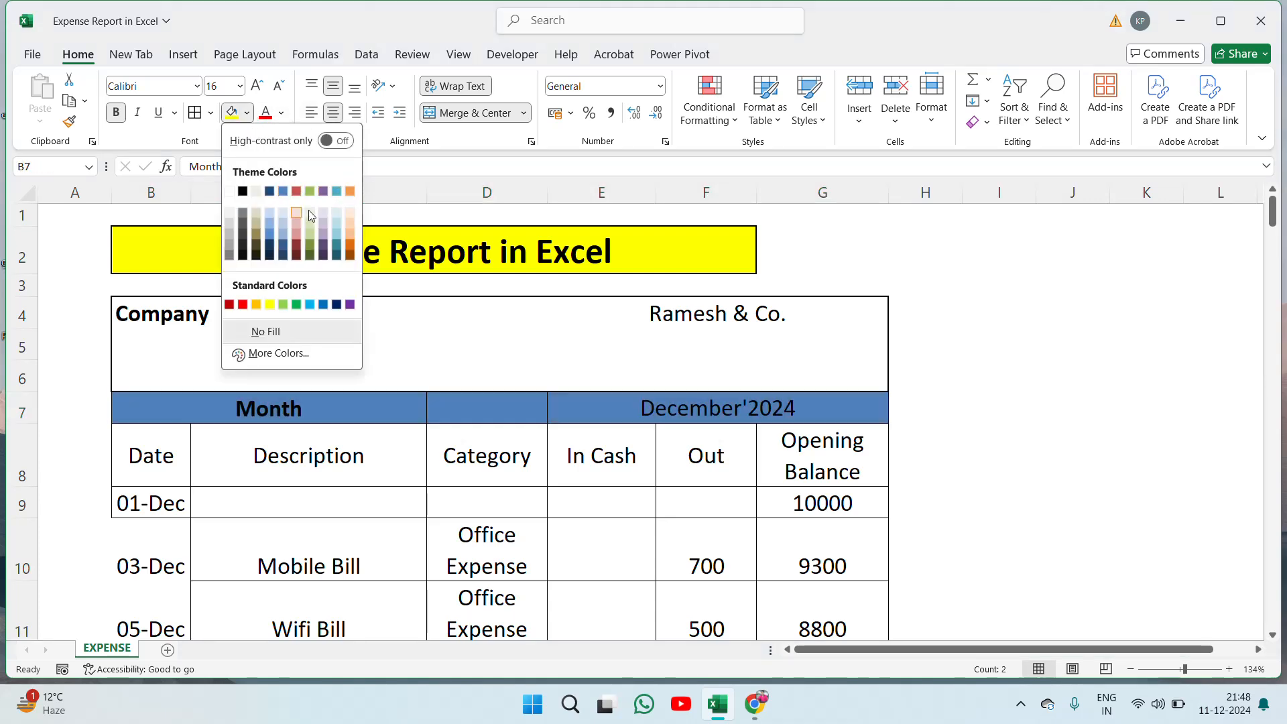
pyautogui.click(339, 216)
# Step: Fill the table header row B8:G8 with the standard light green and make its text bold
pyautogui.click(176, 461)
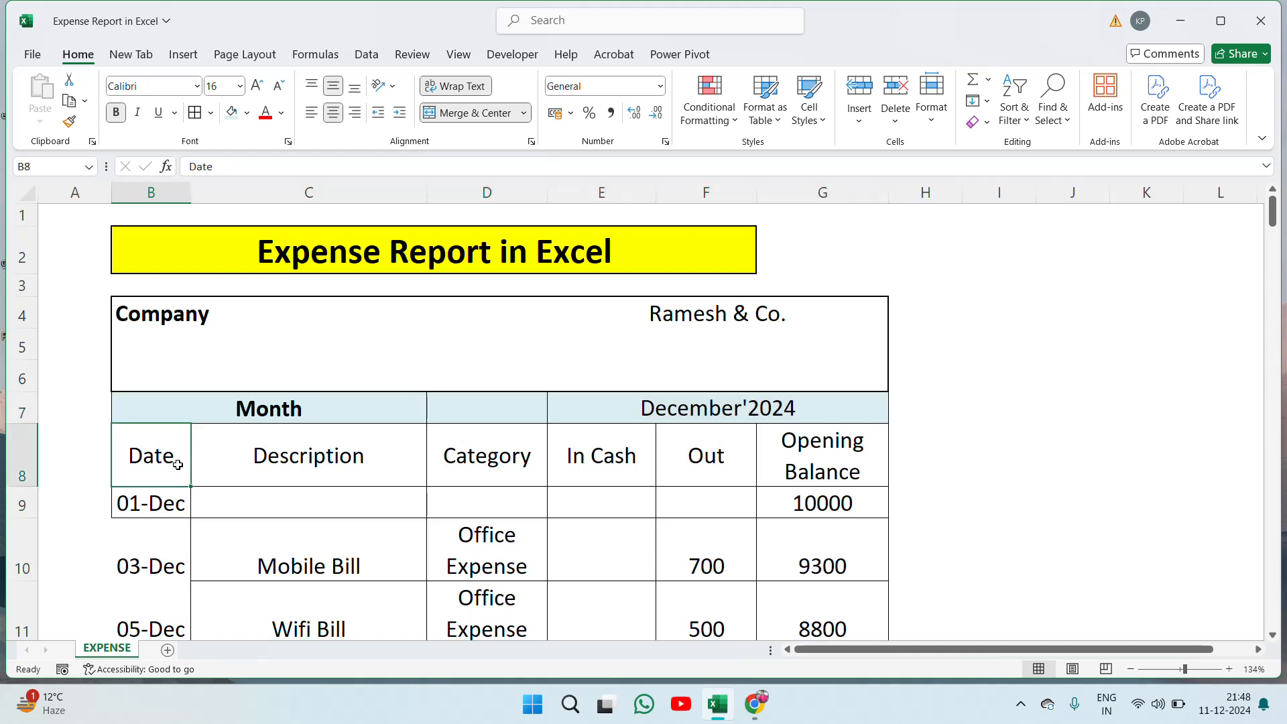
pyautogui.hotkey('shift', 'Right')
pyautogui.hotkey('shift', 'Right')
pyautogui.hotkey('shift', 'Right')
pyautogui.hotkey('shift', 'Right')
pyautogui.hotkey('shift', 'Right')
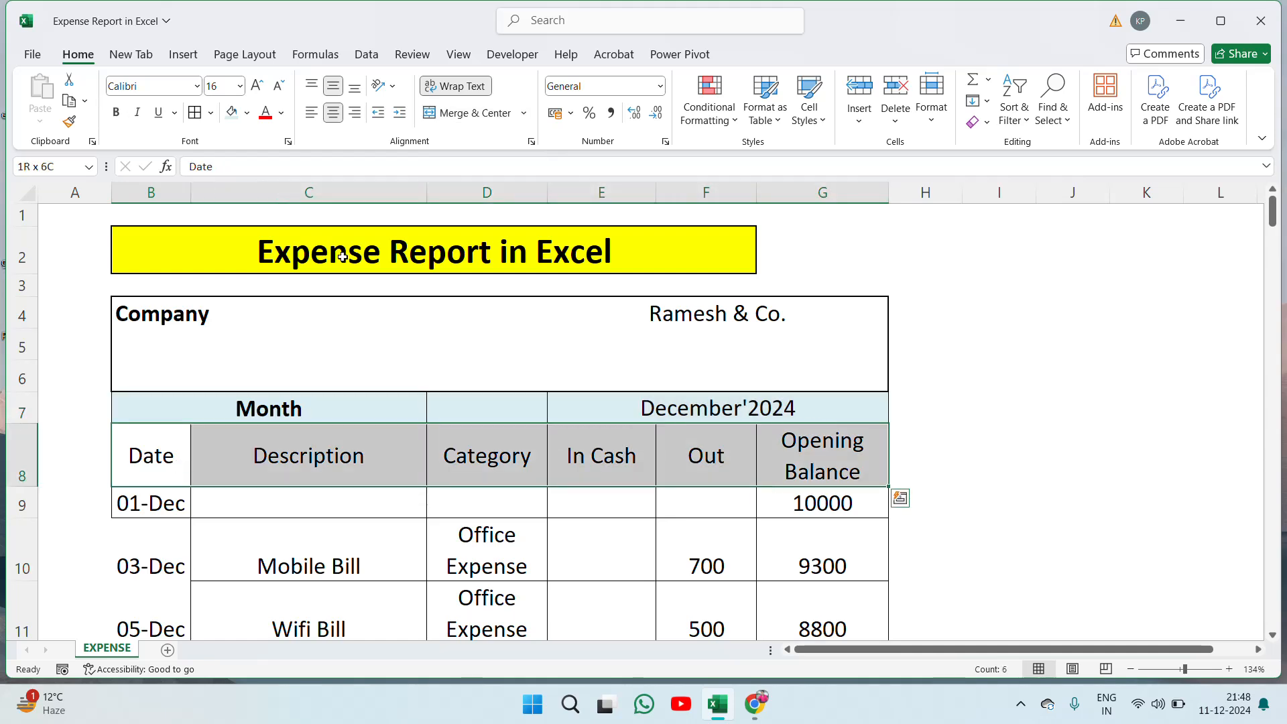
pyautogui.click(248, 114)
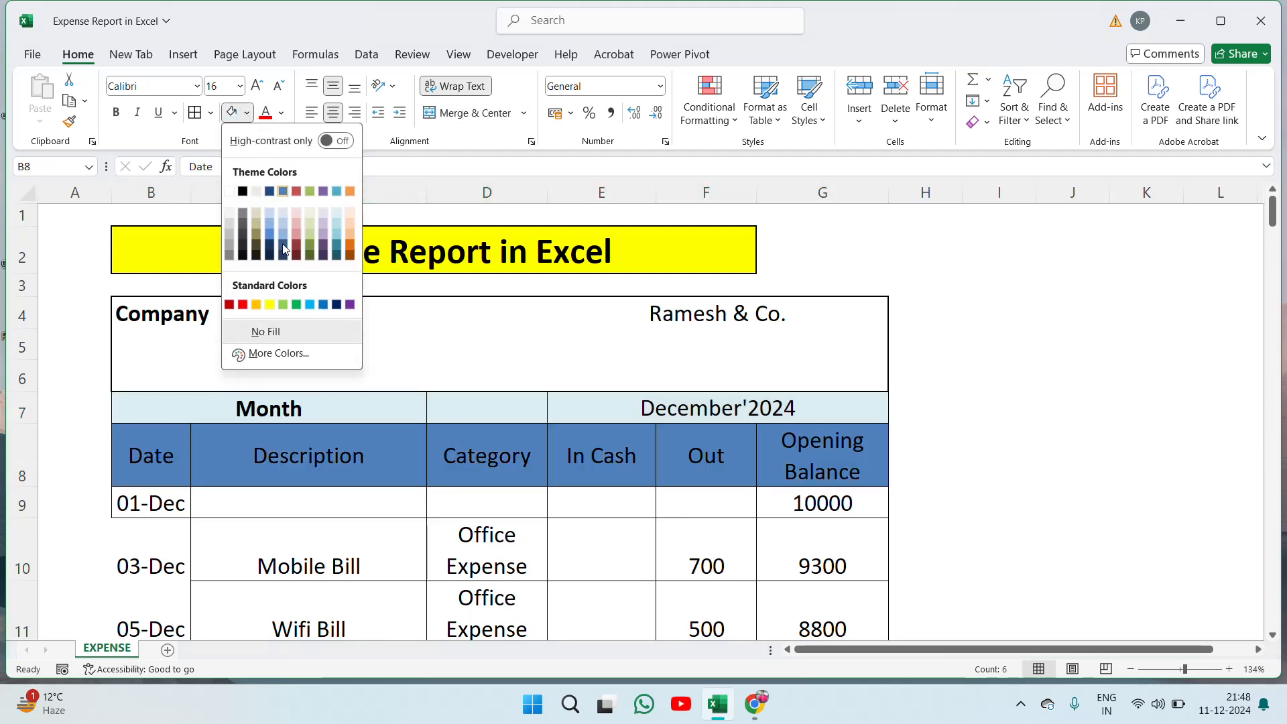
pyautogui.click(283, 305)
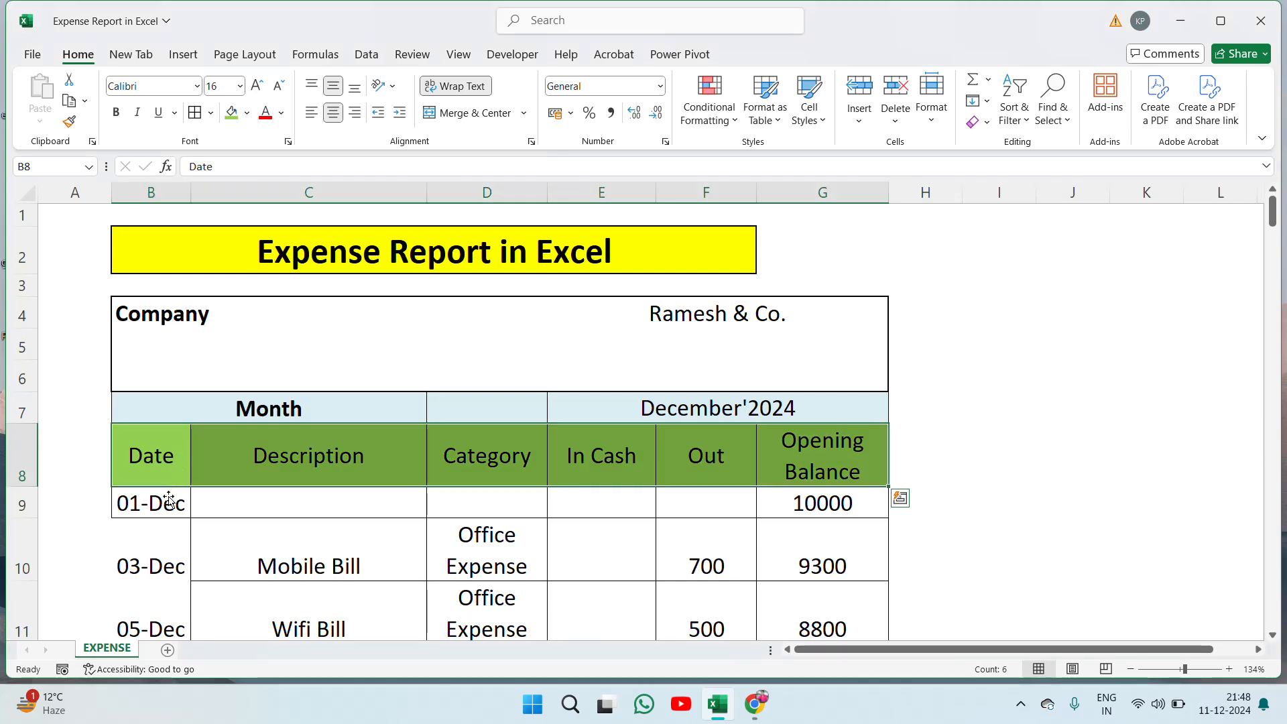
pyautogui.hotkey('ctrl', 'b')
pyautogui.press('Down')
pyautogui.press('Down')
pyautogui.press('Down')
pyautogui.press('Down')
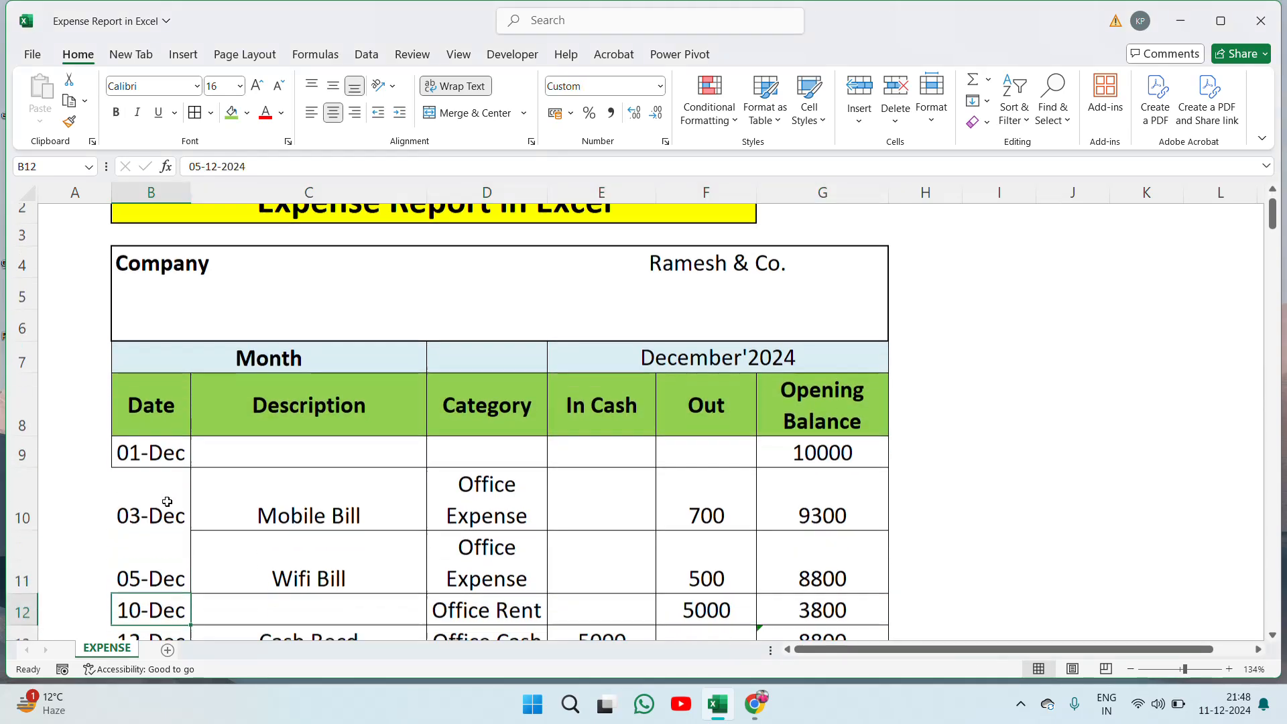
pyautogui.press('Up')
pyautogui.press('Up')
pyautogui.press('Up')
pyautogui.press('Up')
pyautogui.hotkey('shift', 'Right')
pyautogui.hotkey('shift', 'Right')
pyautogui.hotkey('shift', 'Right')
pyautogui.hotkey('shift', 'Right')
pyautogui.hotkey('shift', 'Right')
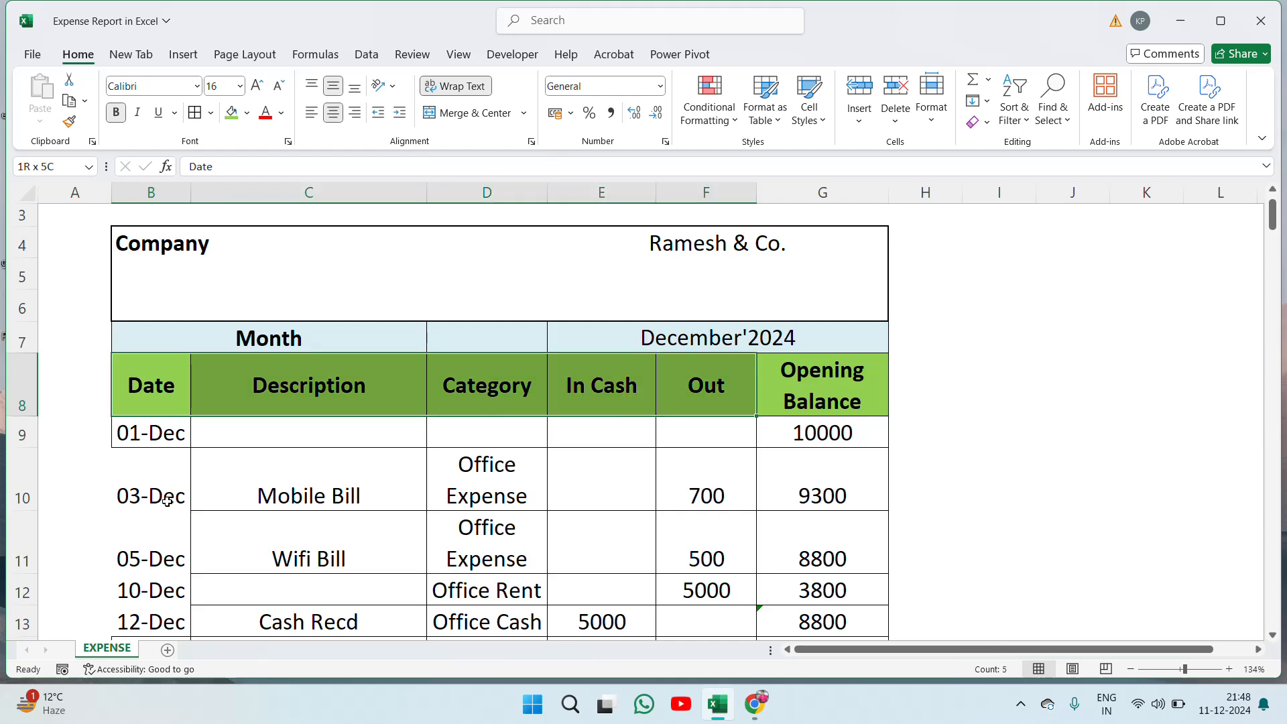
pyautogui.hotkey('shift', 'Down')
pyautogui.hotkey('shift', 'Down')
pyautogui.hotkey('shift', 'Down')
pyautogui.hotkey('shift', 'Down')
pyautogui.hotkey('shift', 'Down')
pyautogui.hotkey('shift', 'Down')
pyautogui.hotkey('shift', 'Down')
pyautogui.hotkey('shift', 'Down')
pyautogui.hotkey('shift', 'Down')
pyautogui.hotkey('shift', 'Down')
pyautogui.hotkey('shift', 'Down')
pyautogui.hotkey('shift', 'Down')
pyautogui.hotkey('shift', 'Down')
pyautogui.hotkey('shift', 'Up')
pyautogui.hotkey('shift', 'Up')
pyautogui.hotkey('shift', 'Up')
pyautogui.hotkey('shift', 'Up')
pyautogui.hotkey('shift', 'Up')
pyautogui.hotkey('shift', 'Up')
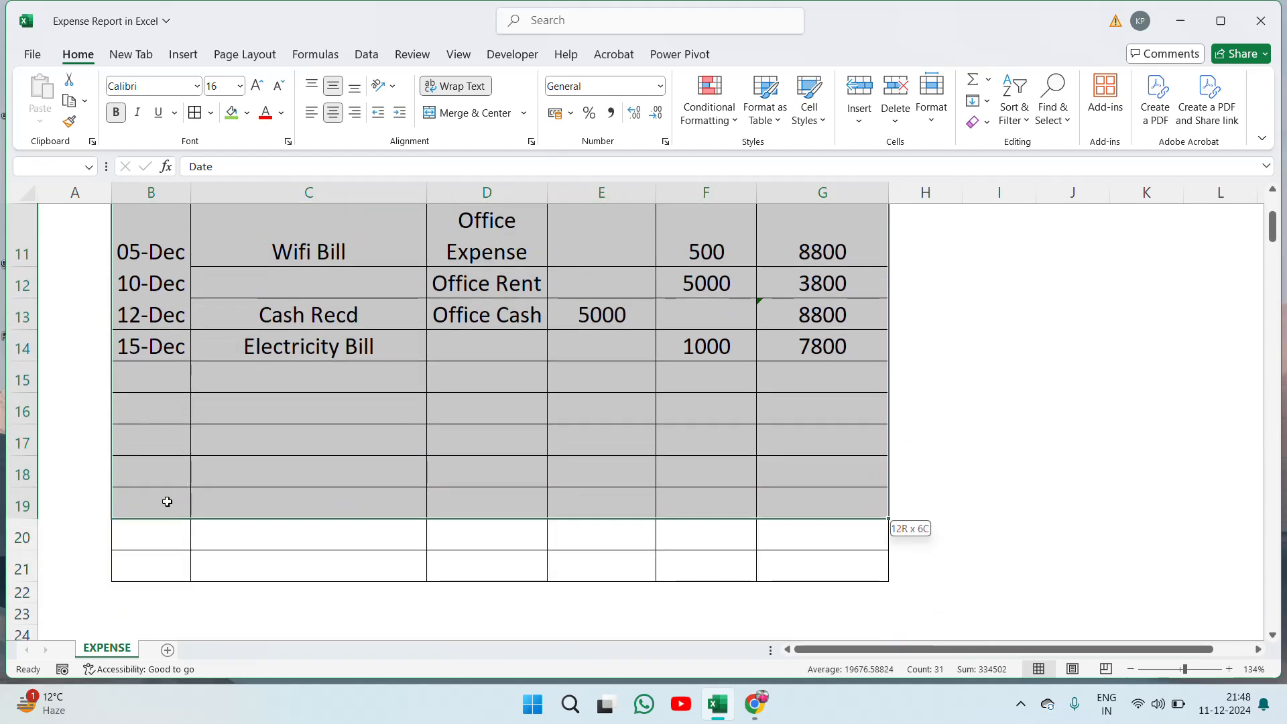
pyautogui.press('Down')
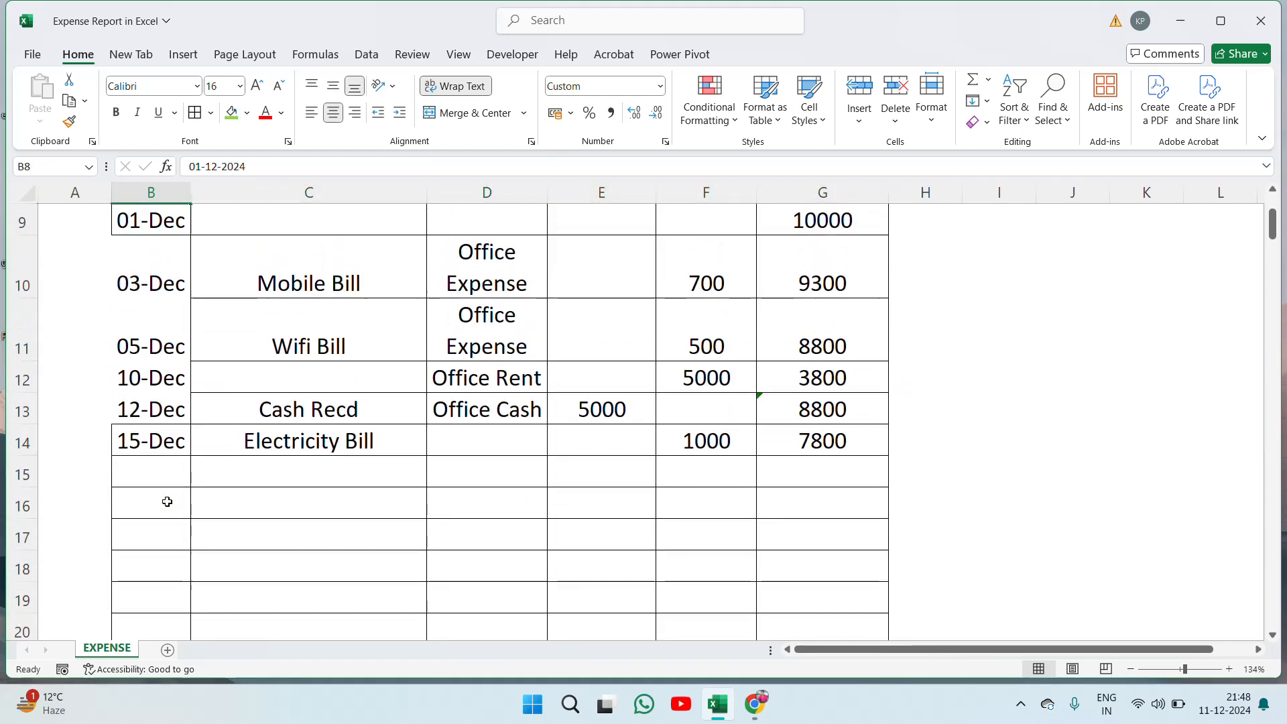
pyautogui.press('Down')
pyautogui.press('Up')
pyautogui.hotkey('shift', 'Down')
pyautogui.hotkey('shift', 'Down')
pyautogui.hotkey('shift', 'Down')
pyautogui.hotkey('shift', 'Down')
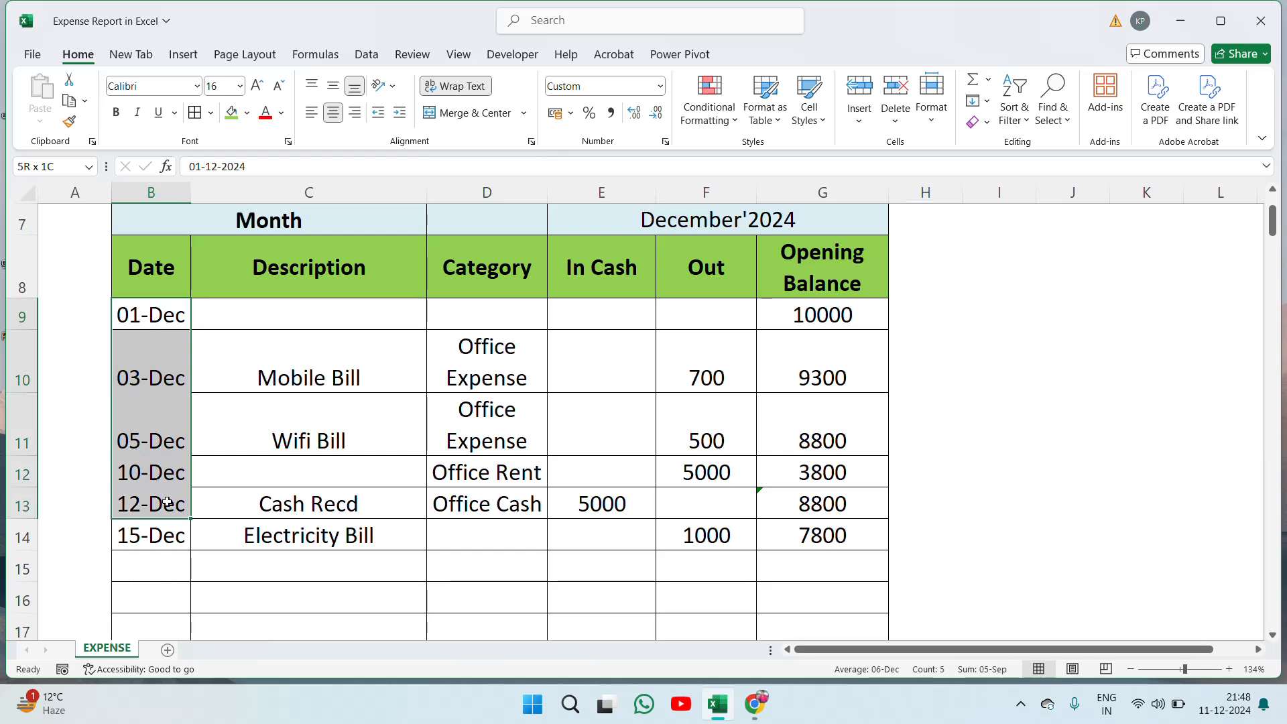
pyautogui.press('Down')
pyautogui.press('Down')
pyautogui.press('Down')
pyautogui.press('Down')
pyautogui.press('Down')
pyautogui.press('Up')
pyautogui.press('Up')
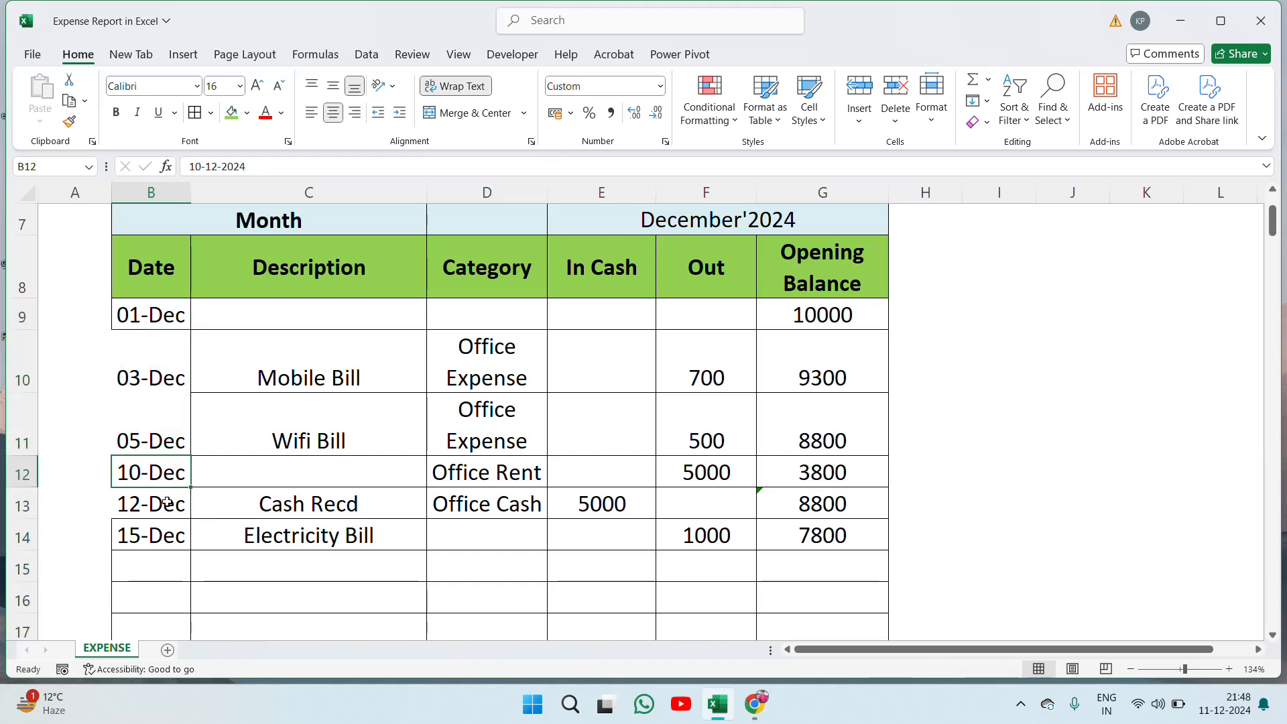
# Step: Middle-align the contents of the expense entries B9:G14 vertically
pyautogui.press('Up')
pyautogui.press('Up')
pyautogui.press('Up')
pyautogui.hotkey('shift', 'Down')
pyautogui.hotkey('shift', 'Down')
pyautogui.hotkey('shift', 'Down')
pyautogui.hotkey('shift', 'Down')
pyautogui.hotkey('shift', 'Down')
pyautogui.hotkey('shift', 'Down')
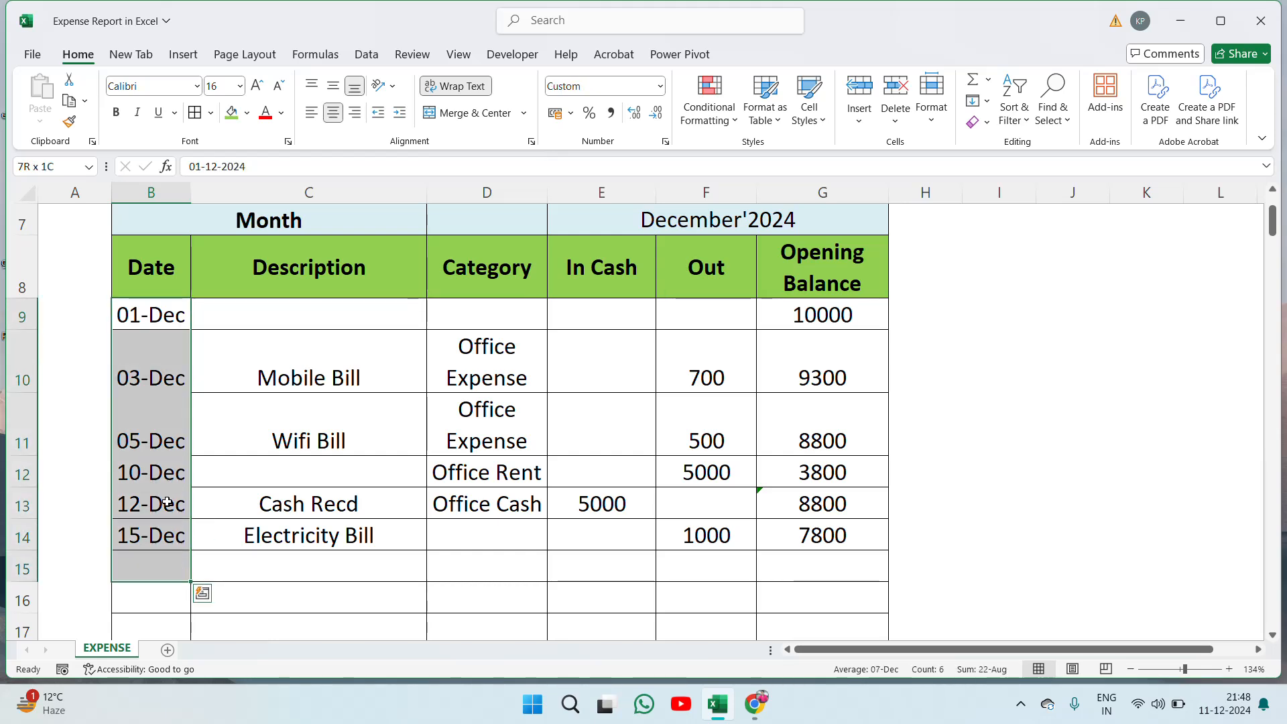
pyautogui.hotkey('shift', 'Up')
pyautogui.hotkey('shift', 'Right')
pyautogui.hotkey('shift', 'Right')
pyautogui.hotkey('shift', 'Right')
pyautogui.hotkey('shift', 'Right')
pyautogui.hotkey('shift', 'Right')
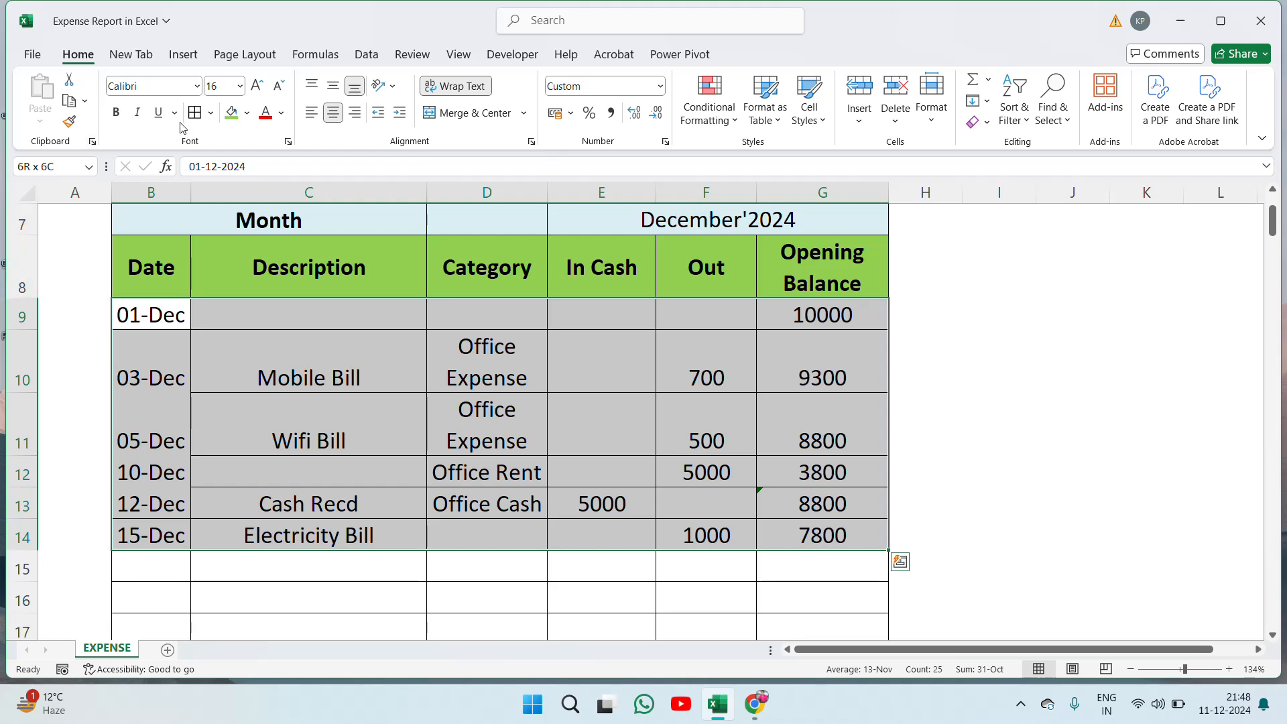
pyautogui.click(333, 87)
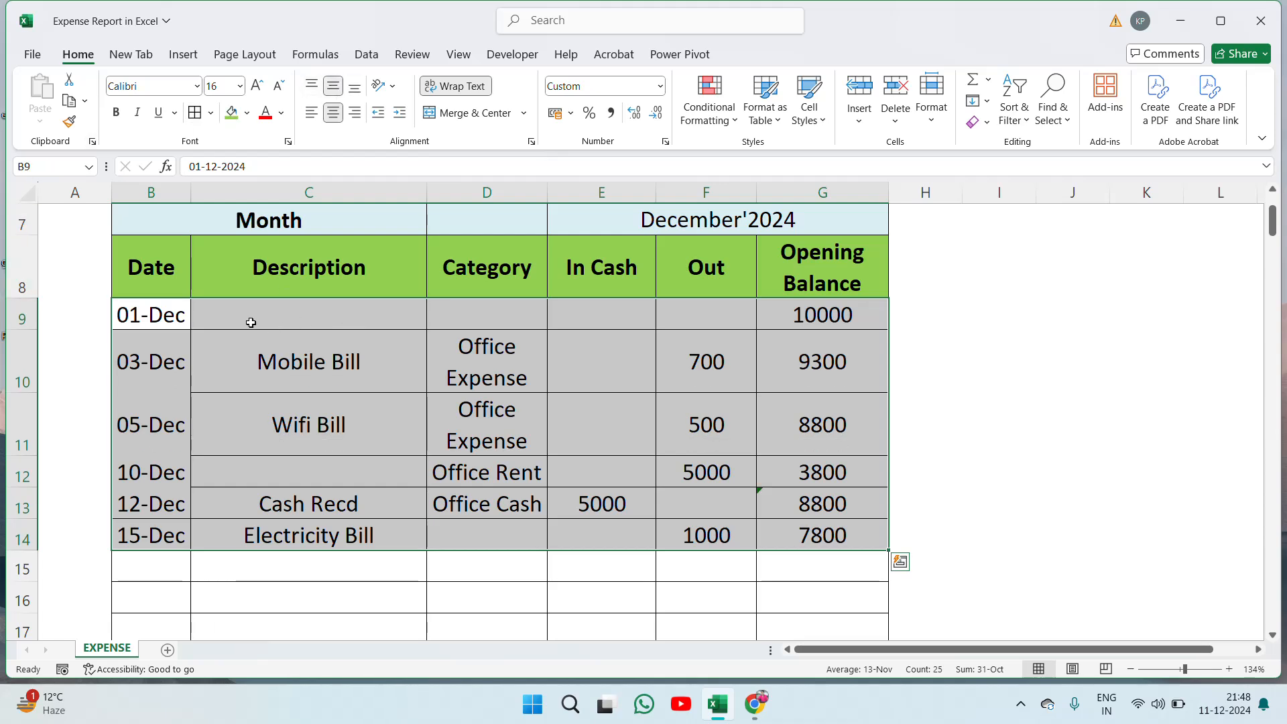
# Step: Unmerge the report title and merge and centre it across B2:G2 to span the full table width
pyautogui.press('Up')
pyautogui.press('Up')
pyautogui.press('Up')
pyautogui.press('Up')
pyautogui.press('Up')
pyautogui.press('Up')
pyautogui.press('Up')
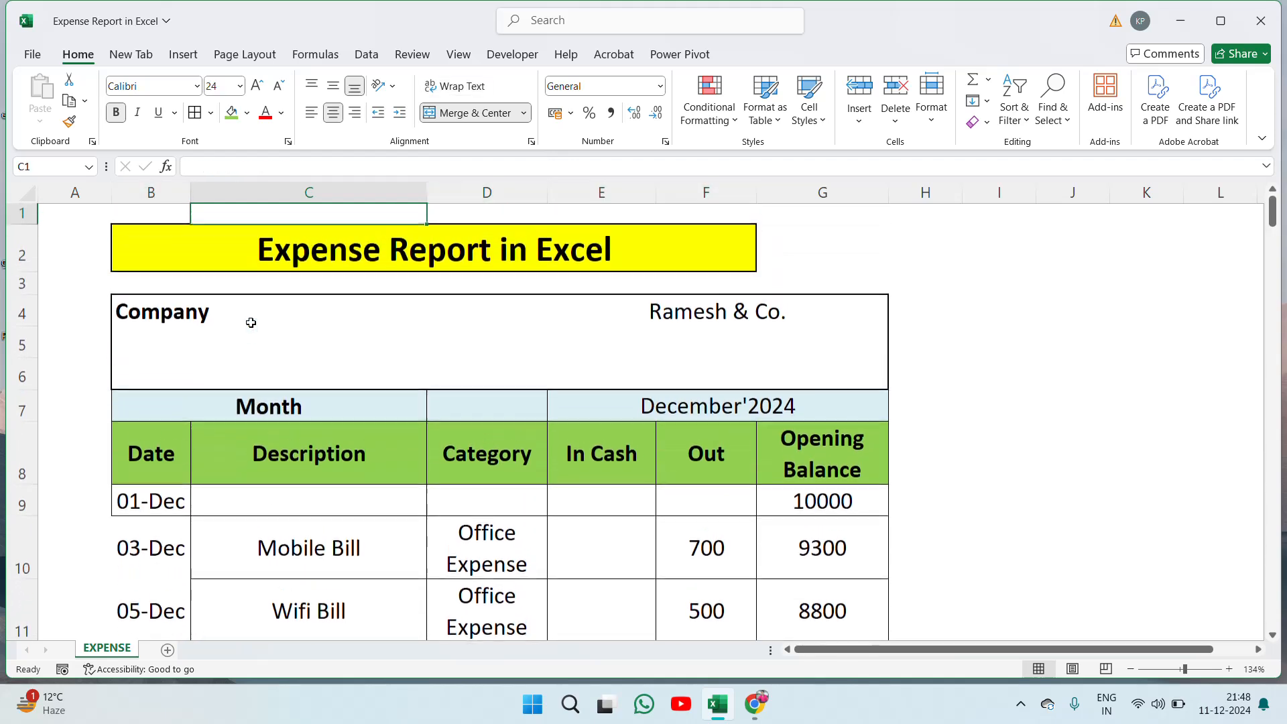
pyautogui.press('Down')
pyautogui.hotkey('shift', 'Right')
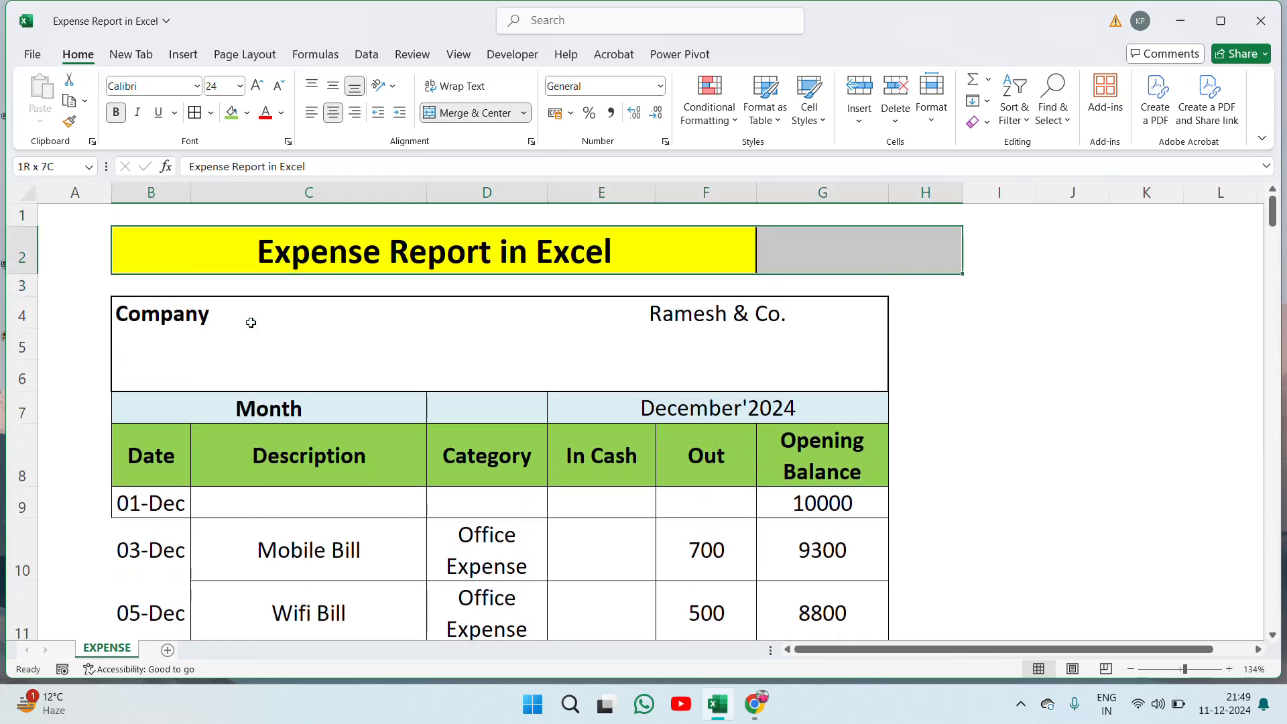
pyautogui.hotkey('shift', 'Left')
pyautogui.click(476, 114)
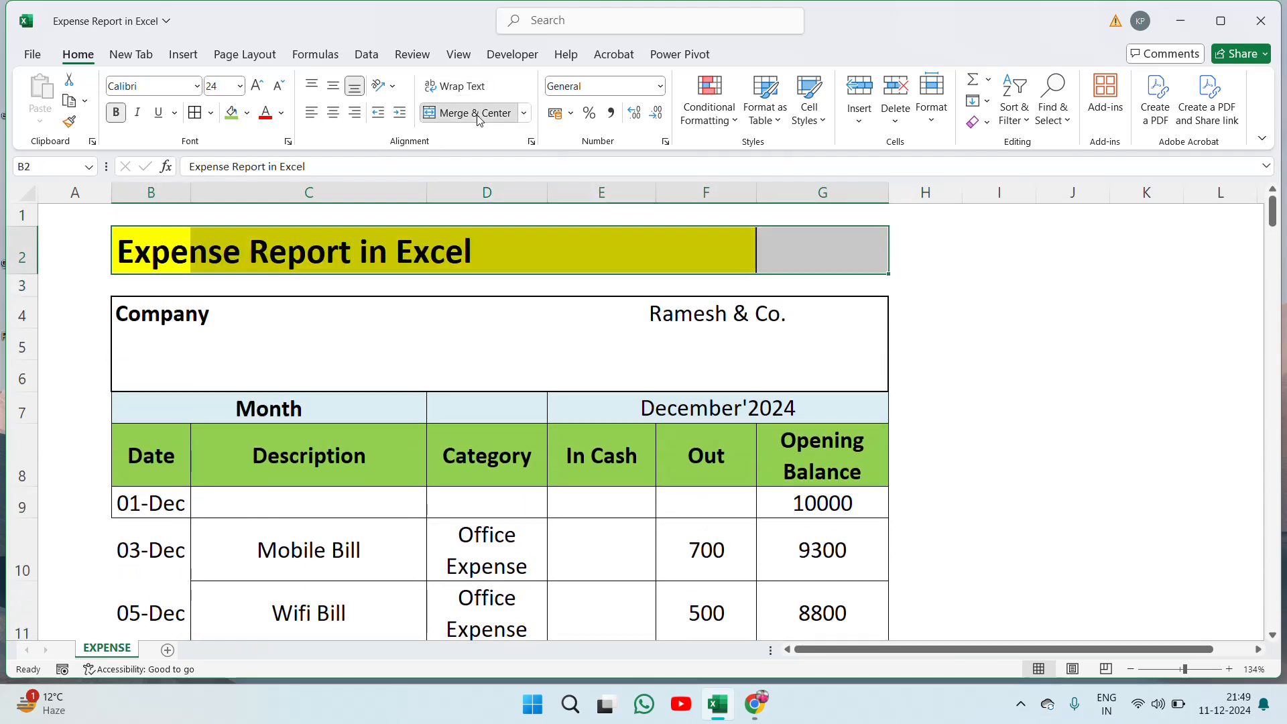
pyautogui.click(476, 114)
pyautogui.click(210, 328)
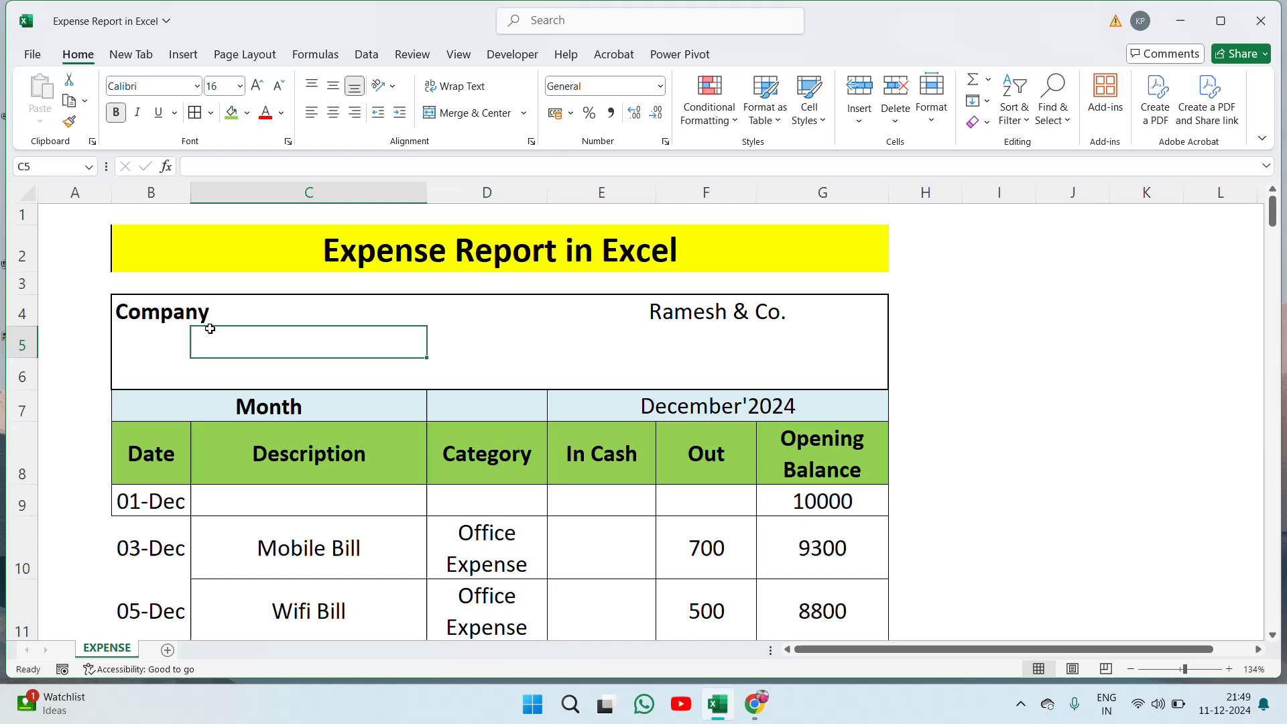
# Step: Apply thick outside borders around the Company row B4:G4 and separate the merged Company label cell B4:C4 with a border
pyautogui.click(666, 310)
pyautogui.click(260, 330)
pyautogui.click(259, 324)
pyautogui.hotkey('shift', 'Right')
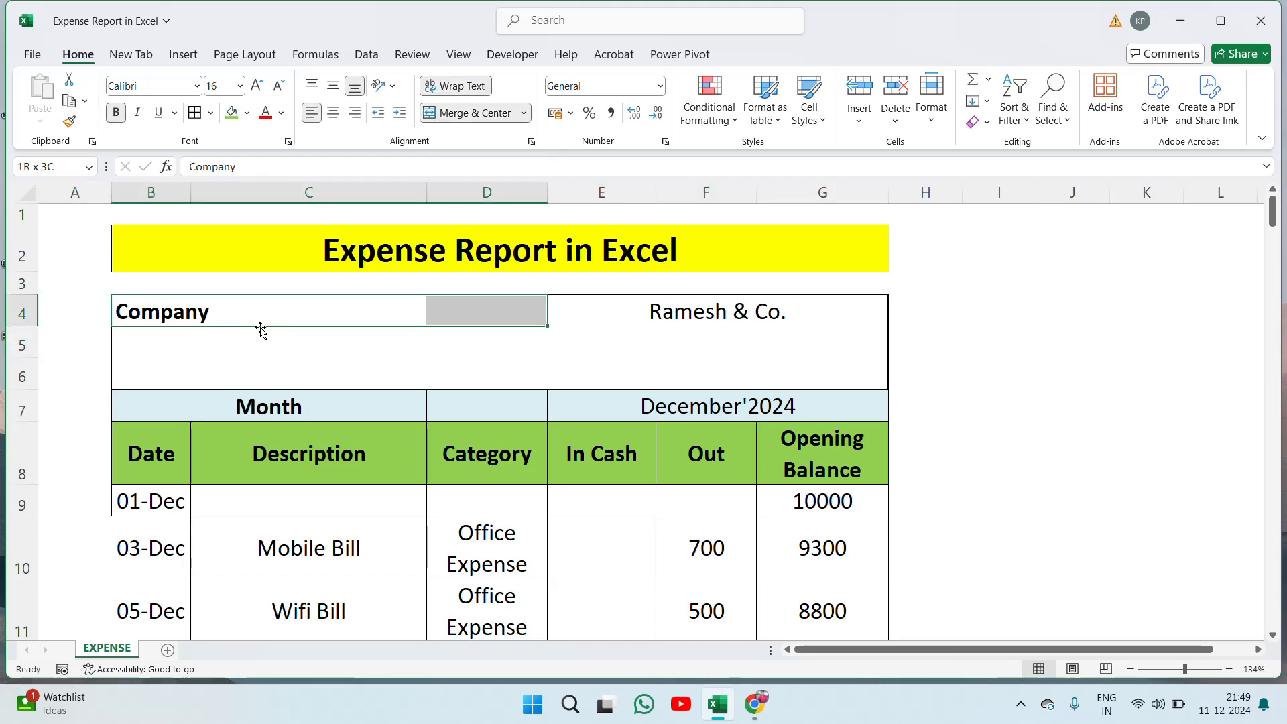
pyautogui.hotkey('shift', 'Right')
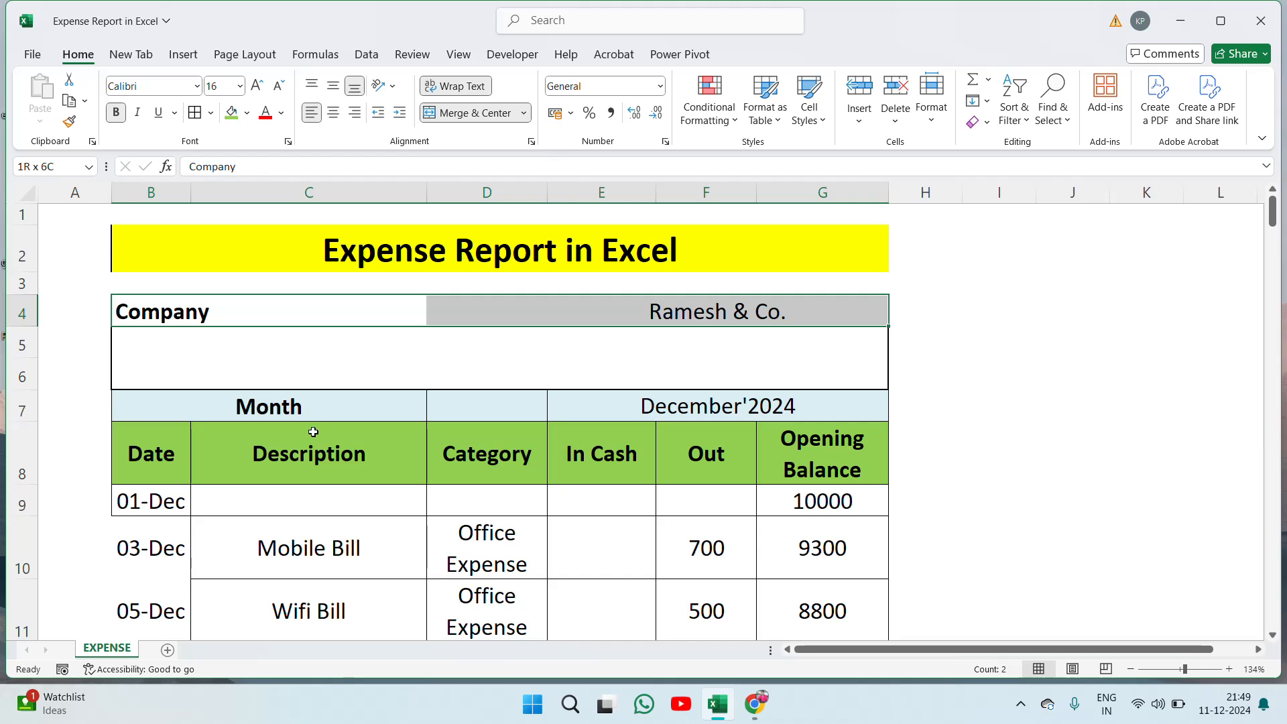
pyautogui.click(313, 432)
pyautogui.click(208, 316)
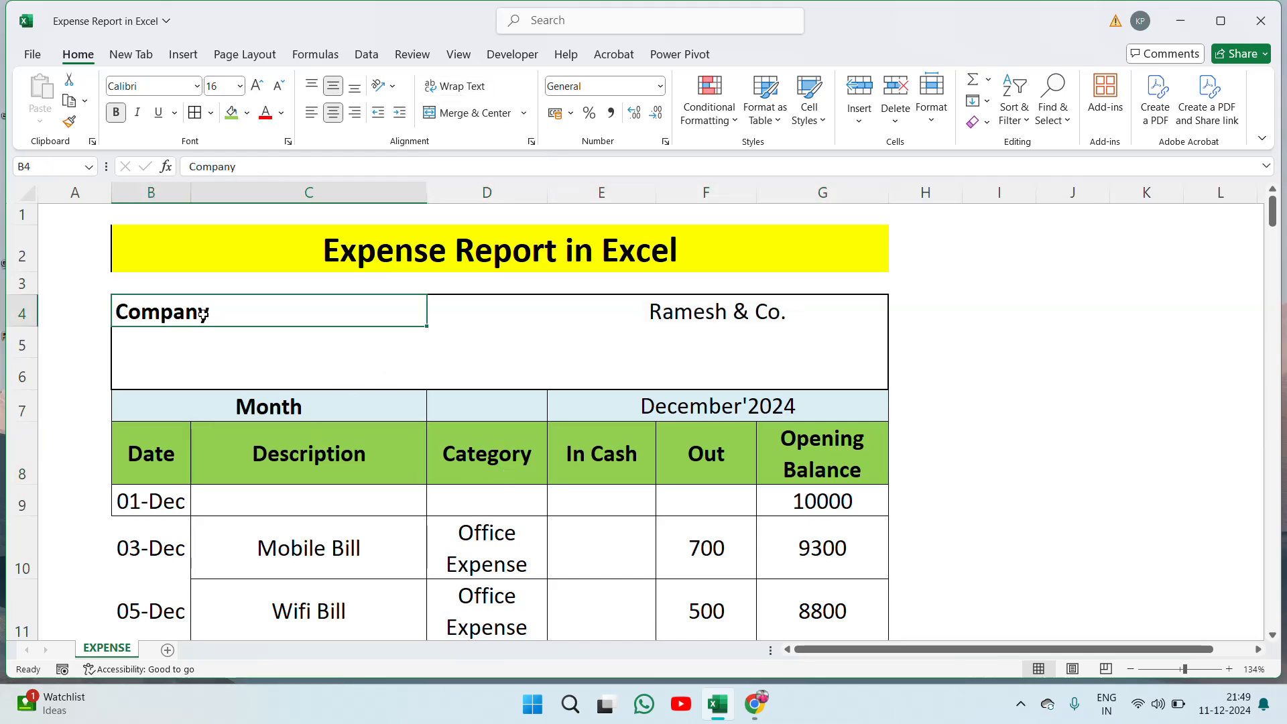
pyautogui.hotkey('shift', 'Right')
pyautogui.hotkey('shift', 'Right')
pyautogui.hotkey('shift', 'Right')
pyautogui.hotkey('shift', 'Left')
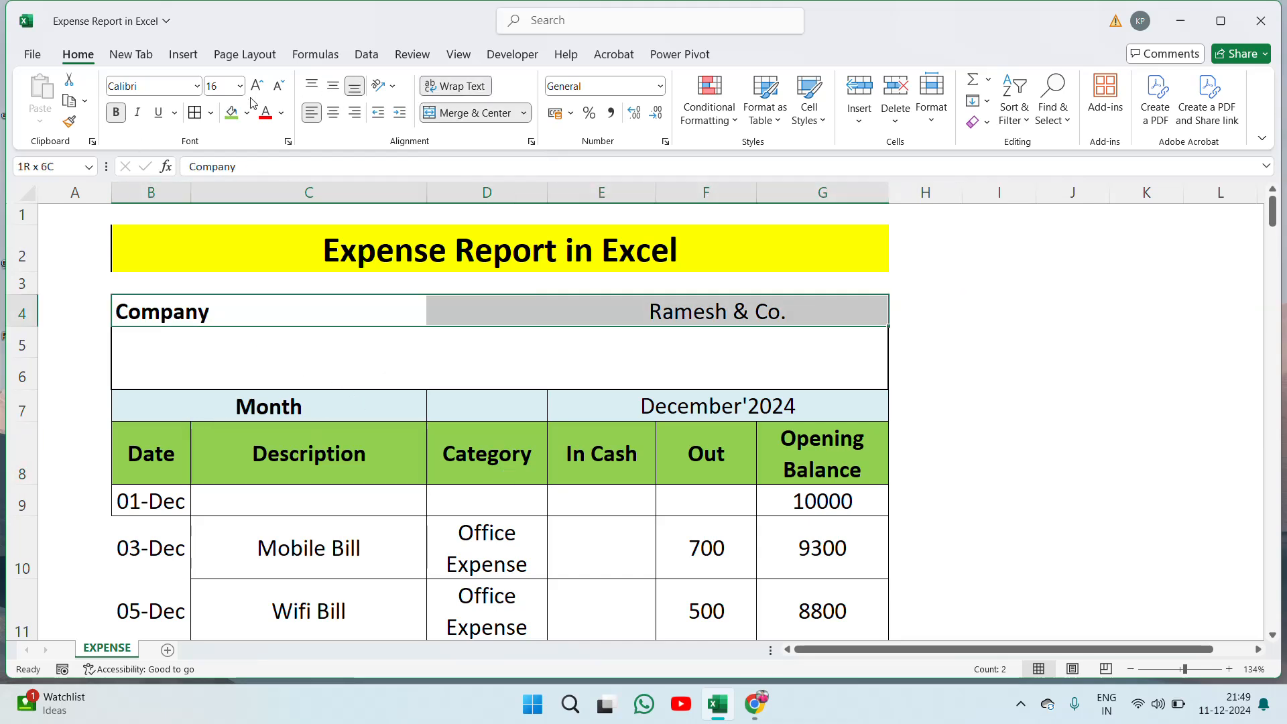
pyautogui.click(212, 114)
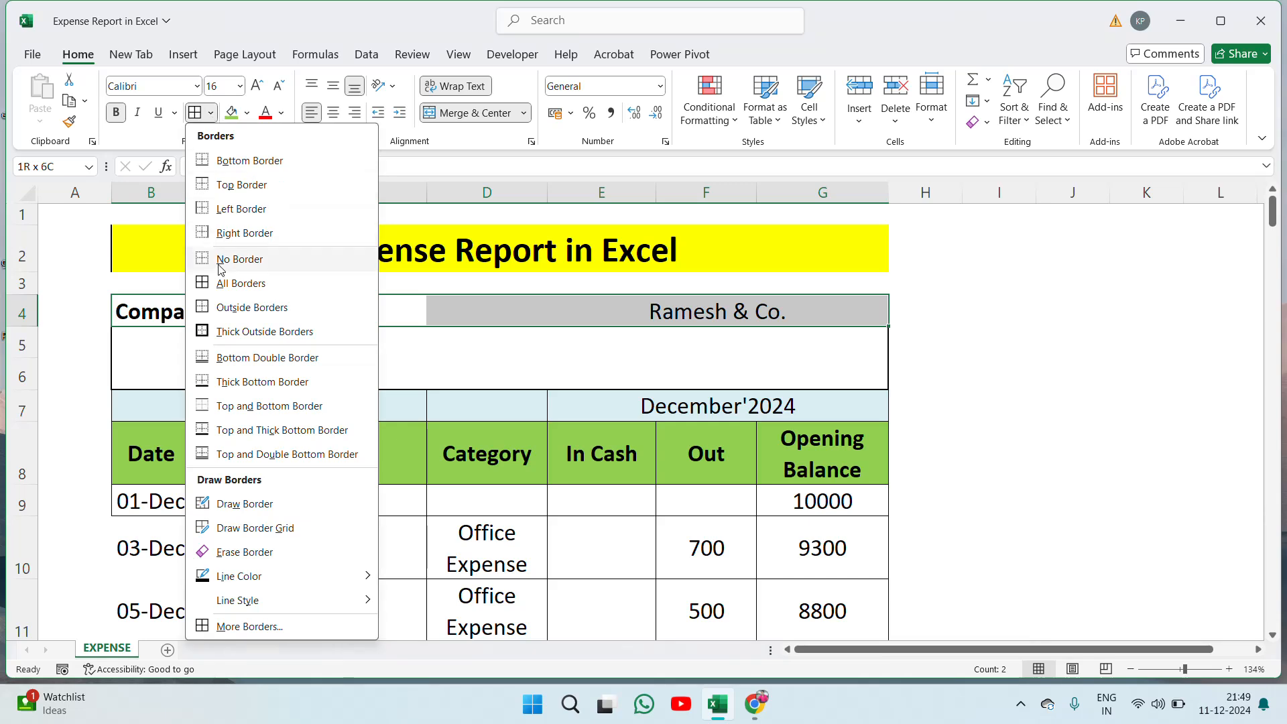
pyautogui.click(228, 330)
pyautogui.click(415, 362)
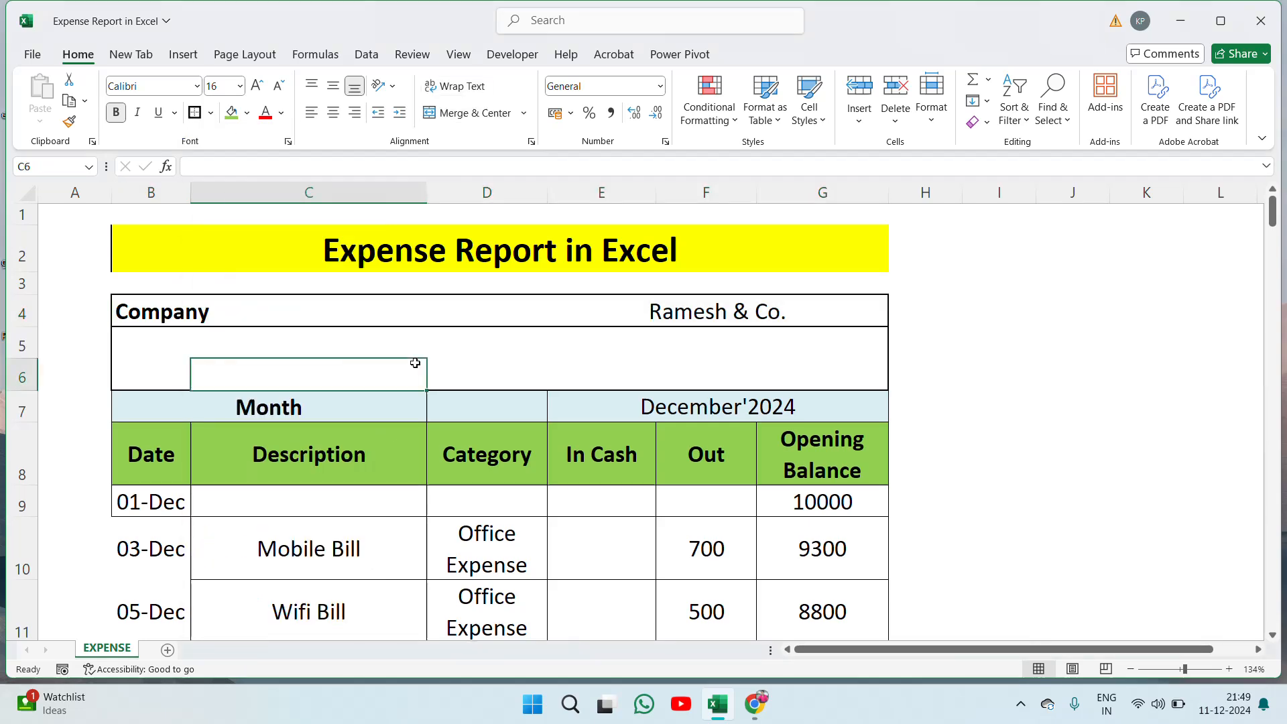
pyautogui.click(353, 310)
pyautogui.click(595, 320)
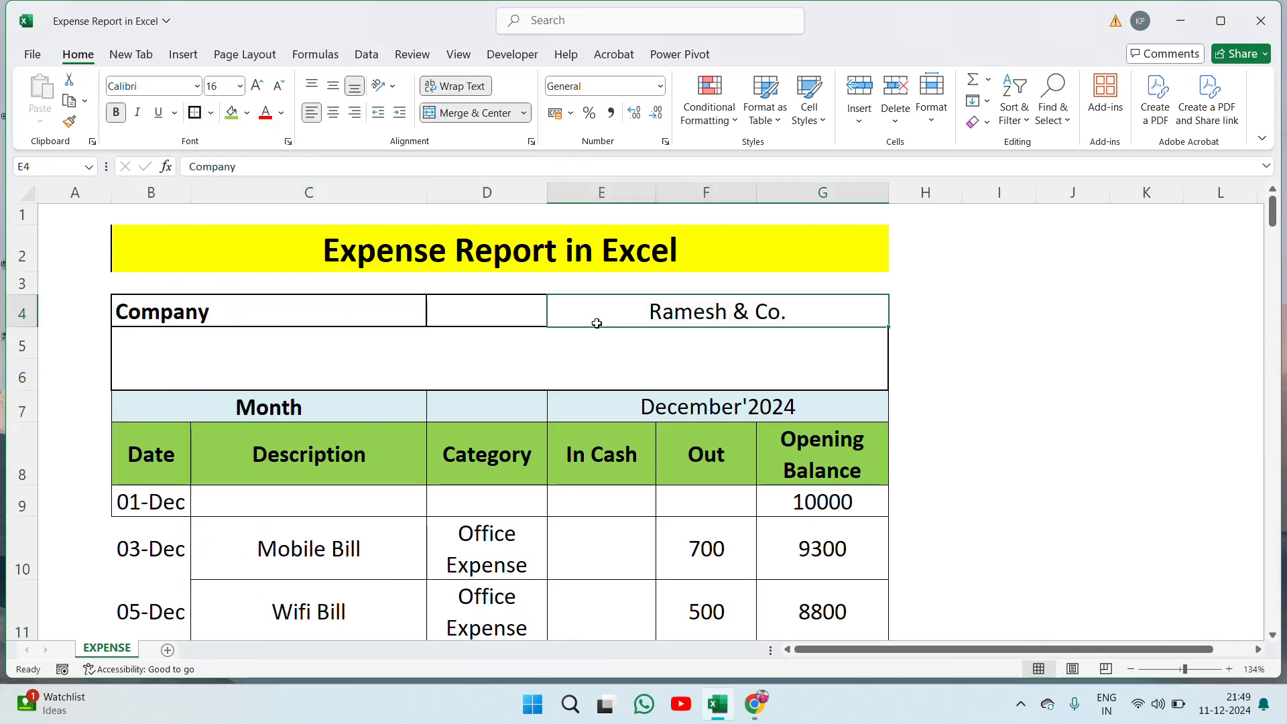
pyautogui.click(934, 384)
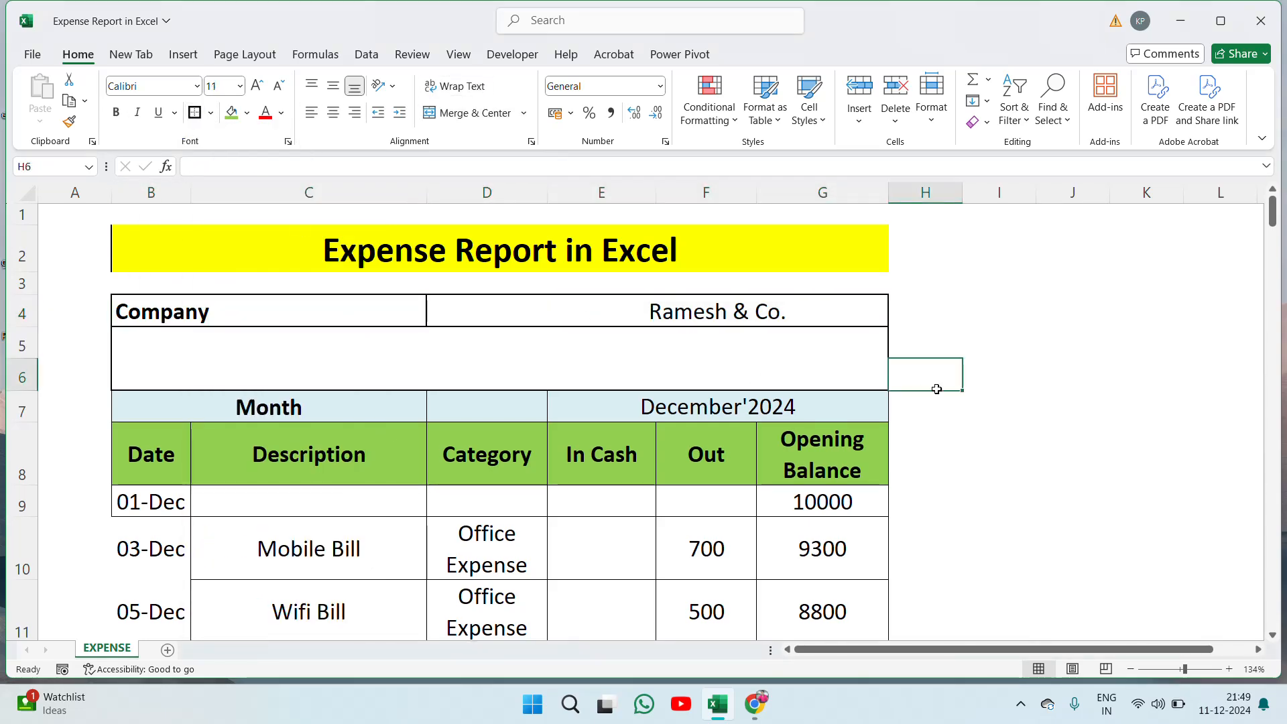
# Step: Unmerge the December'2024 cell in row 7 and merge and centre it across D7:G7
pyautogui.click(210, 408)
pyautogui.click(575, 409)
pyautogui.press('Left')
pyautogui.press('Left')
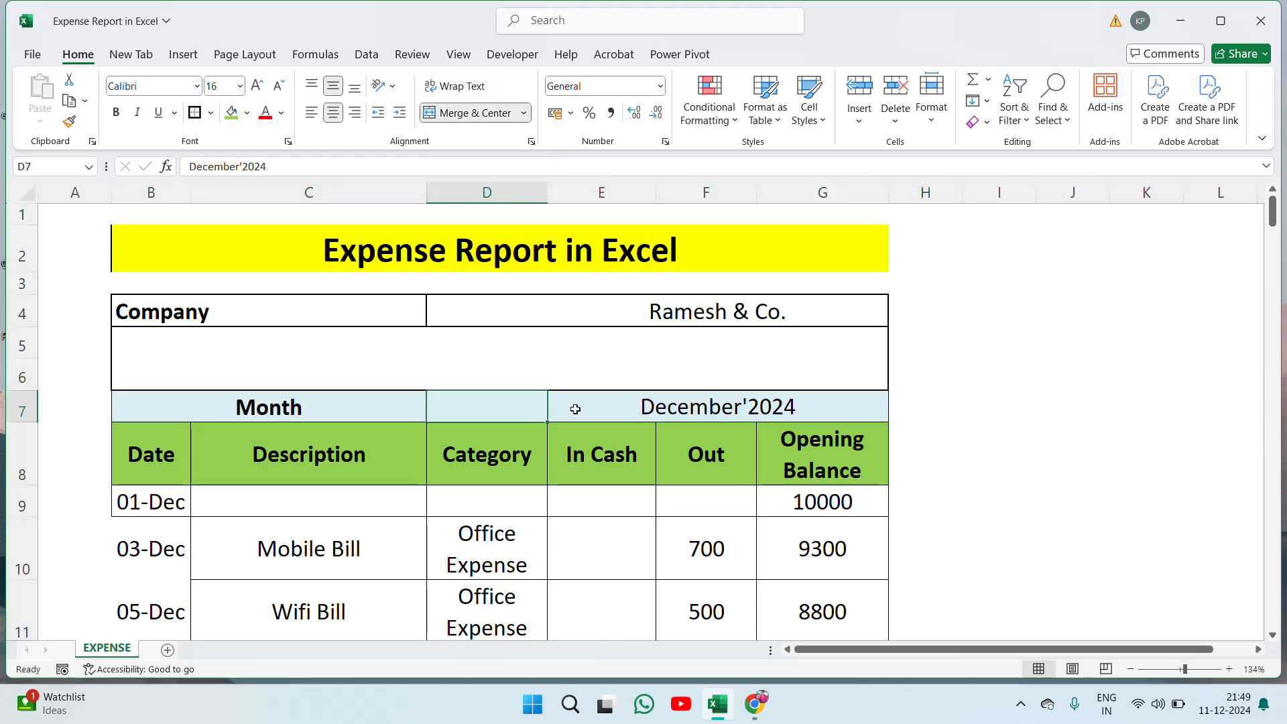
pyautogui.click(575, 409)
pyautogui.press('Left')
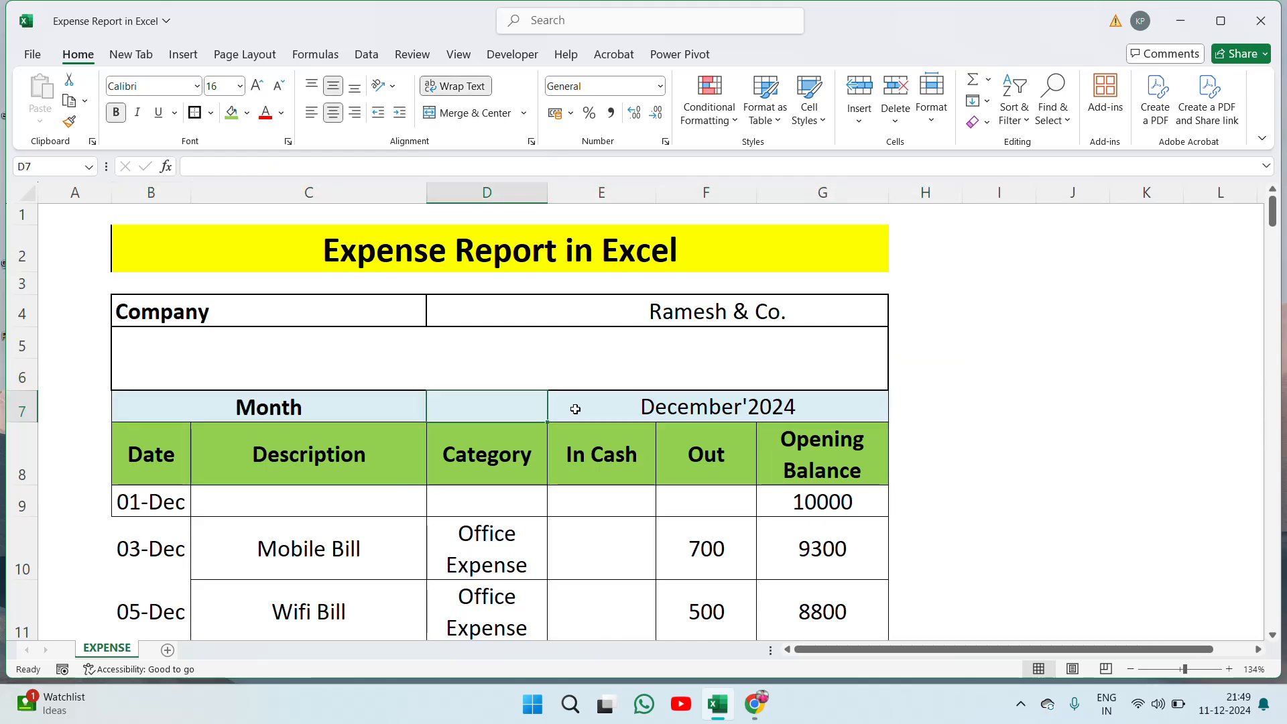
pyautogui.hotkey('shift', 'Right')
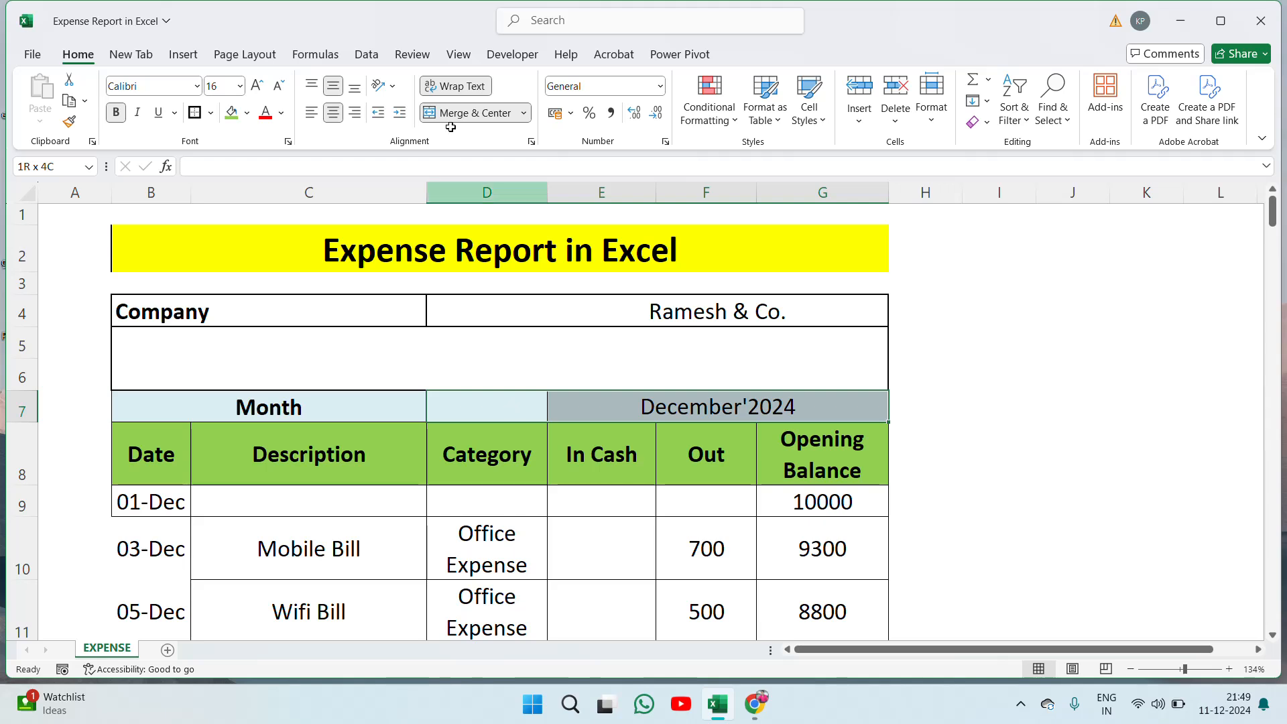
pyautogui.click(473, 114)
pyautogui.click(473, 114)
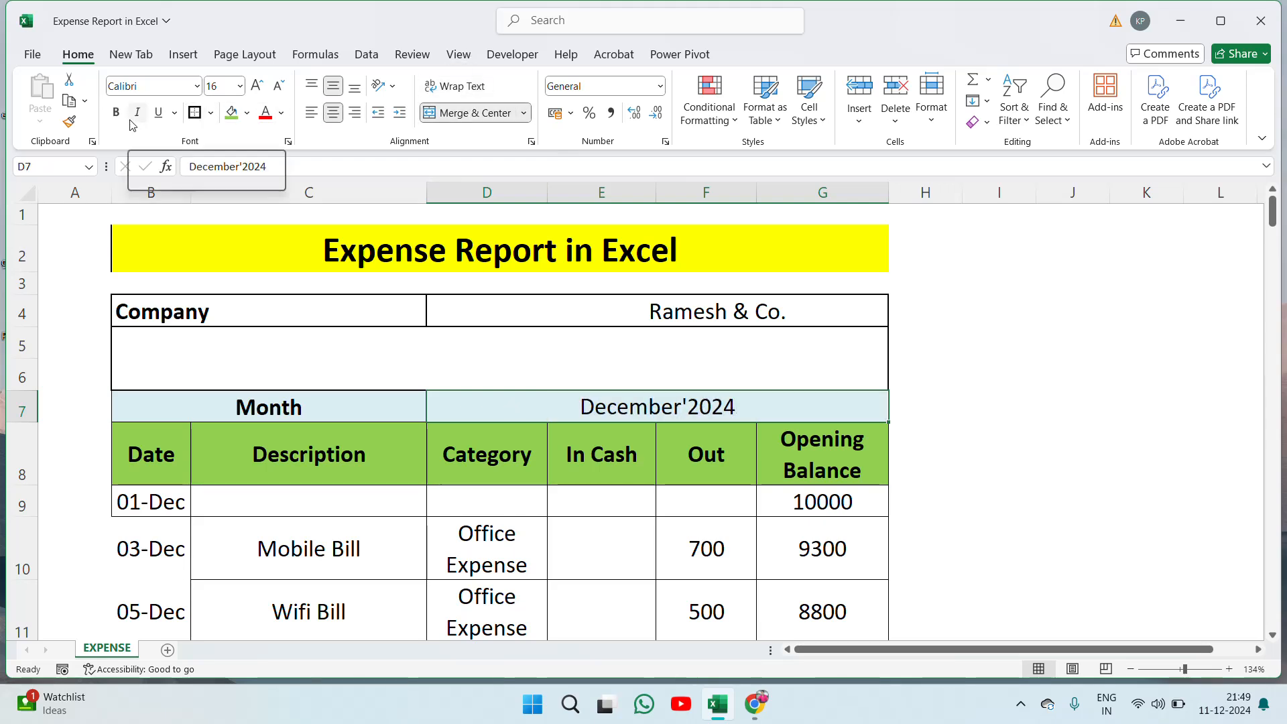
# Step: Review the row 8 column headers from Date and Description through Category, In Cash and Out
pyautogui.click(703, 450)
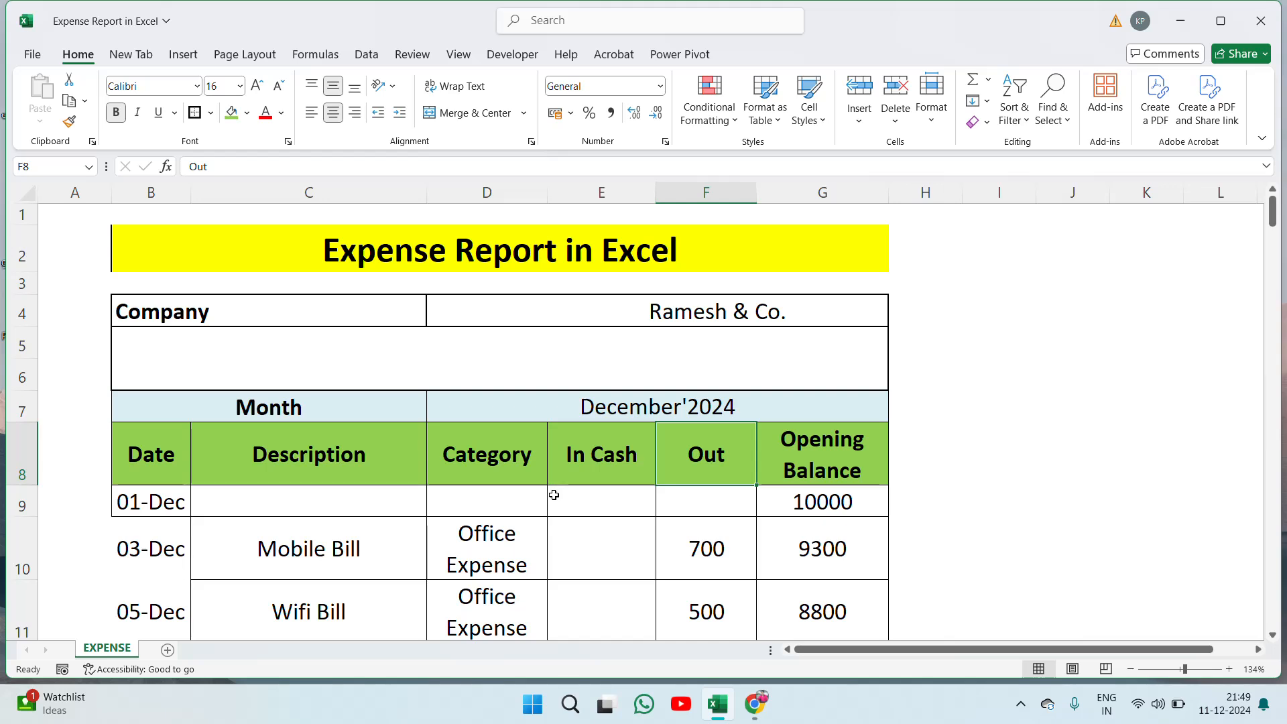
pyautogui.click(425, 502)
pyautogui.press('Left')
pyautogui.press('Up')
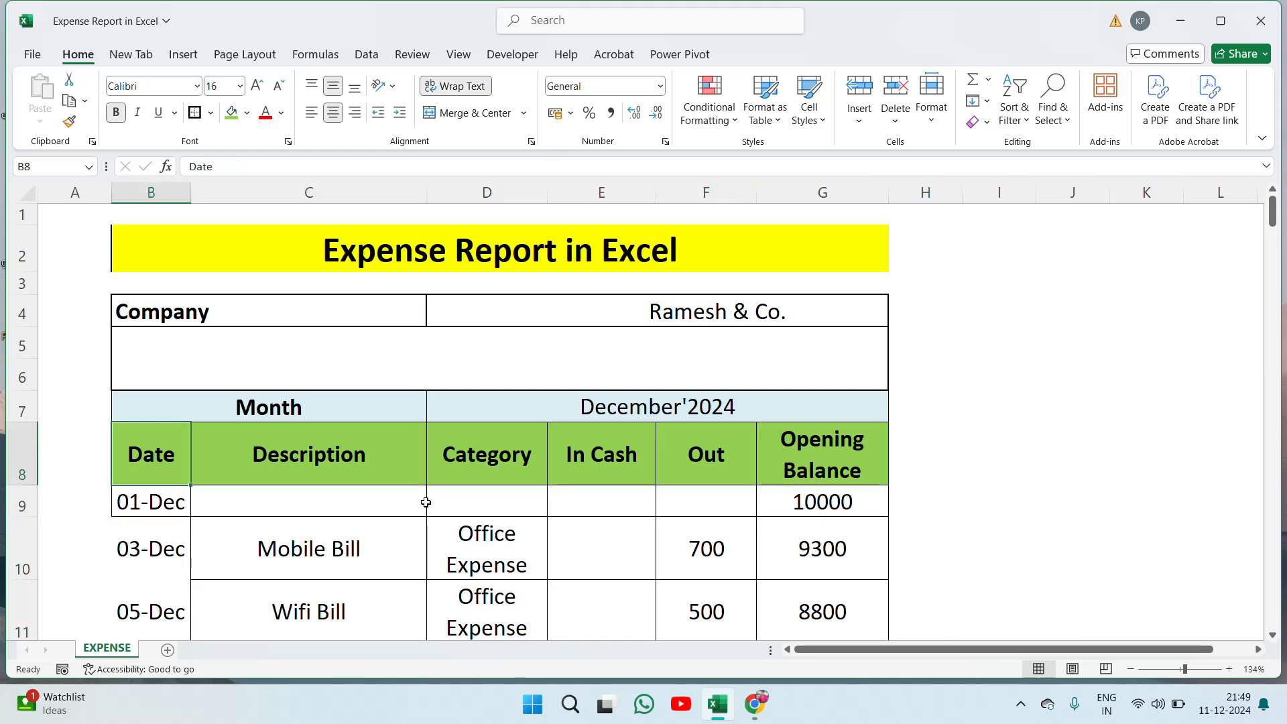
pyautogui.click(257, 472)
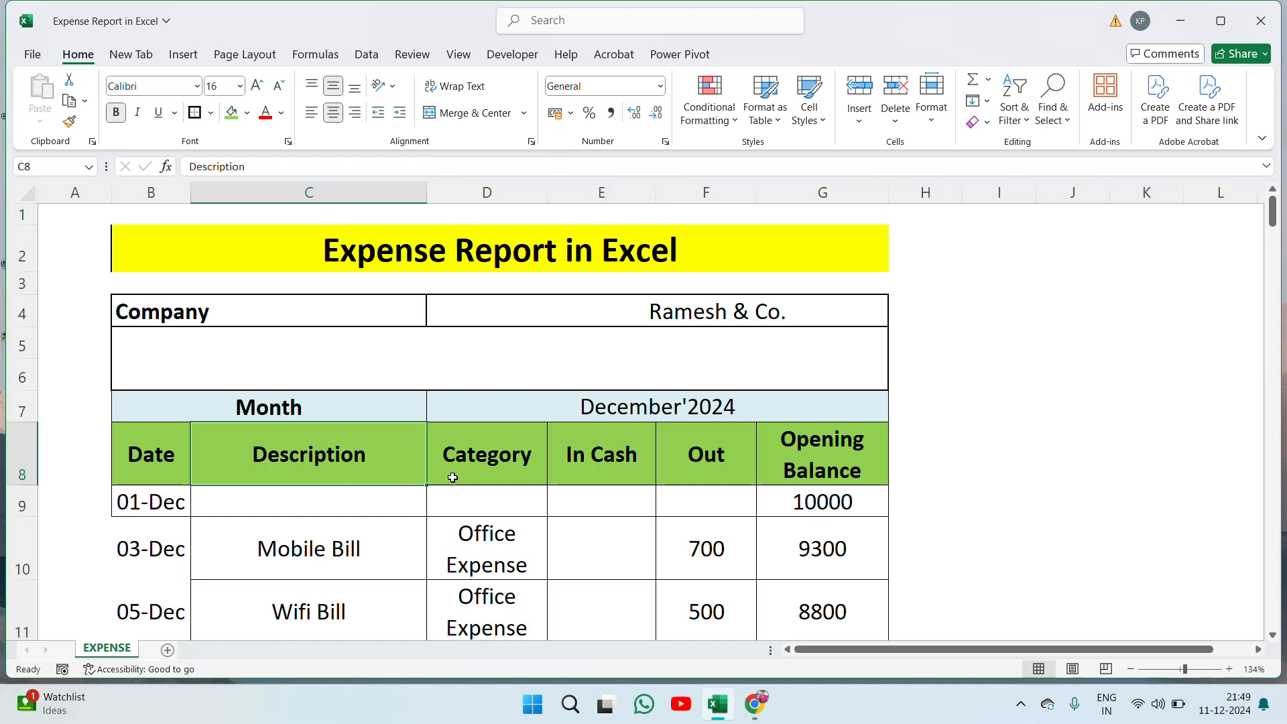
pyautogui.click(491, 474)
pyautogui.click(587, 471)
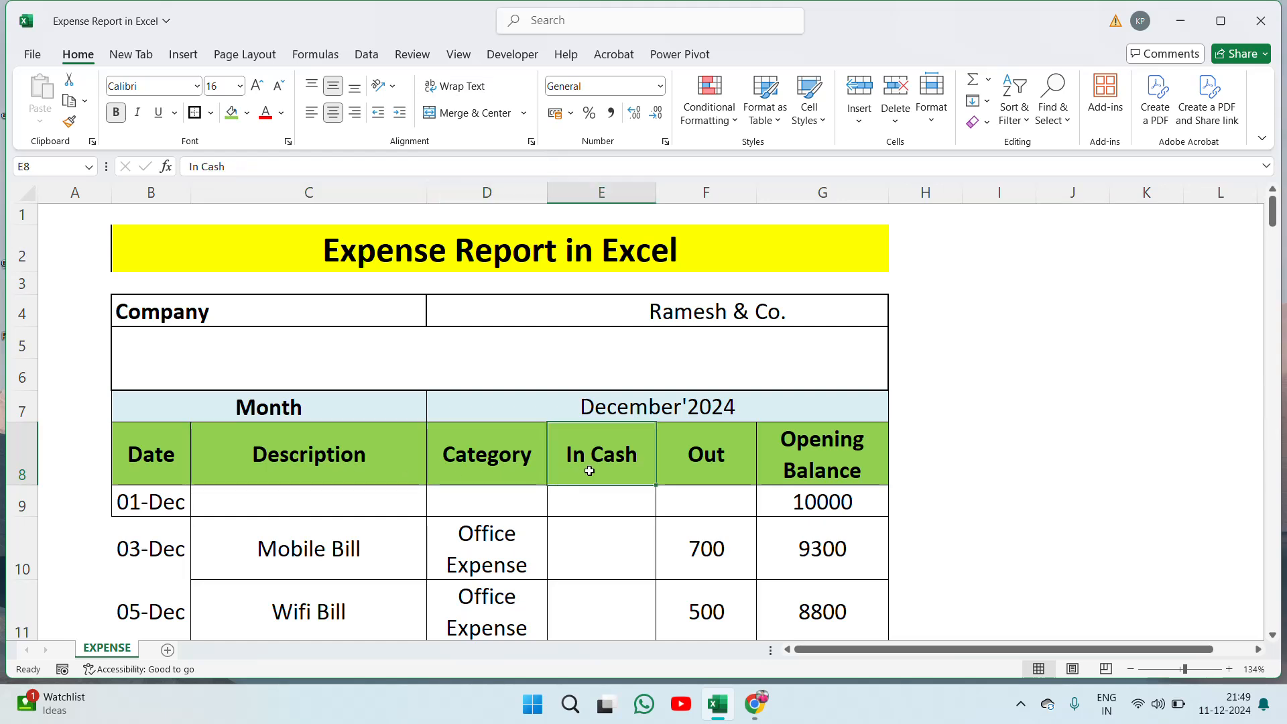
pyautogui.click(712, 476)
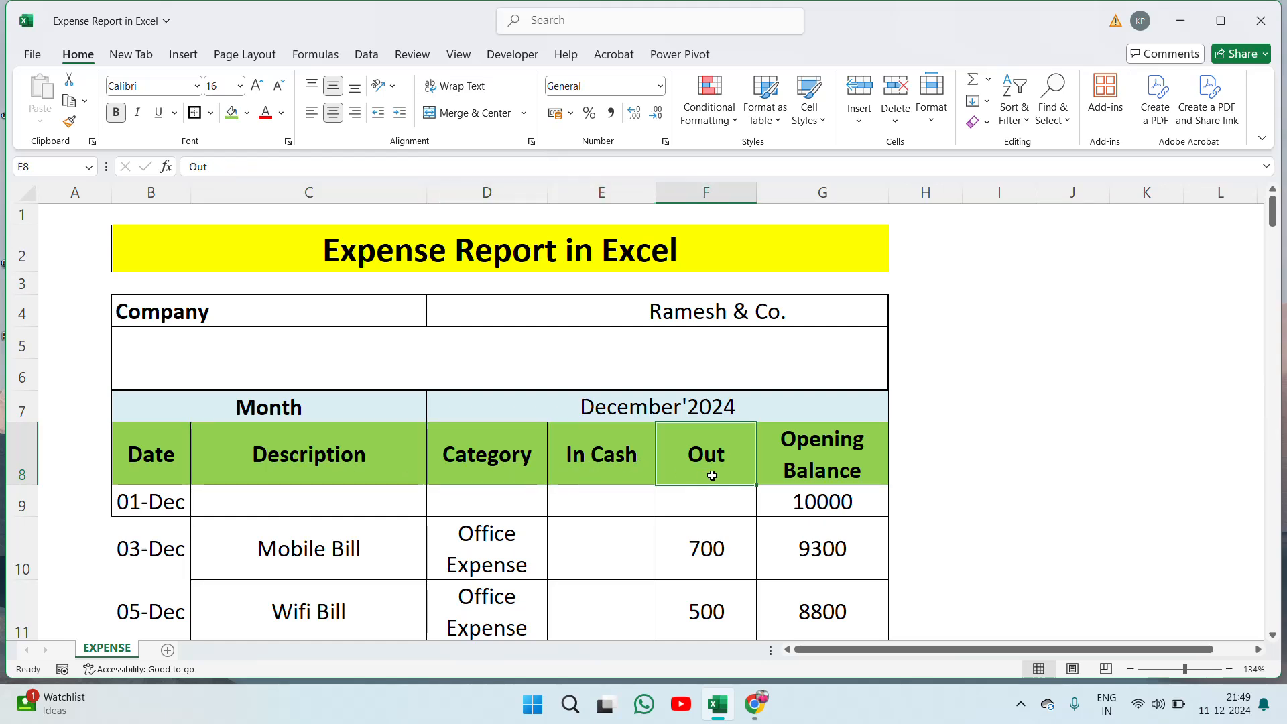
pyautogui.click(591, 467)
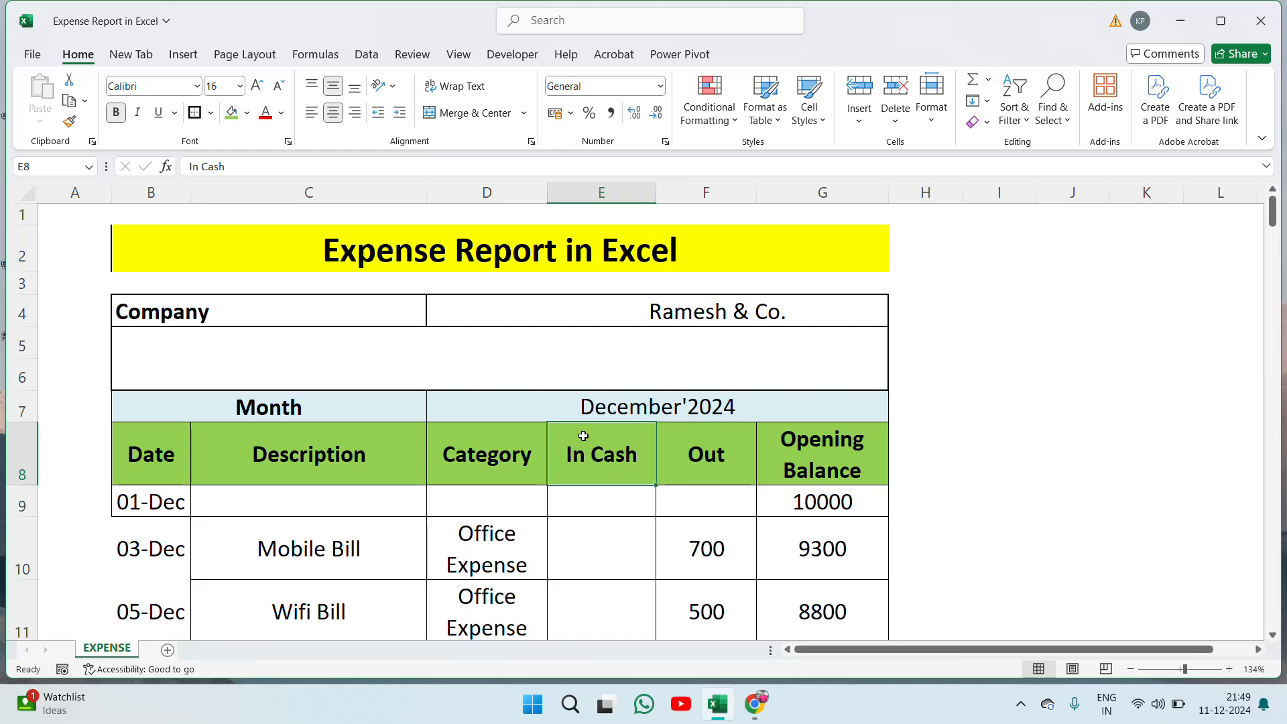
pyautogui.click(700, 442)
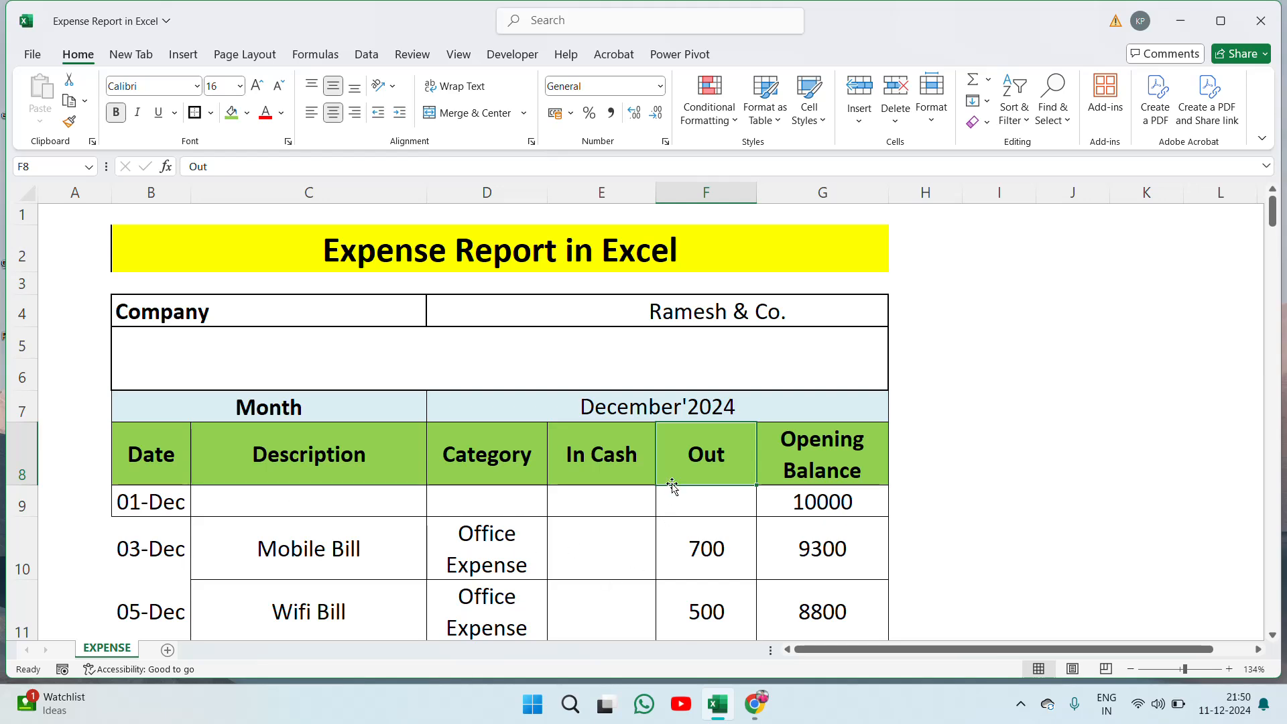
# Step: Look through the expense table across row 9 and down the Opening Balance column, returning to the Mobile Bill row
pyautogui.click(705, 496)
pyautogui.press('Left')
pyautogui.press('Left')
pyautogui.press('Left')
pyautogui.press('Left')
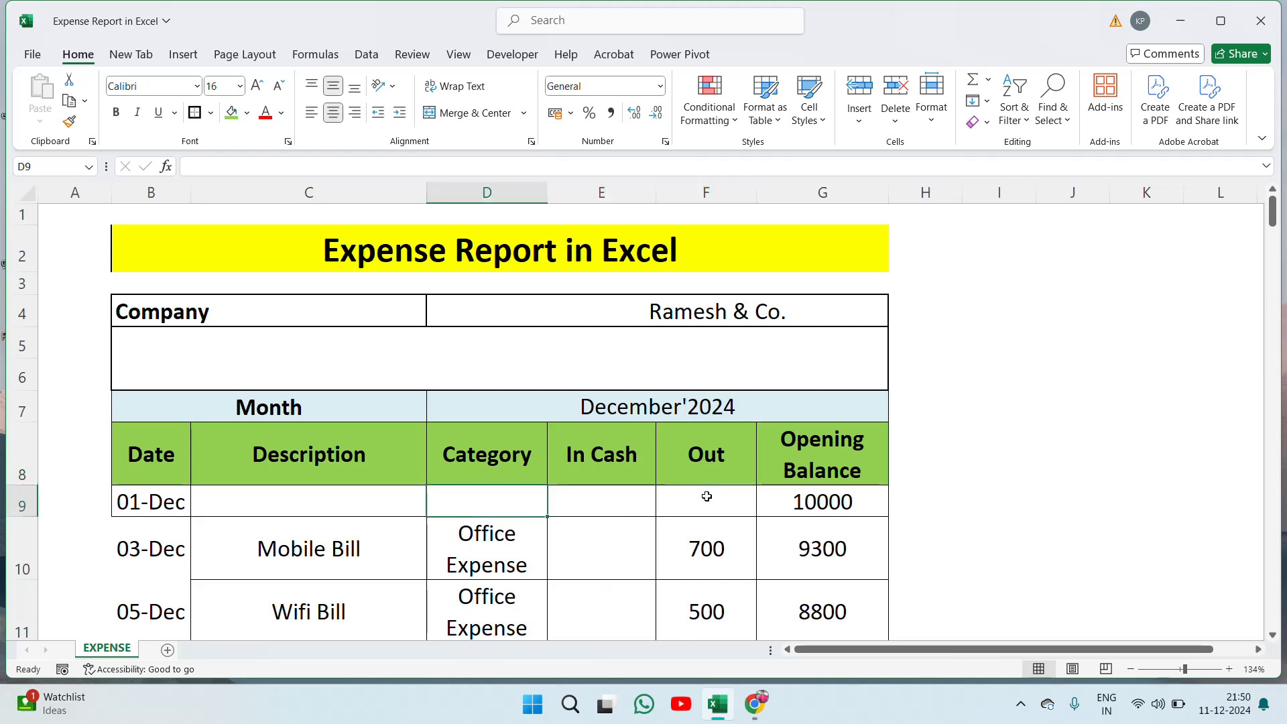
pyautogui.press('Right')
pyautogui.press('Right')
pyautogui.press('Right')
pyautogui.press('Right')
pyautogui.press('Right')
pyautogui.press('Down')
pyautogui.press('Down')
pyautogui.press('Down')
pyautogui.press('Down')
pyautogui.press('Down')
pyautogui.press('Down')
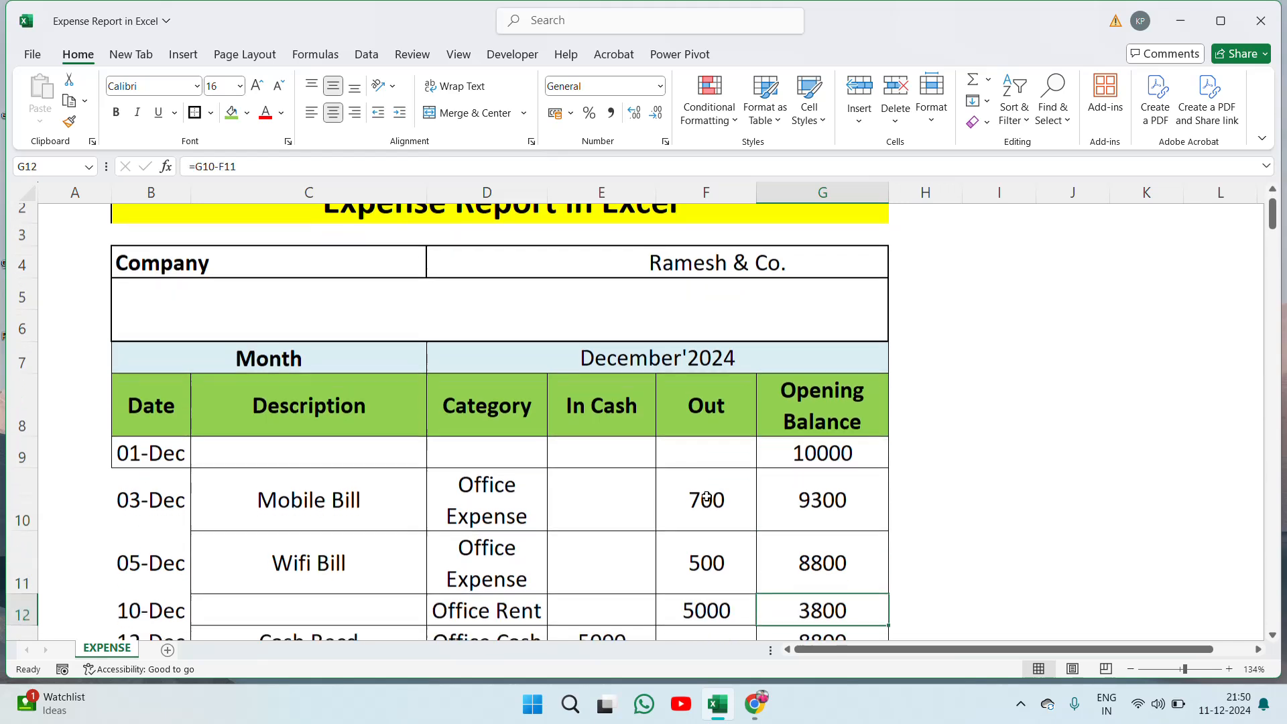
pyautogui.press('Up')
pyautogui.press('Up')
pyautogui.press('Up')
pyautogui.press('Up')
pyautogui.press('Up')
pyautogui.press('Left')
pyautogui.press('Left')
pyautogui.press('Left')
pyautogui.press('Left')
pyautogui.press('Left')
pyautogui.press('Left')
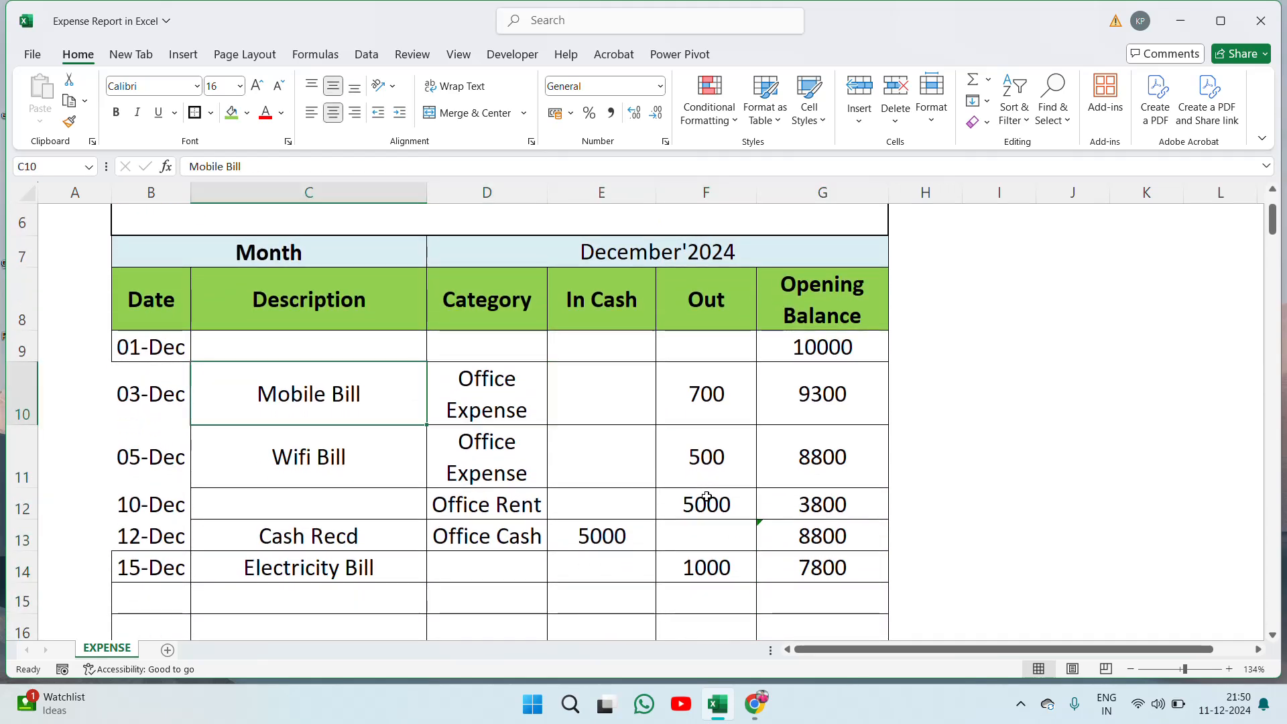
# Step: Examine the 03-Dec Mobile Bill entry's category, Out amount and the balance formula in G10
pyautogui.press('Right')
pyautogui.press('Right')
pyautogui.press('Right')
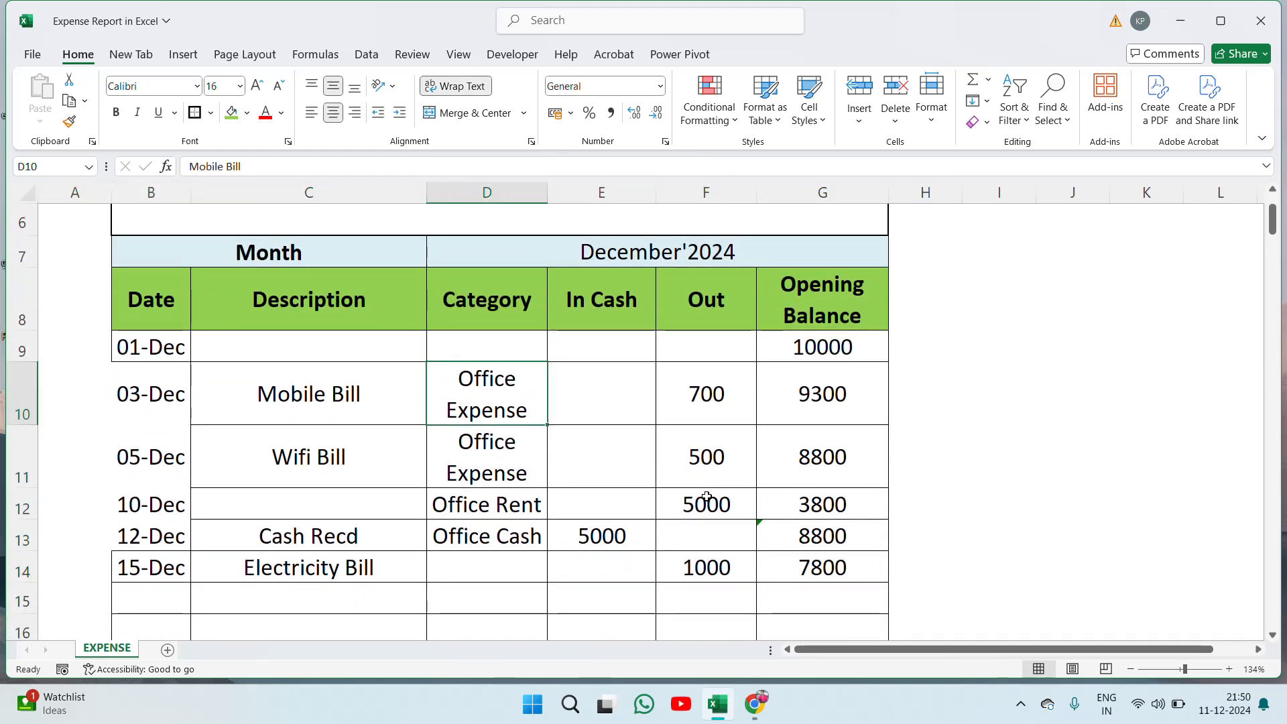
pyautogui.press('Right')
pyautogui.press('Right')
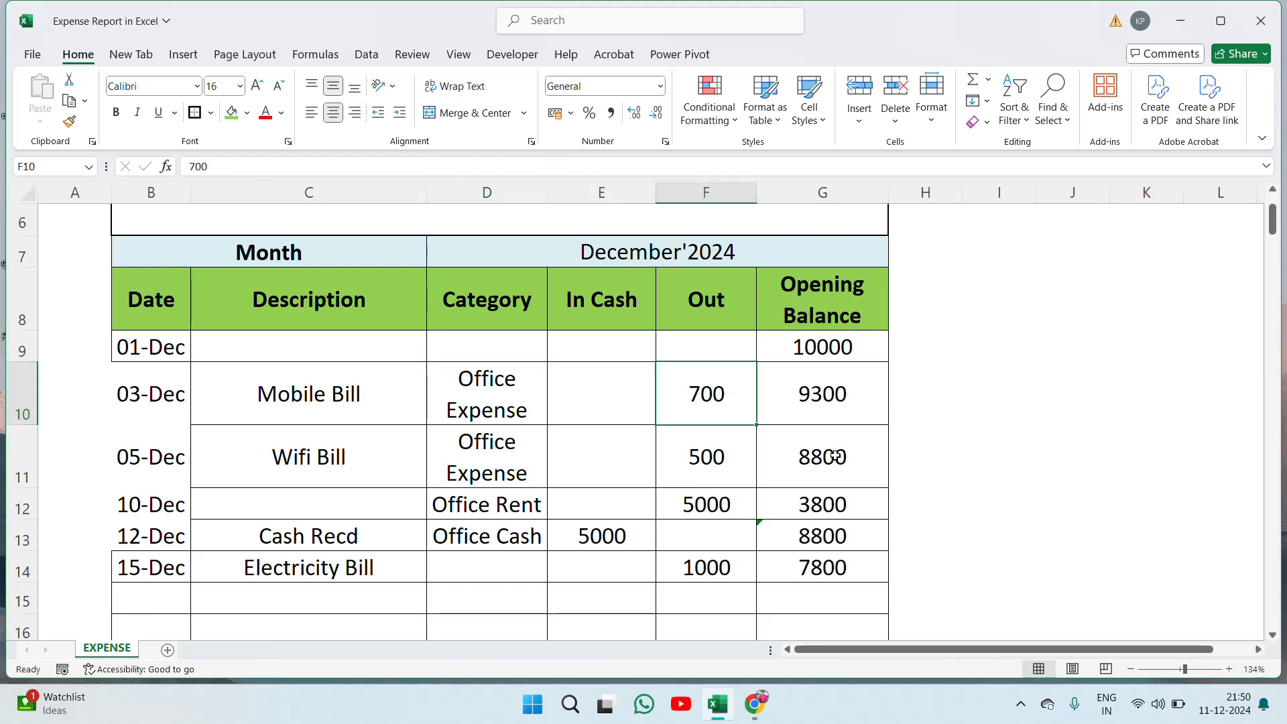
pyautogui.click(875, 357)
pyautogui.click(832, 383)
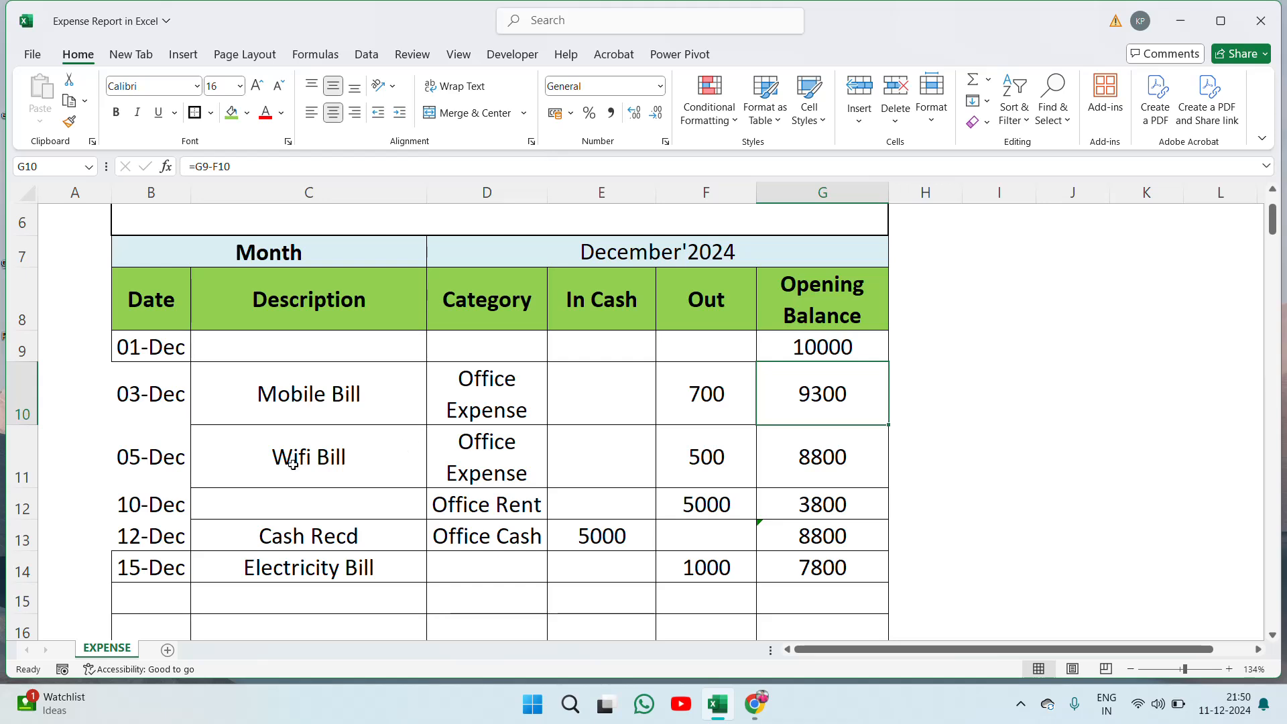
# Step: Examine the entries dated 05-Dec to 15-Dec, including the balance formulas for the cash receipt and the electricity bill
pyautogui.click(182, 477)
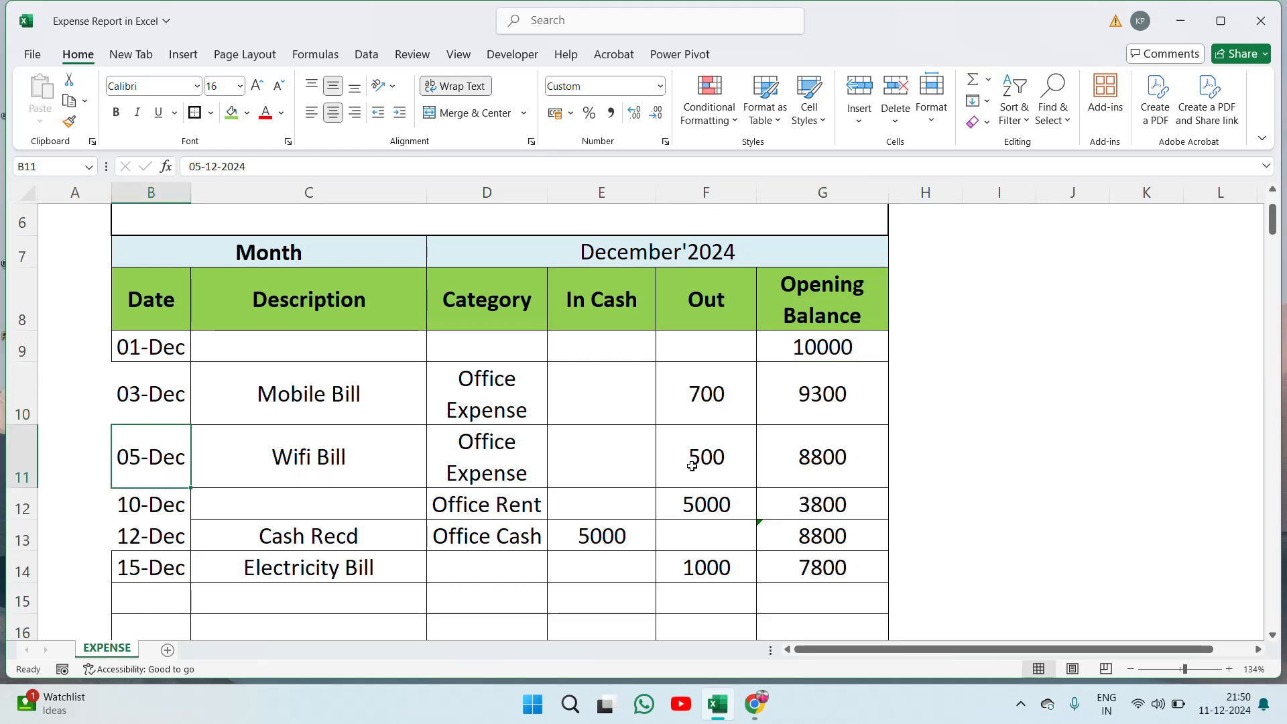
pyautogui.click(176, 509)
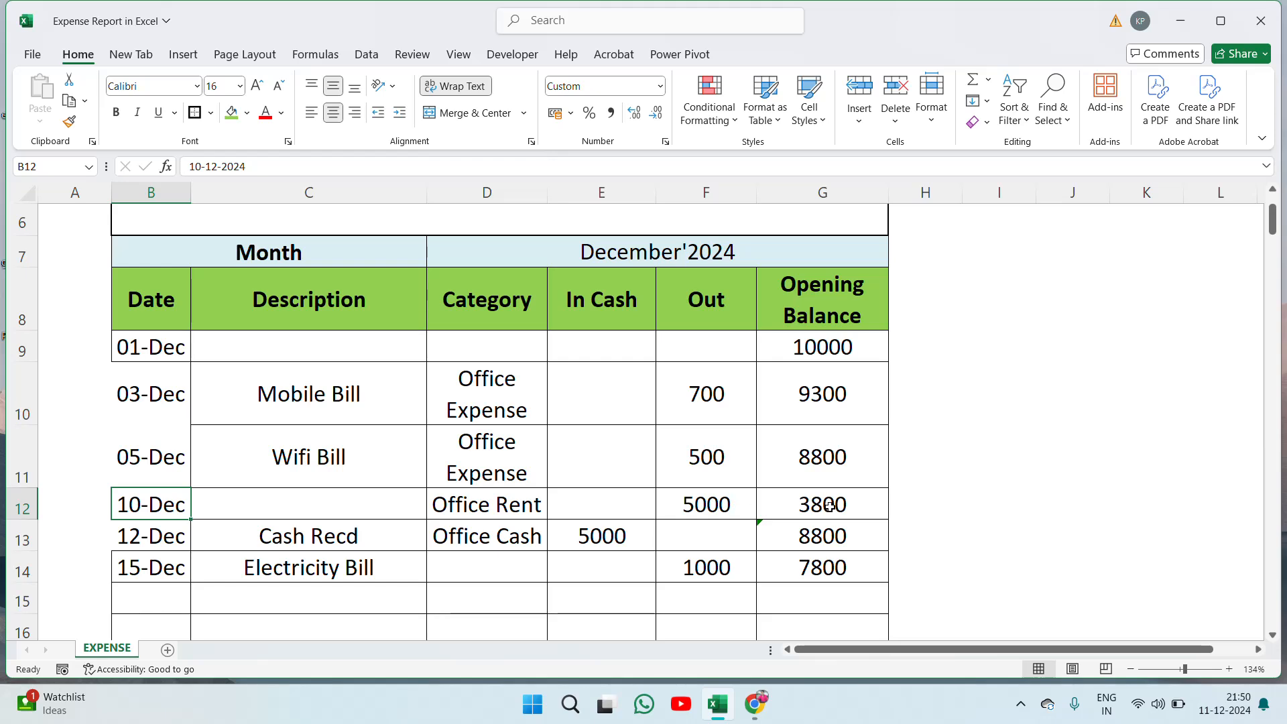
pyautogui.click(159, 548)
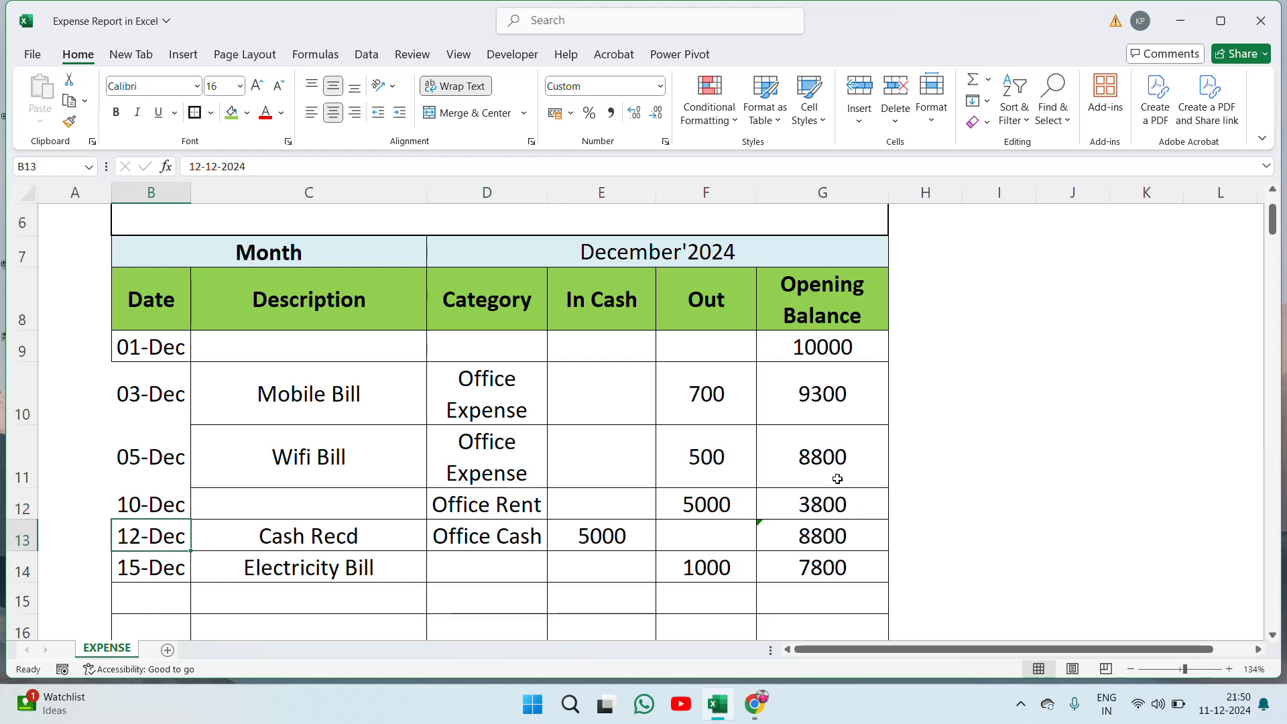
pyautogui.click(218, 550)
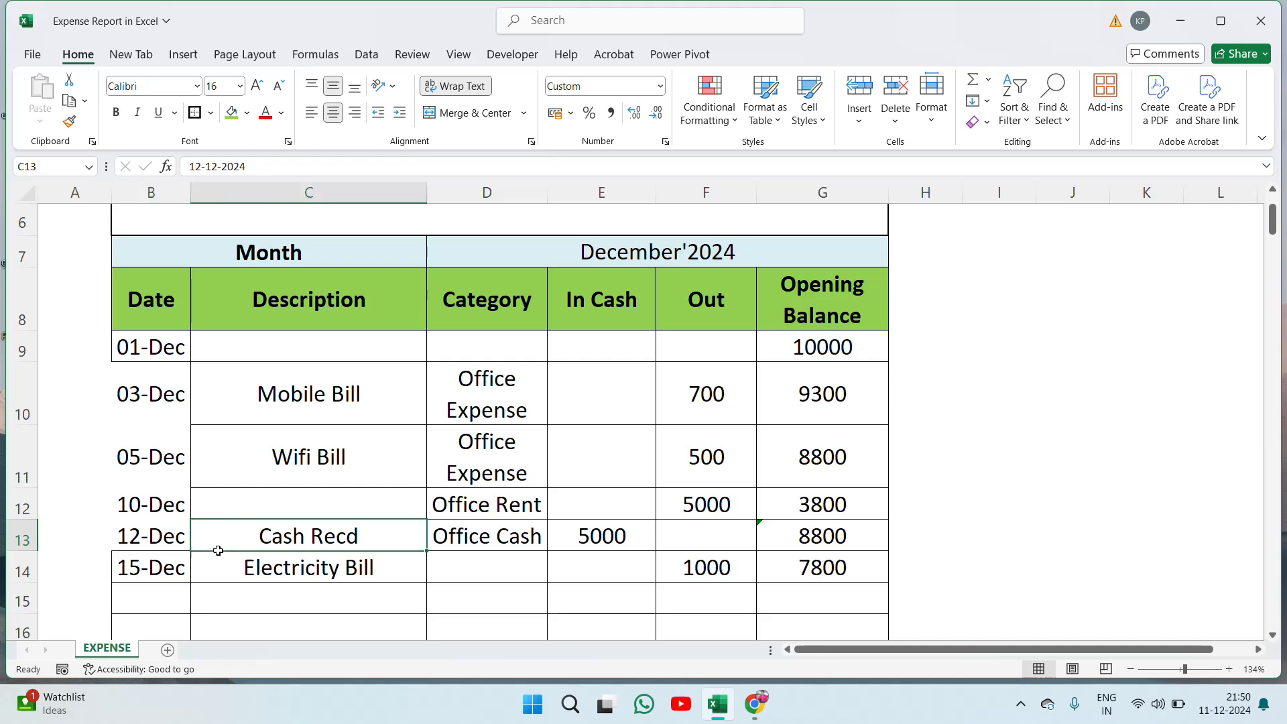
pyautogui.click(487, 536)
pyautogui.click(620, 534)
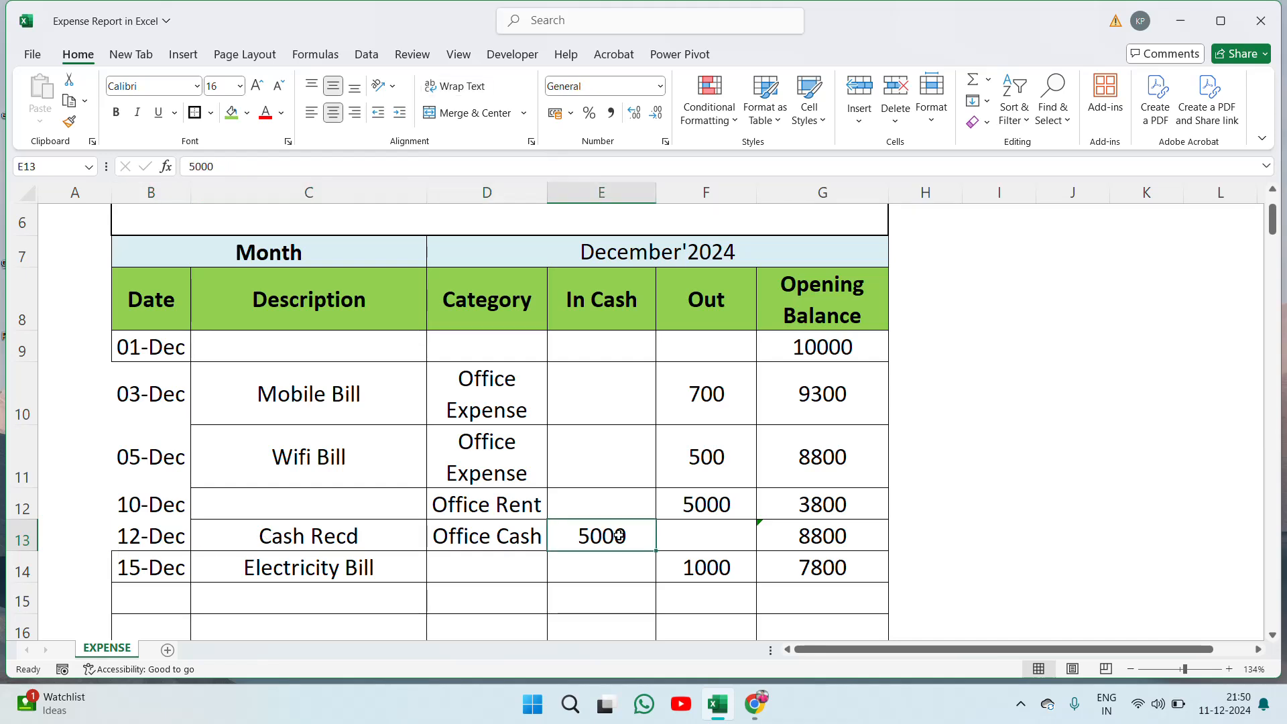
pyautogui.click(836, 548)
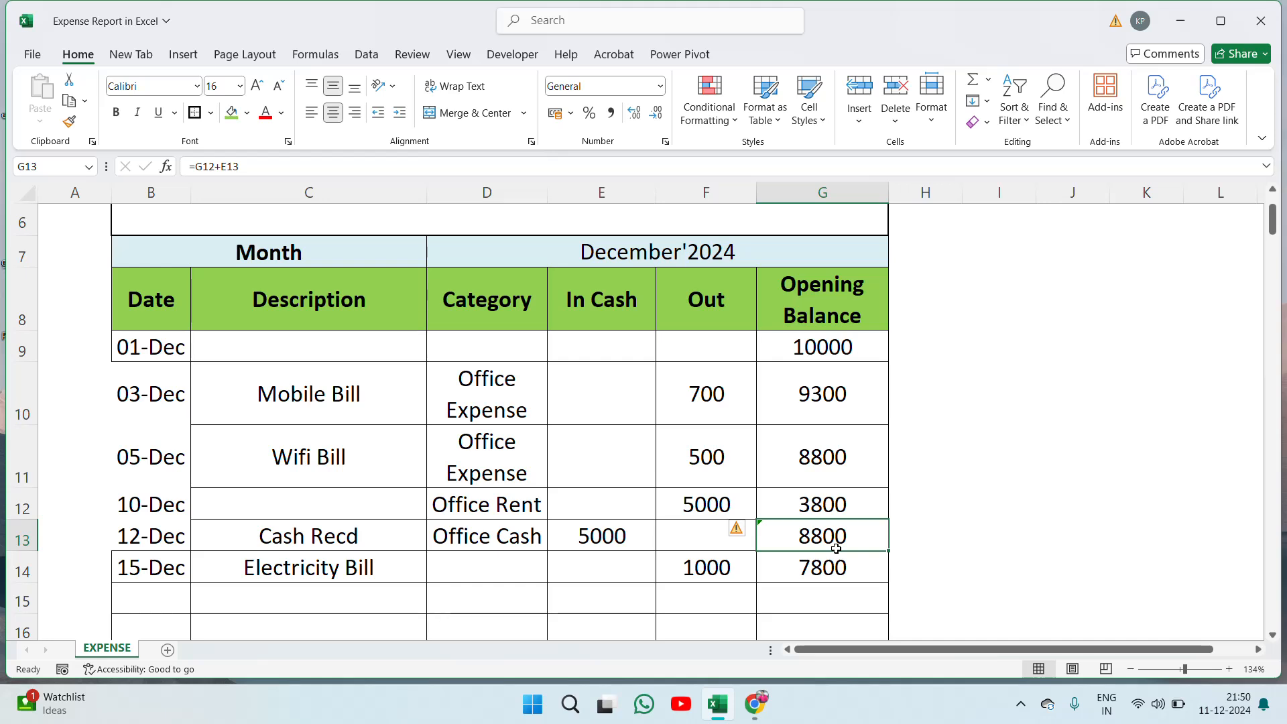
pyautogui.click(145, 570)
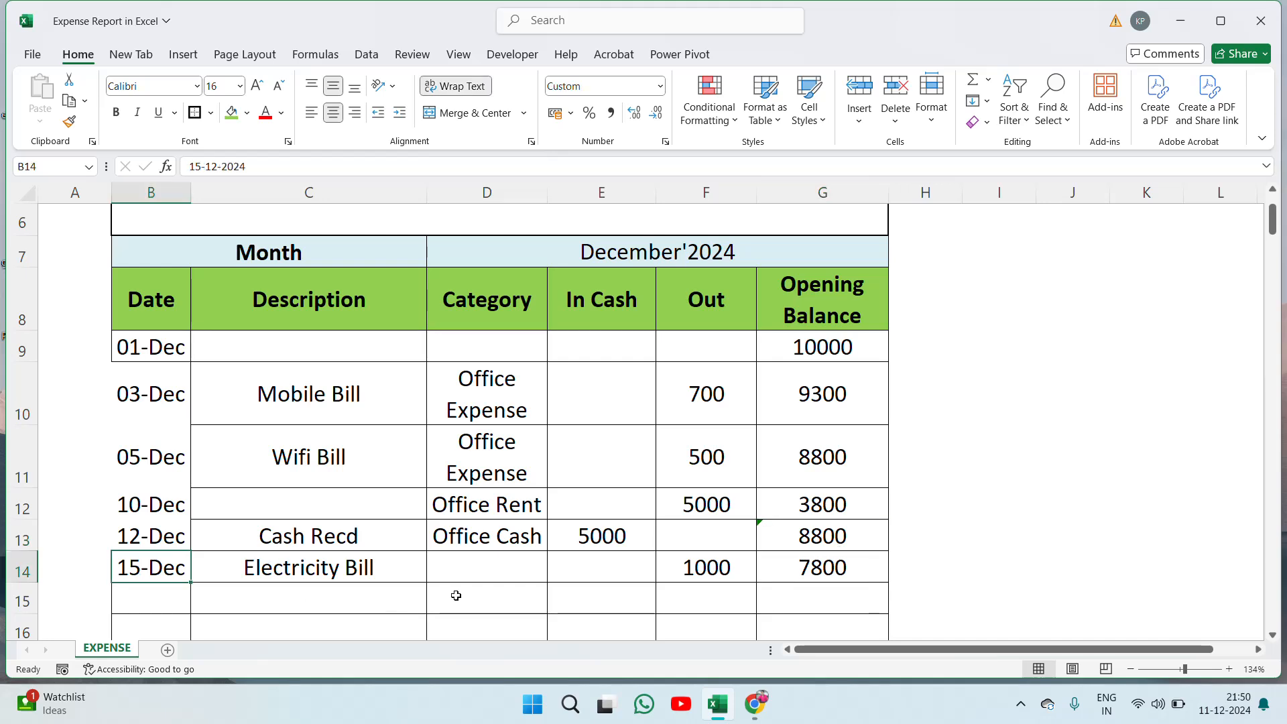
pyautogui.click(775, 569)
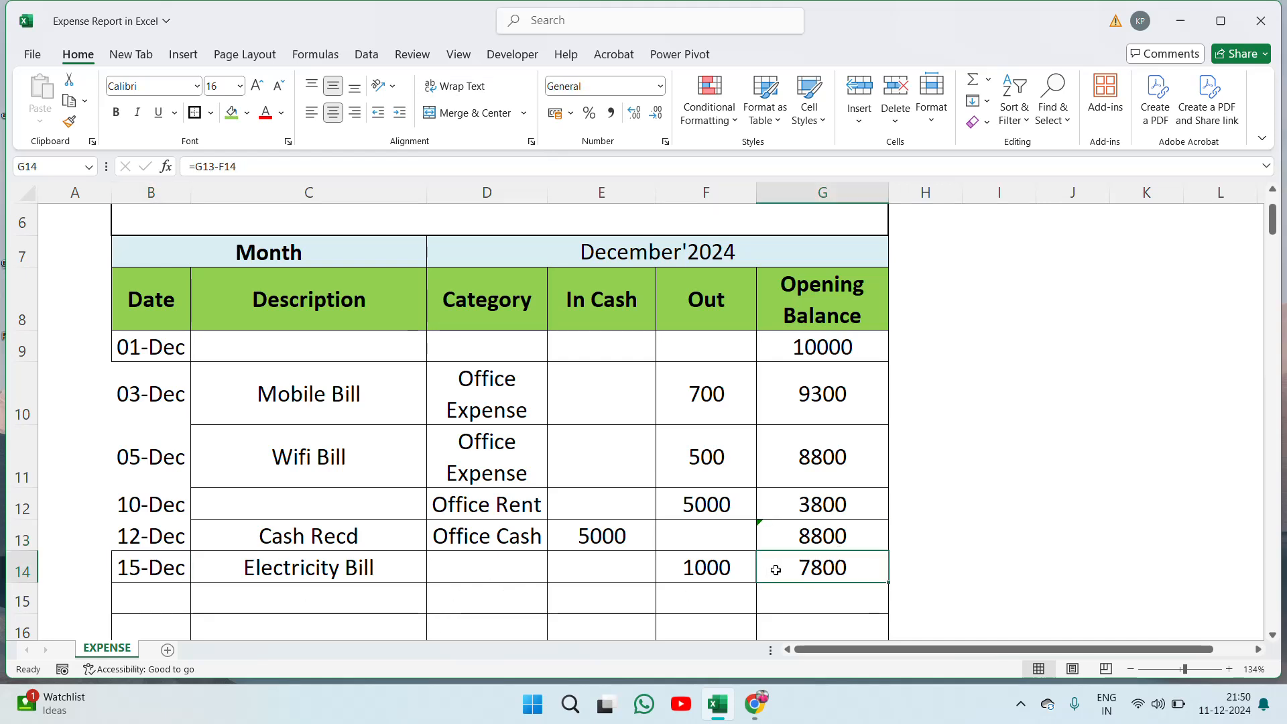
# Step: Look over the blank bordered rows beneath the 15-Dec Electricity Bill entry, ending at cell C15
pyautogui.press('Down')
pyautogui.press('Down')
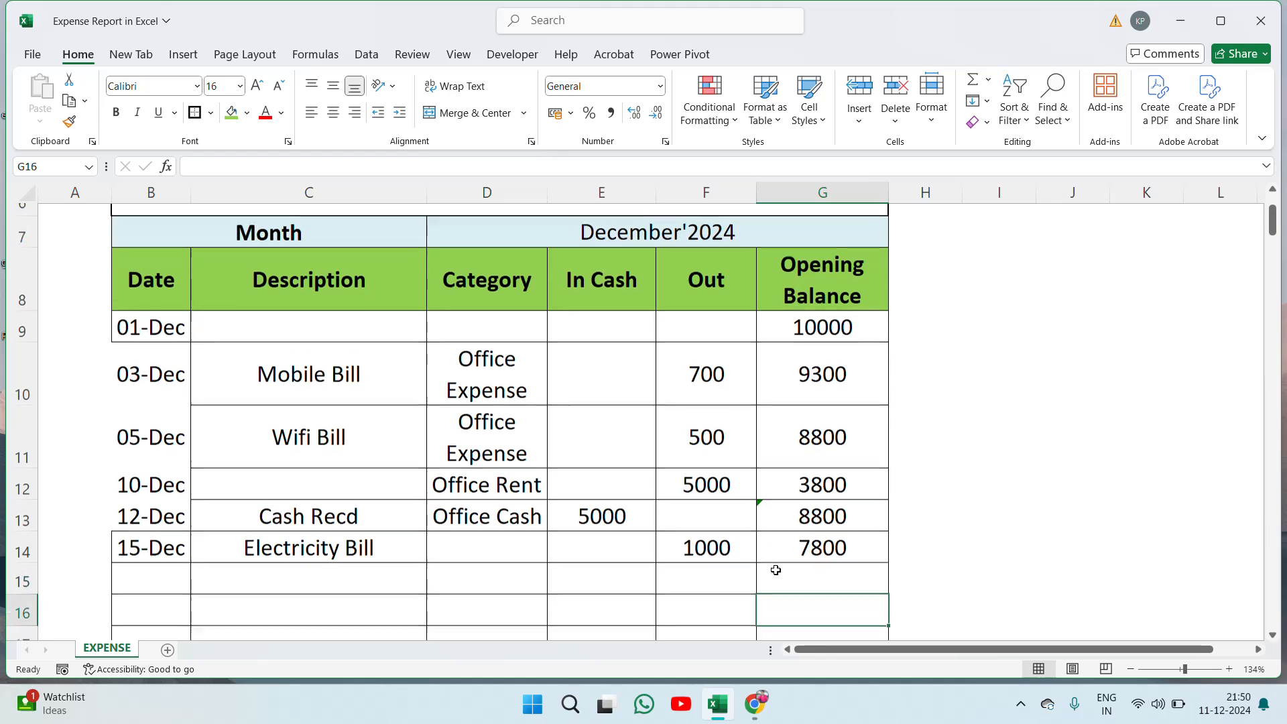
pyautogui.scroll(-1, 776, 570)
pyautogui.press('Up')
pyautogui.press('Left')
pyautogui.press('Left')
pyautogui.press('Left')
pyautogui.press('Left')
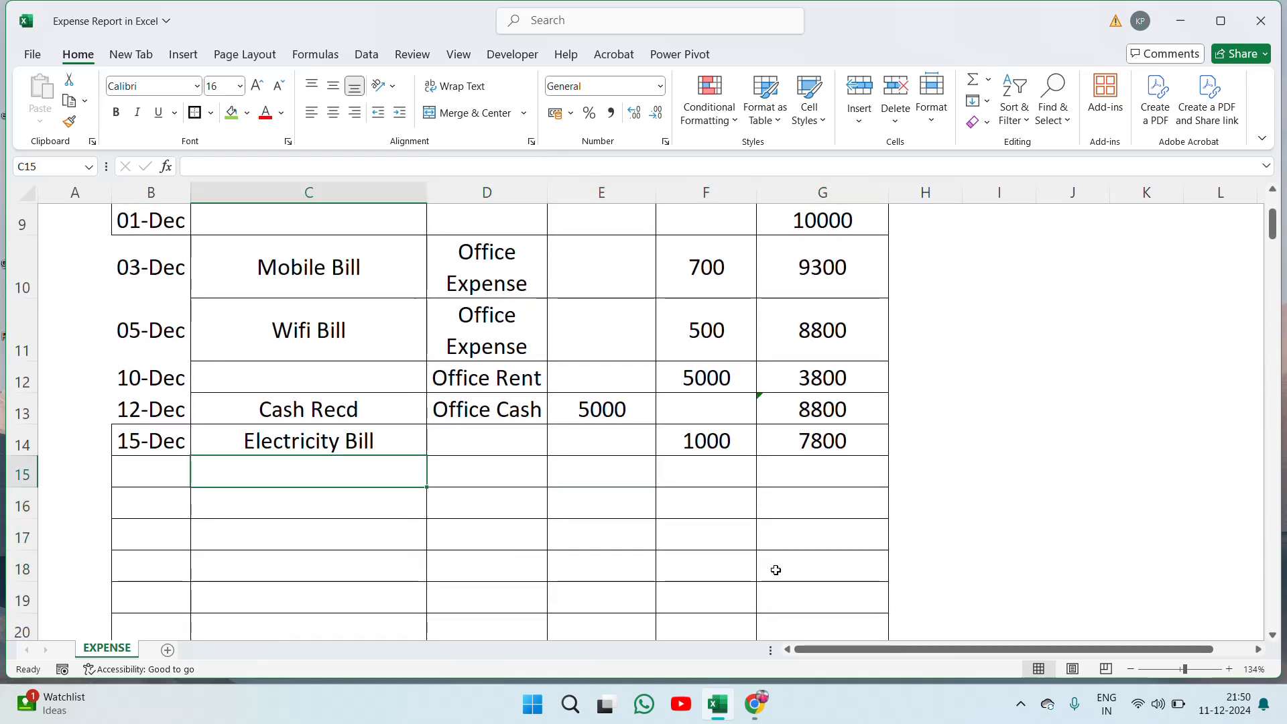
# Step: Delete the blank bordered rows 16 to 21 beneath the expense table
pyautogui.press('Left')
pyautogui.press('Down')
pyautogui.hotkey('shift', 'Down')
pyautogui.hotkey('shift', 'Down')
pyautogui.hotkey('shift', 'Down')
pyautogui.hotkey('shift', 'Down')
pyautogui.hotkey('shift', 'Down')
pyautogui.hotkey('shift', 'Down')
pyautogui.hotkey('shift', 'Down')
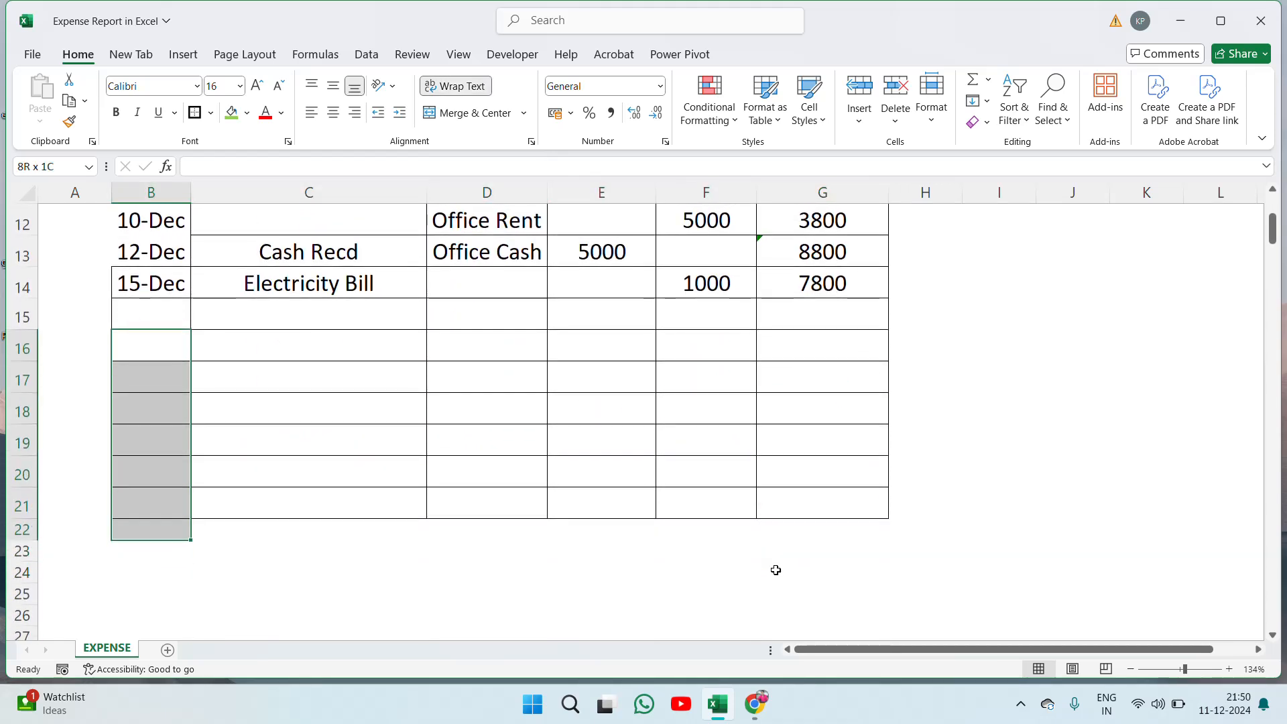
pyautogui.hotkey('shift', 'Up')
pyautogui.hotkey('shift', 'Right')
pyautogui.hotkey('shift', 'space')
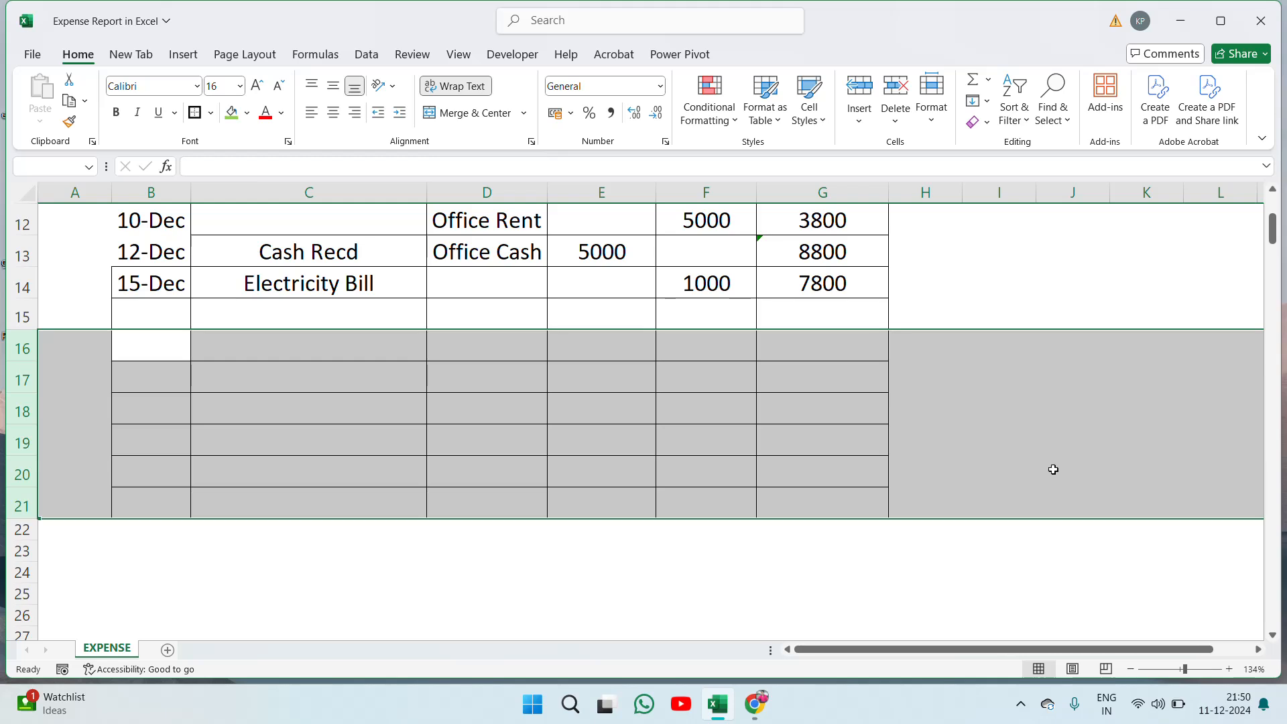
pyautogui.rightClick(768, 465)
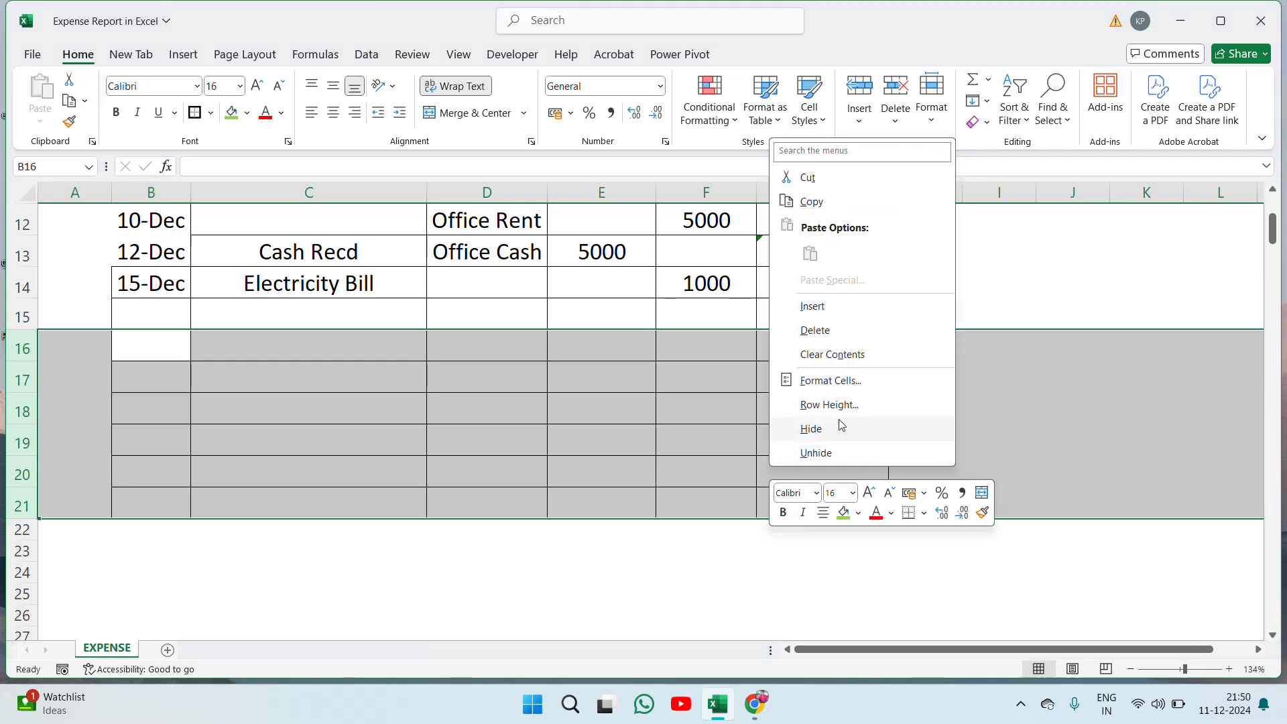
pyautogui.click(817, 331)
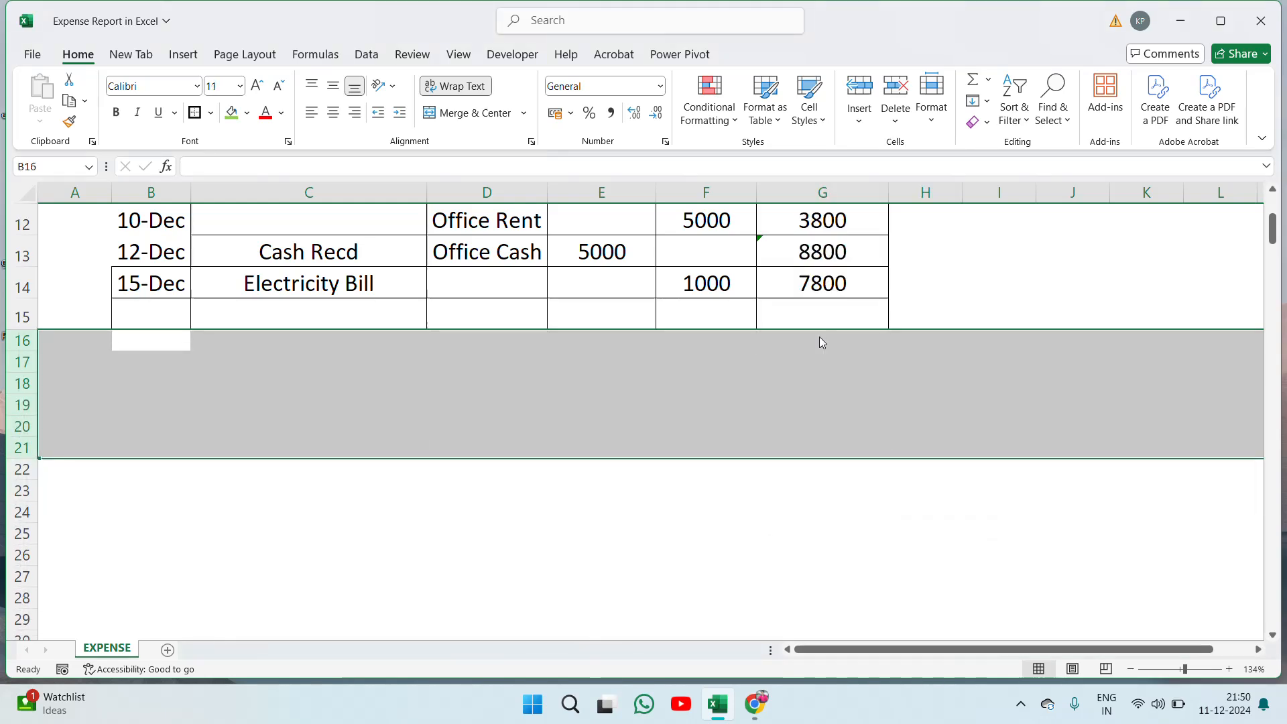
pyautogui.click(601, 325)
pyautogui.press('Left')
pyautogui.press('Left')
pyautogui.press('Left')
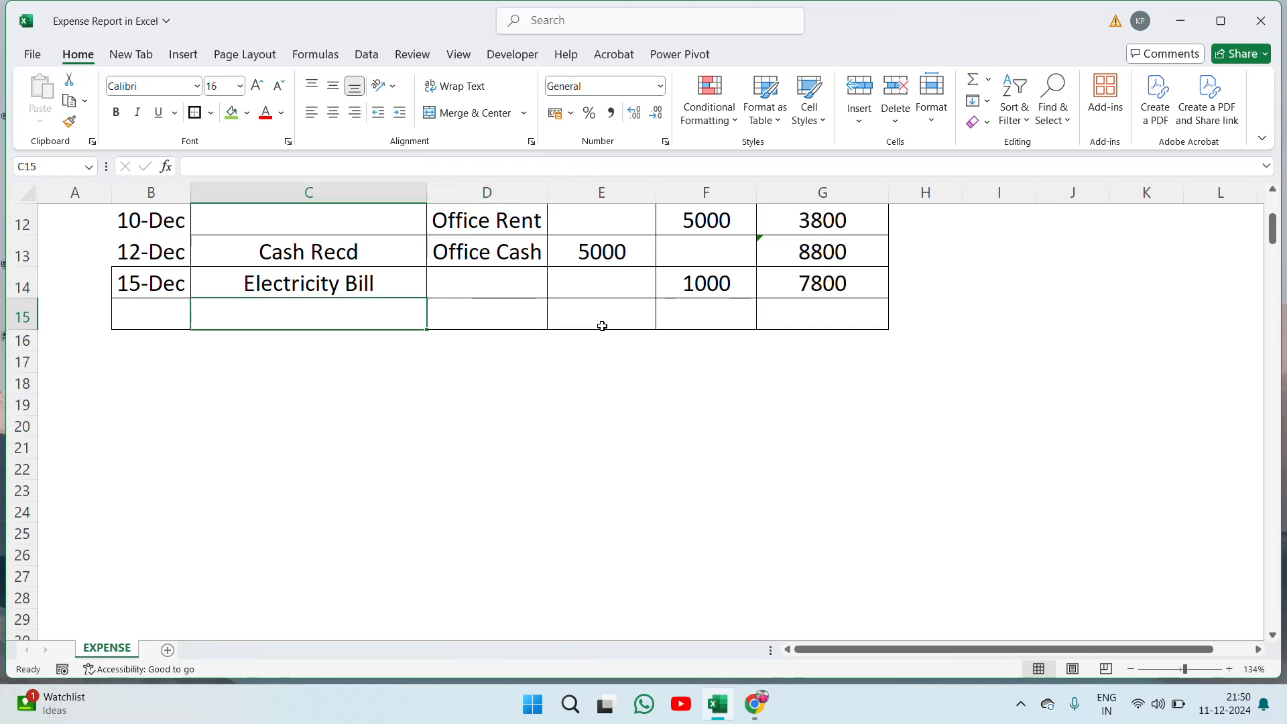
pyautogui.hotkey('shift', 'Right')
pyautogui.hotkey('shift', 'Right')
pyautogui.hotkey('shift', 'Right')
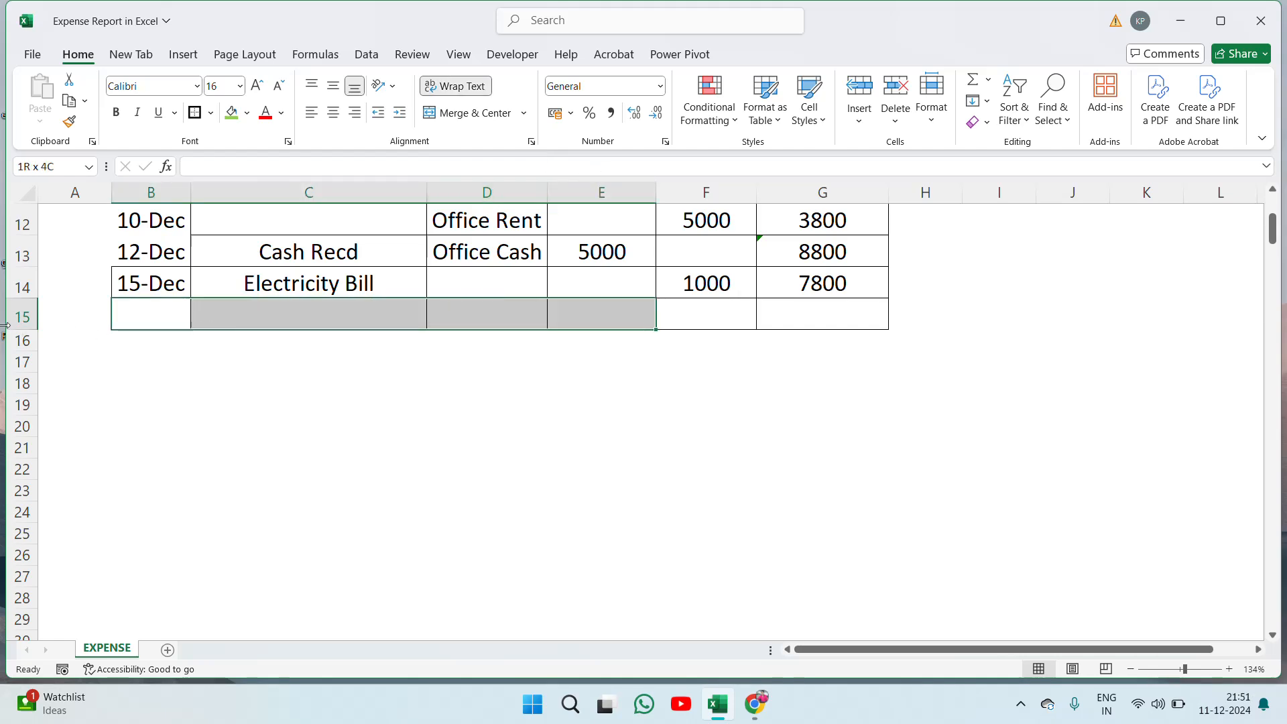
# Step: Merge and centre B16:F16 below the table and set its font size to 16
pyautogui.click(153, 336)
pyautogui.hotkey('shift', 'Right')
pyautogui.hotkey('shift', 'Right')
pyautogui.hotkey('shift', 'Right')
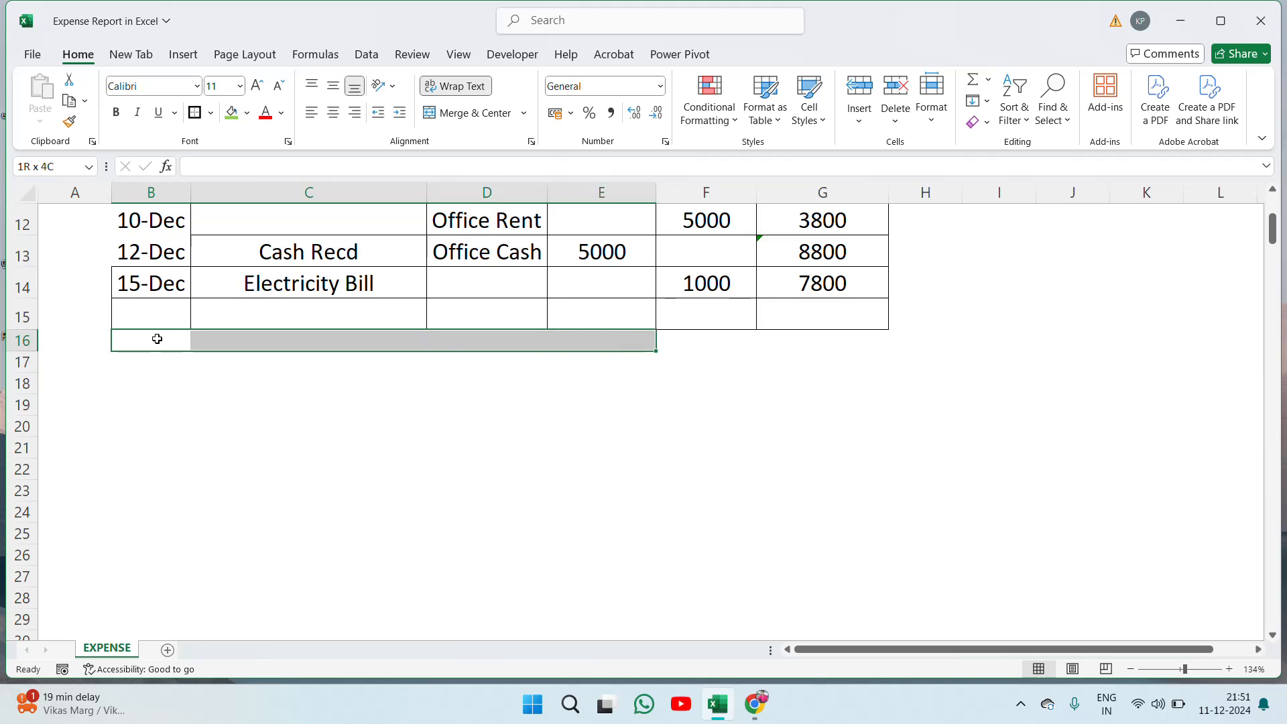
pyautogui.hotkey('shift', 'Right')
pyautogui.click(480, 119)
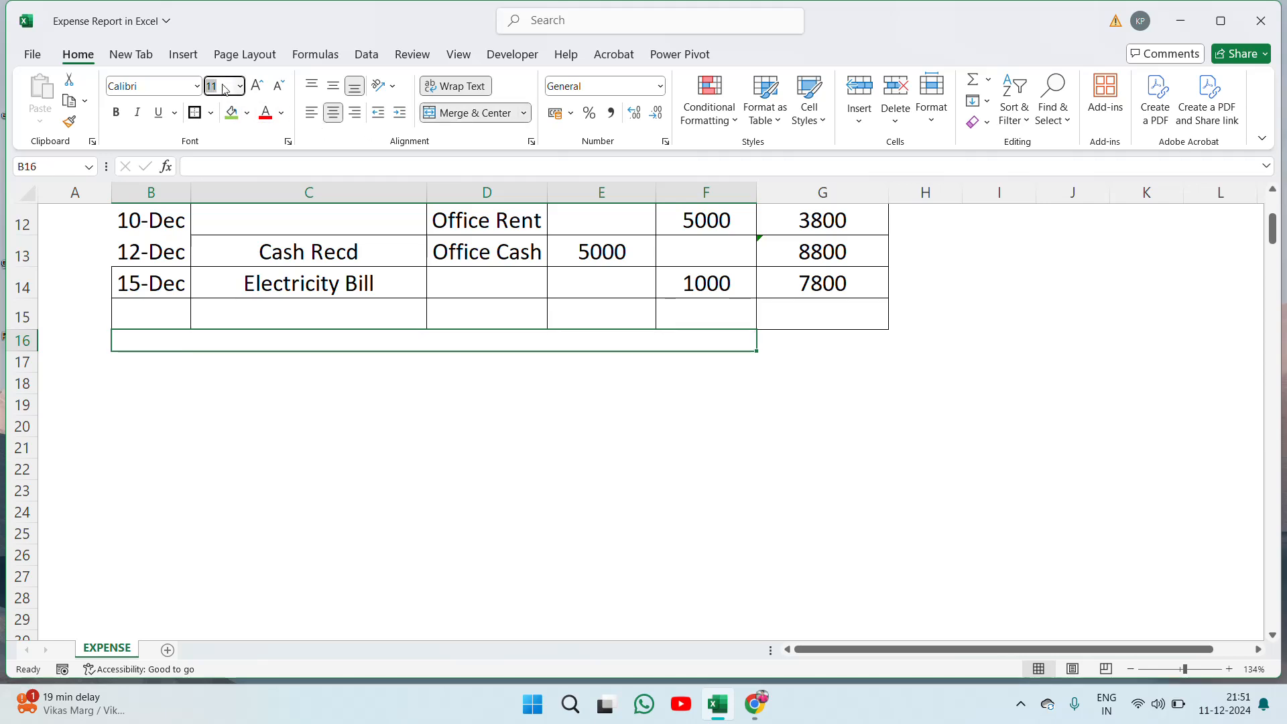
pyautogui.press('Return')
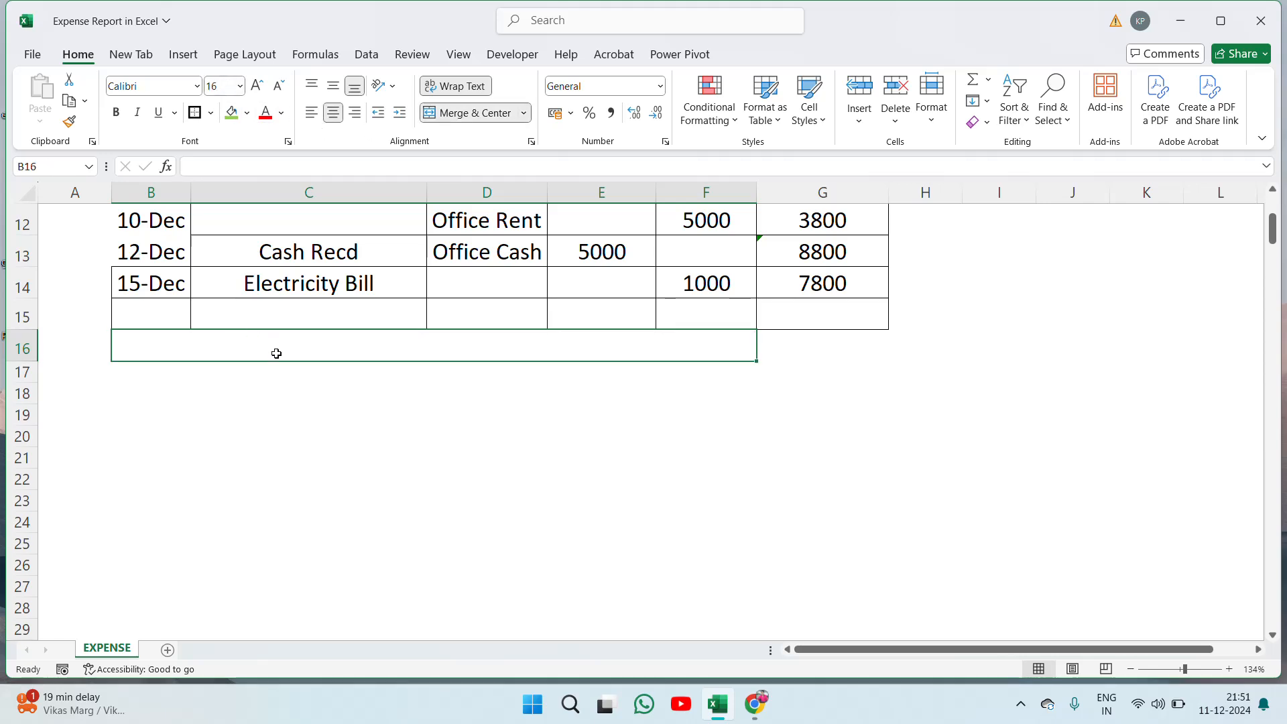
# Step: Enter "Closing Balance" in the merged row 16 cell and apply an outline border around it
pyautogui.write('C')
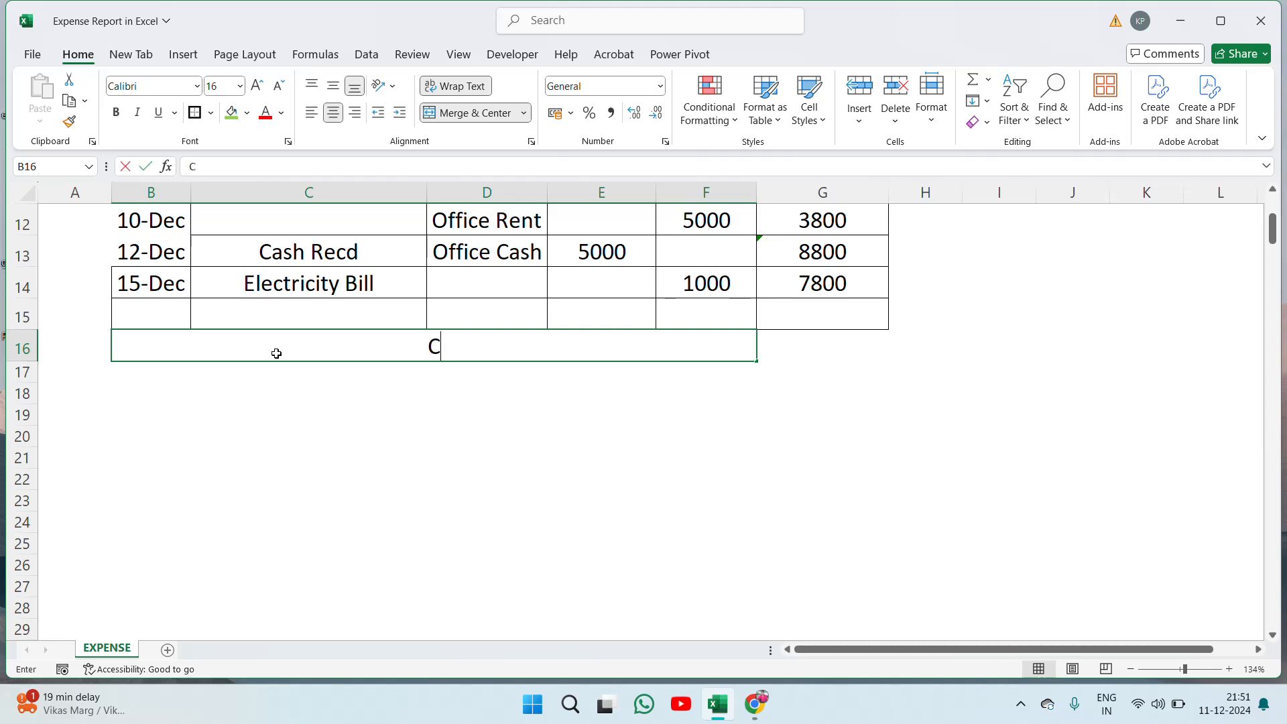
pyautogui.write('losi')
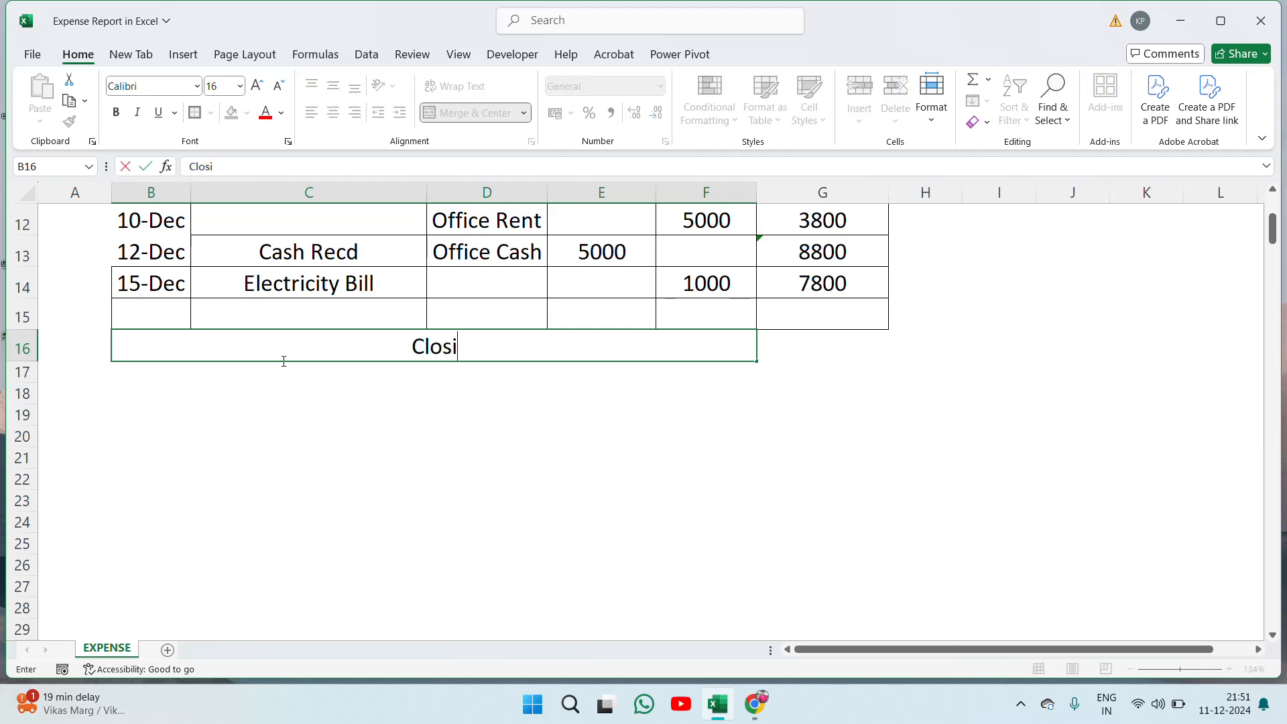
pyautogui.write('ng B')
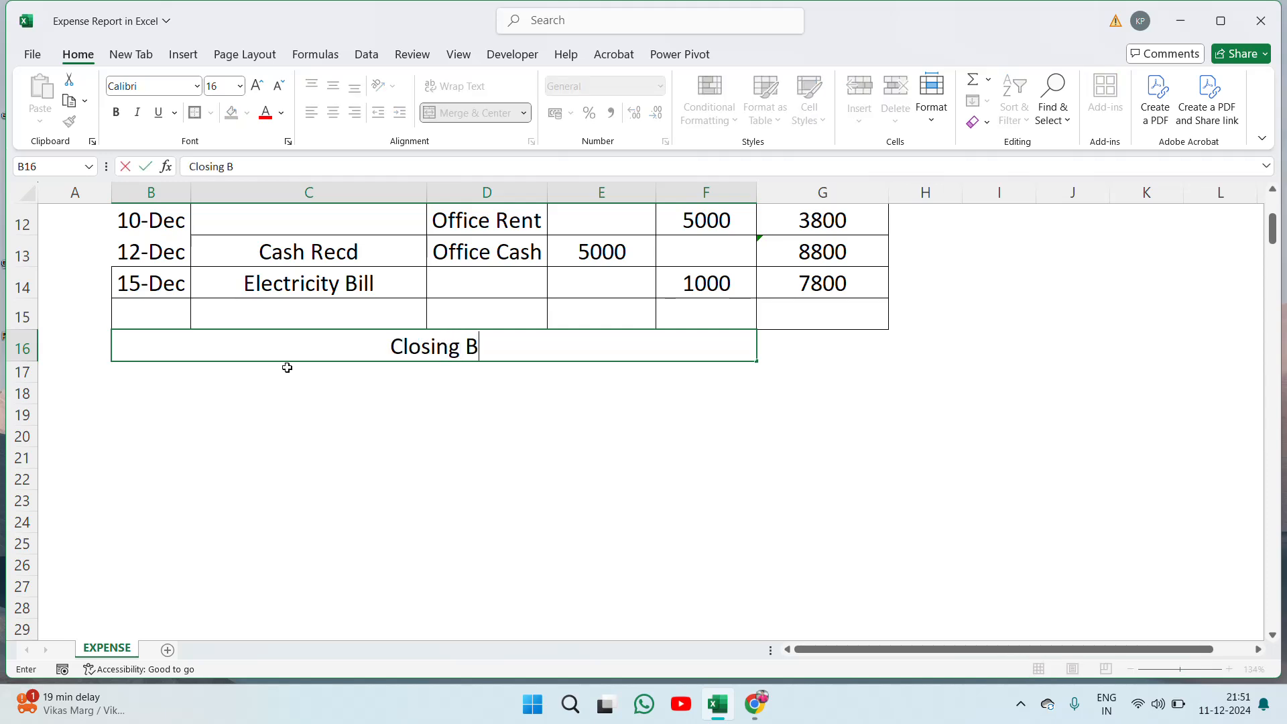
pyautogui.write('la')
pyautogui.press('BackSpace')
pyautogui.write('lance')
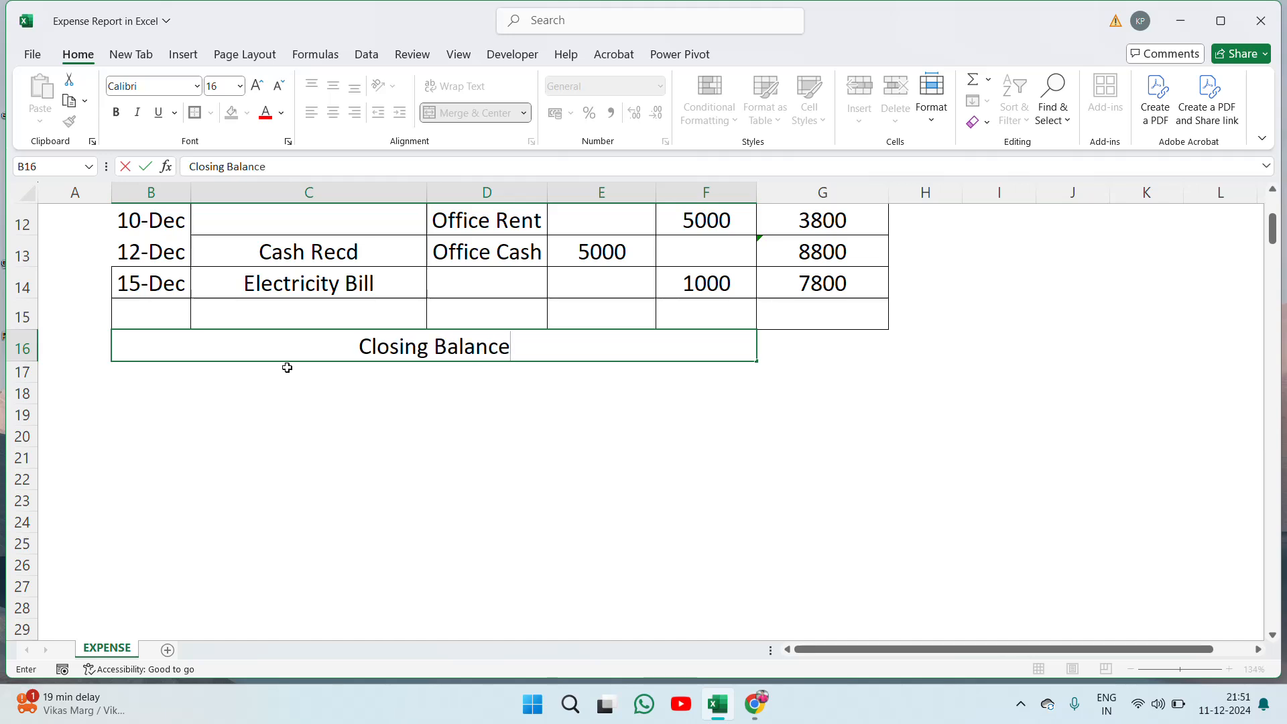
pyautogui.hotkey('ctrl', 'Return')
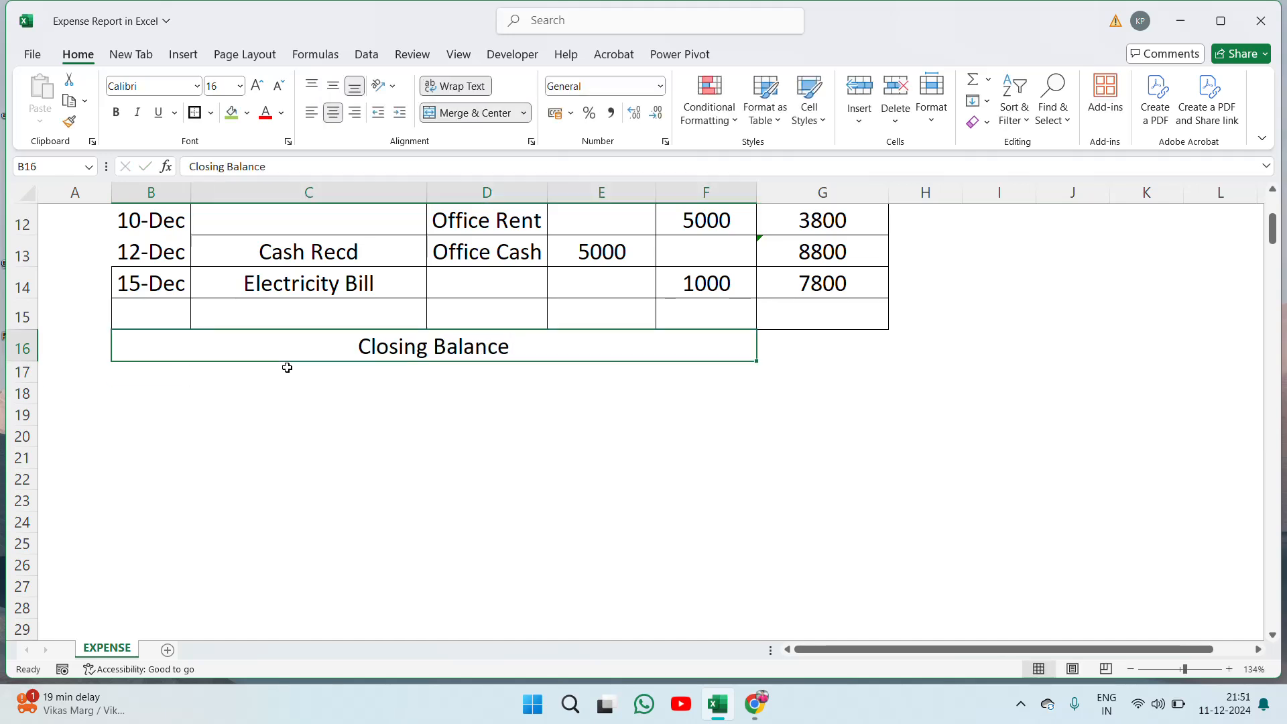
pyautogui.click(196, 116)
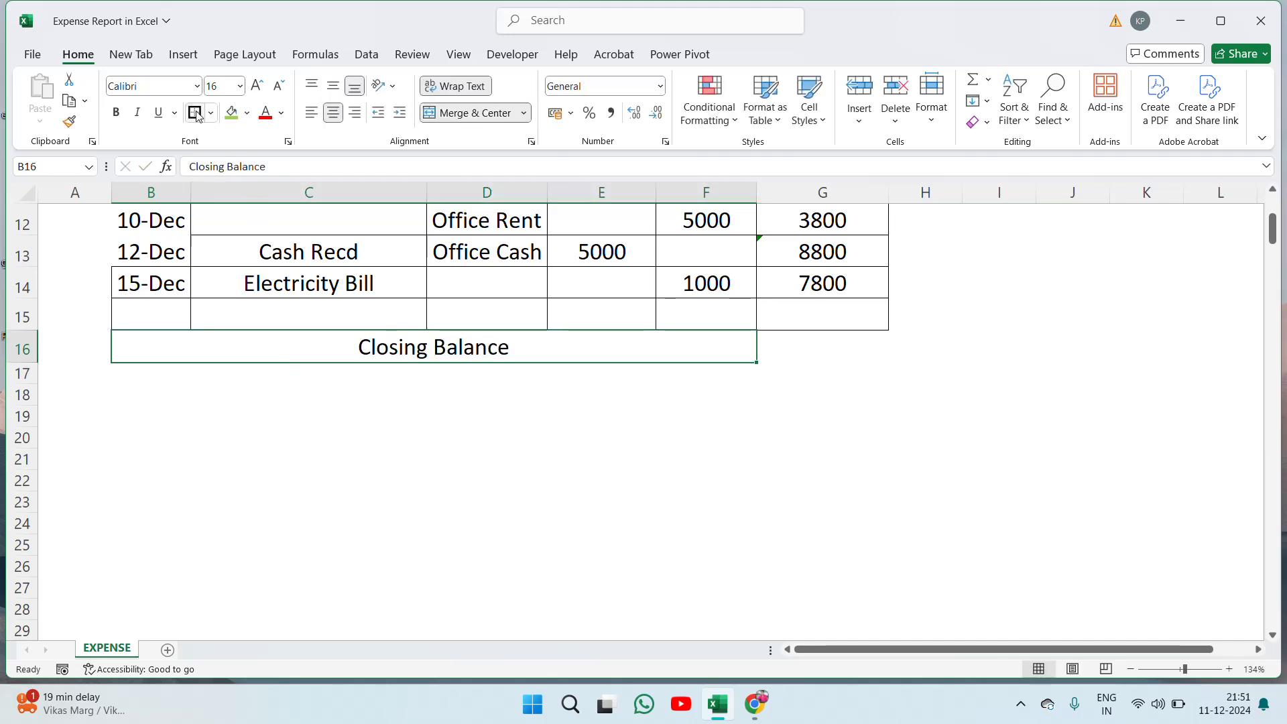
# Step: Look over the table from the December'2024 heading down the Opening Balance column to the blank cell G15
pyautogui.click(814, 344)
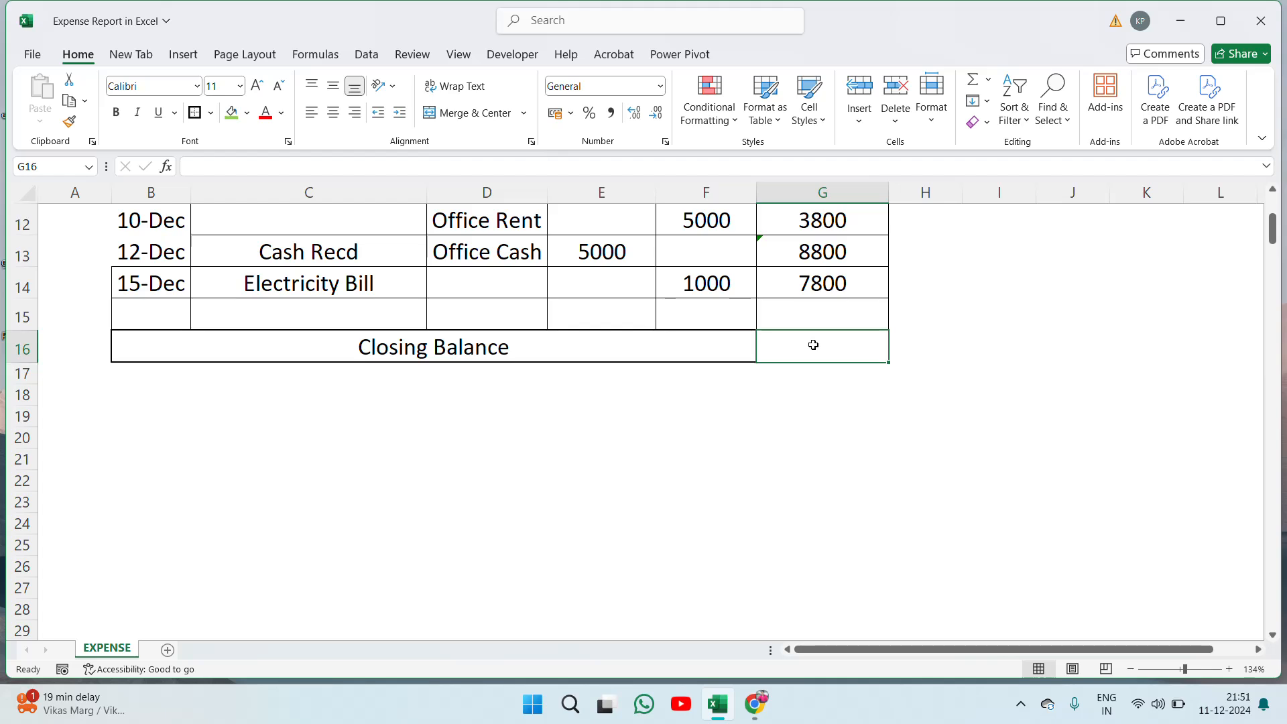
pyautogui.press('Up')
pyautogui.press('Up')
pyautogui.press('Up')
pyautogui.press('Up')
pyautogui.press('Up')
pyautogui.press('Up')
pyautogui.press('Up')
pyautogui.press('Up')
pyautogui.press('Up')
pyautogui.press('Up')
pyautogui.press('Down')
pyautogui.press('Down')
pyautogui.press('Down')
pyautogui.press('Down')
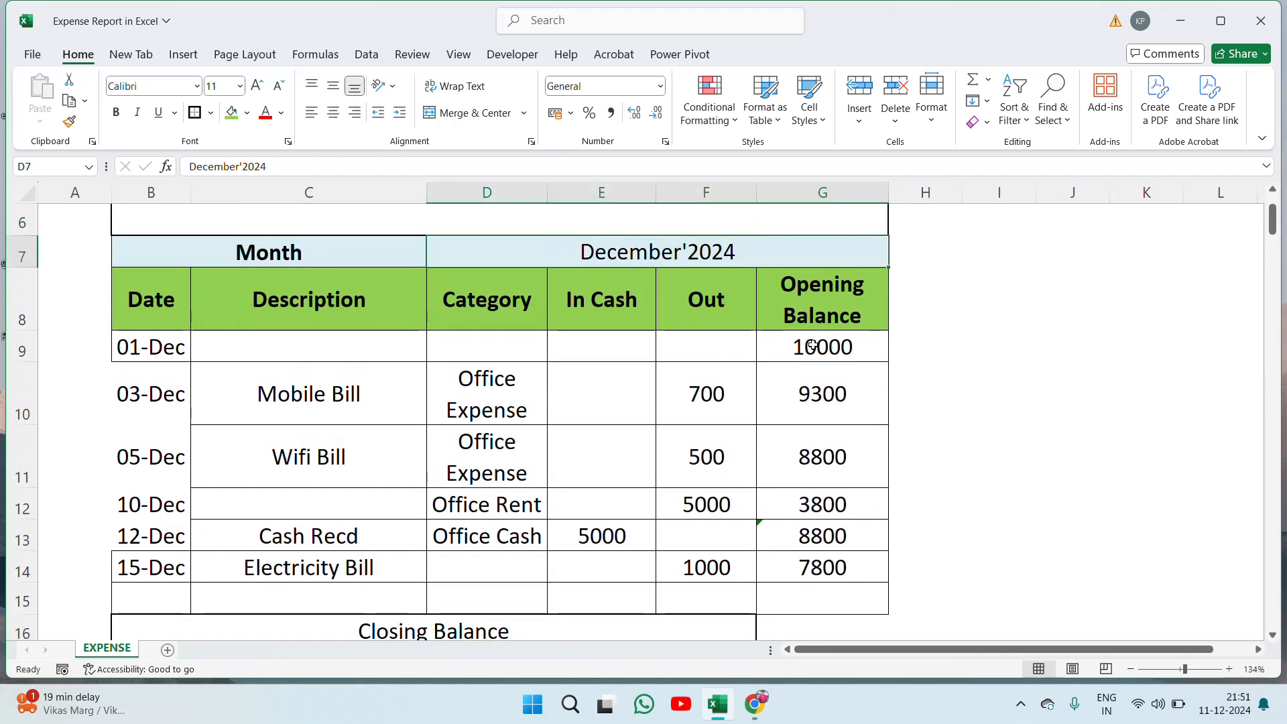
pyautogui.press('Up')
pyautogui.press('Left')
pyautogui.press('Left')
pyautogui.press('Left')
pyautogui.press('Down')
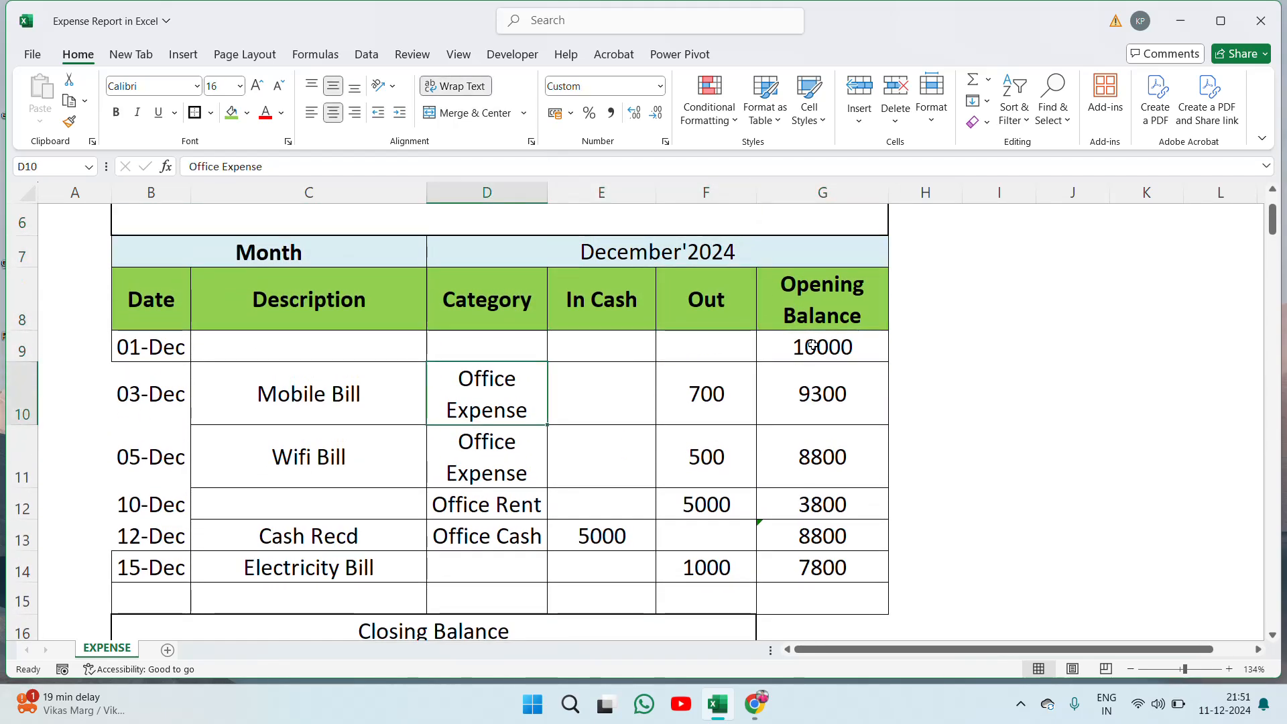
pyautogui.press('Right')
pyautogui.press('Right')
pyautogui.press('Right')
pyautogui.press('Up')
pyautogui.press('Down')
pyautogui.press('Down')
pyautogui.press('Down')
pyautogui.press('Down')
pyautogui.press('Down')
pyautogui.press('Down')
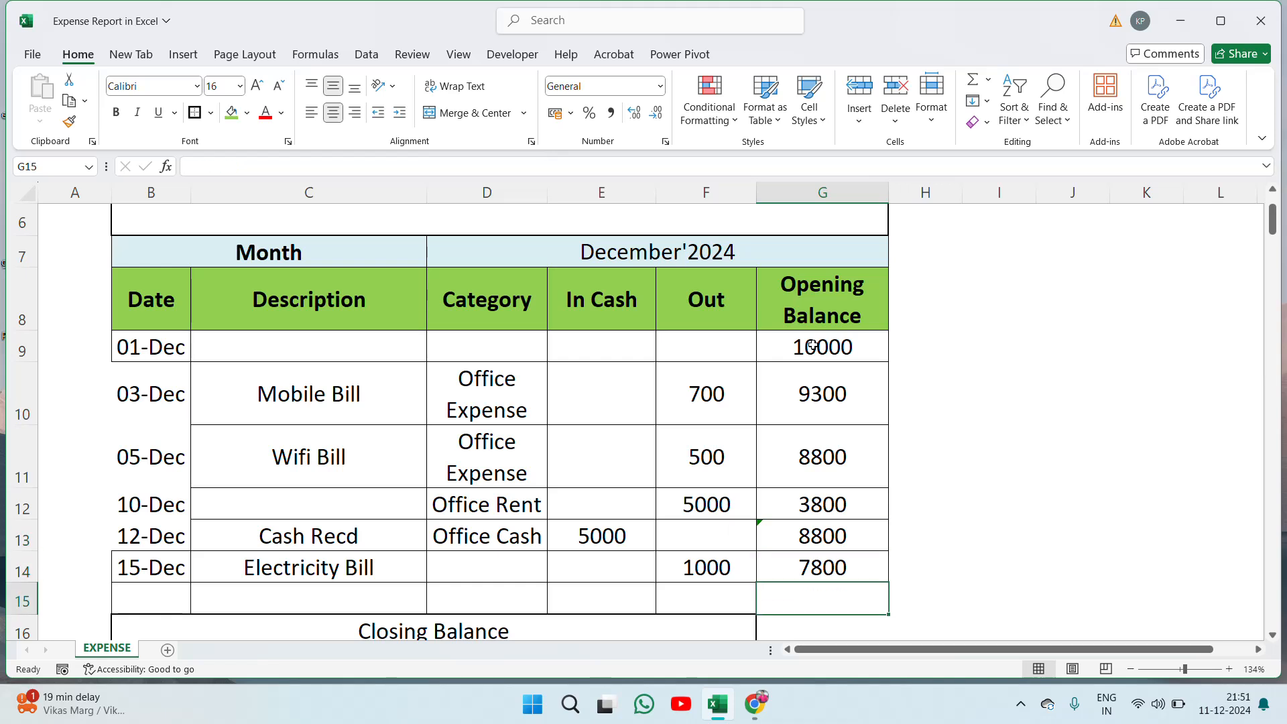
# Step: Examine the In Cash column around the 12-Dec cash receipt and down to the blank cell E15
pyautogui.press('Up')
pyautogui.press('Up')
pyautogui.press('Left')
pyautogui.press('Left')
pyautogui.press('Down')
pyautogui.press('Down')
pyautogui.press('Down')
pyautogui.press('Up')
pyautogui.press('Up')
pyautogui.press('Up')
pyautogui.press('Up')
pyautogui.press('Up')
pyautogui.press('Up')
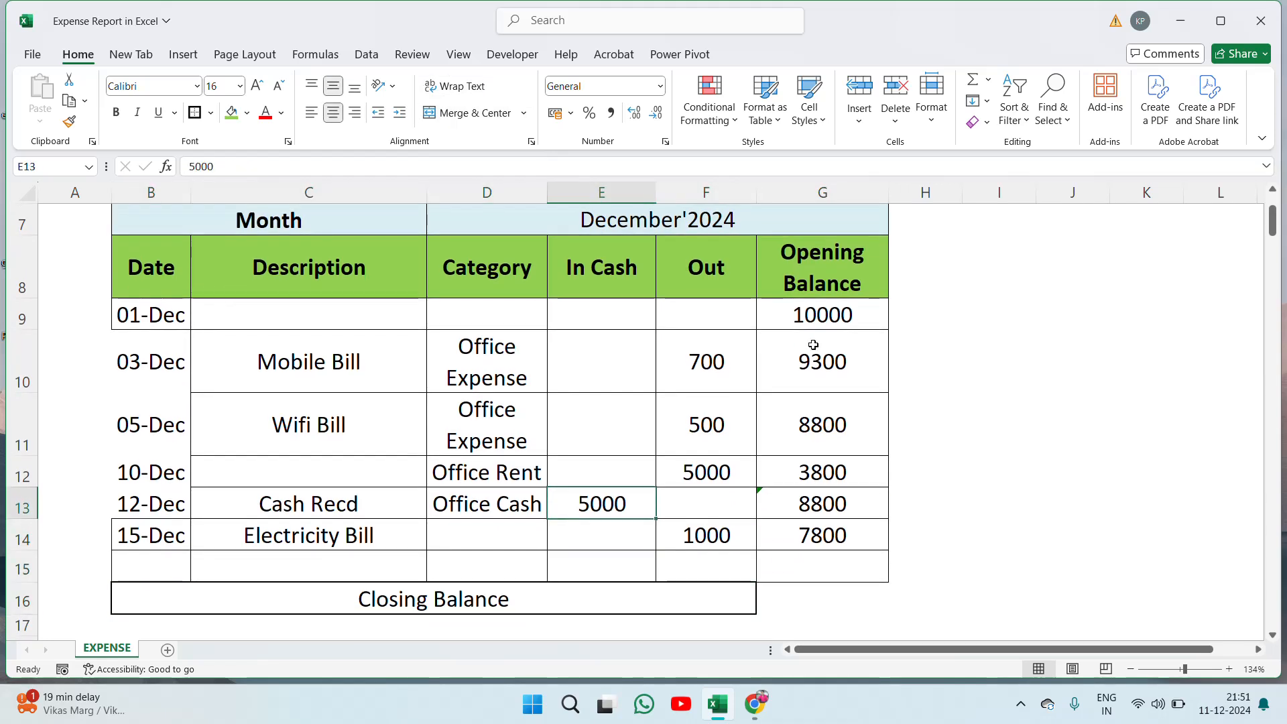
pyautogui.press('Down')
pyautogui.press('Down')
pyautogui.press('Down')
pyautogui.press('Down')
pyautogui.press('Down')
pyautogui.press('Down')
pyautogui.press('Up')
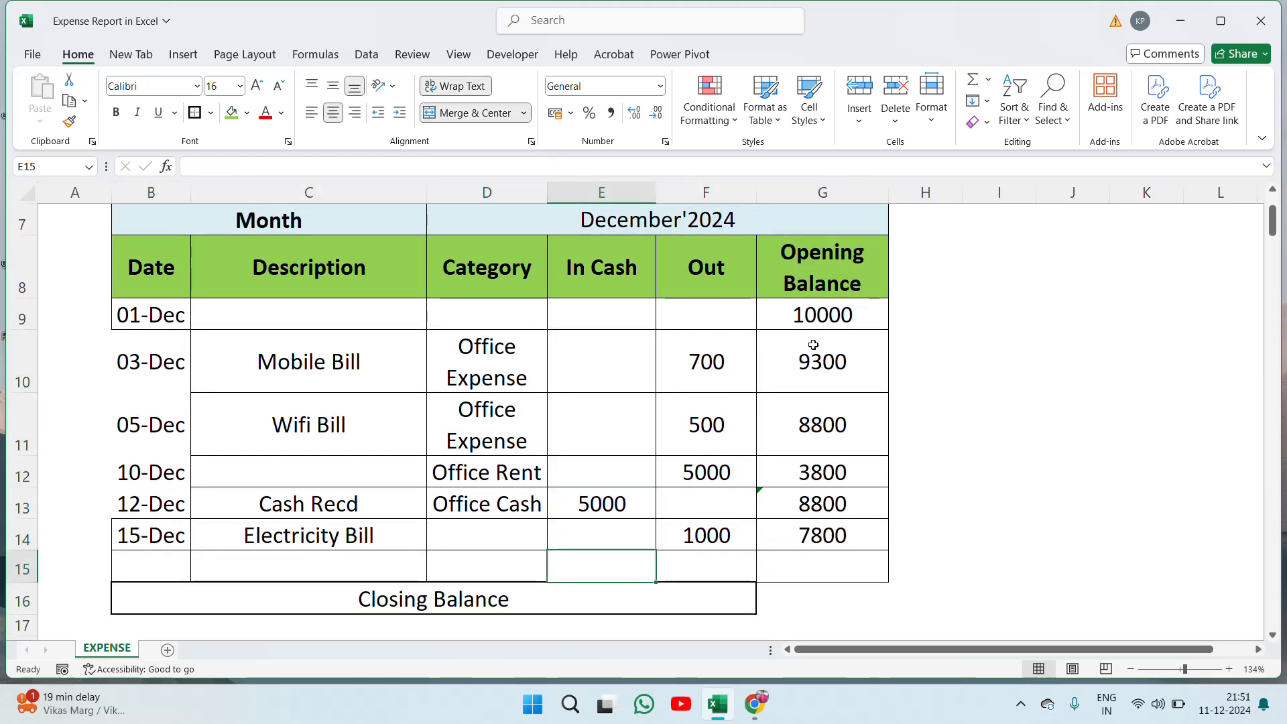
# Step: Merge and centre B15:D15 and enter "Total" as the row label
pyautogui.press('Left')
pyautogui.press('Left')
pyautogui.press('Left')
pyautogui.press('Right')
pyautogui.press('Right')
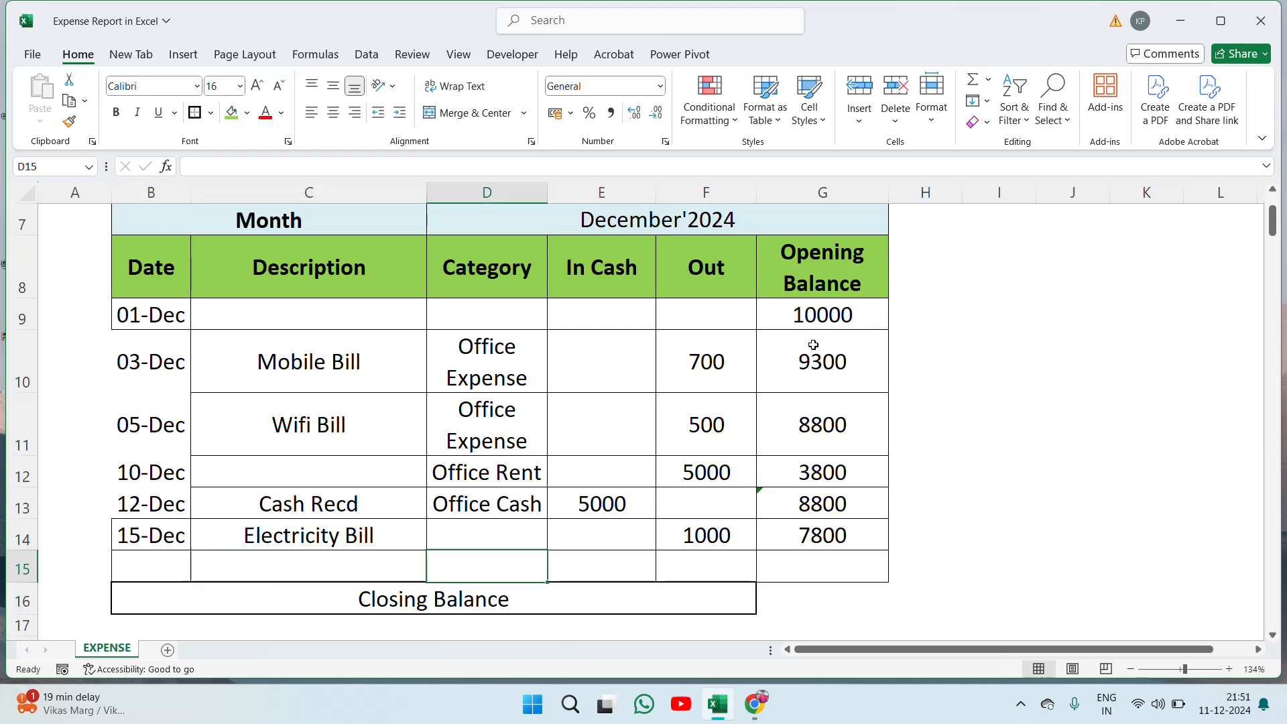
pyautogui.press('Left')
pyautogui.press('Left')
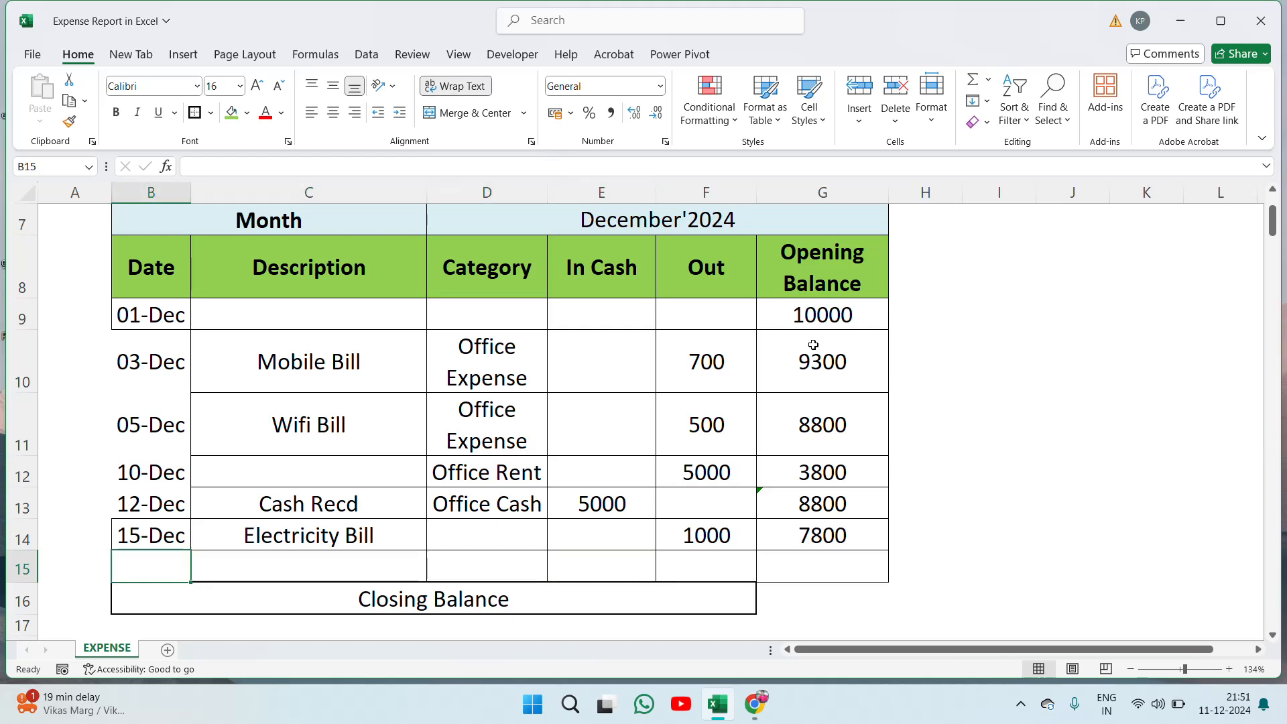
pyautogui.hotkey('shift', 'Right')
pyautogui.hotkey('shift', 'Right')
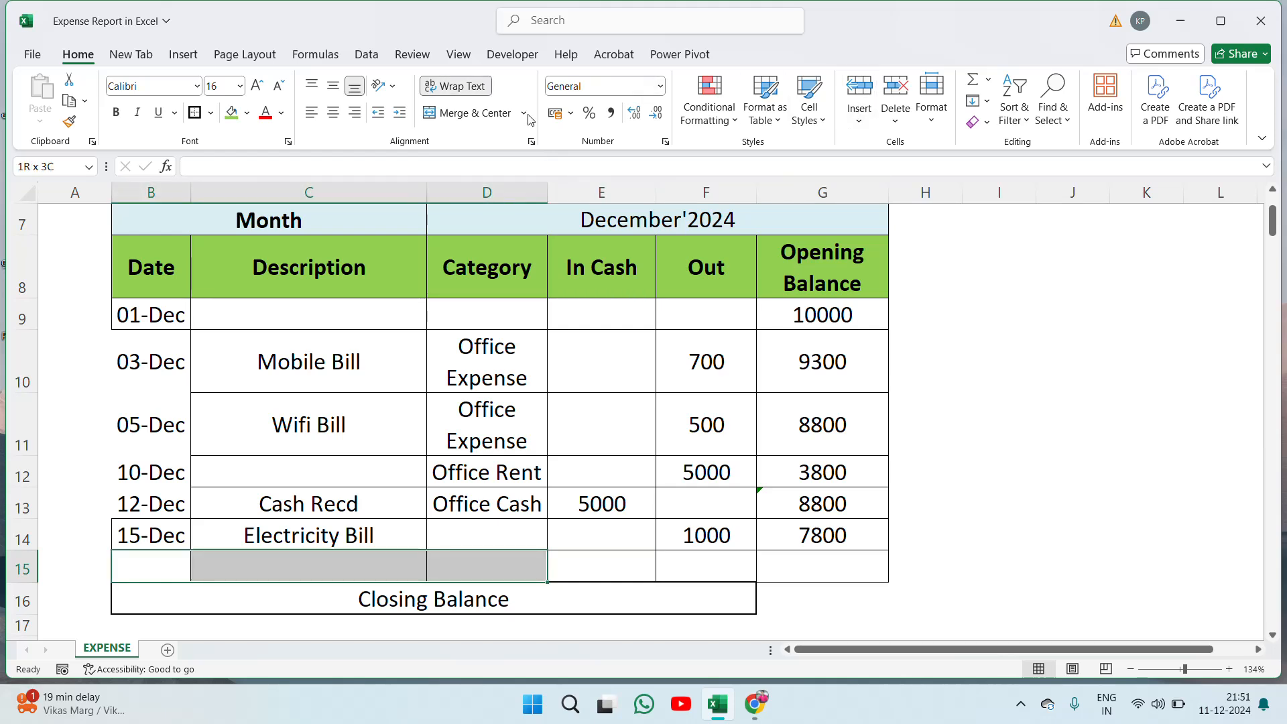
pyautogui.click(469, 112)
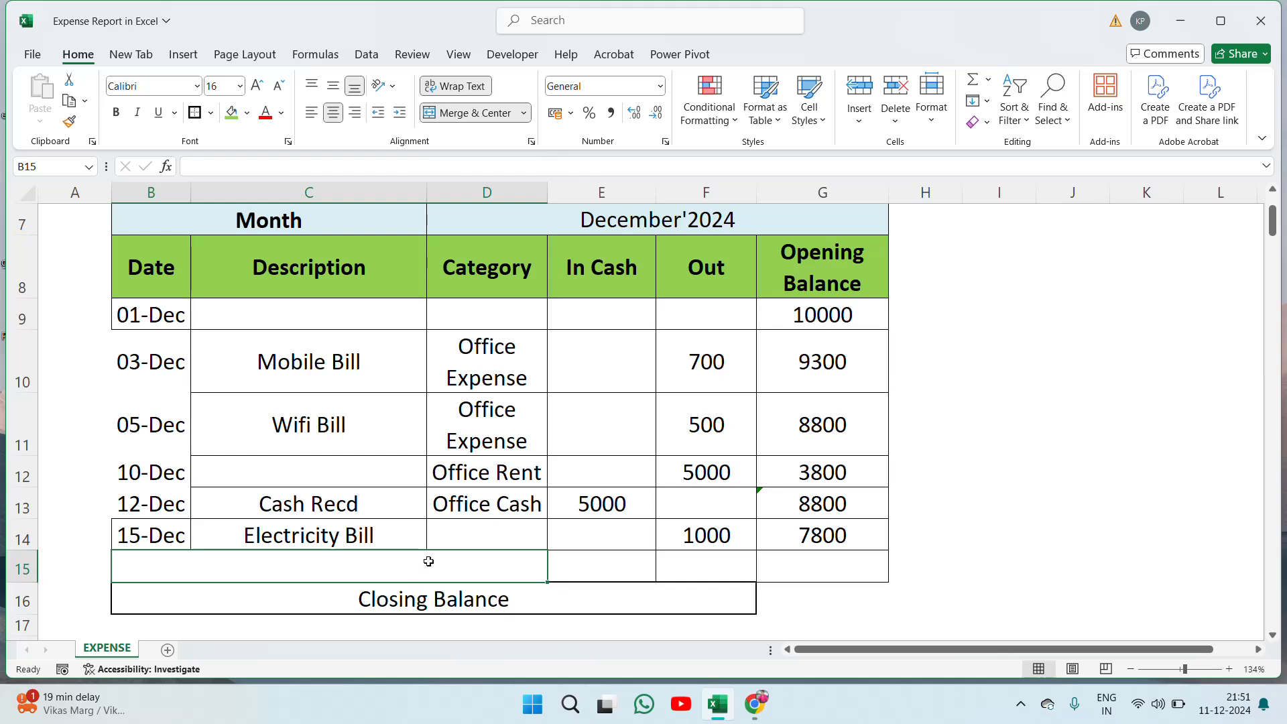
pyautogui.write('Total')
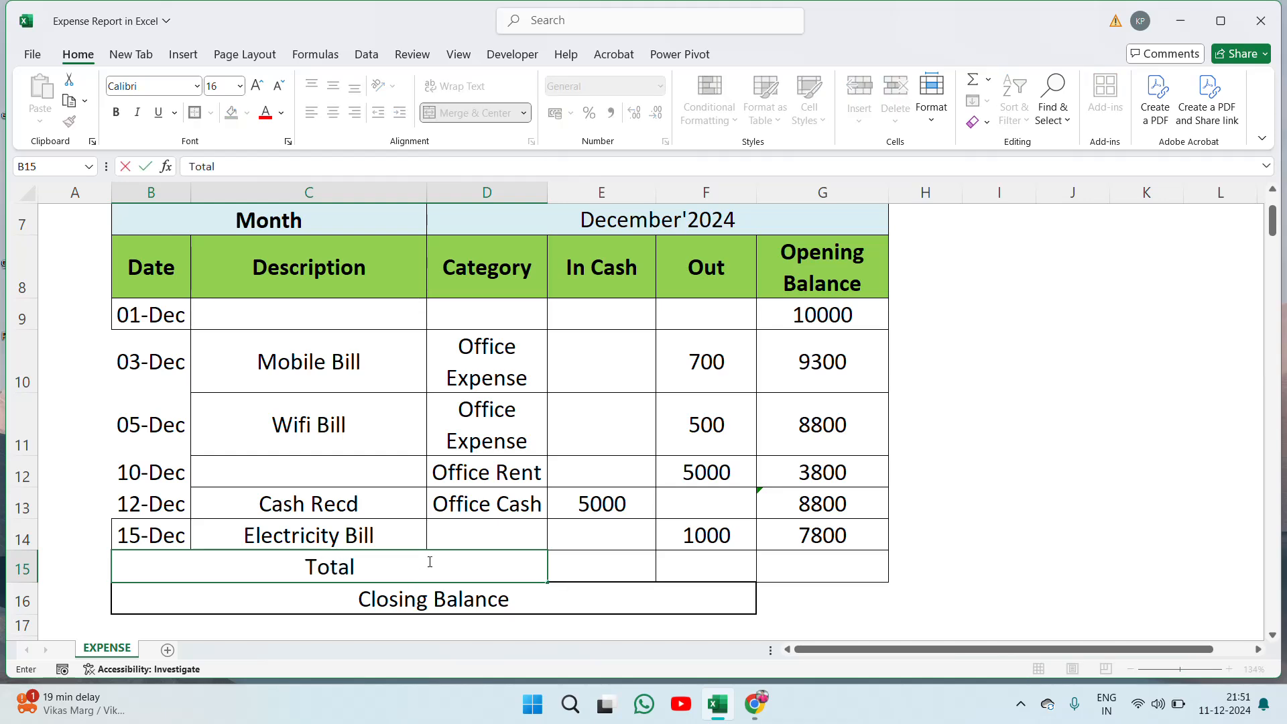
pyautogui.press('Return')
pyautogui.click(429, 561)
# Step: Total the In Cash column in E15 with =SUM(E9:E14) and centre the result
pyautogui.click(618, 557)
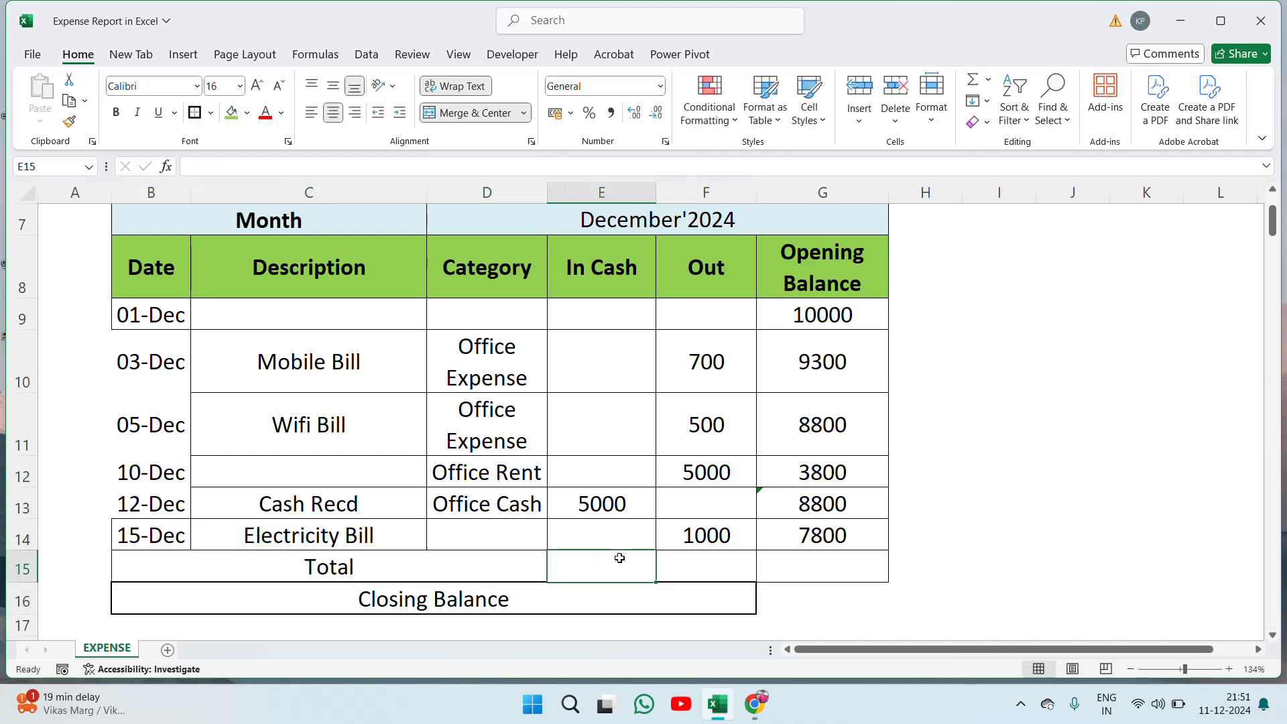
pyautogui.write('=sum')
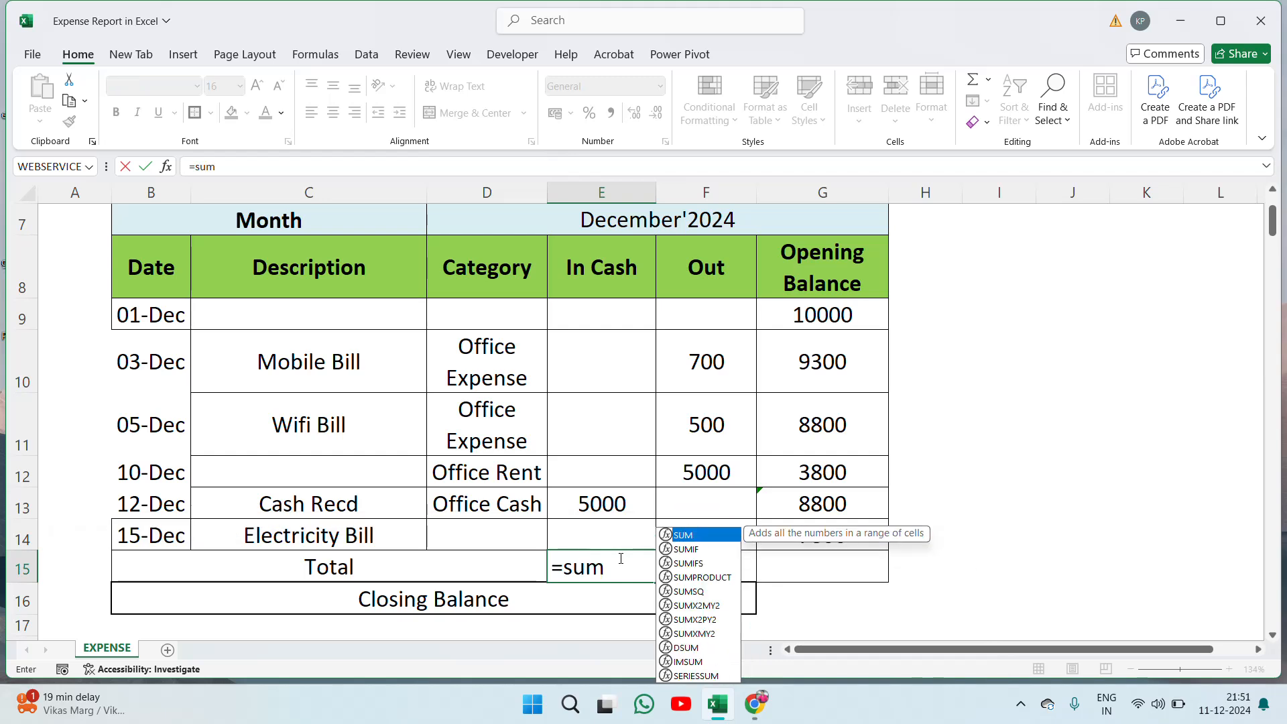
pyautogui.press('Tab')
pyautogui.press('Up')
pyautogui.press('Up')
pyautogui.press('Up')
pyautogui.press('Up')
pyautogui.press('Up')
pyautogui.press('Up')
pyautogui.press('Up')
pyautogui.press('Down')
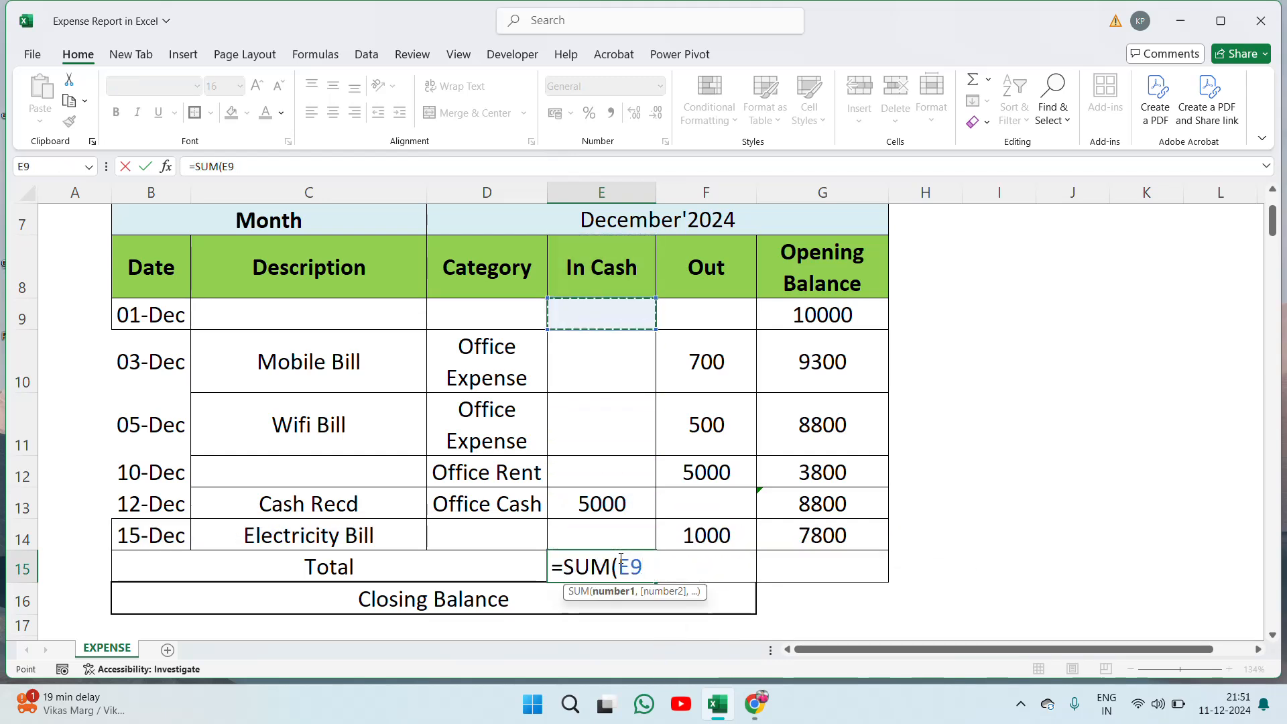
pyautogui.hotkey('shift', 'Down')
pyautogui.hotkey('shift', 'Down')
pyautogui.hotkey('shift', 'Down')
pyautogui.hotkey('shift', 'Down')
pyautogui.hotkey('shift', 'Down')
pyautogui.hotkey('ctrl', 'Return')
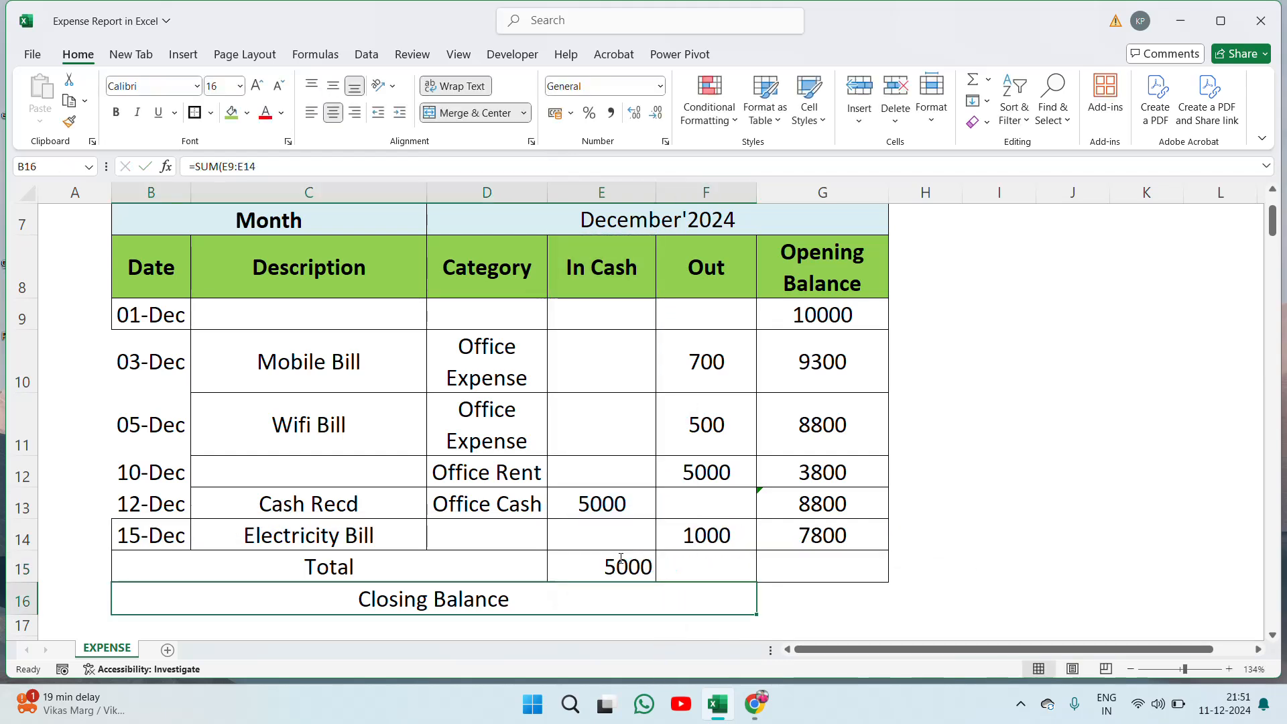
pyautogui.click(334, 115)
pyautogui.click(736, 565)
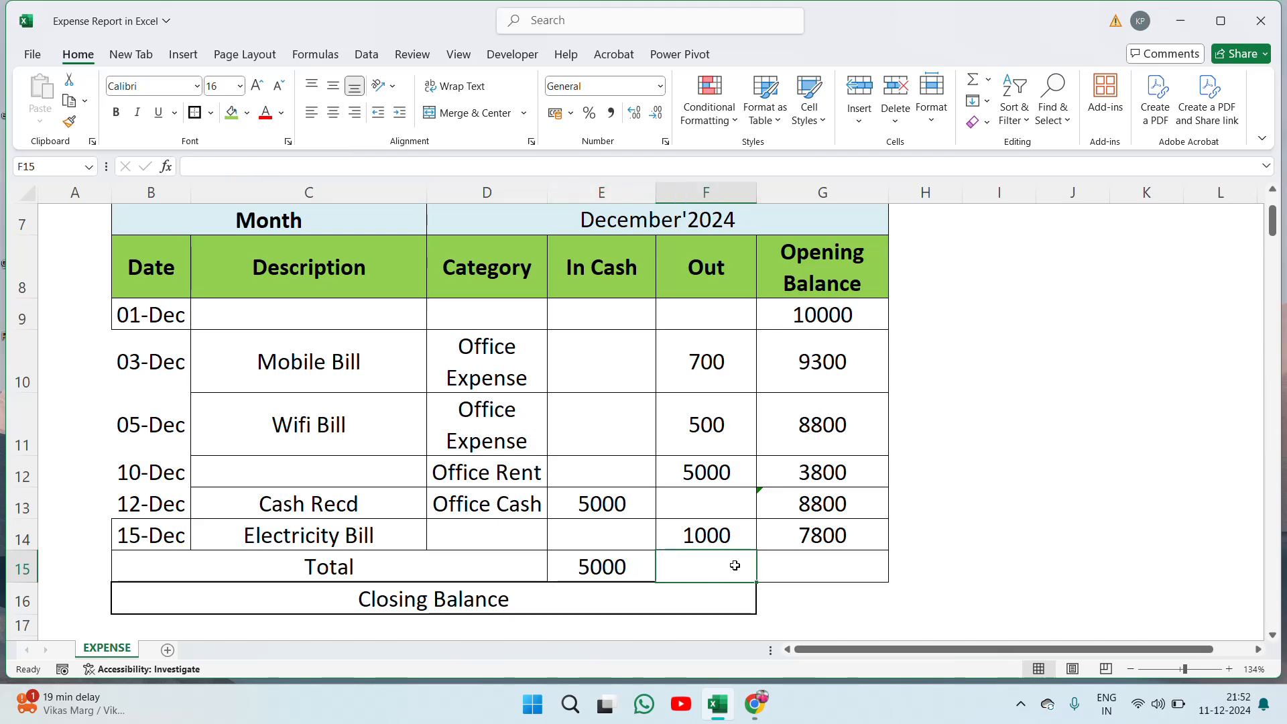
pyautogui.write('=')
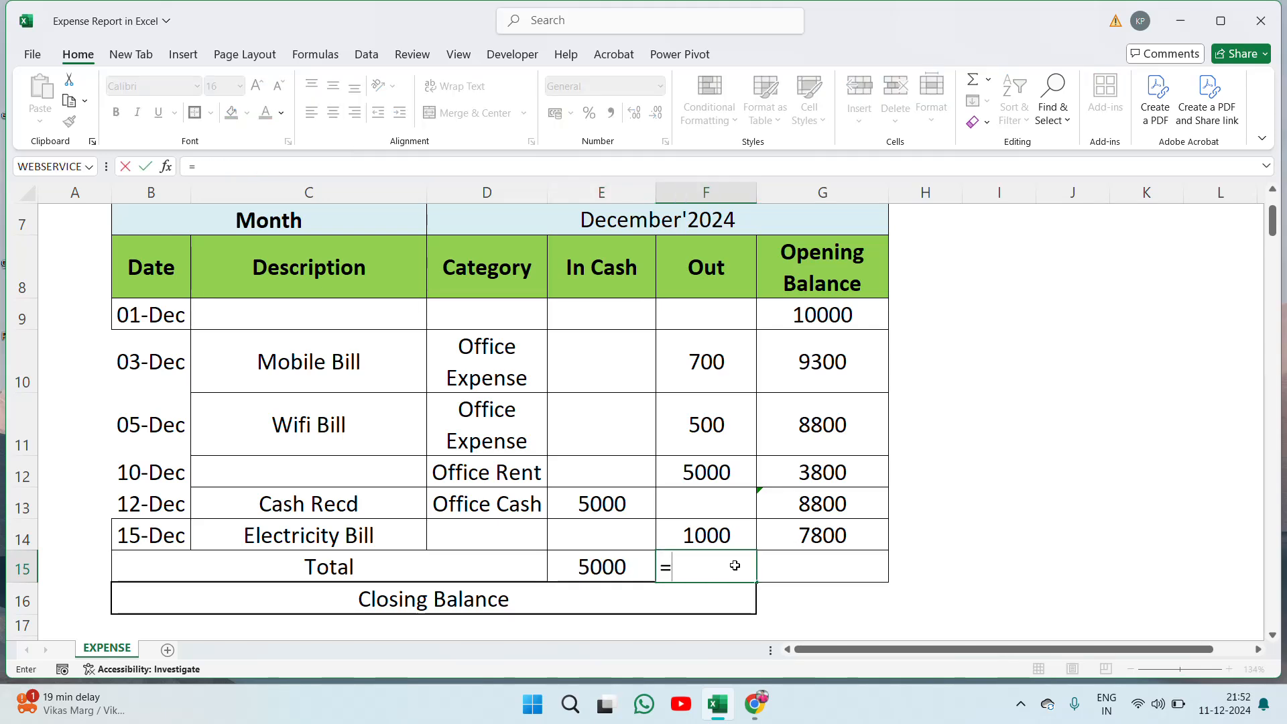
pyautogui.press('Left')
pyautogui.press('Escape')
# Step: Copy the In Cash total formula from E15 into F15 to total the Out column
pyautogui.press('Left')
pyautogui.hotkey('ctrl', 'c')
pyautogui.press('Right')
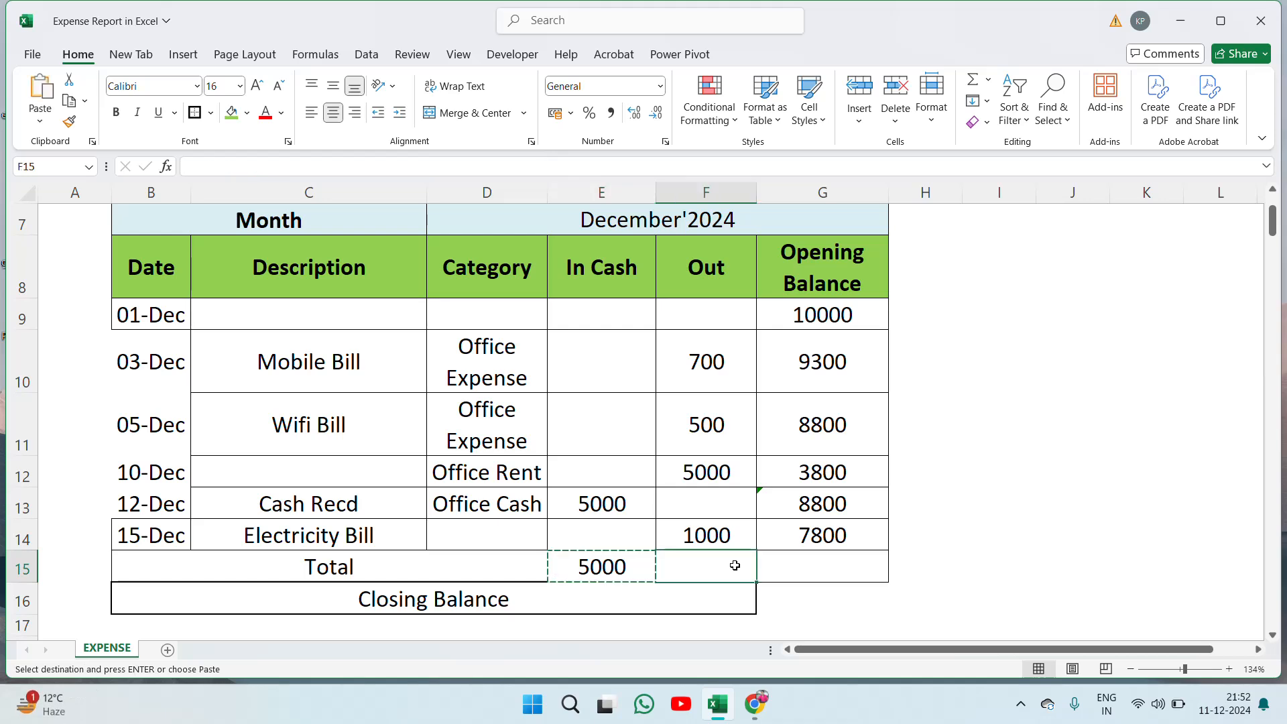
pyautogui.hotkey('ctrl', 'v')
pyautogui.press('Escape')
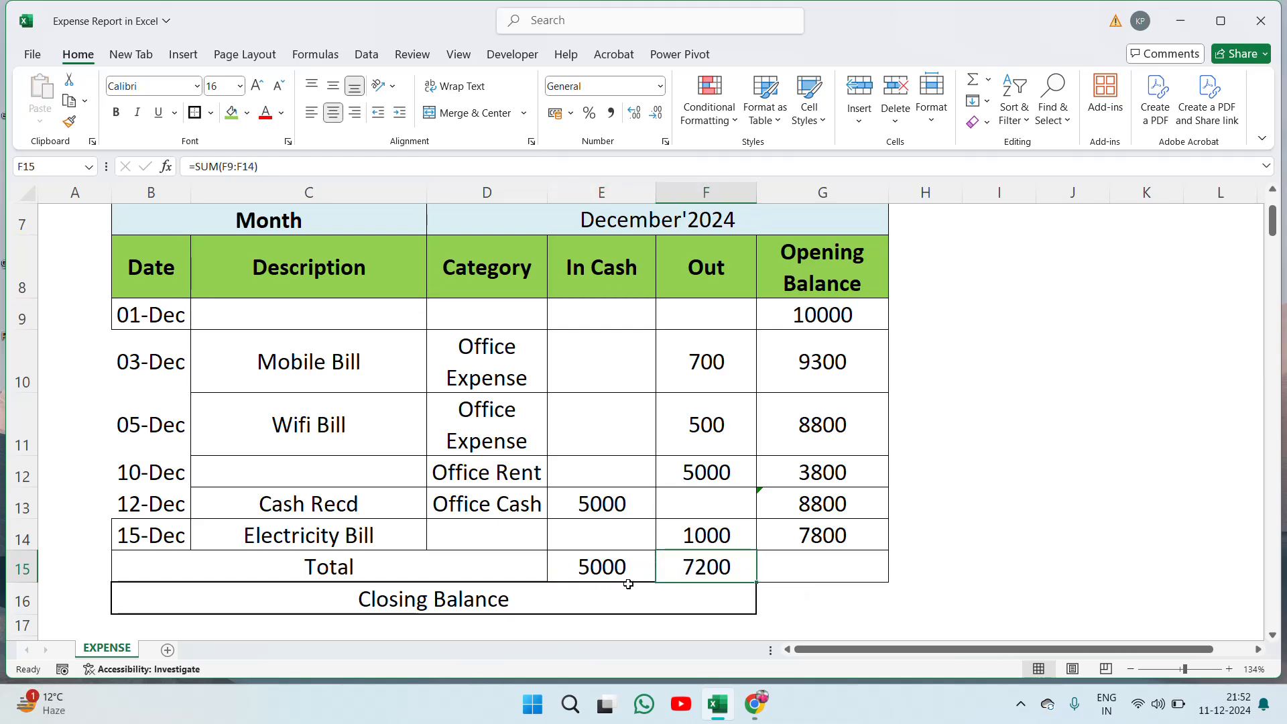
# Step: Examine the opening balance in G9, the In Cash total in E15 and the running balances down to G14
pyautogui.click(803, 320)
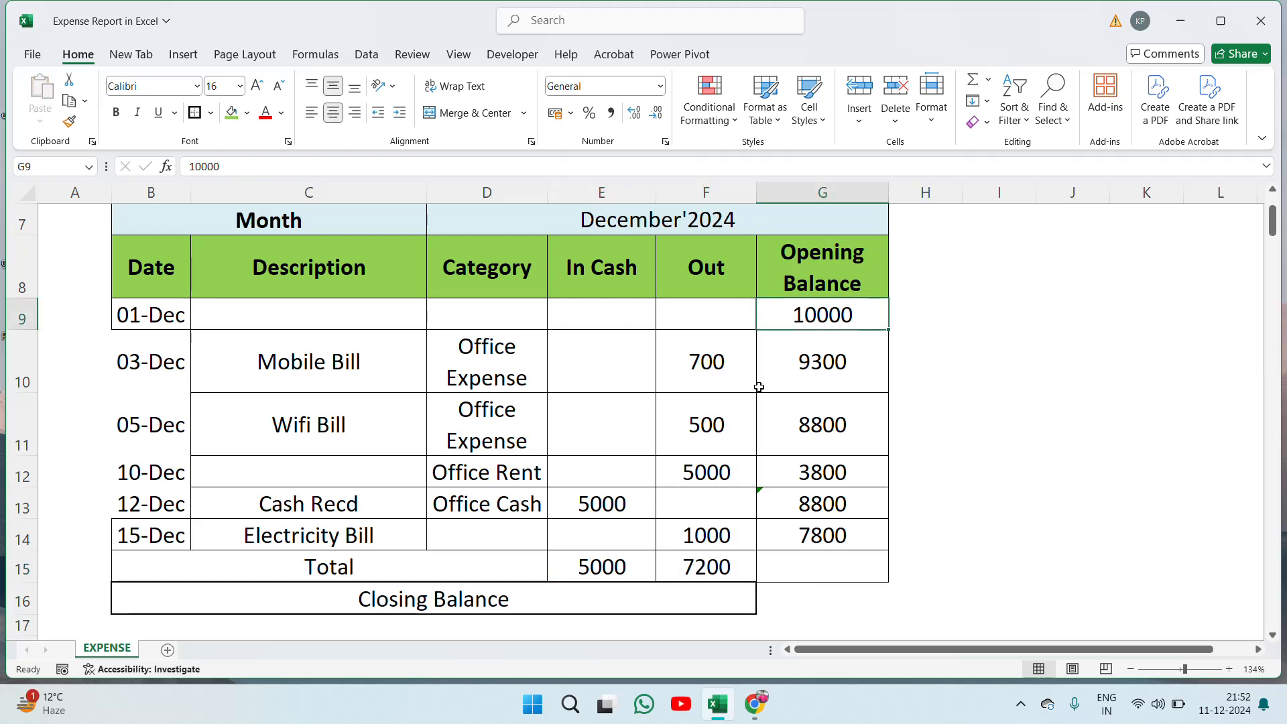
pyautogui.press('Down')
pyautogui.press('Up')
pyautogui.press('Down')
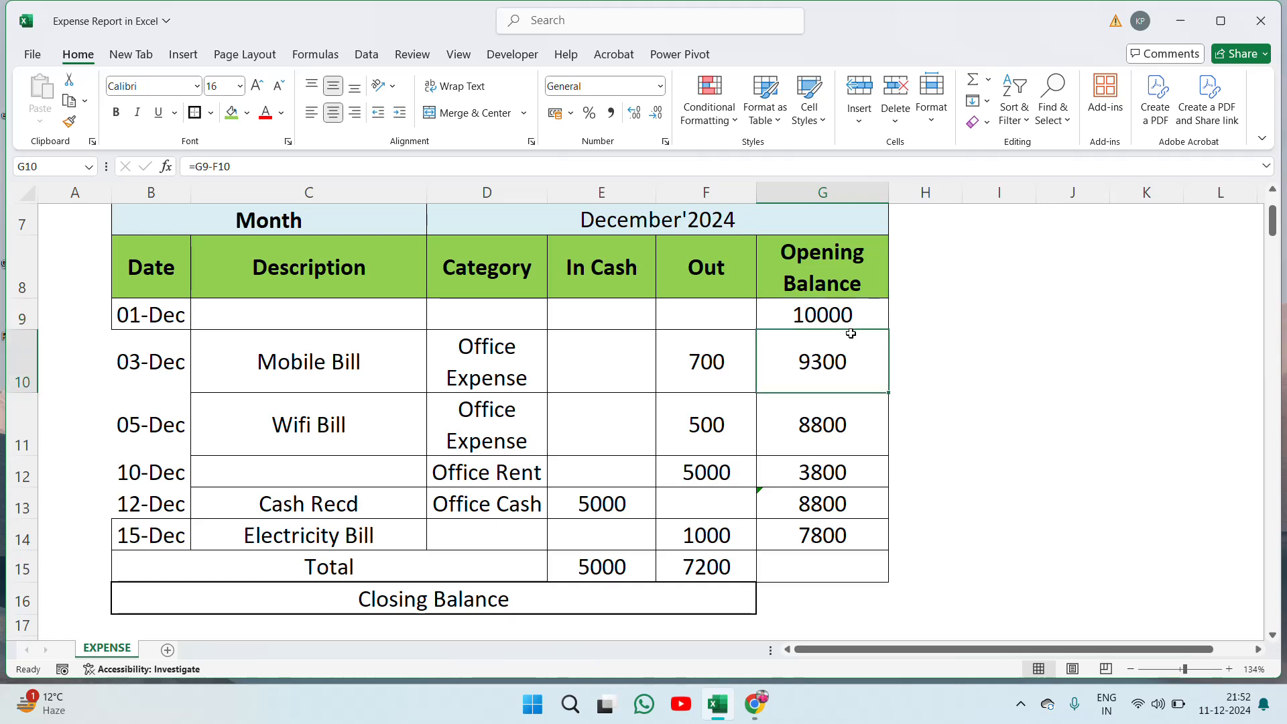
pyautogui.press('Down')
pyautogui.press('Left')
pyautogui.press('Down')
pyautogui.press('Down')
pyautogui.press('Down')
pyautogui.press('Down')
pyautogui.press('Left')
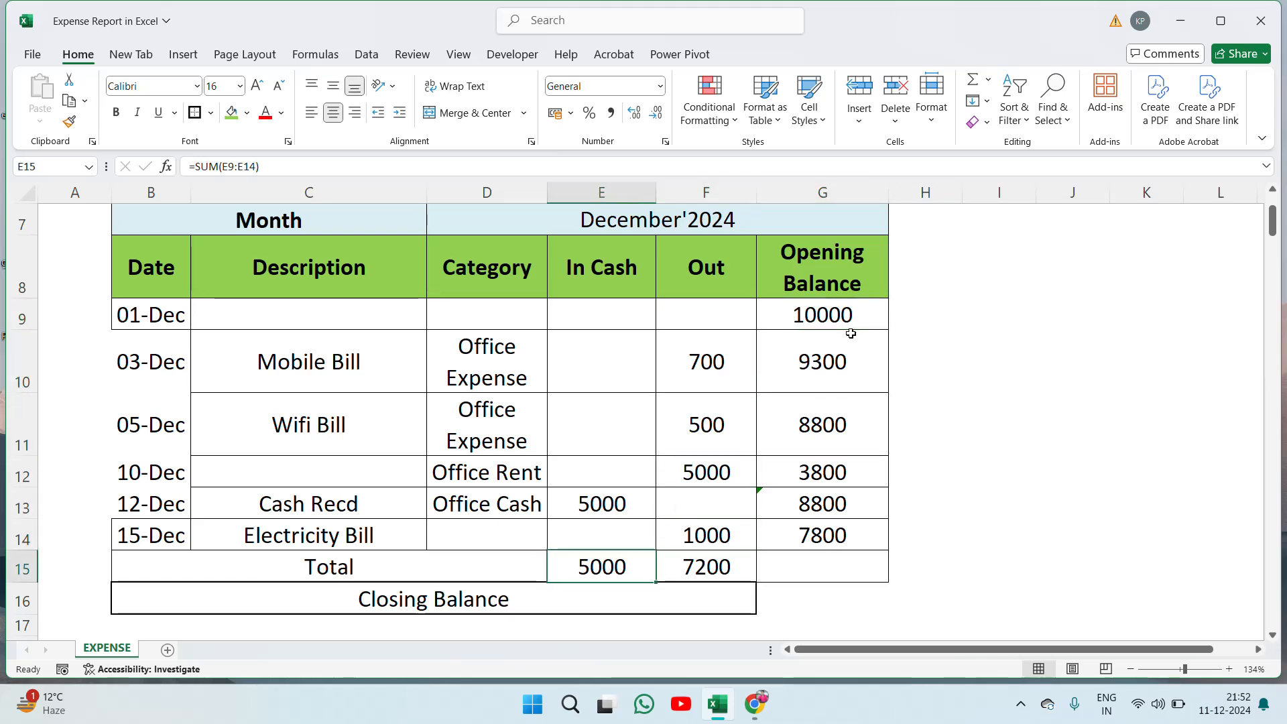
pyautogui.press('Up')
pyautogui.press('Up')
pyautogui.press('Up')
pyautogui.press('Up')
pyautogui.press('Up')
pyautogui.press('Up')
pyautogui.press('Right')
pyautogui.press('Right')
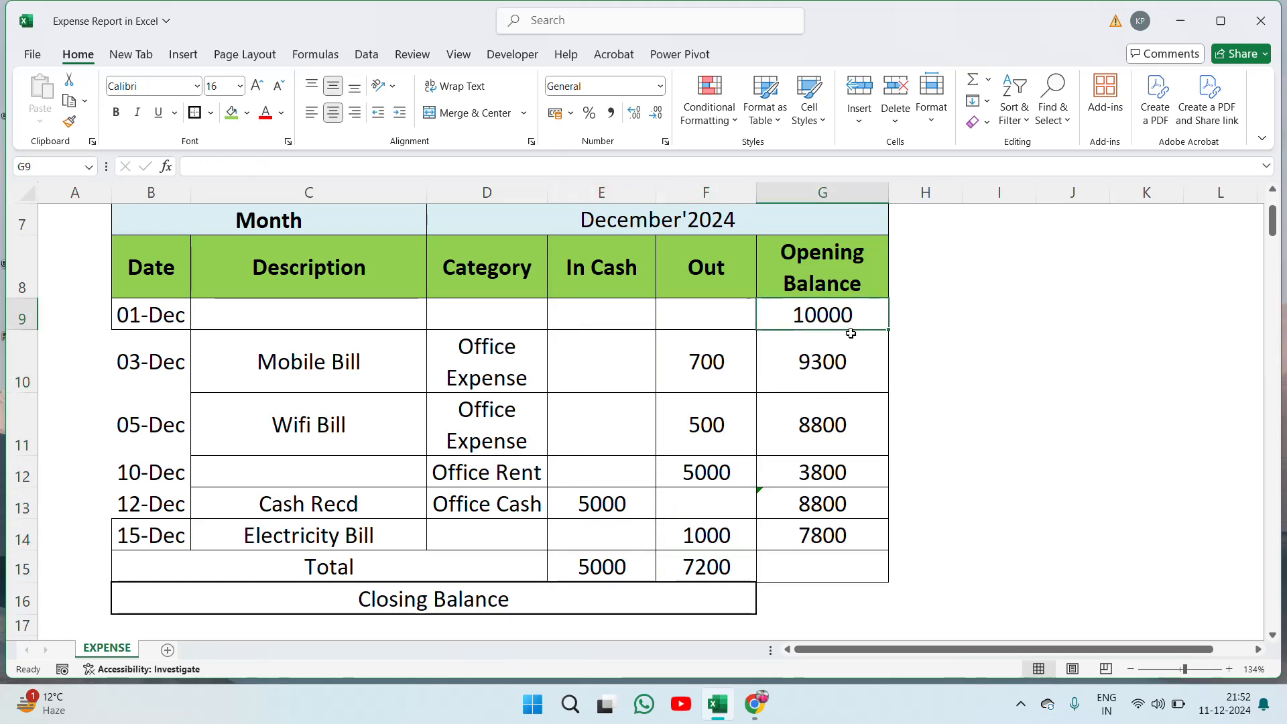
pyautogui.press('Down')
pyautogui.press('Down')
pyautogui.press('Down')
pyautogui.press('Down')
pyautogui.press('Down')
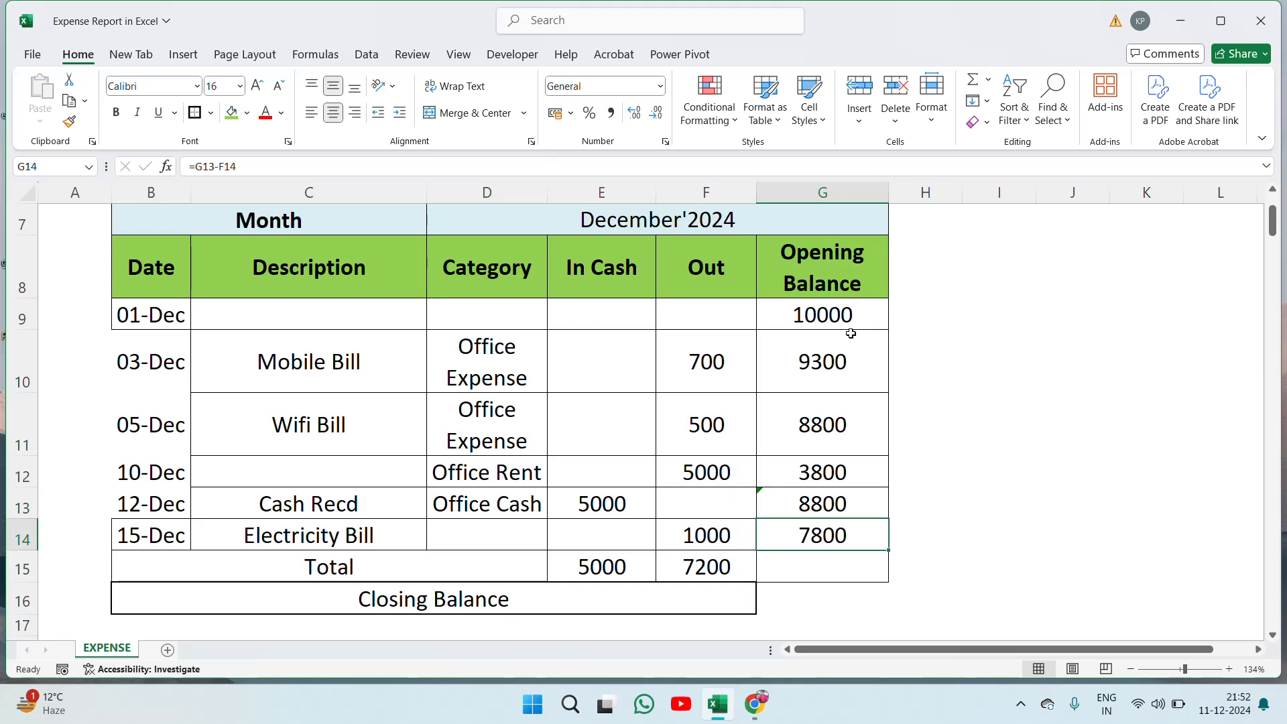
# Step: Calculate the Total row's balance in G15 with =G9+E15-F15 and centre the result
pyautogui.press('Down')
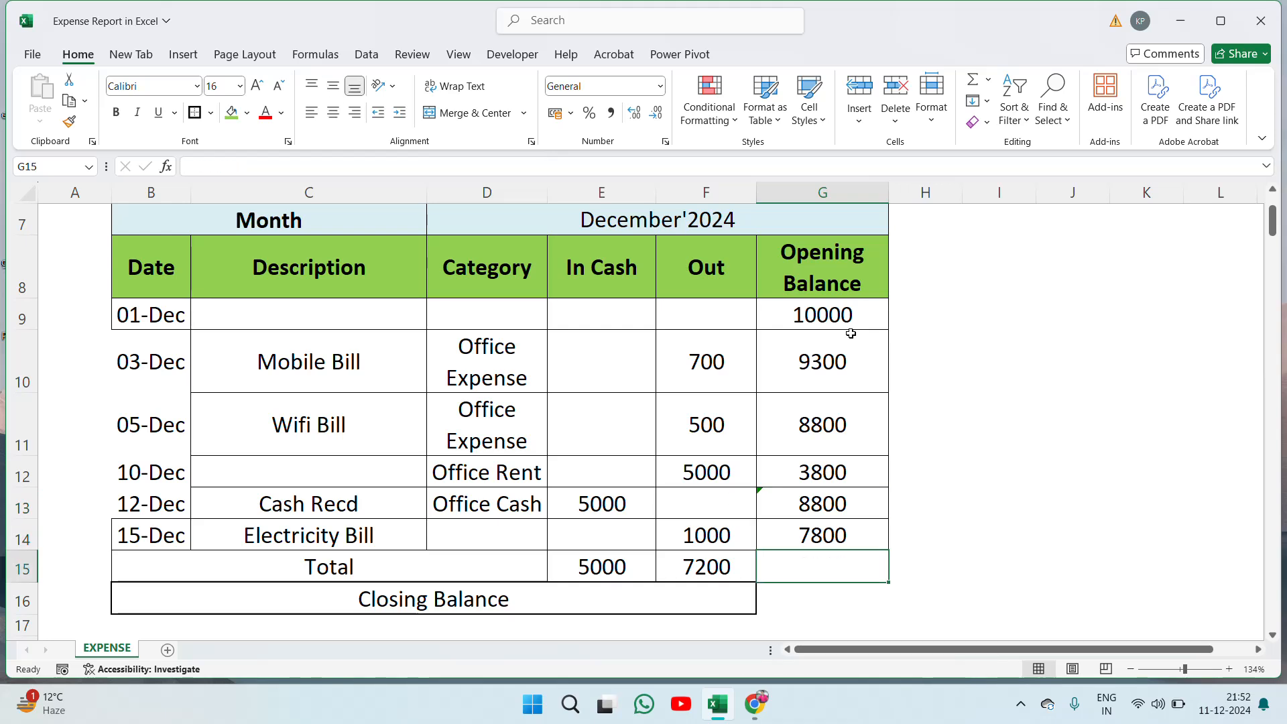
pyautogui.write('=')
pyautogui.press('Up')
pyautogui.press('Up')
pyautogui.press('Up')
pyautogui.press('Up')
pyautogui.press('Up')
pyautogui.press('Up')
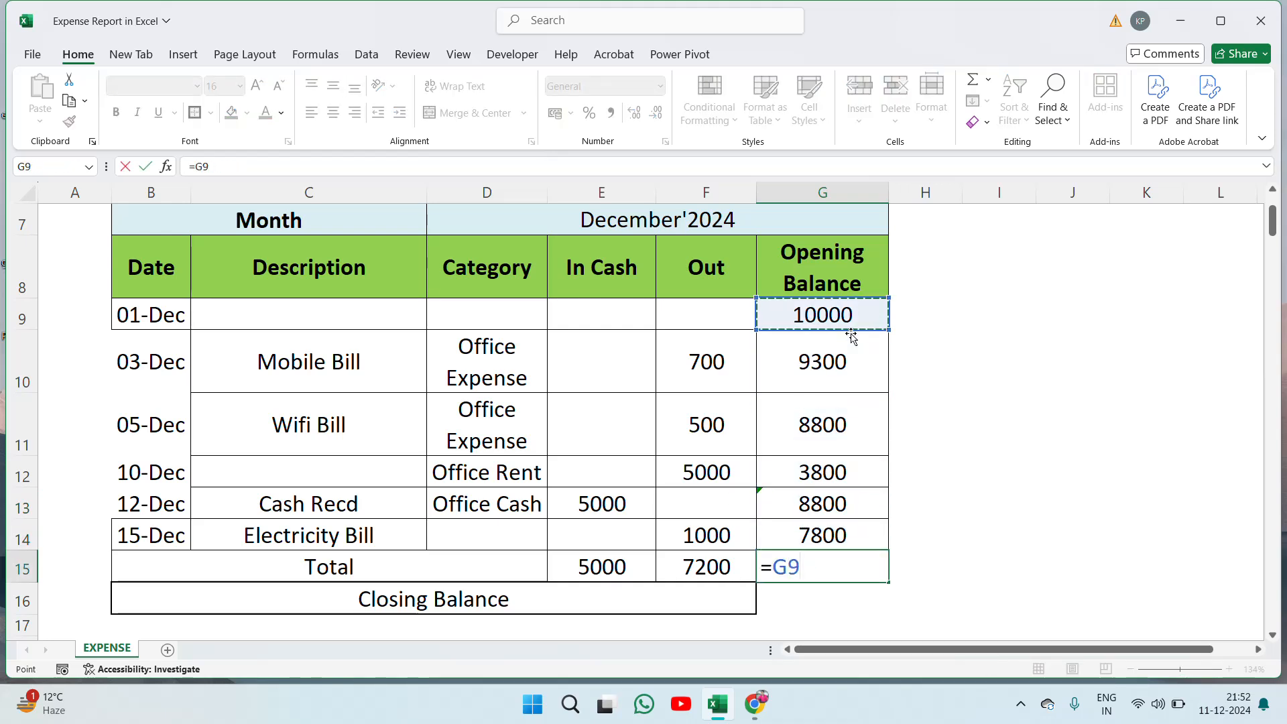
pyautogui.write('+')
pyautogui.press('Left')
pyautogui.press('Left')
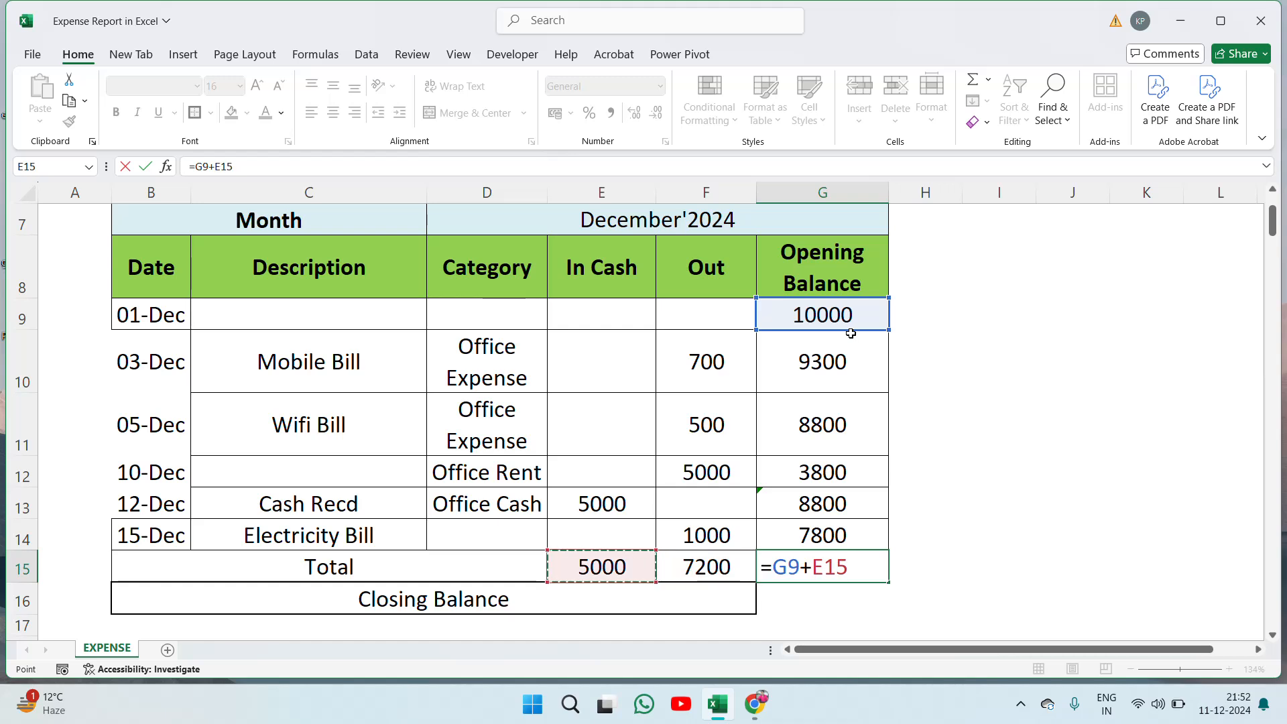
pyautogui.write('-')
pyautogui.press('Left')
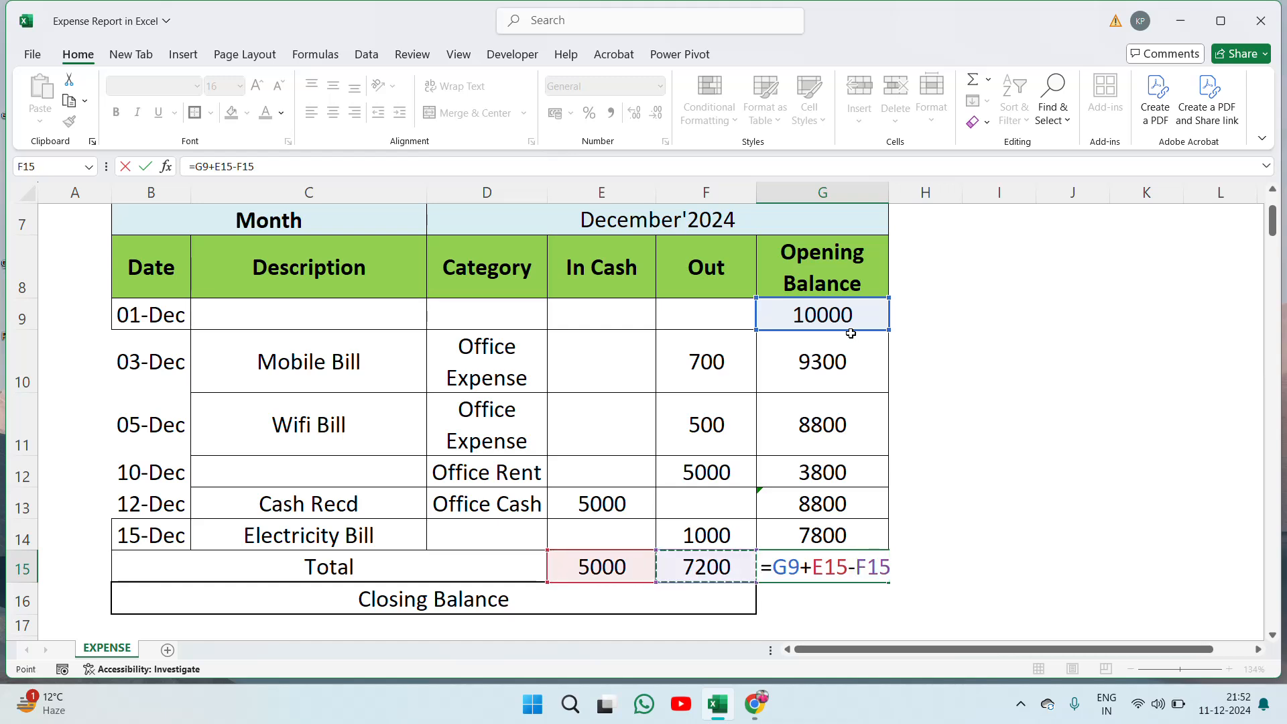
pyautogui.hotkey('ctrl', 'Return')
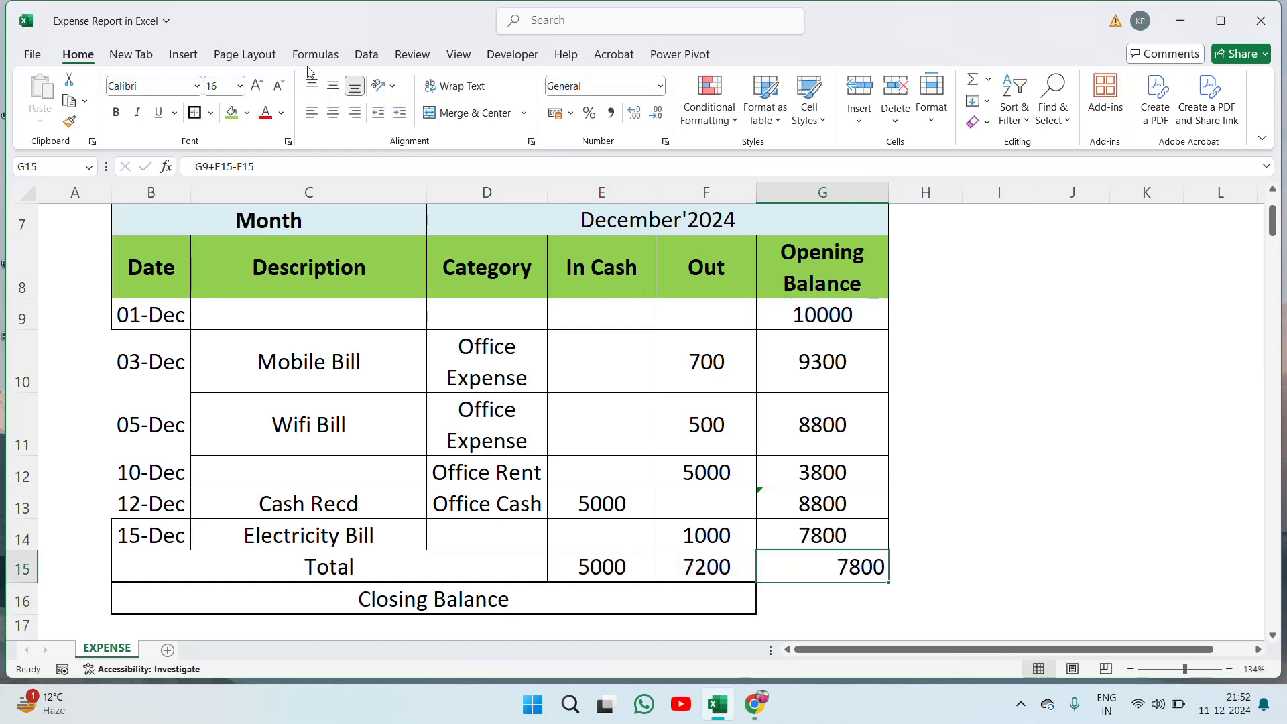
pyautogui.click(333, 114)
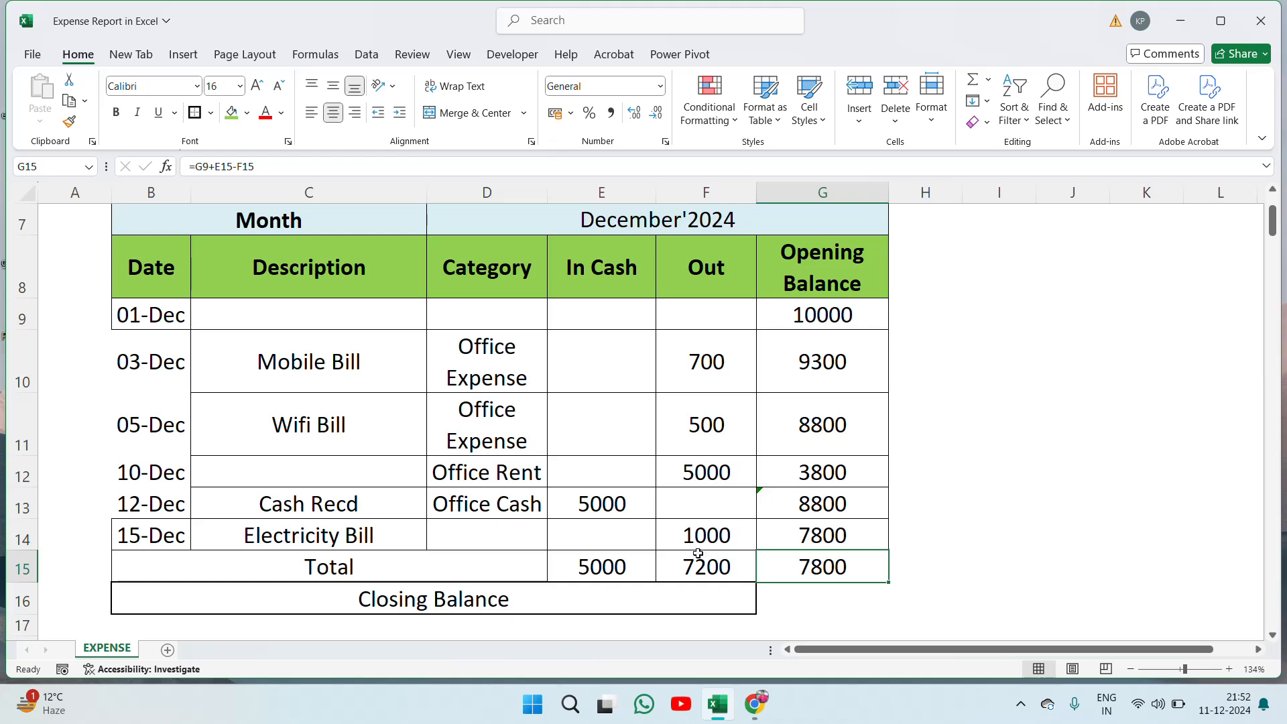
# Step: Check the balance in G15 against the running balance in G14, the row 15 totals and the opening balance in G9
pyautogui.press('Left')
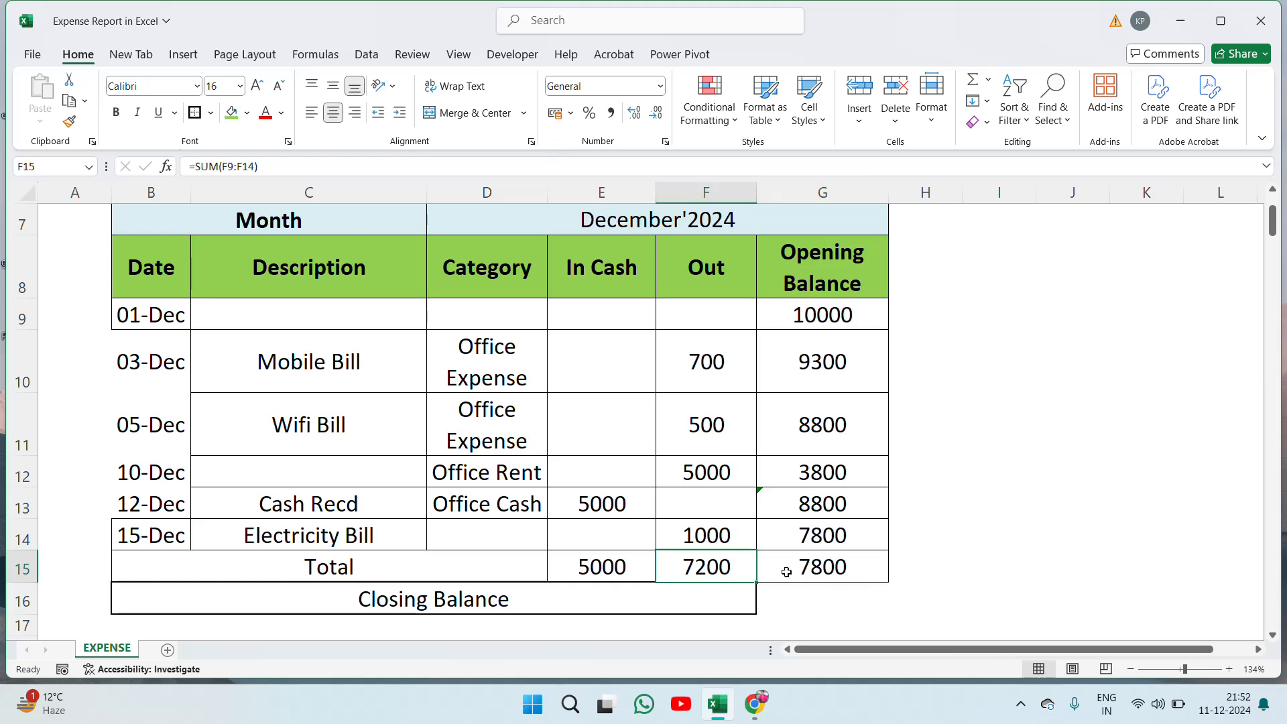
pyautogui.press('Left')
pyautogui.press('Left')
pyautogui.press('Right')
pyautogui.press('Right')
pyautogui.press('Right')
pyautogui.press('Up')
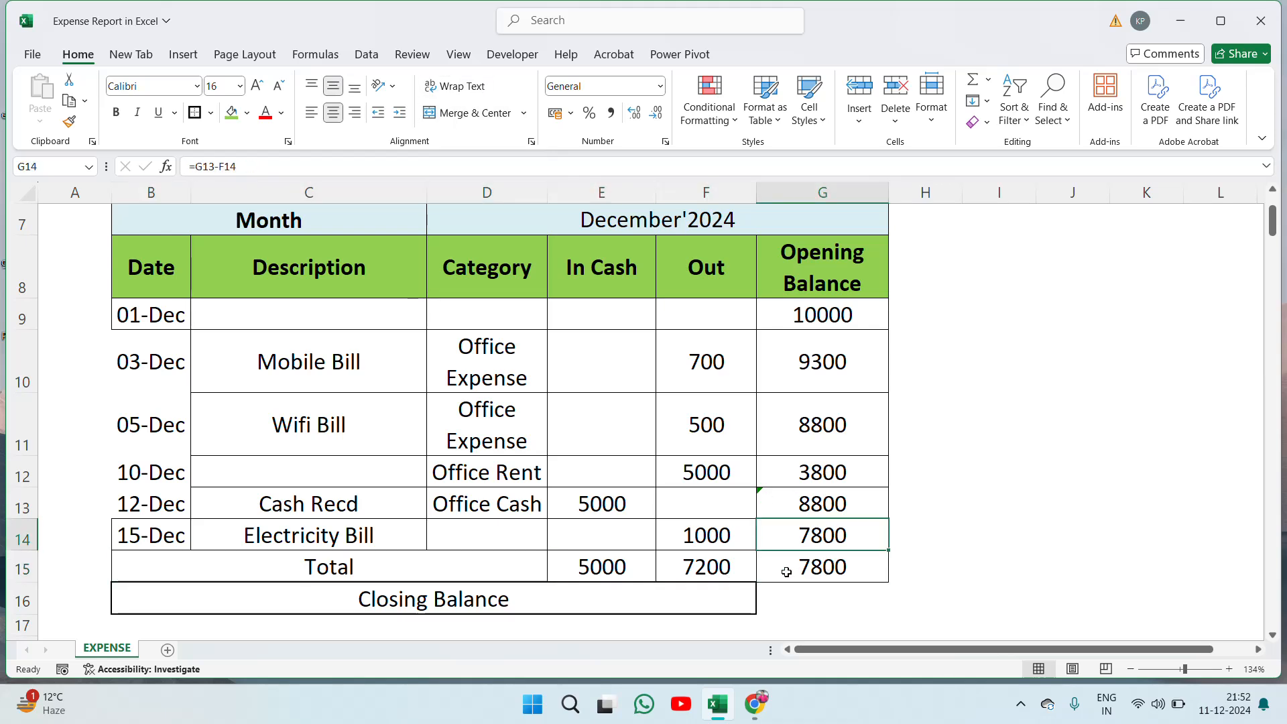
pyautogui.click(841, 571)
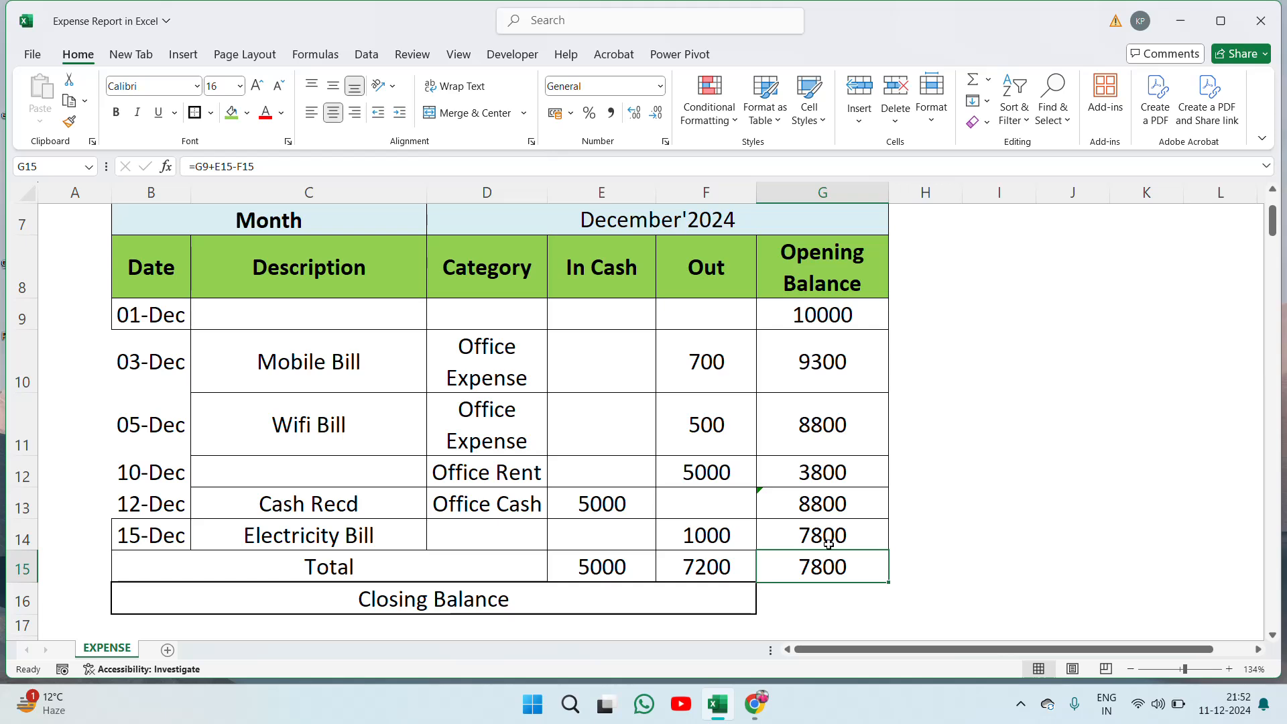
pyautogui.click(829, 546)
pyautogui.click(633, 571)
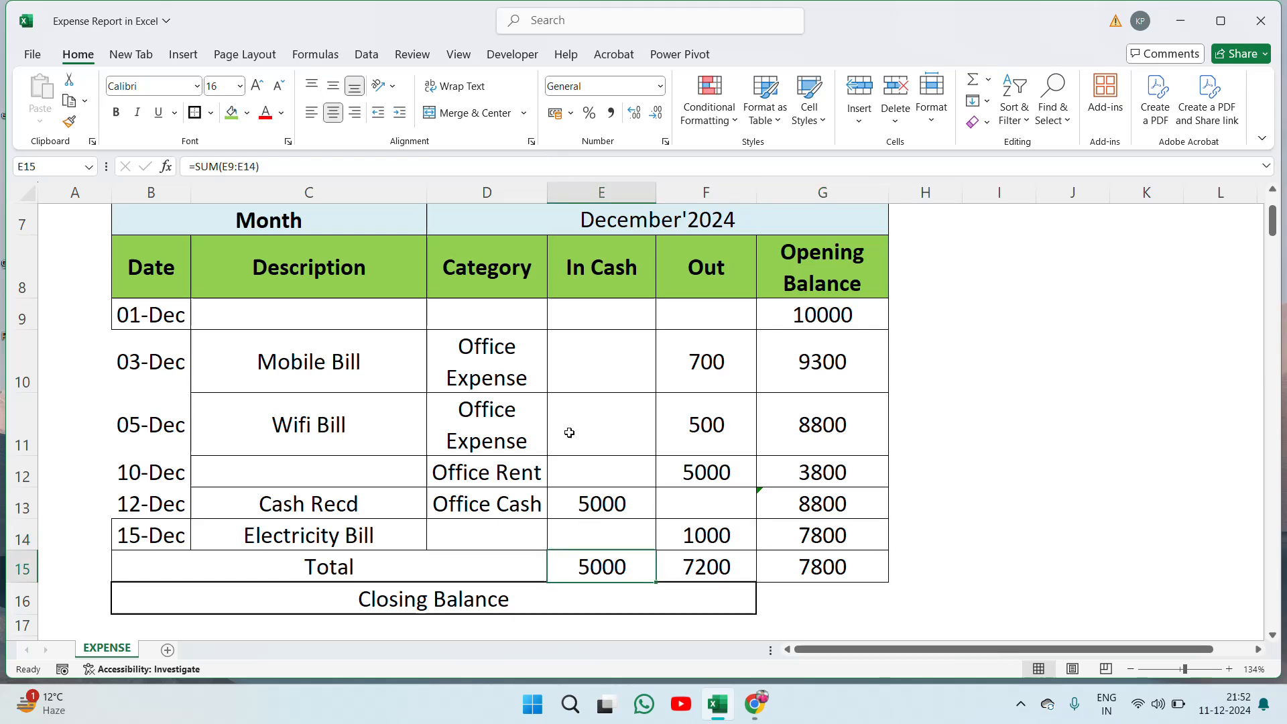
pyautogui.click(796, 315)
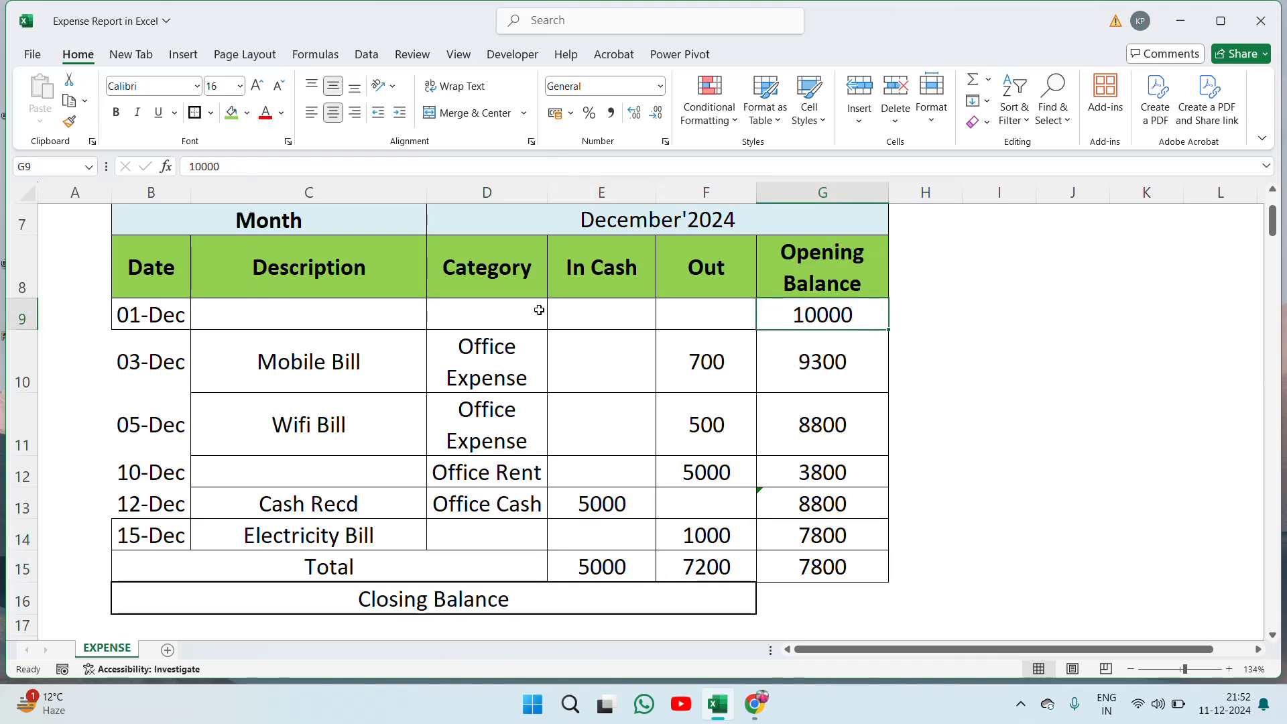
pyautogui.click(594, 573)
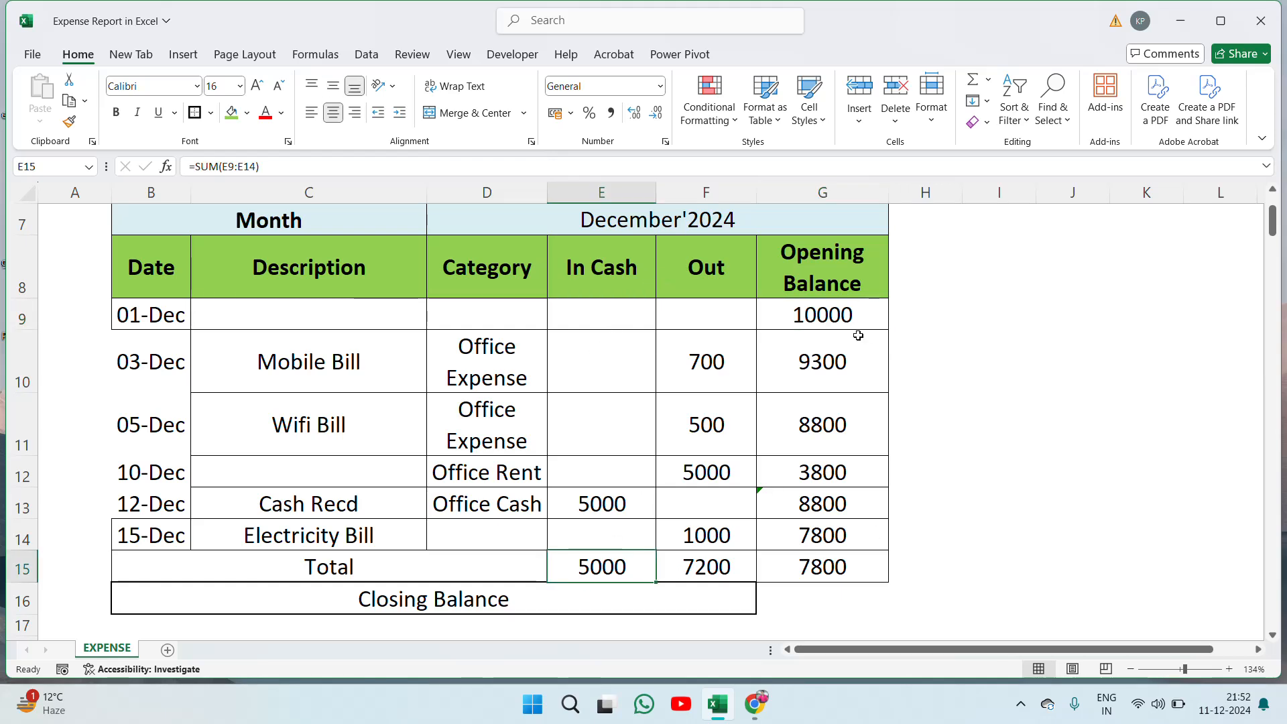
# Step: Make the Total row's balance in G15 bold, leaving the Total label's text as it is
pyautogui.click(818, 560)
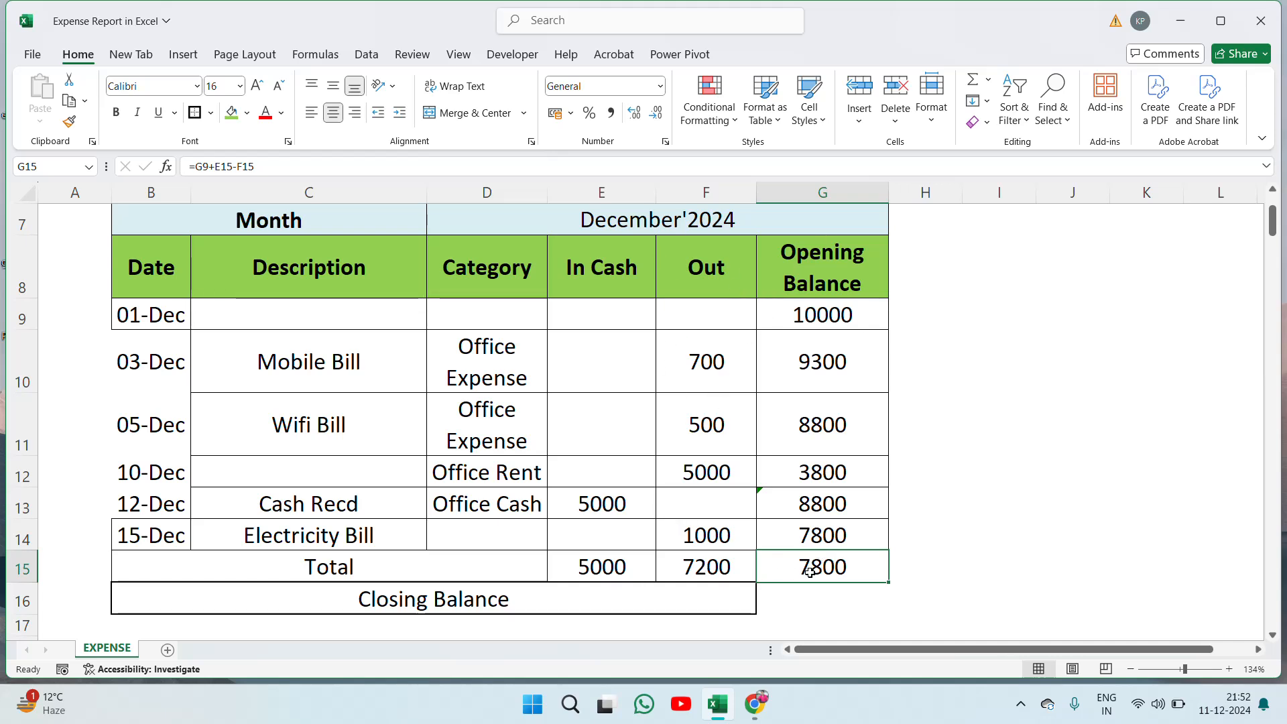
pyautogui.click(116, 113)
pyautogui.doubleClick(347, 564)
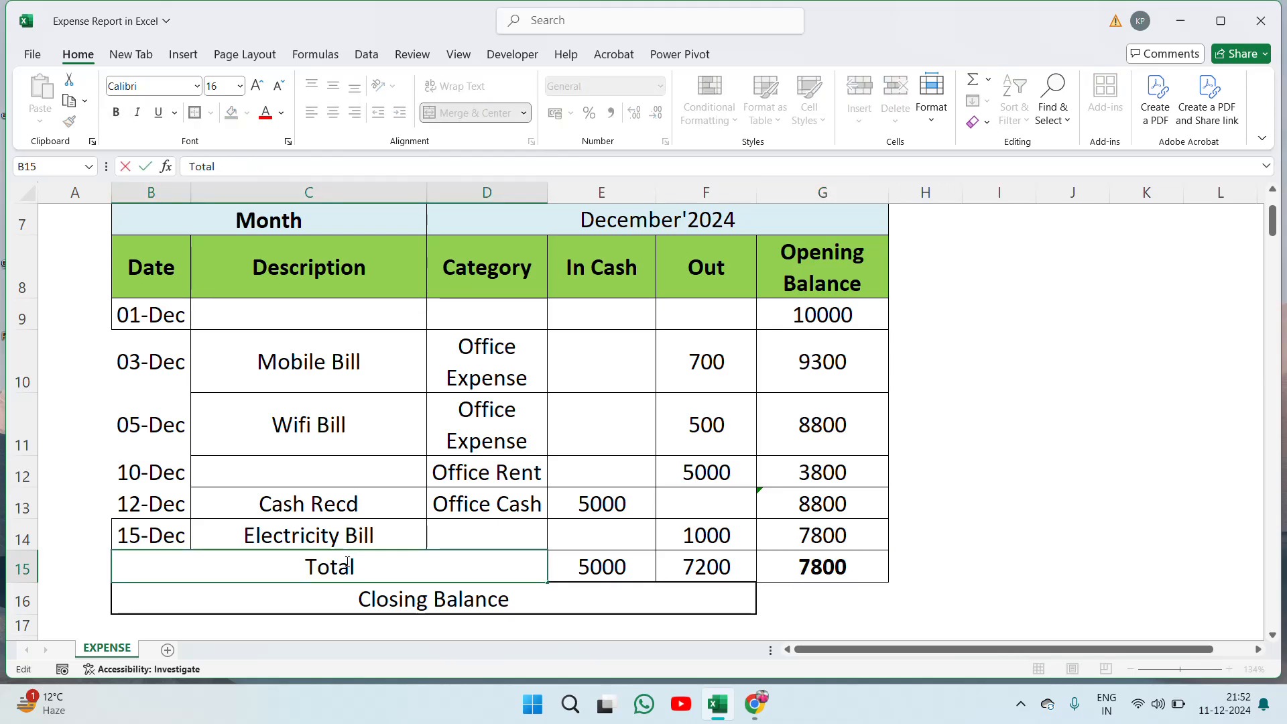
pyautogui.press('Return')
# Step: Enter =G15 as the Closing Balance amount in G16, centred at font size 16
pyautogui.press('Tab')
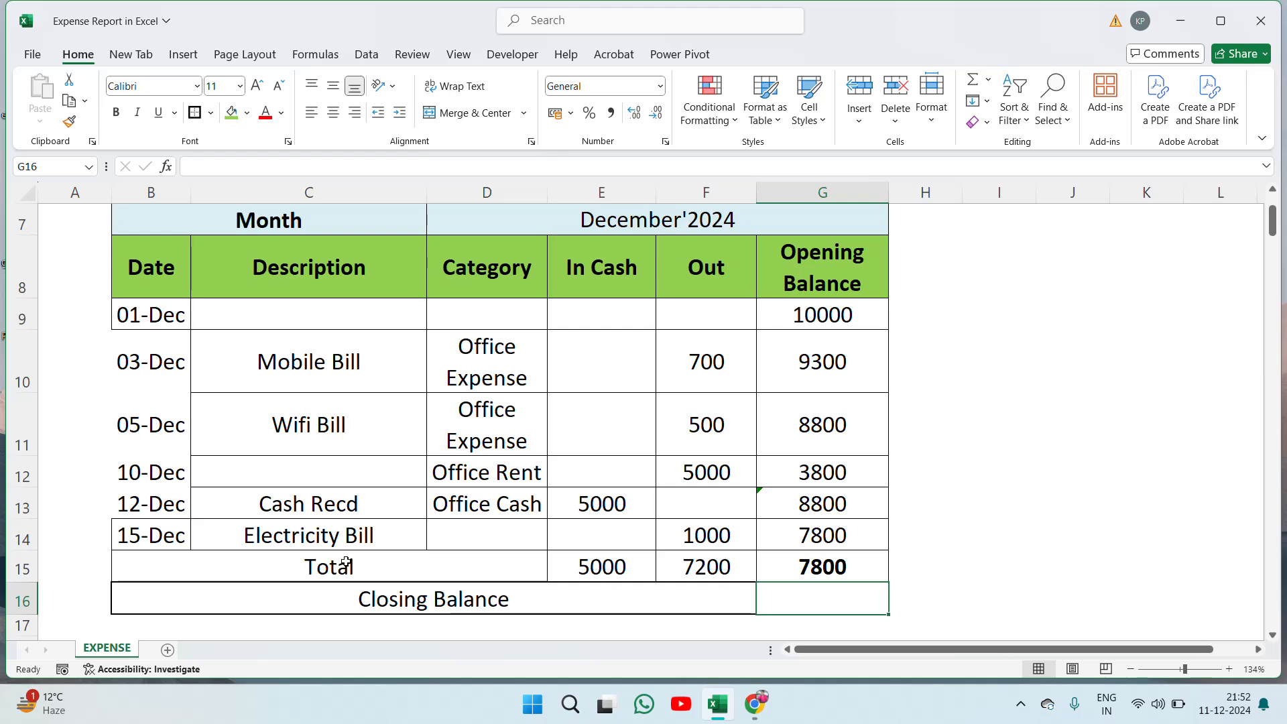
pyautogui.write('=G15')
pyautogui.hotkey('ctrl', 'Return')
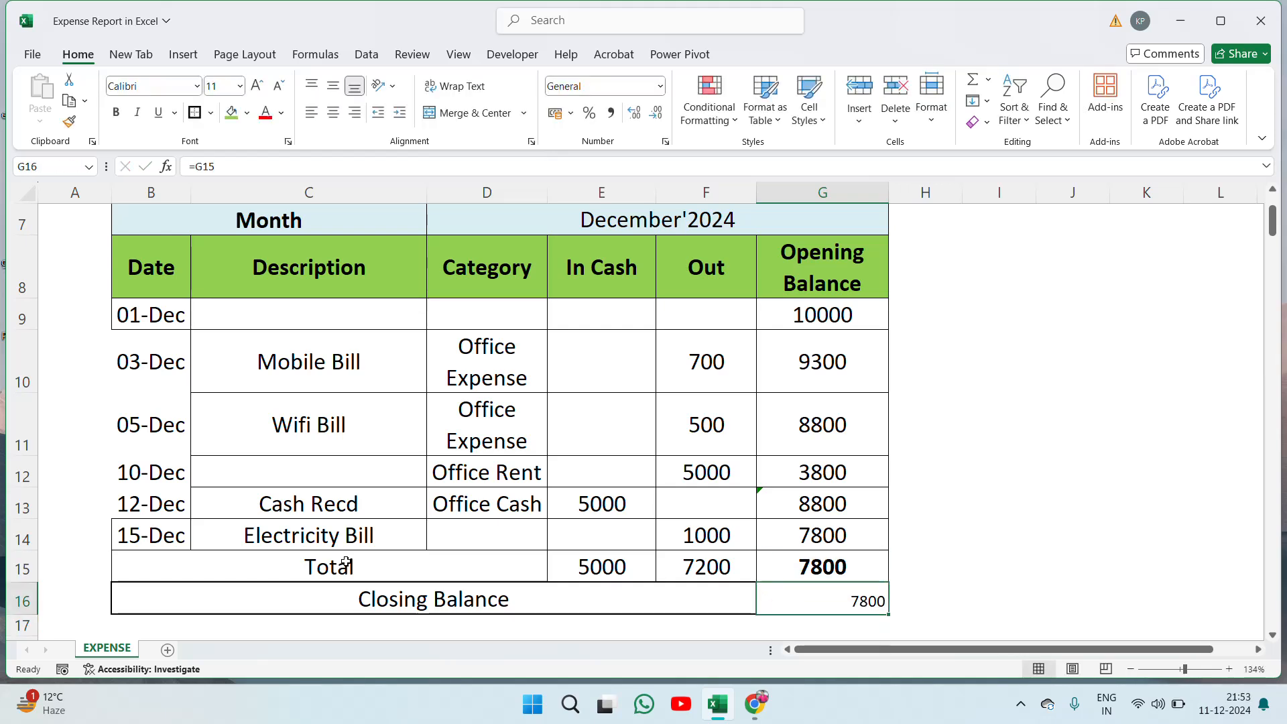
pyautogui.click(333, 112)
pyautogui.write('16')
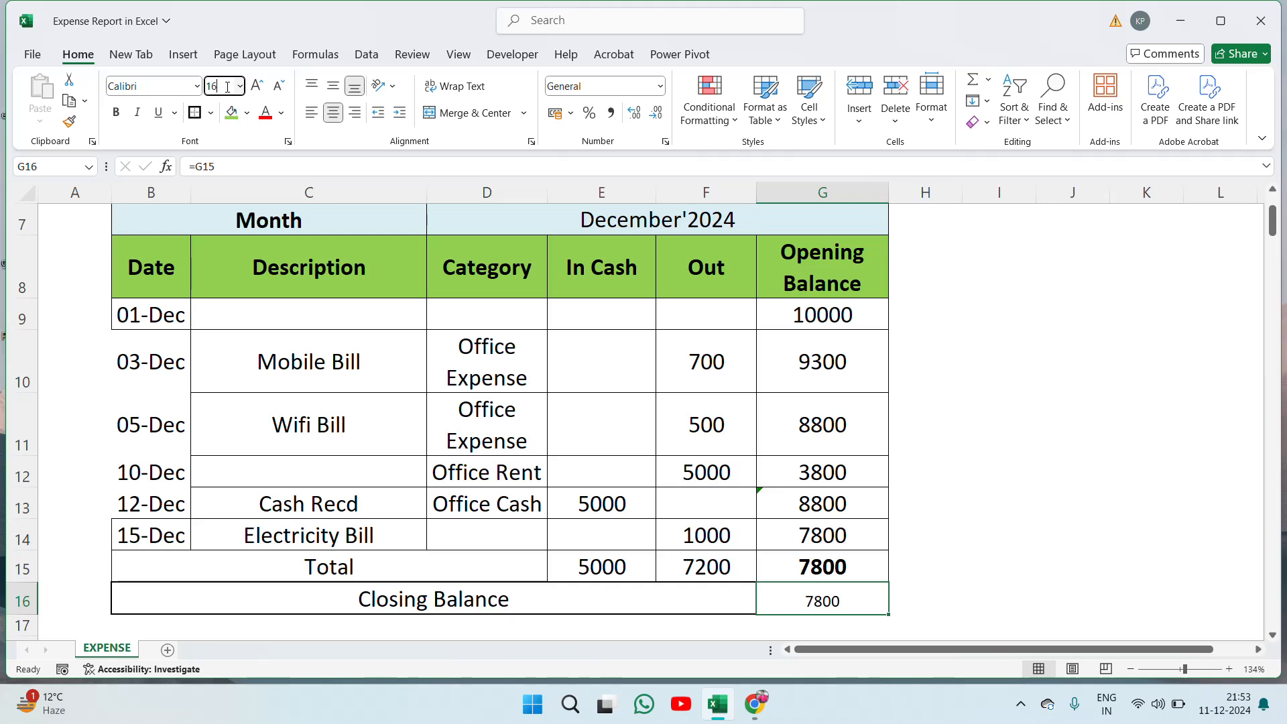
pyautogui.press('Return')
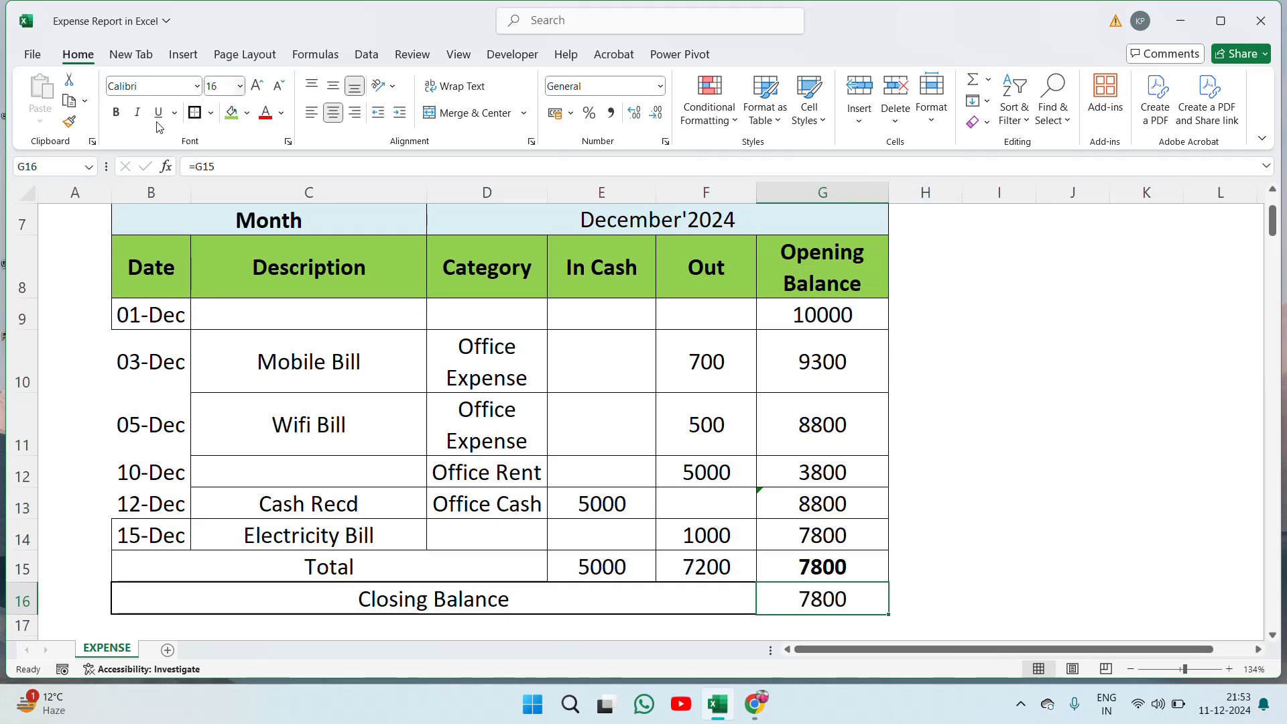
# Step: Apply a thick outside border around the entries, Total row and Closing Balance row in B9:G16
pyautogui.click(392, 601)
pyautogui.press('Up')
pyautogui.press('Up')
pyautogui.press('Up')
pyautogui.press('Up')
pyautogui.press('Up')
pyautogui.press('Up')
pyautogui.press('Up')
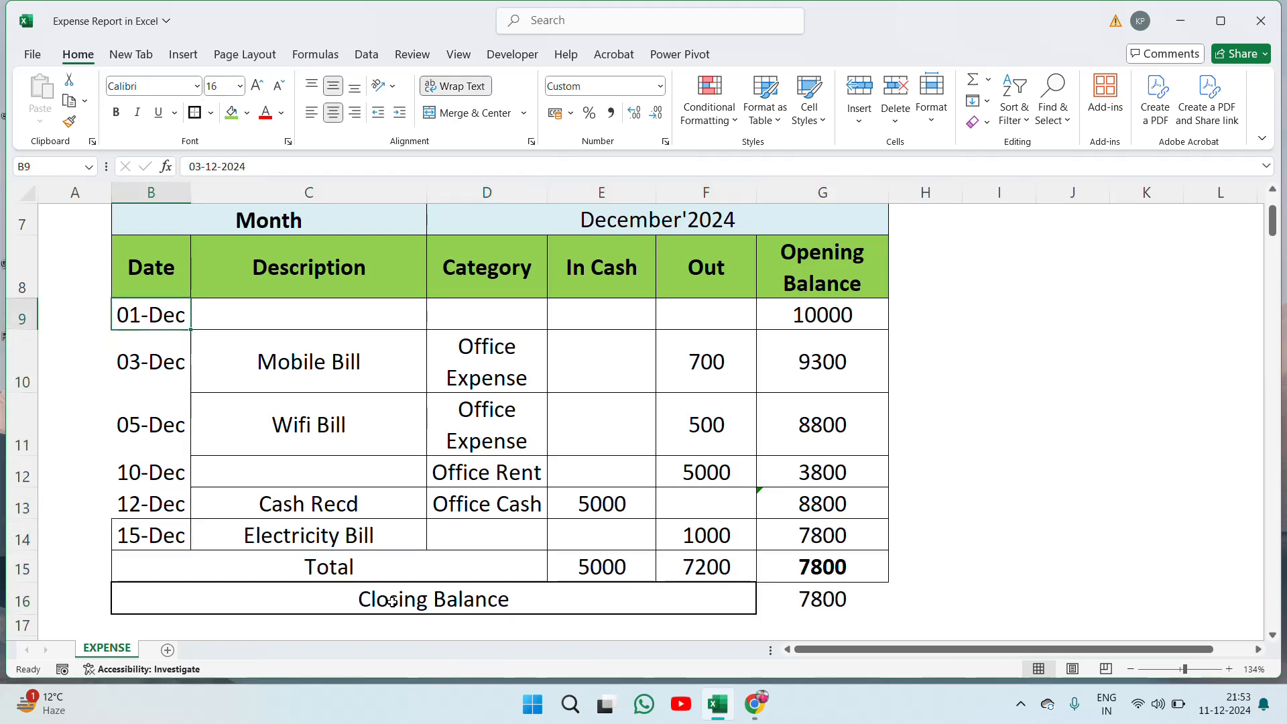
pyautogui.hotkey('shift', 'Down')
pyautogui.hotkey('shift', 'Down')
pyautogui.hotkey('shift', 'Down')
pyautogui.hotkey('shift', 'Down')
pyautogui.hotkey('shift', 'Down')
pyautogui.hotkey('shift', 'Down')
pyautogui.hotkey('shift', 'Down')
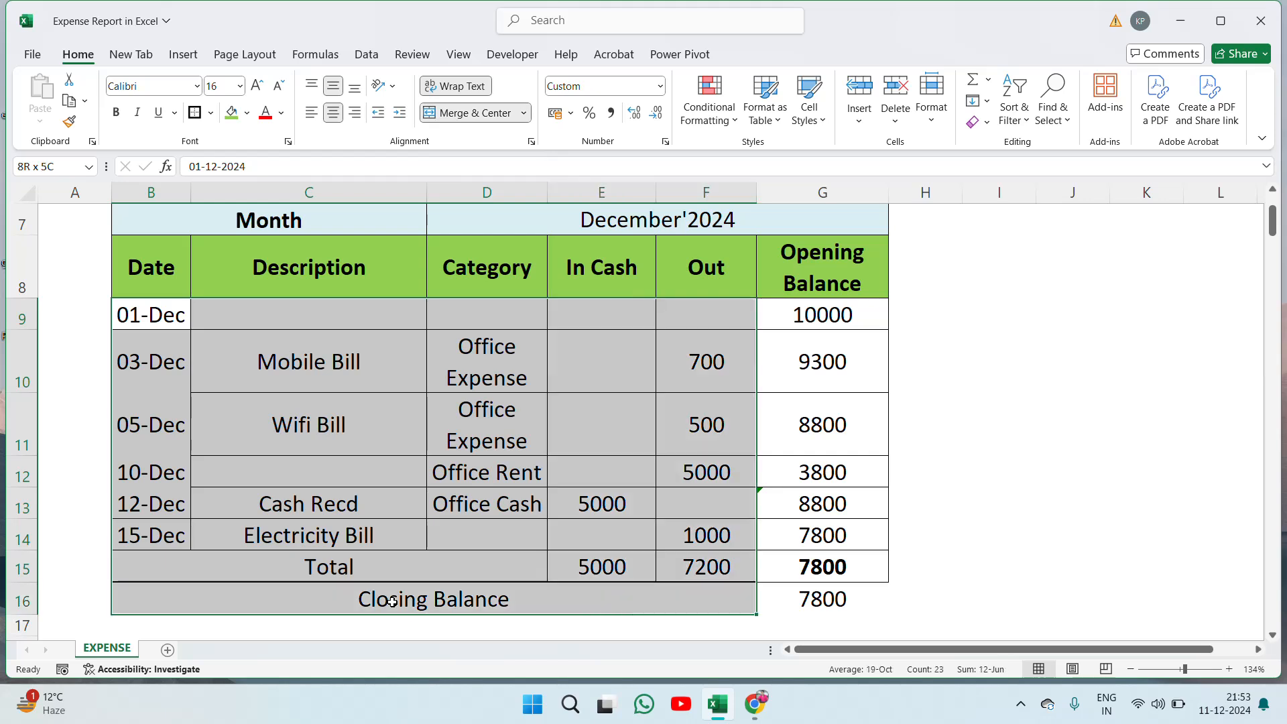
pyautogui.hotkey('shift', 'Right')
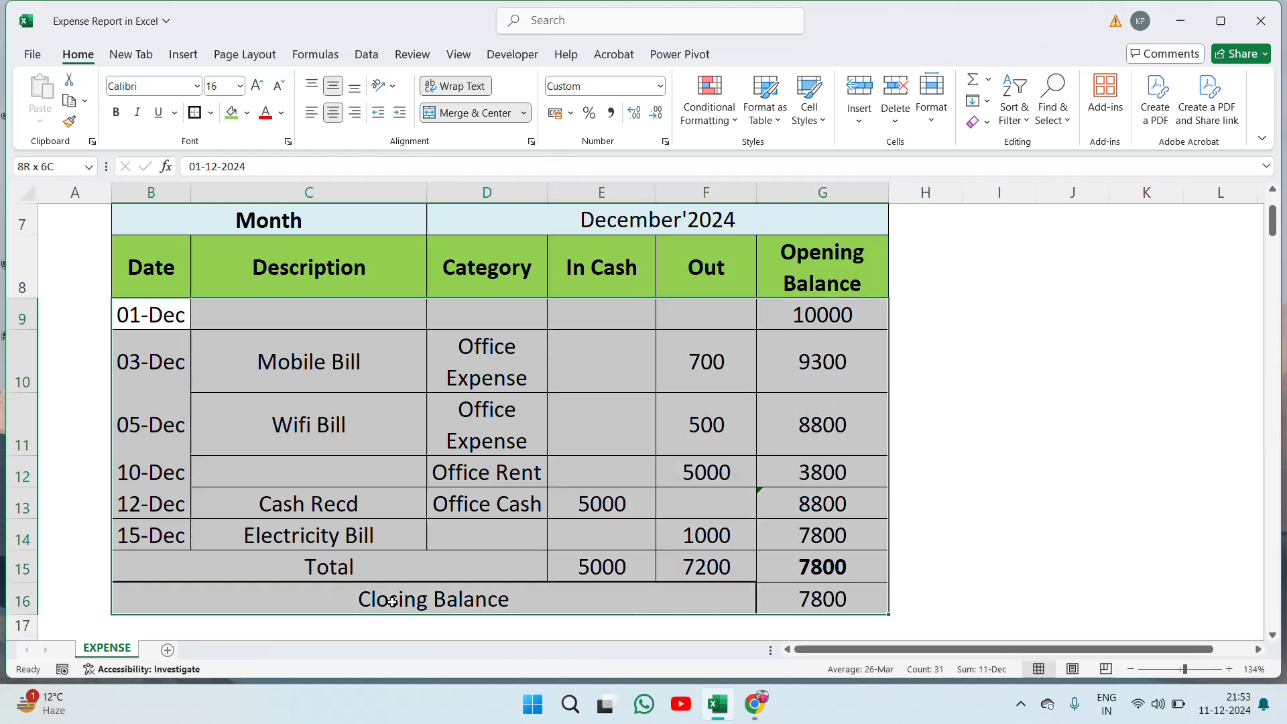
pyautogui.click(204, 119)
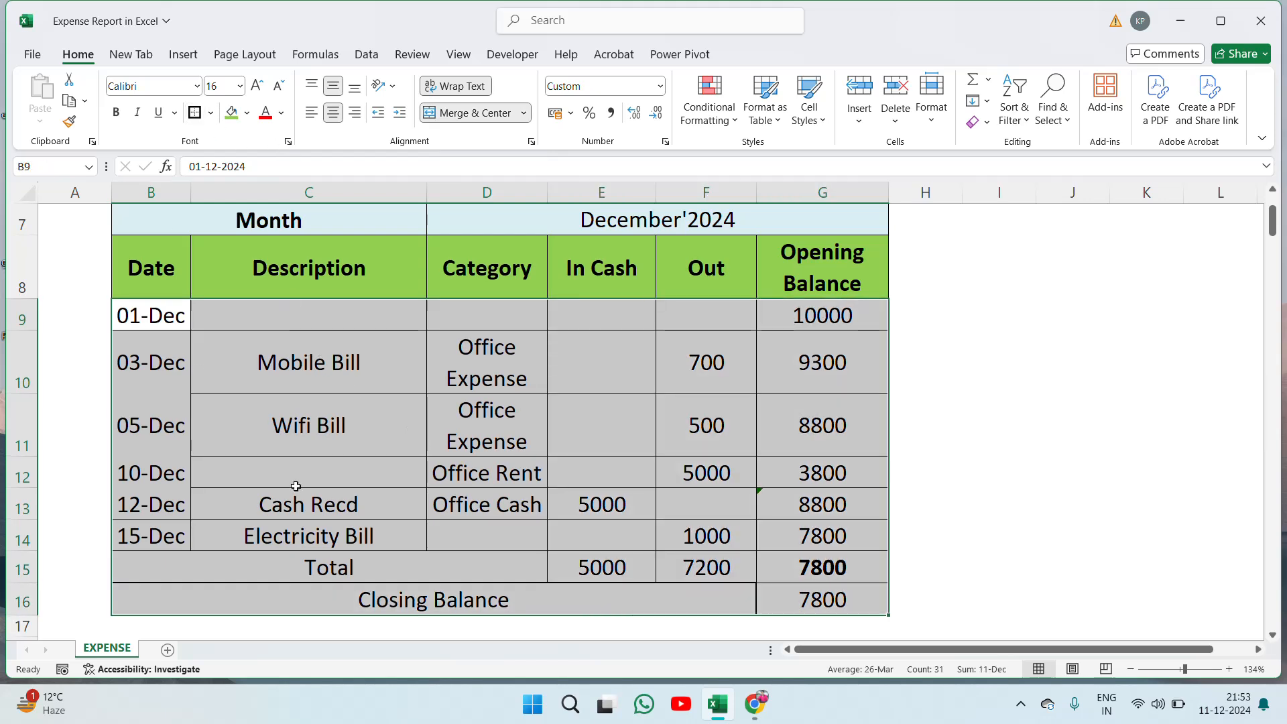
# Step: Fill the merged Total label in B15 with the header green and the In Cash total in E15 with aqua blue
pyautogui.click(239, 563)
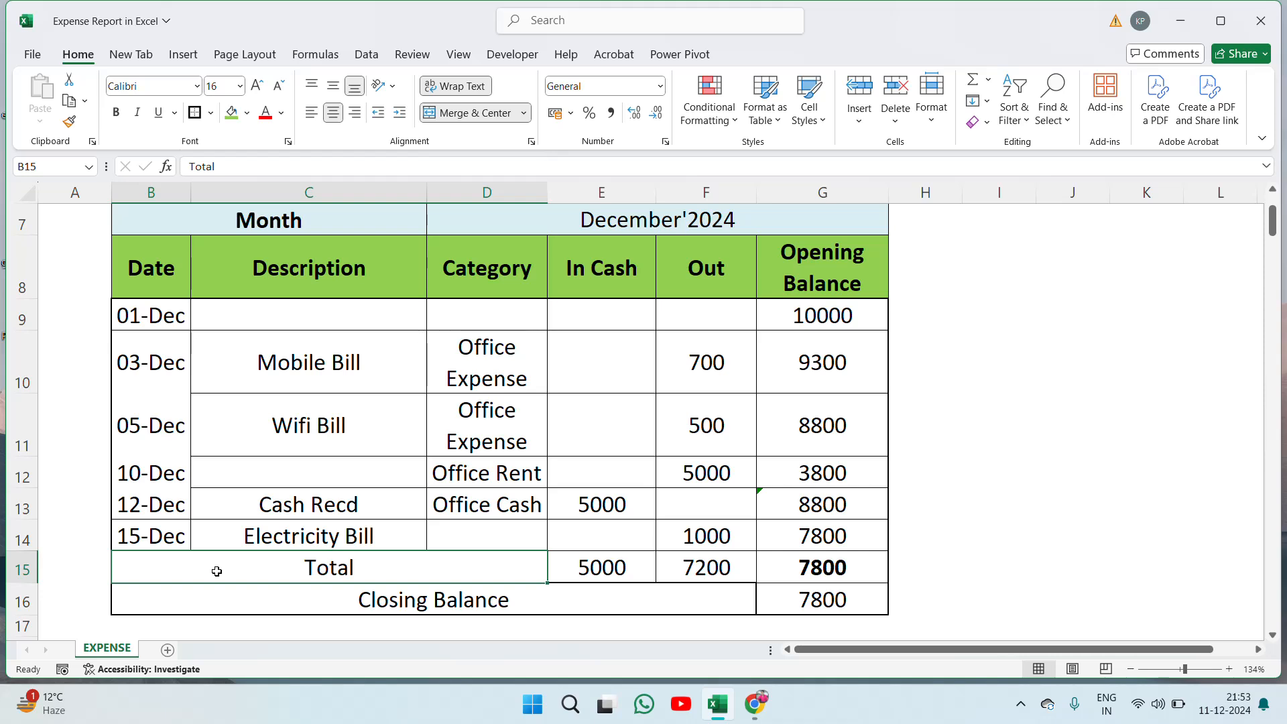
pyautogui.click(231, 112)
pyautogui.click(585, 578)
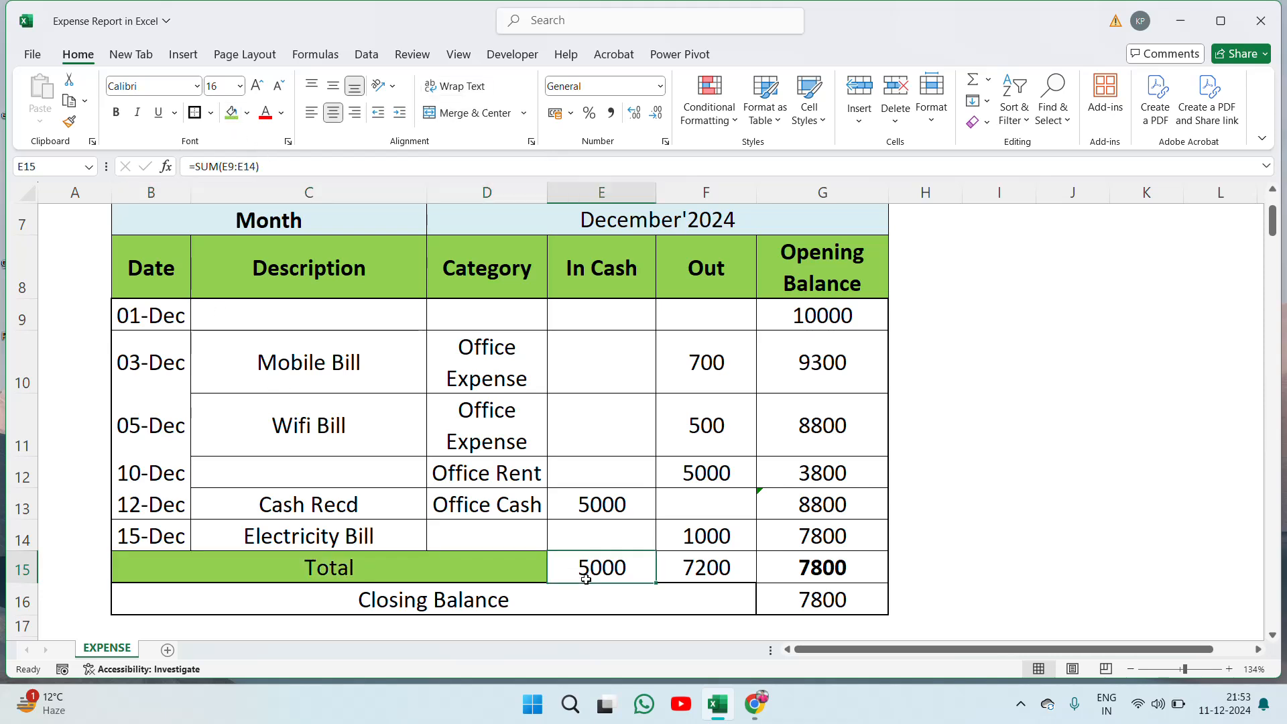
pyautogui.click(247, 113)
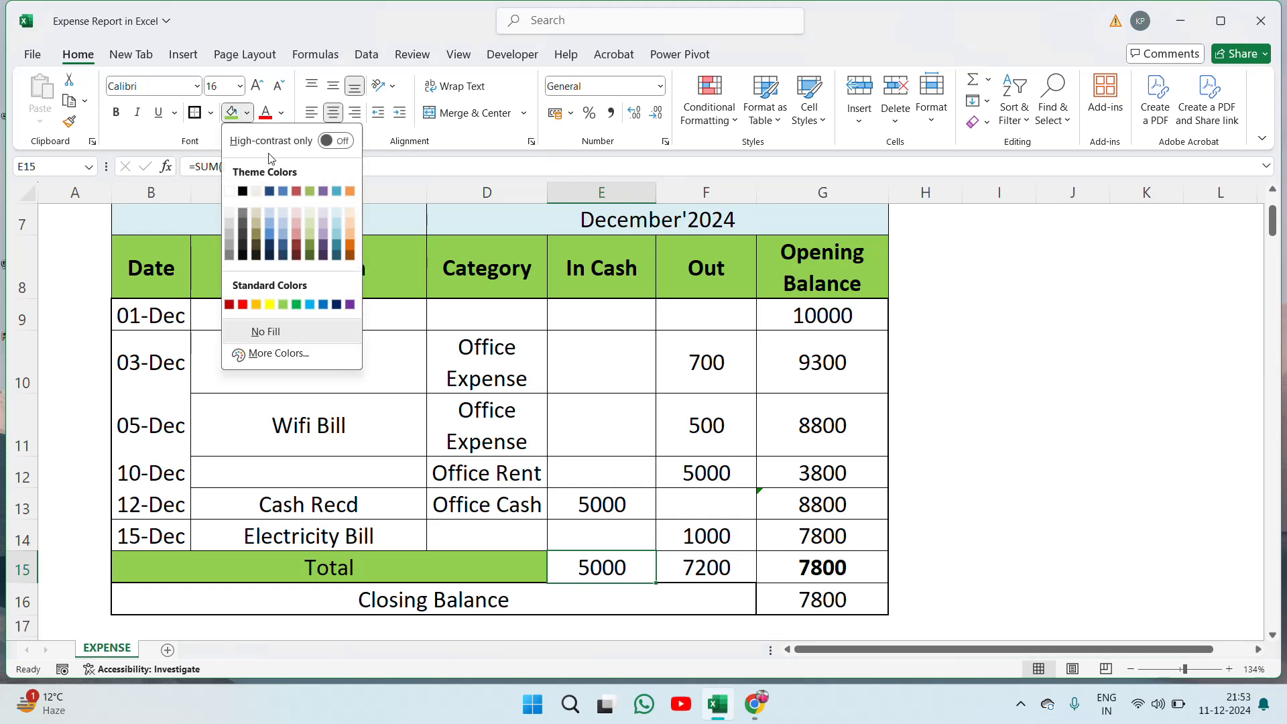
pyautogui.click(336, 191)
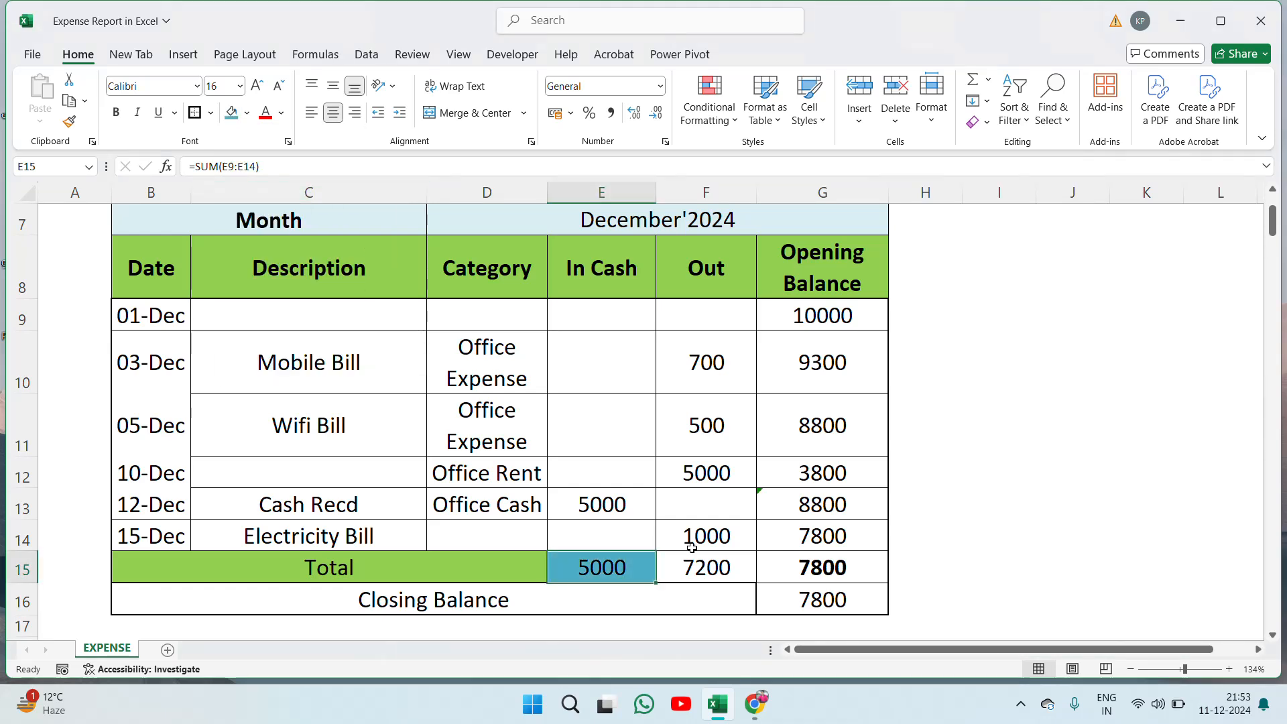
# Step: Fill the Out total in F15 with the light tan theme colour
pyautogui.click(722, 569)
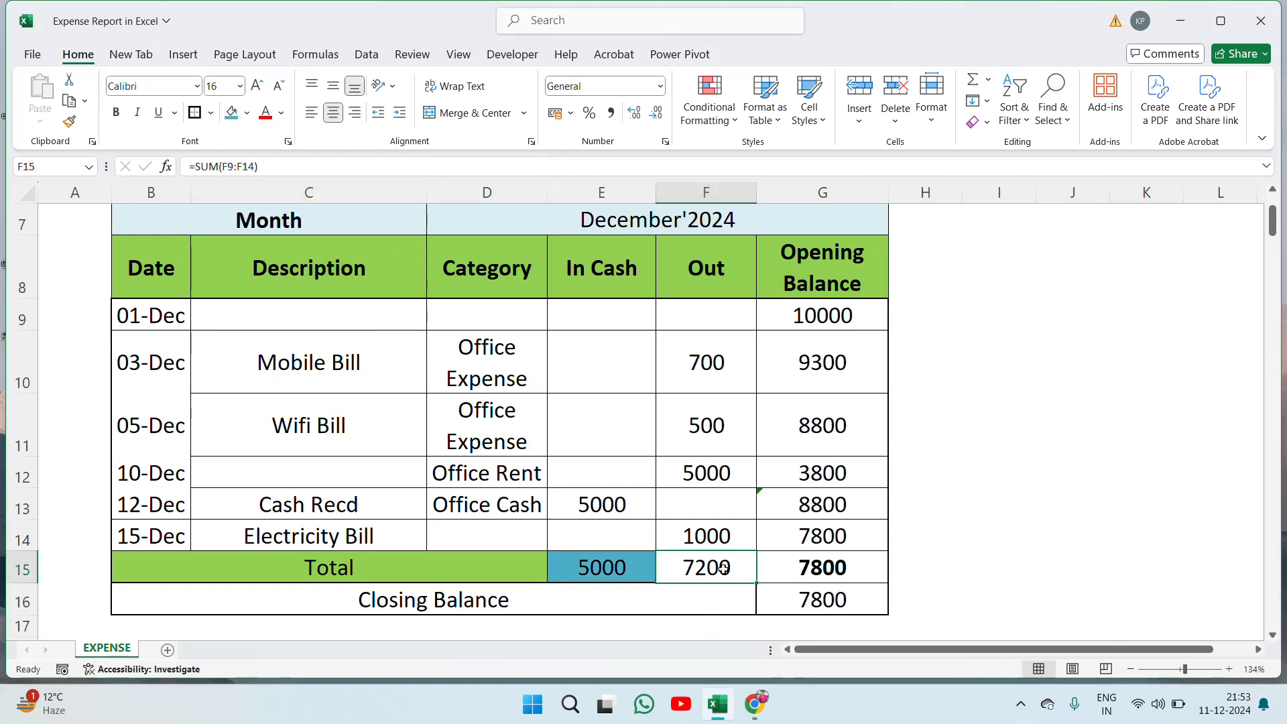
pyautogui.click(251, 112)
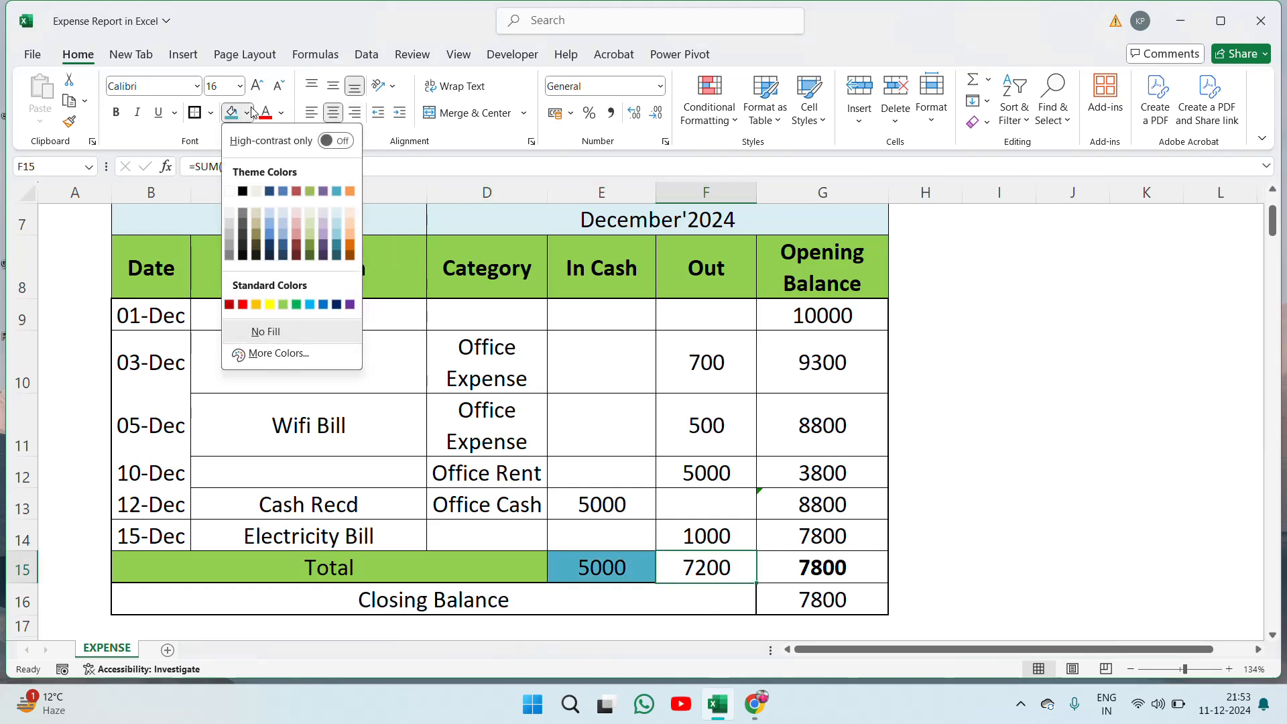
pyautogui.click(256, 191)
# Step: Fill the Total row's balance in G15 with the standard green
pyautogui.click(810, 563)
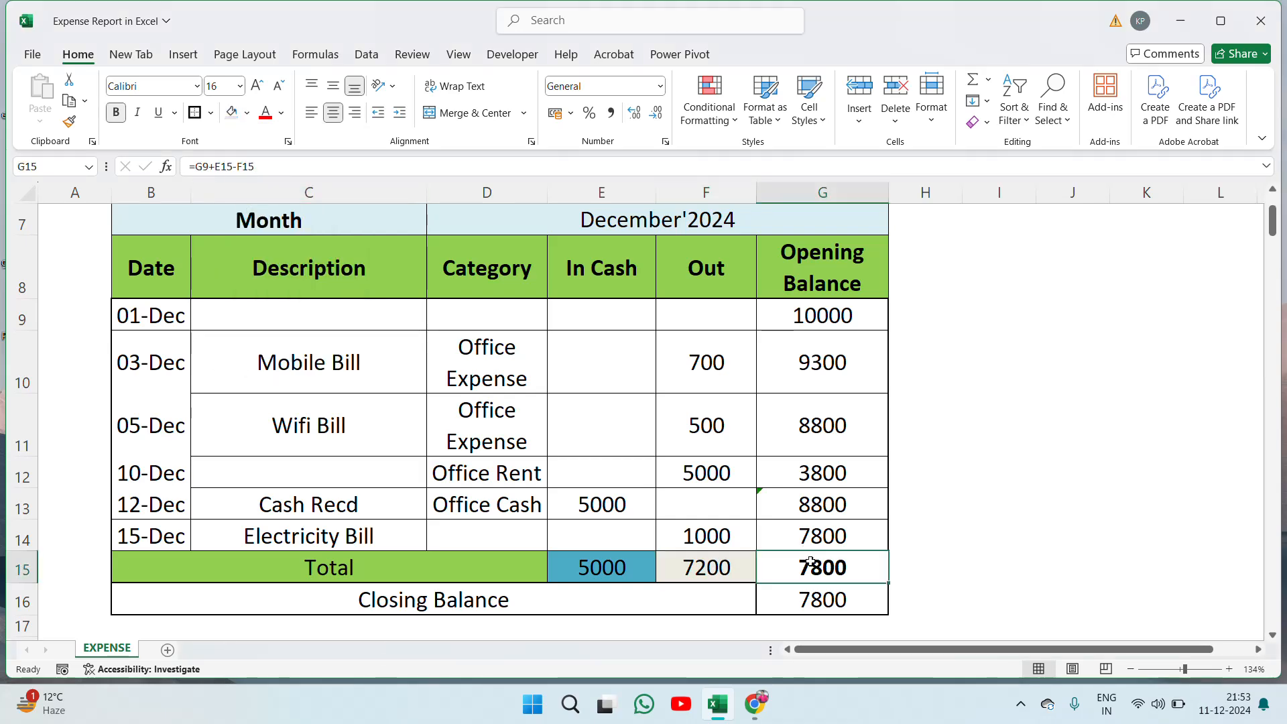
pyautogui.click(246, 112)
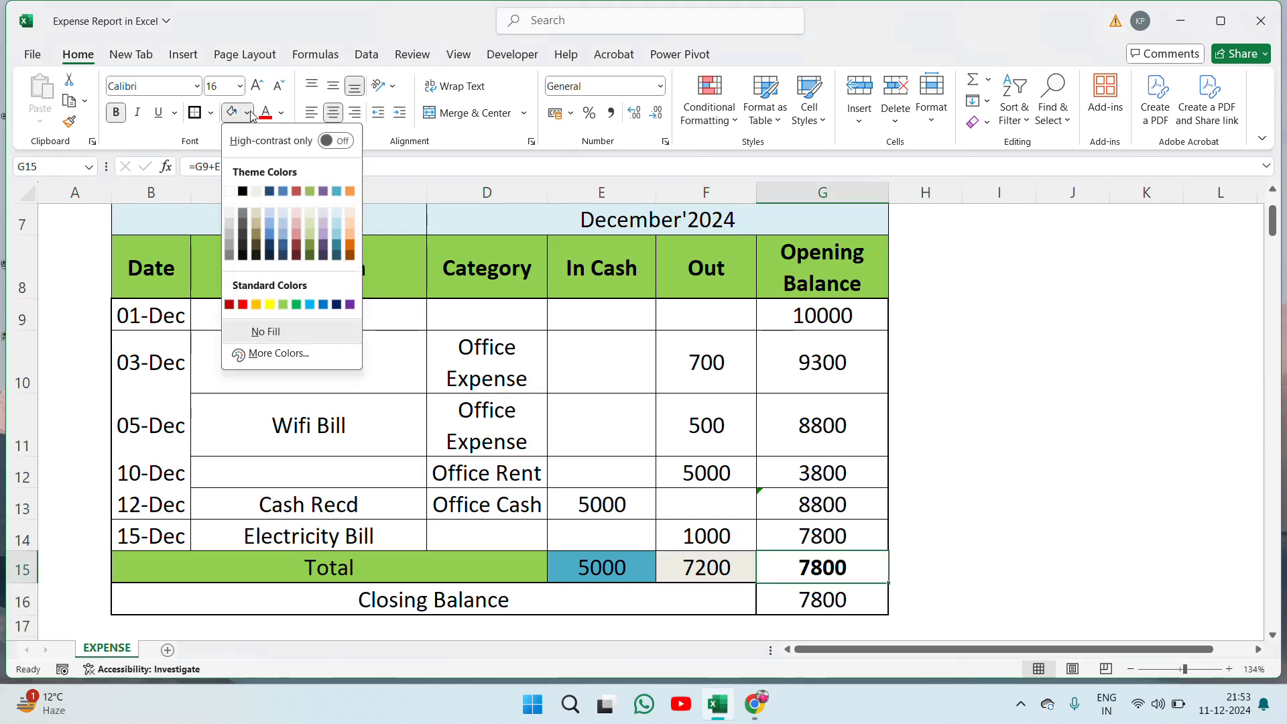
pyautogui.click(294, 307)
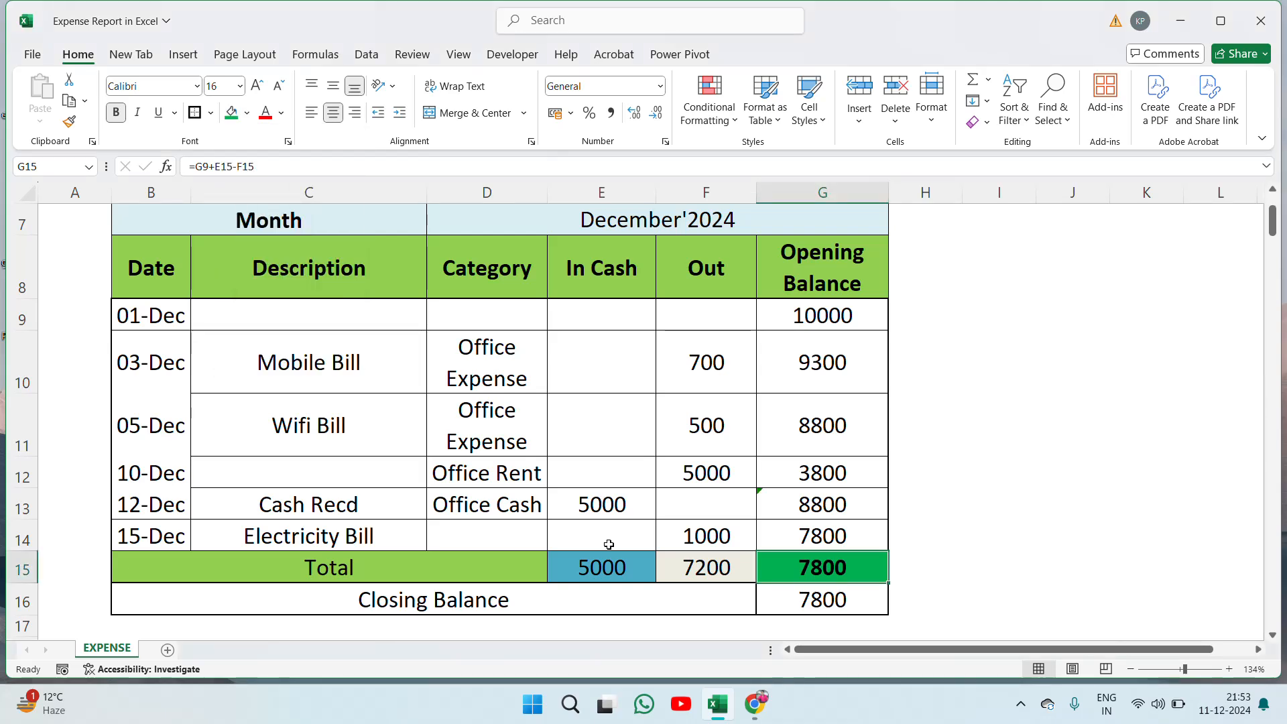
# Step: Fill the merged Closing Balance label in B16 with the lightest olive green theme colour
pyautogui.click(550, 602)
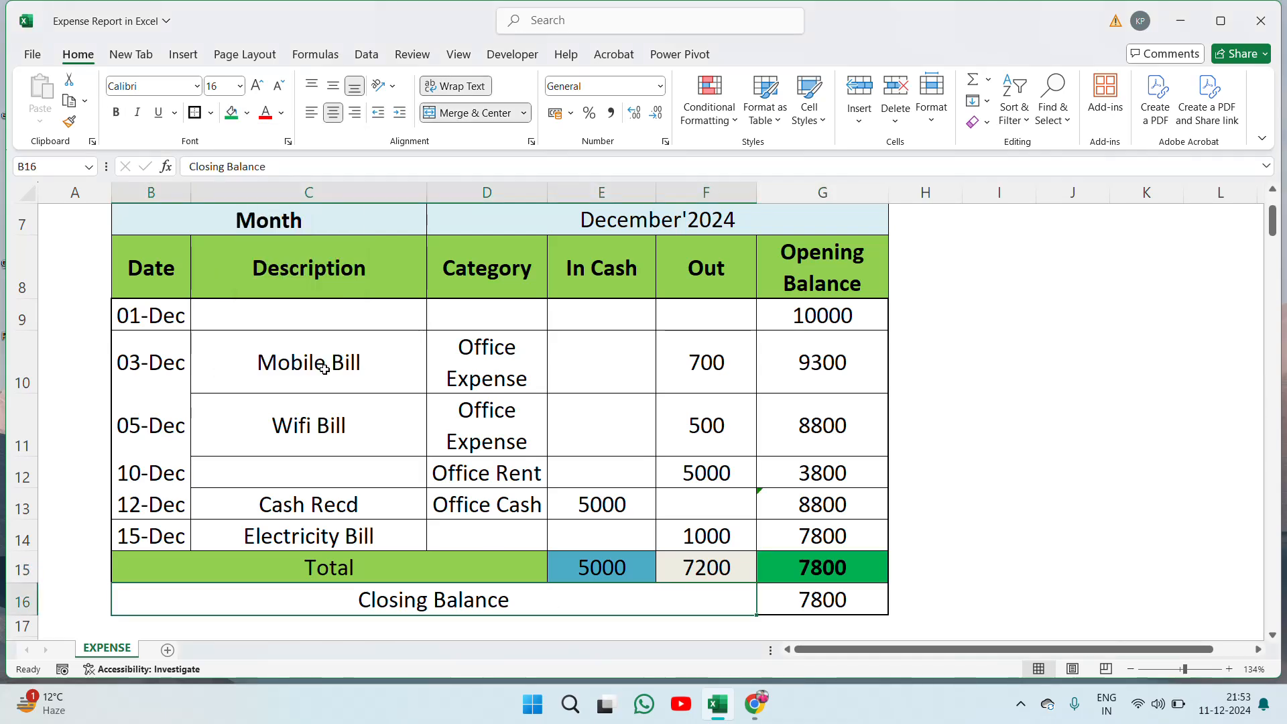
pyautogui.click(246, 113)
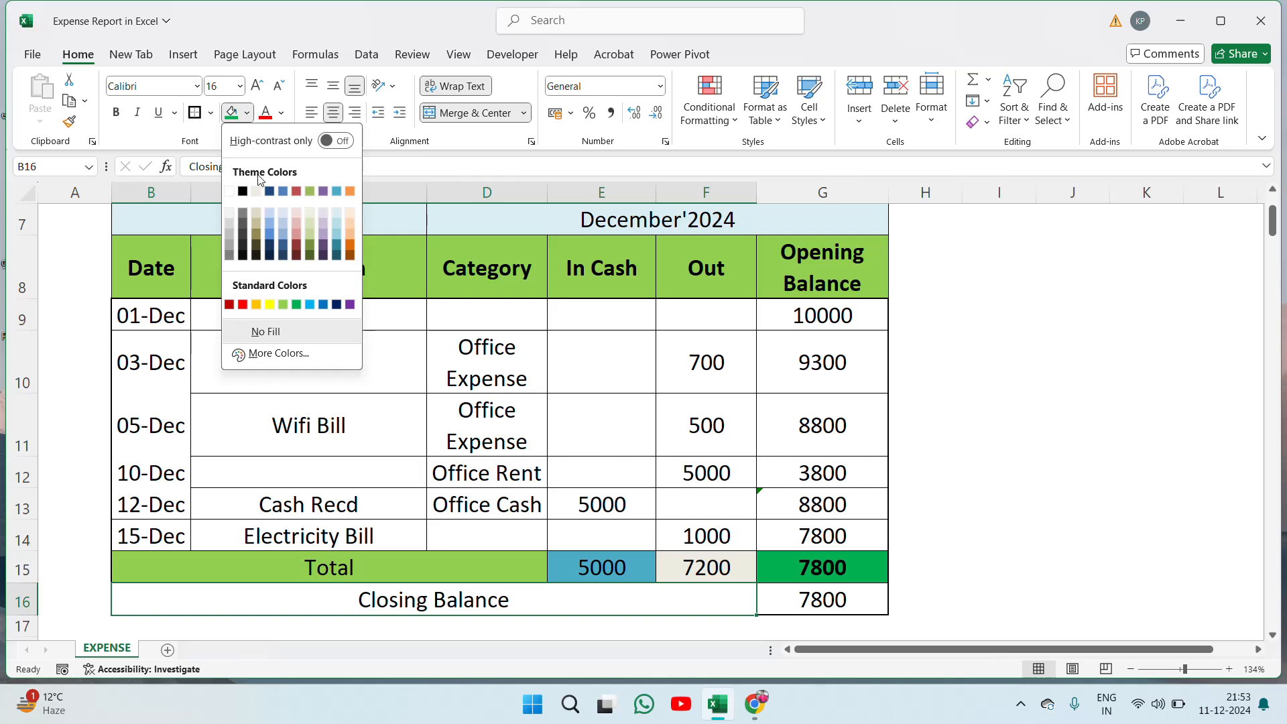
pyautogui.click(309, 214)
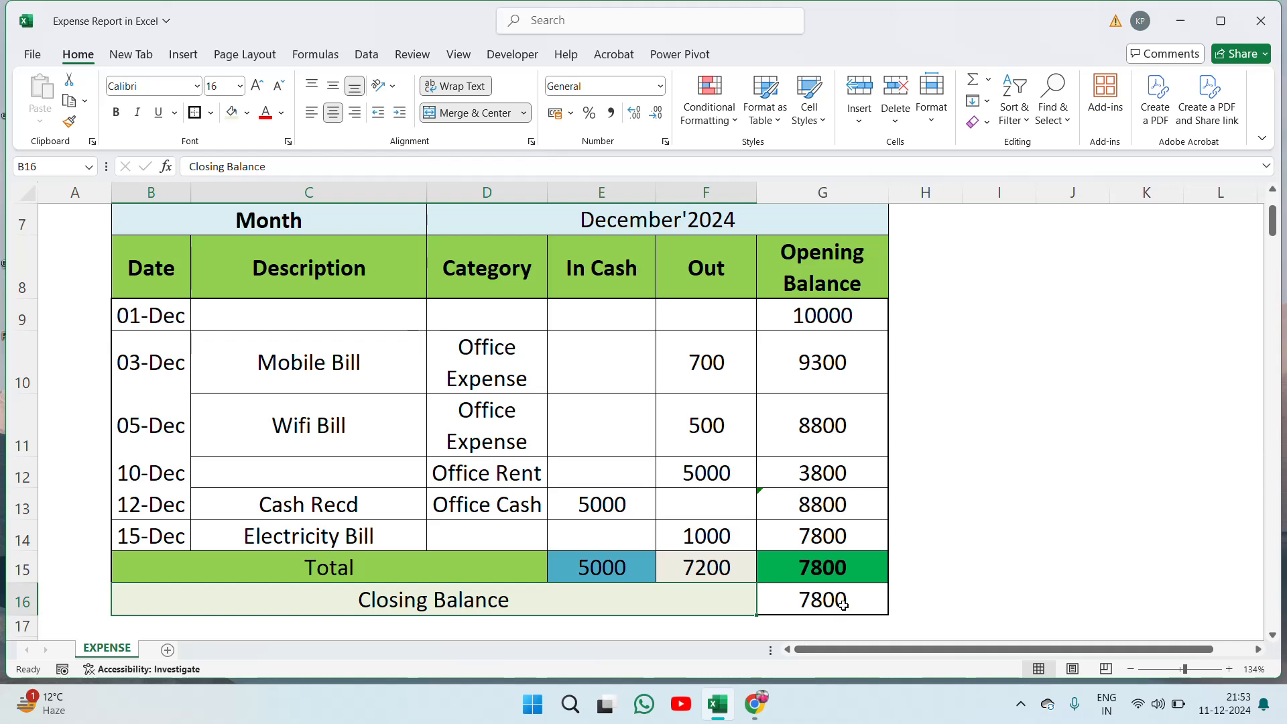
# Step: Fill the Closing Balance amount in G16 with standard yellow
pyautogui.click(814, 601)
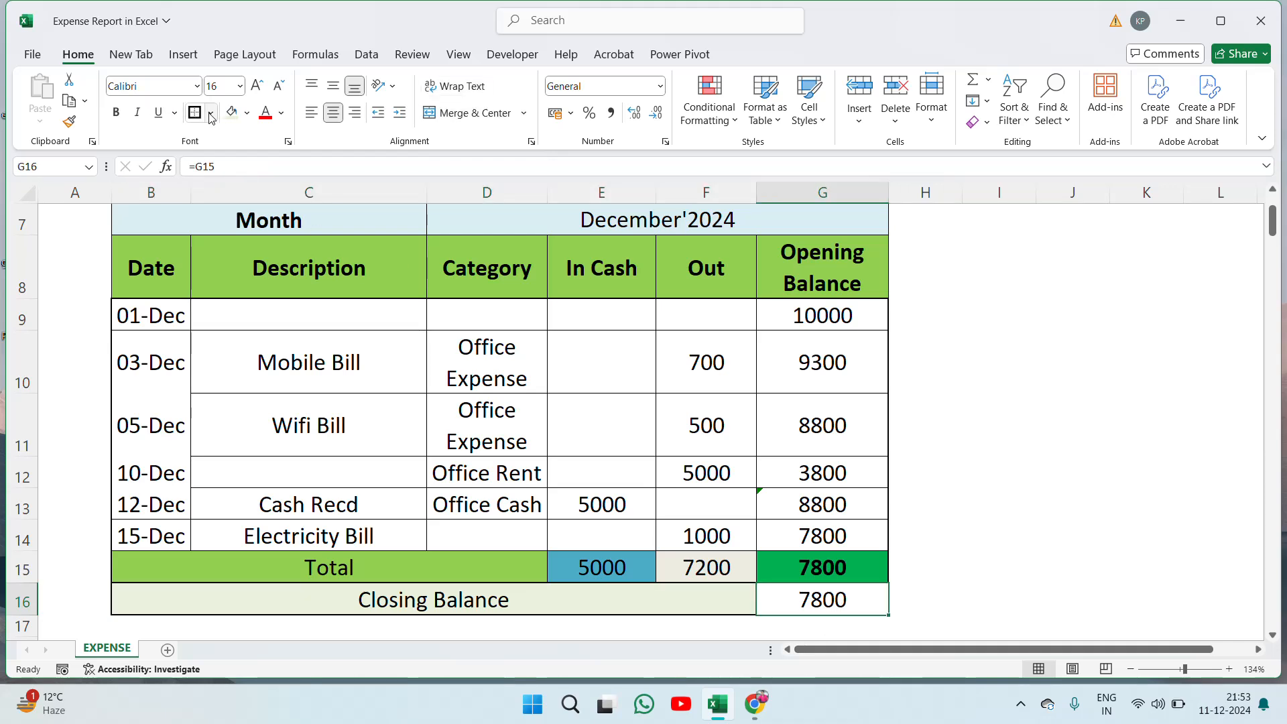
pyautogui.click(236, 115)
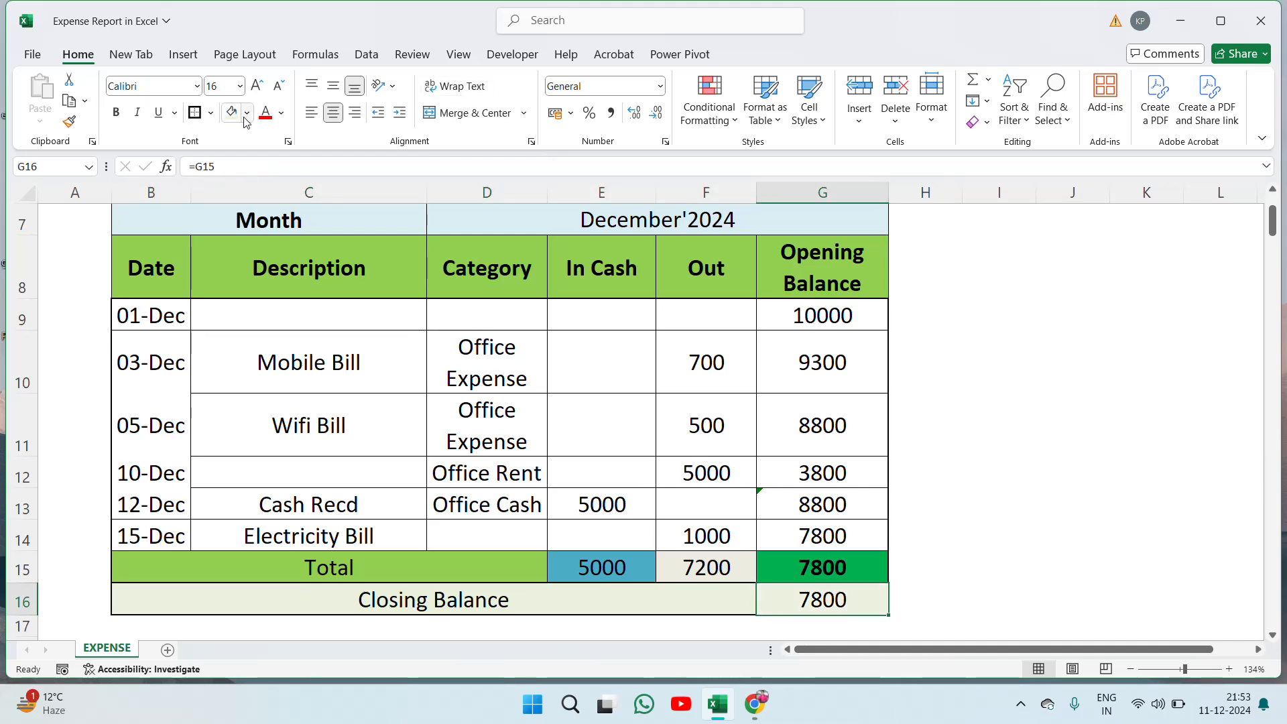
pyautogui.click(246, 112)
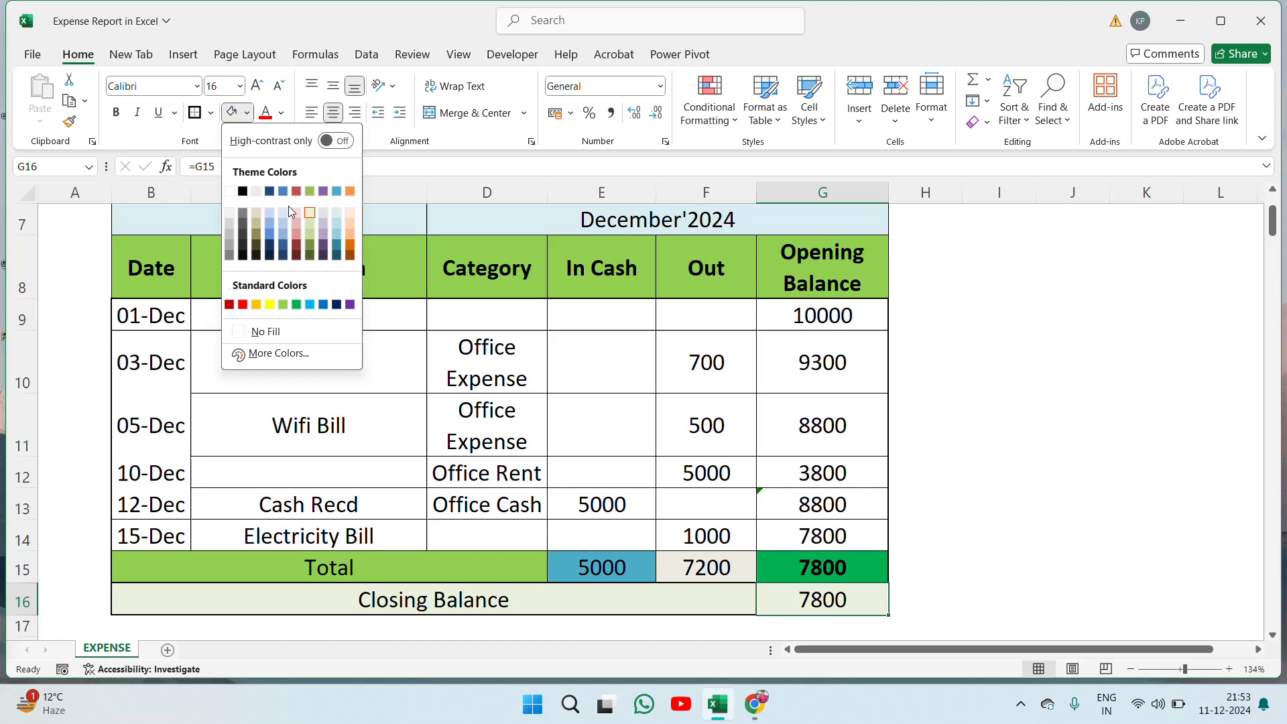
pyautogui.click(269, 304)
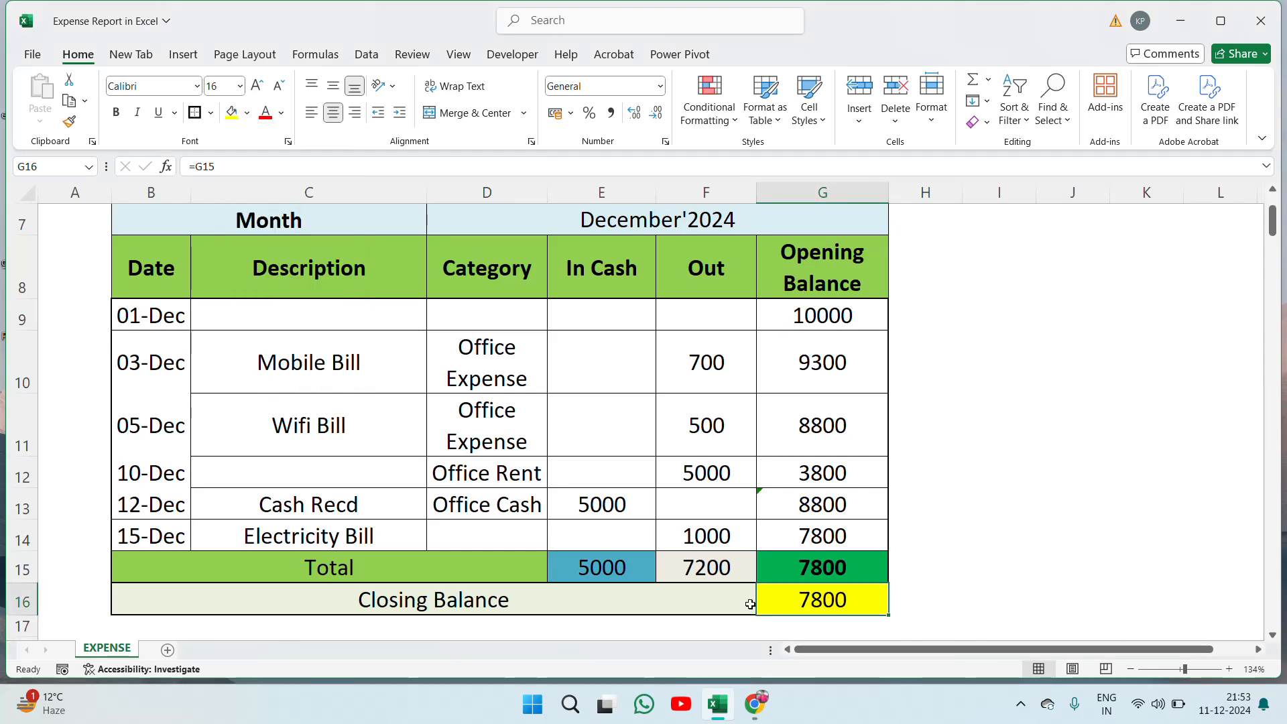
# Step: Hide the empty row 6 above the Month row by shrinking its height to nothing
pyautogui.press('Left')
pyautogui.press('Up')
pyautogui.hotkey('ctrl', 'Up')
pyautogui.scroll(2, 750, 604)
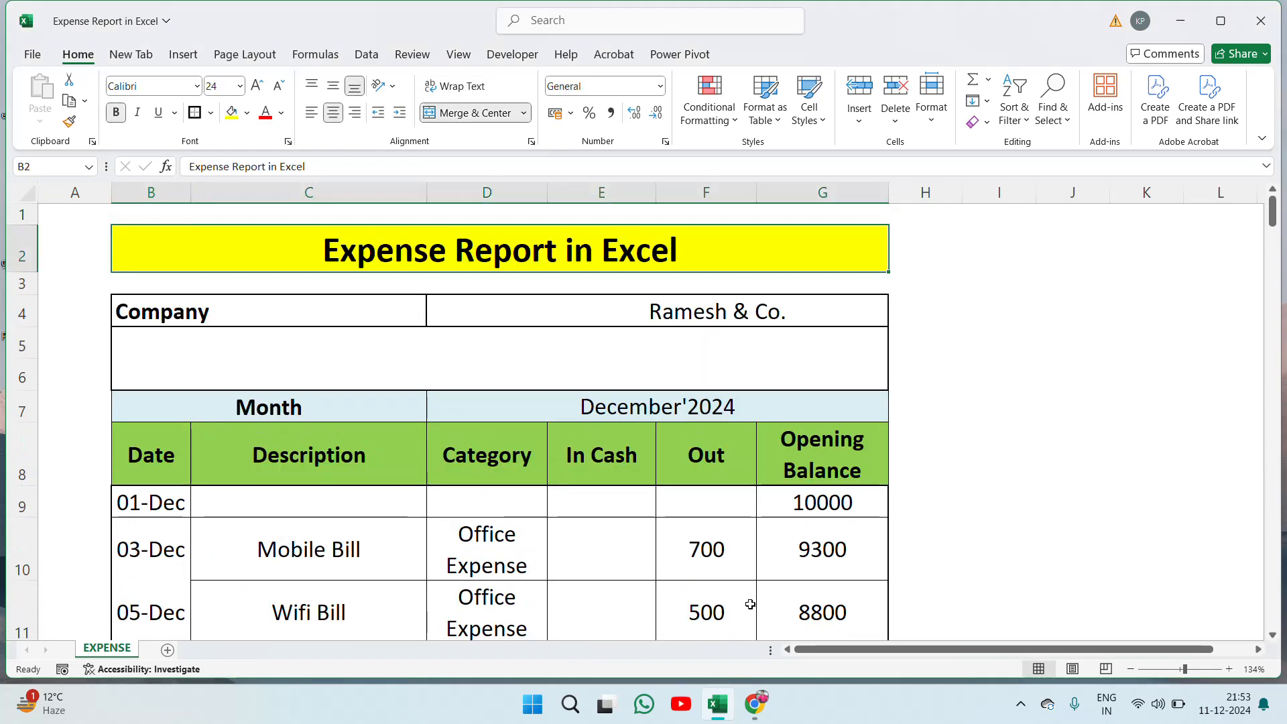
pyautogui.press('Up')
pyautogui.press('Down')
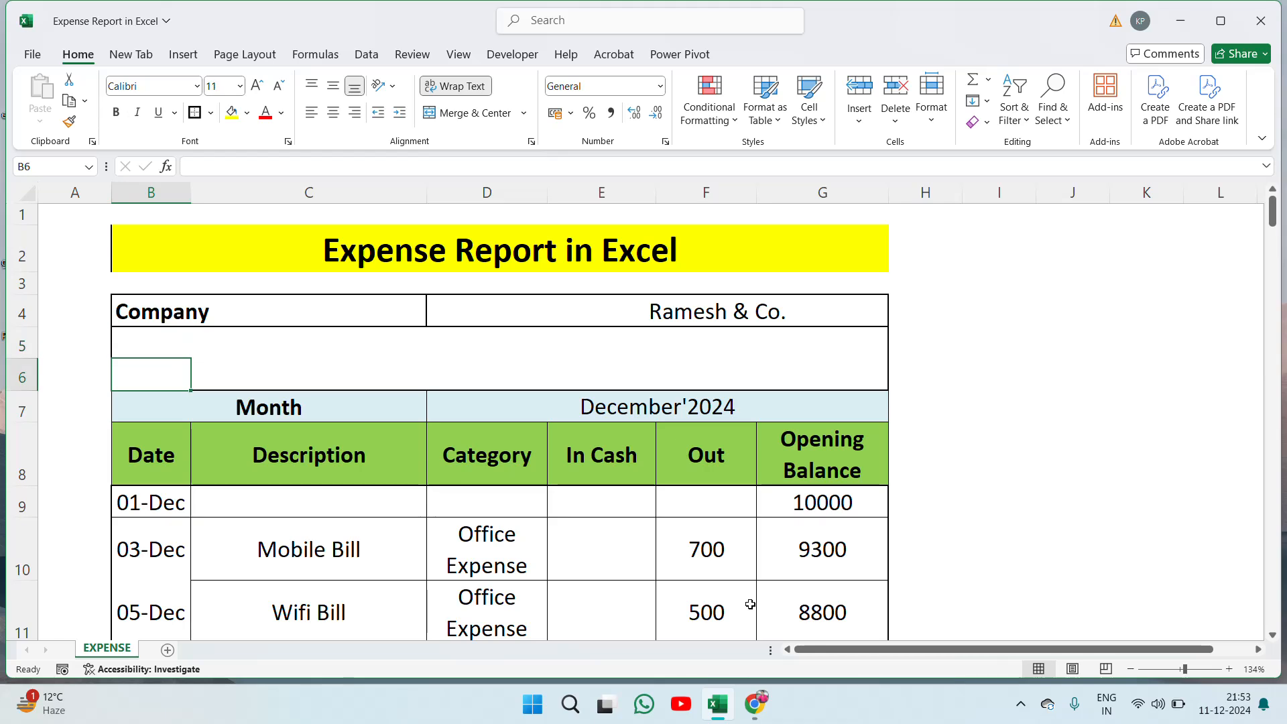
pyautogui.press('Up')
pyautogui.press('Down')
pyautogui.hotkey('ctrl', 'Down')
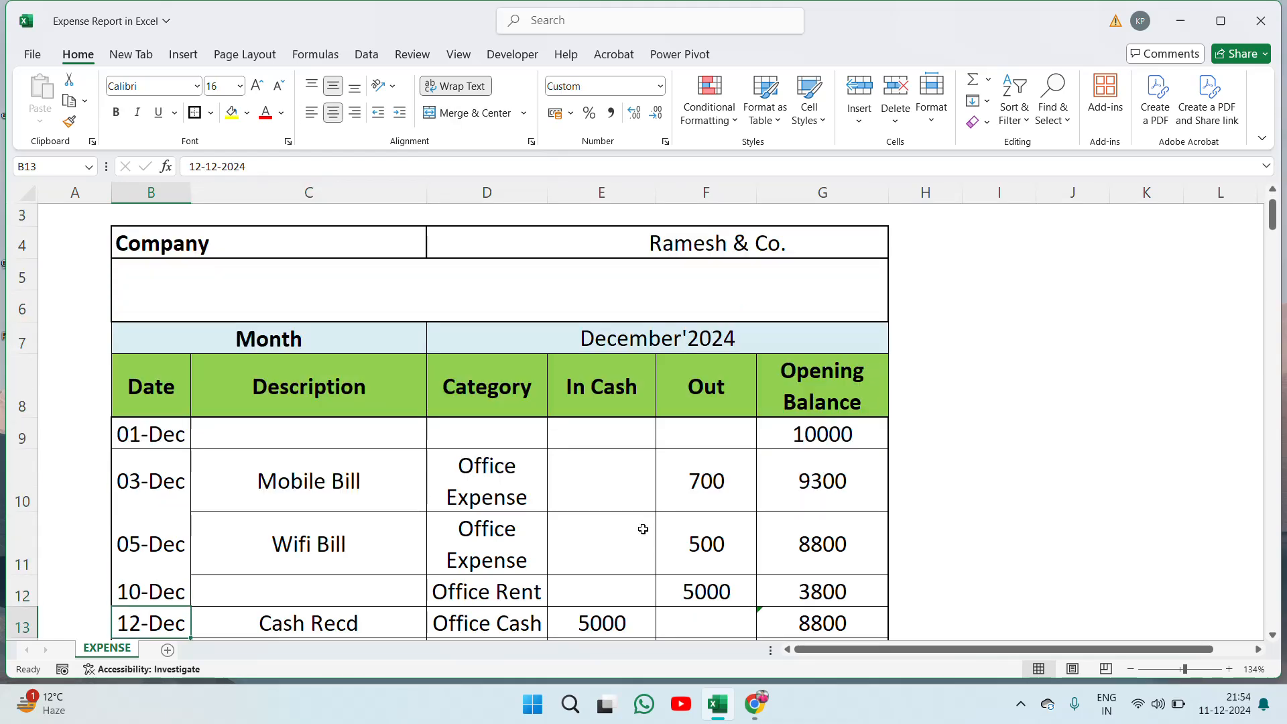
pyautogui.click(336, 348)
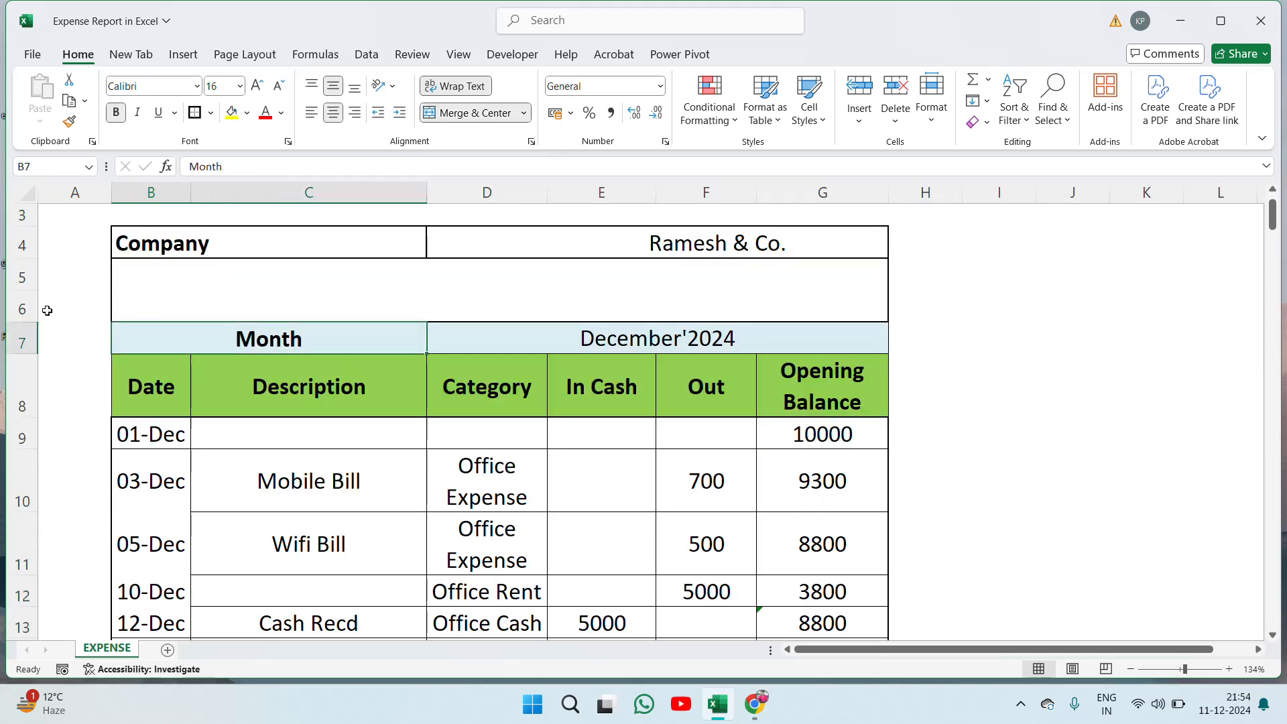
pyautogui.moveTo(22, 322); pyautogui.dragTo(29, 279)
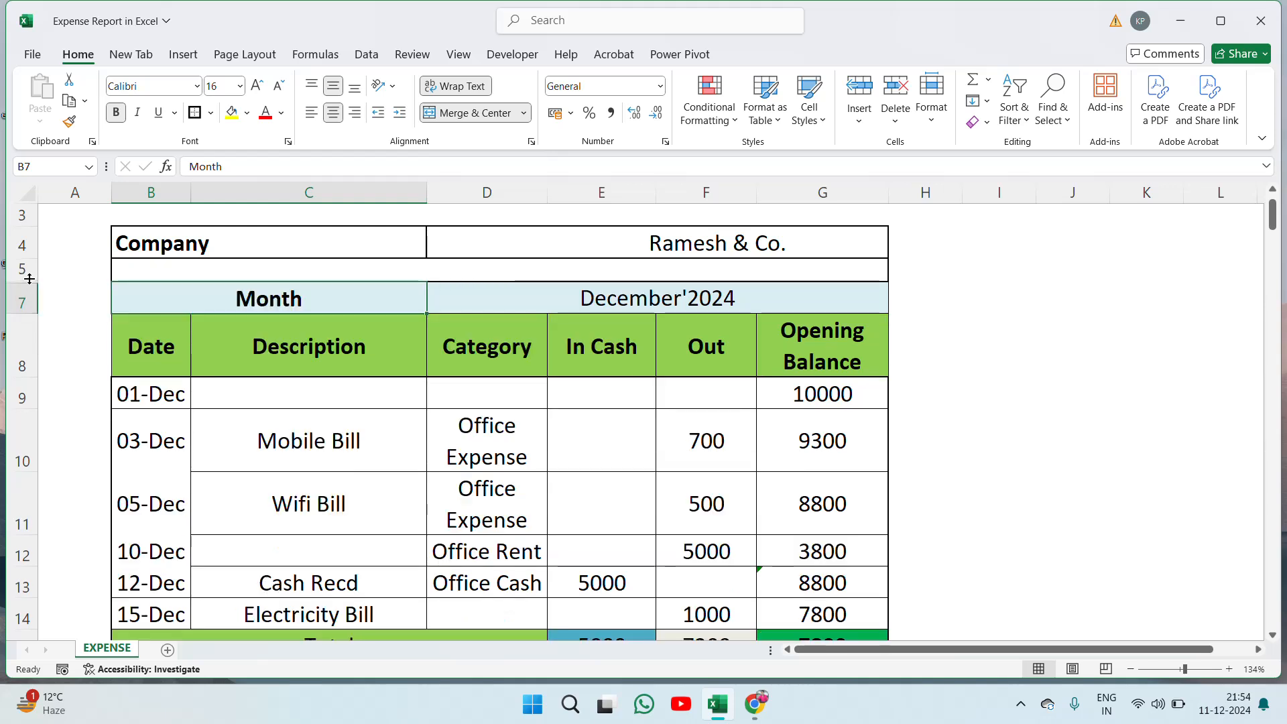
# Step: Apply a thick outside border around the merged report title in B2
pyautogui.press('Up')
pyautogui.press('Up')
pyautogui.press('Up')
pyautogui.press('Up')
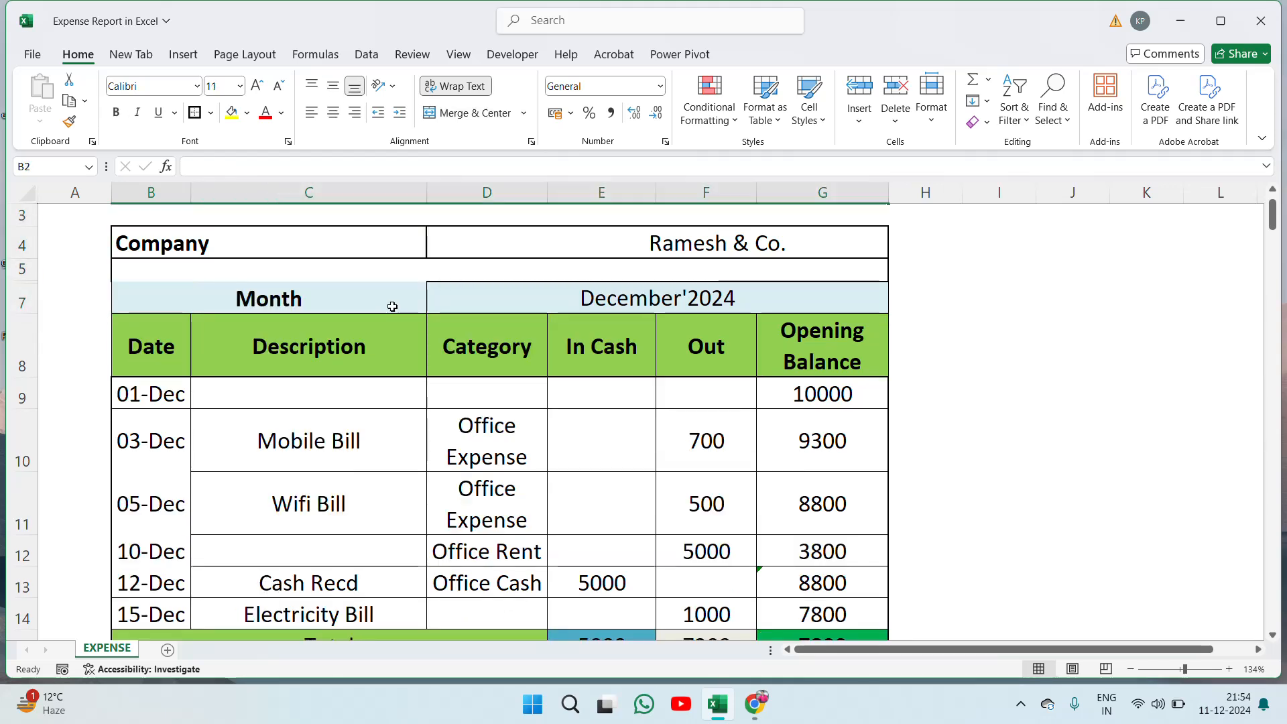
pyautogui.scroll(1, 392, 306)
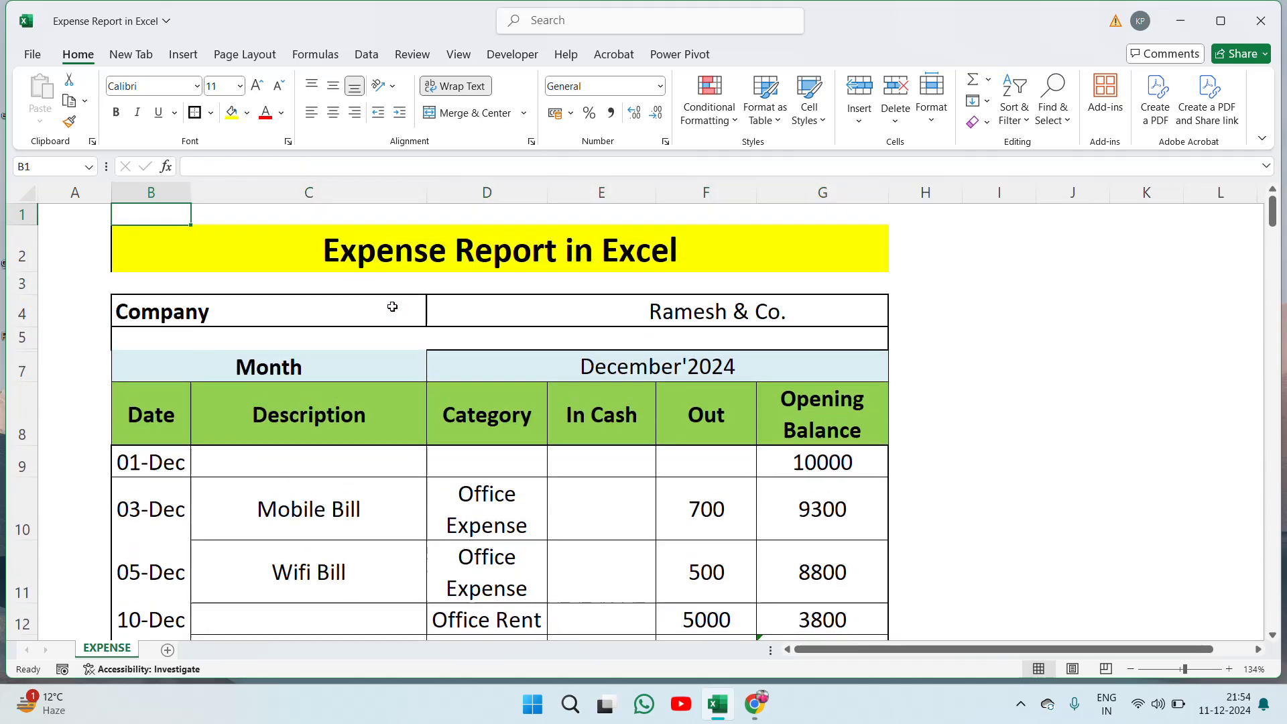
pyautogui.click(195, 114)
pyautogui.click(727, 290)
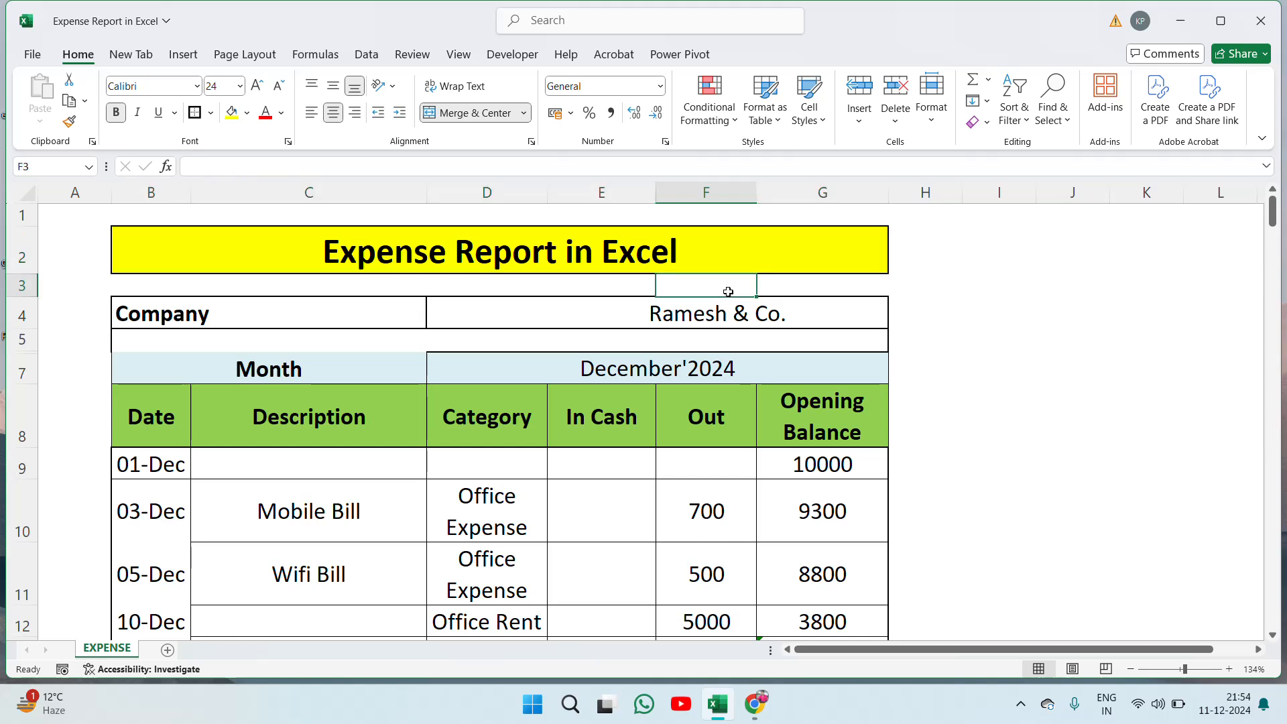
pyautogui.press('Left')
pyautogui.press('Left')
pyautogui.press('Left')
pyautogui.press('Left')
pyautogui.press('Right')
pyautogui.press('Right')
pyautogui.press('Right')
pyautogui.press('Right')
pyautogui.press('Right')
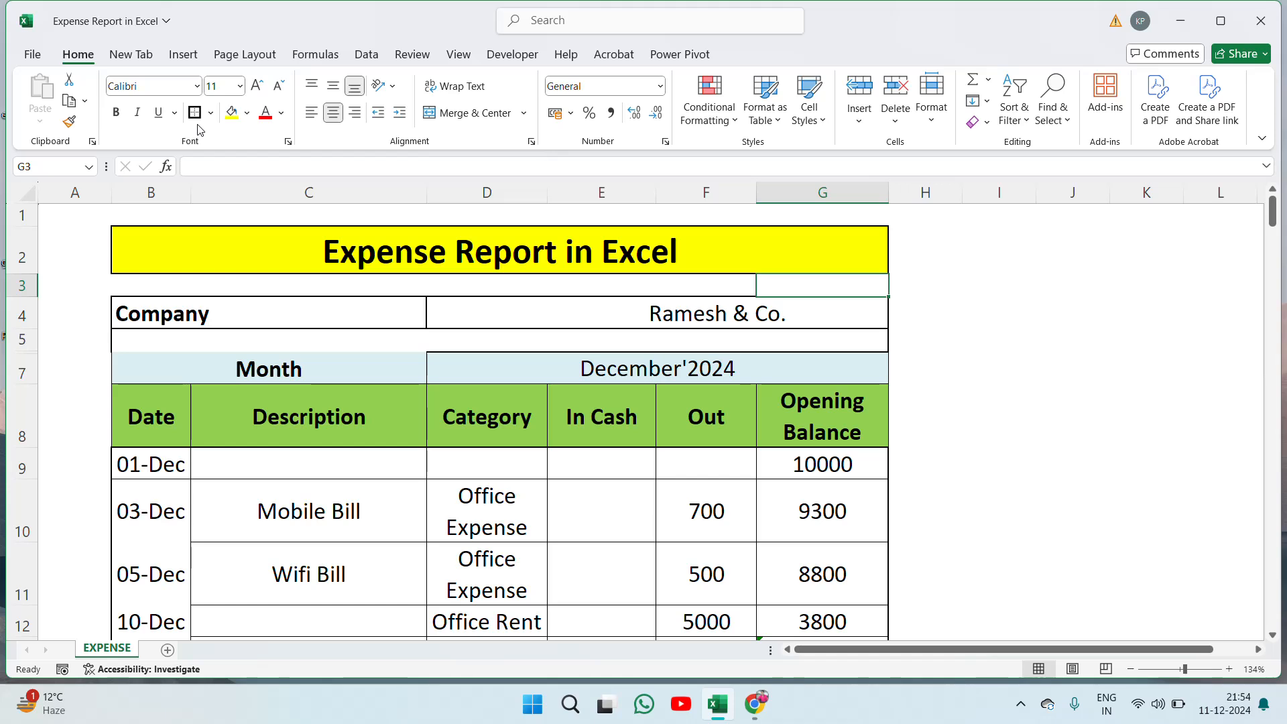
pyautogui.click(308, 434)
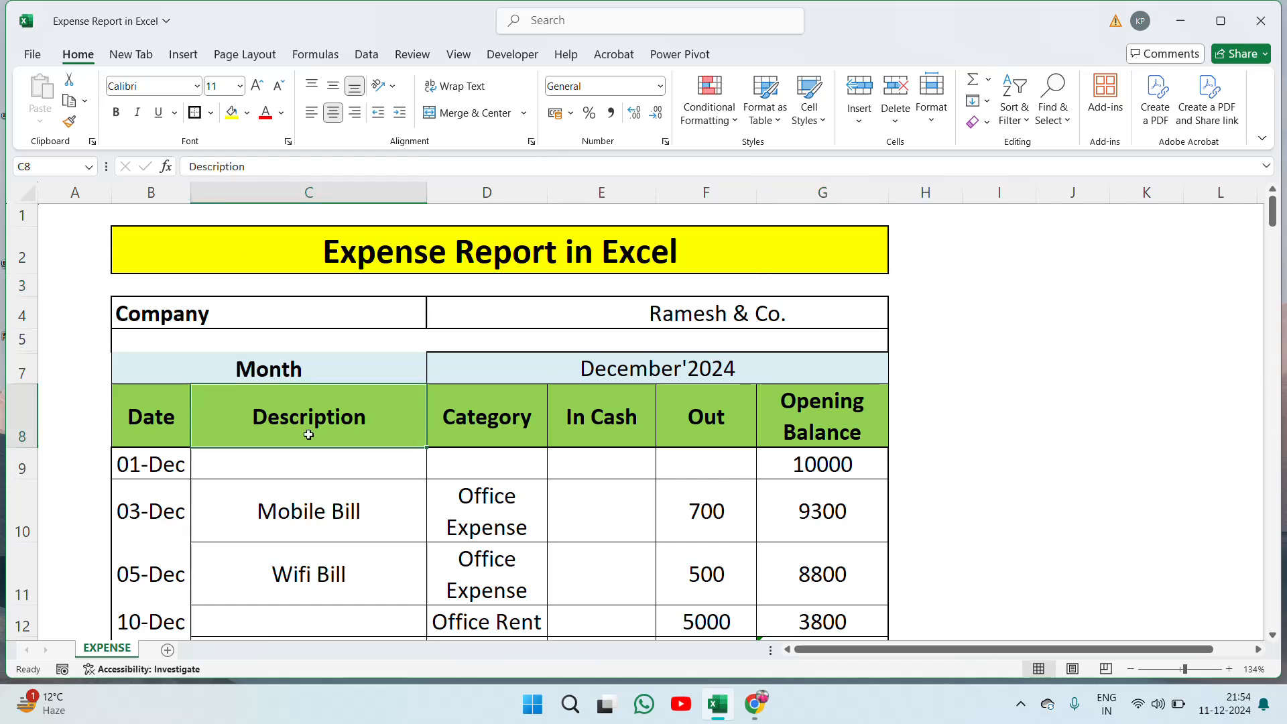
# Step: Apply a thick outside border around the blank row between the title and the Company row, B3:G3
pyautogui.click(690, 286)
pyautogui.press('Left')
pyautogui.press('Left')
pyautogui.press('Left')
pyautogui.press('Left')
pyautogui.hotkey('shift', 'Right')
pyautogui.hotkey('shift', 'Right')
pyautogui.hotkey('shift', 'Right')
pyautogui.hotkey('shift', 'Right')
pyautogui.hotkey('shift', 'Right')
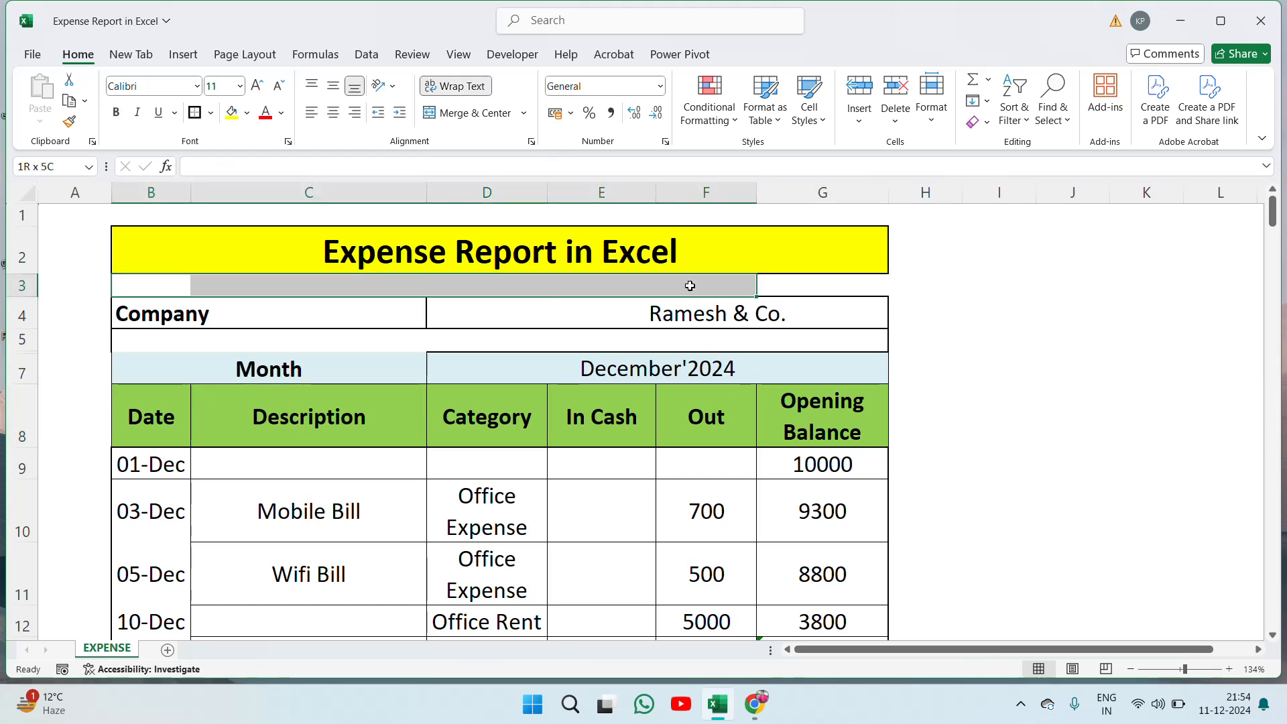
pyautogui.click(210, 112)
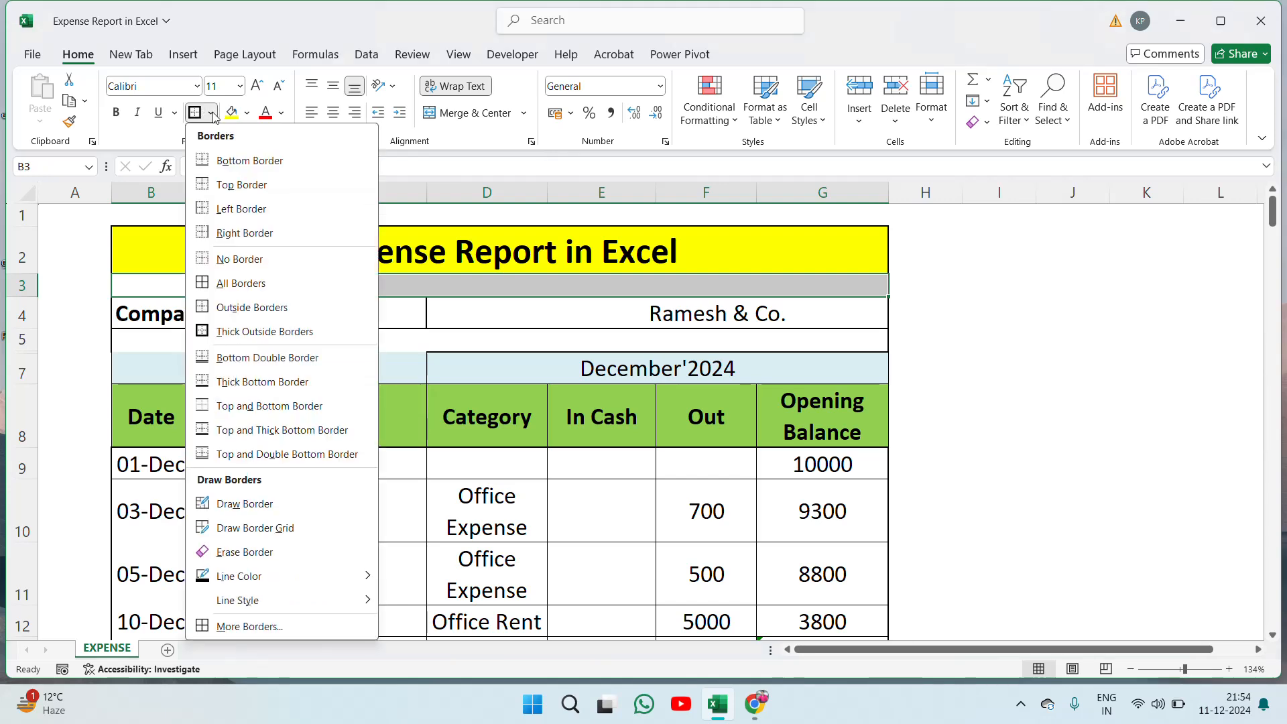
pyautogui.click(207, 331)
pyautogui.click(514, 454)
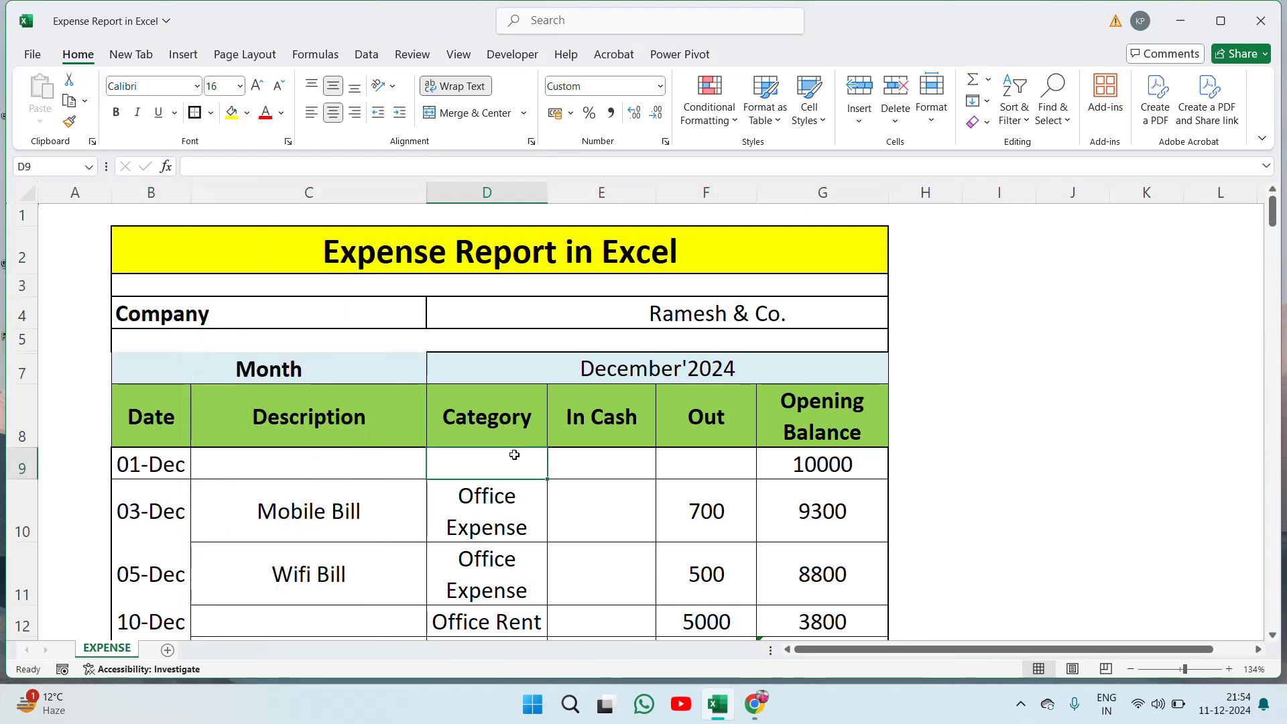
# Step: Apply a thick outside border around the Month row, B7:G7
pyautogui.click(380, 440)
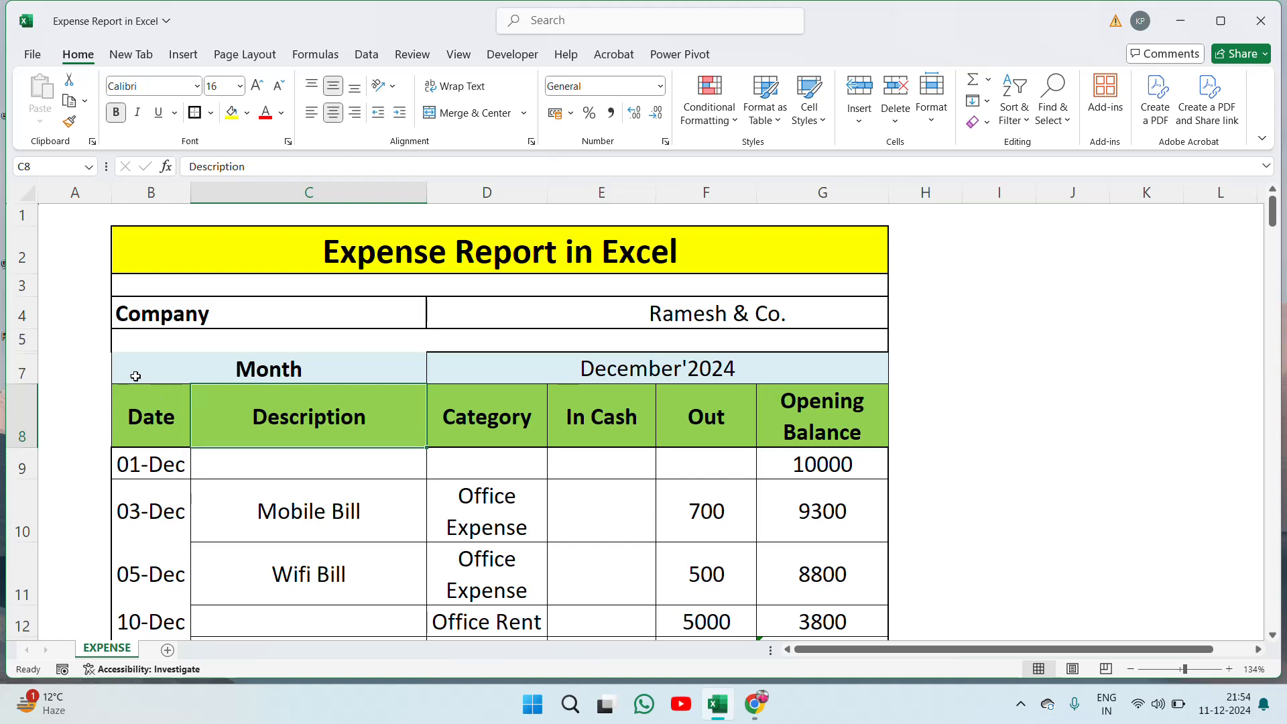
pyautogui.click(135, 376)
pyautogui.hotkey('shift', 'Right')
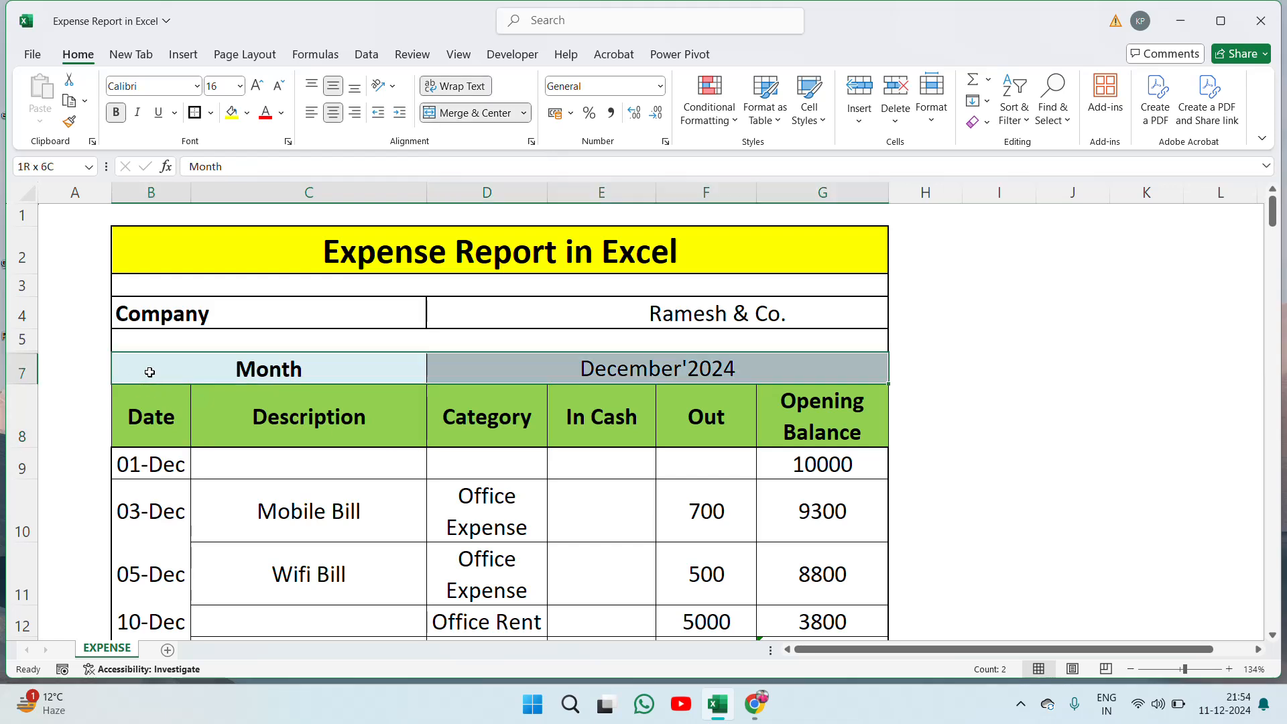
pyautogui.click(195, 112)
pyautogui.click(1025, 372)
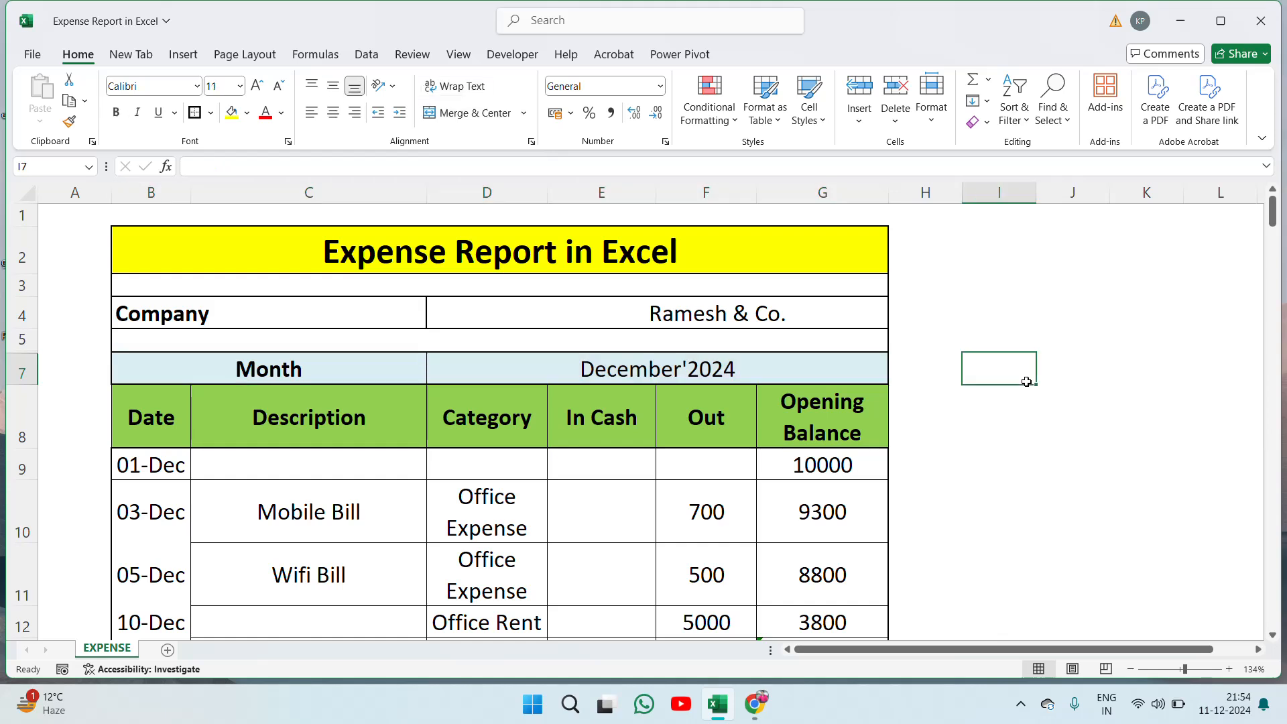
# Step: Review the report's borders and fills from the Company row down to the Closing Balance row
pyautogui.press('Left')
pyautogui.press('Left')
pyautogui.press('Left')
pyautogui.press('Left')
pyautogui.press('Up')
pyautogui.press('Up')
pyautogui.press('Up')
pyautogui.press('Right')
pyautogui.press('Right')
pyautogui.press('Down')
pyautogui.press('Down')
pyautogui.press('Down')
pyautogui.press('Down')
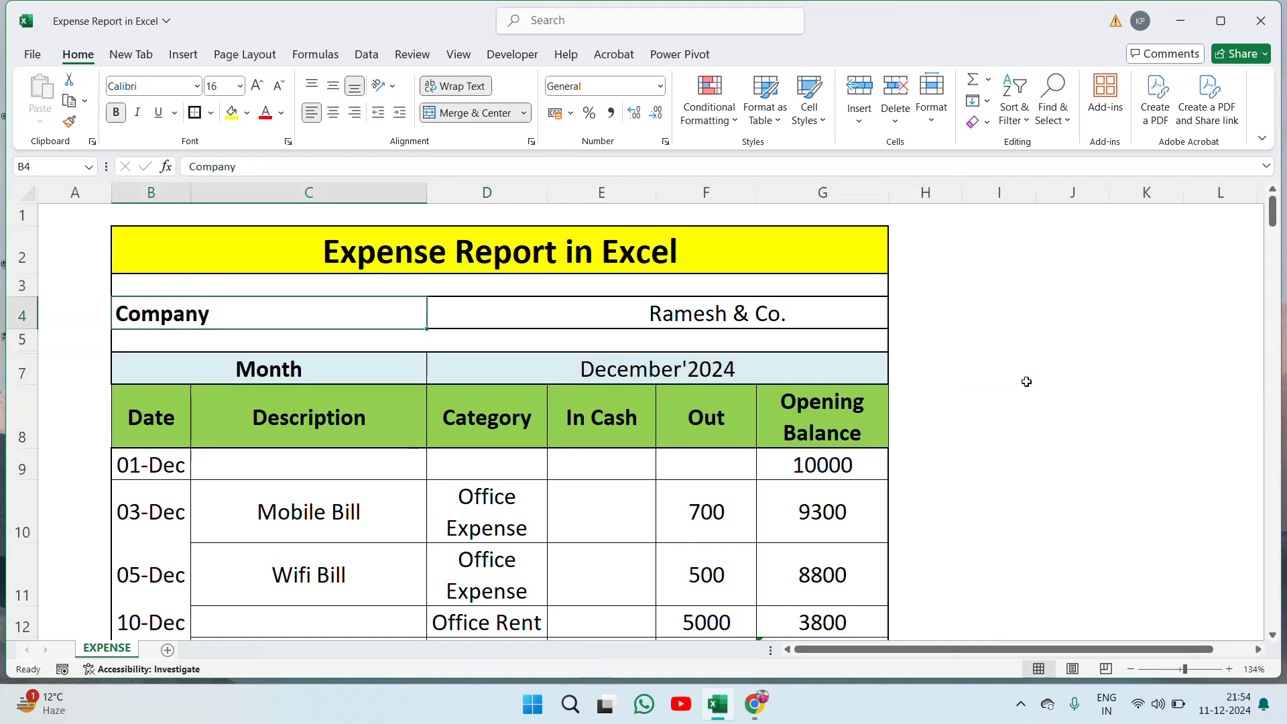
pyautogui.press('Down')
pyautogui.press('Down')
pyautogui.press('Down')
pyautogui.press('Down')
pyautogui.press('Down')
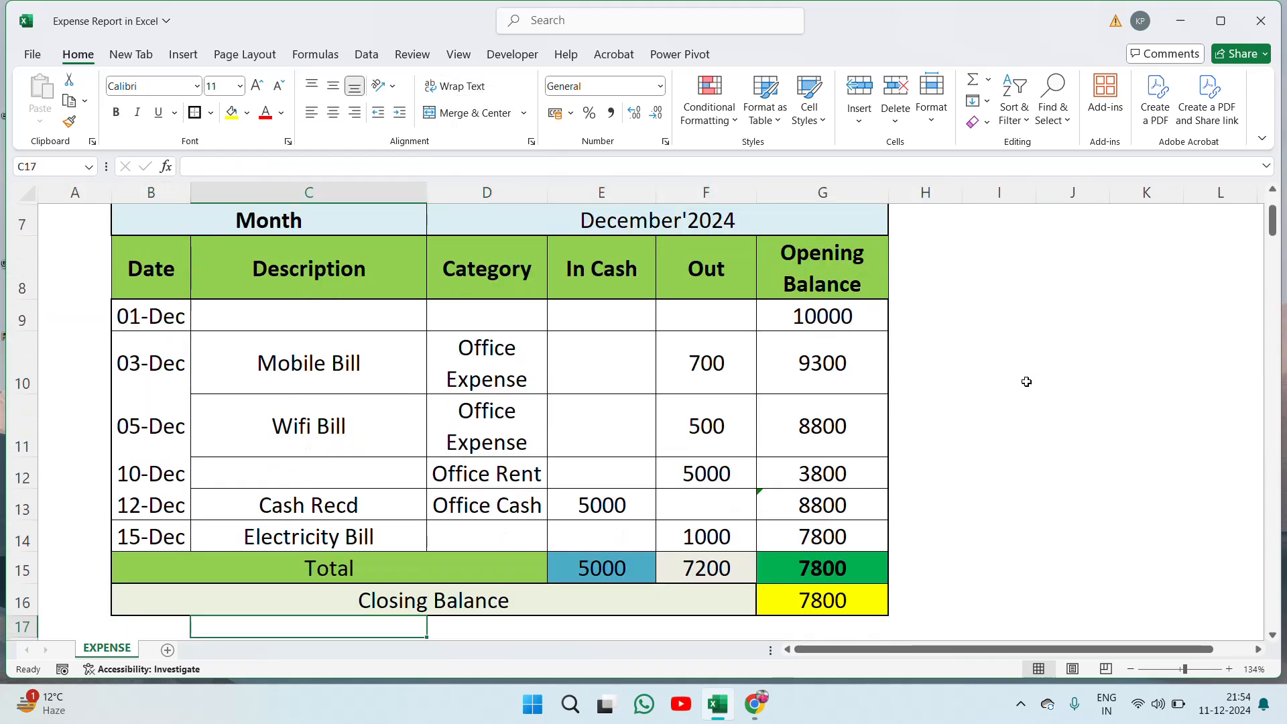
pyautogui.press('Up')
pyautogui.press('Up')
pyautogui.press('Up')
pyautogui.press('Up')
pyautogui.scroll(1, 1026, 381)
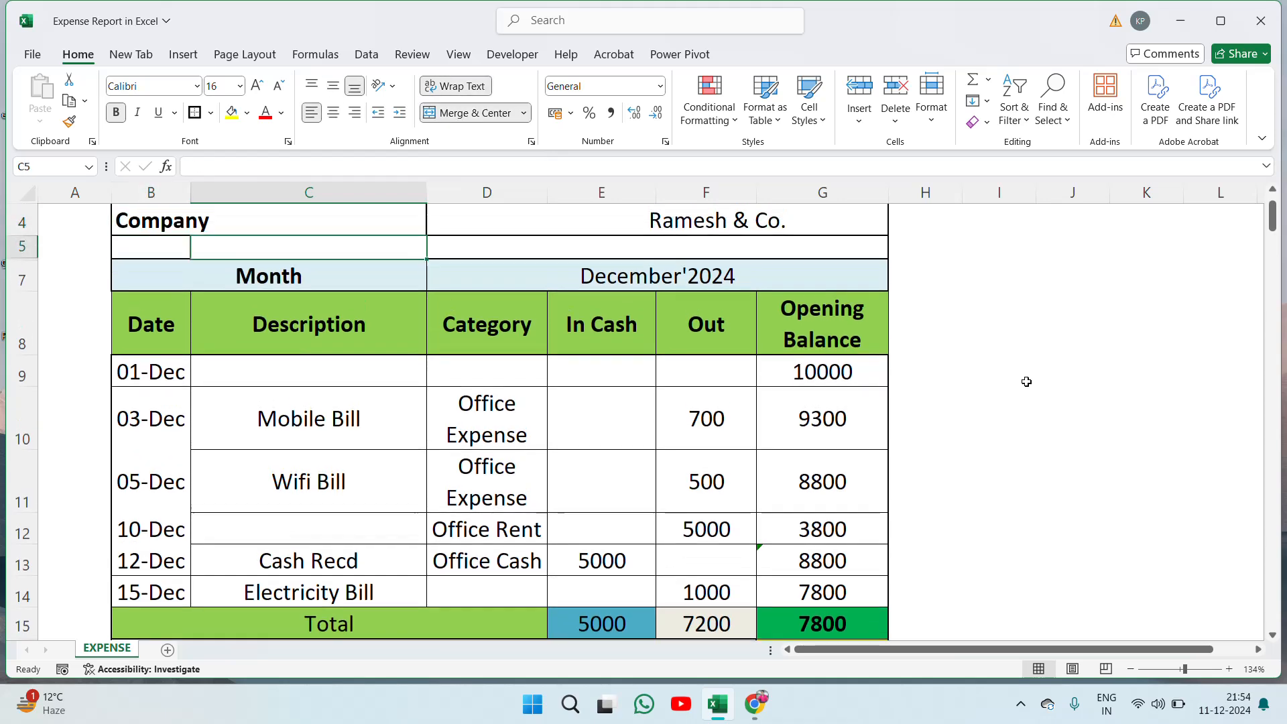
# Step: Remove all borders from the expense entries in B9:G14
pyautogui.press('Left')
pyautogui.press('Up')
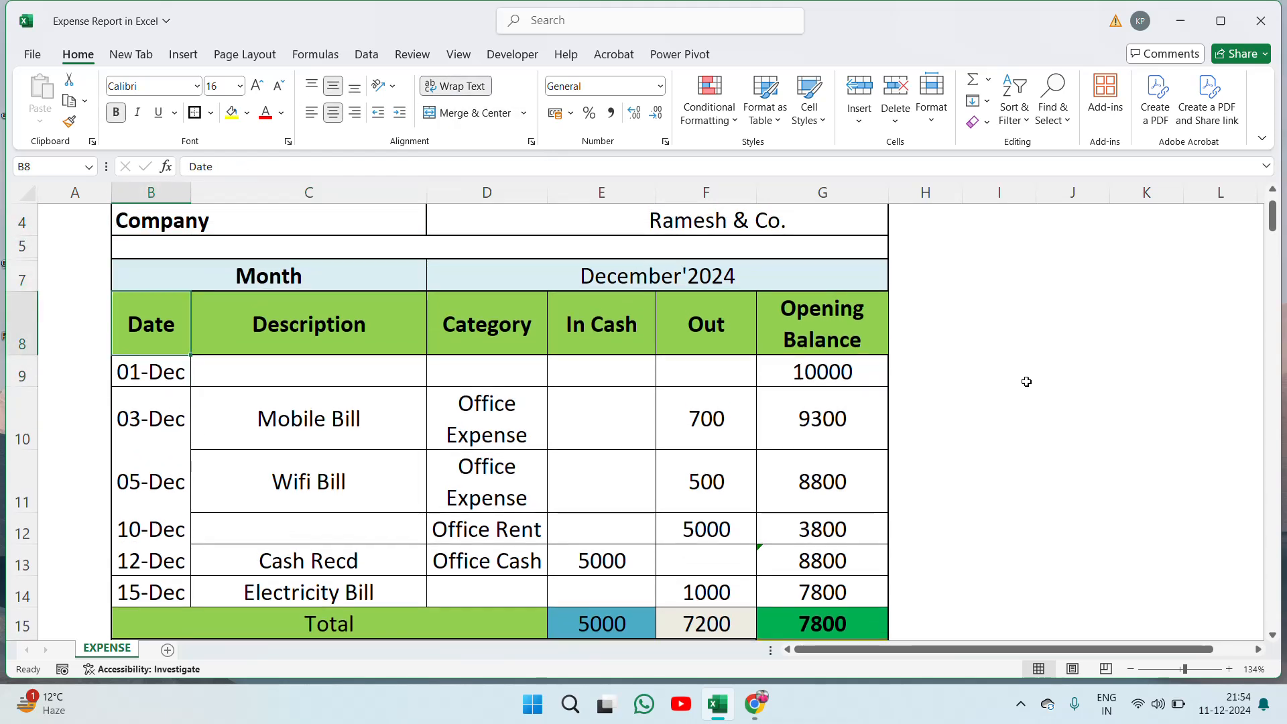
pyautogui.press('Down')
pyautogui.hotkey('shift', 'Down')
pyautogui.hotkey('shift', 'Down')
pyautogui.hotkey('shift', 'Down')
pyautogui.hotkey('shift', 'Down')
pyautogui.hotkey('shift', 'Down')
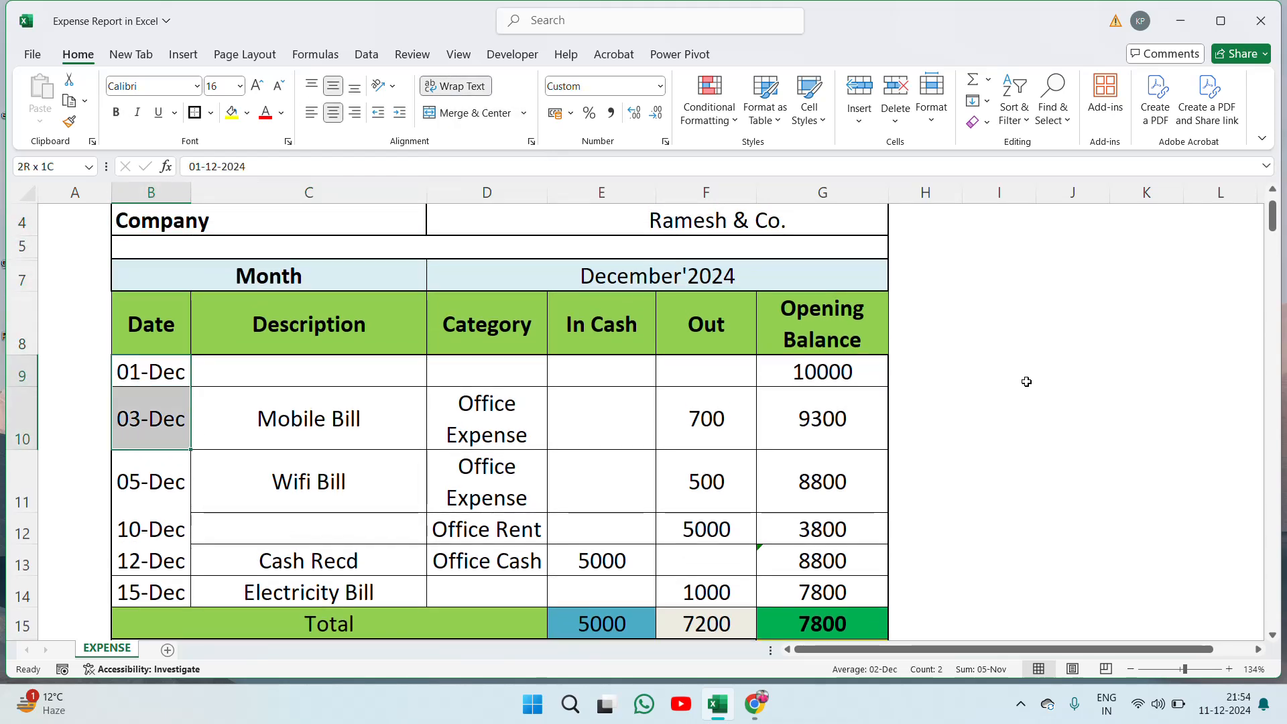
pyautogui.hotkey('shift', 'Right')
pyautogui.hotkey('shift', 'Right')
pyautogui.hotkey('shift', 'Right')
pyautogui.hotkey('shift', 'Right')
pyautogui.hotkey('shift', 'Right')
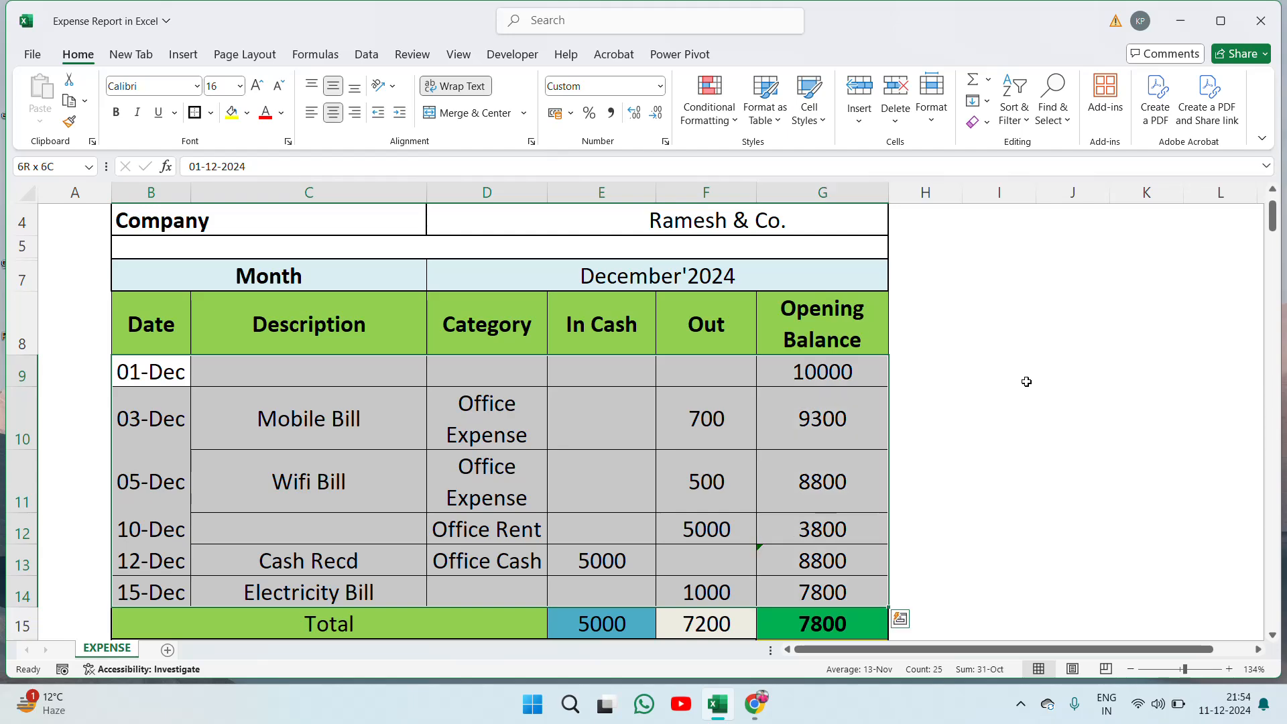
pyautogui.click(212, 113)
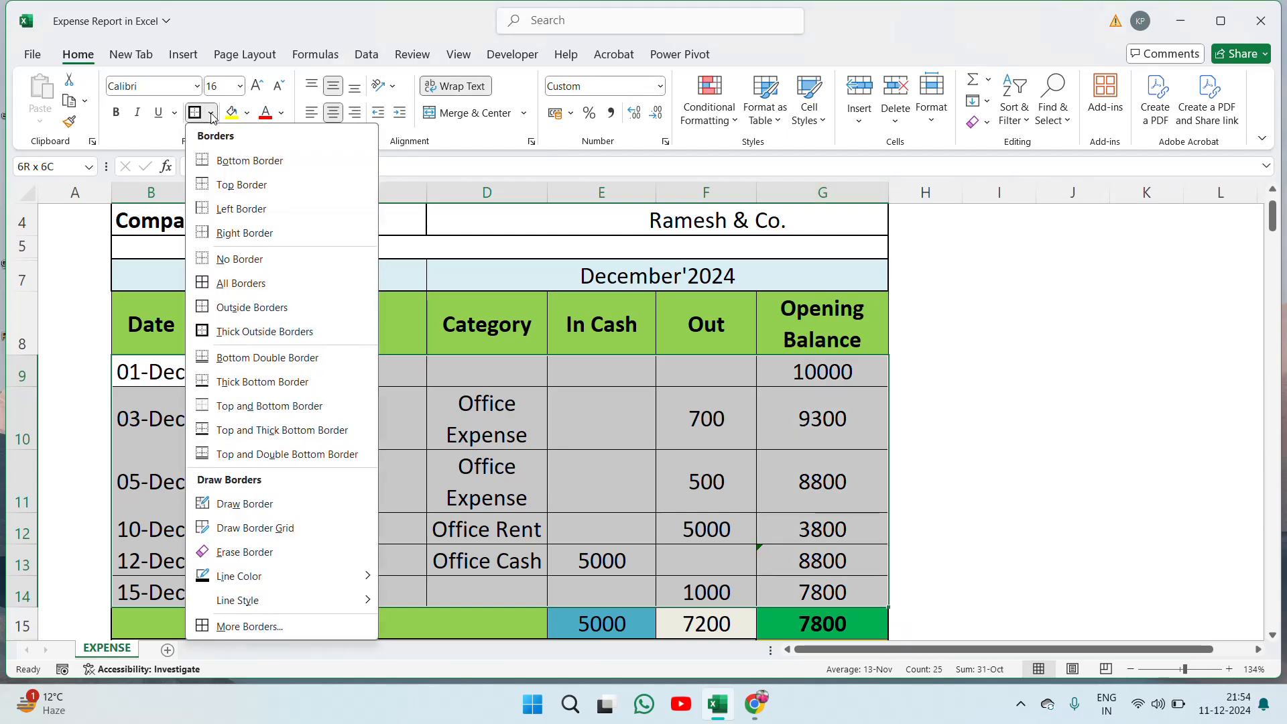
pyautogui.click(213, 267)
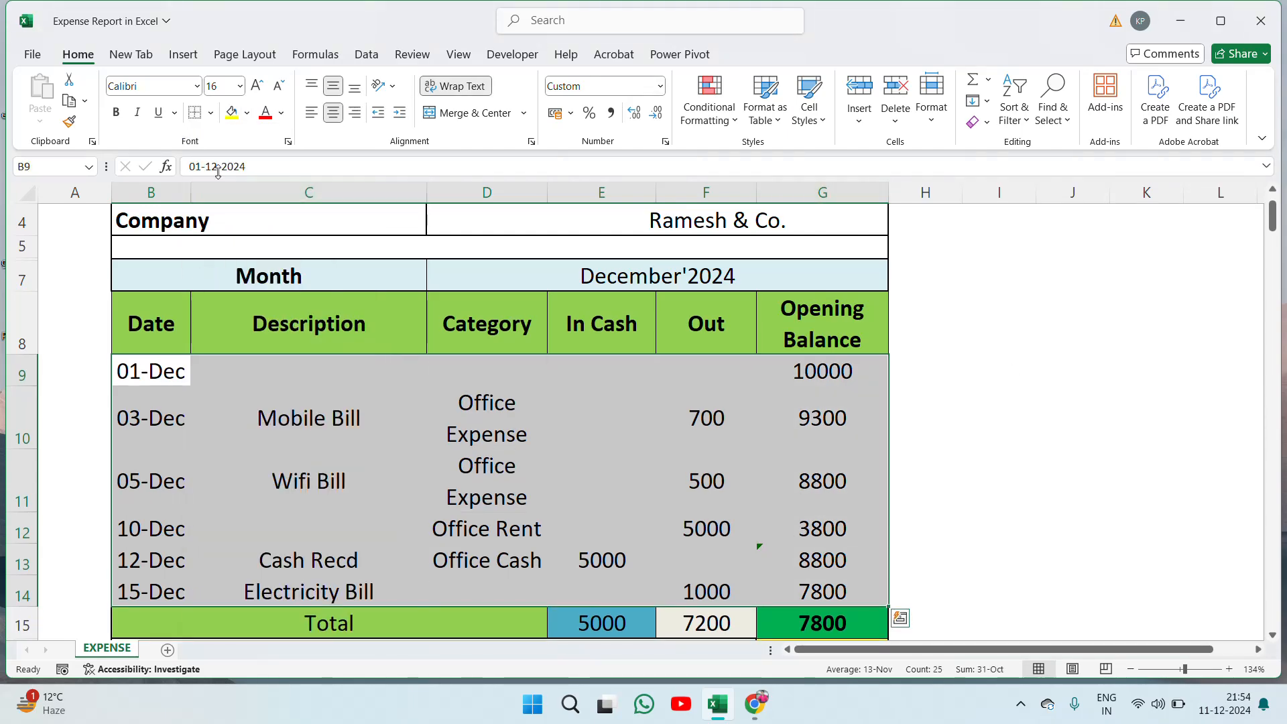
# Step: Apply all borders to the expense entries in B9:G14
pyautogui.click(209, 115)
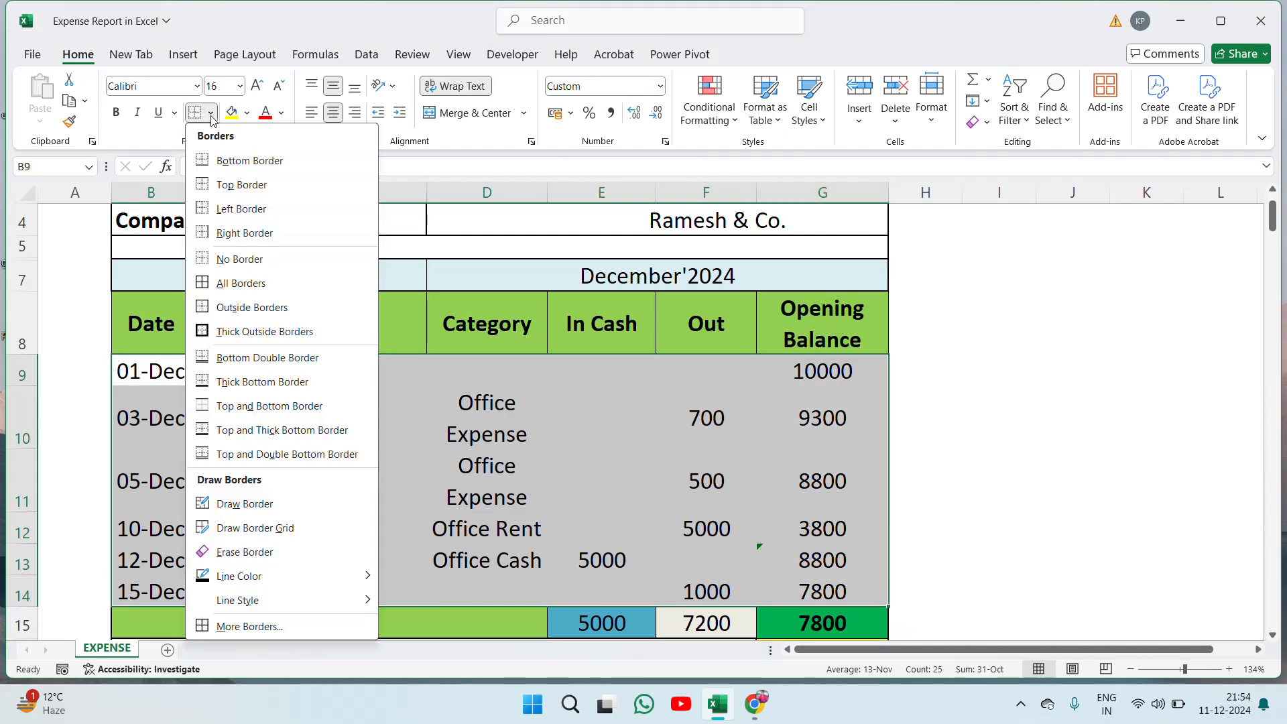
pyautogui.click(206, 283)
pyautogui.click(284, 348)
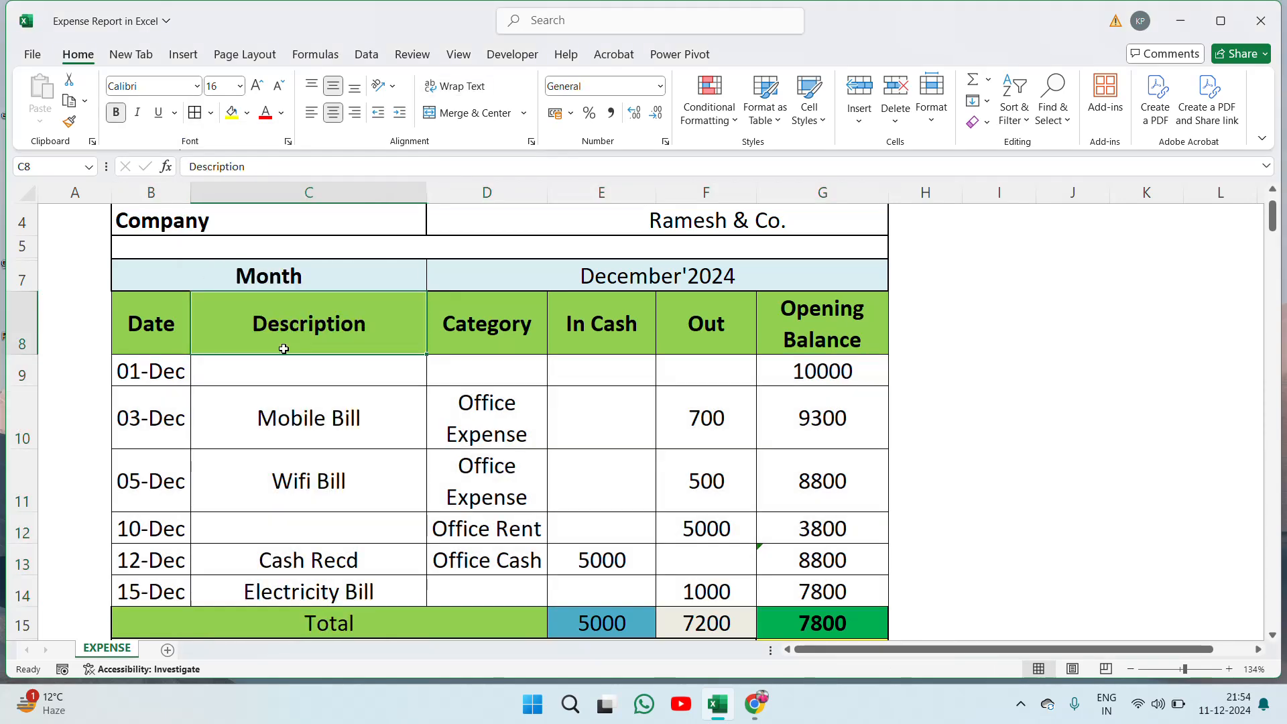
# Step: Examine the Description entries in column C from the first expense row down to the last one
pyautogui.press('Down')
pyautogui.press('Down')
pyautogui.press('Up')
pyautogui.press('Down')
pyautogui.press('Down')
pyautogui.press('Down')
pyautogui.press('Down')
pyautogui.press('Down')
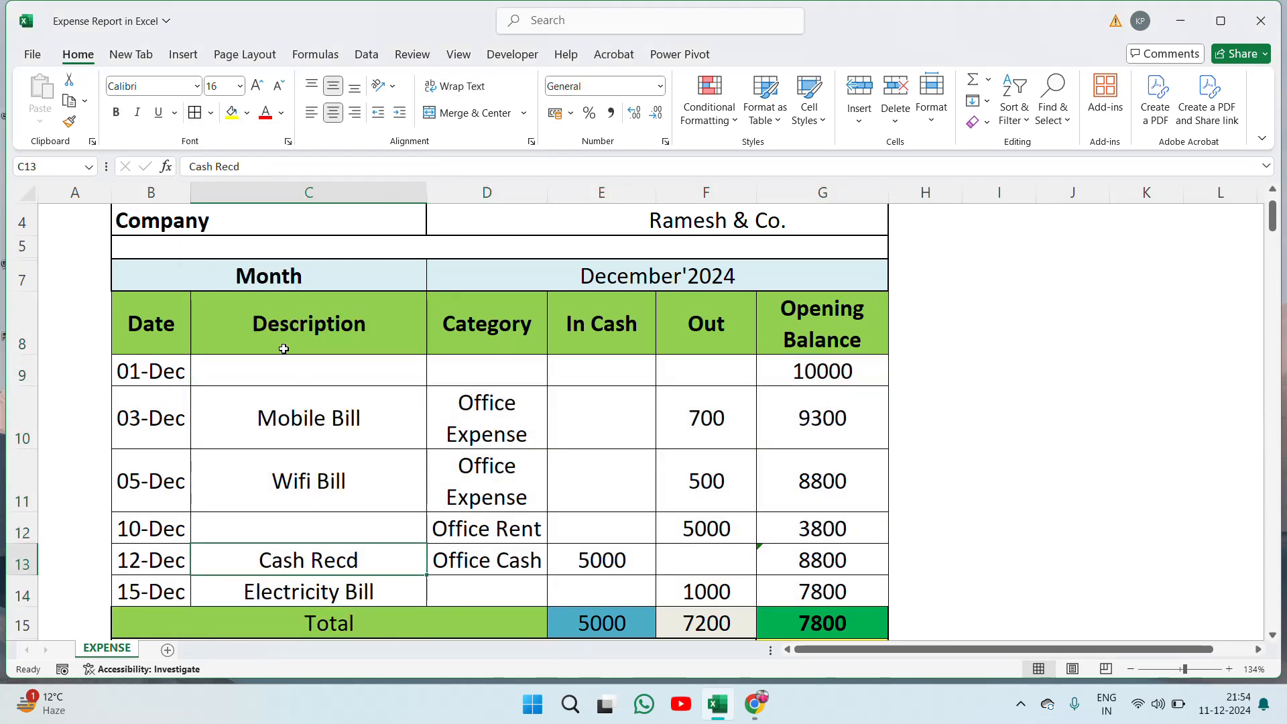
pyautogui.press('Down')
pyautogui.press('Up')
pyautogui.press('Up')
pyautogui.press('Up')
pyautogui.press('Up')
pyautogui.press('Up')
pyautogui.press('Up')
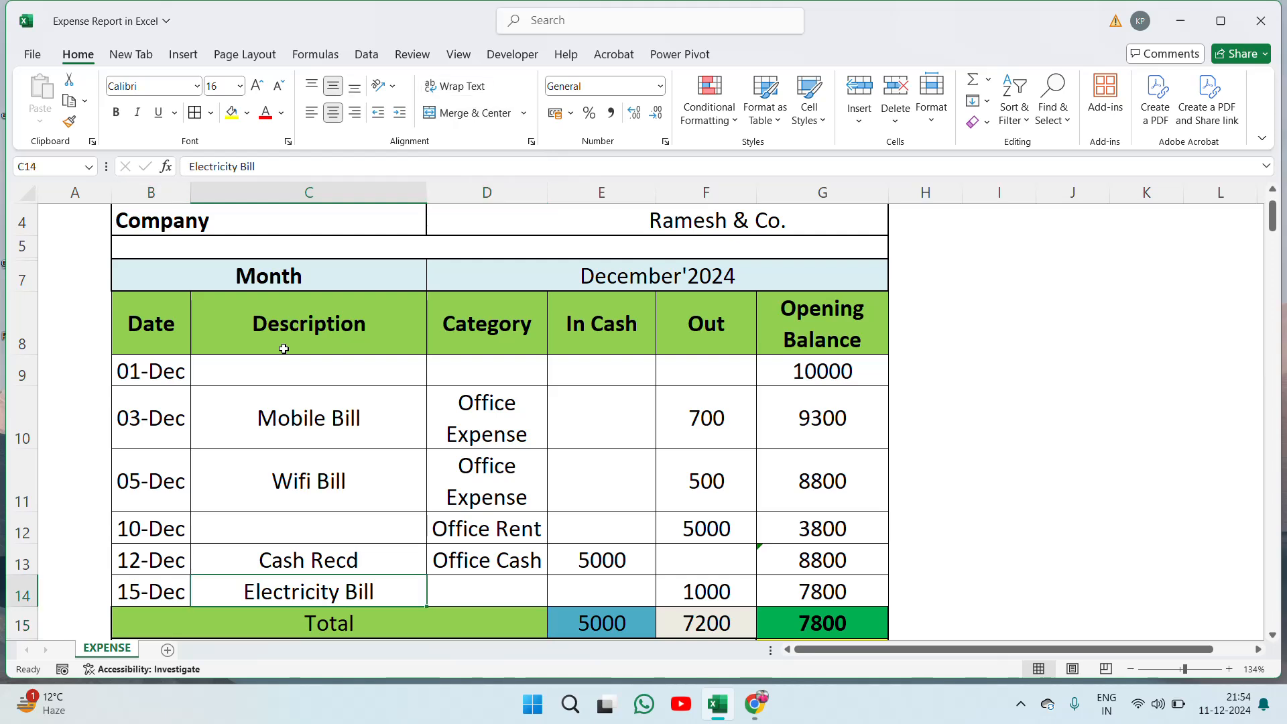
pyautogui.press('Up')
pyautogui.press('Down')
pyautogui.press('Down')
pyautogui.press('Down')
pyautogui.press('Down')
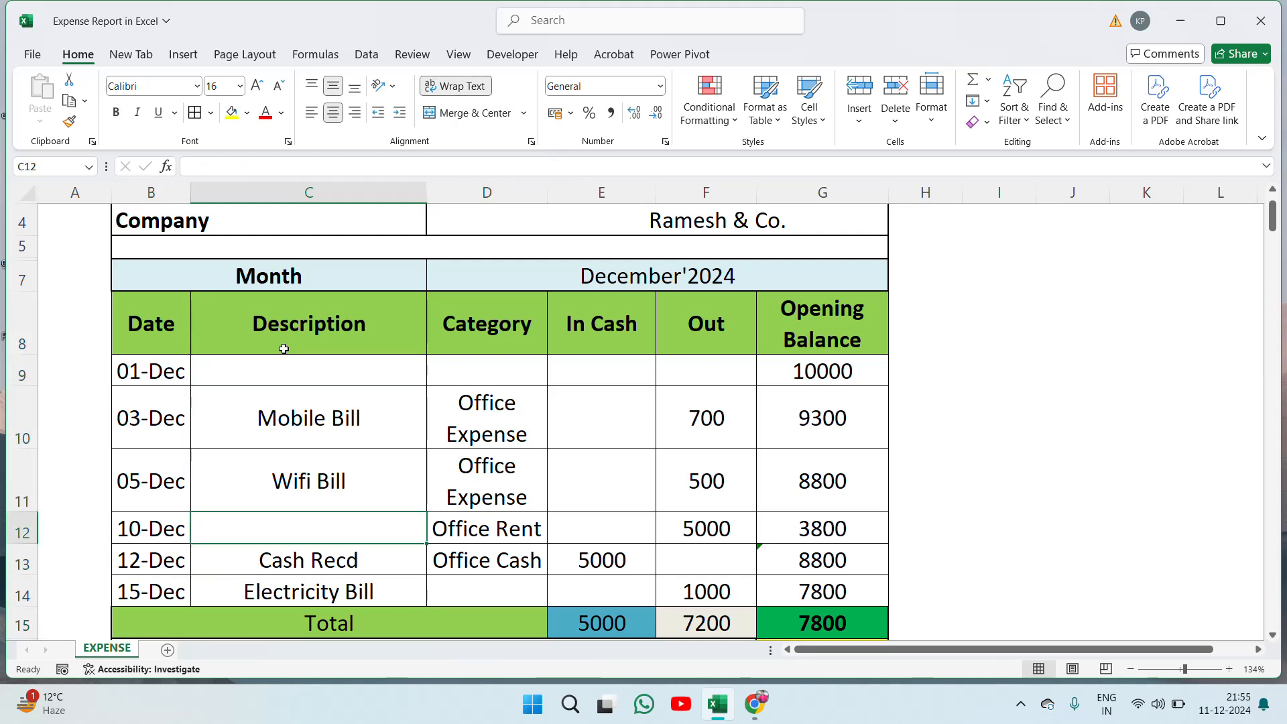
pyautogui.press('Up')
pyautogui.press('Up')
pyautogui.press('Up')
# Step: Examine the Category, In Cash, Out and balance cells of the 01-Dec and 03-Dec rows
pyautogui.press('Right')
pyautogui.press('Up')
pyautogui.press('Down')
pyautogui.press('Down')
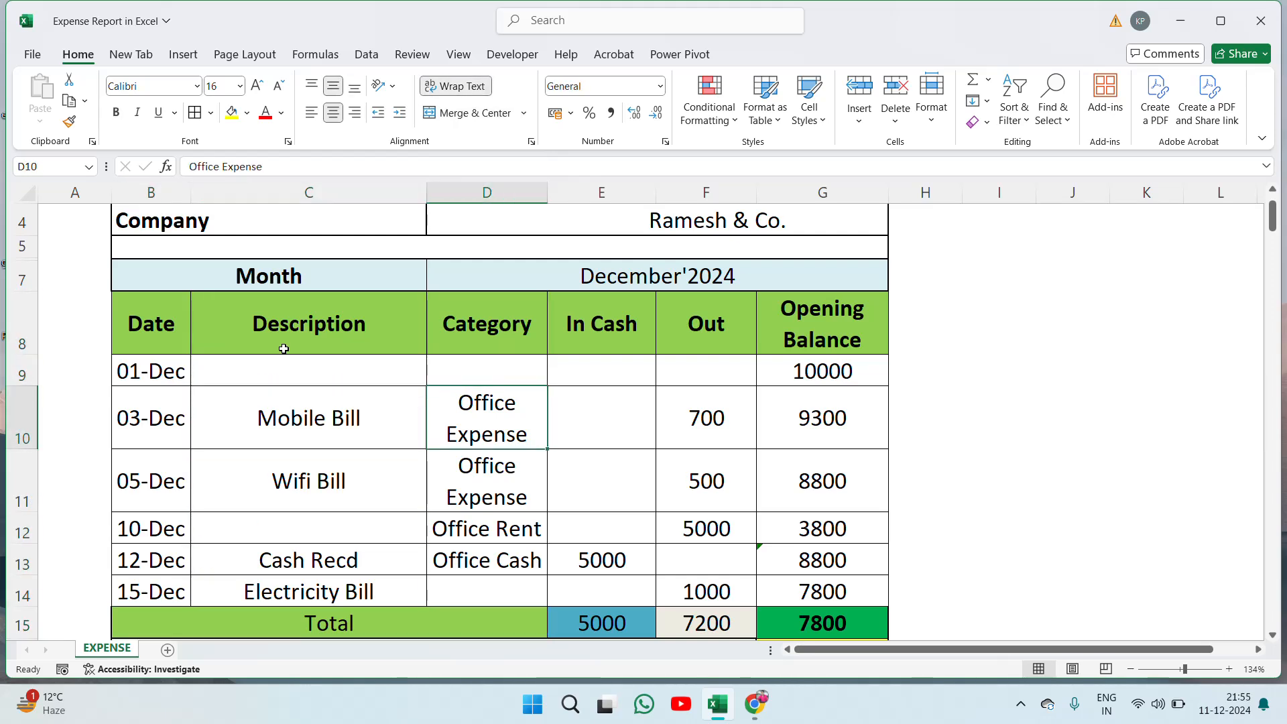
pyautogui.press('Left')
pyautogui.press('Right')
pyautogui.press('Right')
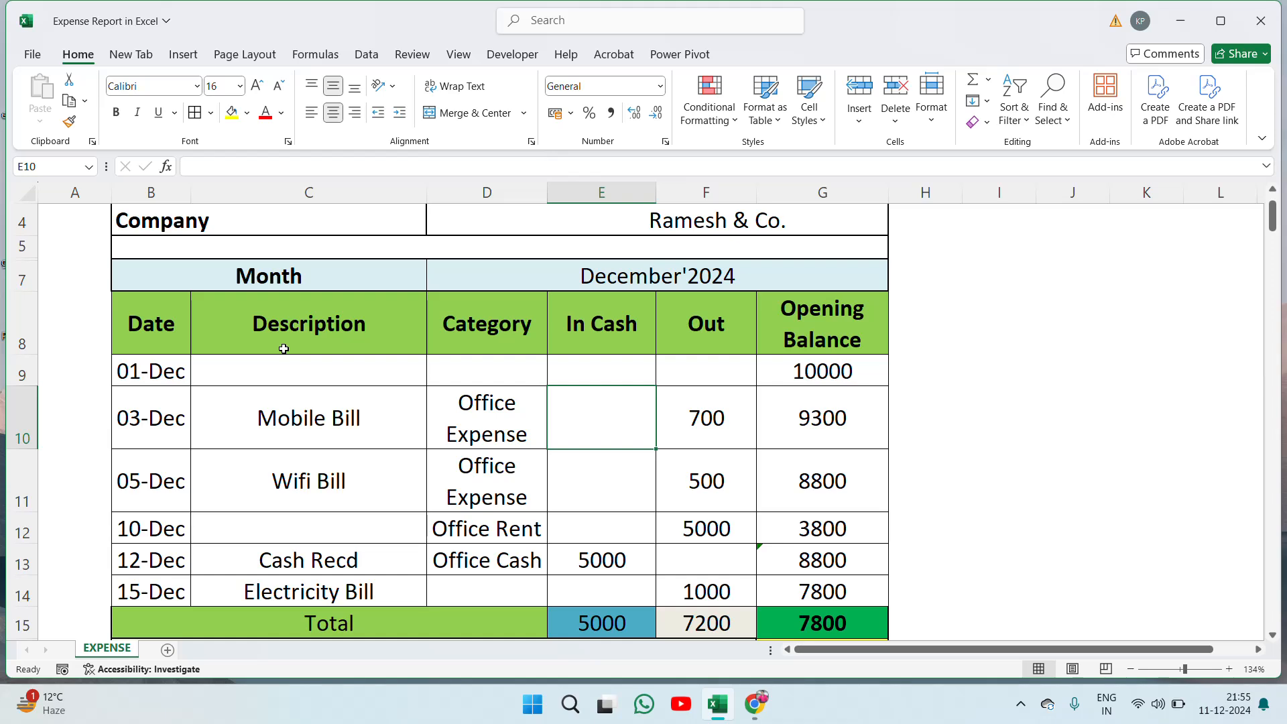
pyautogui.click(739, 408)
pyautogui.press('Left')
pyautogui.press('Left')
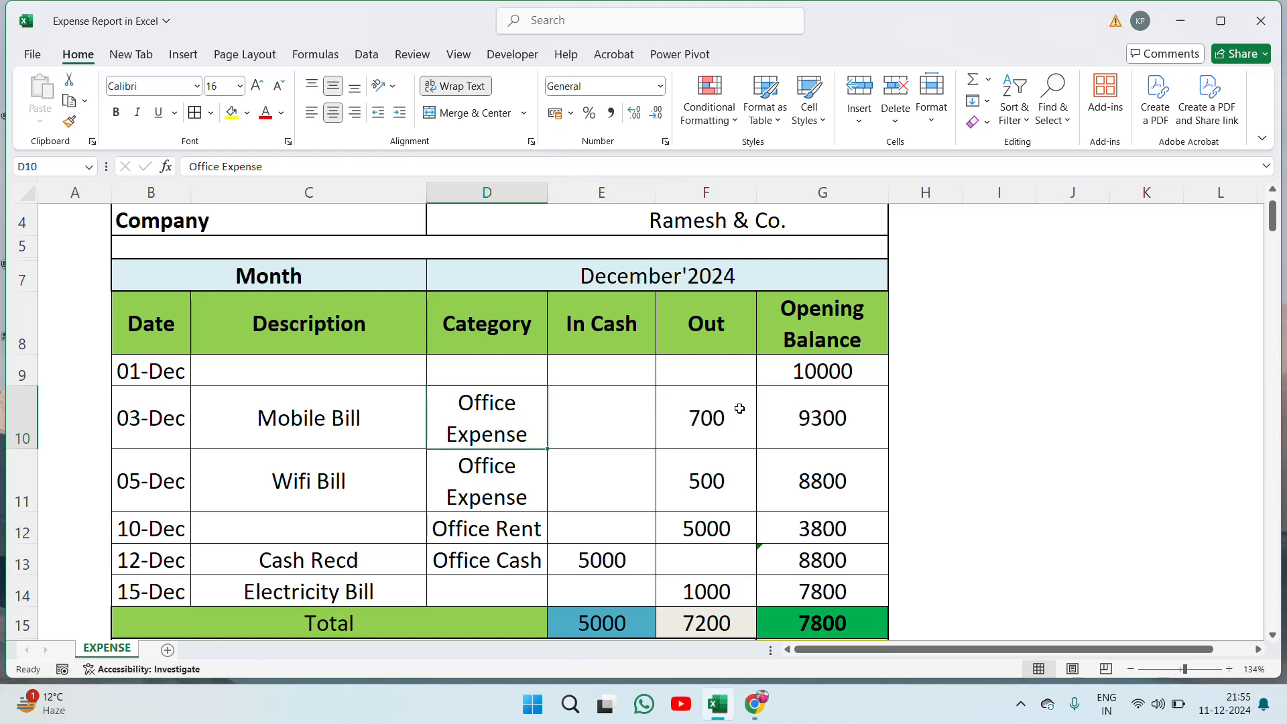
pyautogui.press('Right')
pyautogui.press('Right')
pyautogui.press('Up')
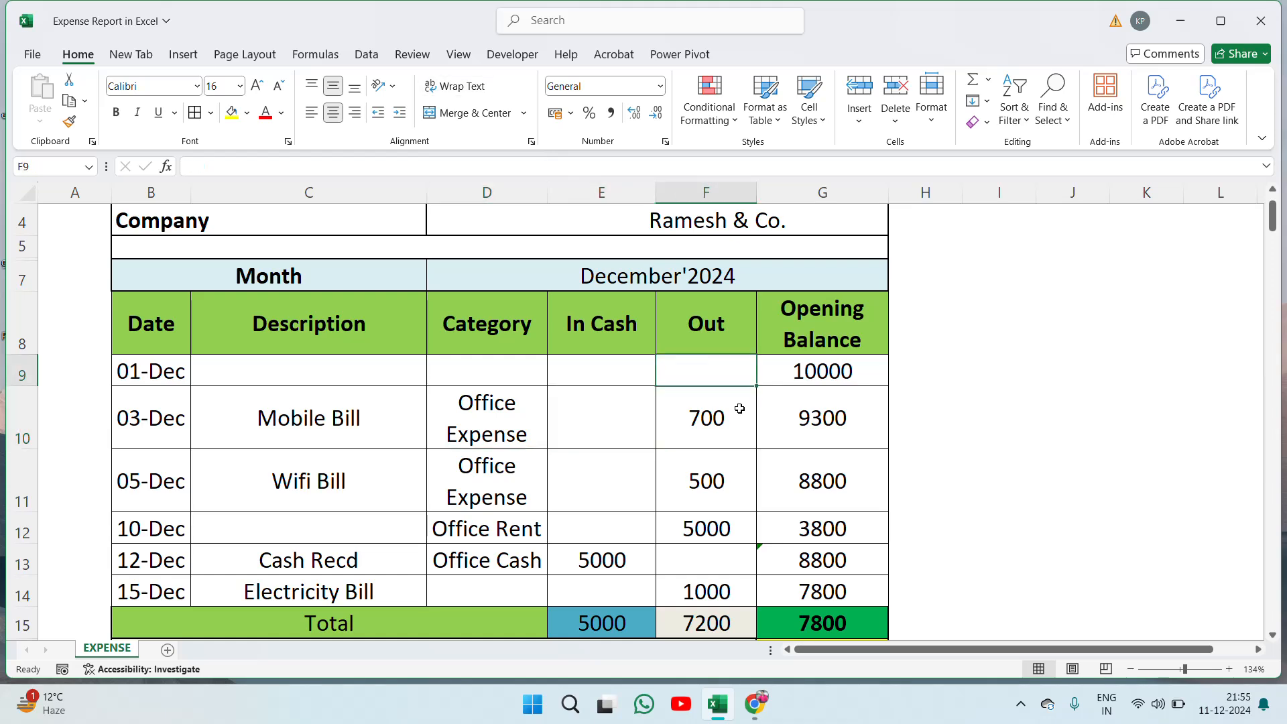
pyautogui.press('Right')
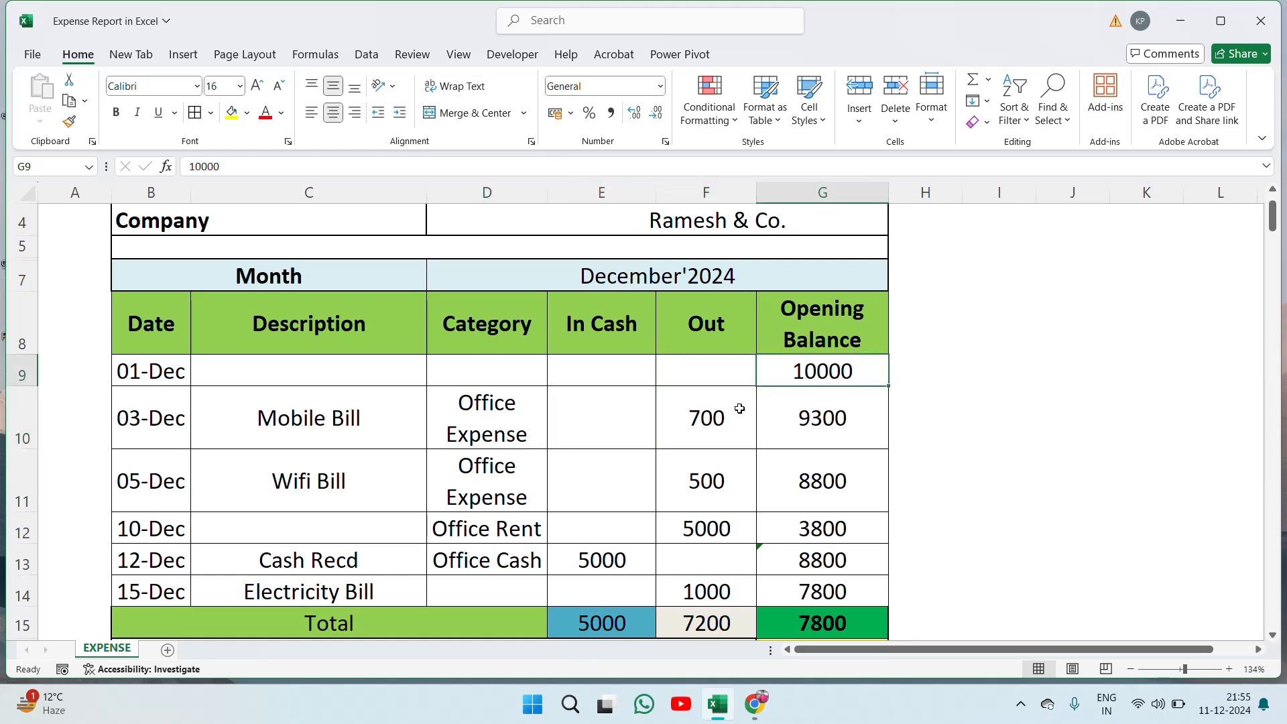
pyautogui.press('Down')
pyautogui.press('Left')
pyautogui.press('Right')
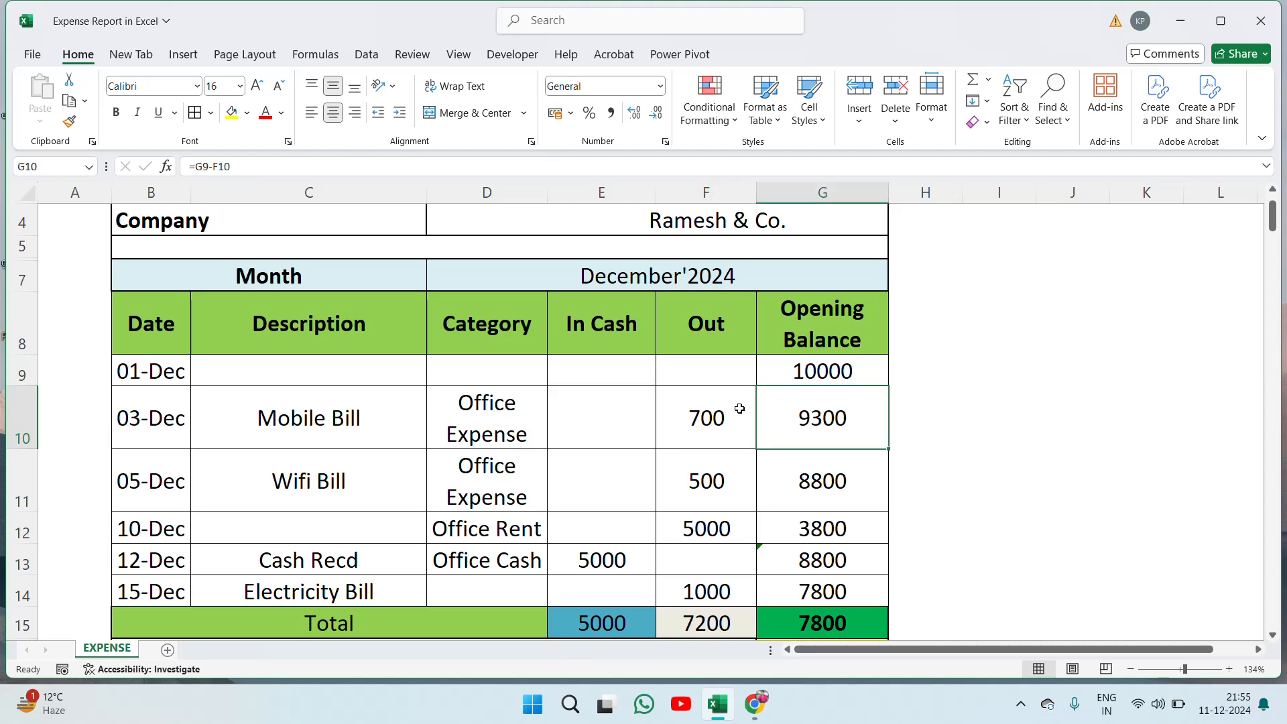
# Step: Examine the Opening Balance column down through the Total and Closing Balance rows
pyautogui.press('Down')
pyautogui.press('Down')
pyautogui.press('Down')
pyautogui.press('Down')
pyautogui.press('Down')
pyautogui.press('Down')
pyautogui.press('Down')
pyautogui.press('Down')
pyautogui.press('Down')
pyautogui.press('Down')
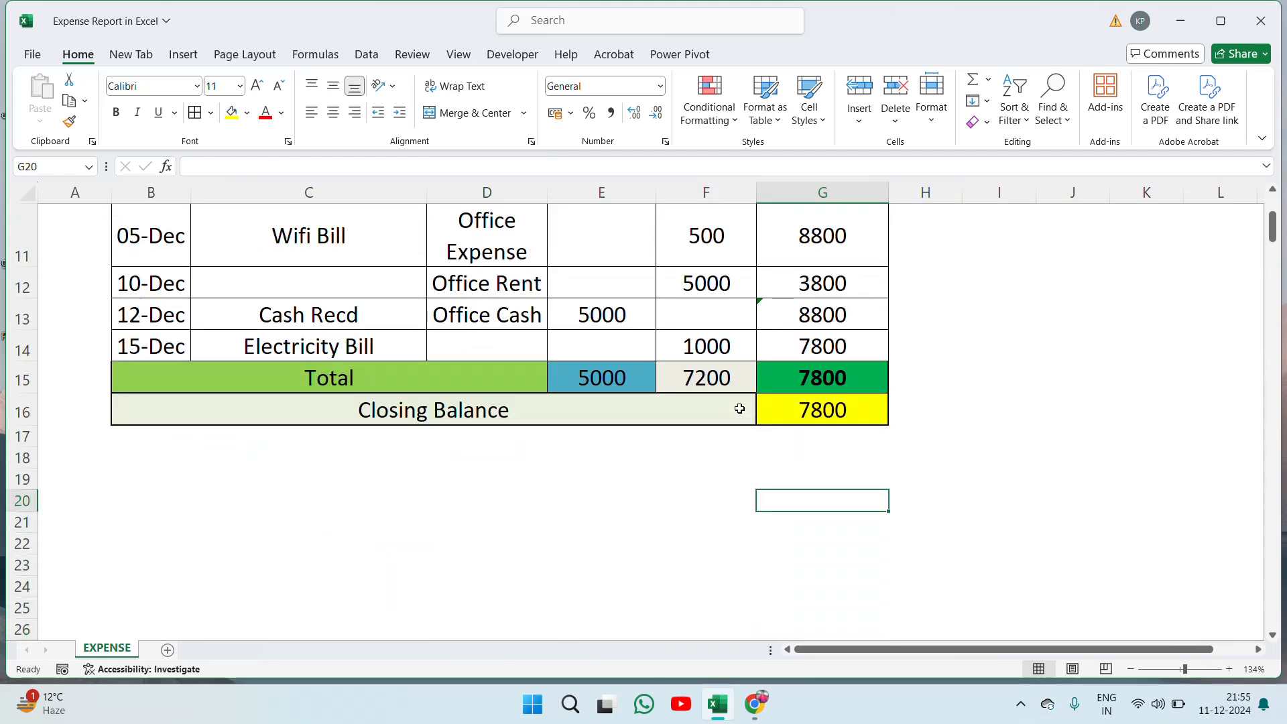
# Step: Insert a blank row directly above the Total row
pyautogui.press('Up')
pyautogui.press('Up')
pyautogui.press('Up')
pyautogui.press('Up')
pyautogui.press('Up')
pyautogui.press('Left')
pyautogui.press('Left')
pyautogui.press('Left')
pyautogui.press('Left')
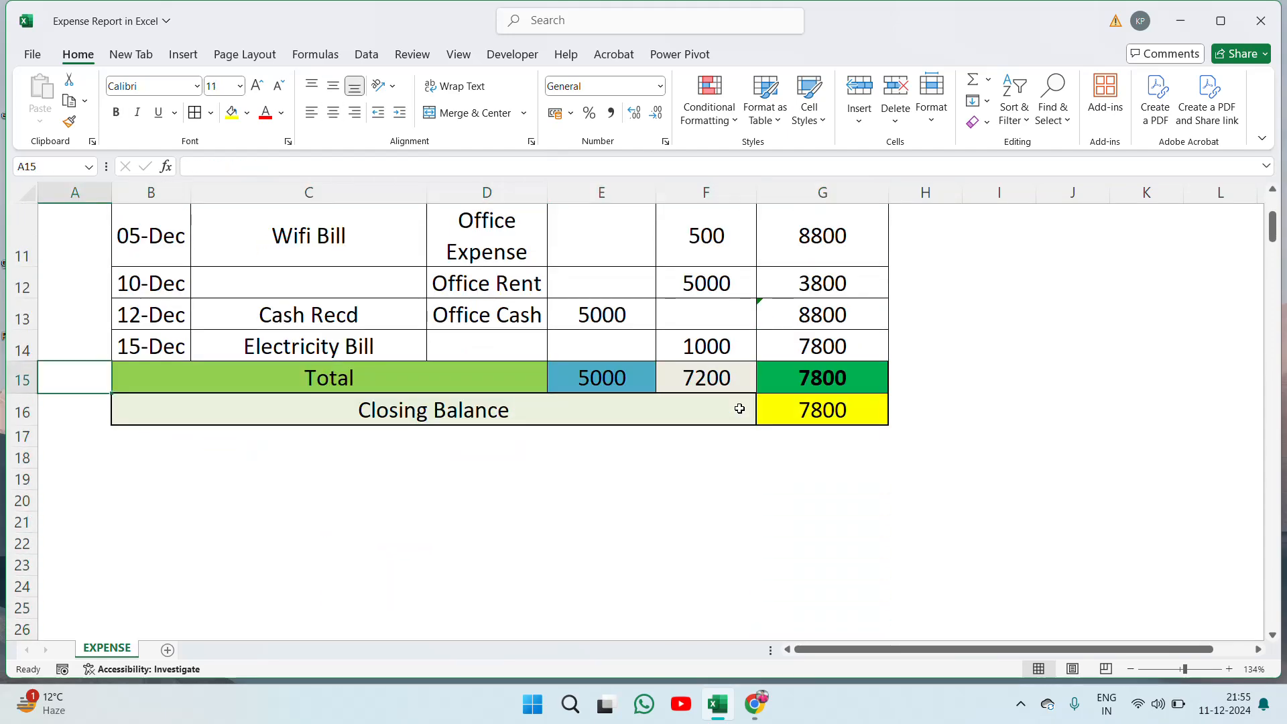
pyautogui.hotkey('shift', 'space')
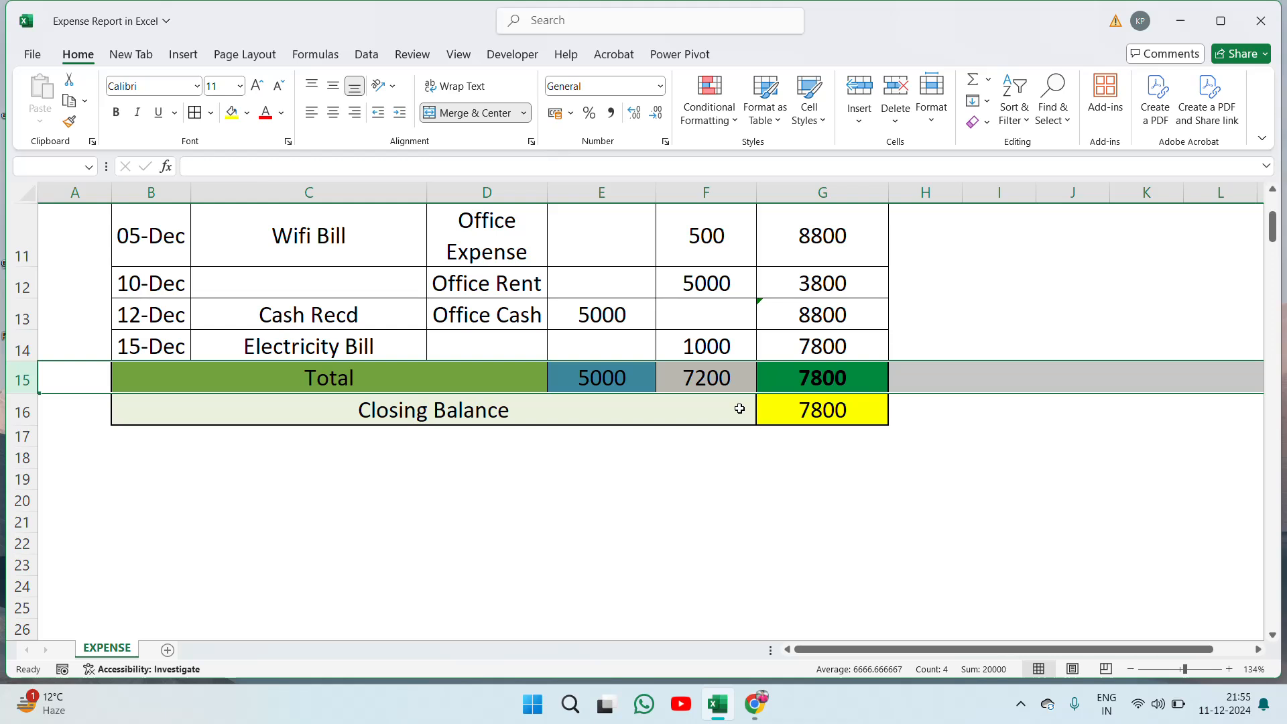
pyautogui.hotkey('ctrl', 'shift', '+')
# Step: Apply a thick outside border around the blank row above Total, B15:G15
pyautogui.press('Left')
pyautogui.press('Right')
pyautogui.hotkey('shift', 'Right')
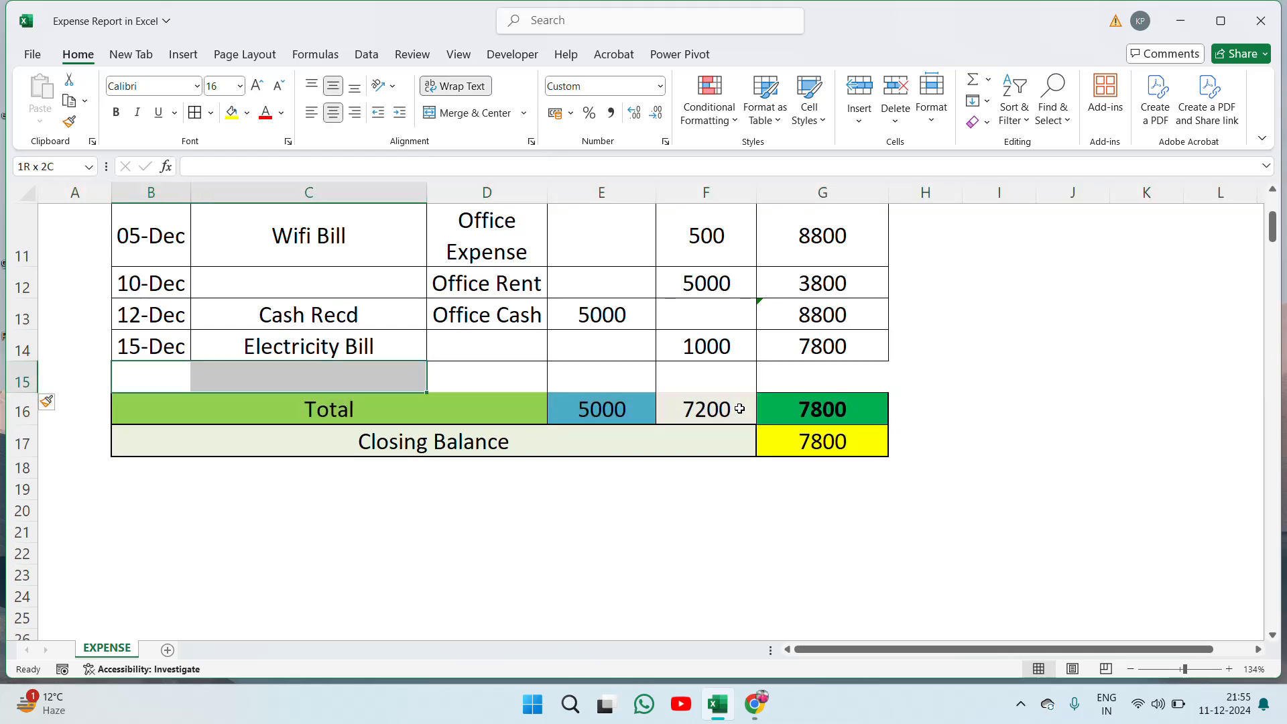
pyautogui.hotkey('shift', 'Right')
pyautogui.hotkey('shift', 'Right')
pyautogui.hotkey('shift', 'Right')
pyautogui.hotkey('shift', 'Right')
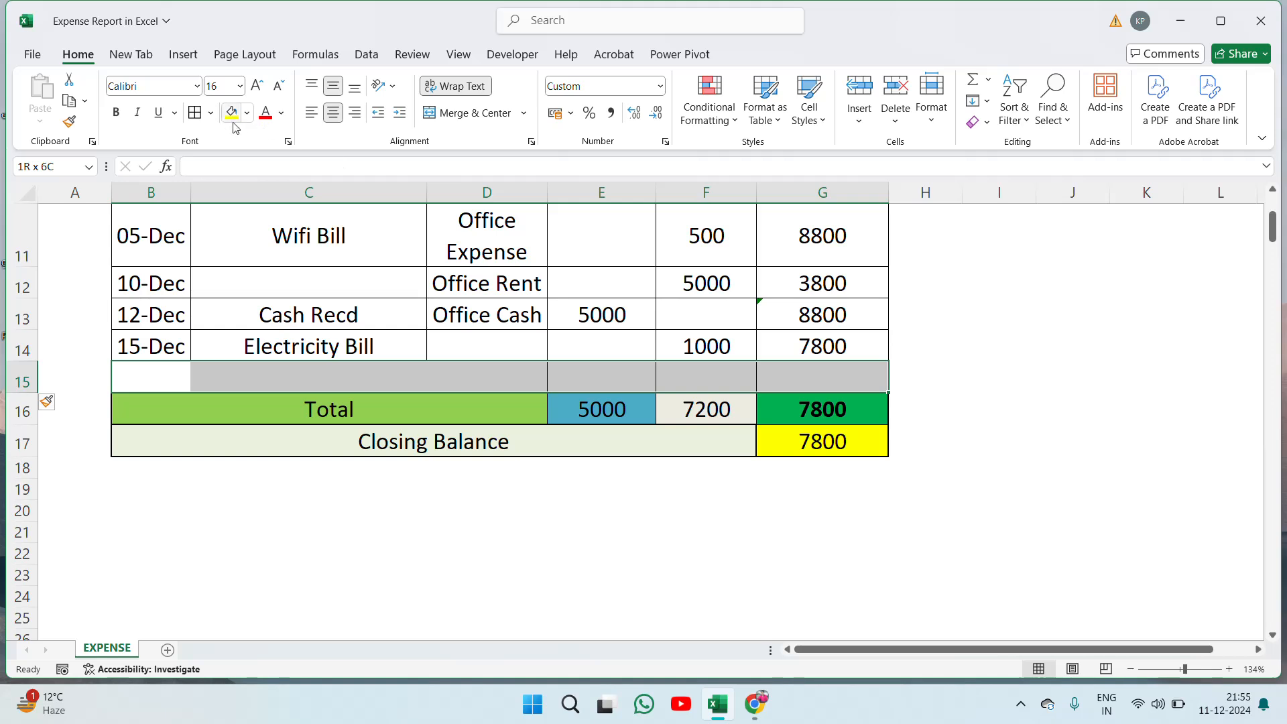
pyautogui.click(211, 113)
pyautogui.click(268, 330)
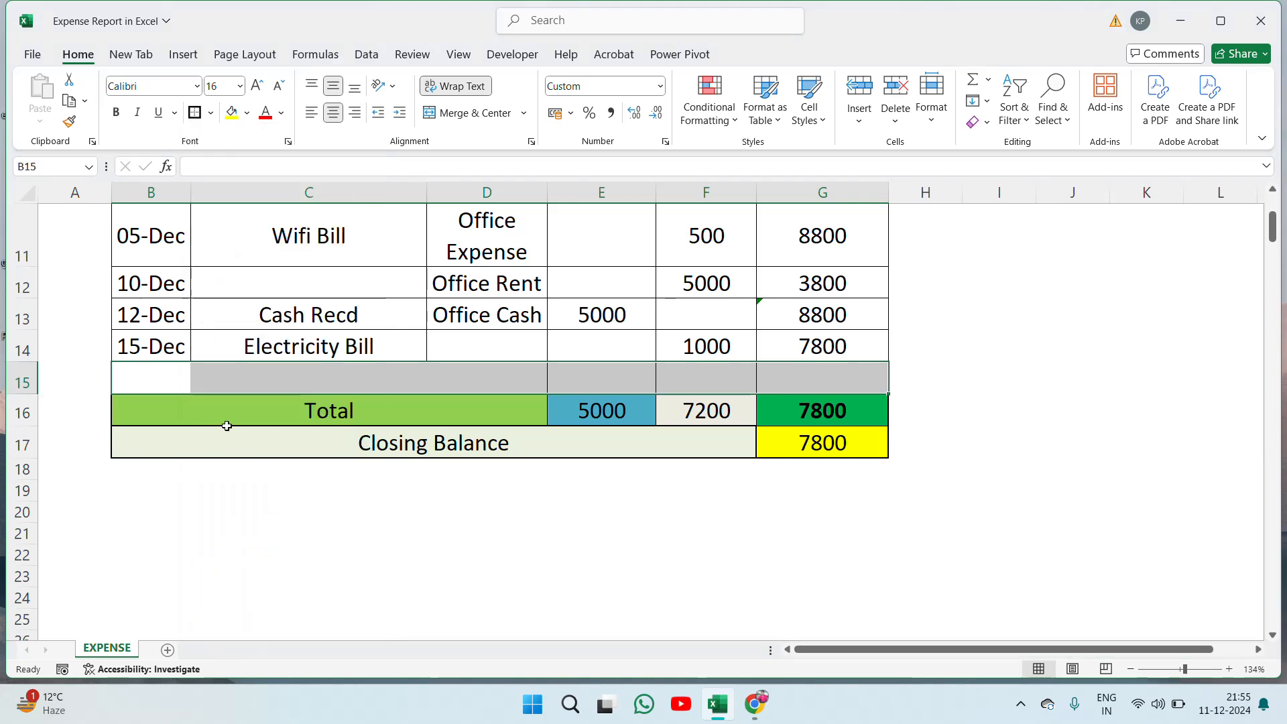
pyautogui.click(415, 593)
pyautogui.click(432, 405)
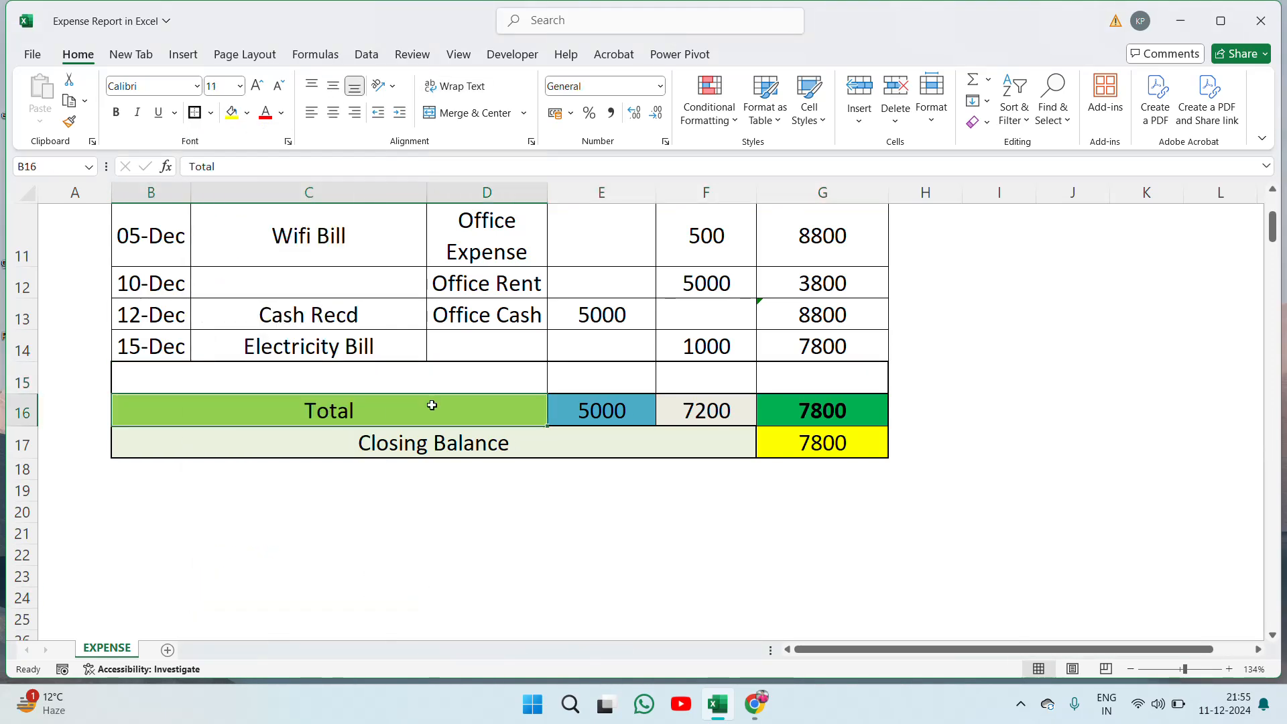
# Step: Return to the report title and zoom the sheet out to 84% to view the whole report
pyautogui.press('Up')
pyautogui.press('Up')
pyautogui.press('Up')
pyautogui.press('Up')
pyautogui.press('Up')
pyautogui.press('Up')
pyautogui.press('Up')
pyautogui.press('Up')
pyautogui.press('Up')
pyautogui.press('Up')
pyautogui.press('Up')
pyautogui.press('Up')
pyautogui.press('Up')
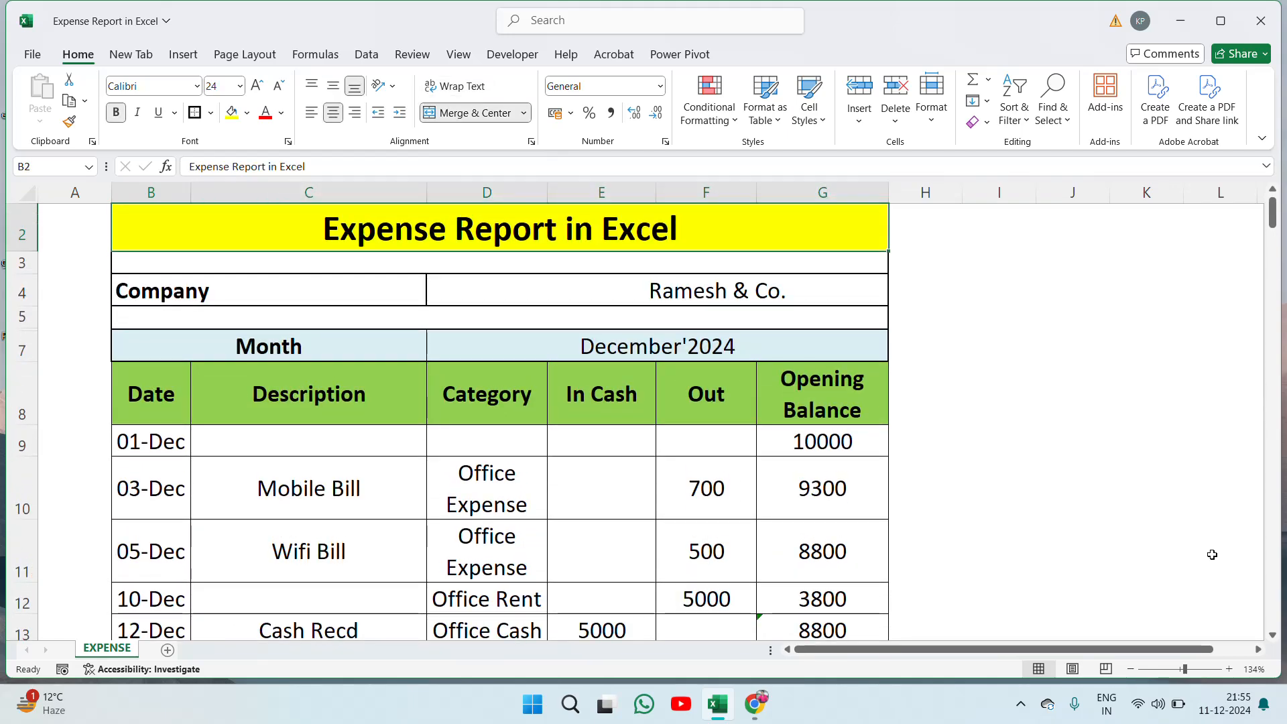
pyautogui.moveTo(1183, 669); pyautogui.dragTo(1175, 668)
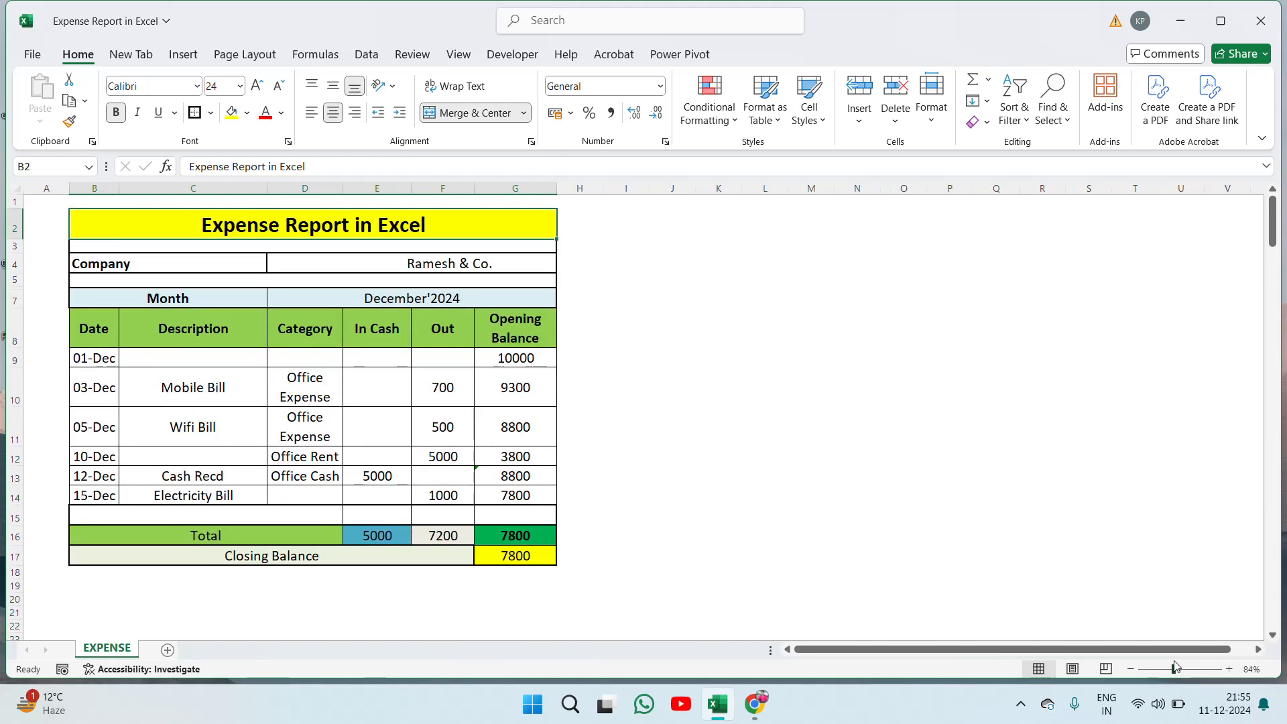
pyautogui.click(763, 365)
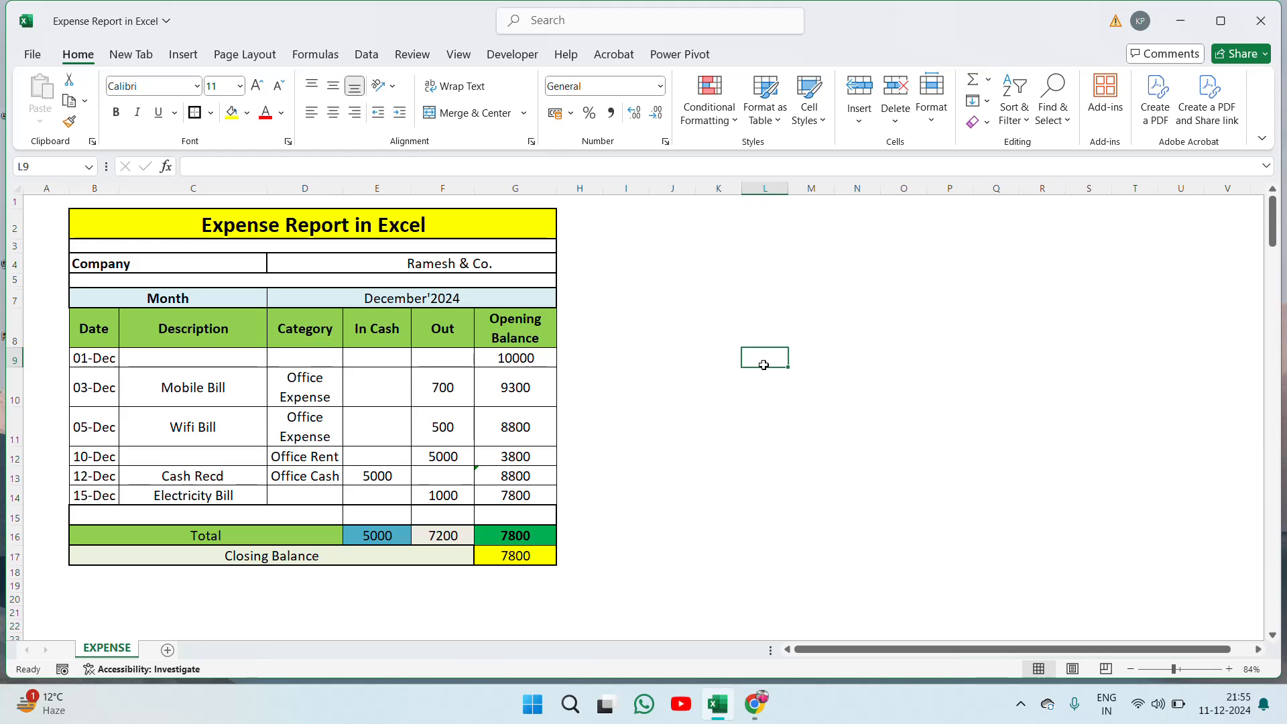
pyautogui.click(175, 387)
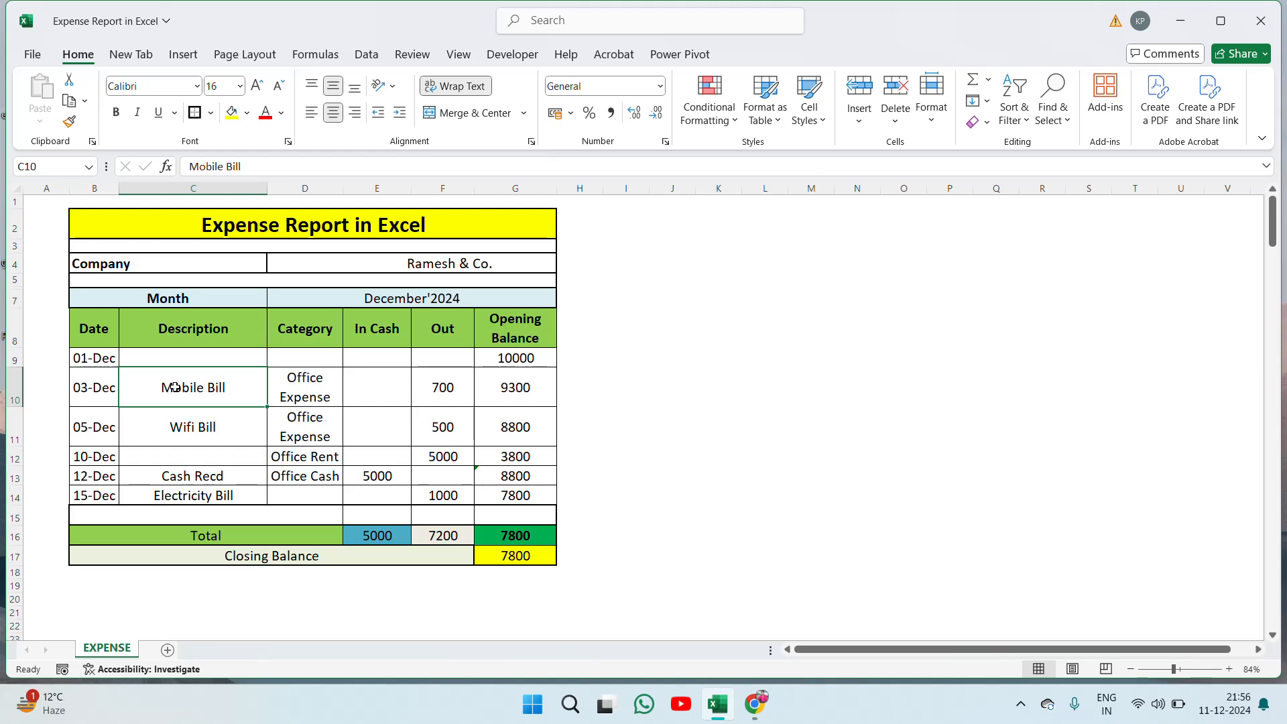
pyautogui.click(635, 335)
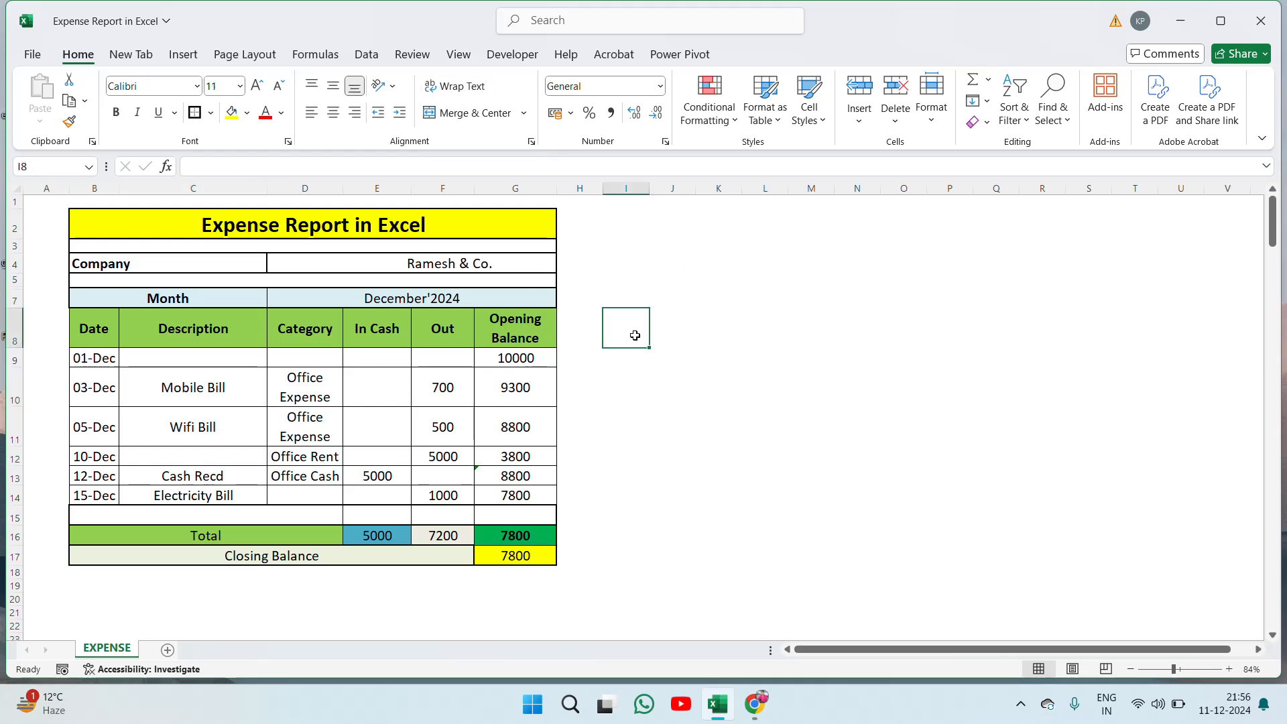
pyautogui.press('Right')
pyautogui.press('Left')
pyautogui.press('Right')
pyautogui.press('Left')
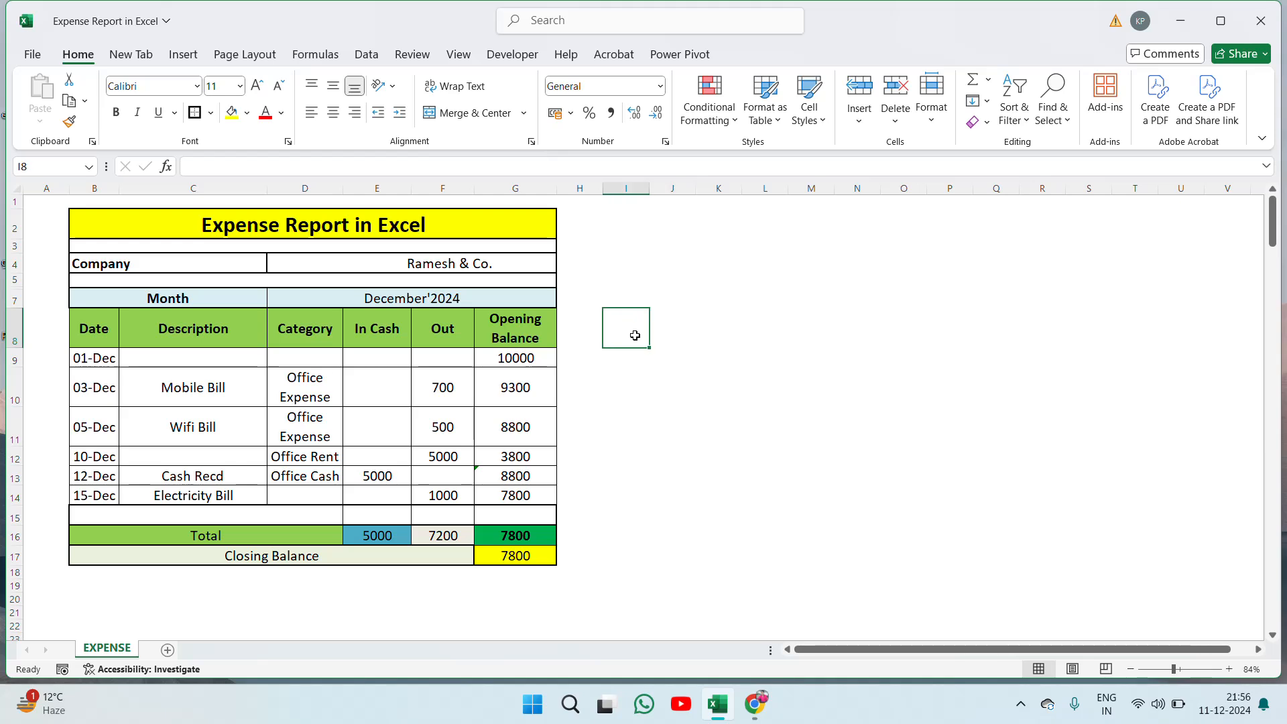
pyautogui.write('Ope')
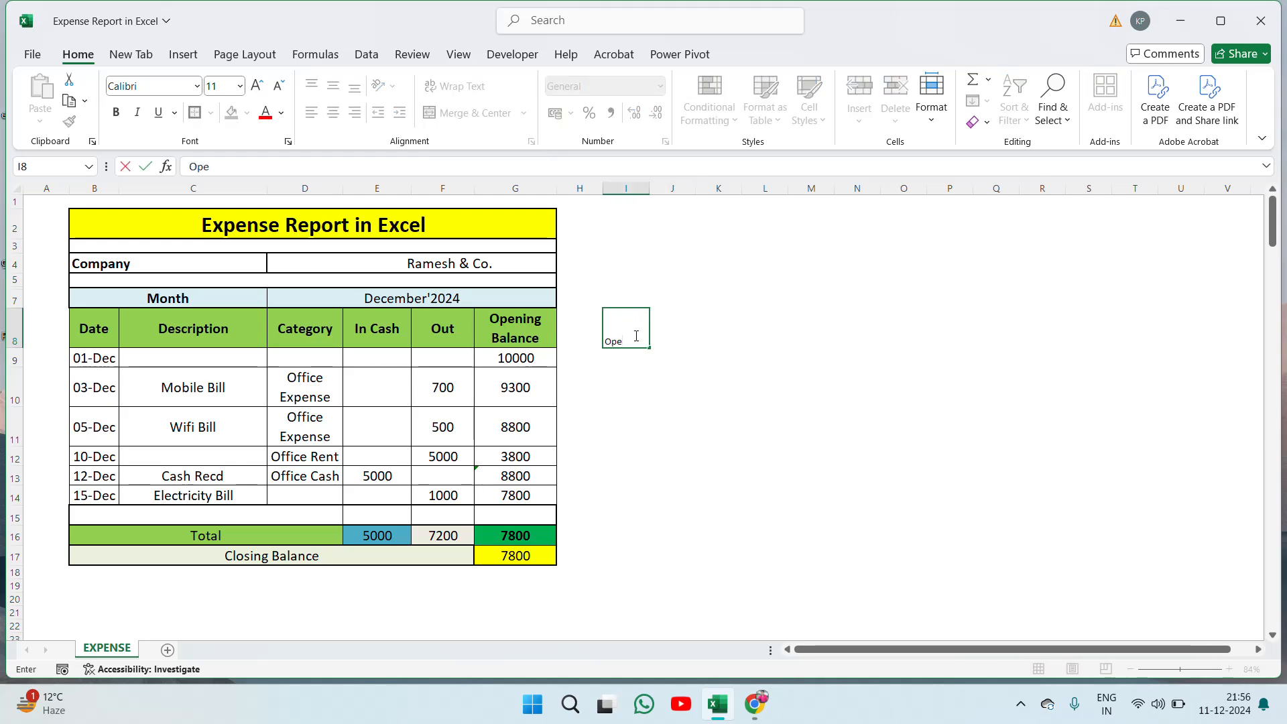
pyautogui.press('Escape')
# Step: Copy the Opening Balance header from G8 into cell I8 beside the report
pyautogui.press('Left')
pyautogui.press('Left')
pyautogui.hotkey('ctrl', 'c')
pyautogui.press('Right')
pyautogui.press('Right')
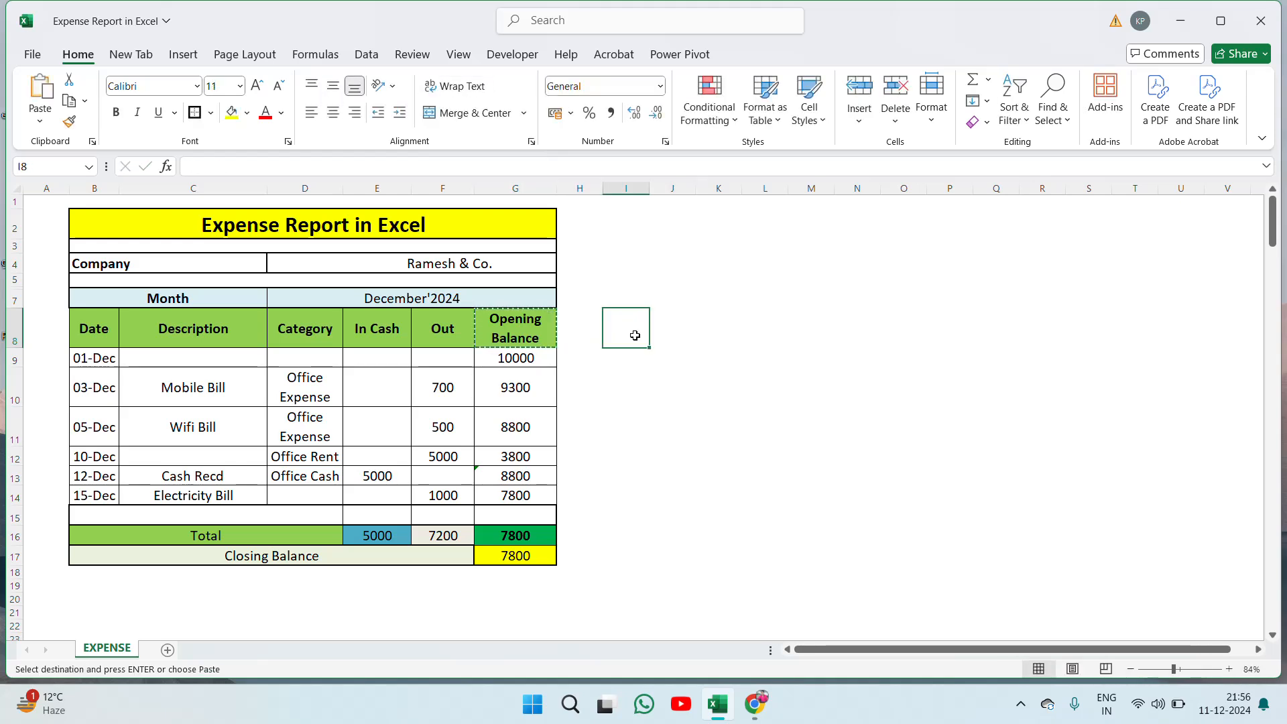
pyautogui.hotkey('ctrl', 'v')
pyautogui.press('Escape')
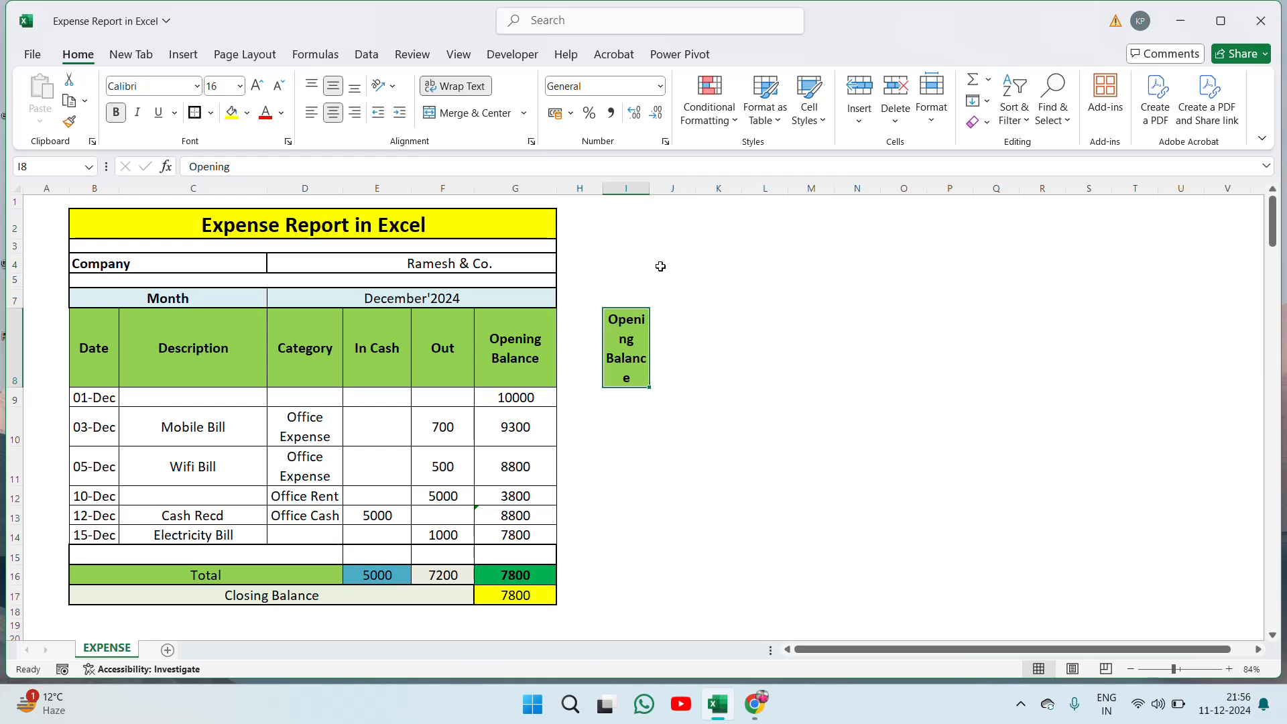
# Step: Merge and center the copied Opening Balance header across I8:L8
pyautogui.keyDown('shift'); pyautogui.click(785, 336); pyautogui.keyUp('shift')
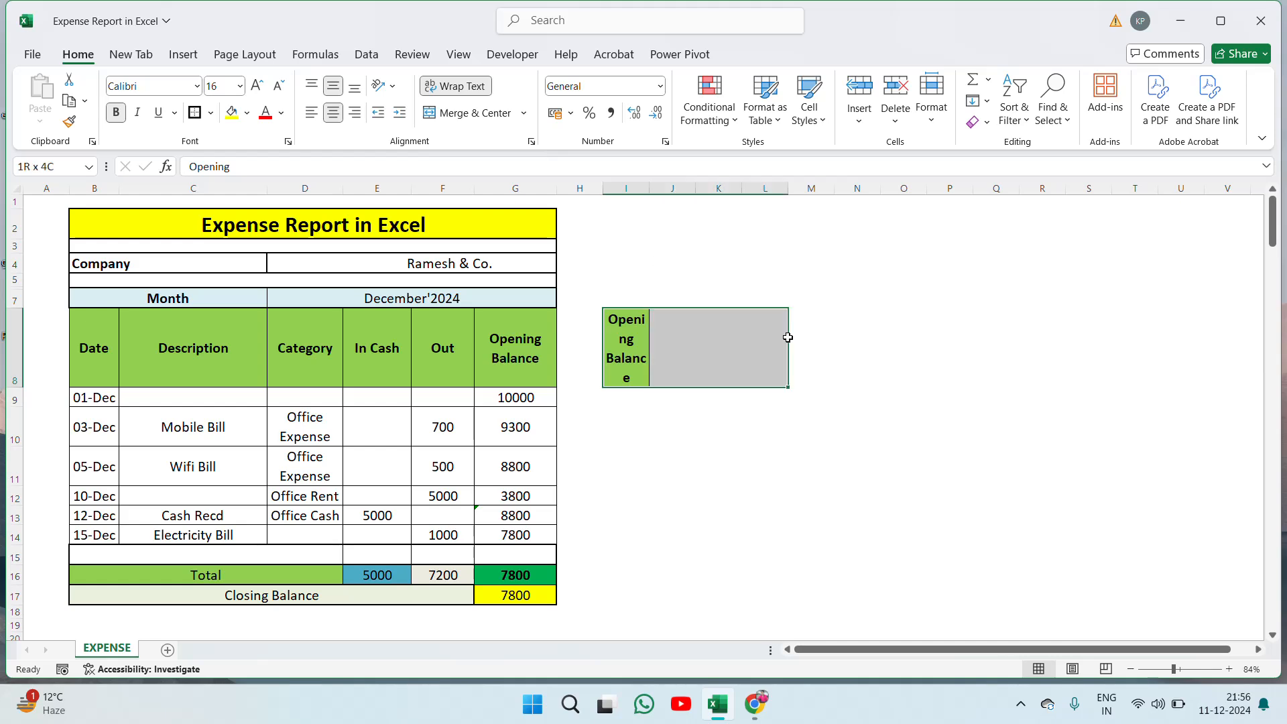
pyautogui.click(478, 120)
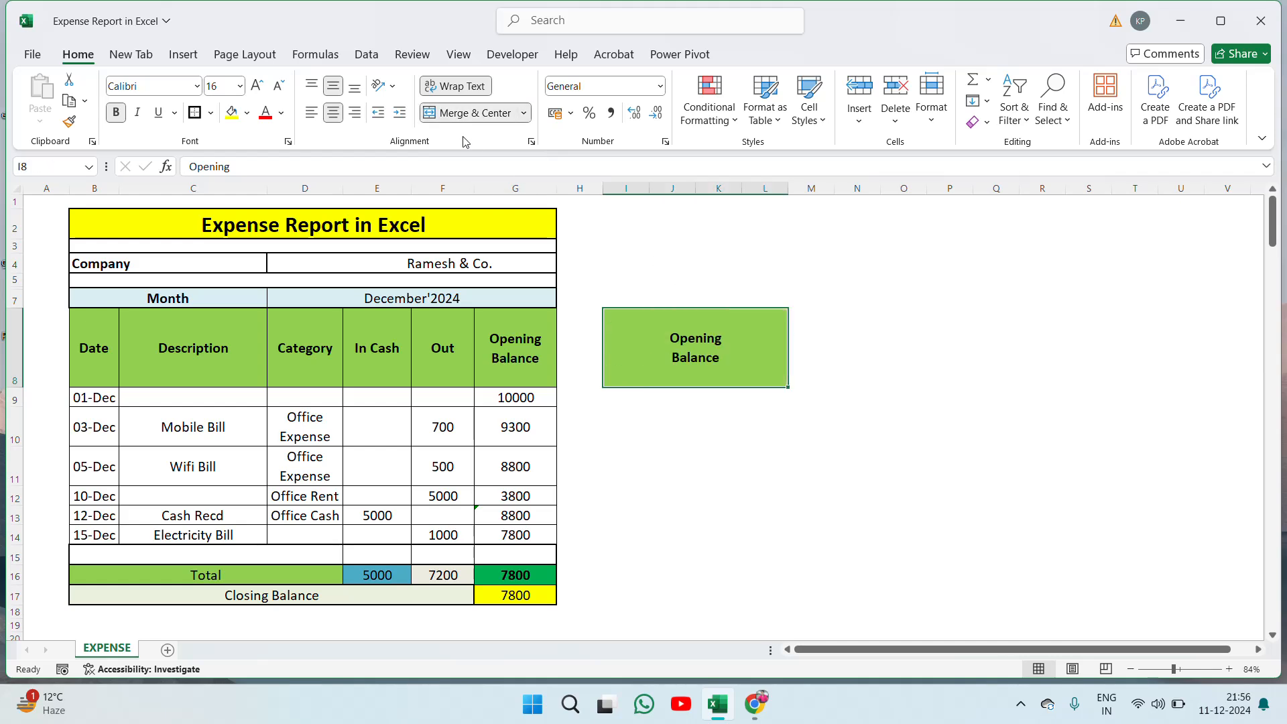
pyautogui.click(708, 403)
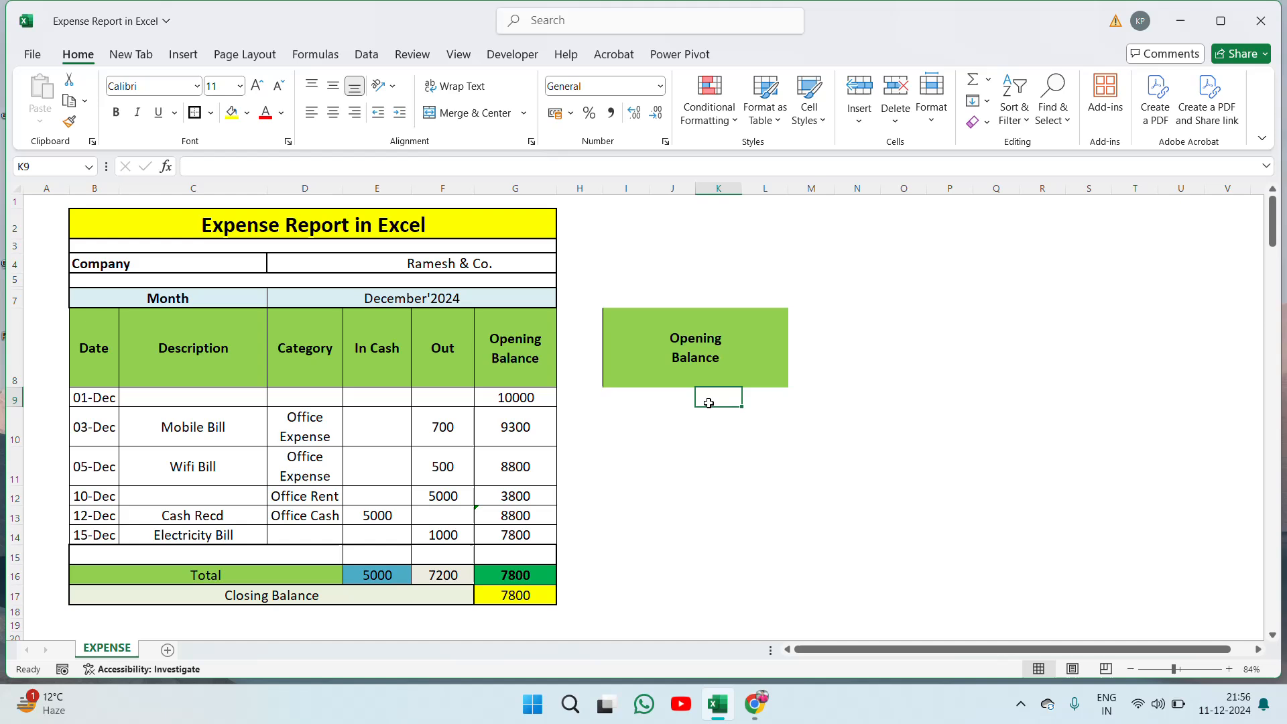
pyautogui.click(667, 404)
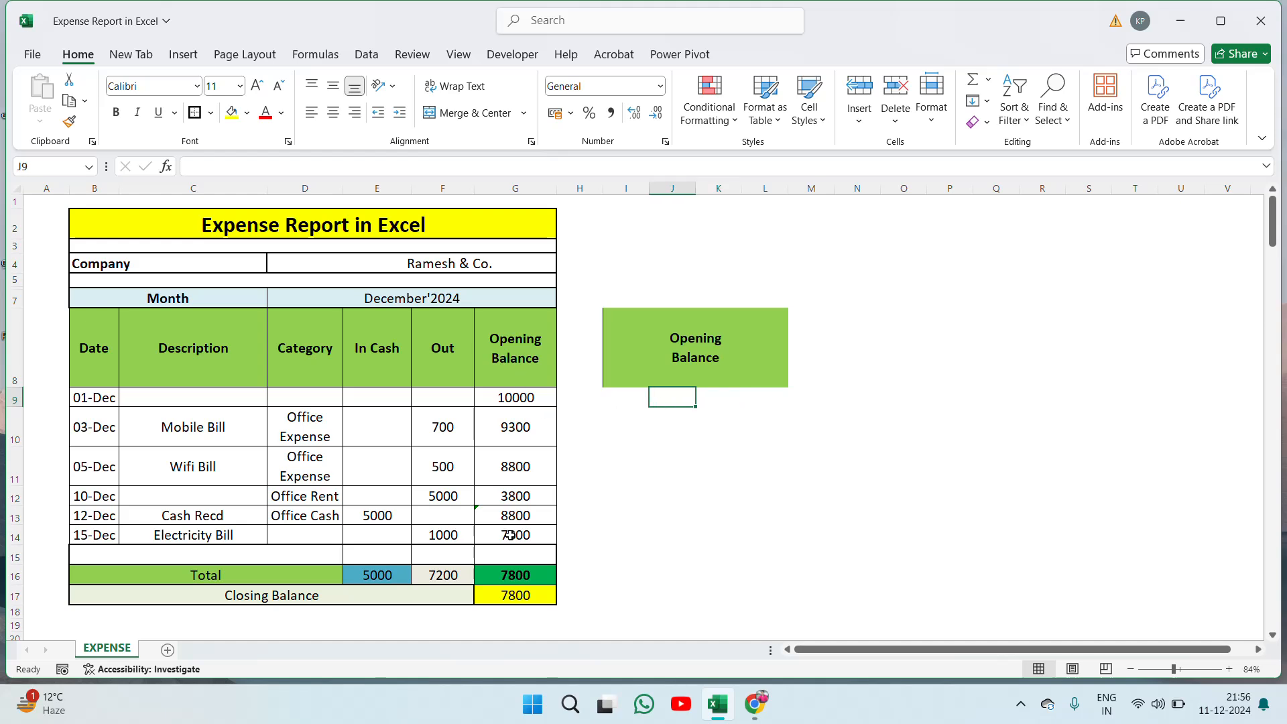
# Step: Merge and center the cells I9:L9 directly beneath the copied Opening Balance header
pyautogui.click(513, 398)
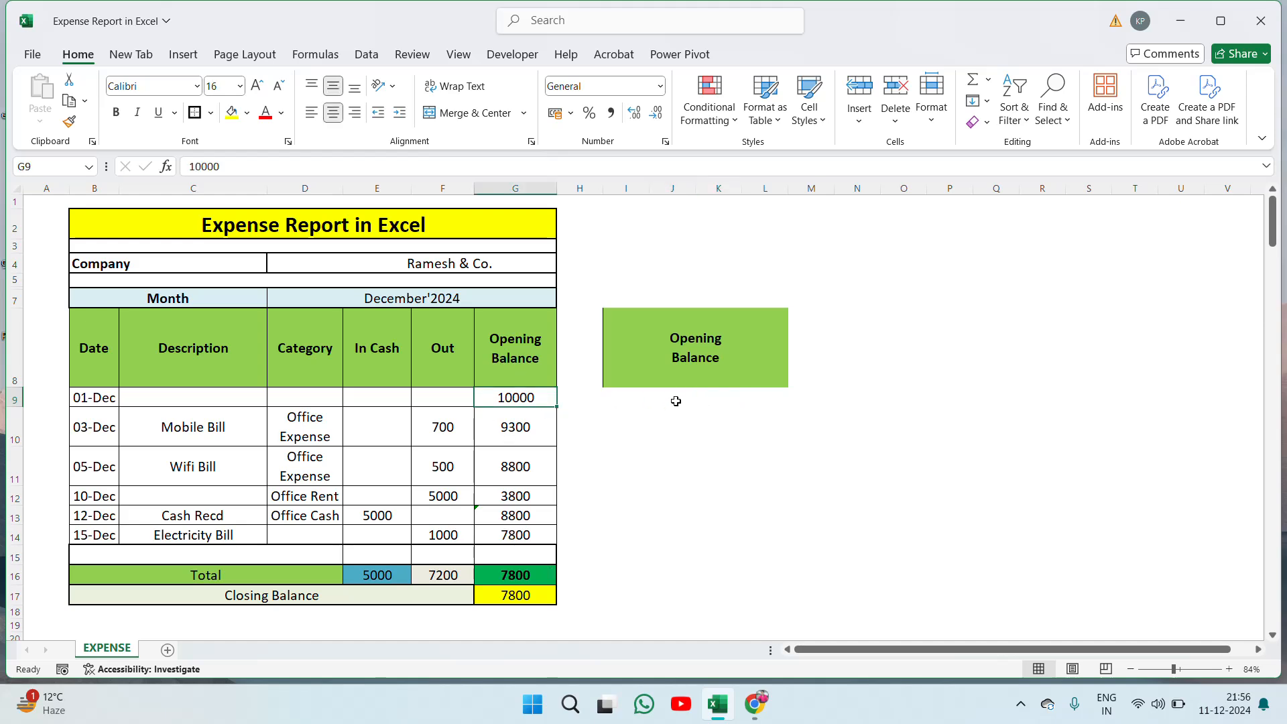
pyautogui.click(674, 399)
pyautogui.press('Left')
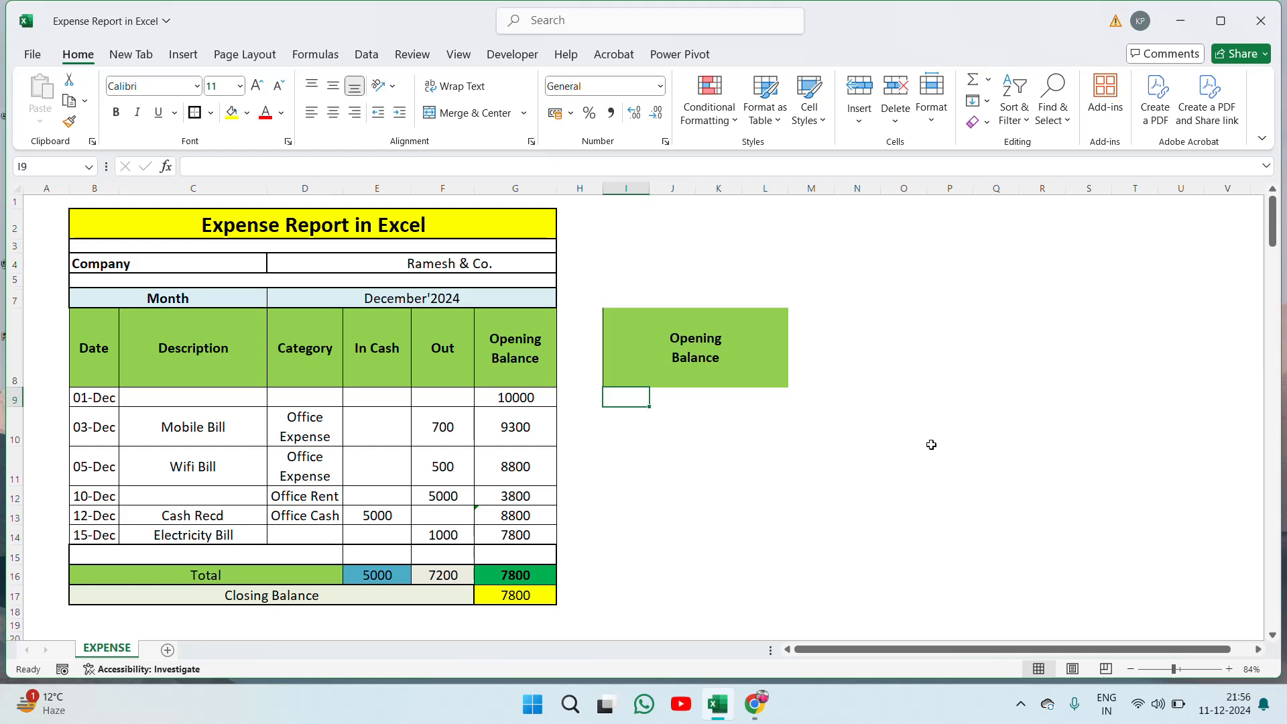
pyautogui.hotkey('shift', 'Right')
pyautogui.hotkey('shift', 'Right')
pyautogui.hotkey('shift', 'Right')
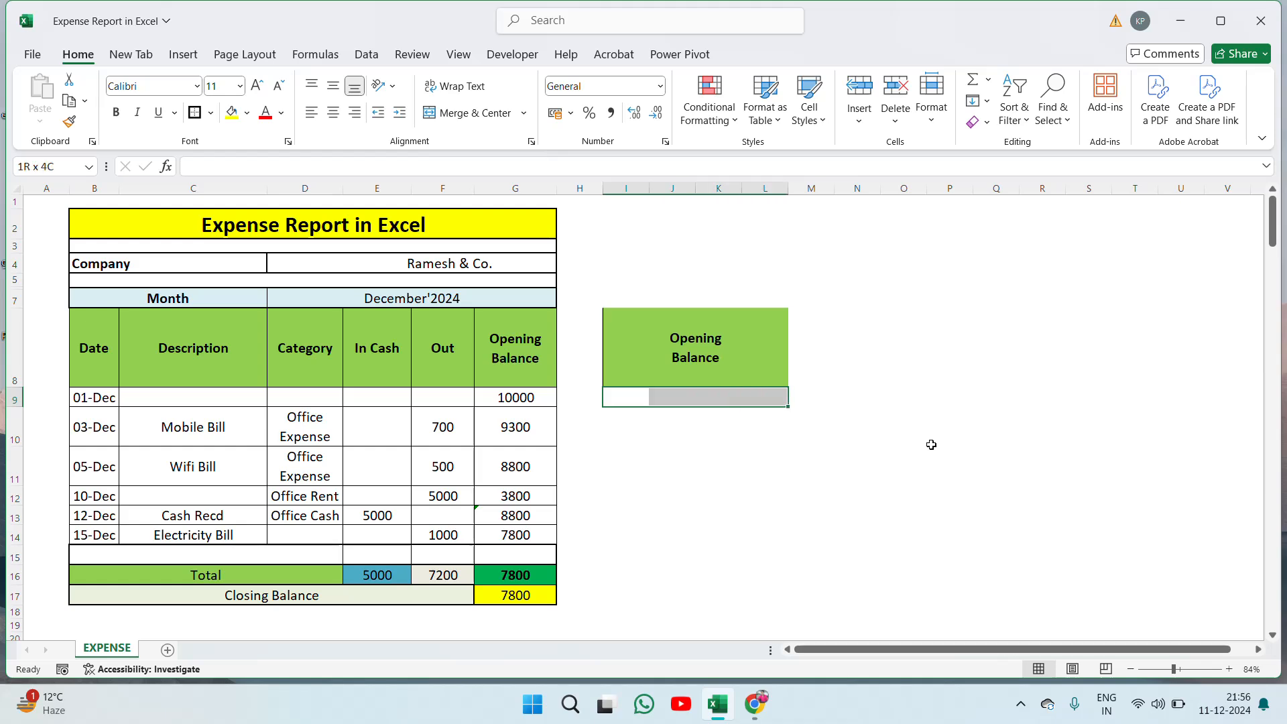
pyautogui.click(492, 114)
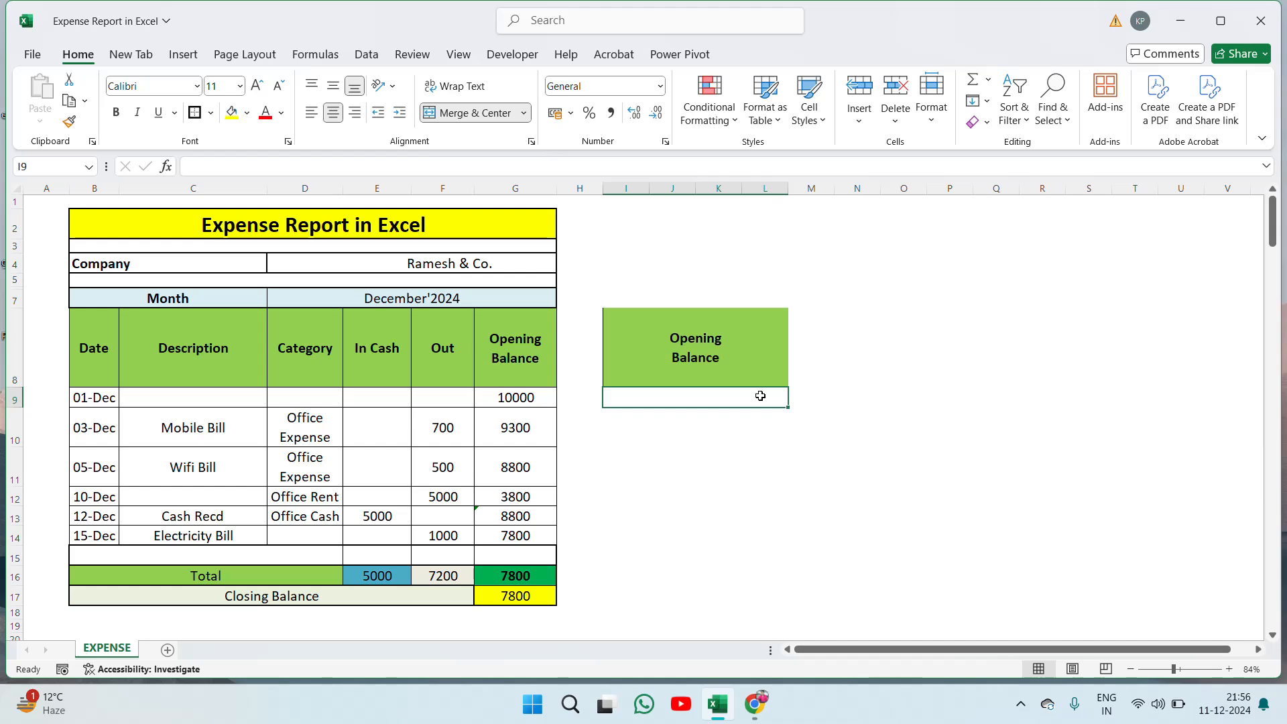
# Step: Link the merged cell I9 under the copied Opening Balance header to G9 with the formula =G9
pyautogui.write('=')
pyautogui.press('Left')
pyautogui.press('Left')
pyautogui.press('Return')
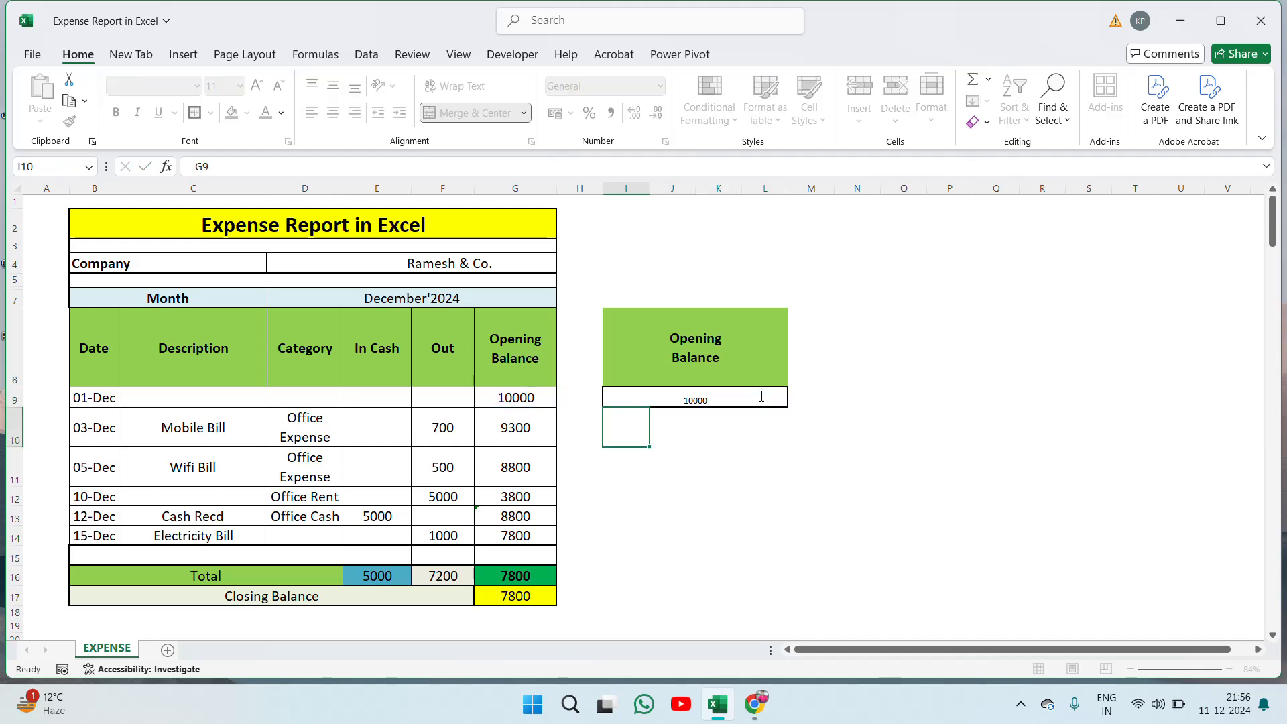
# Step: Set the font size of the opening balance amount in I9 to 18
pyautogui.click(760, 396)
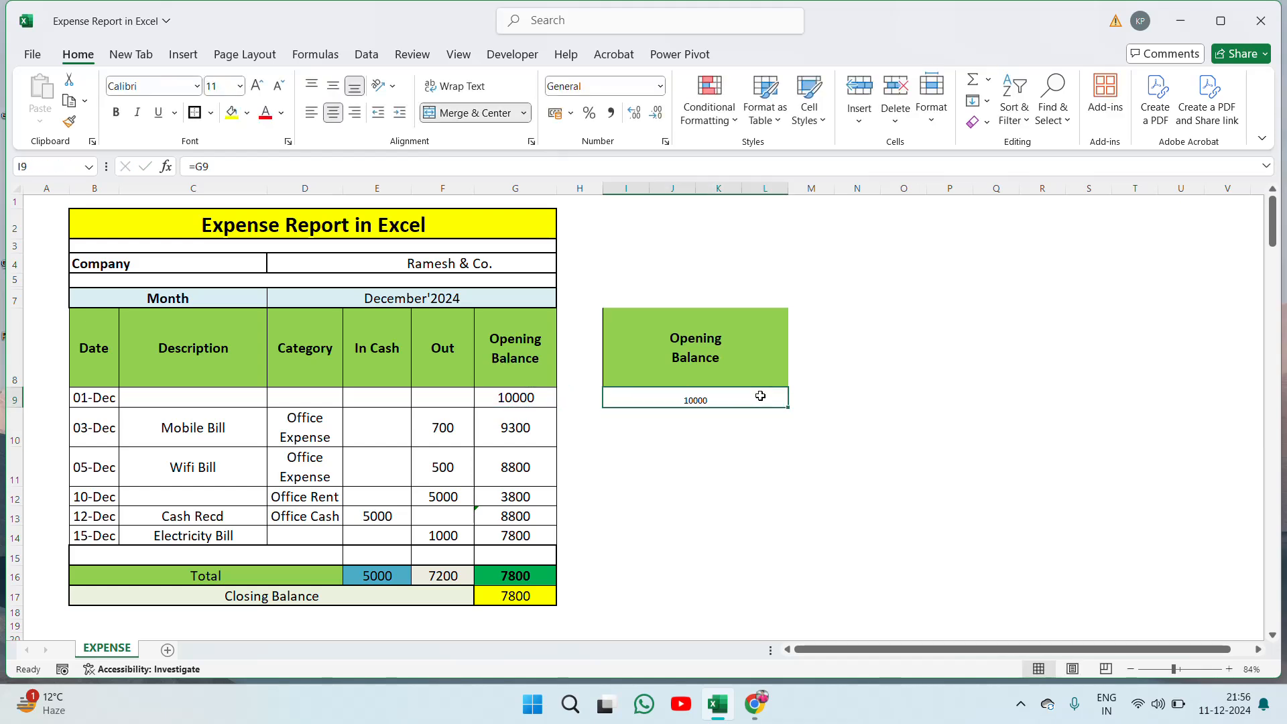
pyautogui.click(218, 89)
pyautogui.write('16')
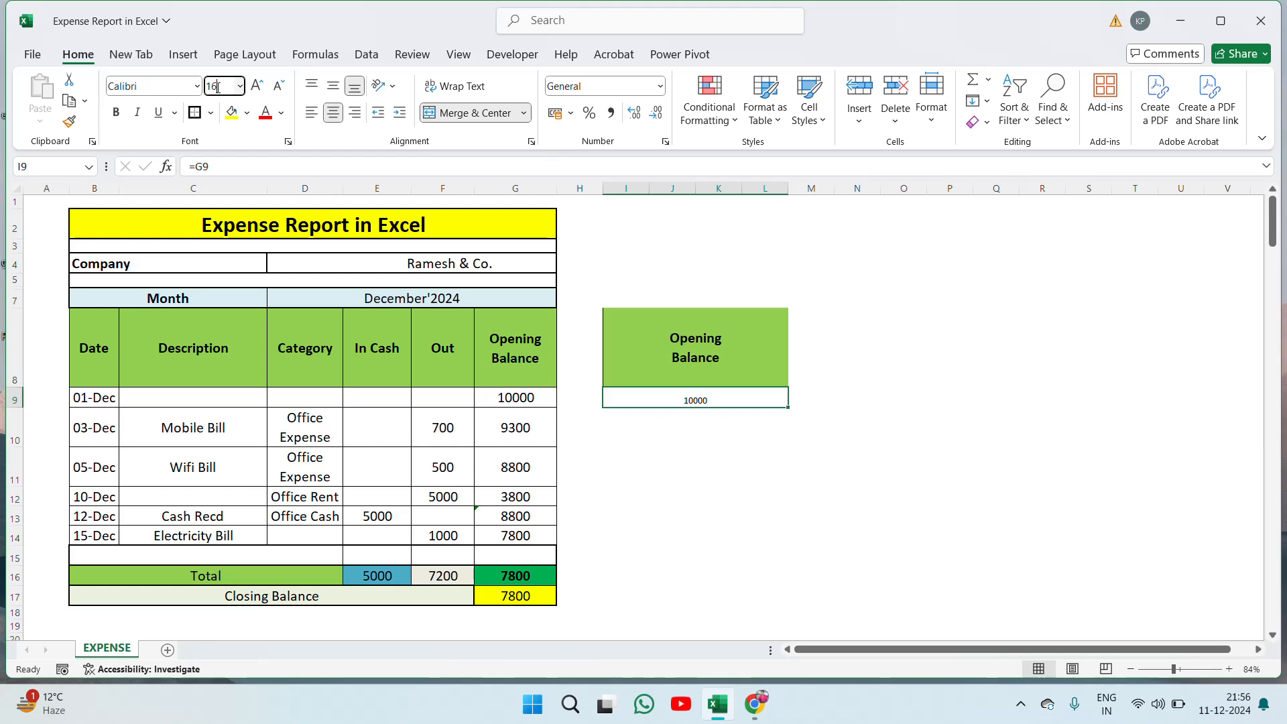
pyautogui.press('Return')
pyautogui.click(222, 85)
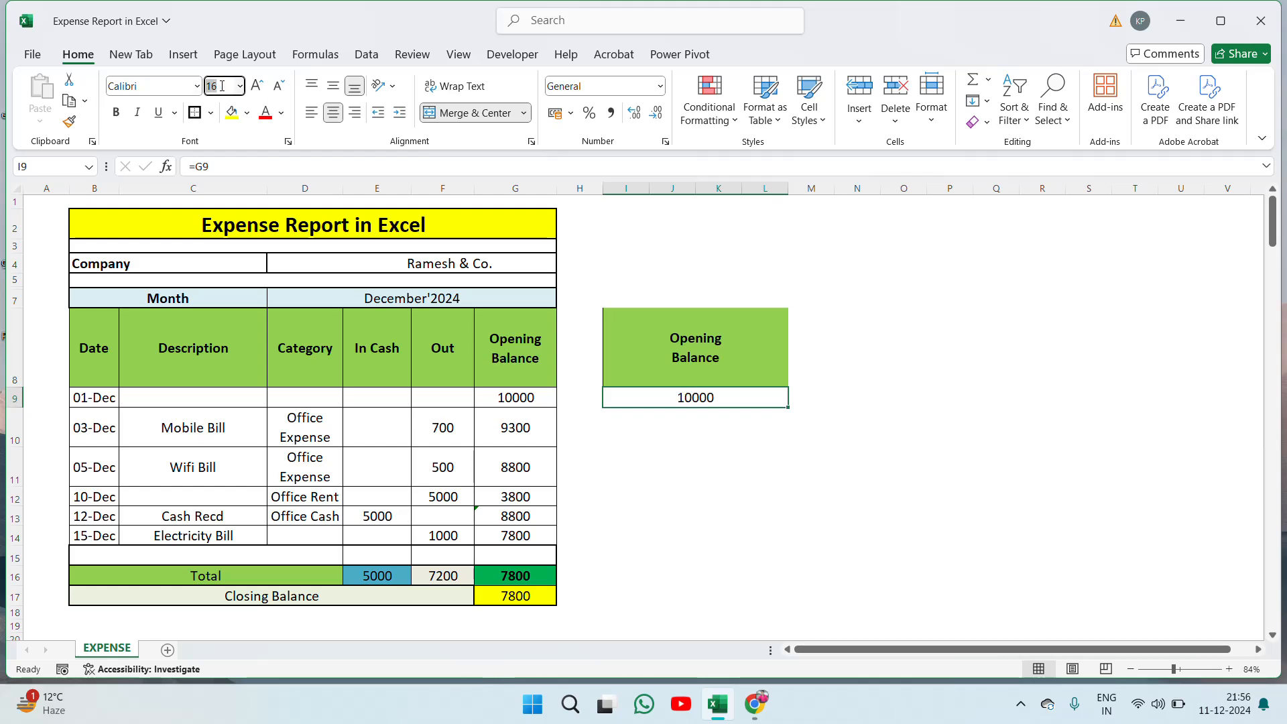
pyautogui.write('18')
pyautogui.press('Return')
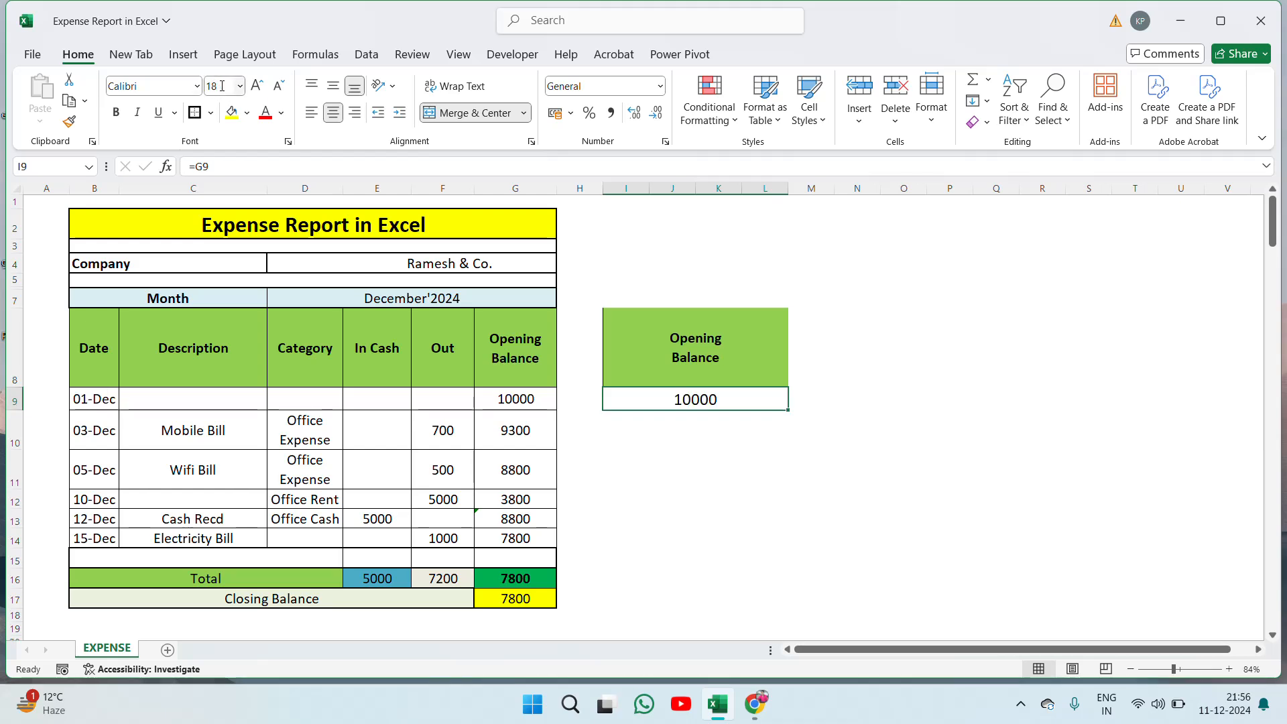
# Step: Copy the Opening Balance header and its amount from I8:L9 into the adjacent block starting at M8
pyautogui.click(761, 352)
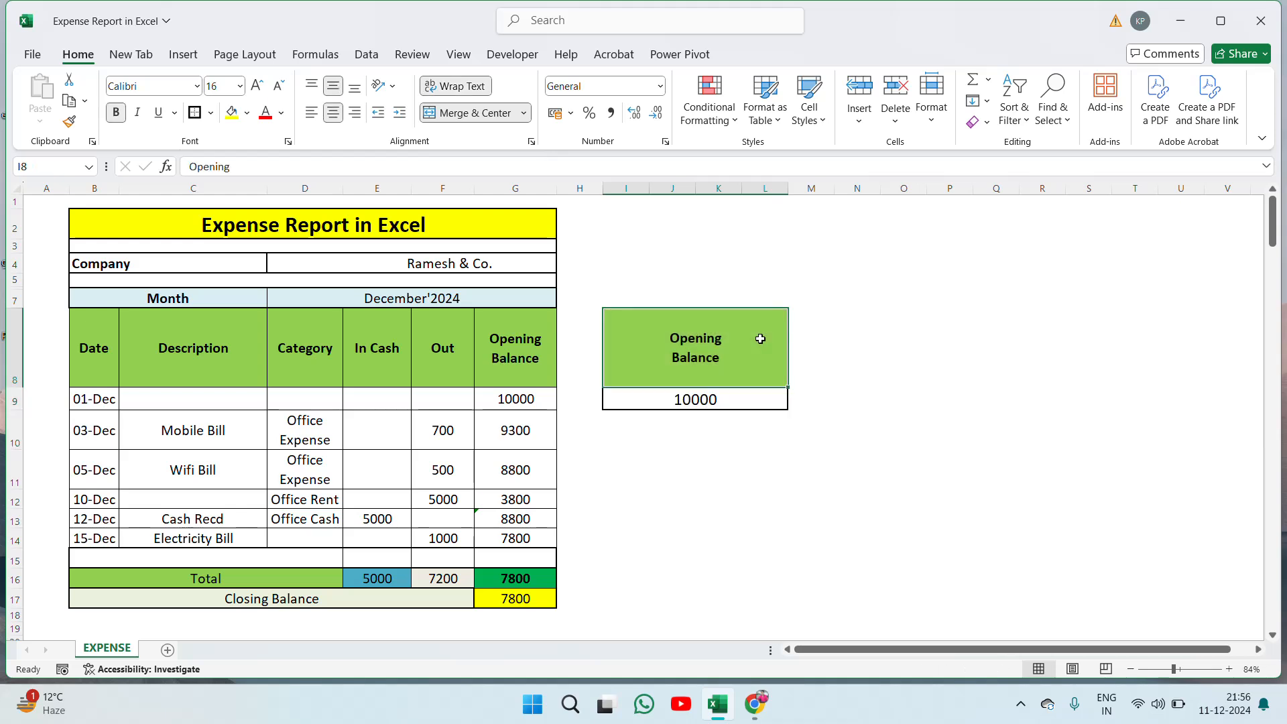
pyautogui.hotkey('shift', 'Down')
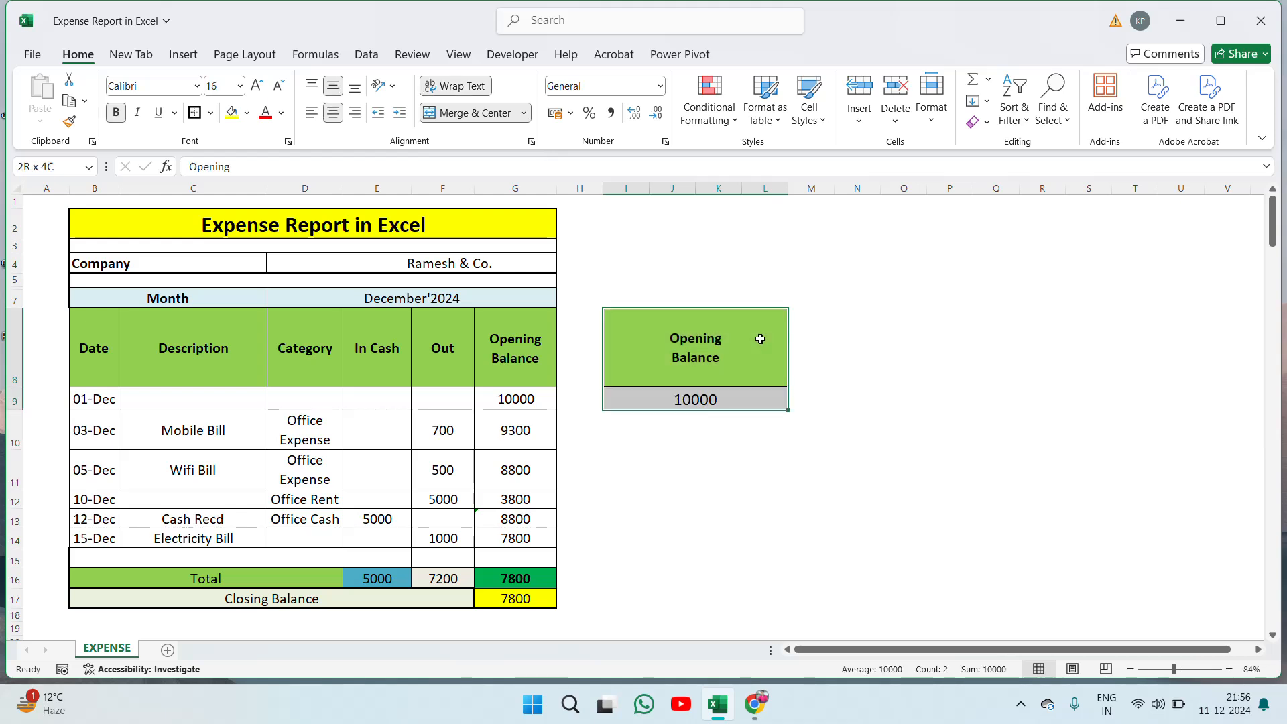
pyautogui.hotkey('ctrl', 'c')
pyautogui.press('Right')
pyautogui.hotkey('ctrl', 'v')
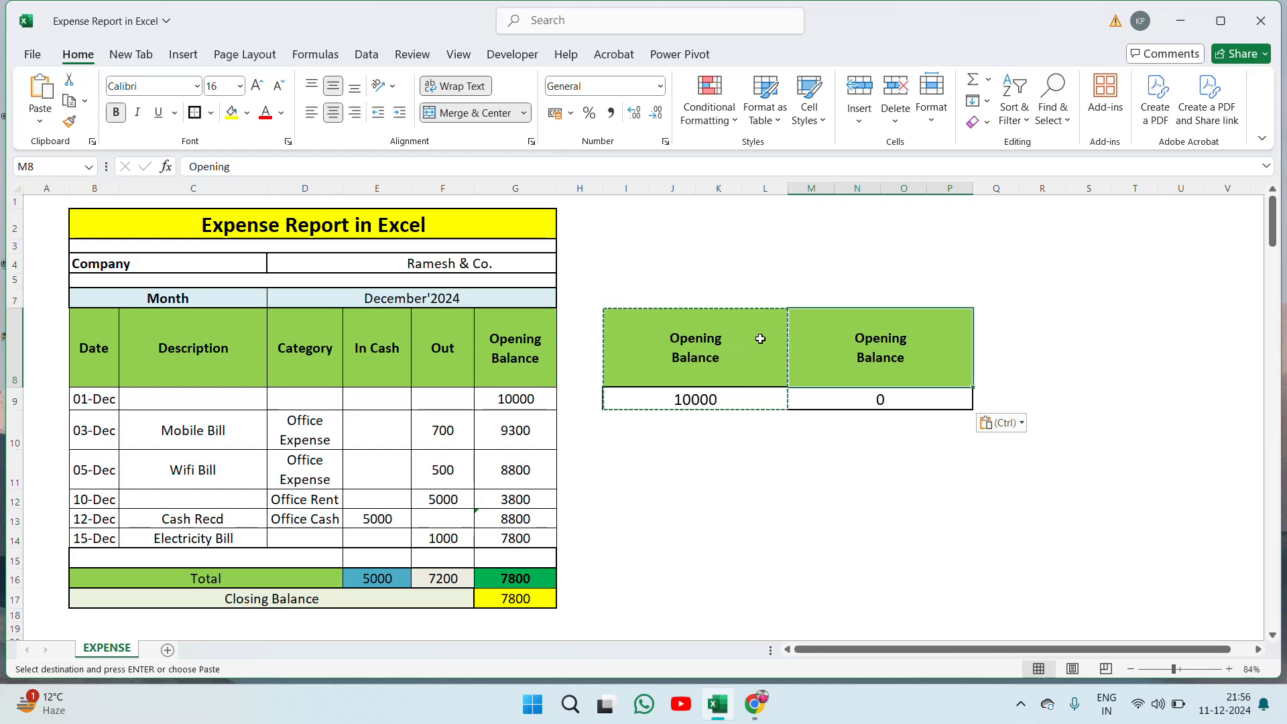
# Step: Replace the copied header text in M8 with "Closing Balance"
pyautogui.write('Closing')
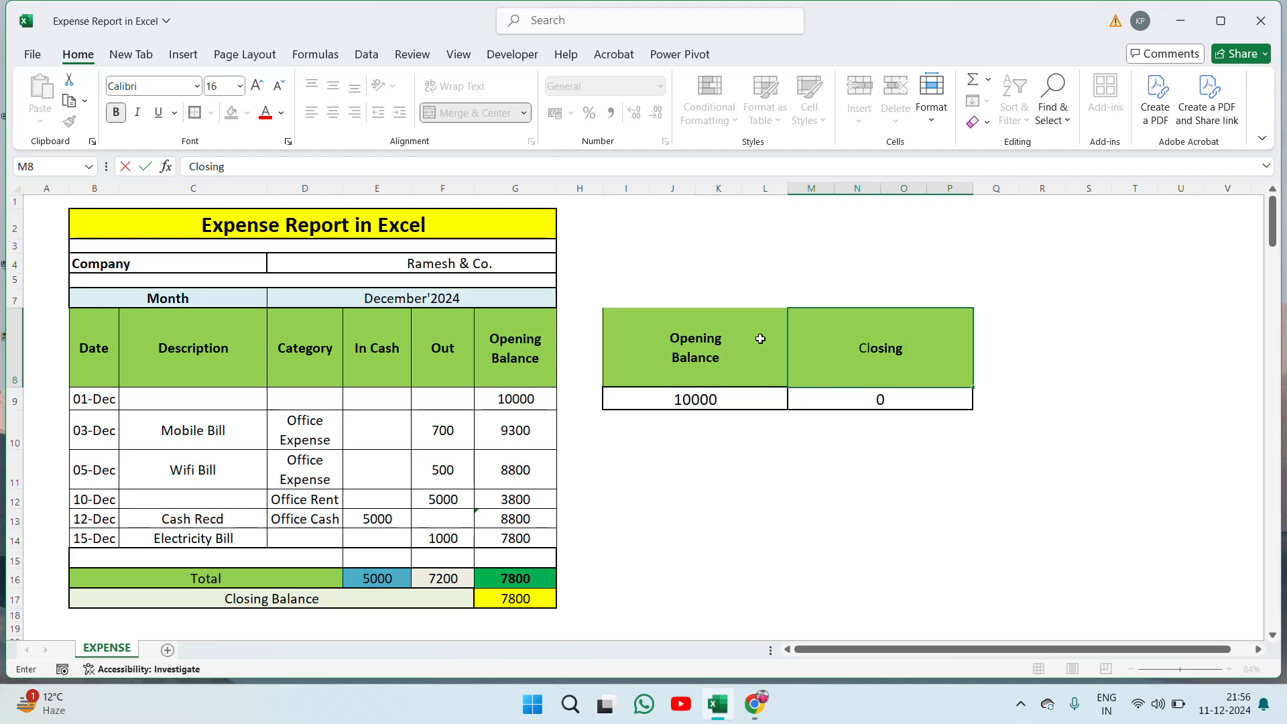
pyautogui.write(' Balance')
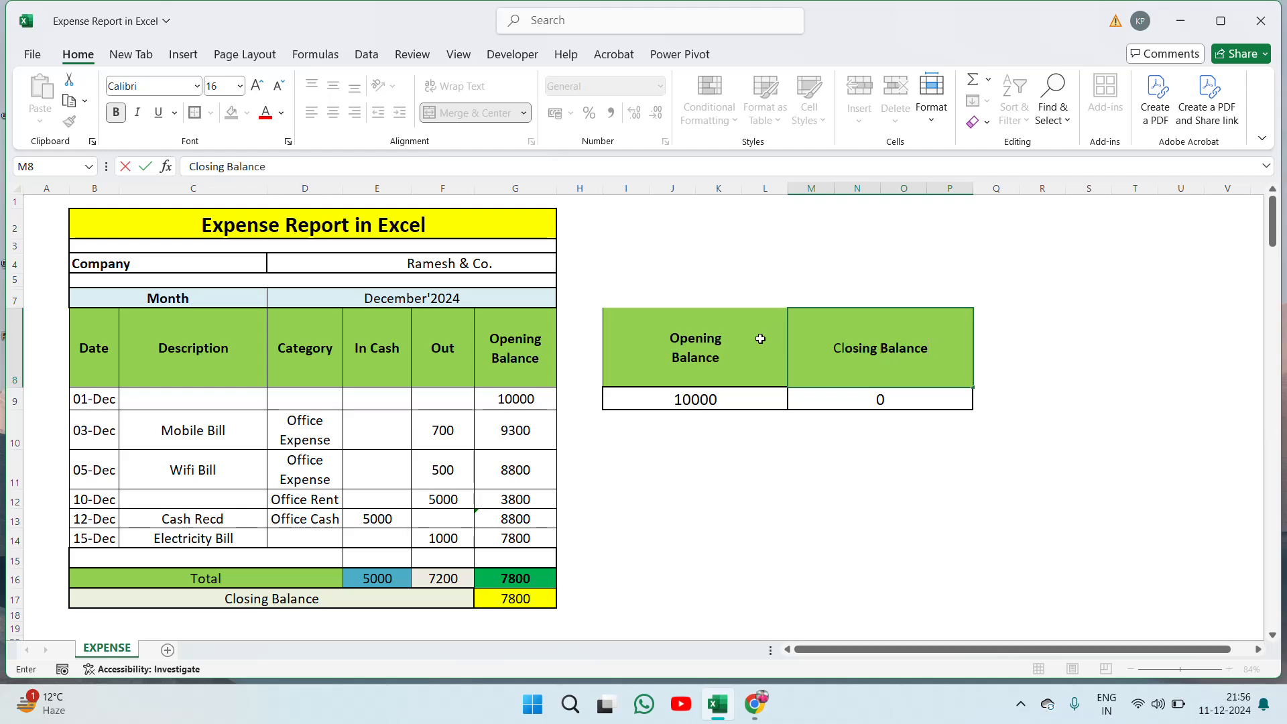
pyautogui.hotkey('ctrl', 'Return')
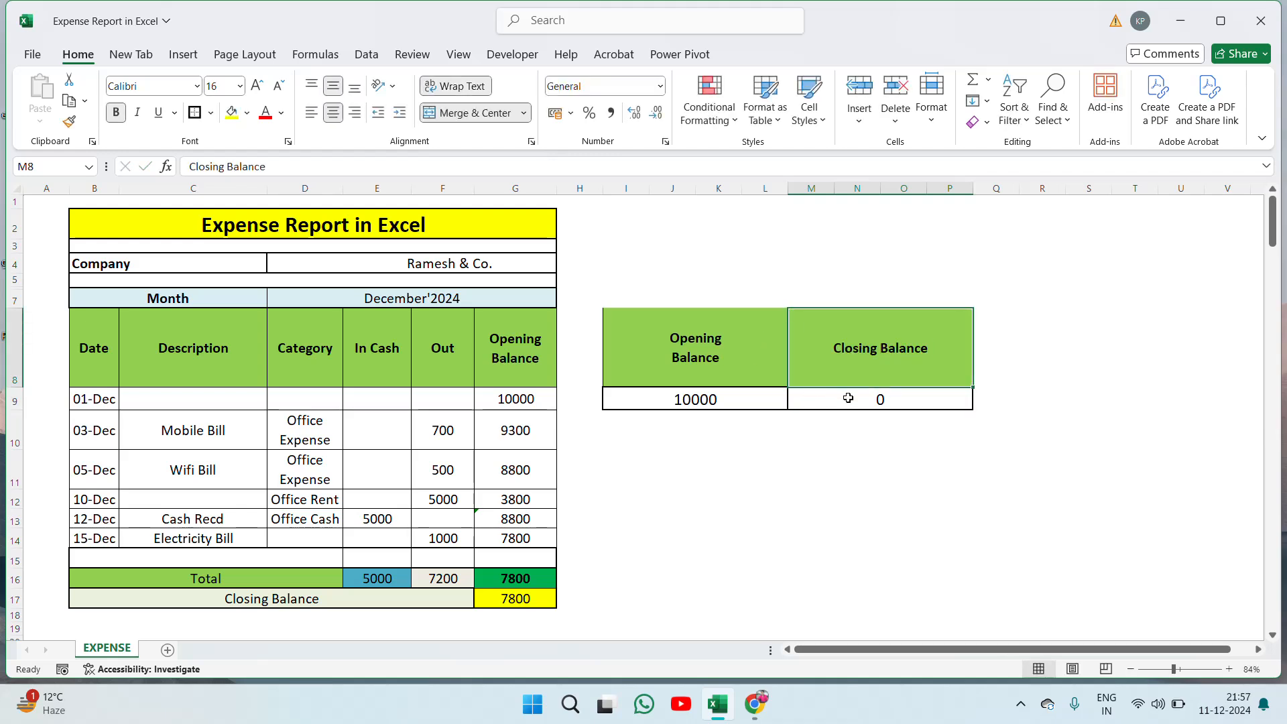
pyautogui.write('=')
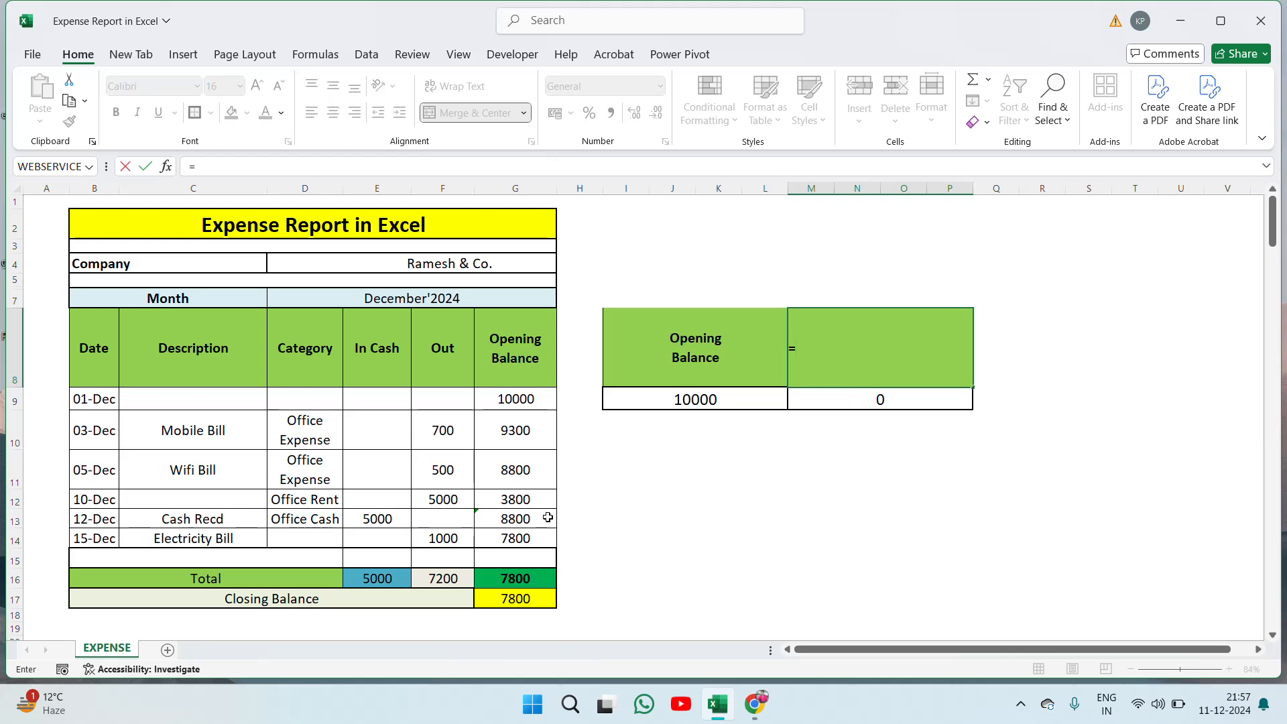
pyautogui.click(525, 592)
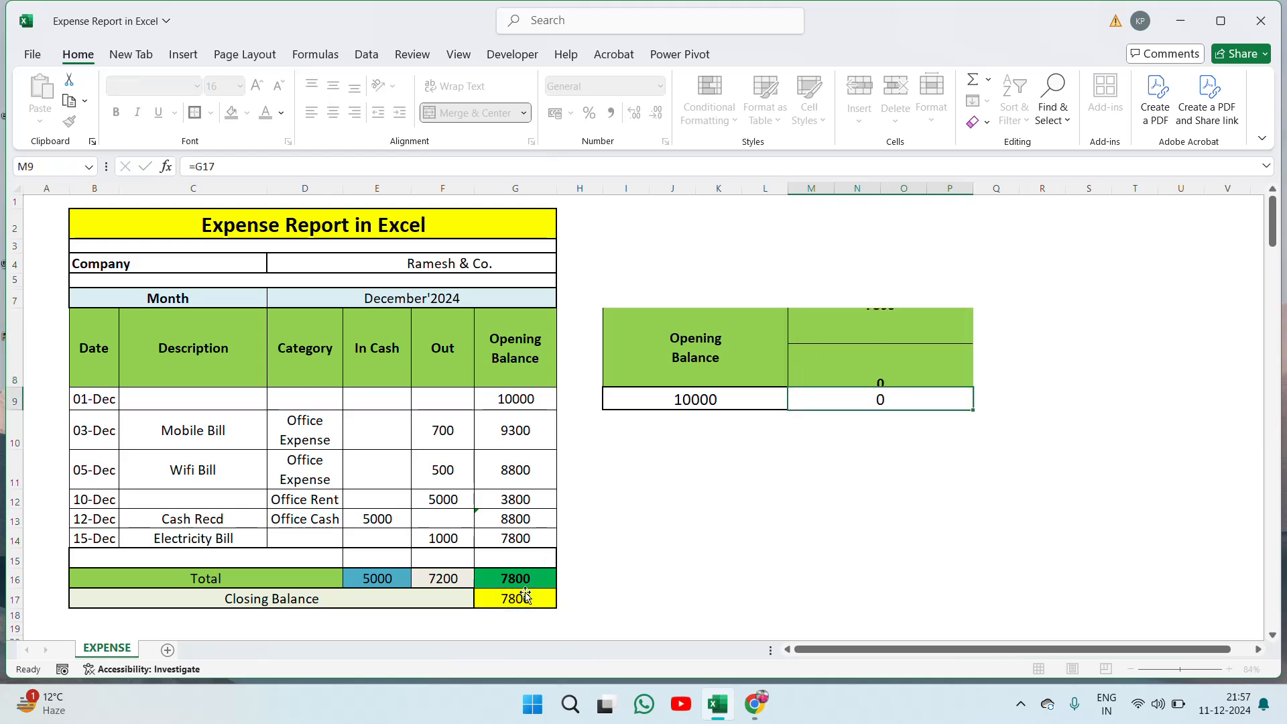
pyautogui.hotkey('ctrl', 'Return')
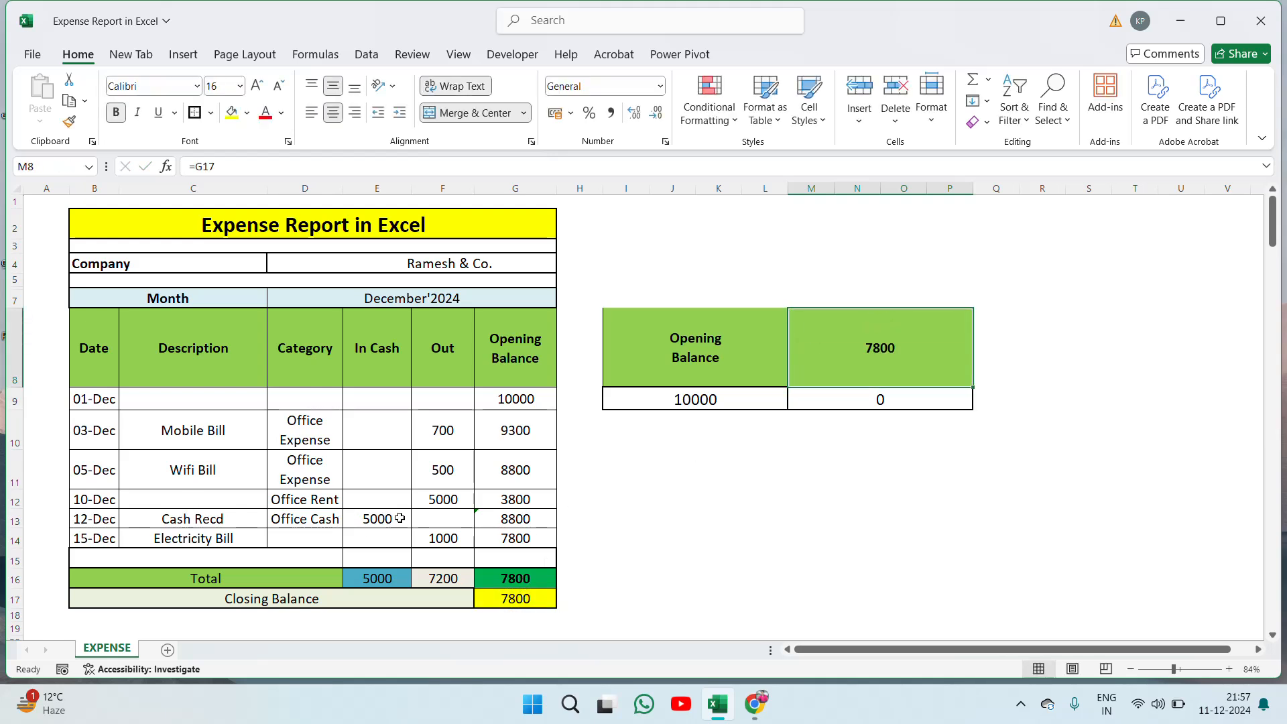
pyautogui.hotkey('ctrl', 'z')
pyautogui.hotkey('ctrl', 'z')
# Step: Link the amount cell M9 to the report's closing balance with the formula =G17
pyautogui.press('Down')
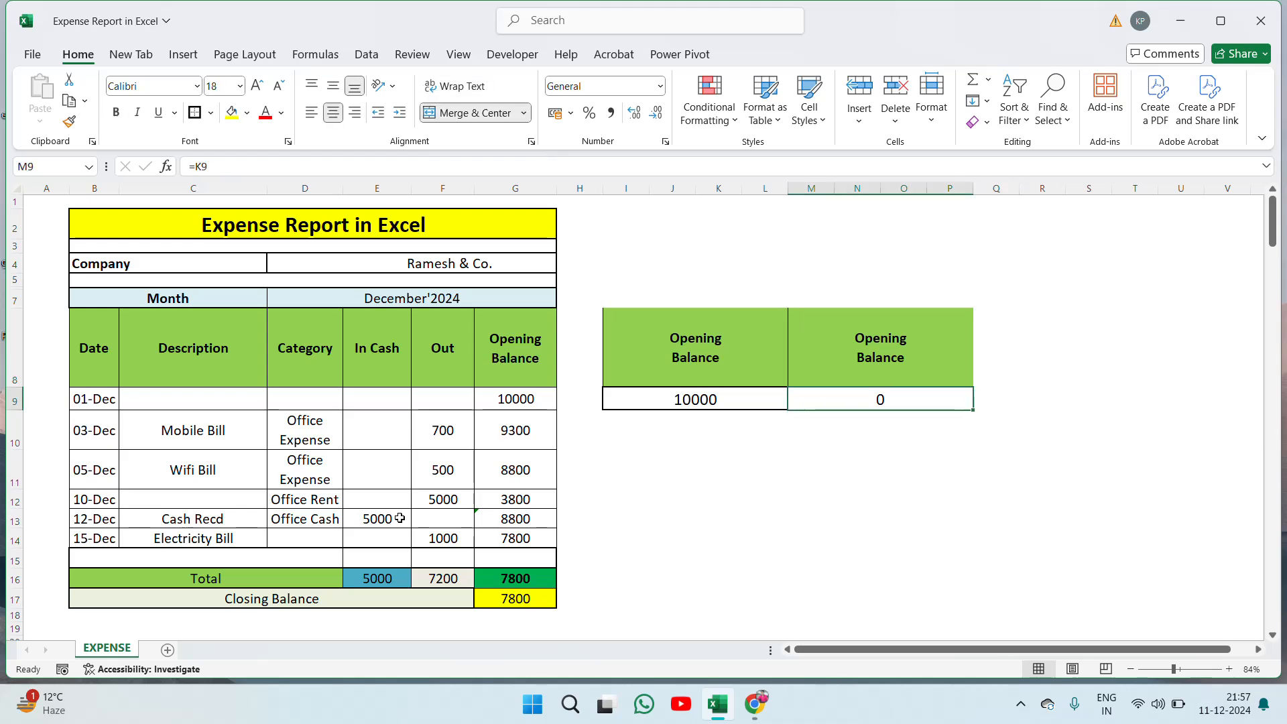
pyautogui.write('=')
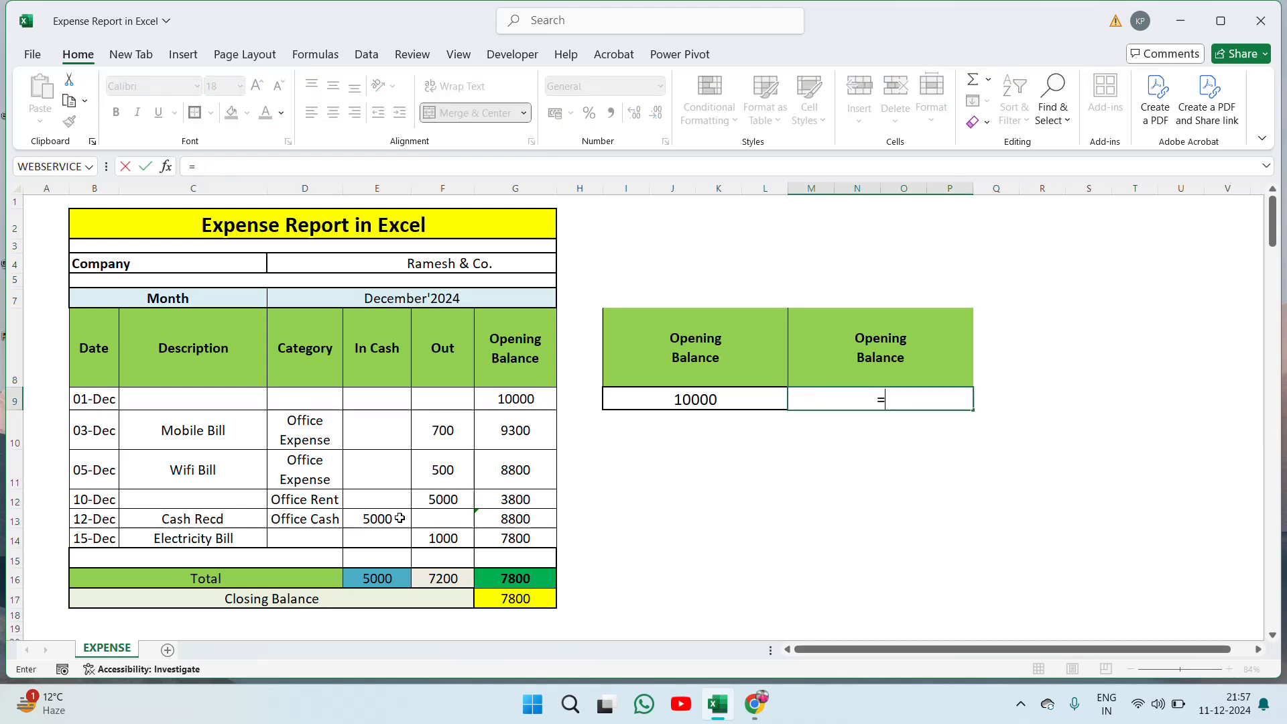
pyautogui.click(523, 603)
pyautogui.hotkey('ctrl', 'Return')
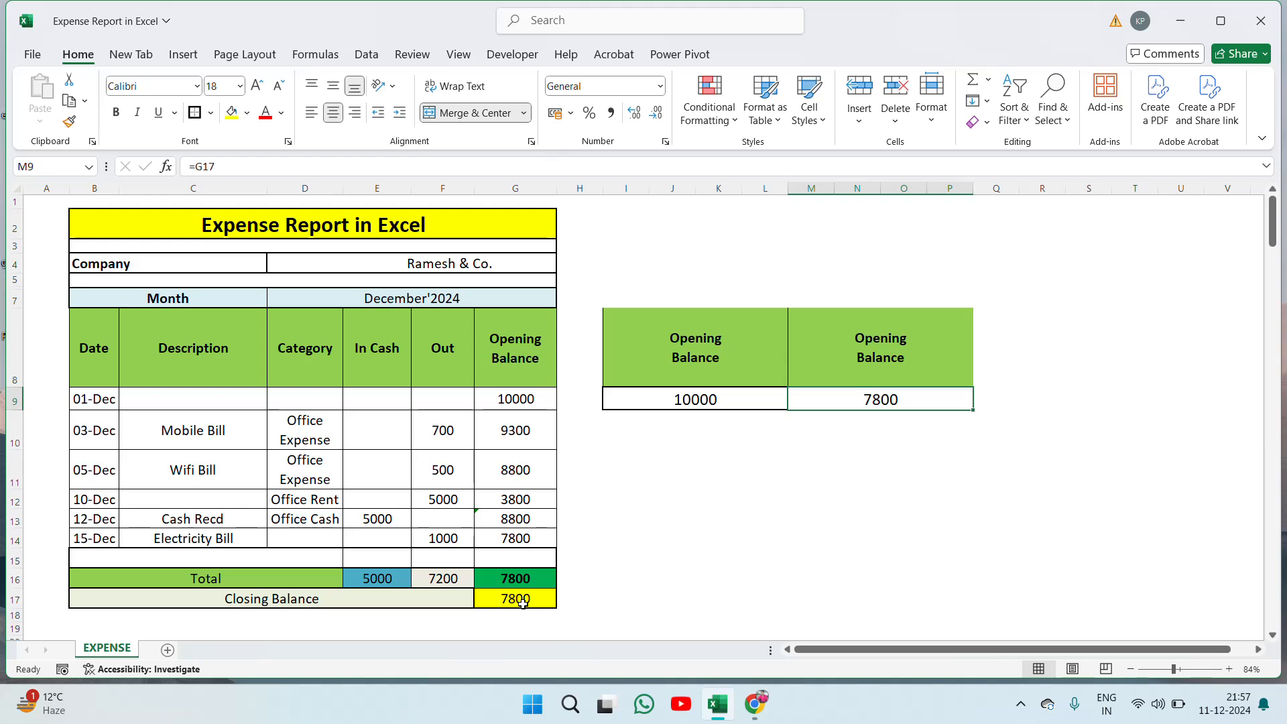
# Step: Fill the opening balance amount in I9 with yellow and the closing balance amount in M9 with aqua
pyautogui.click(694, 398)
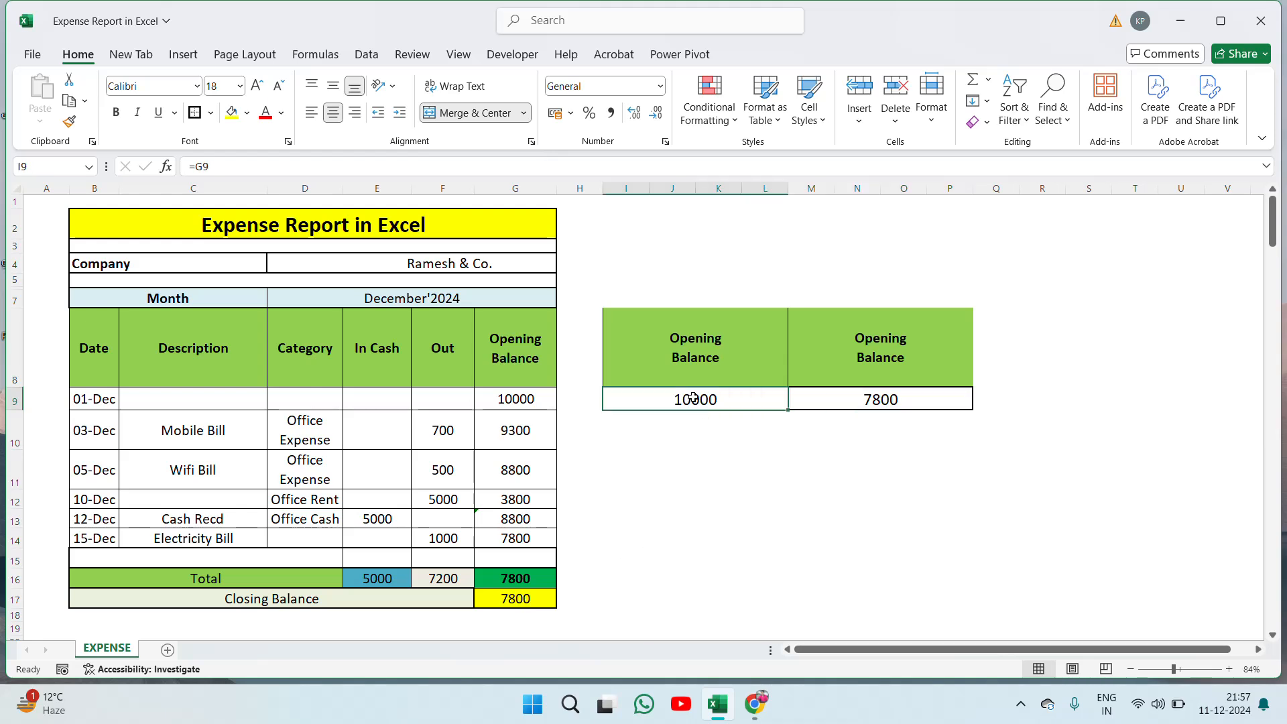
pyautogui.click(248, 115)
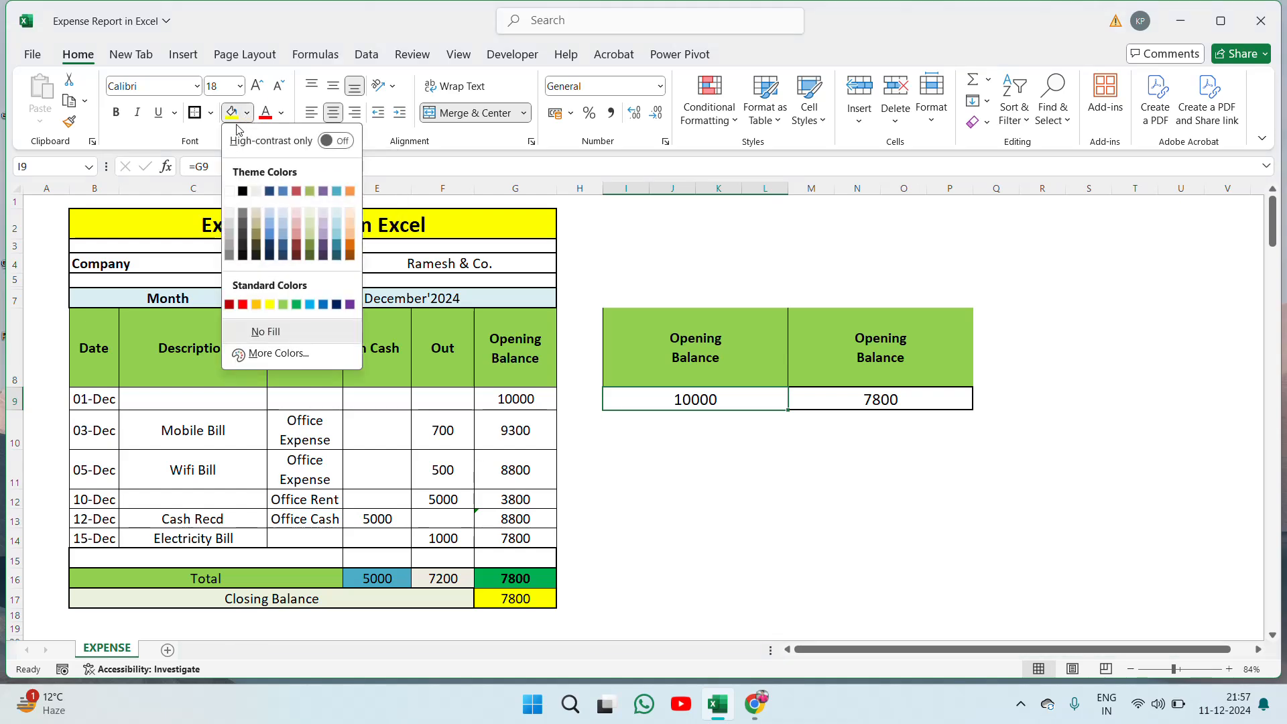
pyautogui.click(232, 112)
pyautogui.click(232, 111)
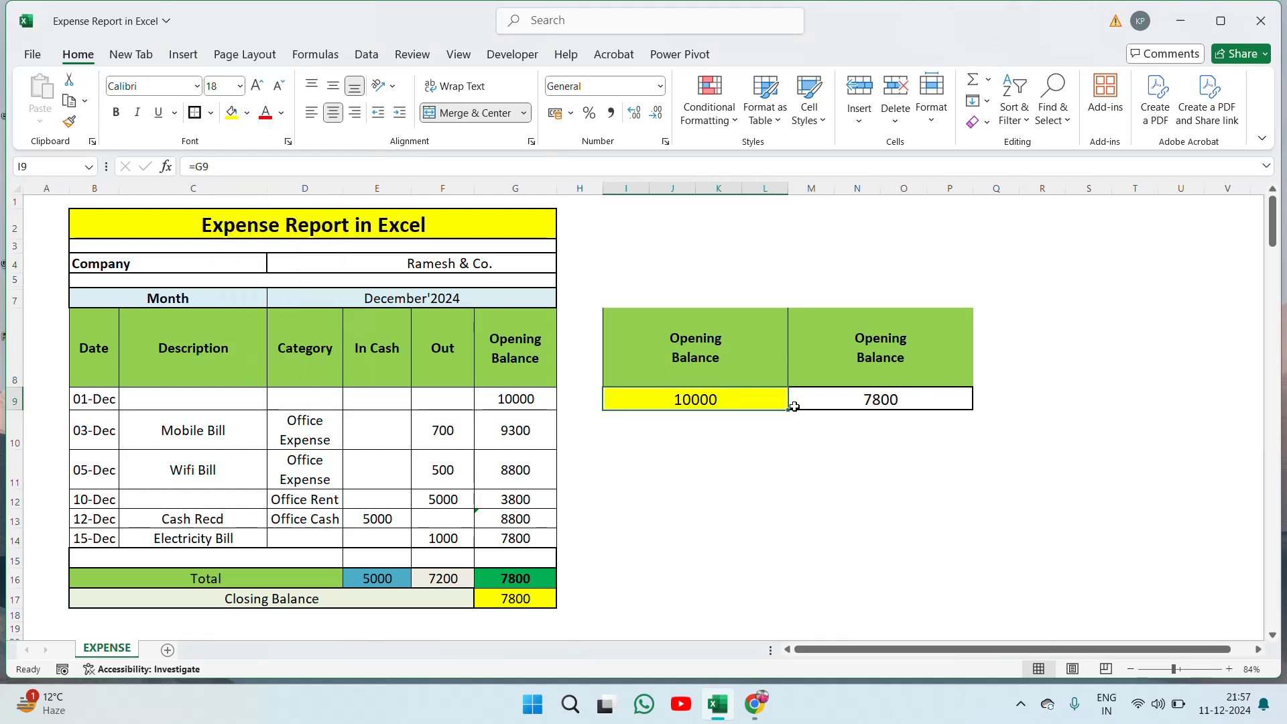
pyautogui.click(839, 404)
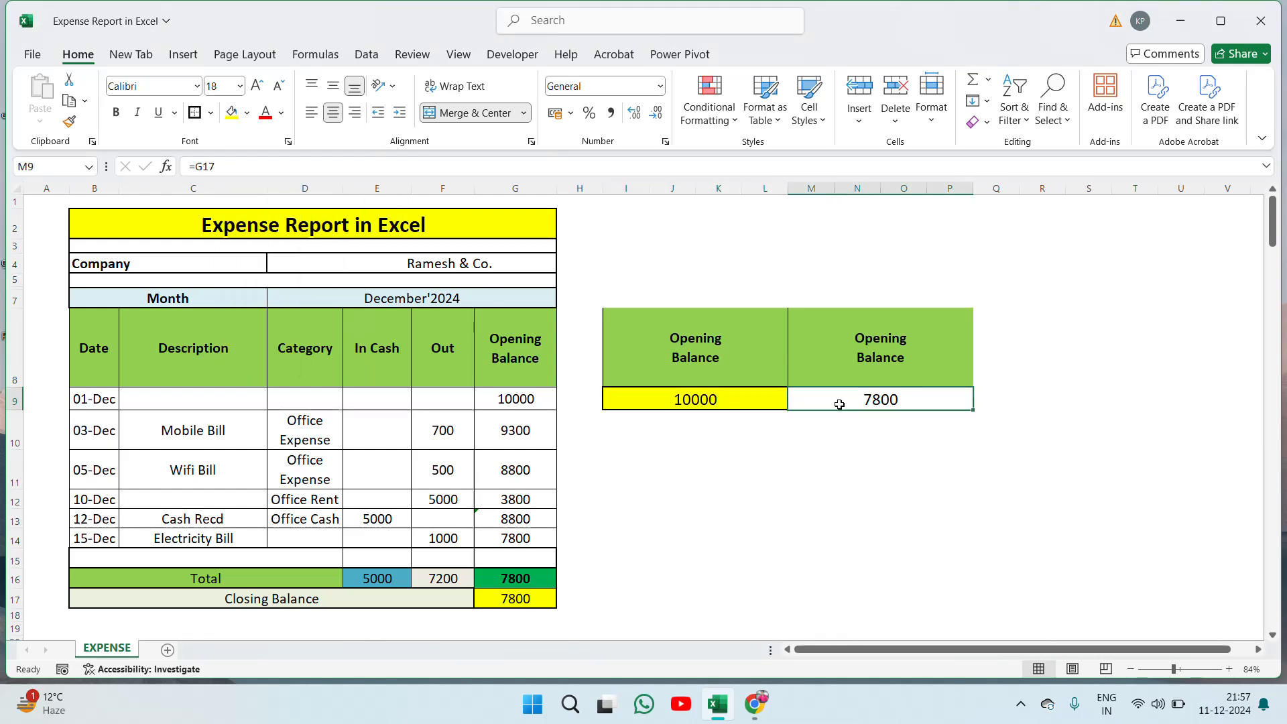
pyautogui.click(248, 115)
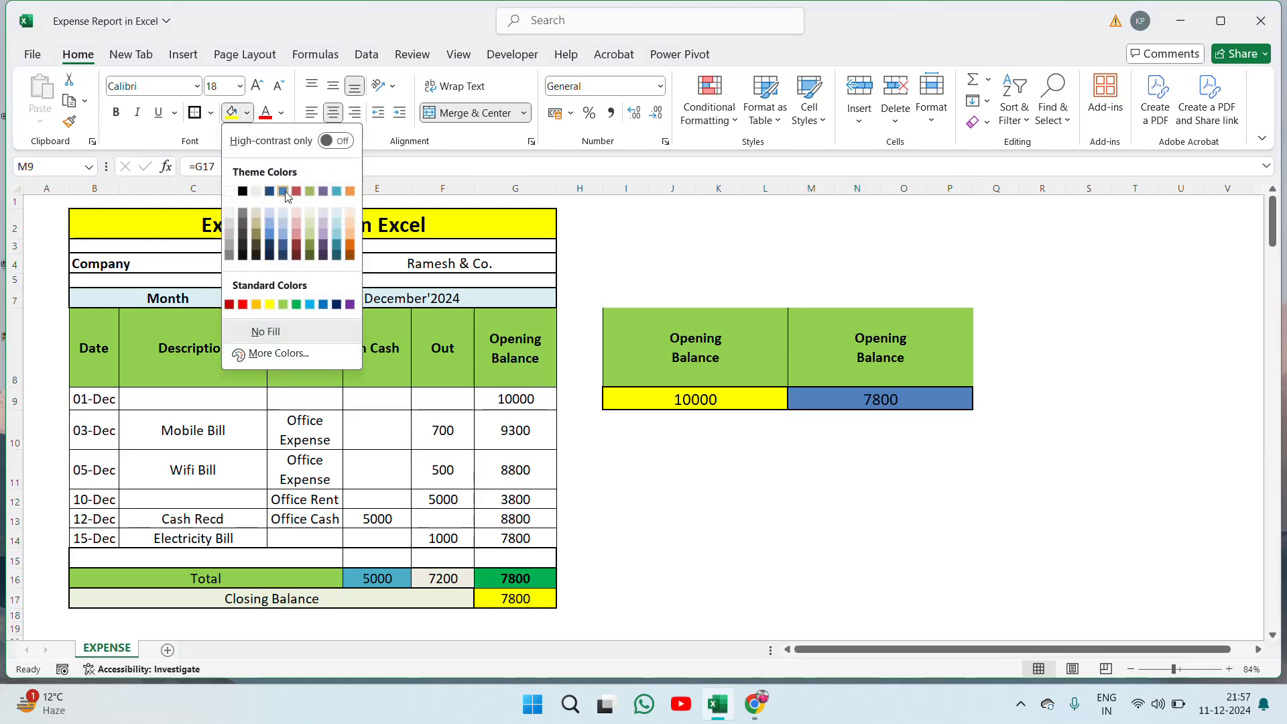
pyautogui.click(340, 193)
# Step: Increase the font size of both summary amounts in I9 and M9 to 24
pyautogui.click(755, 403)
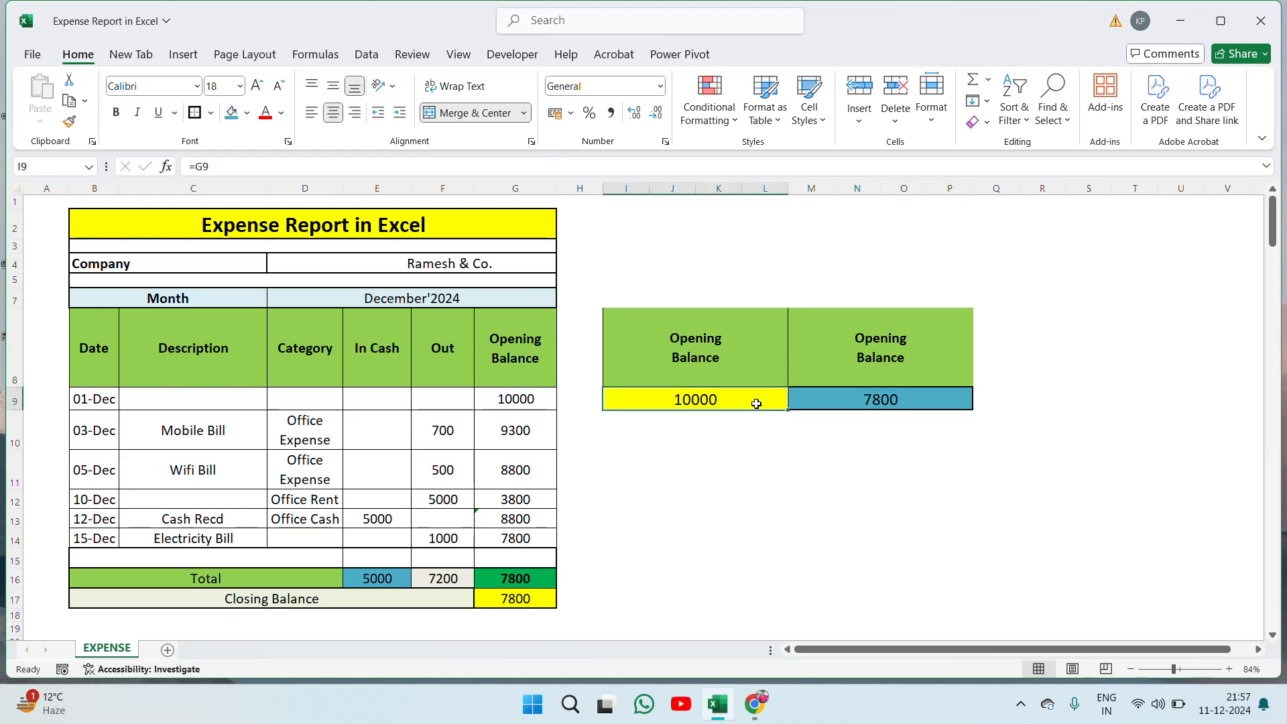
pyautogui.hotkey('shift', 'Right')
pyautogui.click(228, 85)
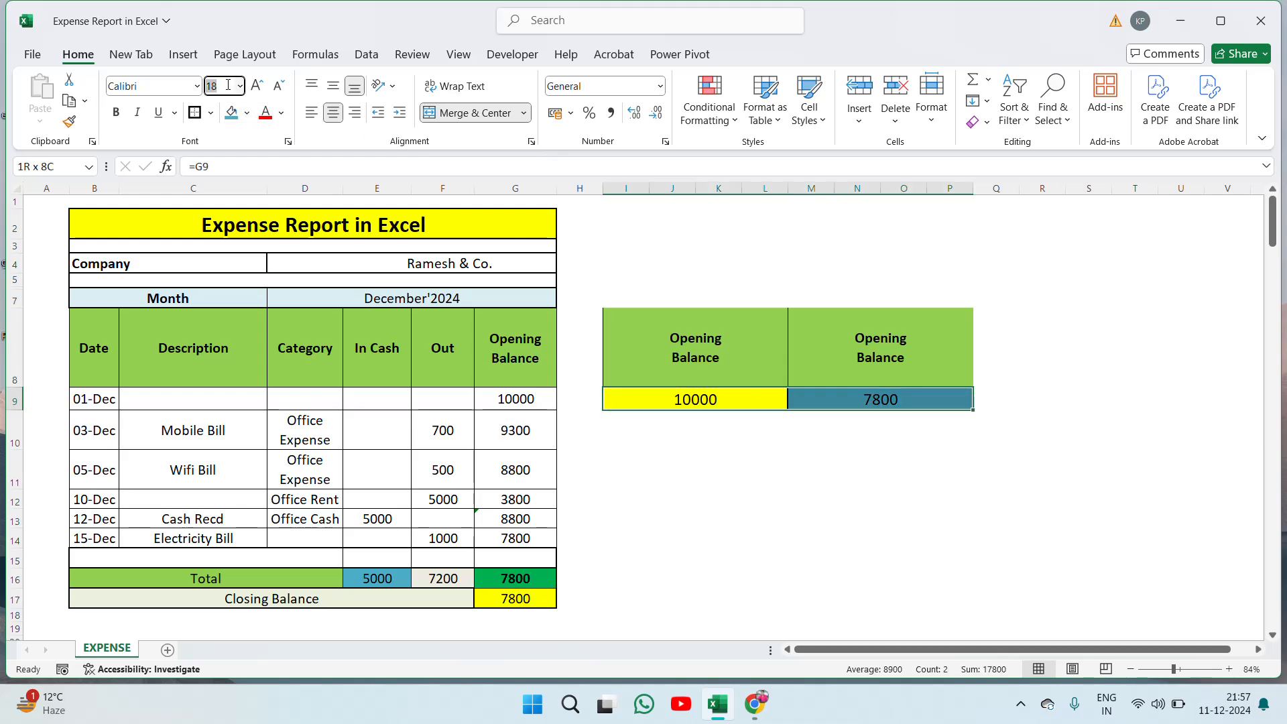
pyautogui.write('4')
pyautogui.press('BackSpace')
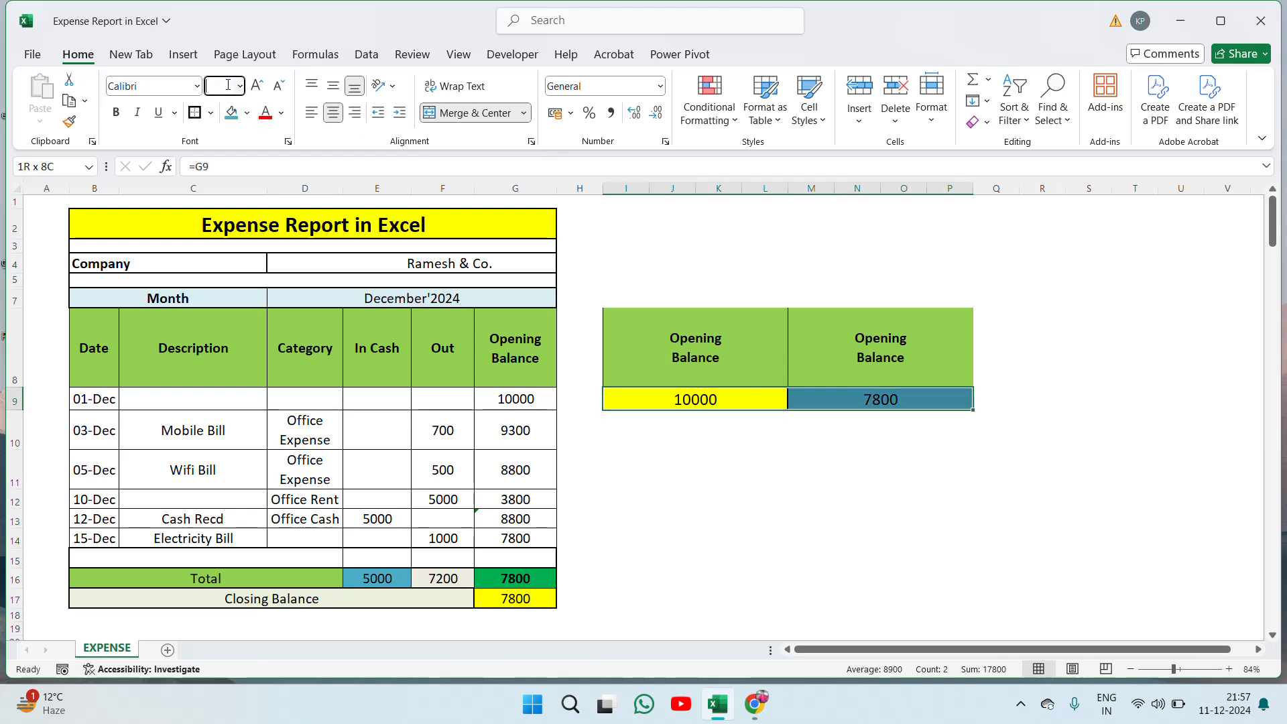
pyautogui.write('24')
pyautogui.press('Return')
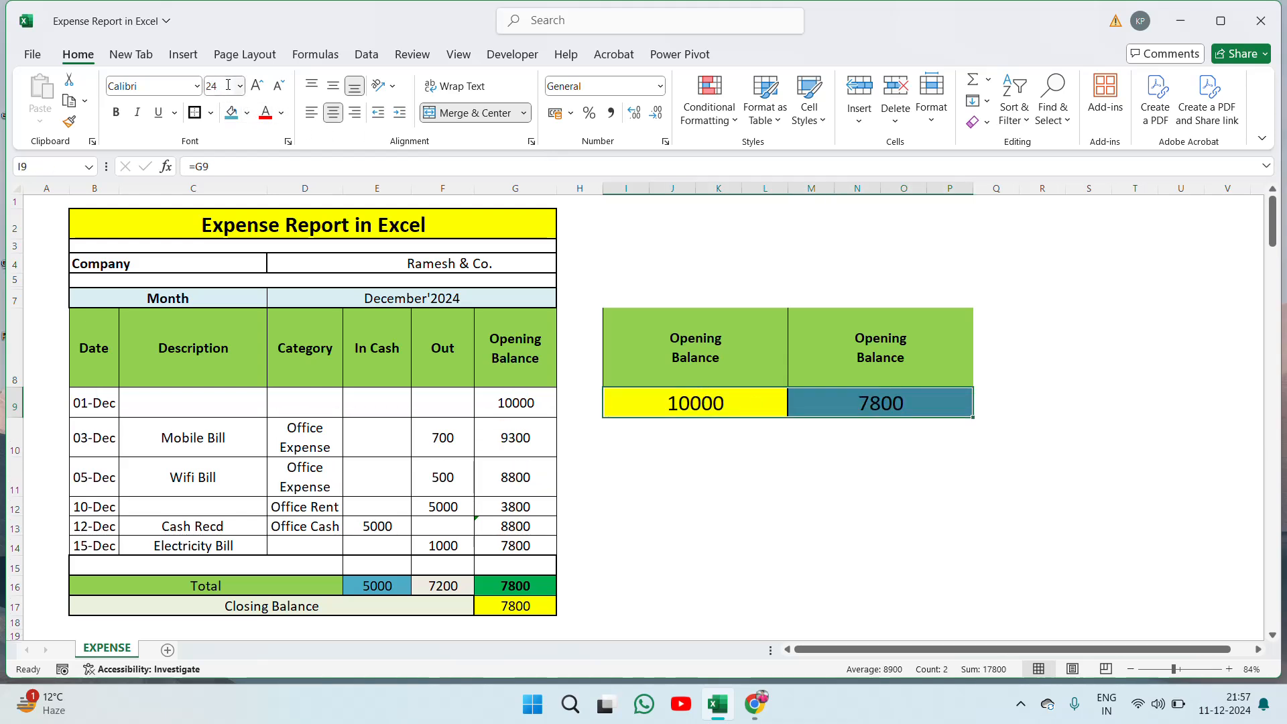
pyautogui.click(1006, 453)
# Step: Set the font size of both summary headers in I8 and M8 to 24
pyautogui.click(738, 353)
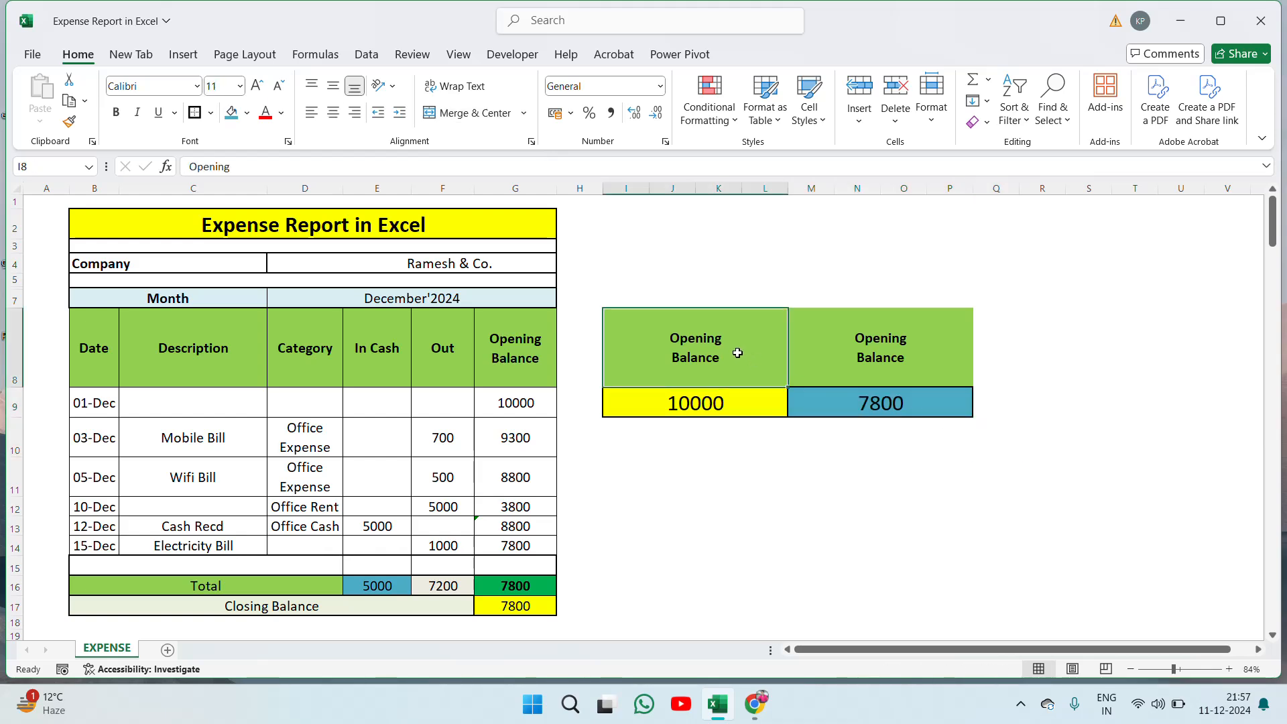
pyautogui.hotkey('shift', 'Right')
pyautogui.click(224, 85)
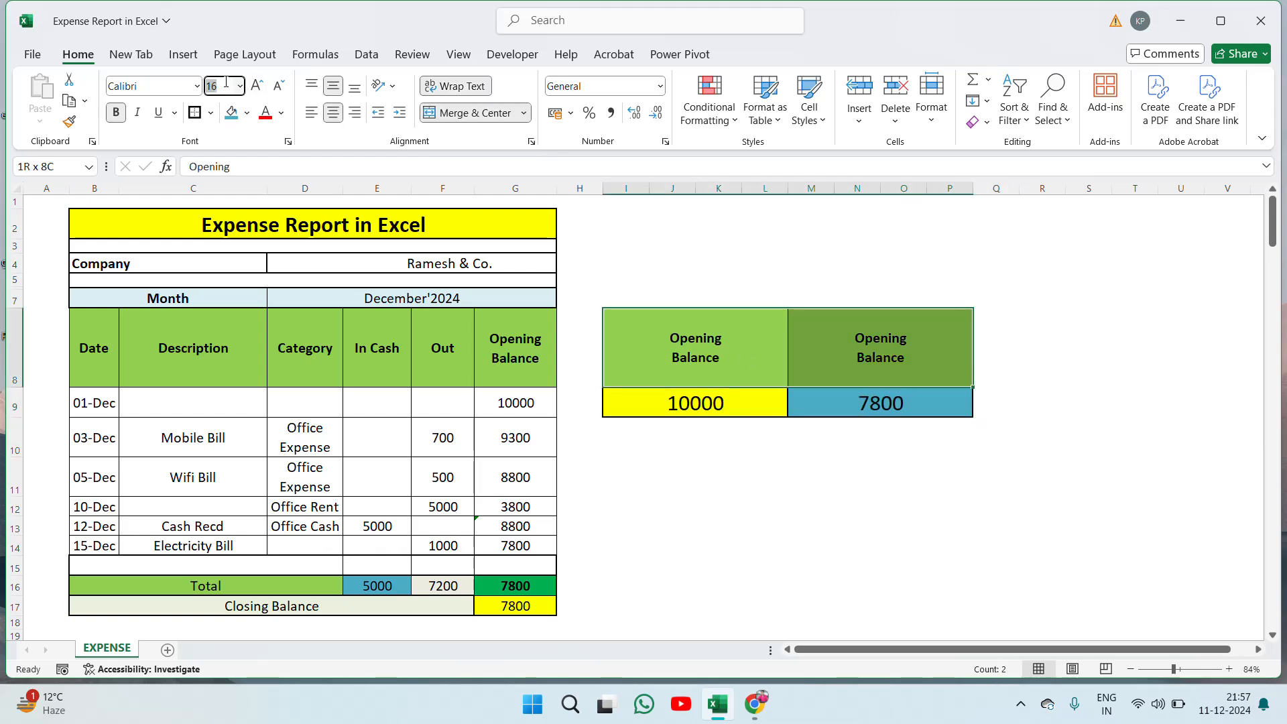
pyautogui.write('24')
pyautogui.press('Return')
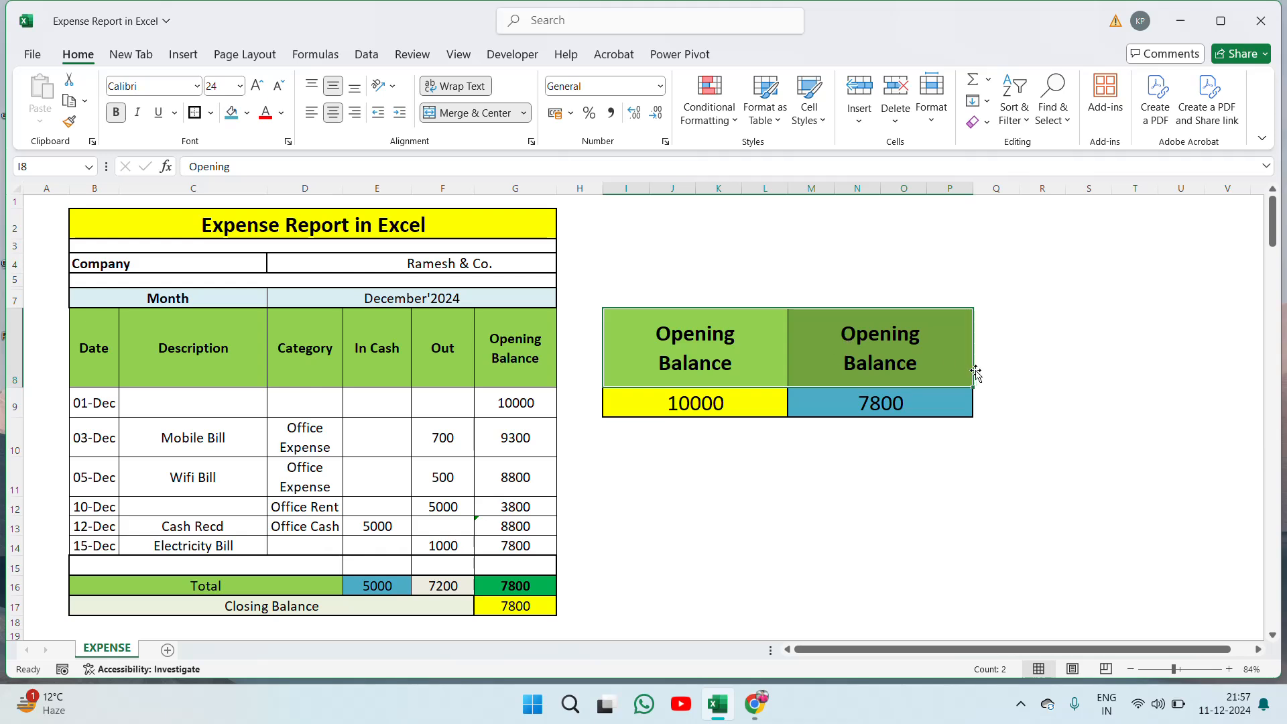
pyautogui.click(1045, 400)
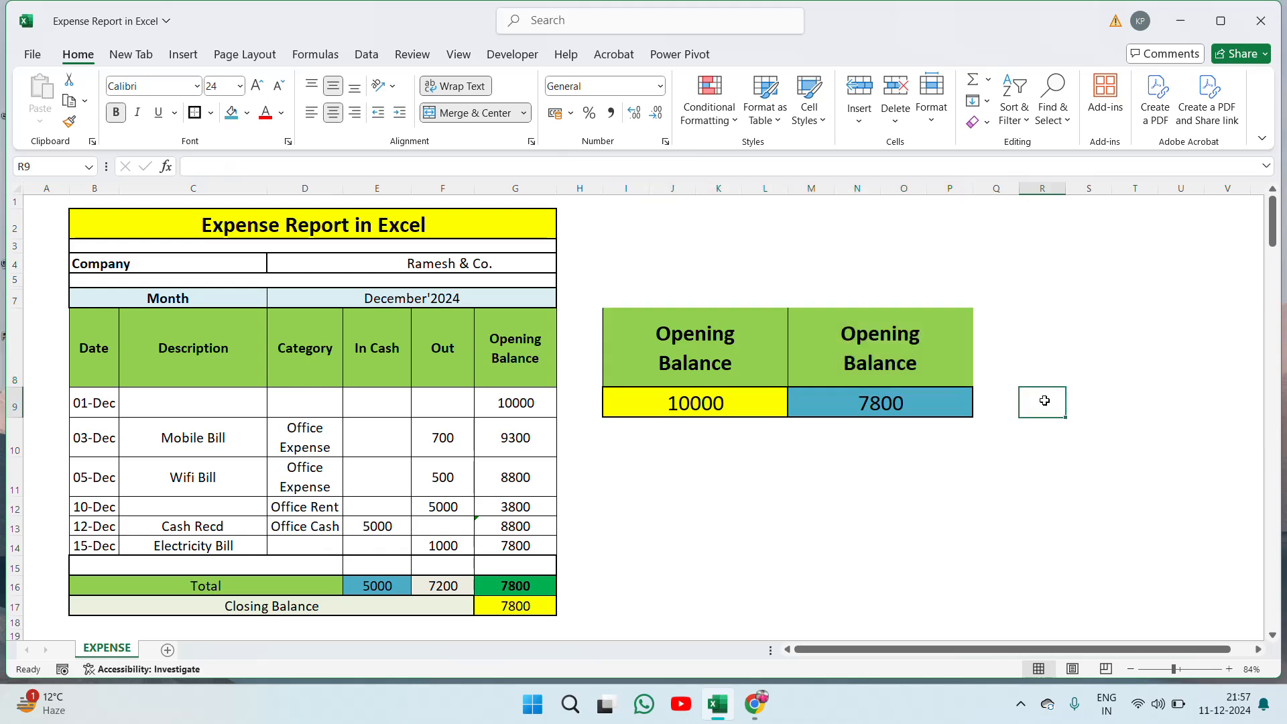
pyautogui.click(797, 373)
pyautogui.press('Left')
pyautogui.press('Down')
pyautogui.press('Up')
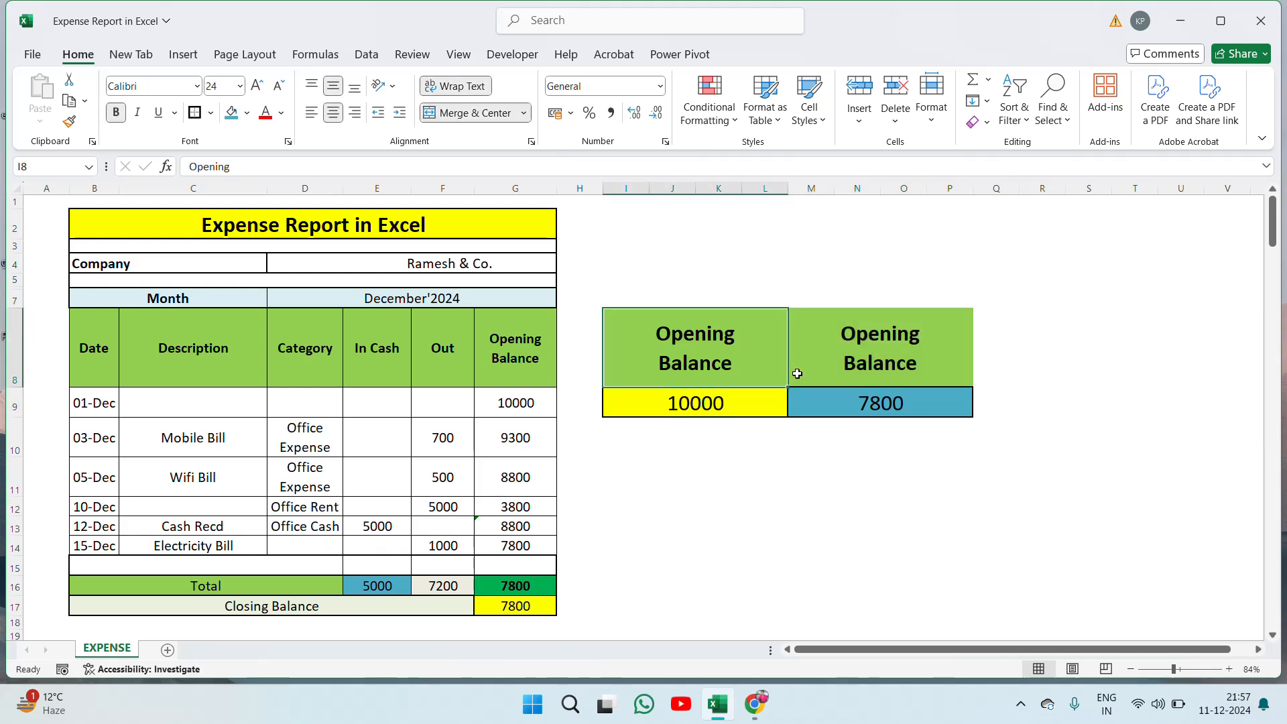
pyautogui.press('Down')
pyautogui.press('Right')
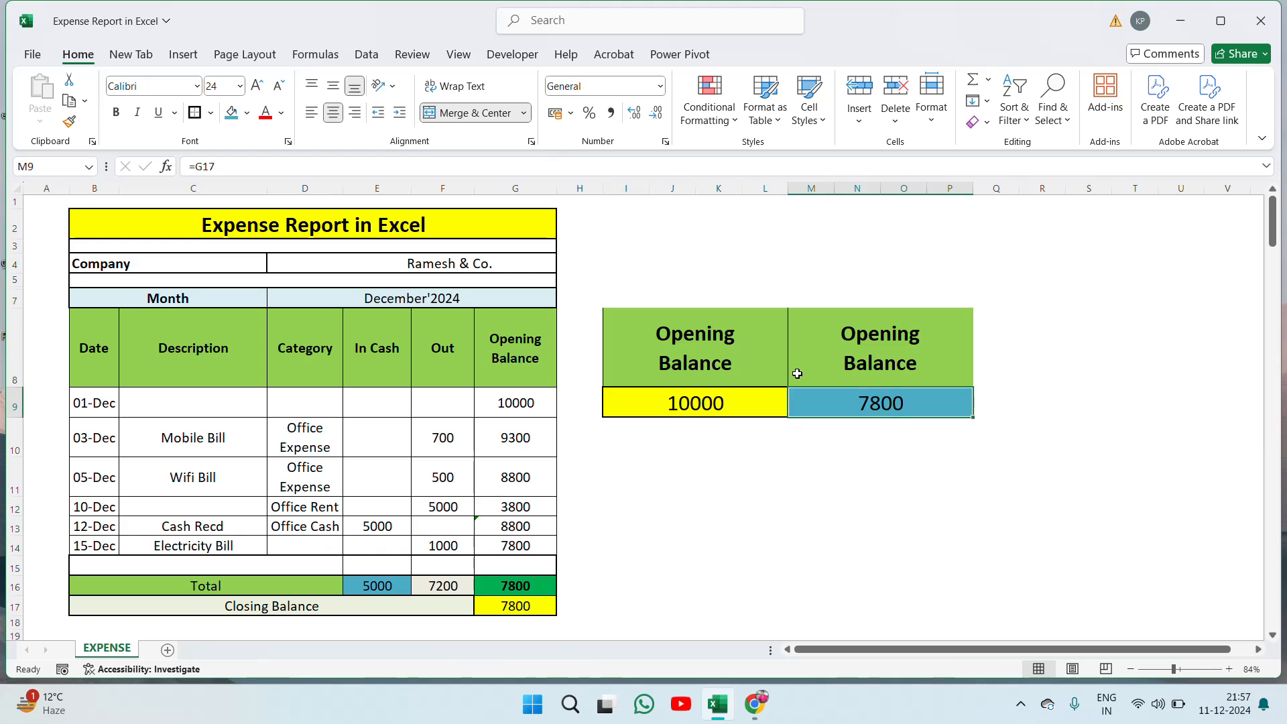
# Step: Change the summary header in M8, above the closing amount, to read "Closing Balance"
pyautogui.click(797, 374)
pyautogui.doubleClick(797, 374)
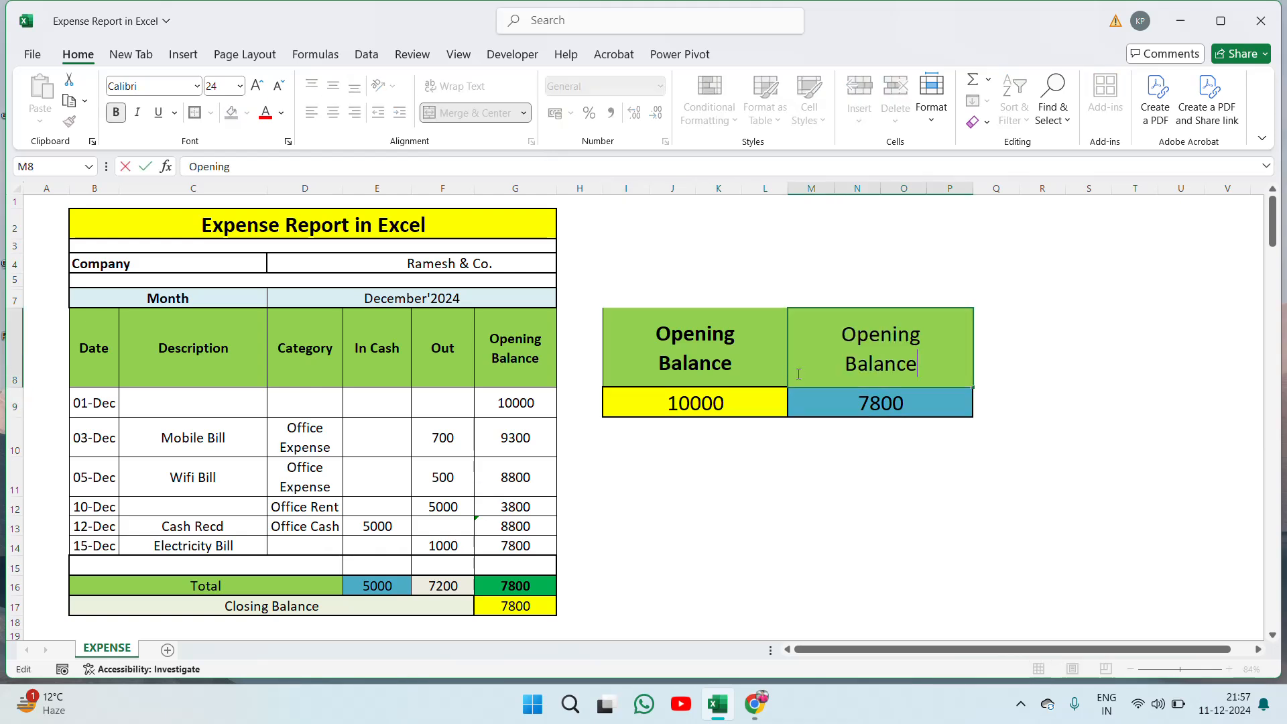
pyautogui.hotkey('ctrl', 'shift', 'Right')
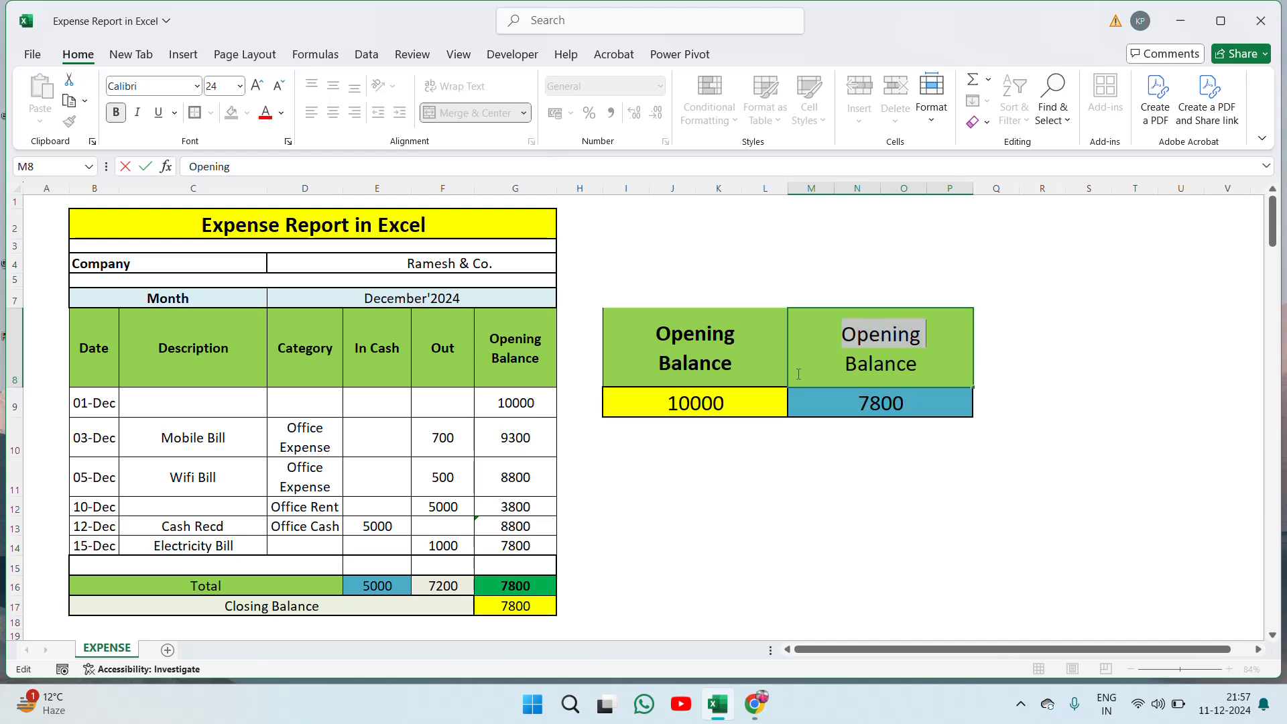
pyautogui.write('Closing')
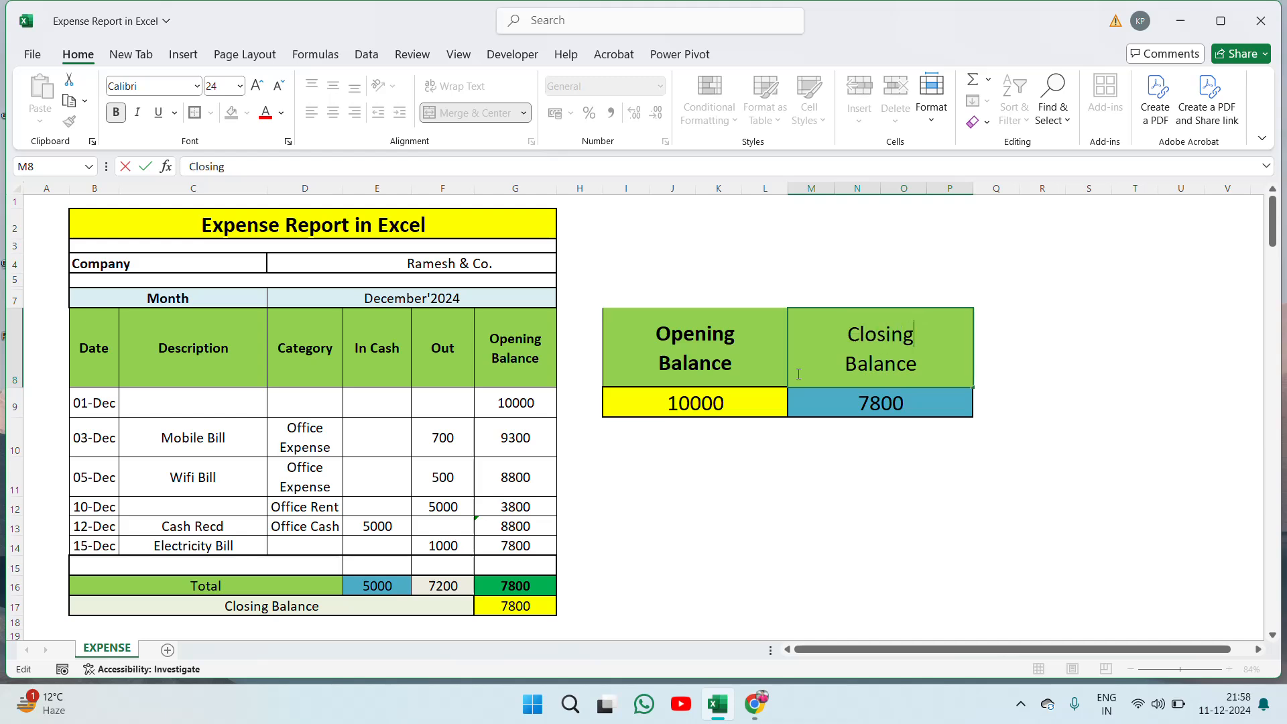
pyautogui.press('Escape')
pyautogui.press('Left')
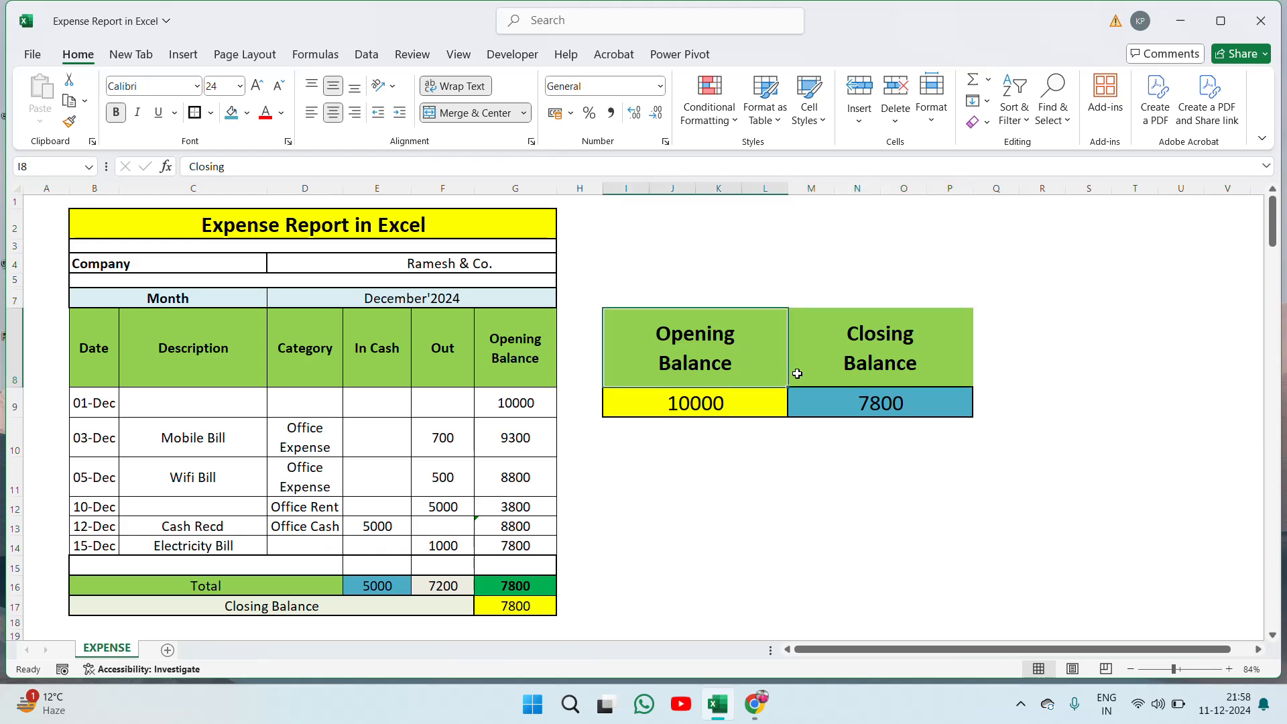
# Step: Check the summary's linked amounts against the report's opening balance in G9 and closing balance in G17
pyautogui.press('Down')
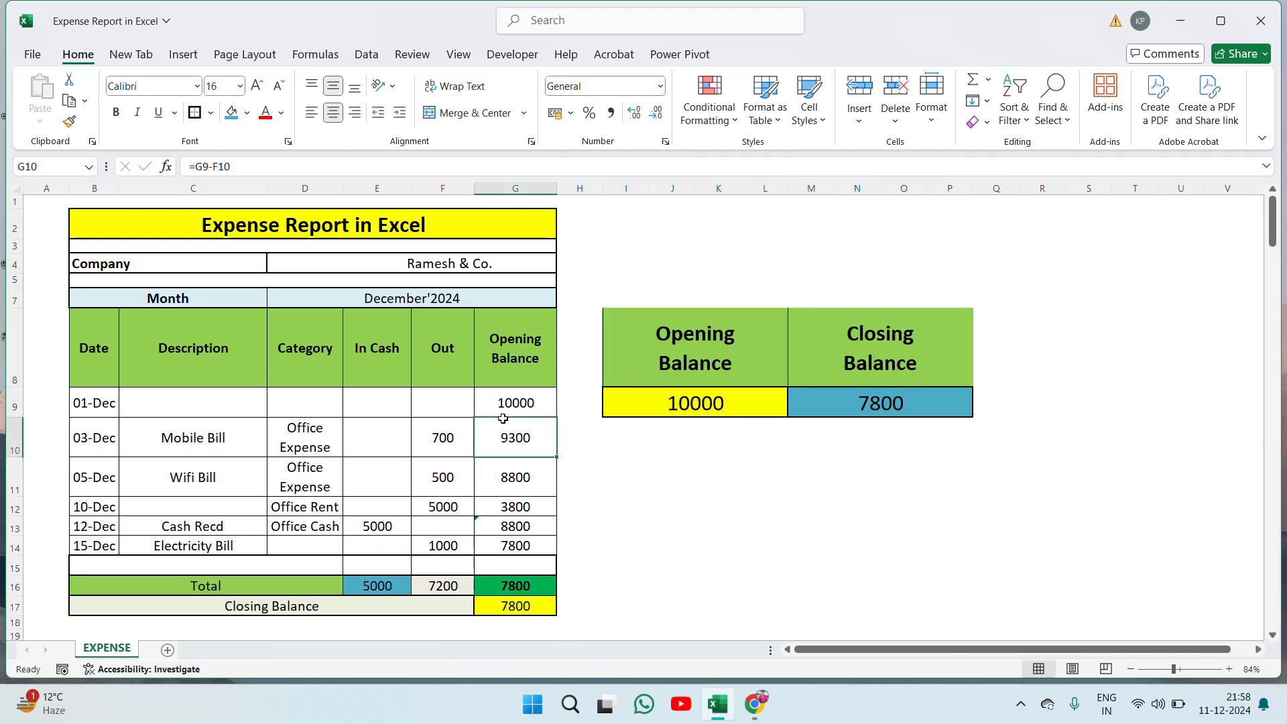
pyautogui.press('Right')
pyautogui.press('Left')
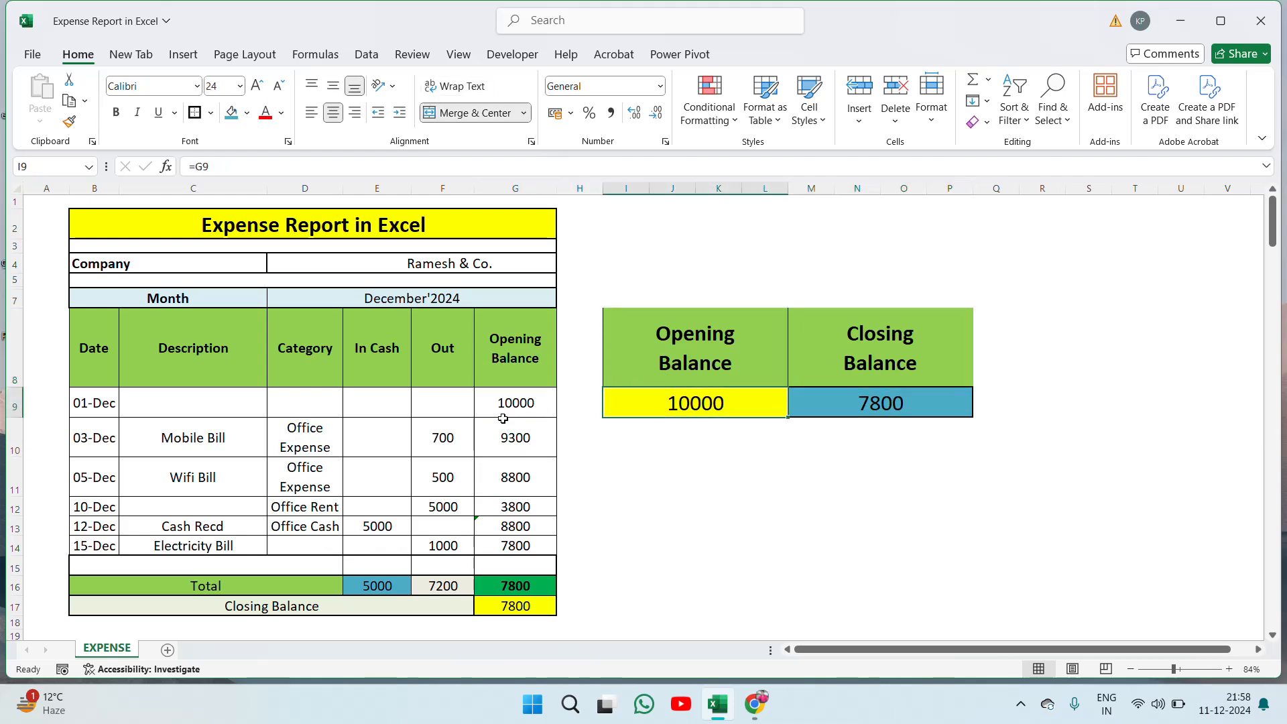
pyautogui.press('Down')
pyautogui.press('Down')
pyautogui.press('Down')
pyautogui.press('Down')
pyautogui.press('Down')
pyautogui.press('Down')
pyautogui.press('Left')
pyautogui.press('Left')
pyautogui.press('Left')
pyautogui.press('Left')
pyautogui.press('Down')
pyautogui.press('Down')
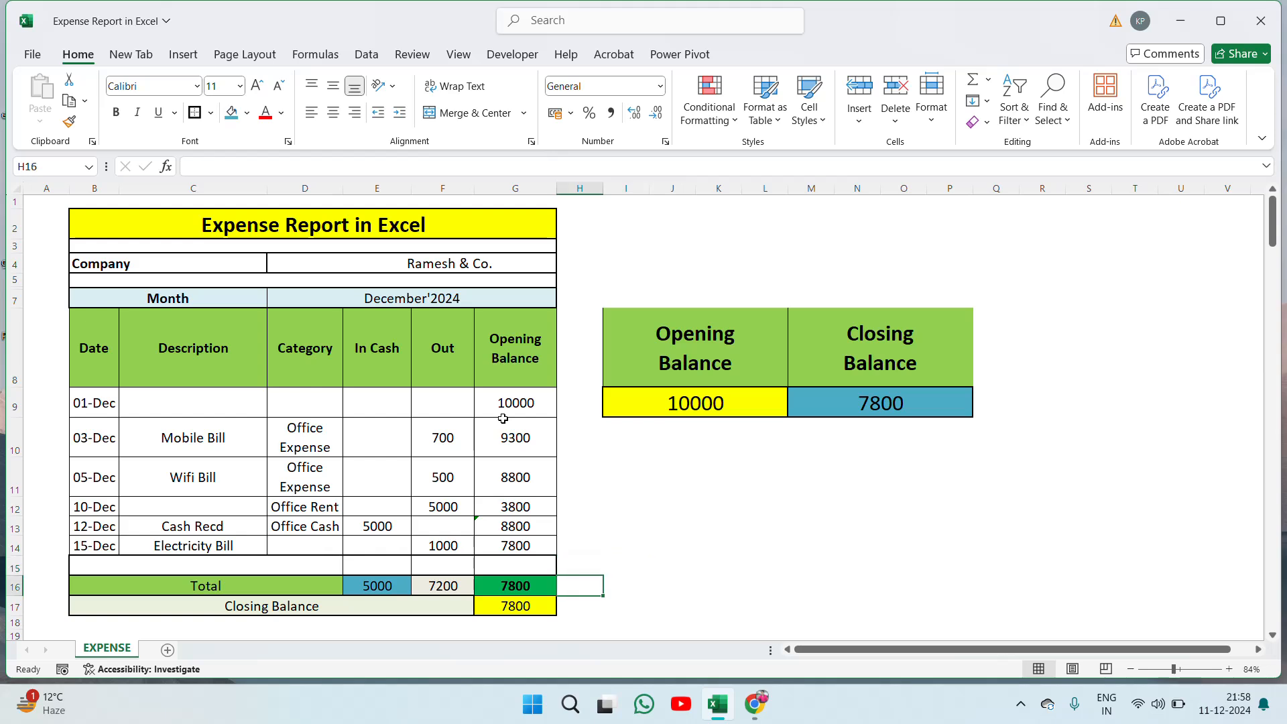
pyautogui.press('Left')
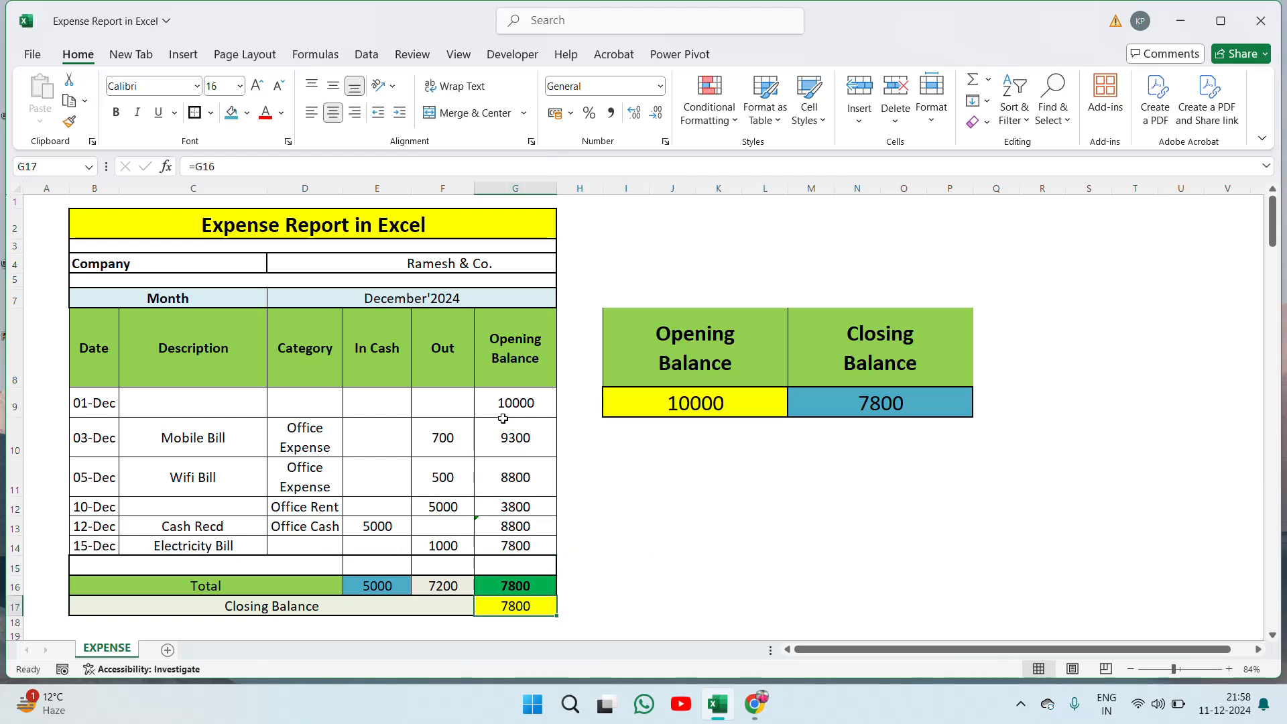
pyautogui.click(839, 376)
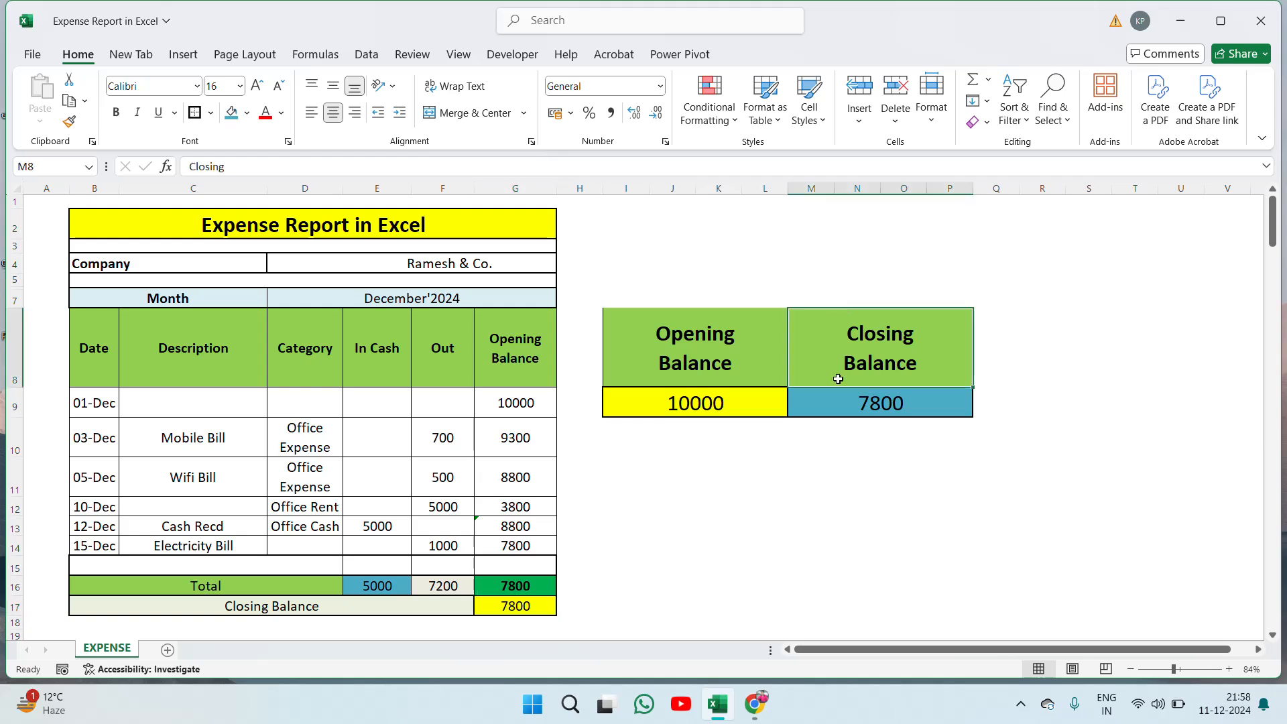
pyautogui.press('Left')
pyautogui.press('Left')
pyautogui.press('Left')
pyautogui.press('Left')
pyautogui.press('Left')
pyautogui.press('Left')
pyautogui.press('Left')
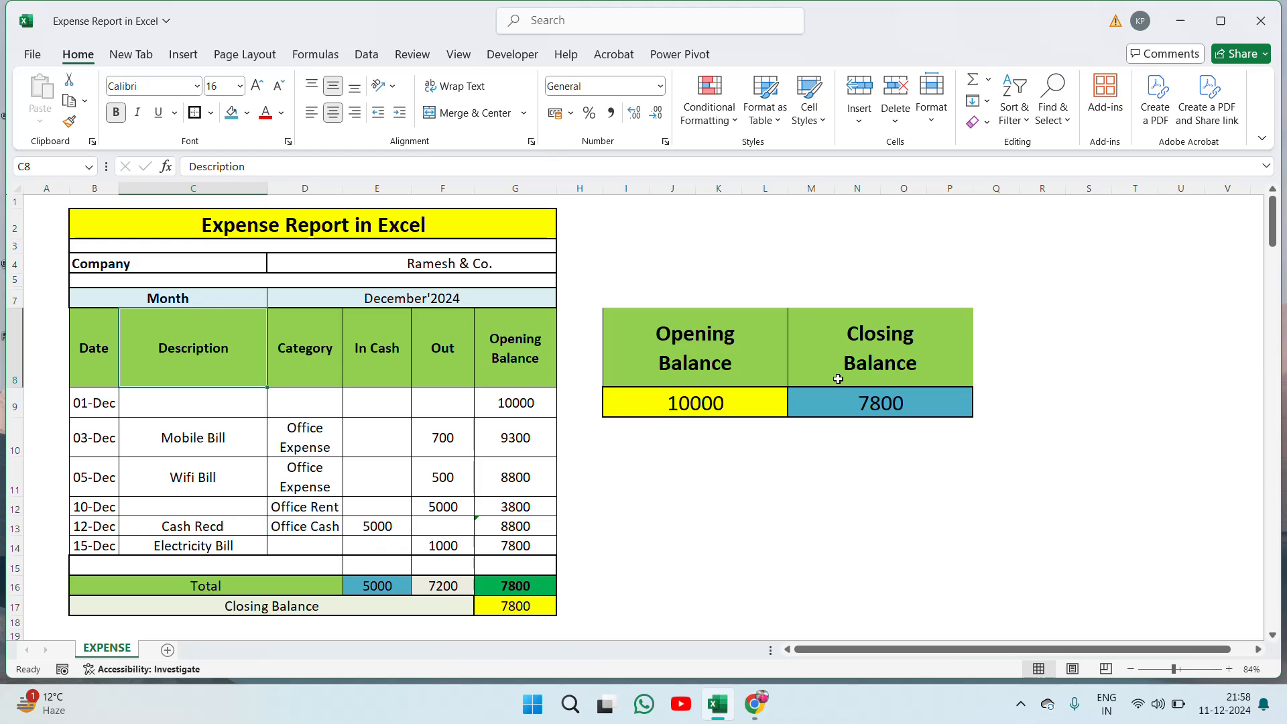
pyautogui.click(1024, 715)
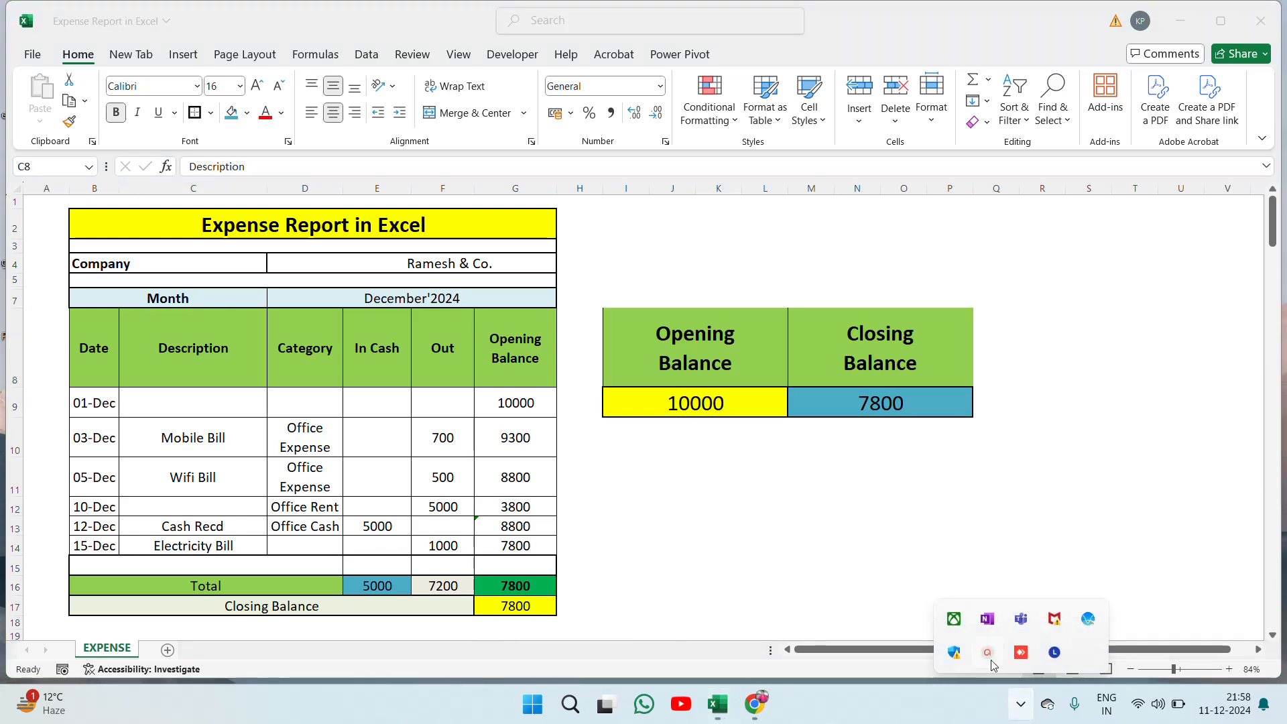
pyautogui.click(988, 653)
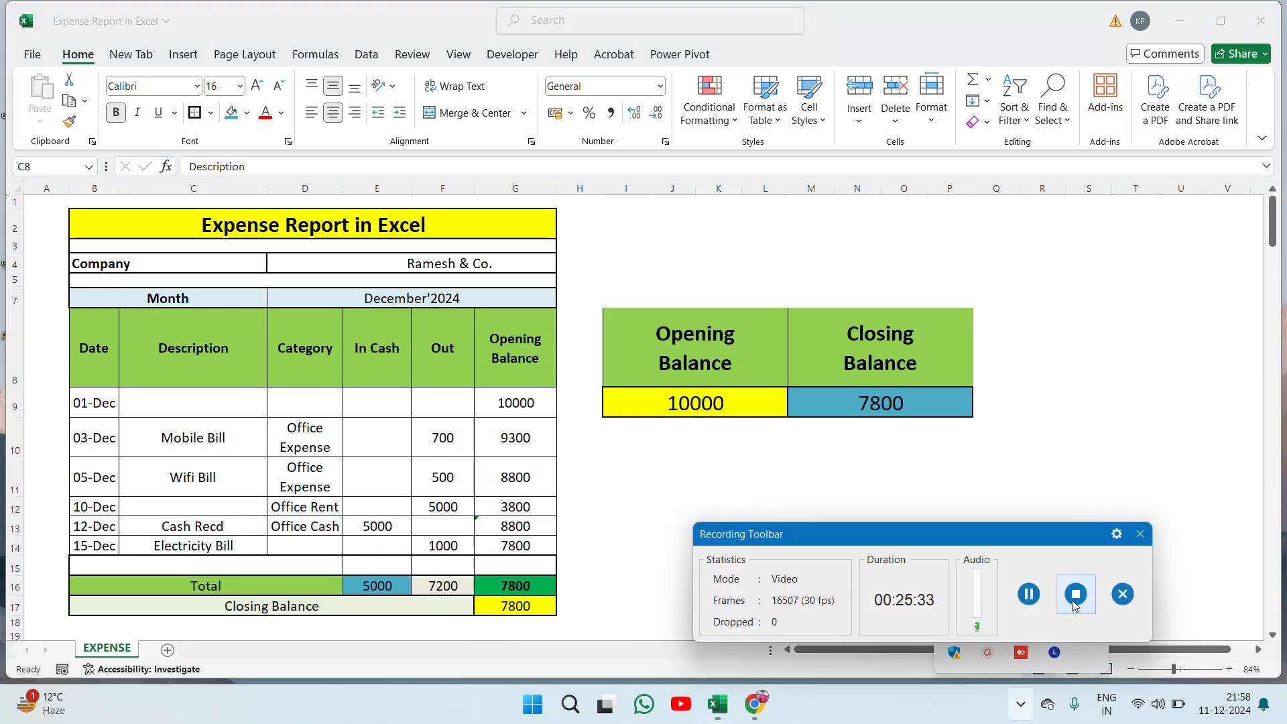
pyautogui.click(1075, 594)
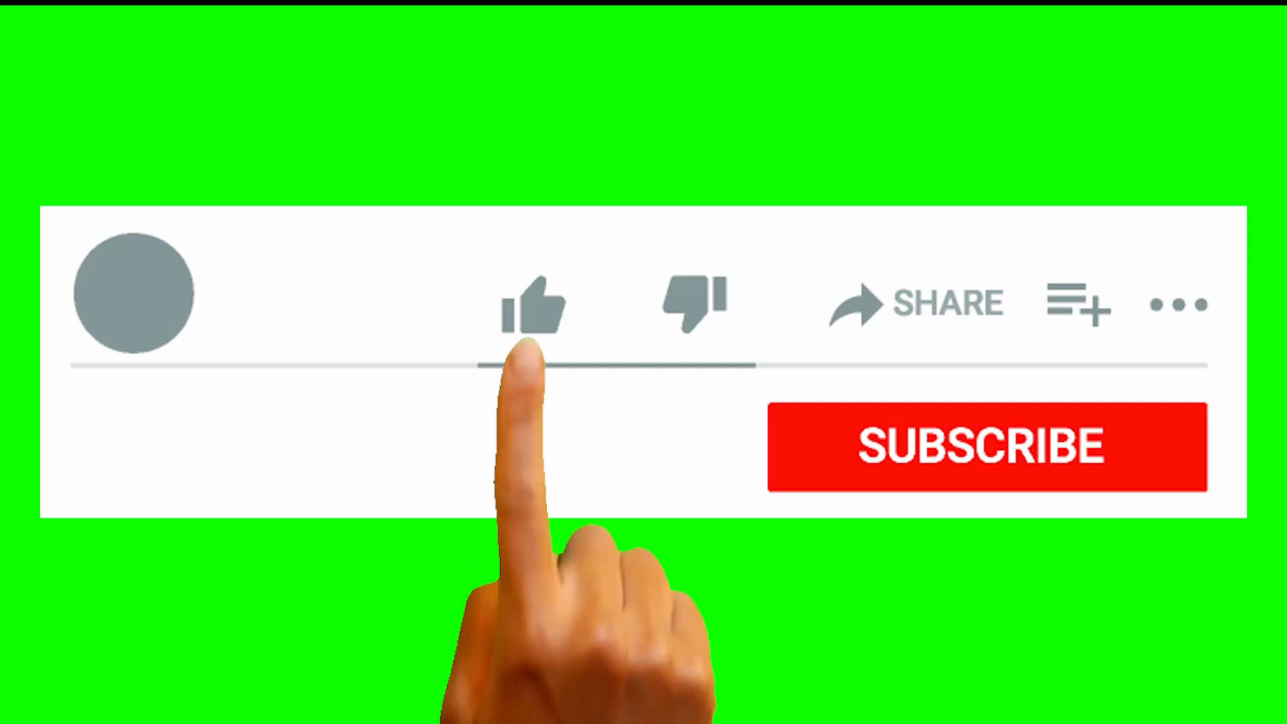